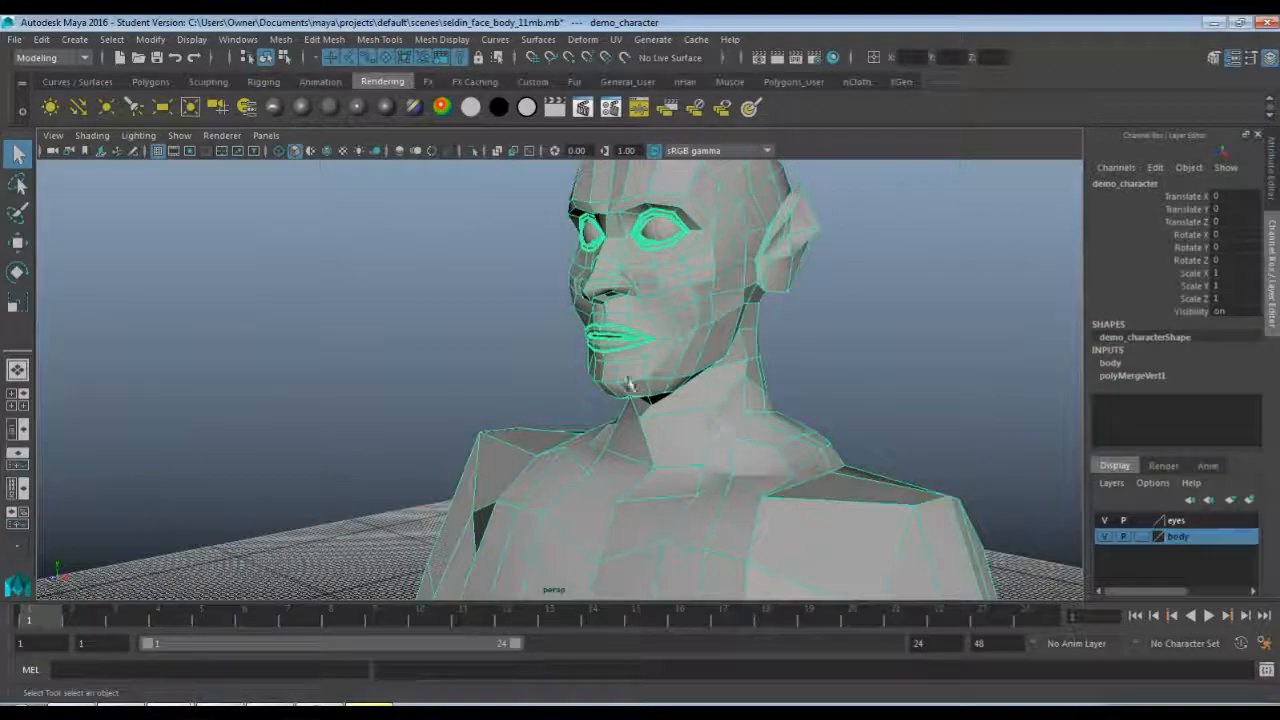
# - Examine the low-poly character's head, ear, neck and shoulders from several angles before smoothing
pyautogui.keyDown('alt'); pyautogui.moveTo(420, 400); pyautogui.dragTo(583, 414); pyautogui.keyUp('alt')
pyautogui.keyDown('alt'); pyautogui.moveTo(110, 440); pyautogui.dragTo(249, 449); pyautogui.keyUp('alt')
pyautogui.keyDown('alt'); pyautogui.moveTo(135, 452); pyautogui.dragTo(477, 454, button='middle'); pyautogui.keyUp('alt')
pyautogui.scroll(-2, 477, 454)
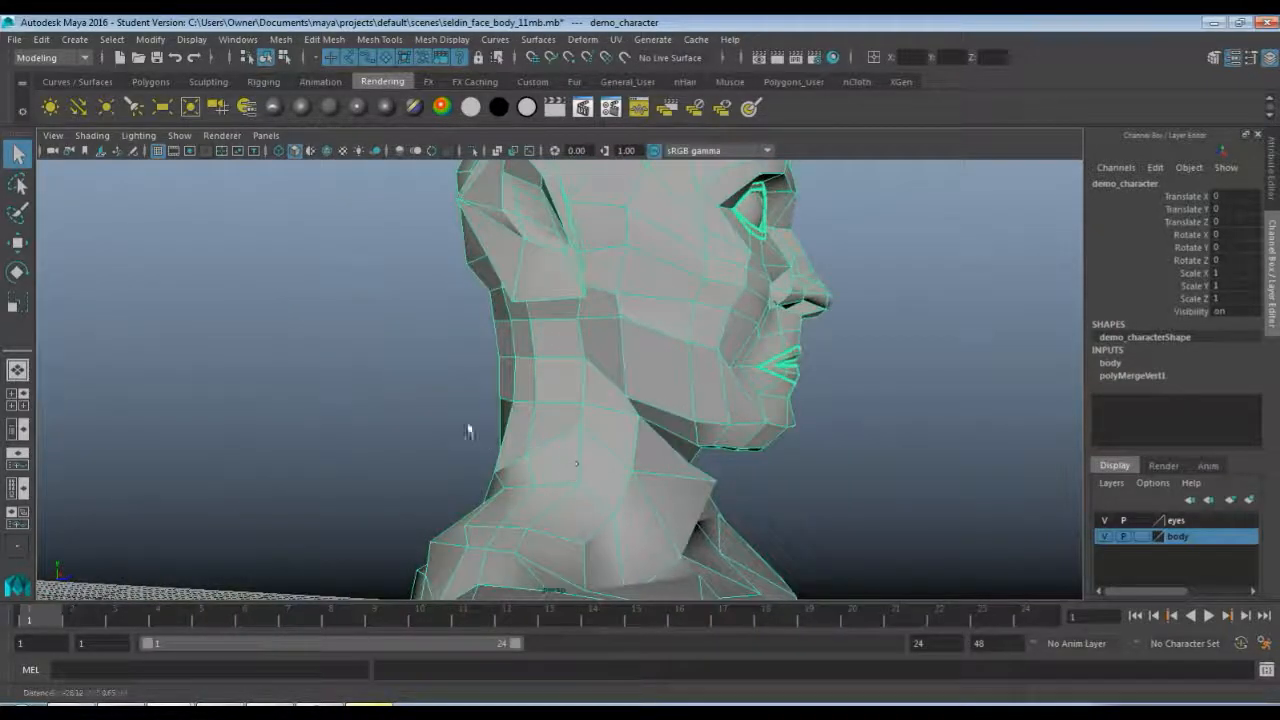
pyautogui.keyDown('alt'); pyautogui.moveTo(469, 429); pyautogui.dragTo(596, 473); pyautogui.keyUp('alt')
pyautogui.scroll(-3, 534, 424)
pyautogui.keyDown('alt'); pyautogui.moveTo(596, 473); pyautogui.dragTo(597, 418, button='middle'); pyautogui.keyUp('alt')
pyautogui.scroll(2, 588, 377)
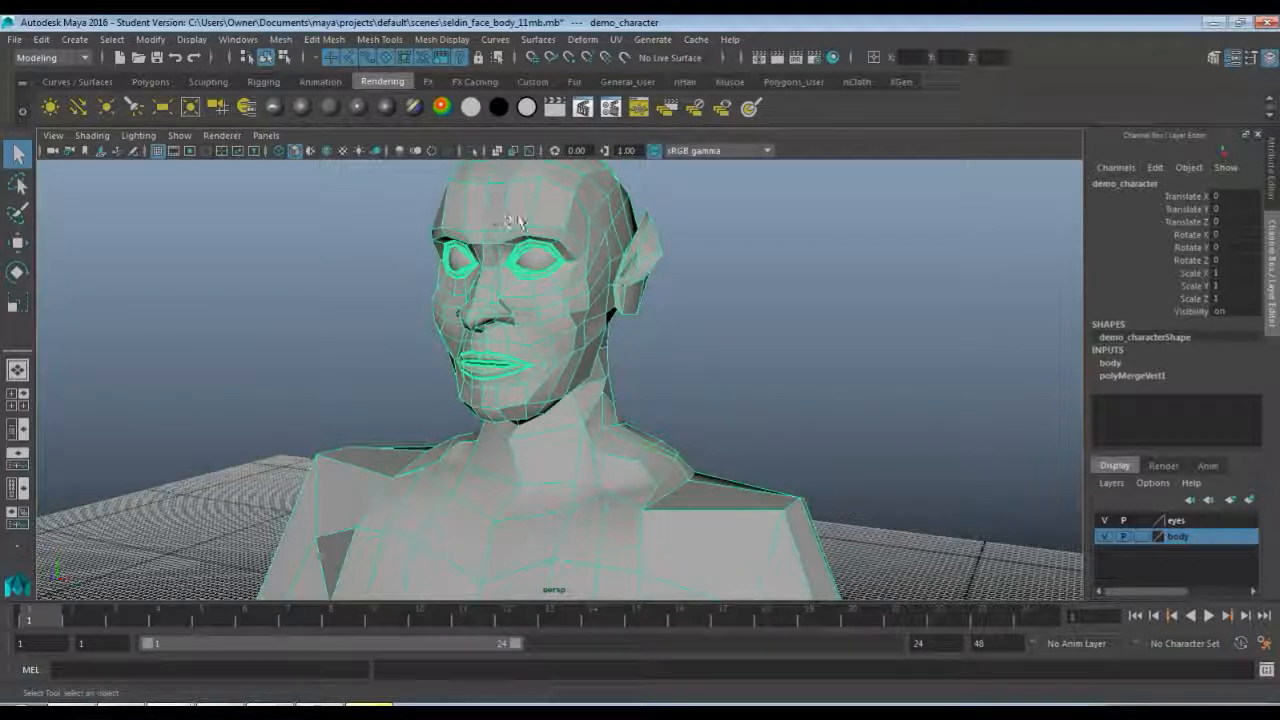
# - Smooth the character's body mesh with exponential divisions, 1 division level and Maya Catmull-Clark subdivision, and close the options
pyautogui.click(280, 39)
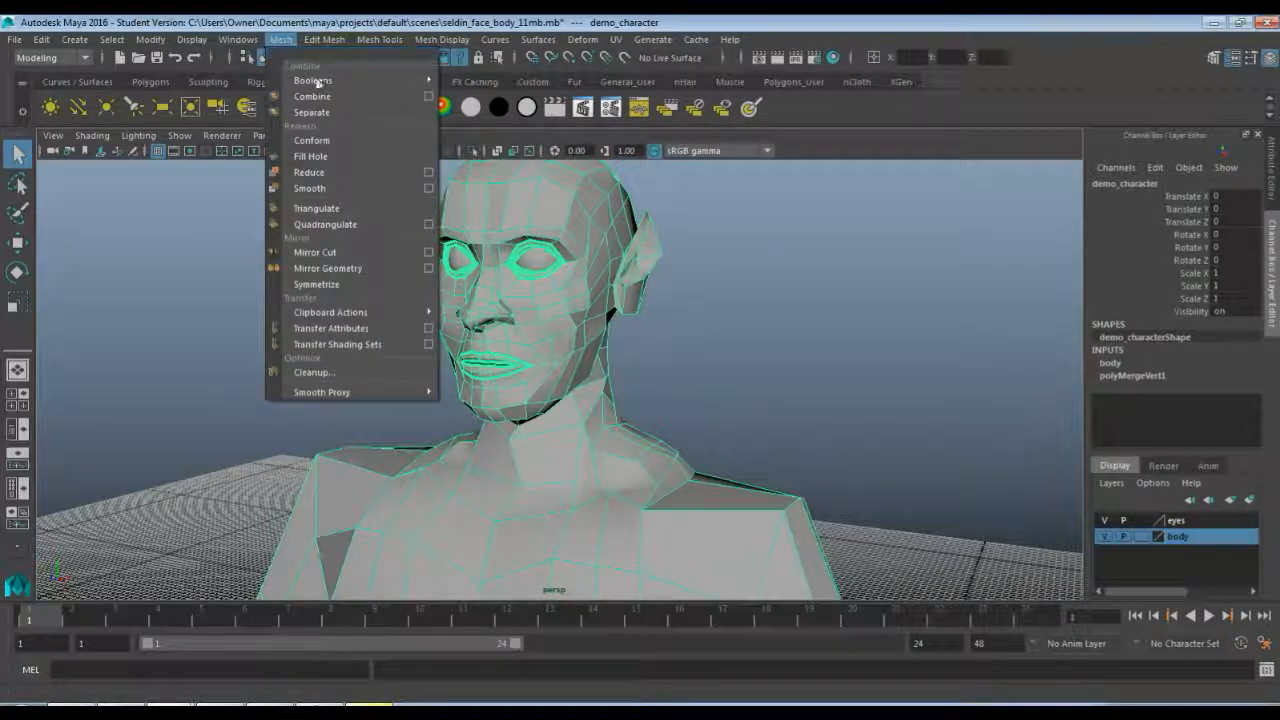
pyautogui.click(430, 191)
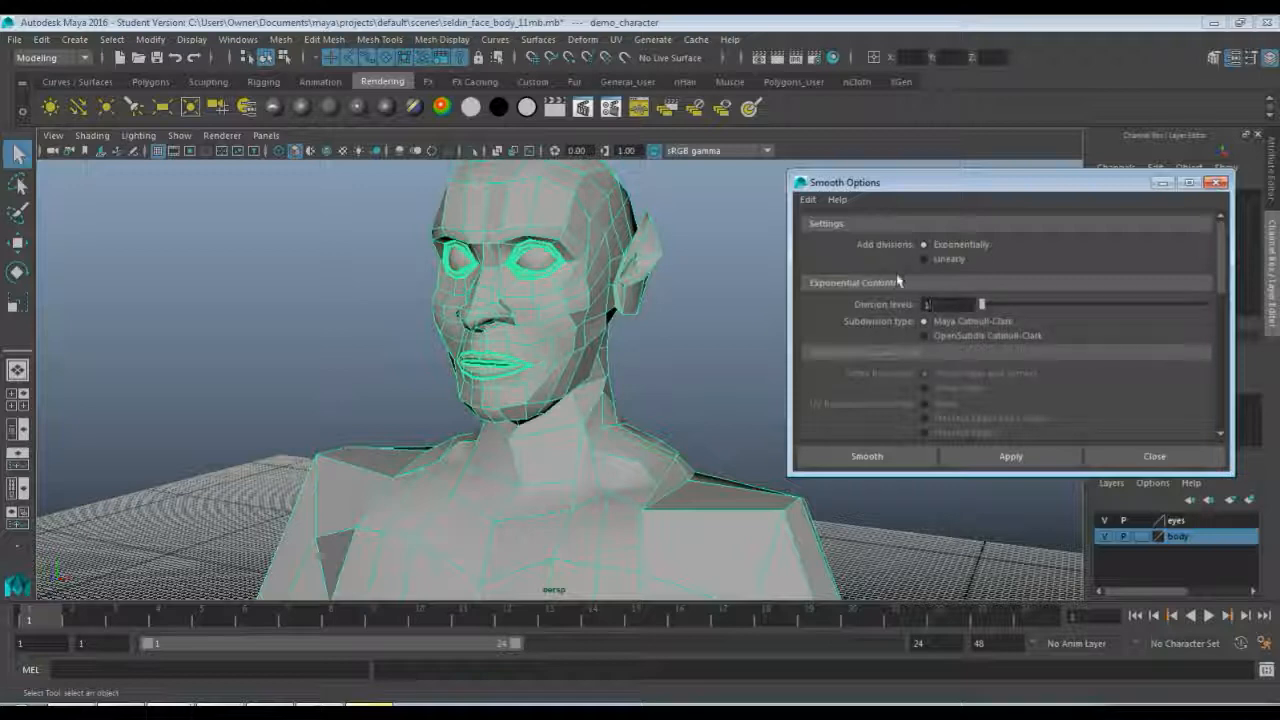
pyautogui.click(281, 40)
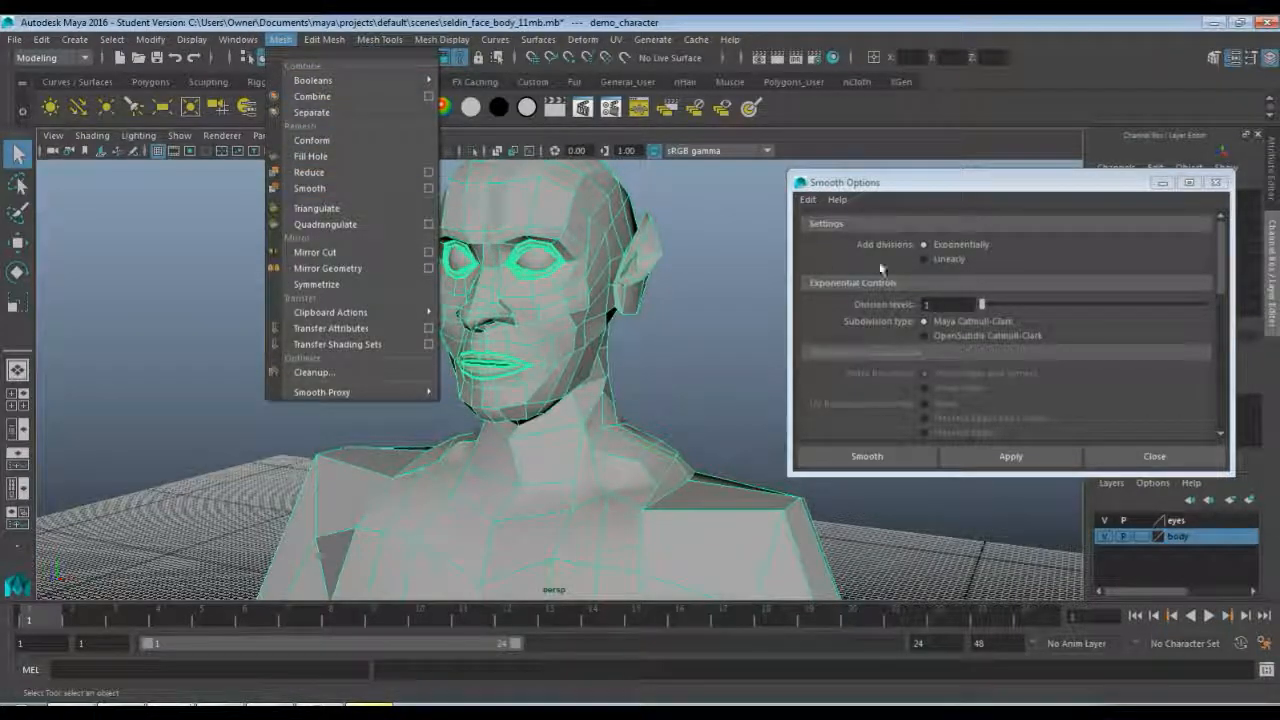
pyautogui.click(1072, 445)
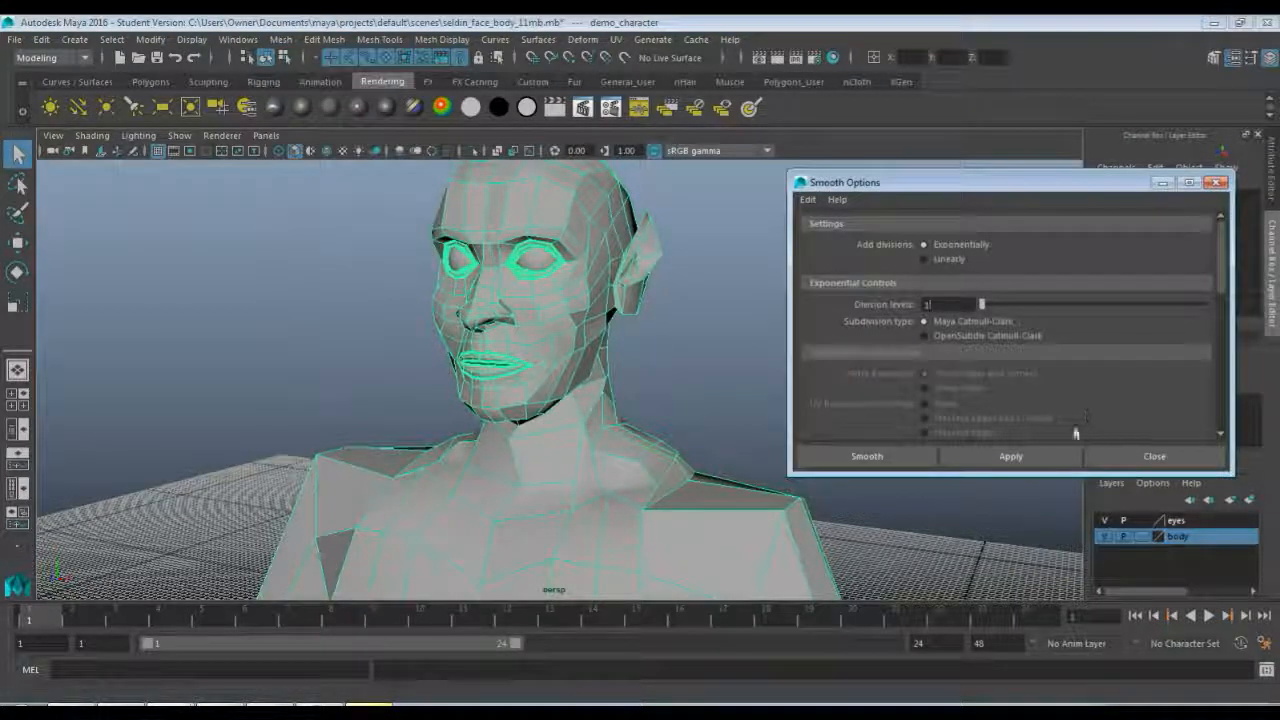
pyautogui.click(1008, 457)
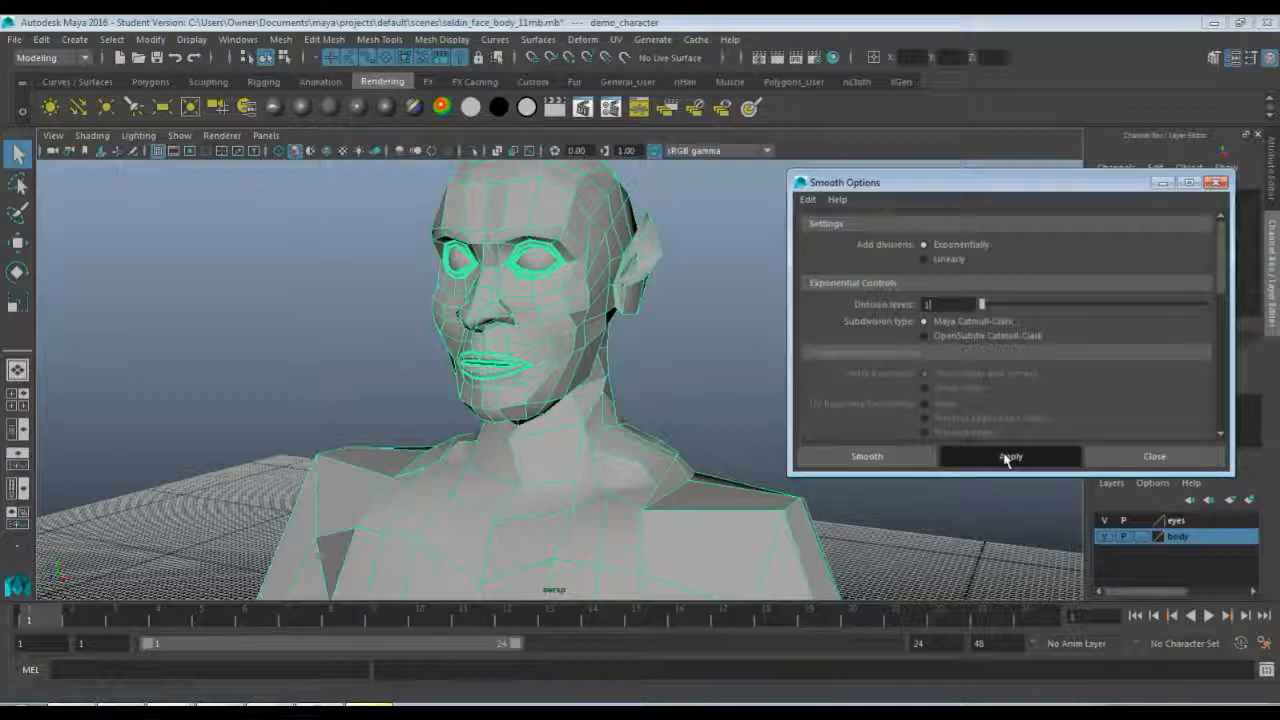
pyautogui.click(1150, 458)
# - Check the smoothed wireframe of the head and shoulders, and clear the selection to view the plain surface
pyautogui.scroll(-3, 780, 418)
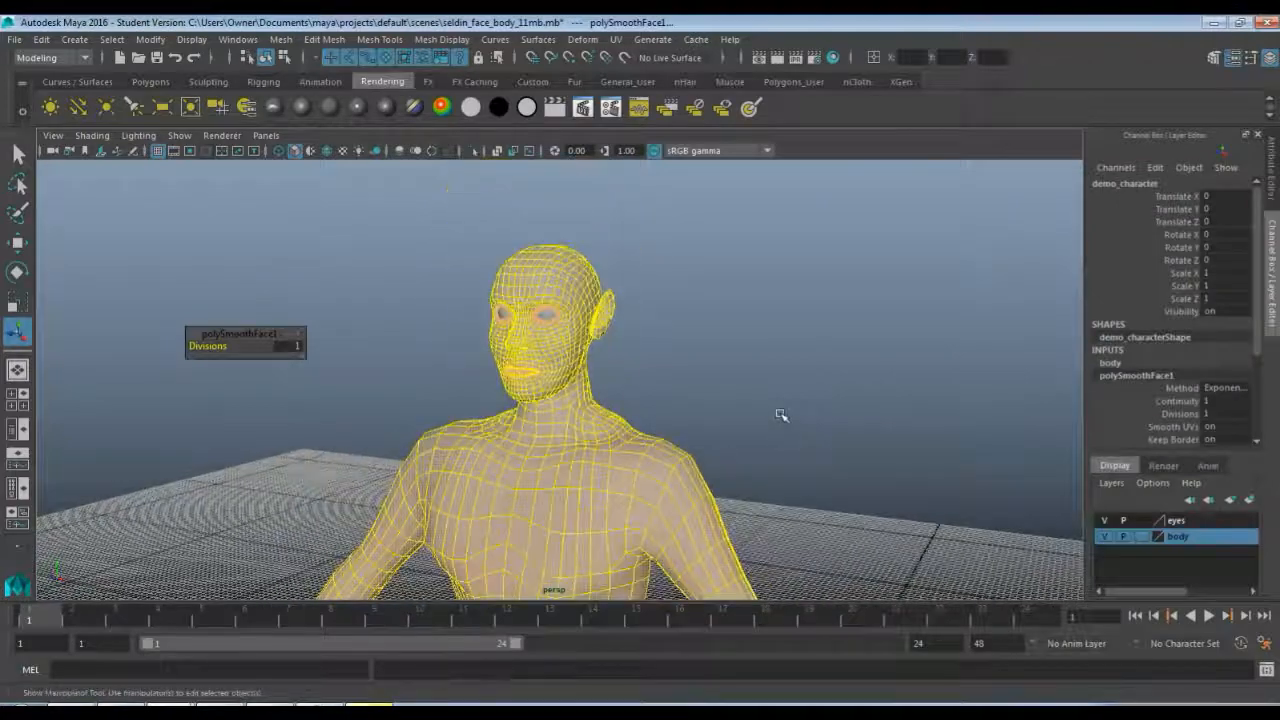
pyautogui.scroll(-3, 780, 418)
pyautogui.scroll(6, 778, 422)
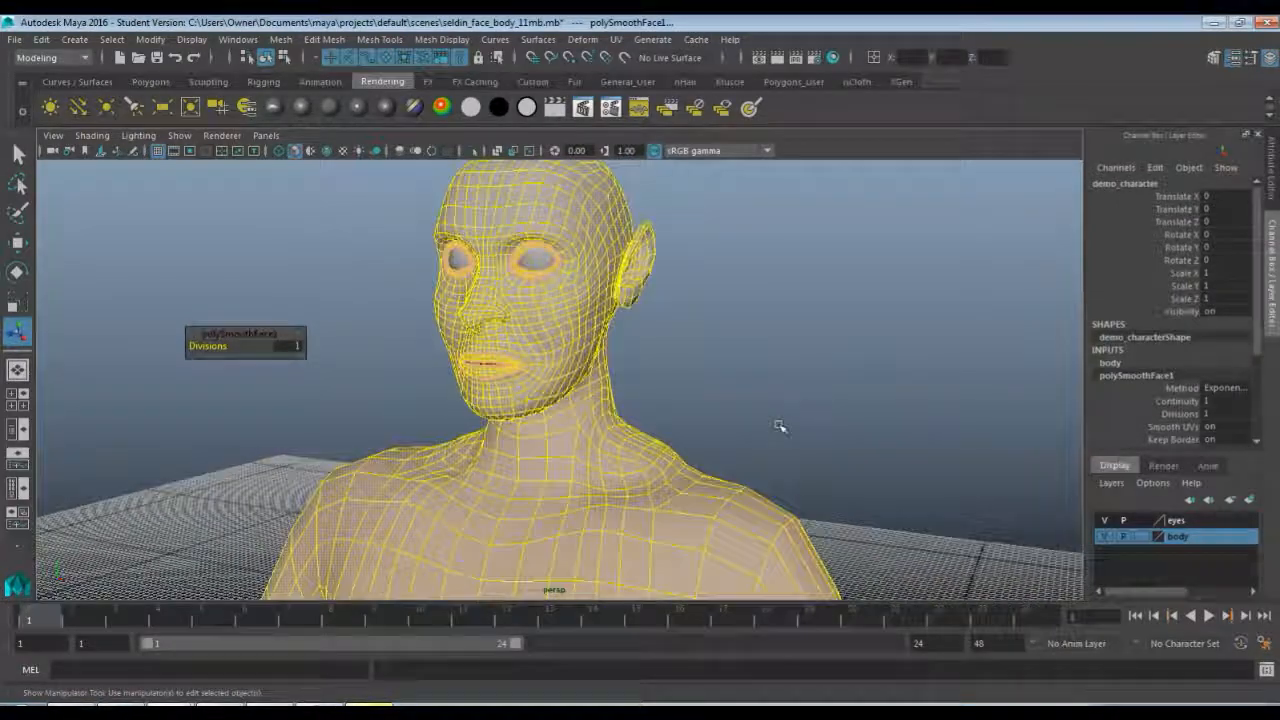
pyautogui.scroll(2, 730, 400)
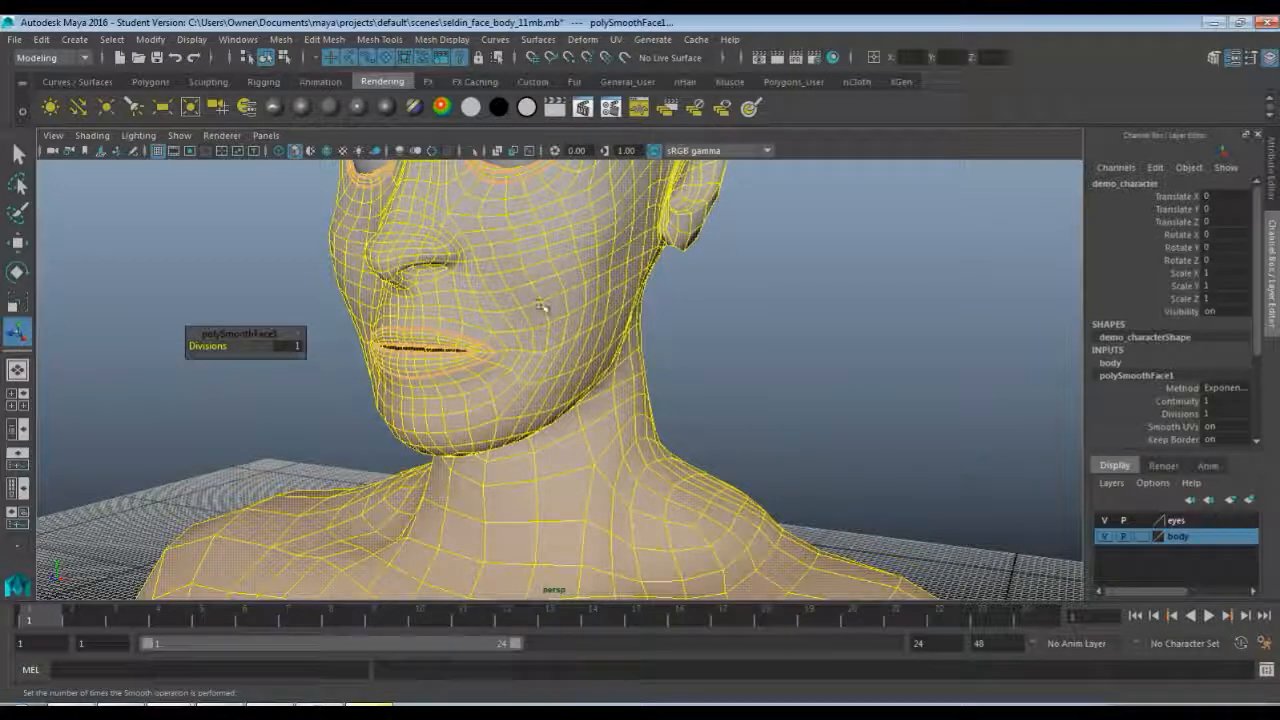
pyautogui.scroll(-3, 690, 334)
pyautogui.scroll(3, 698, 343)
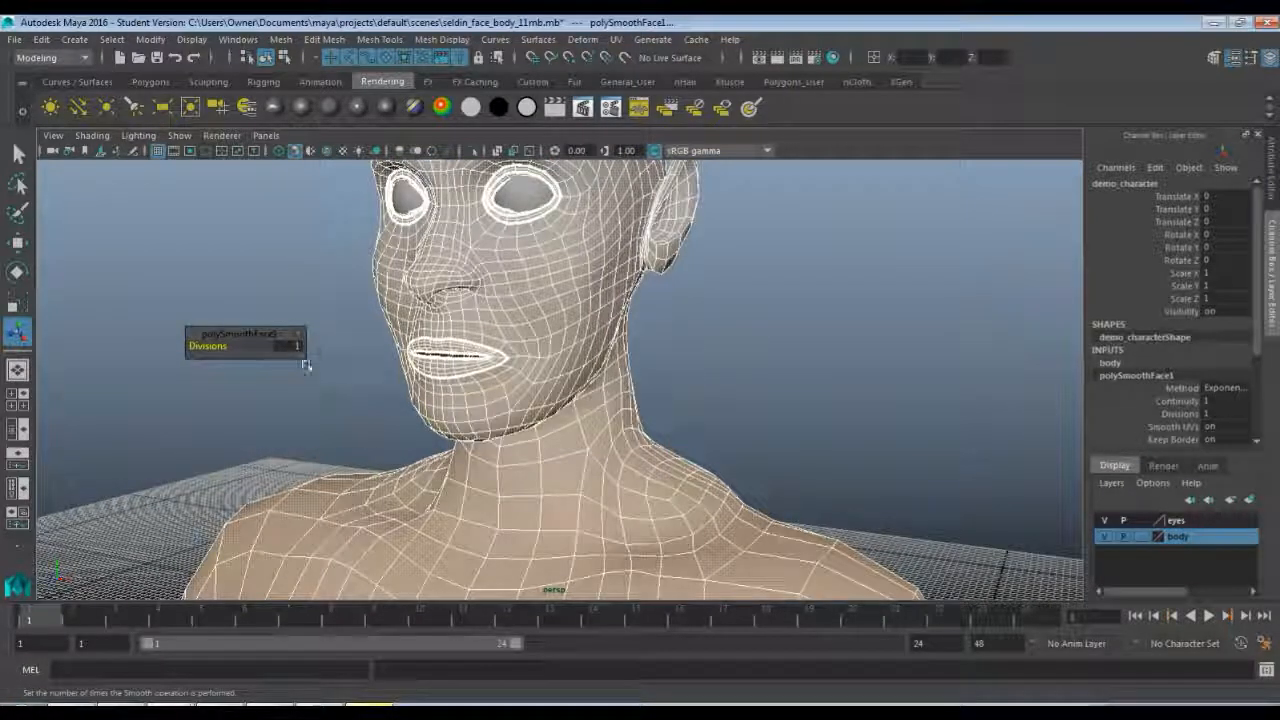
pyautogui.click(743, 346)
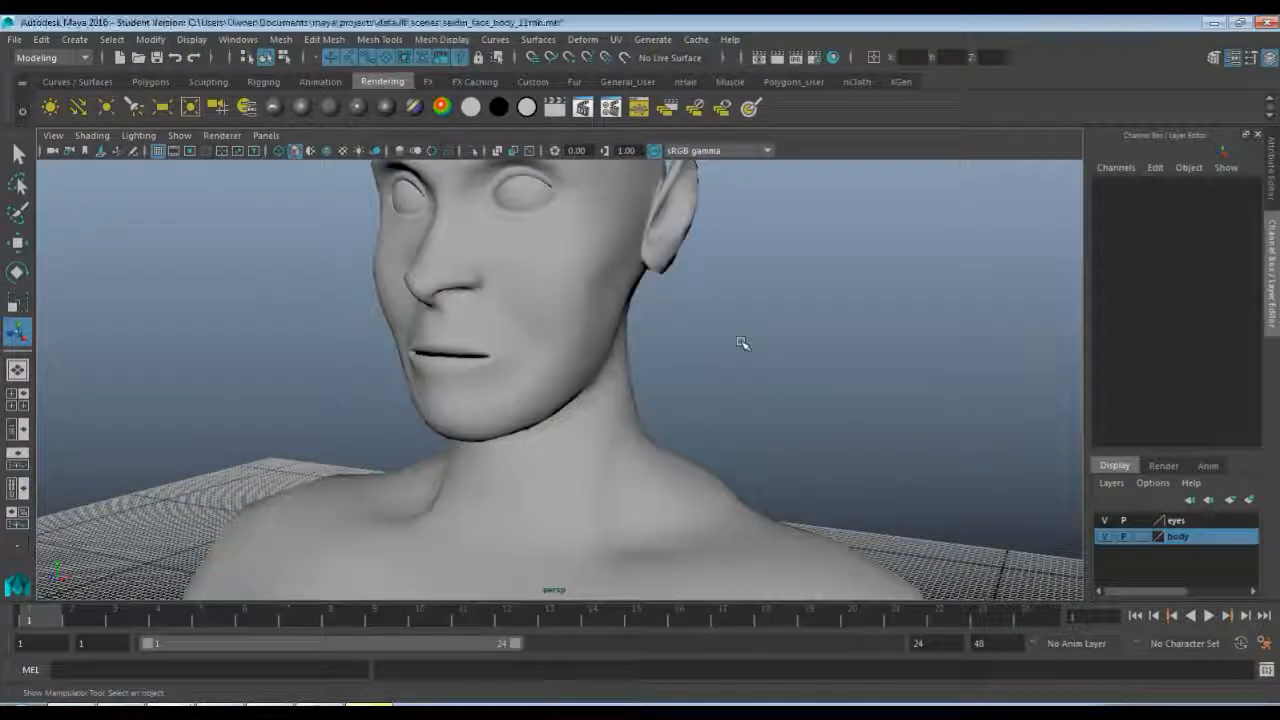
# - Select the smoothed body mesh and examine its topology closely around the mouth, jaw, nose and eyes
pyautogui.click(588, 324)
pyautogui.keyDown('alt'); pyautogui.moveTo(511, 320); pyautogui.dragTo(517, 369); pyautogui.keyUp('alt')
pyautogui.scroll(2, 517, 369)
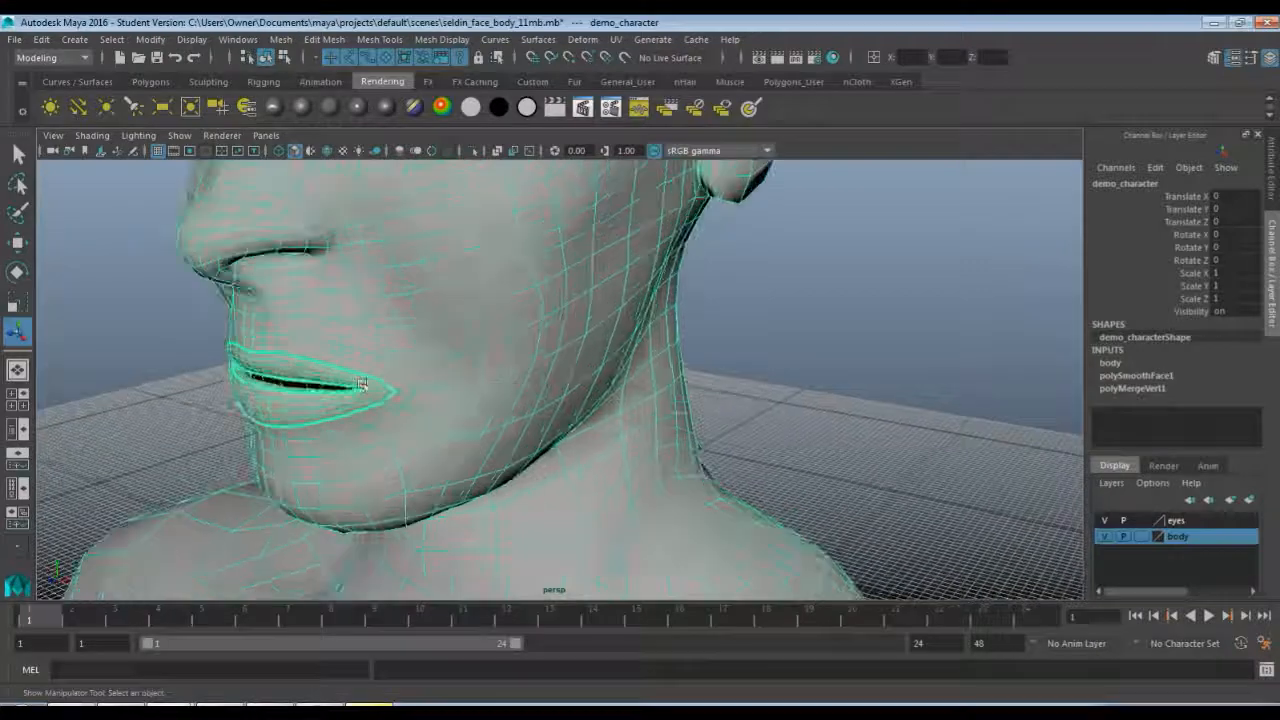
pyautogui.keyDown('alt'); pyautogui.moveTo(360, 387); pyautogui.dragTo(400, 337); pyautogui.keyUp('alt')
pyautogui.scroll(5, 447, 373)
pyautogui.scroll(5, 443, 362)
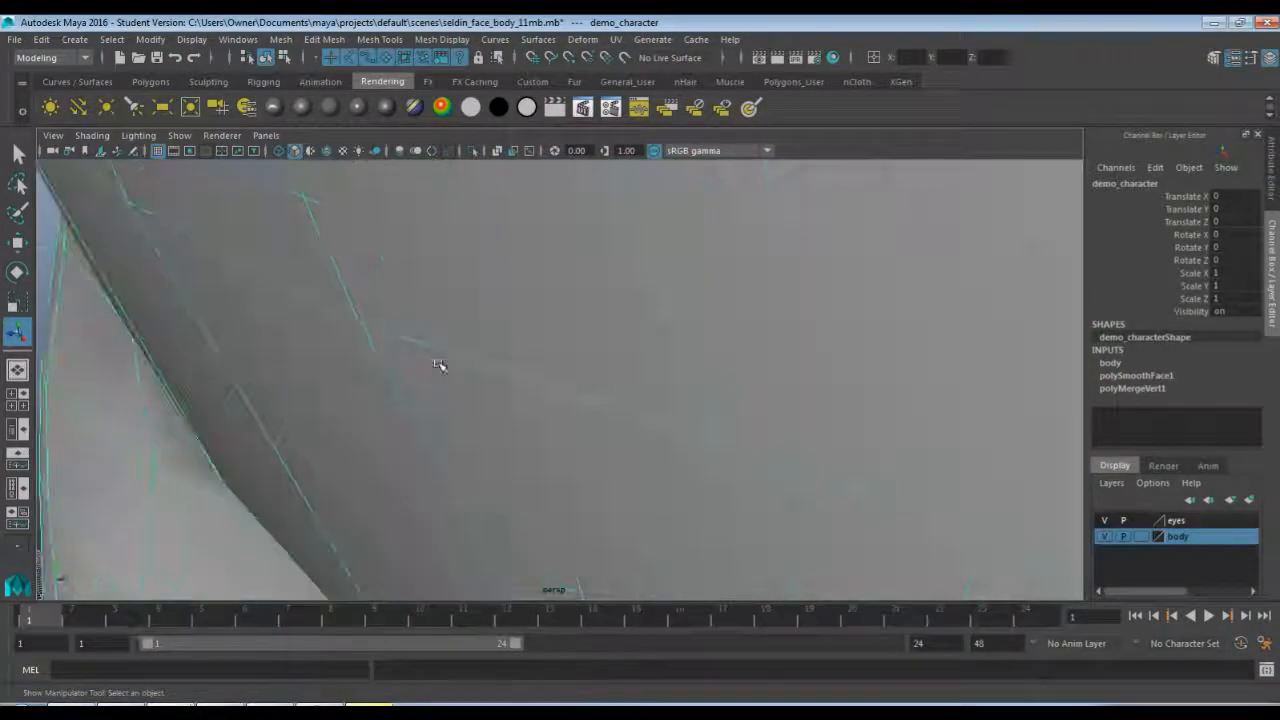
pyautogui.keyDown('alt'); pyautogui.moveTo(443, 360); pyautogui.dragTo(226, 286, button='middle'); pyautogui.keyUp('alt')
pyautogui.scroll(-10, 369, 294)
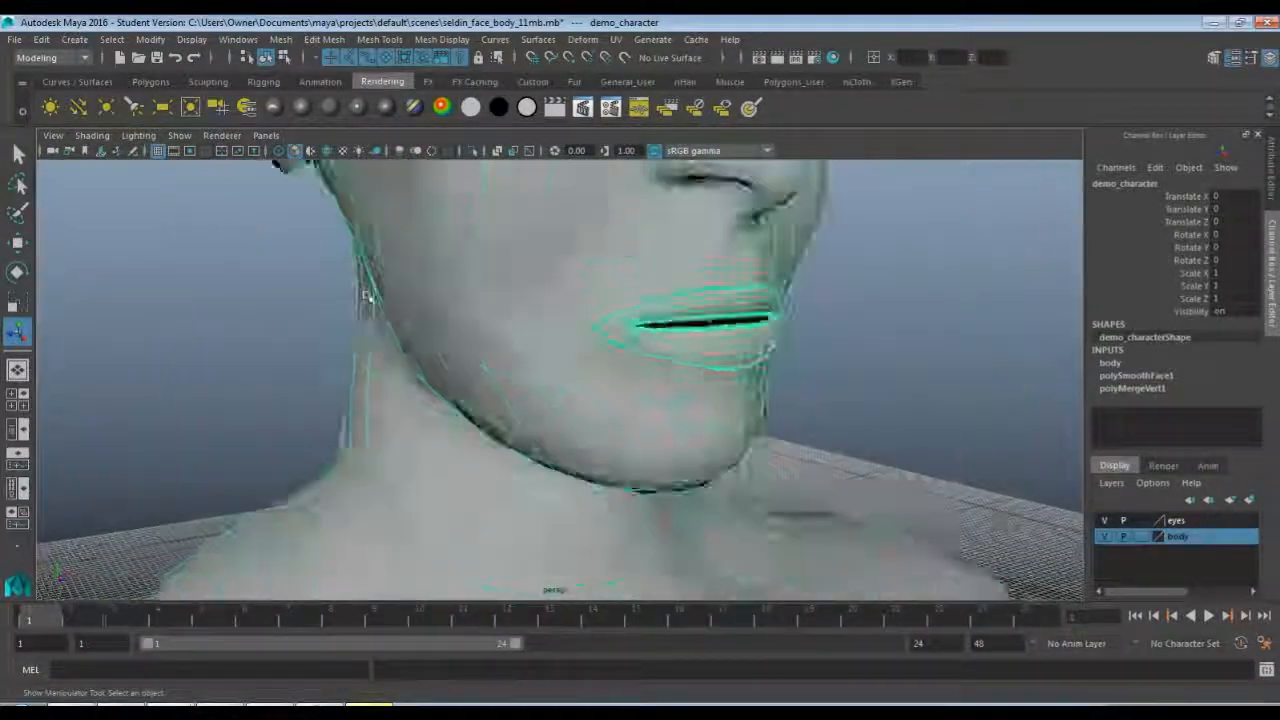
pyautogui.scroll(4, 553, 288)
pyautogui.keyDown('alt'); pyautogui.moveTo(553, 288); pyautogui.dragTo(425, 316); pyautogui.keyUp('alt')
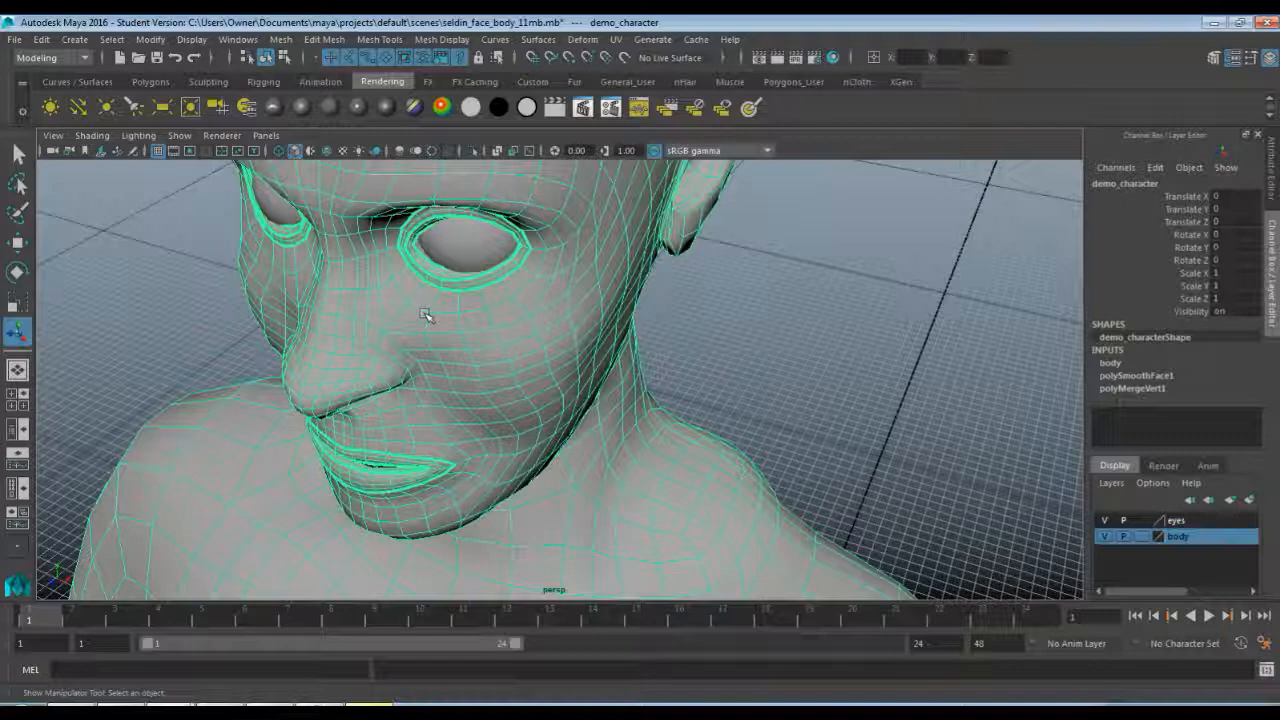
pyautogui.scroll(-5, 480, 295)
pyautogui.keyDown('alt'); pyautogui.moveTo(480, 295); pyautogui.dragTo(491, 330); pyautogui.keyUp('alt')
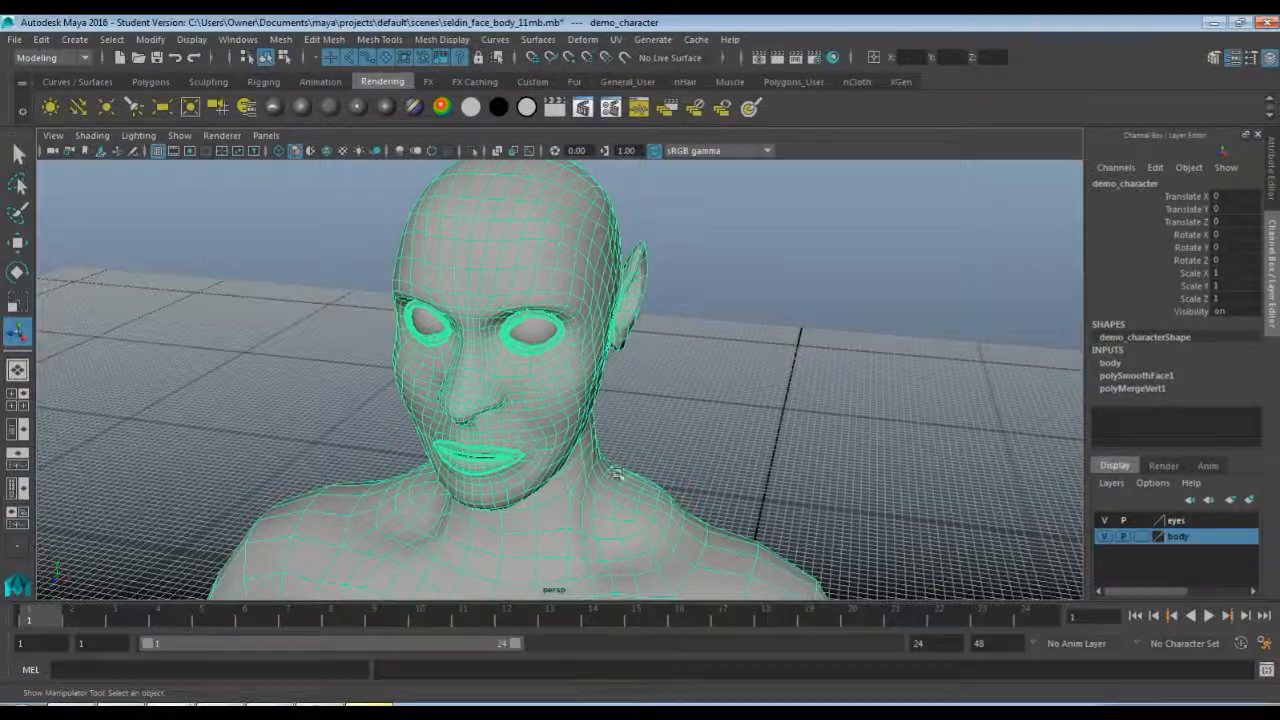
# - Examine the smoothed mesh over the character's whole body, with the Move tool active on it
pyautogui.scroll(-5, 616, 472)
pyautogui.keyDown('alt'); pyautogui.moveTo(614, 488); pyautogui.dragTo(598, 336, button='middle'); pyautogui.keyUp('alt')
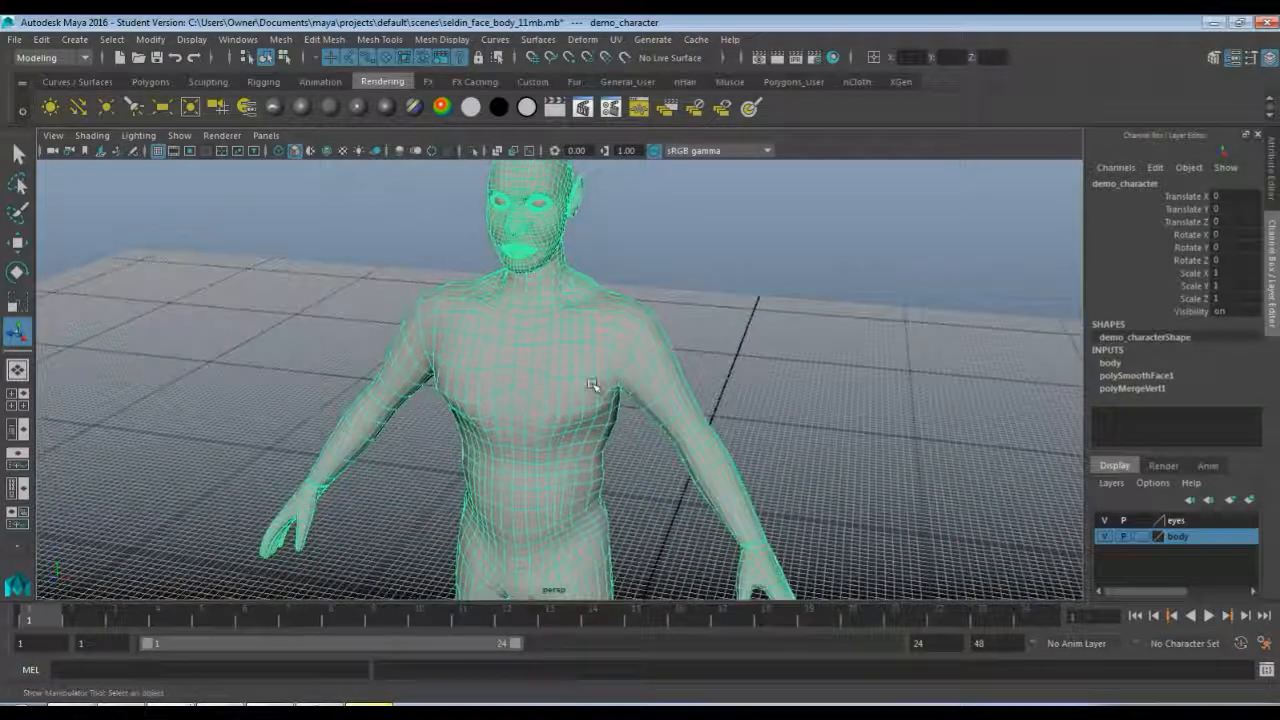
pyautogui.scroll(-10, 592, 386)
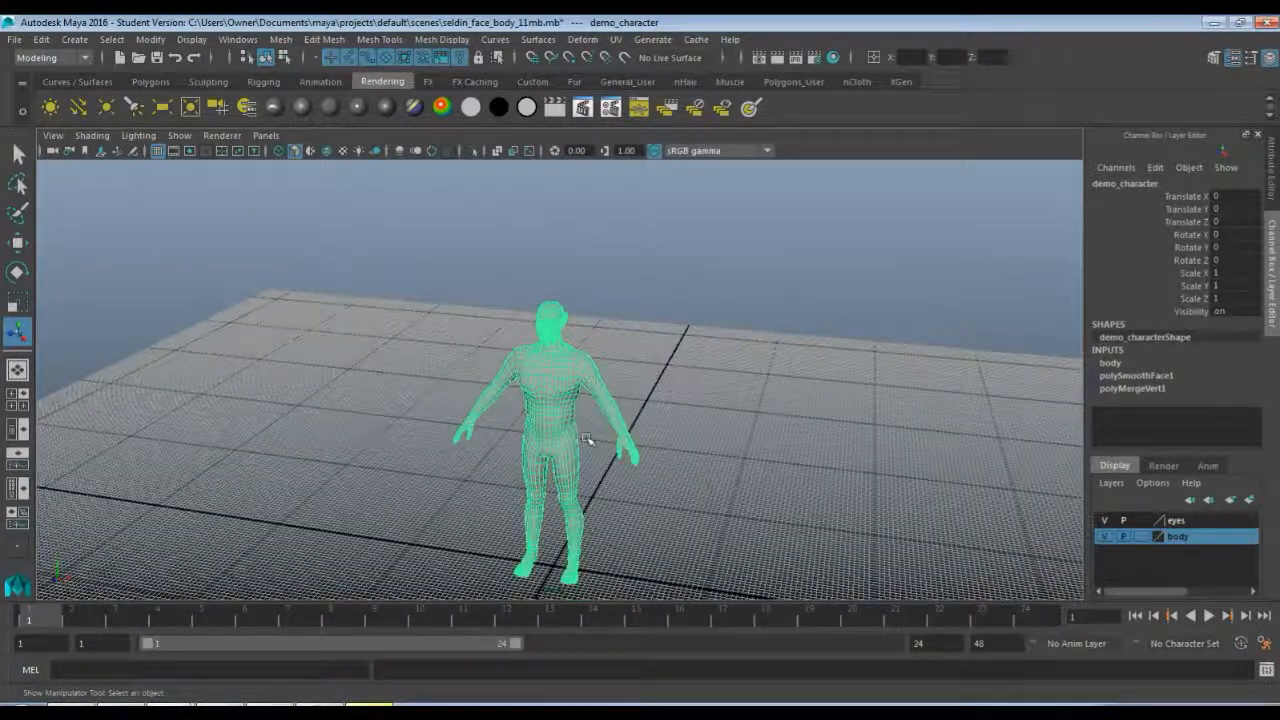
pyautogui.moveTo(589, 443)
pyautogui.keyDown('alt'); pyautogui.mouseDown()
pyautogui.moveTo(600, 440)
pyautogui.moveTo(589, 437)
pyautogui.mouseUp(); pyautogui.keyUp('alt')
pyautogui.scroll(3, 587, 434)
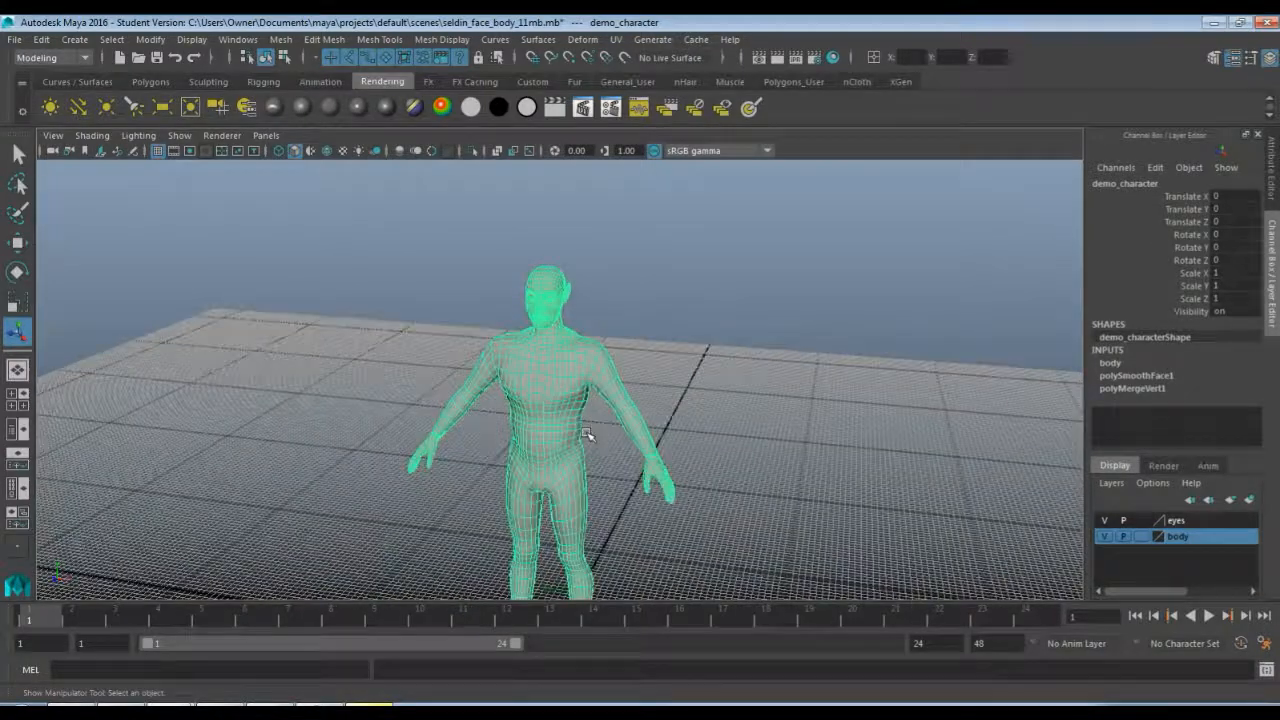
pyautogui.scroll(-2, 600, 500)
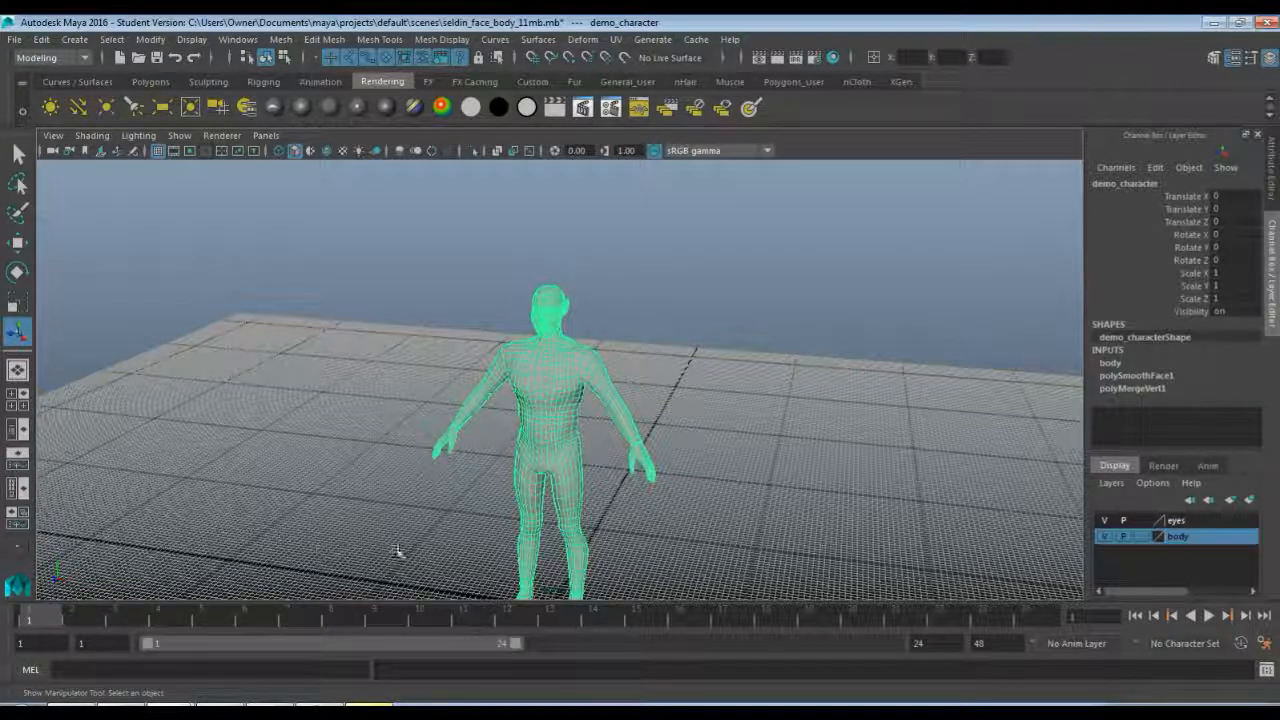
pyautogui.press('w')
pyautogui.scroll(-2, 565, 571)
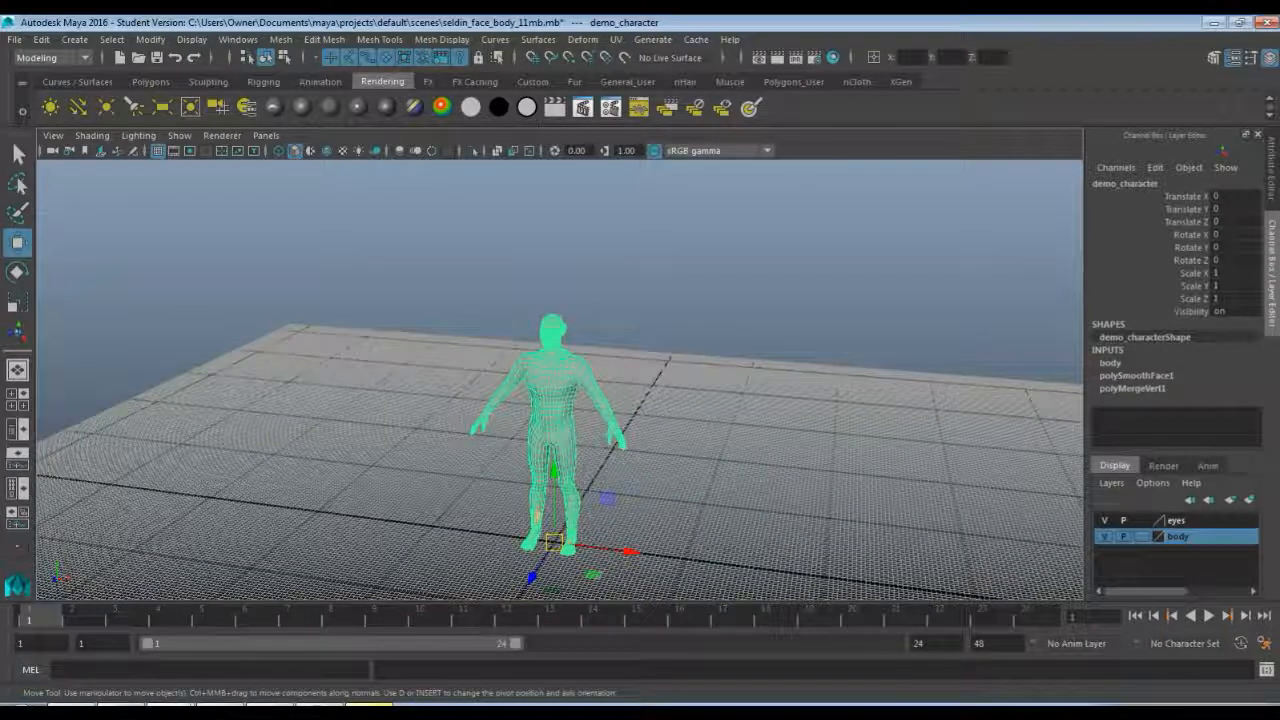
pyautogui.scroll(6, 608, 517)
pyautogui.moveTo(649, 471)
pyautogui.keyDown('alt'); pyautogui.mouseDown()
pyautogui.moveTo(700, 475)
pyautogui.moveTo(646, 449)
pyautogui.moveTo(662, 482)
pyautogui.mouseUp(); pyautogui.keyUp('alt')
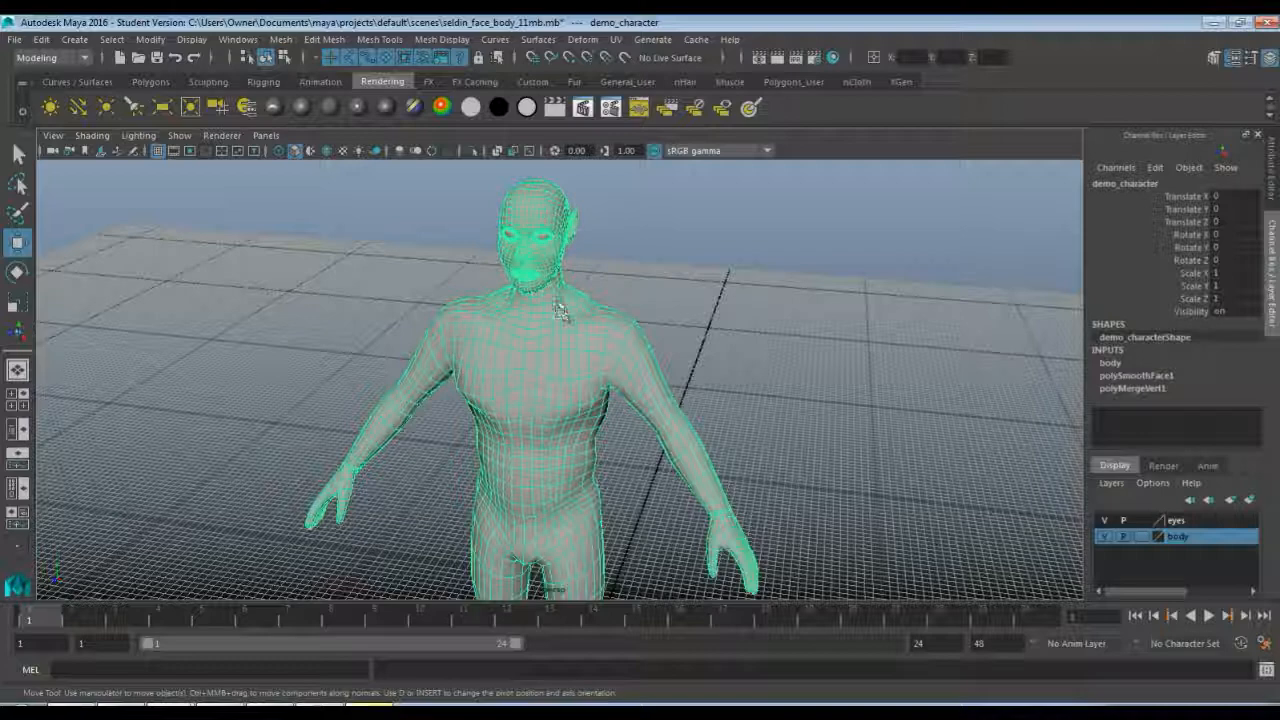
# - Open the UV Editor to see the body mesh's UV layout, and deselect the character
pyautogui.click(616, 39)
pyautogui.click(656, 81)
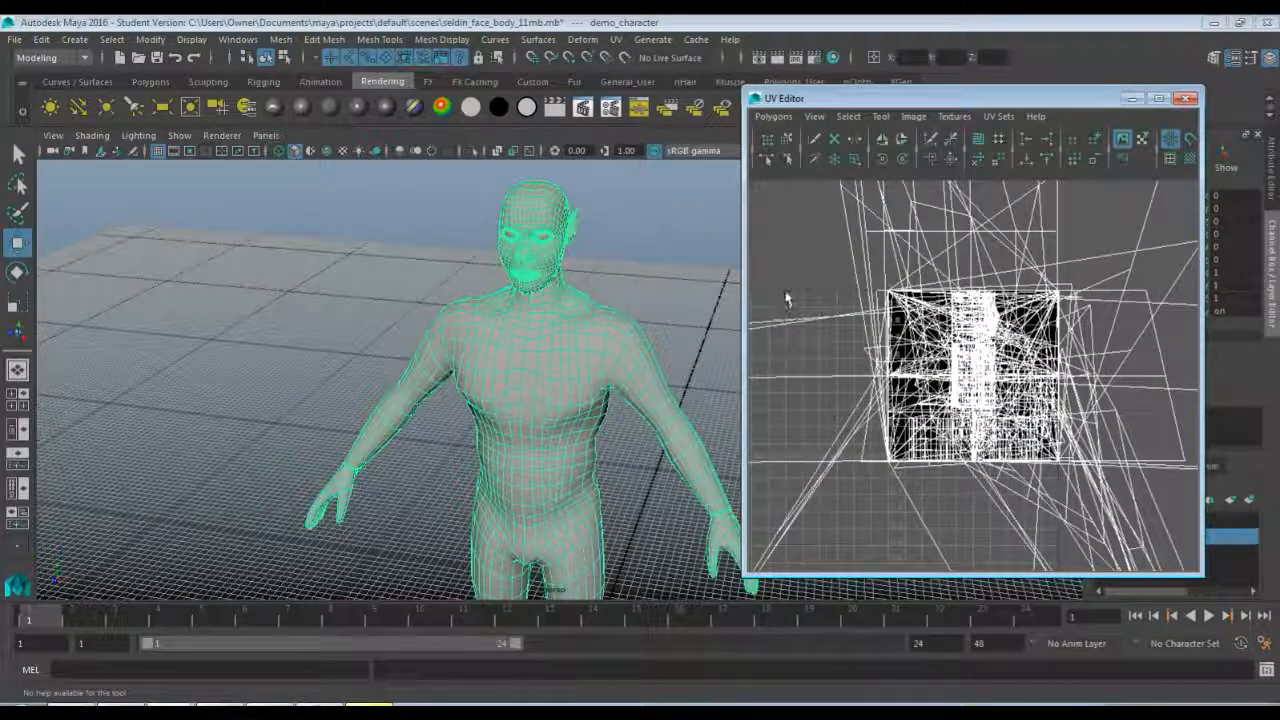
pyautogui.click(656, 288)
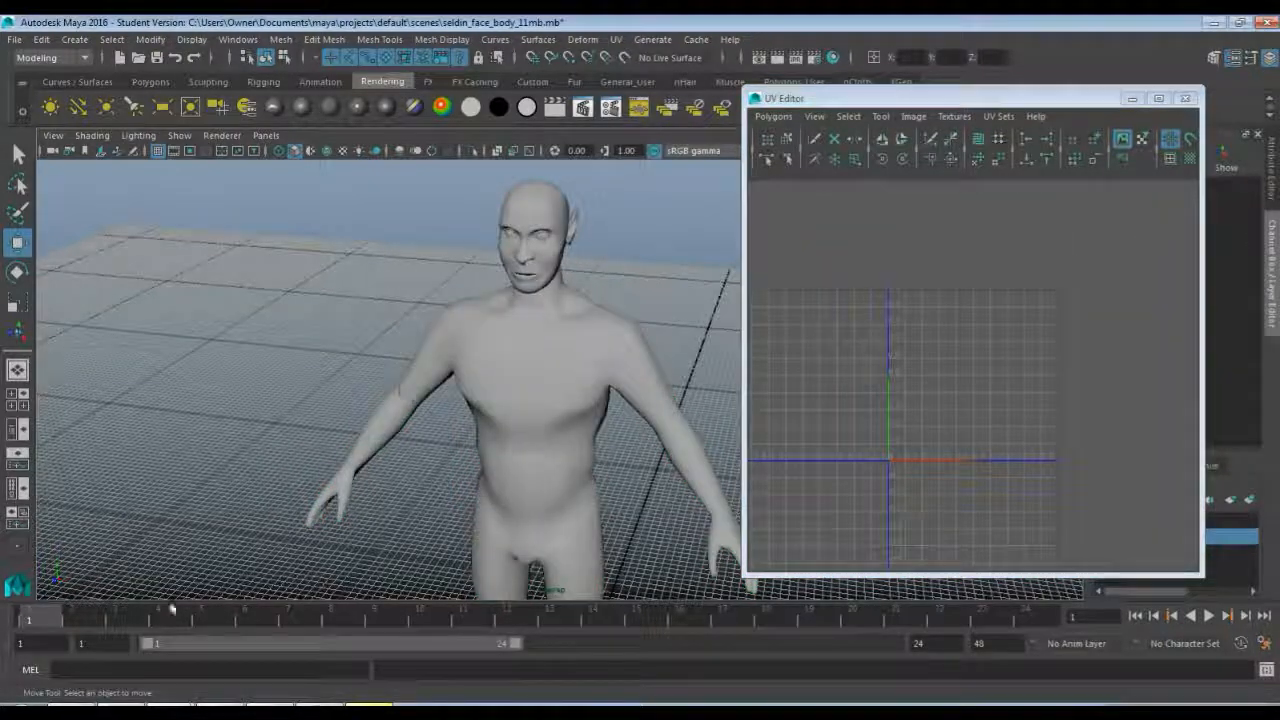
# - Switch to Photoshop to view the Body_Texturemap.PSD texture map, and return to Maya
pyautogui.click(170, 708)
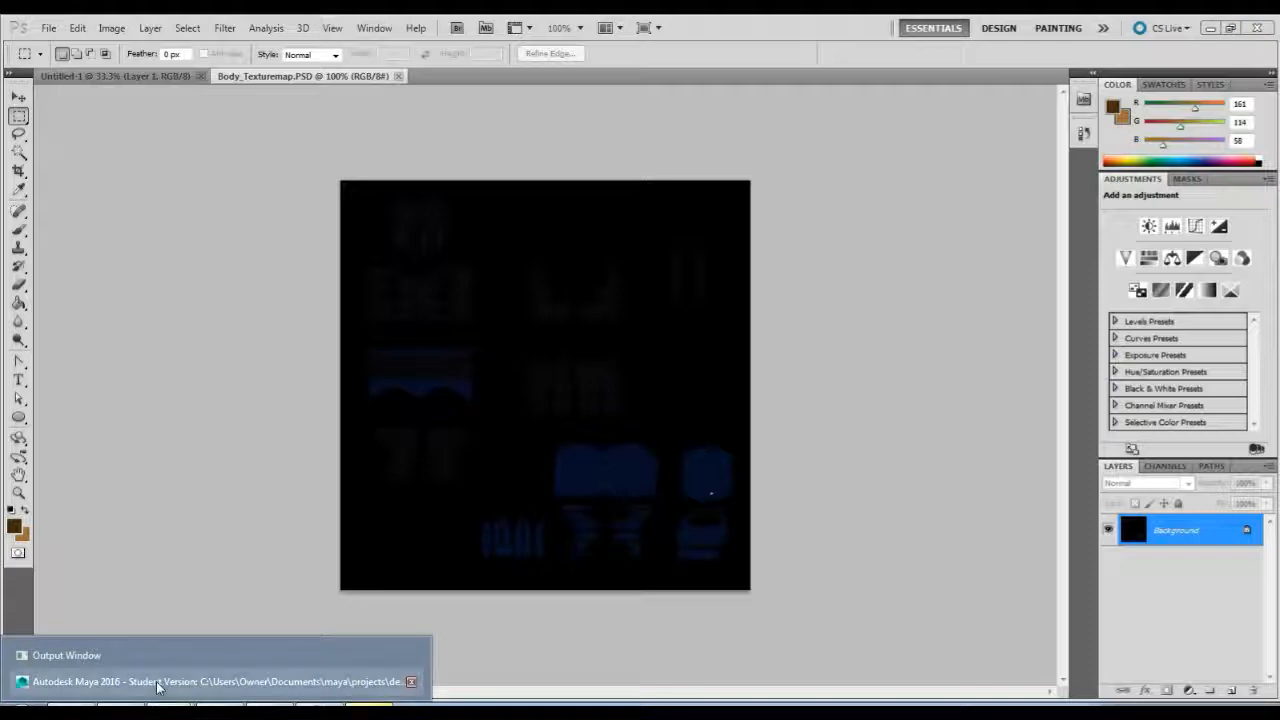
pyautogui.click(157, 684)
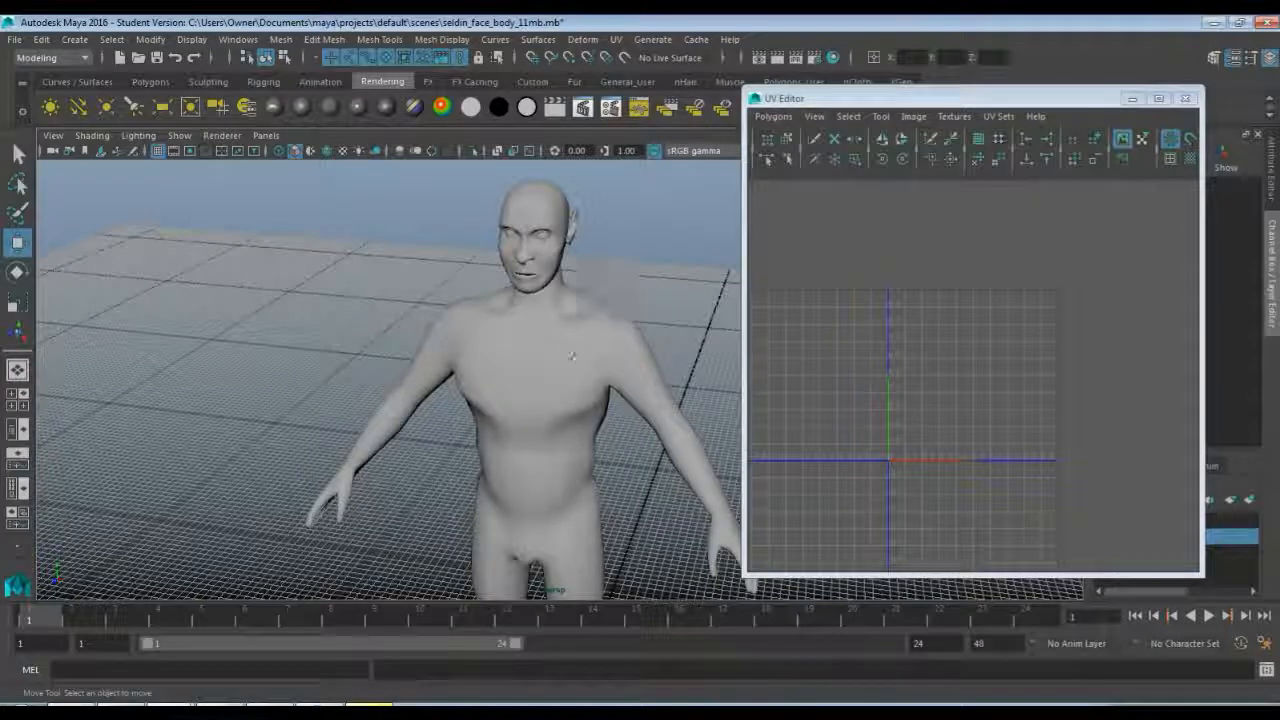
# - Select the character's body, turn on textured shading in the viewport, and deselect the body to show its texture
pyautogui.click(572, 356)
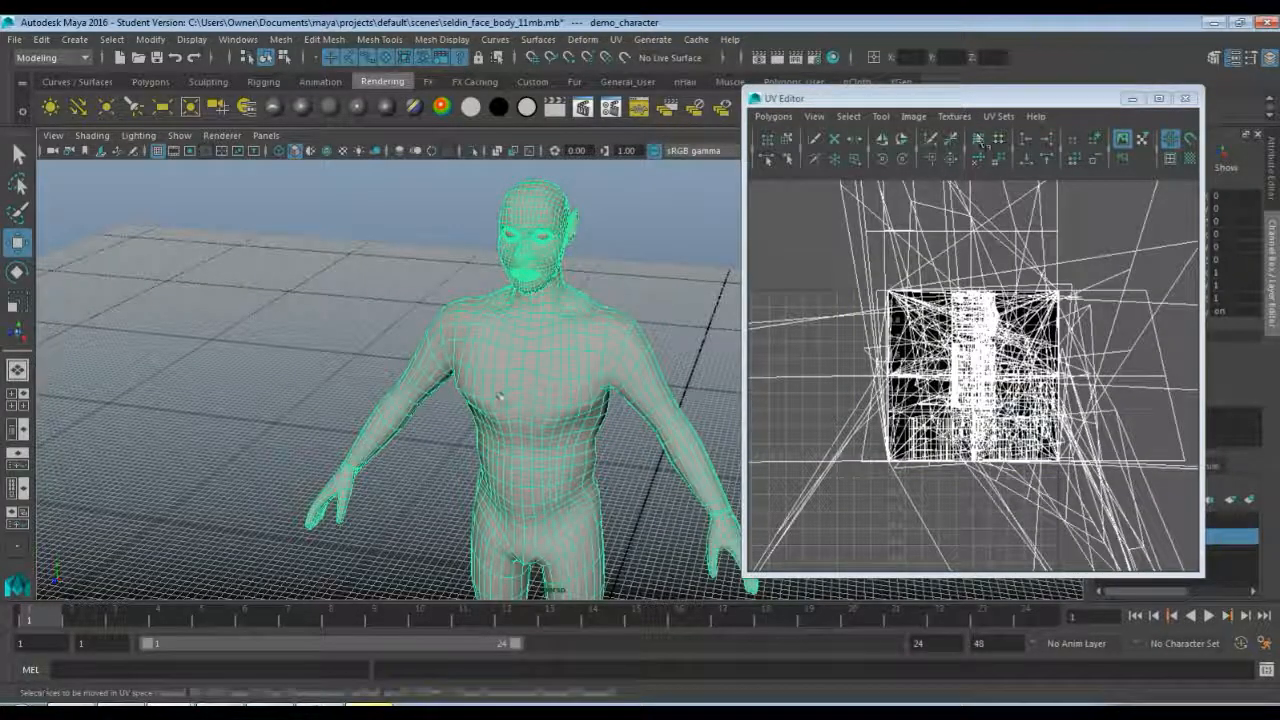
pyautogui.press('6')
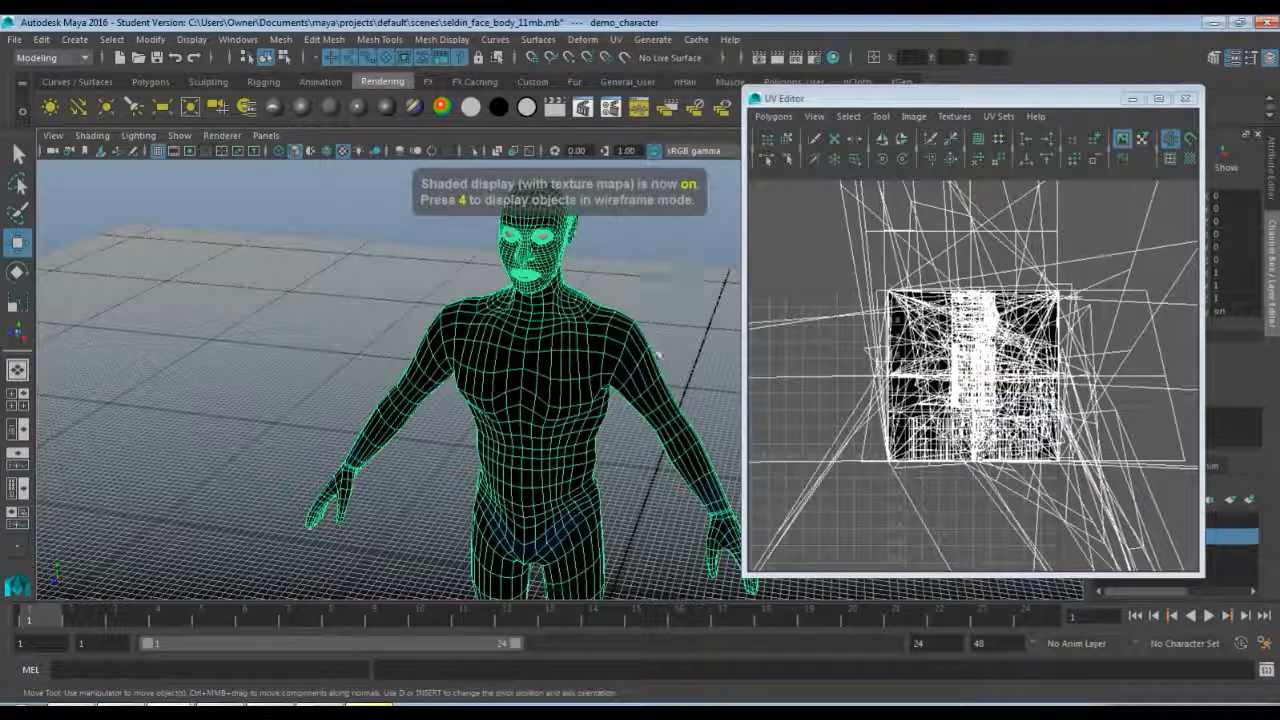
pyautogui.click(645, 500)
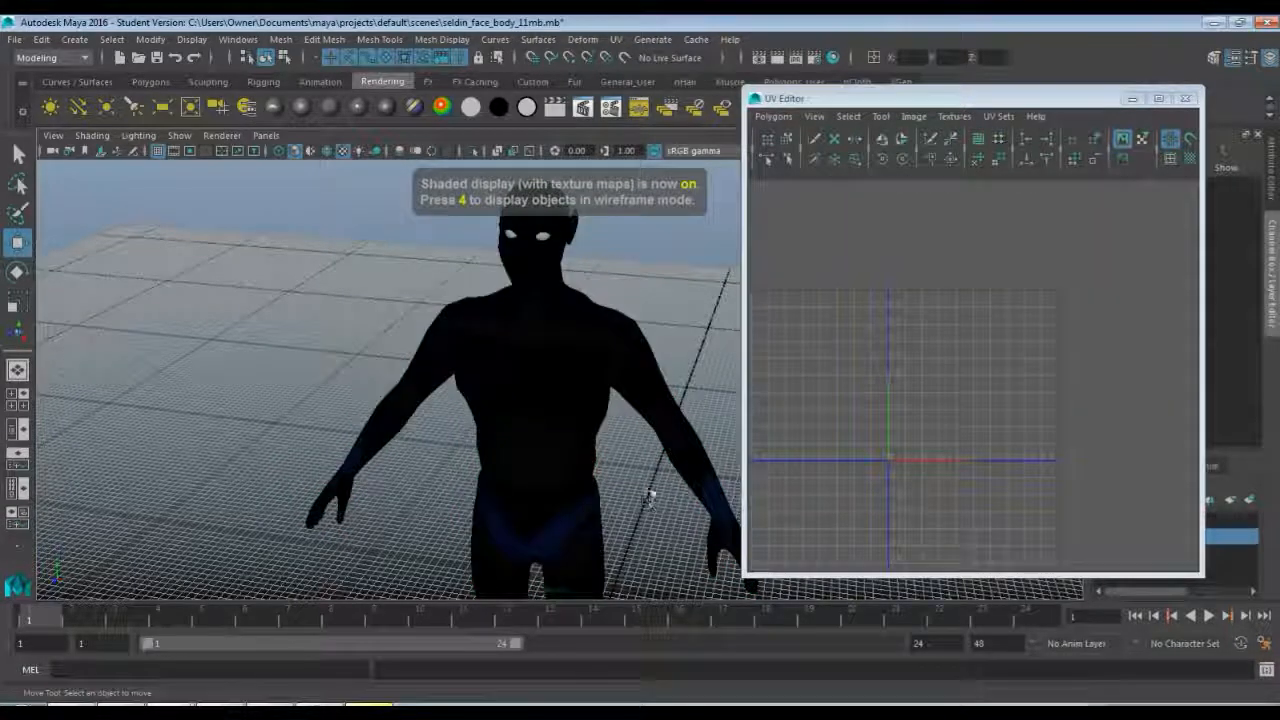
# - Inspect how the texture map falls on the character's torso, hips, legs and hand
pyautogui.scroll(8, 650, 497)
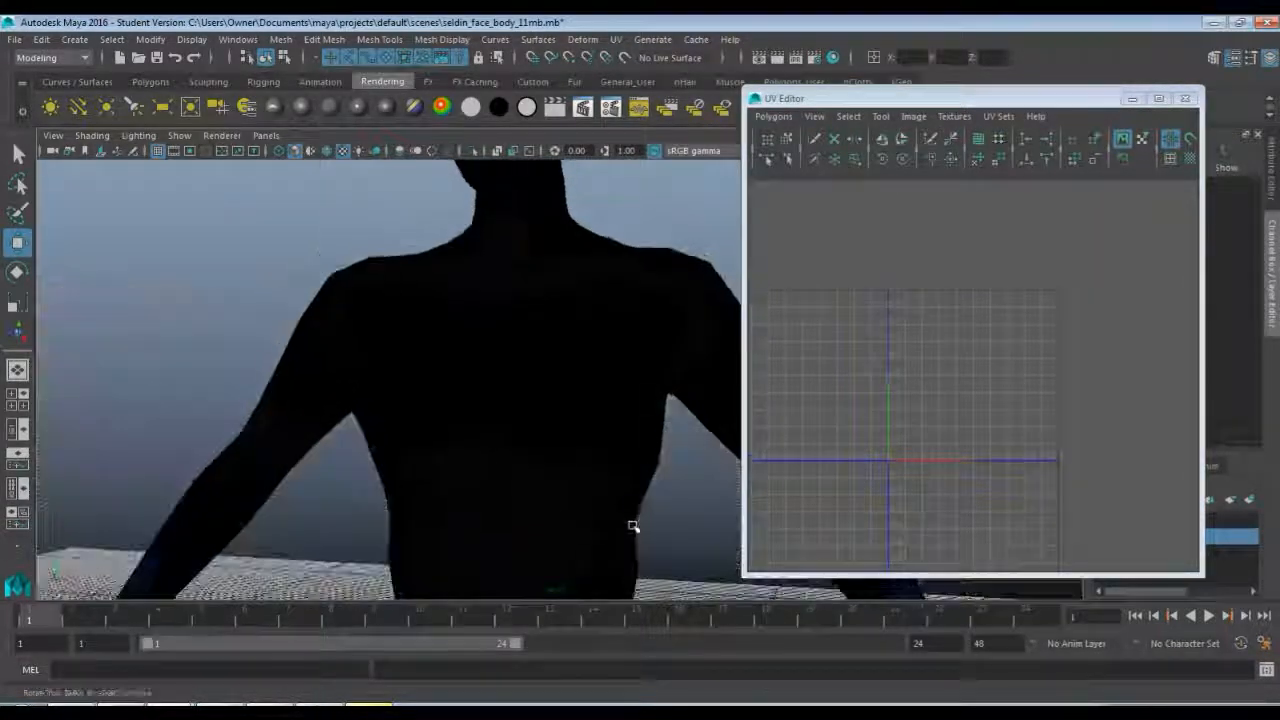
pyautogui.keyDown('alt'); pyautogui.moveTo(633, 525); pyautogui.dragTo(507, 427); pyautogui.keyUp('alt')
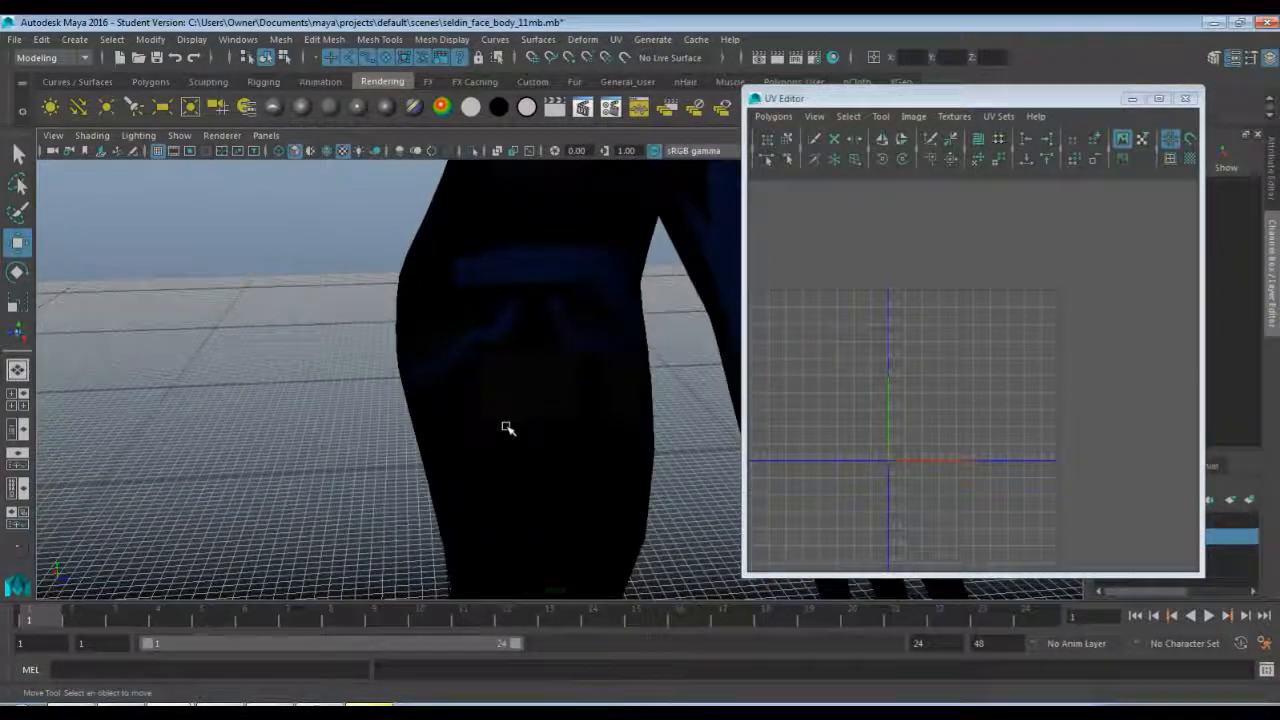
pyautogui.keyDown('alt'); pyautogui.moveTo(502, 318); pyautogui.dragTo(535, 329); pyautogui.keyUp('alt')
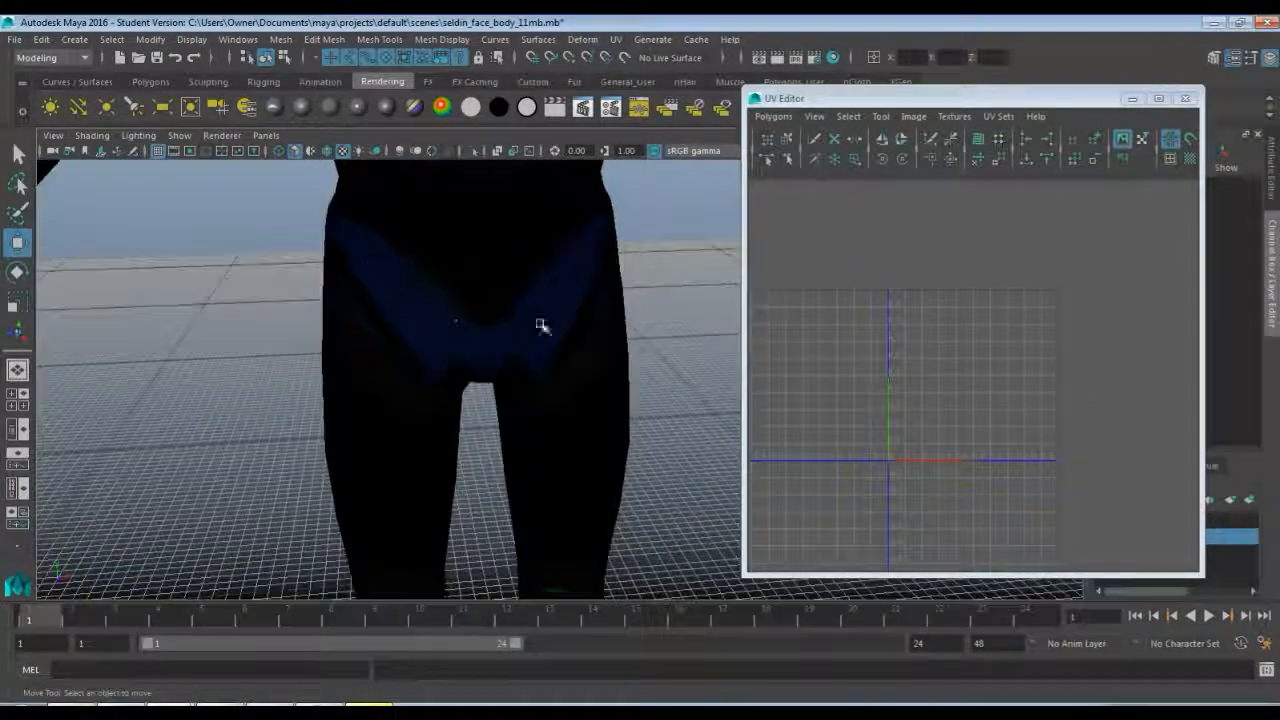
pyautogui.keyDown('alt'); pyautogui.moveTo(583, 277); pyautogui.dragTo(478, 303); pyautogui.keyUp('alt')
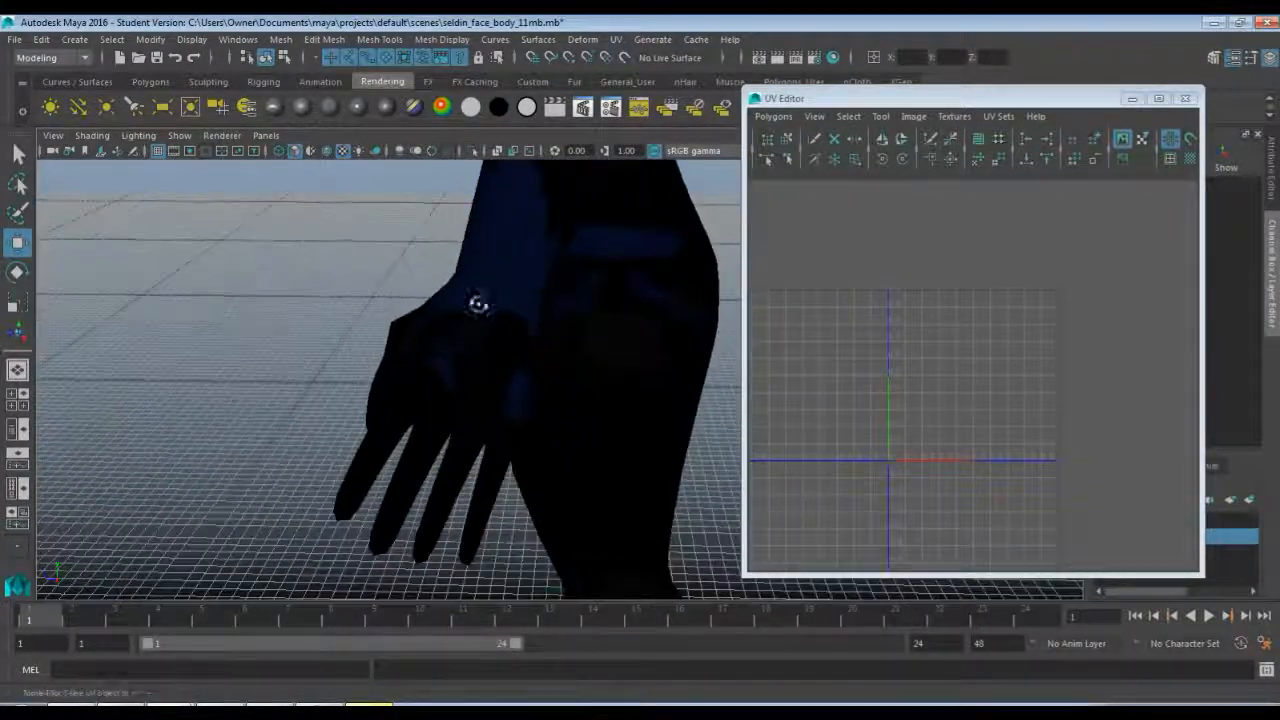
pyautogui.scroll(5, 489, 354)
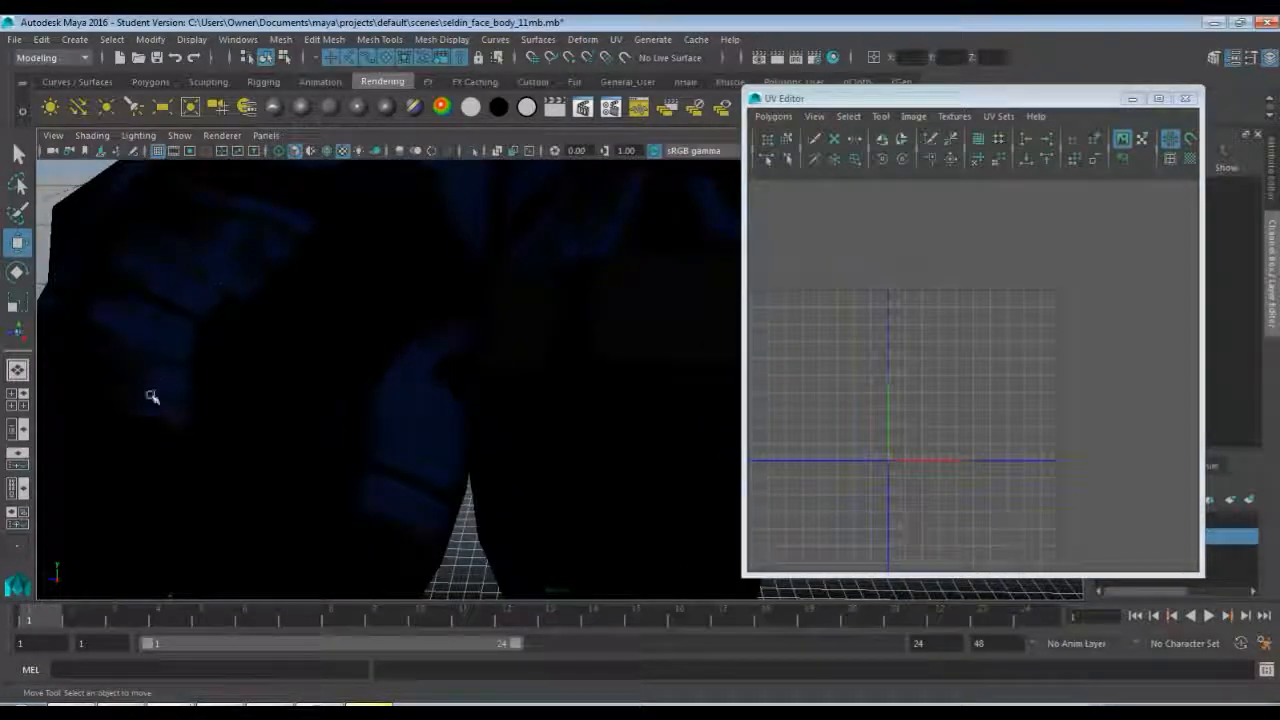
# - Inspect how the texture map falls on the character's hips, legs and head from several angles
pyautogui.keyDown('alt'); pyautogui.moveTo(436, 406); pyautogui.dragTo(380, 409); pyautogui.keyUp('alt')
pyautogui.keyDown('alt'); pyautogui.moveTo(426, 384); pyautogui.dragTo(372, 399, button='middle'); pyautogui.keyUp('alt')
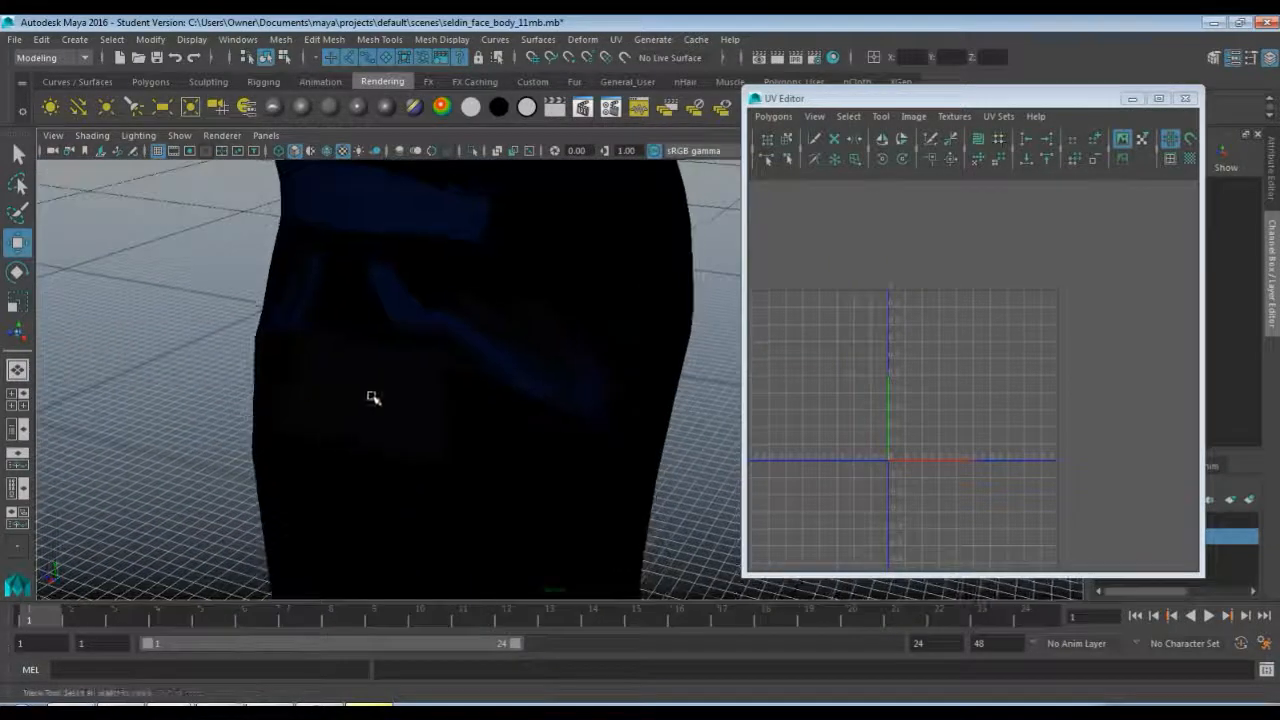
pyautogui.scroll(3, 374, 394)
pyautogui.keyDown('alt'); pyautogui.moveTo(403, 316); pyautogui.dragTo(378, 400); pyautogui.keyUp('alt')
pyautogui.keyDown('alt'); pyautogui.moveTo(494, 376); pyautogui.dragTo(505, 453); pyautogui.keyUp('alt')
pyautogui.keyDown('alt'); pyautogui.moveTo(432, 455); pyautogui.dragTo(570, 462); pyautogui.keyUp('alt')
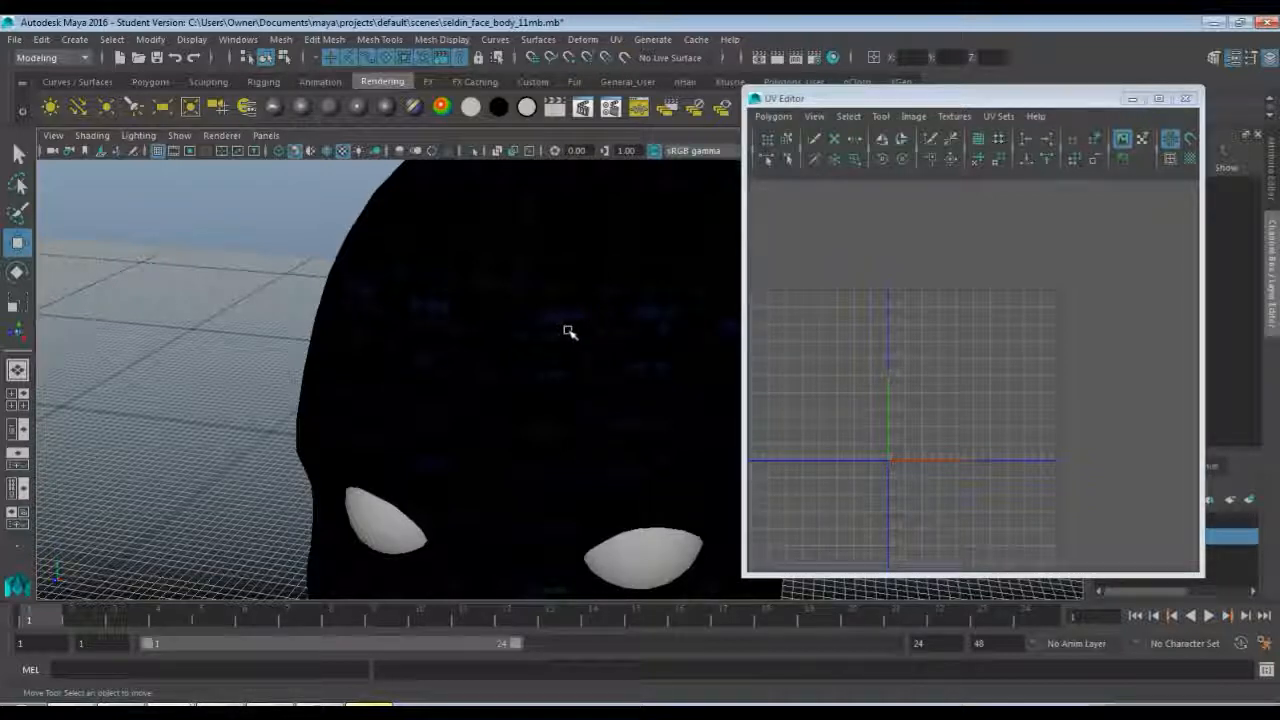
pyautogui.keyDown('alt'); pyautogui.moveTo(394, 337); pyautogui.dragTo(517, 362); pyautogui.keyUp('alt')
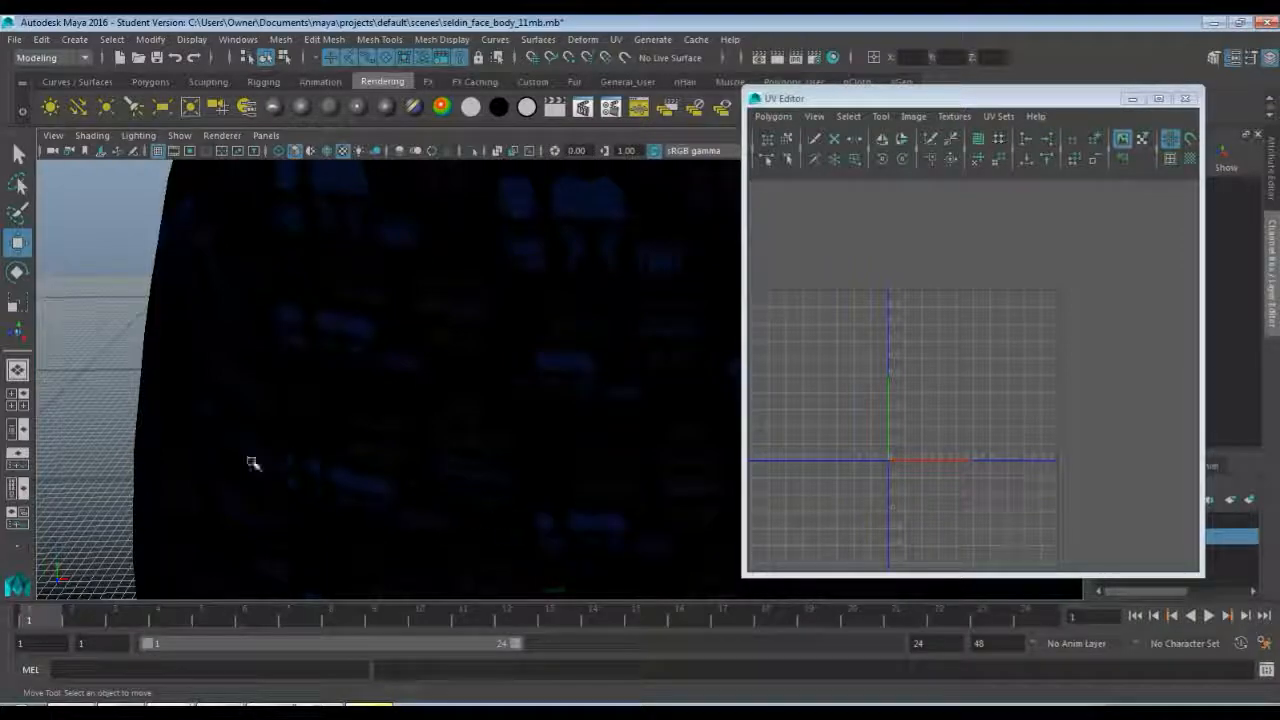
pyautogui.scroll(-5, 600, 430)
pyautogui.scroll(-6, 600, 434)
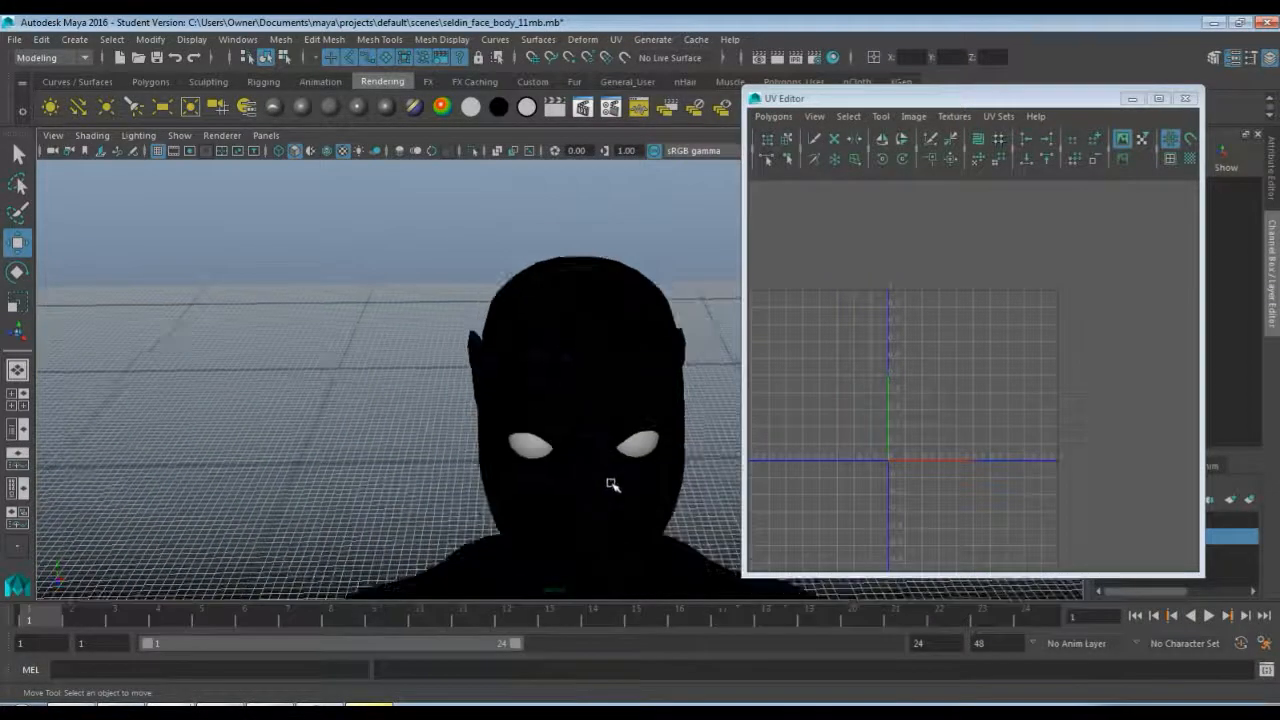
pyautogui.moveTo(543, 383)
pyautogui.keyDown('alt'); pyautogui.mouseDown()
pyautogui.moveTo(511, 423)
pyautogui.moveTo(525, 389)
pyautogui.mouseUp(); pyautogui.keyUp('alt')
# - Select the character's body, switch the viewport to plain shaded display without textures, and deselect the body
pyautogui.click(511, 366)
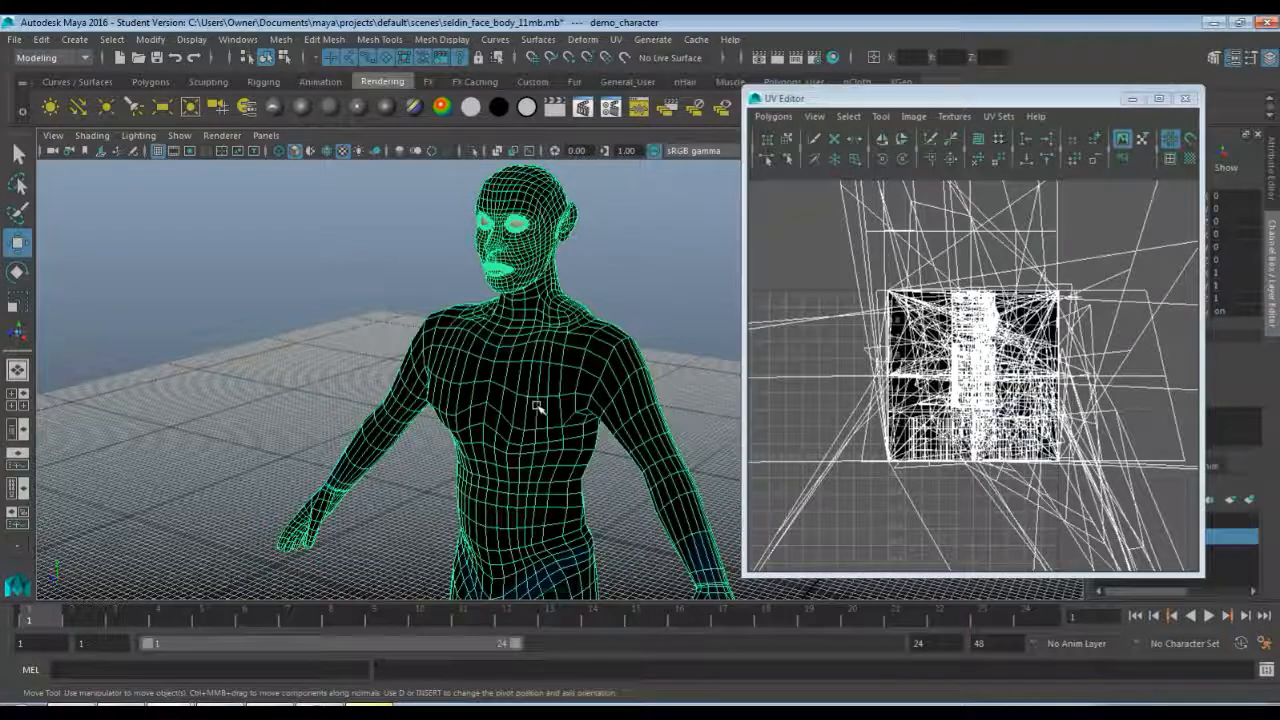
pyautogui.press('5')
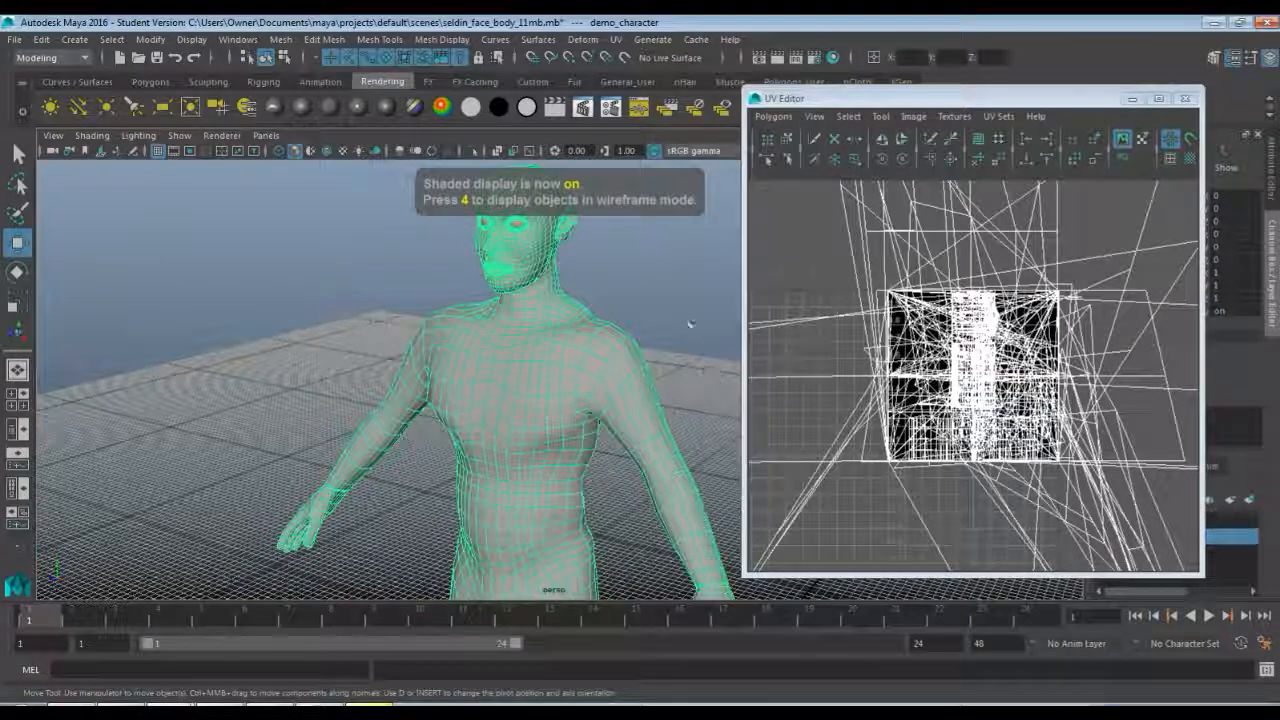
pyautogui.click(690, 322)
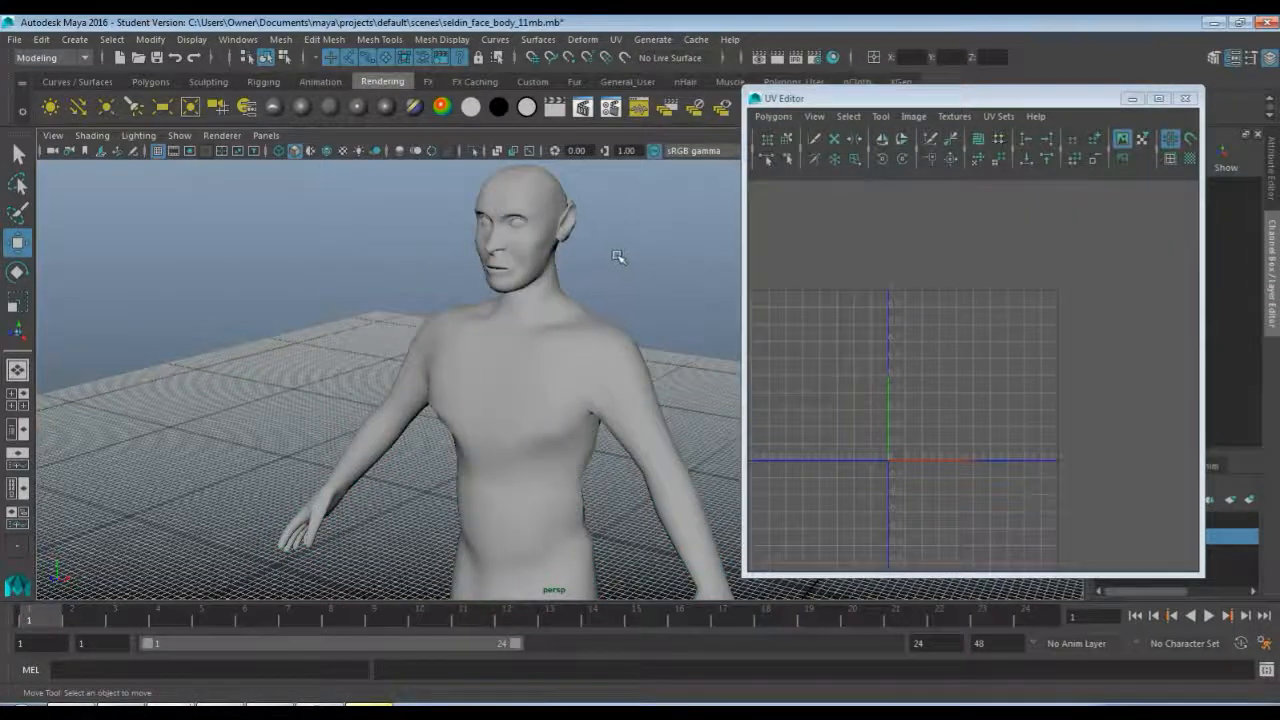
pyautogui.keyDown('alt'); pyautogui.moveTo(620, 257); pyautogui.dragTo(570, 250); pyautogui.keyUp('alt')
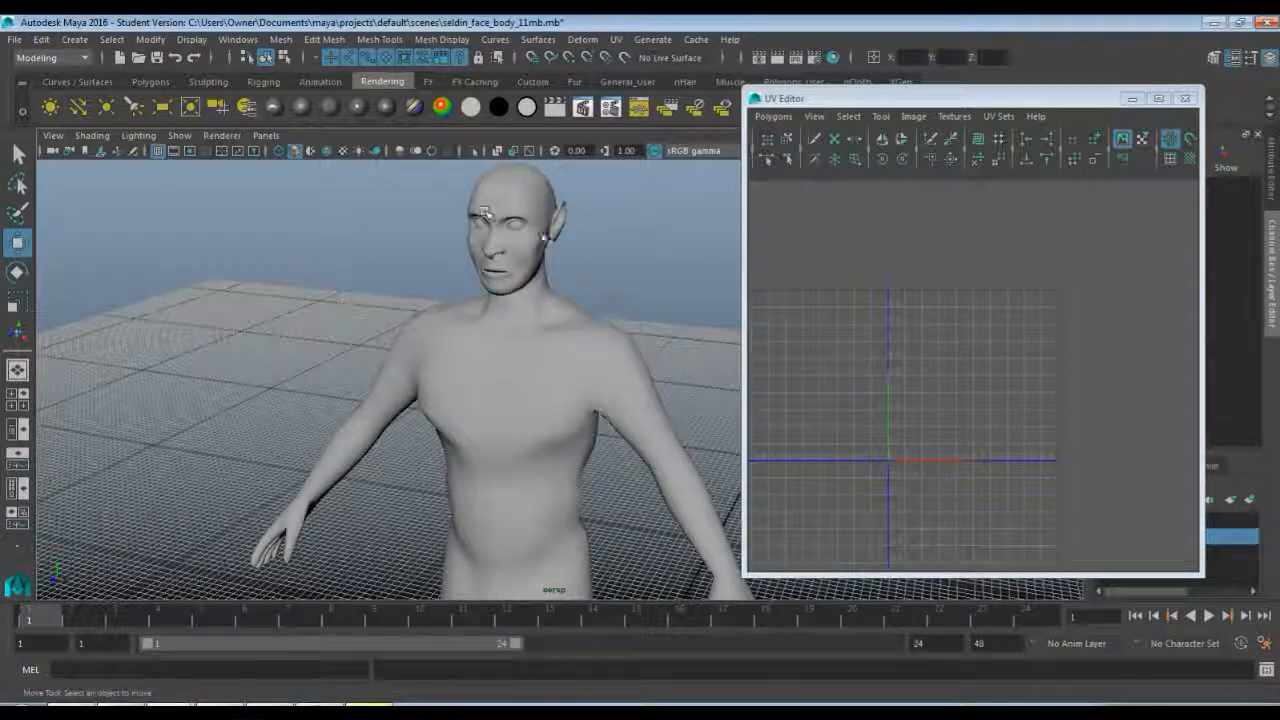
# - Save the scene as a new file named seldin_face_body_12_UVs_mb.mb in the scenes folder, accepting the student version notice
pyautogui.click(15, 42)
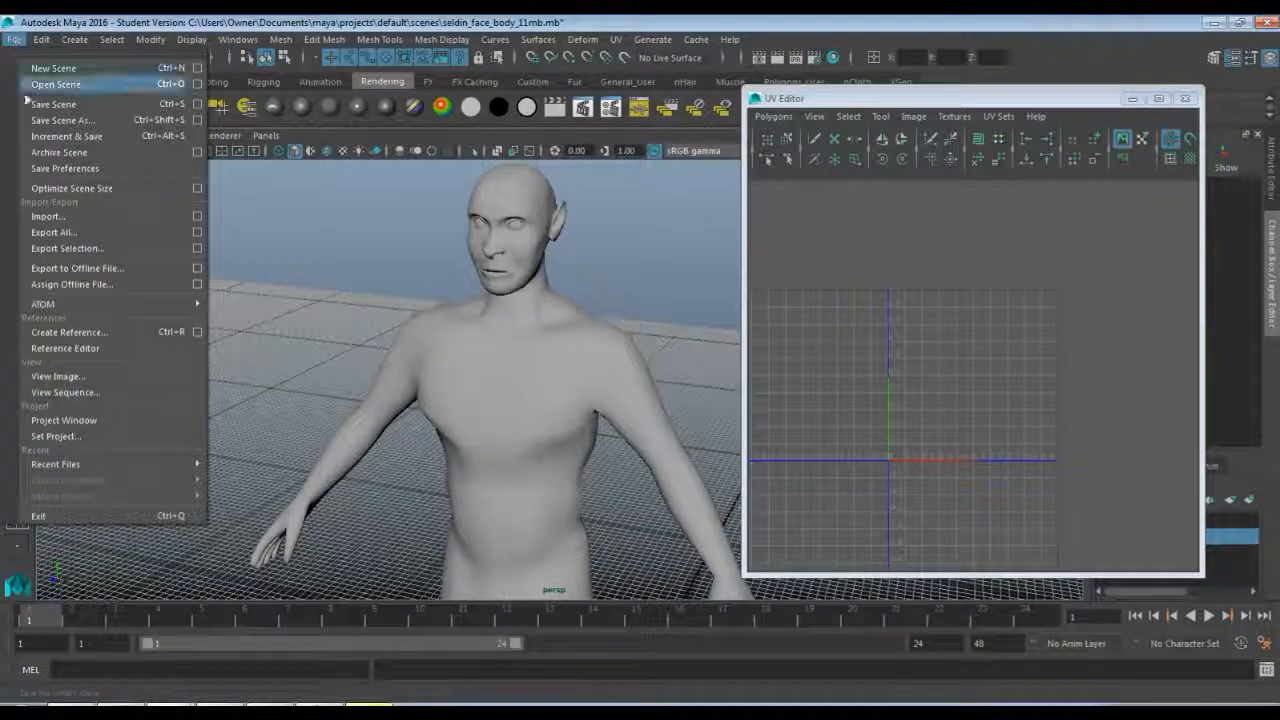
pyautogui.click(62, 120)
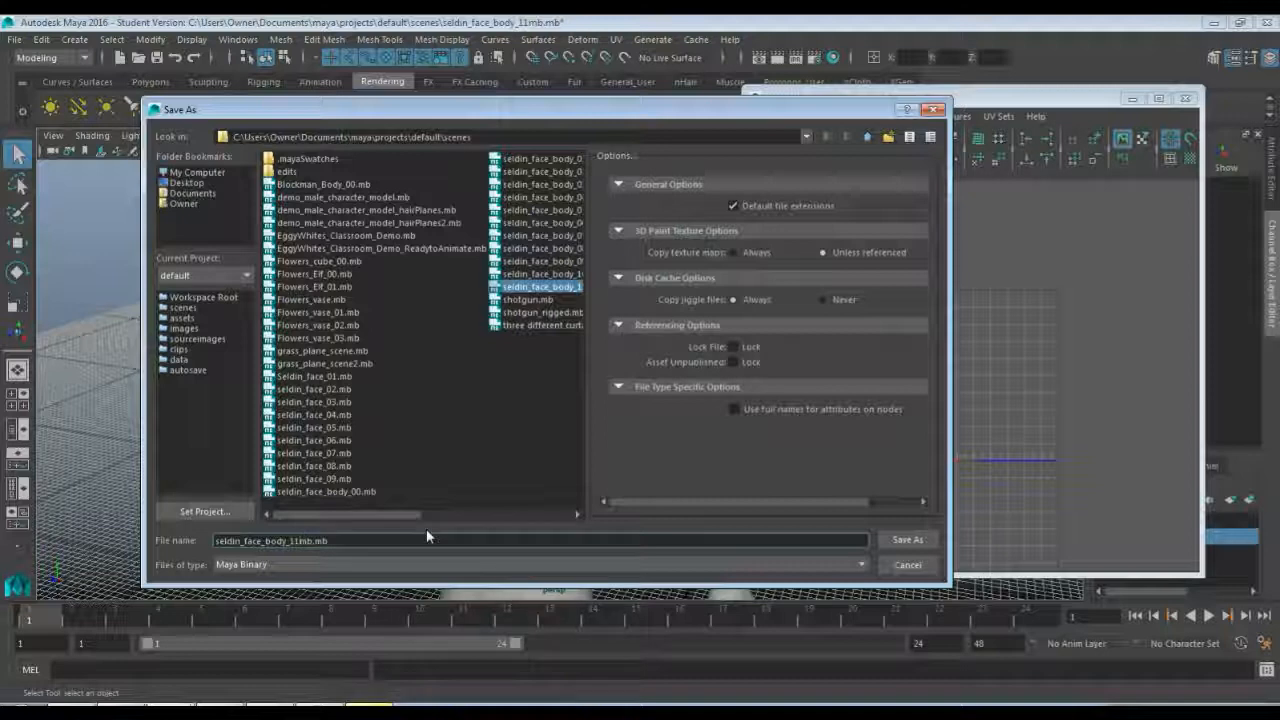
pyautogui.press('BackSpace')
pyautogui.write('2_UV')
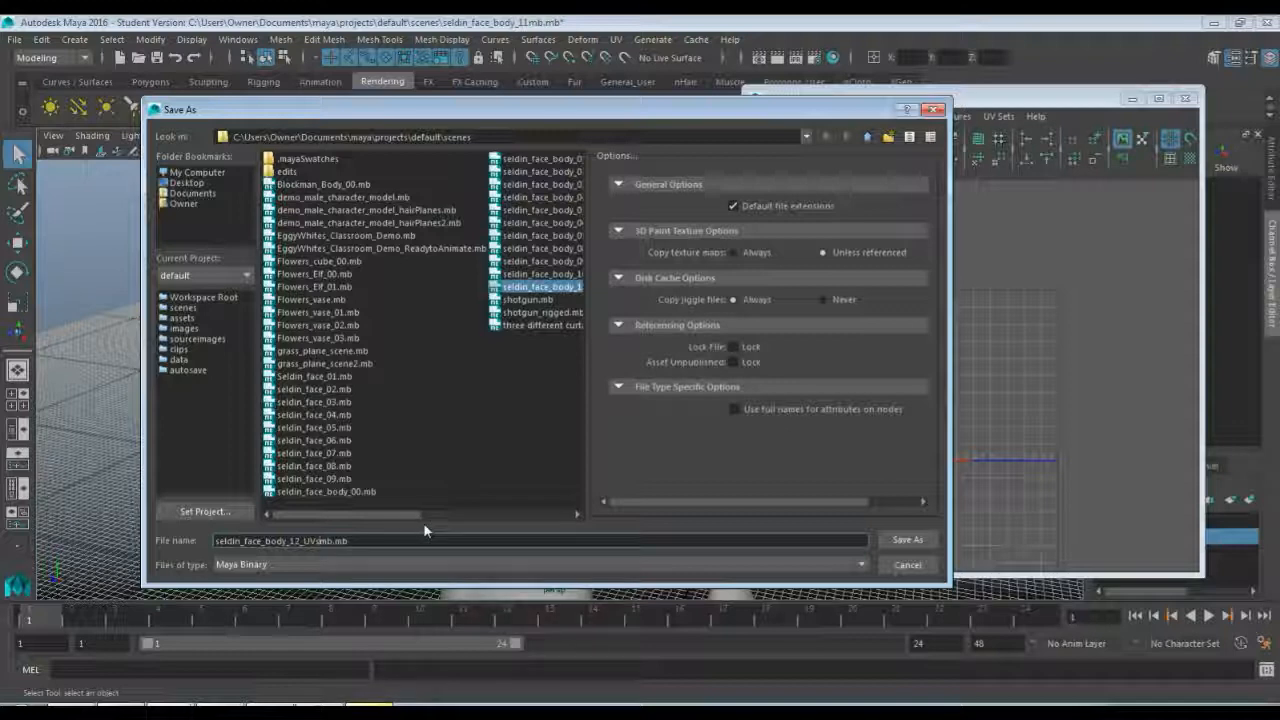
pyautogui.write('s_')
pyautogui.click(900, 539)
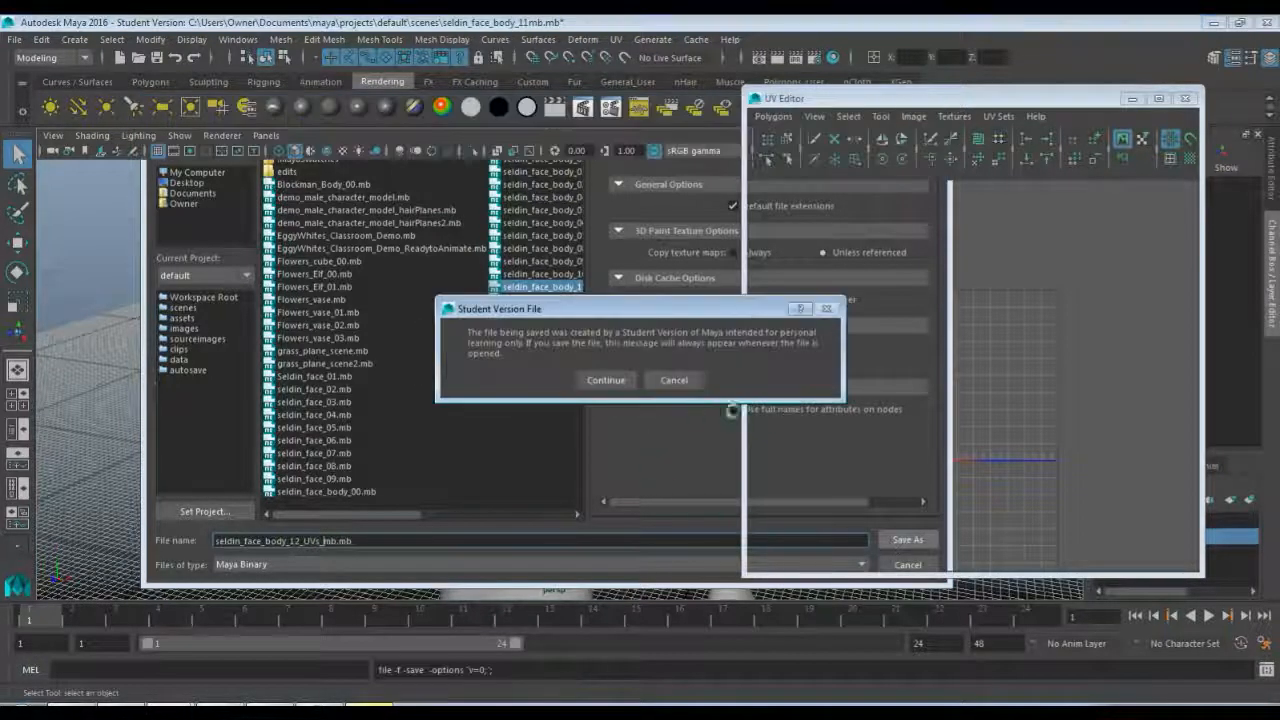
pyautogui.click(610, 384)
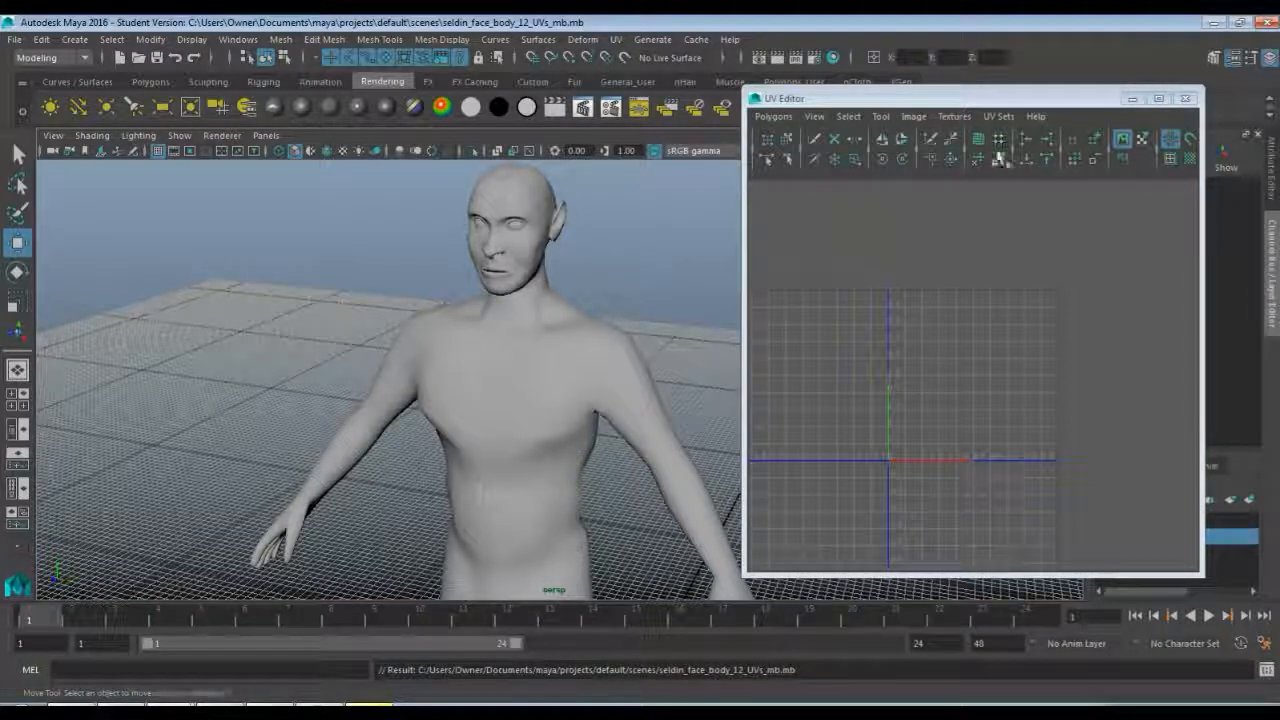
# - Select the character's body, minimise the UV Editor and hide the eyes display layer
pyautogui.moveTo(903, 100); pyautogui.dragTo(851, 84)
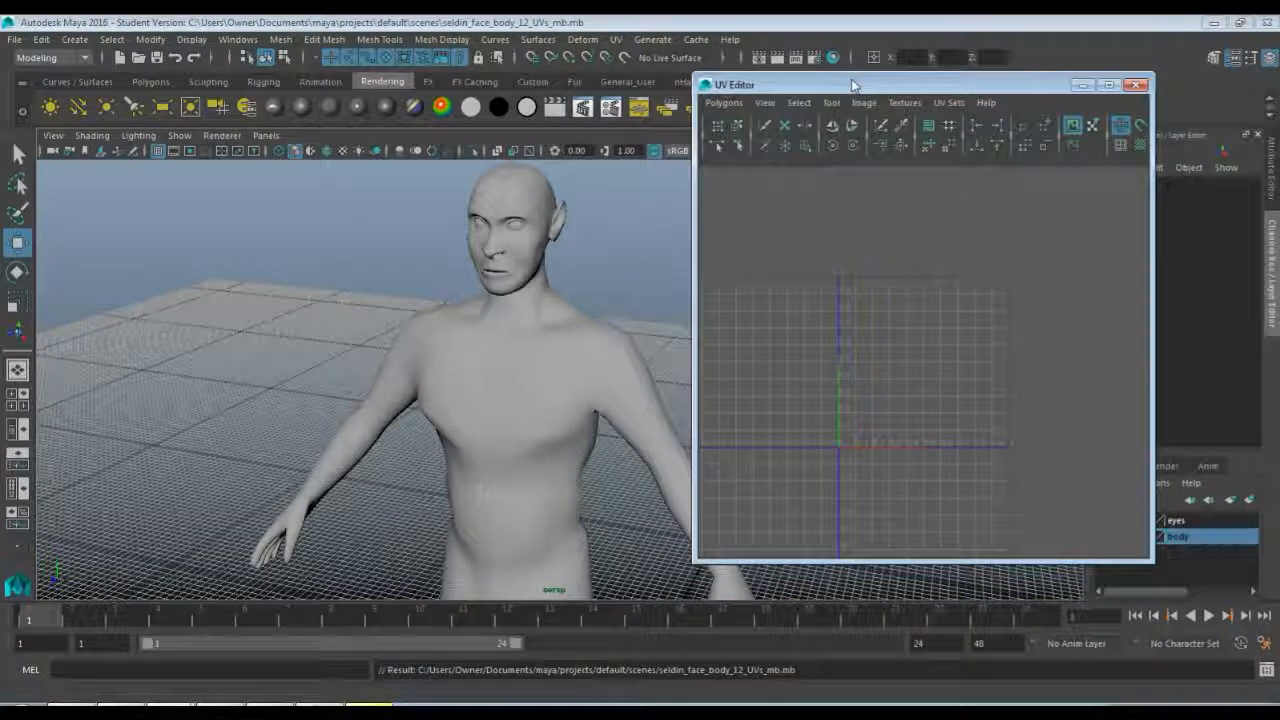
pyautogui.click(549, 192)
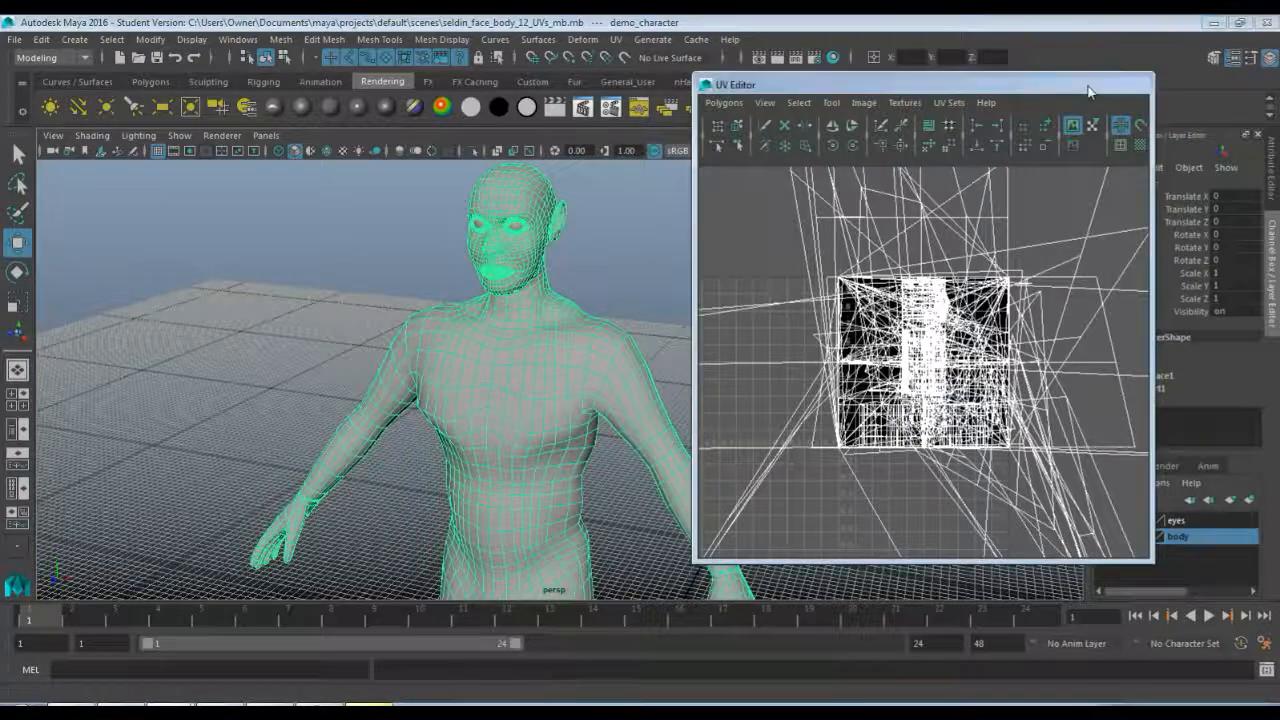
pyautogui.click(1082, 85)
pyautogui.click(1104, 520)
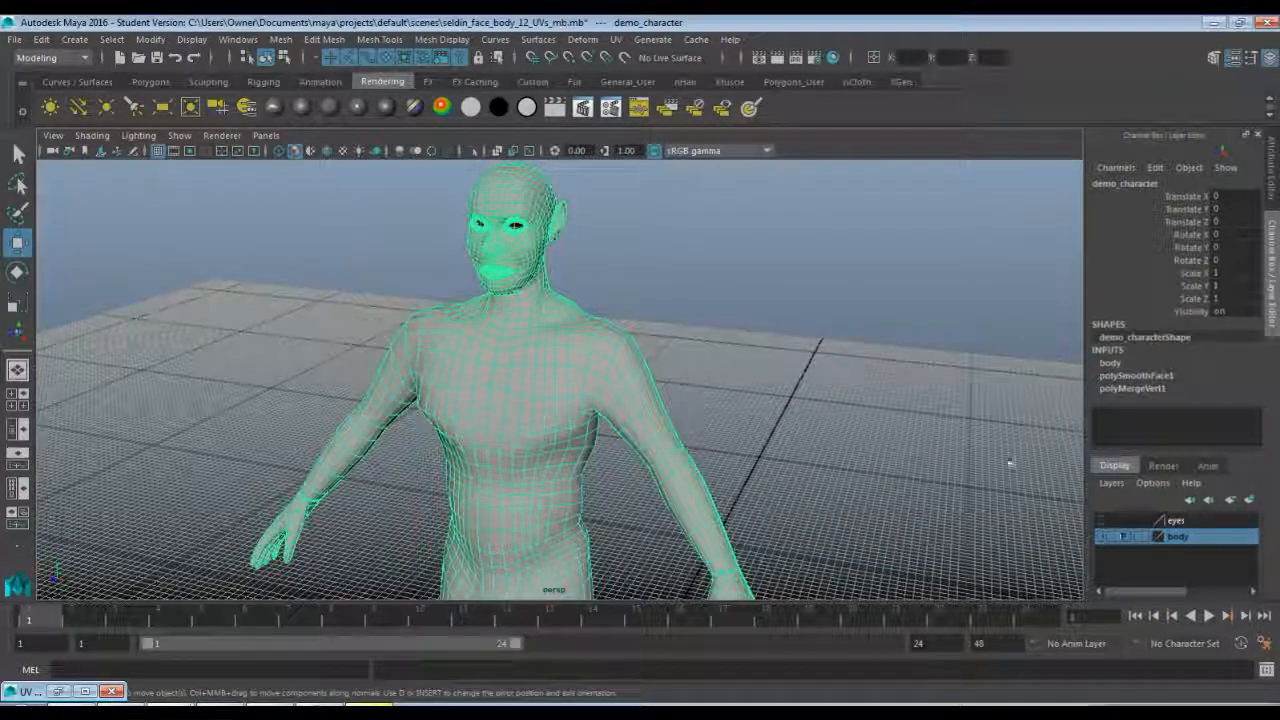
pyautogui.click(594, 288)
pyautogui.keyDown('alt'); pyautogui.moveTo(597, 288); pyautogui.dragTo(640, 290, button='right'); pyautogui.keyUp('alt')
pyautogui.keyDown('alt'); pyautogui.moveTo(640, 290); pyautogui.dragTo(645, 319, button='middle'); pyautogui.keyUp('alt')
pyautogui.keyDown('alt'); pyautogui.moveTo(612, 295); pyautogui.dragTo(680, 324); pyautogui.keyUp('alt')
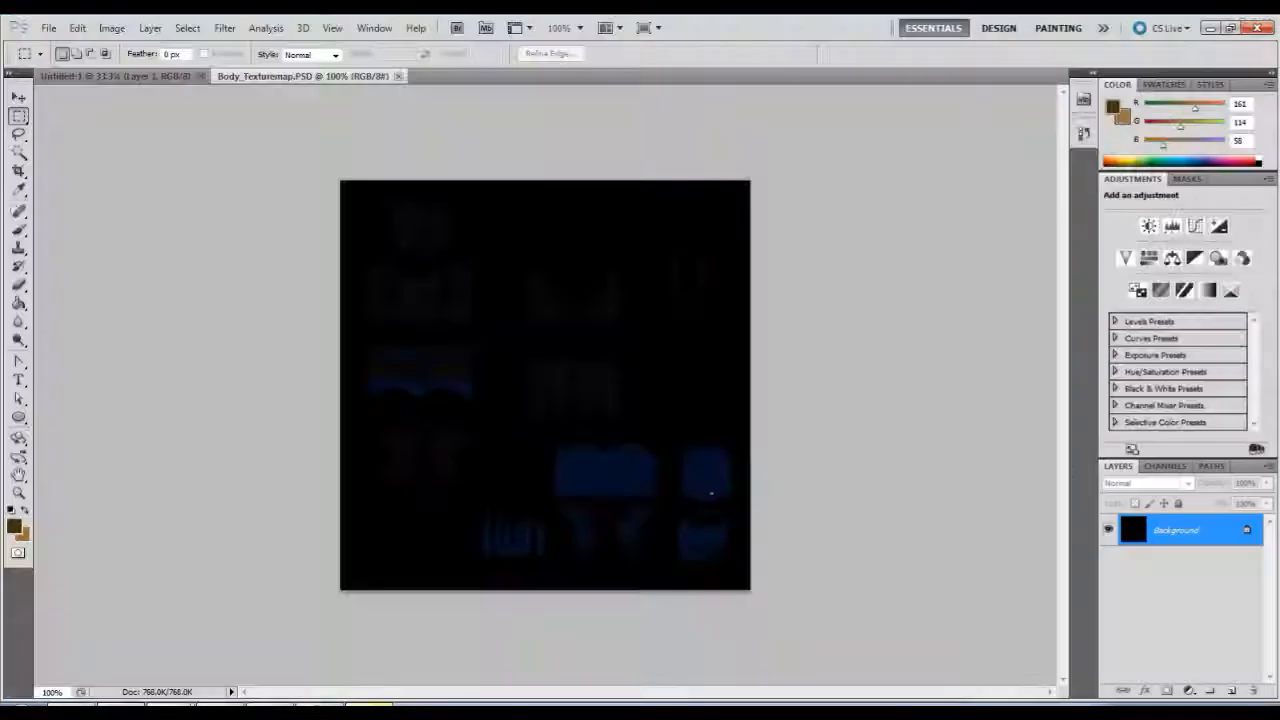
# - Switch to Photoshop, add a new layer to Body_Texturemap.PSD and hide the Background layer
pyautogui.click(1232, 691)
pyautogui.click(1108, 562)
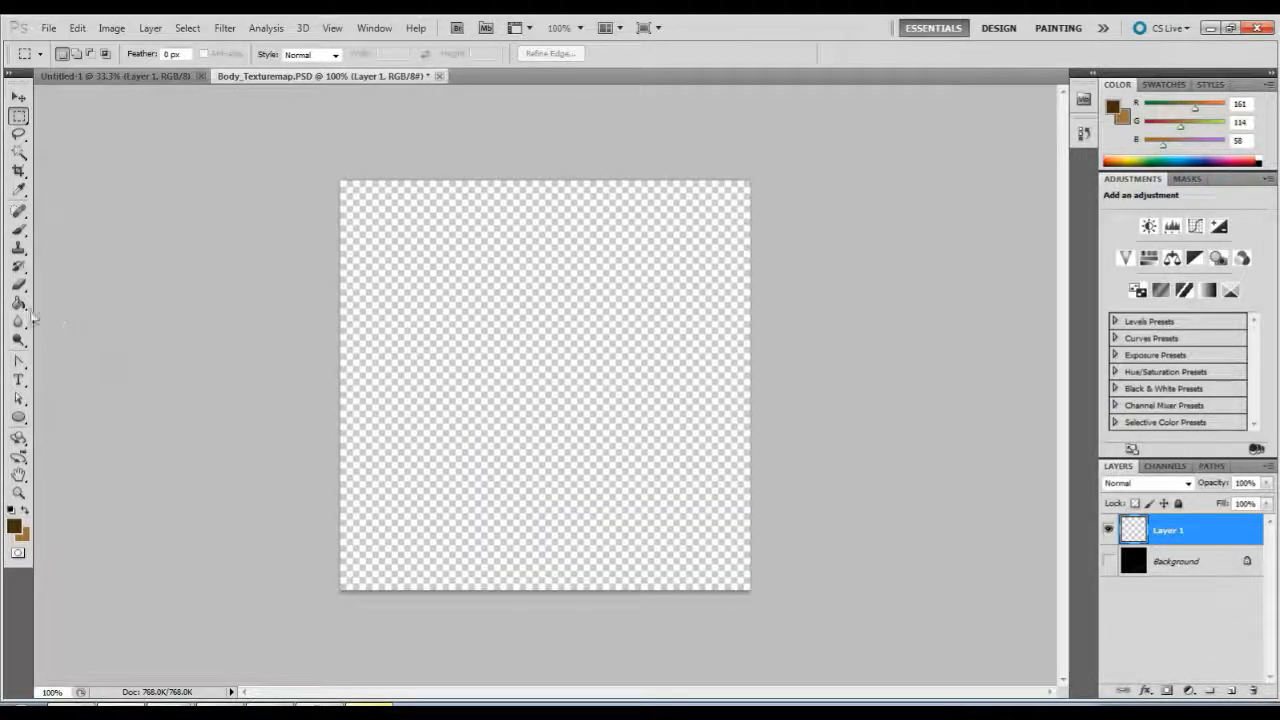
# - Reset the colours to black and white, and set the Brush tool to a soft round 39 px tip with 0% hardness
pyautogui.press('d')
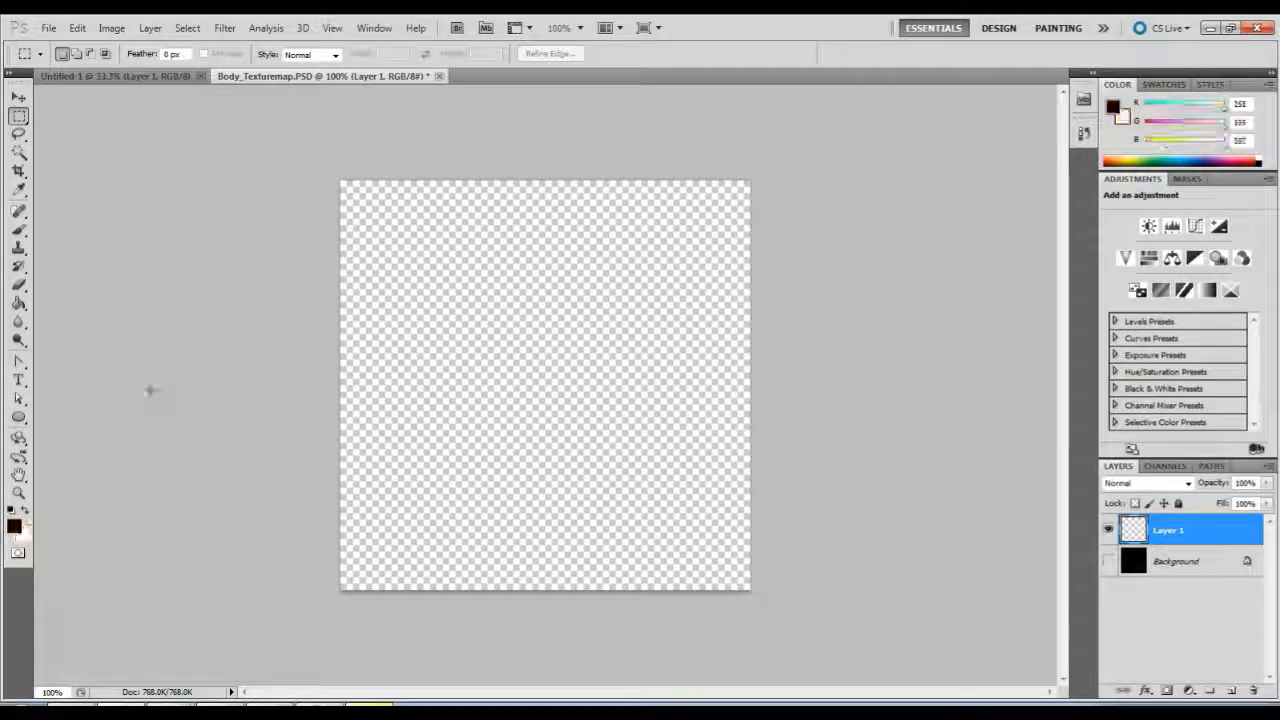
pyautogui.click(18, 229)
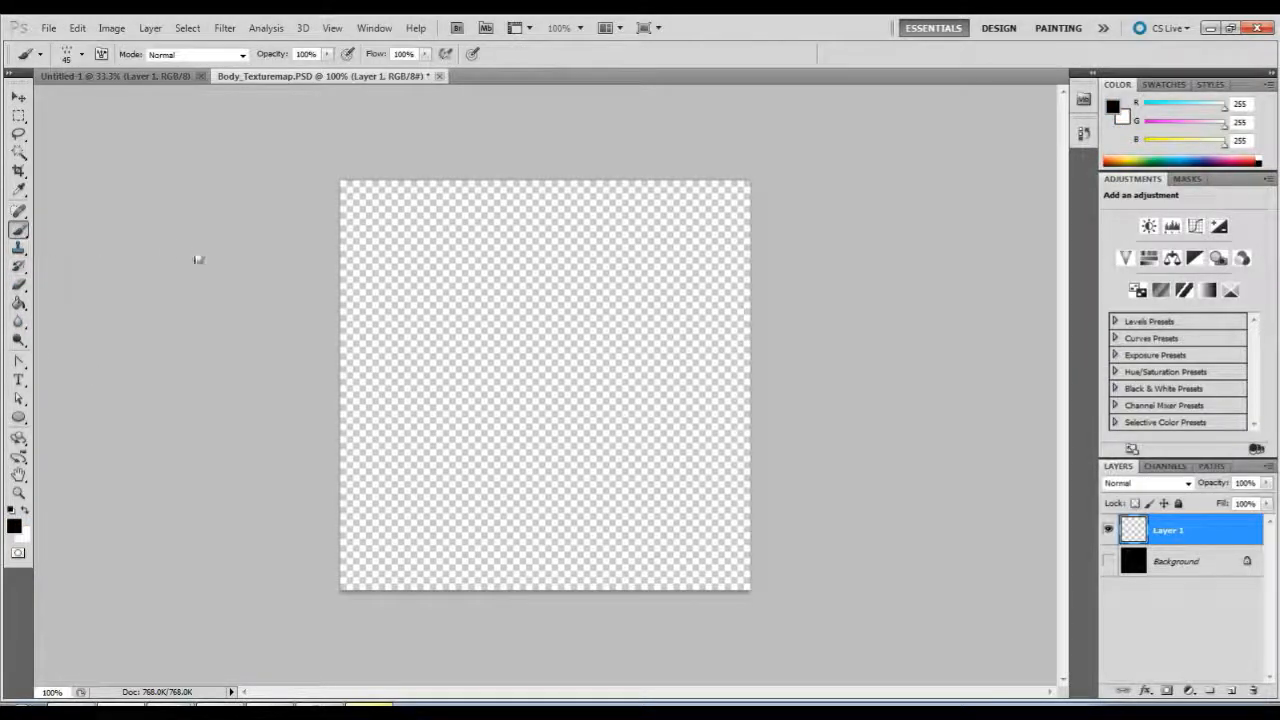
pyautogui.rightClick(456, 266)
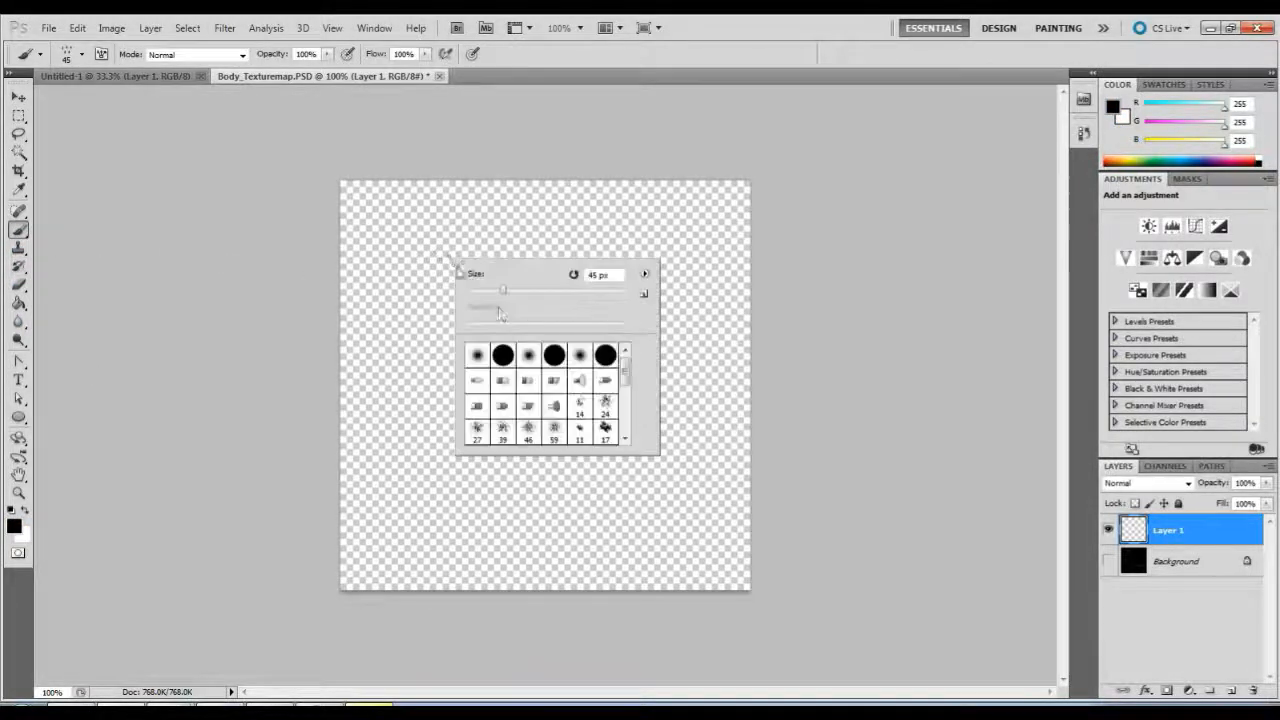
pyautogui.click(479, 358)
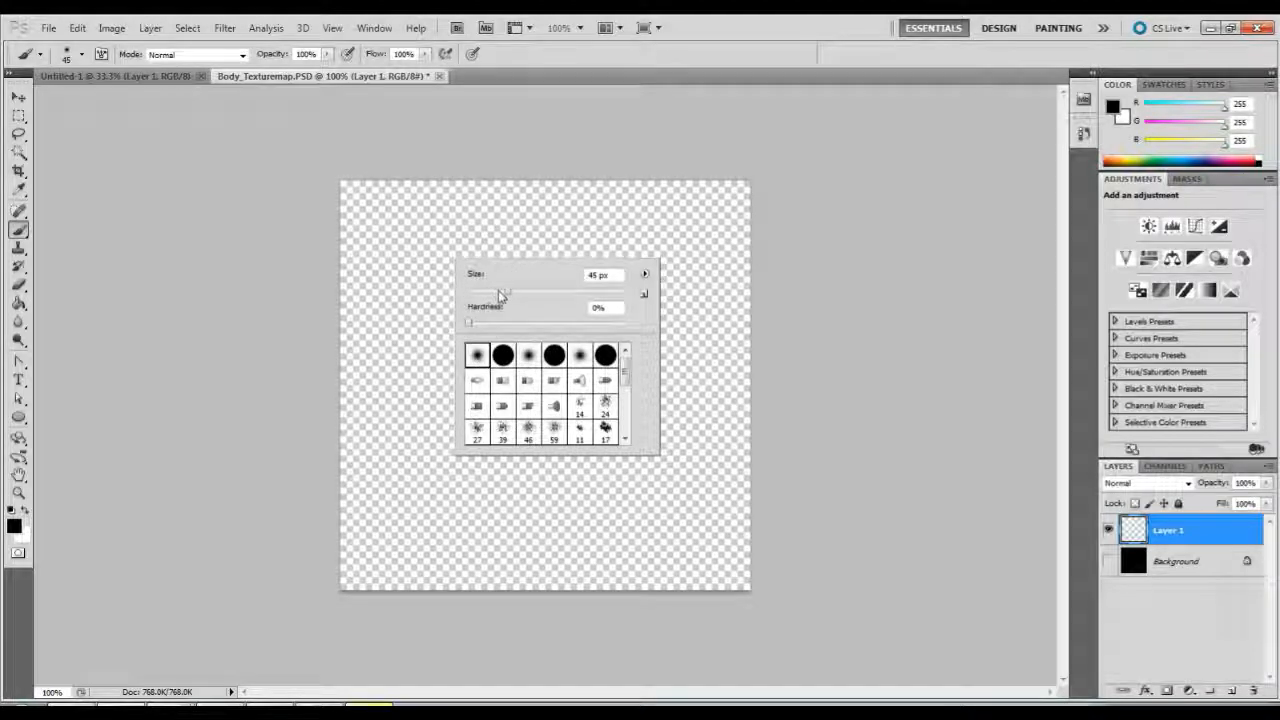
pyautogui.moveTo(497, 289); pyautogui.dragTo(496, 289)
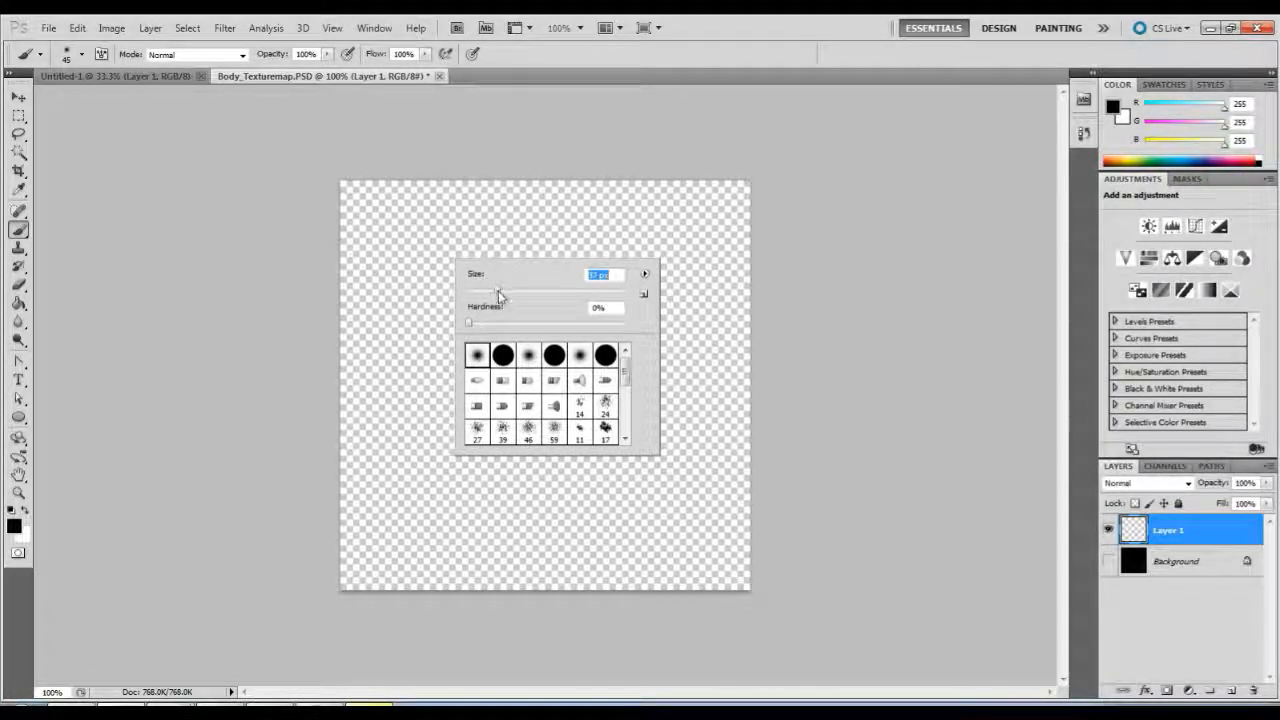
pyautogui.click(253, 299)
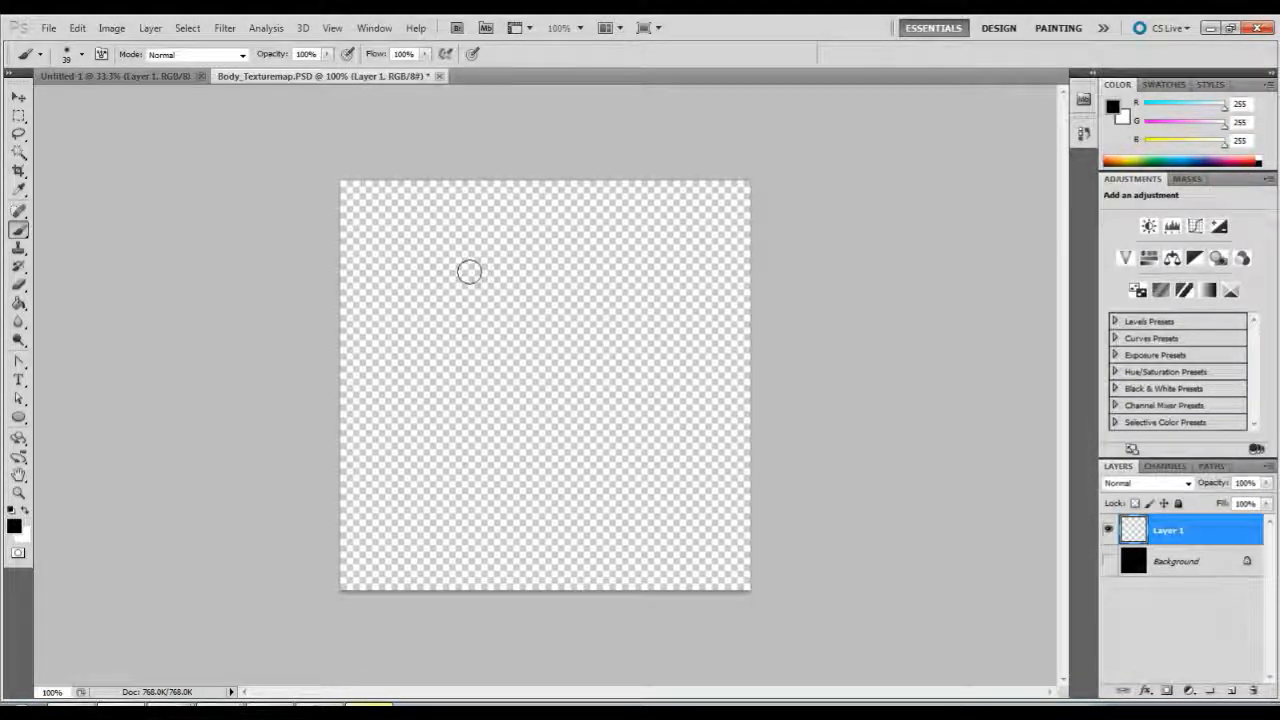
# - Paint a black T-shirt outline with collar and sleeves, adding seam lines around one sleeve and down the same side
pyautogui.moveTo(466, 270)
pyautogui.mouseDown()
pyautogui.moveTo(512, 286)
pyautogui.moveTo(563, 274)
pyautogui.moveTo(505, 237)
pyautogui.moveTo(465, 268)
pyautogui.moveTo(490, 296)
pyautogui.moveTo(580, 272)
pyautogui.moveTo(648, 294)
pyautogui.moveTo(623, 357)
pyautogui.moveTo(684, 330)
pyautogui.moveTo(652, 338)
pyautogui.moveTo(590, 390)
pyautogui.moveTo(566, 465)
pyautogui.moveTo(568, 518)
pyautogui.moveTo(518, 532)
pyautogui.moveTo(432, 512)
pyautogui.moveTo(405, 487)
pyautogui.mouseUp()
pyautogui.moveTo(455, 263)
pyautogui.mouseDown()
pyautogui.moveTo(440, 250)
pyautogui.moveTo(380, 253)
pyautogui.moveTo(395, 333)
pyautogui.moveTo(430, 340)
pyautogui.moveTo(452, 292)
pyautogui.moveTo(412, 385)
pyautogui.moveTo(418, 496)
pyautogui.mouseUp()
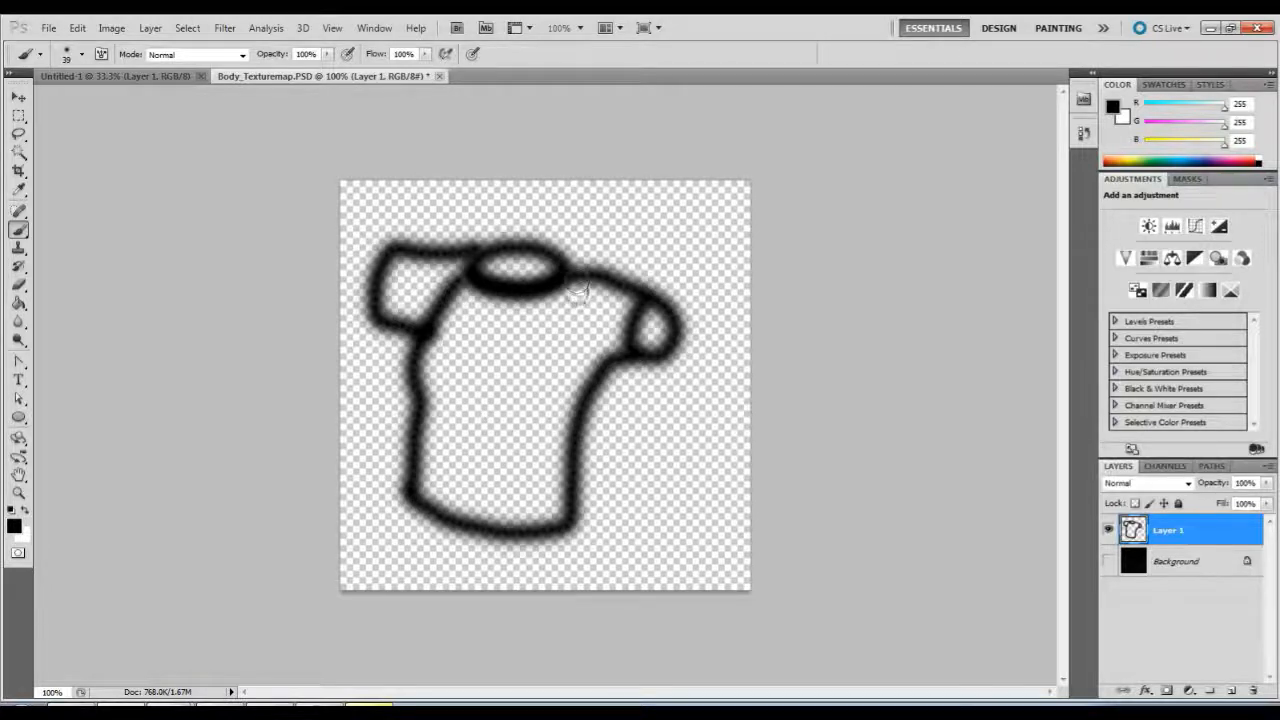
pyautogui.moveTo(578, 288)
pyautogui.mouseDown()
pyautogui.moveTo(547, 365)
pyautogui.moveTo(596, 370)
pyautogui.moveTo(605, 335)
pyautogui.mouseUp()
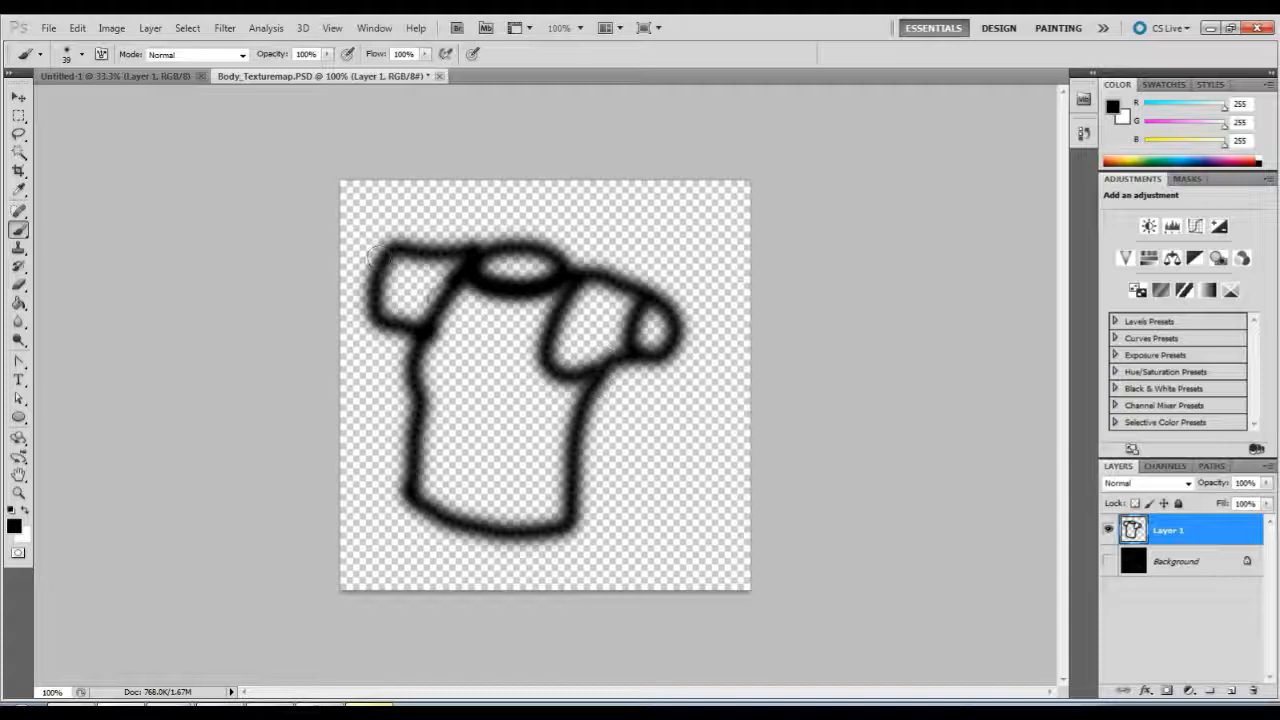
pyautogui.moveTo(636, 344)
pyautogui.mouseDown()
pyautogui.moveTo(565, 392)
pyautogui.moveTo(540, 529)
pyautogui.mouseUp()
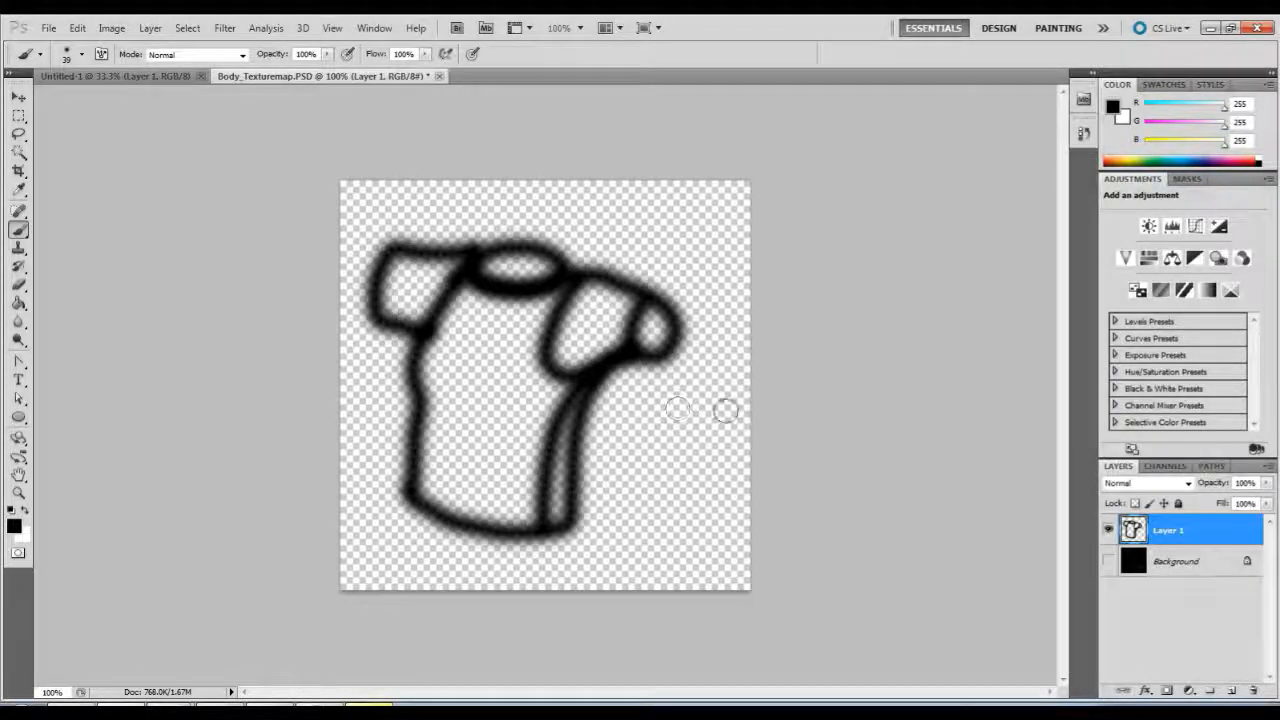
# - On a new layer with the T-shirt sketch hidden, paint the shirt's flat unfolded pattern with an oval neck hole, undoing the extra sleeve line
pyautogui.click(1229, 691)
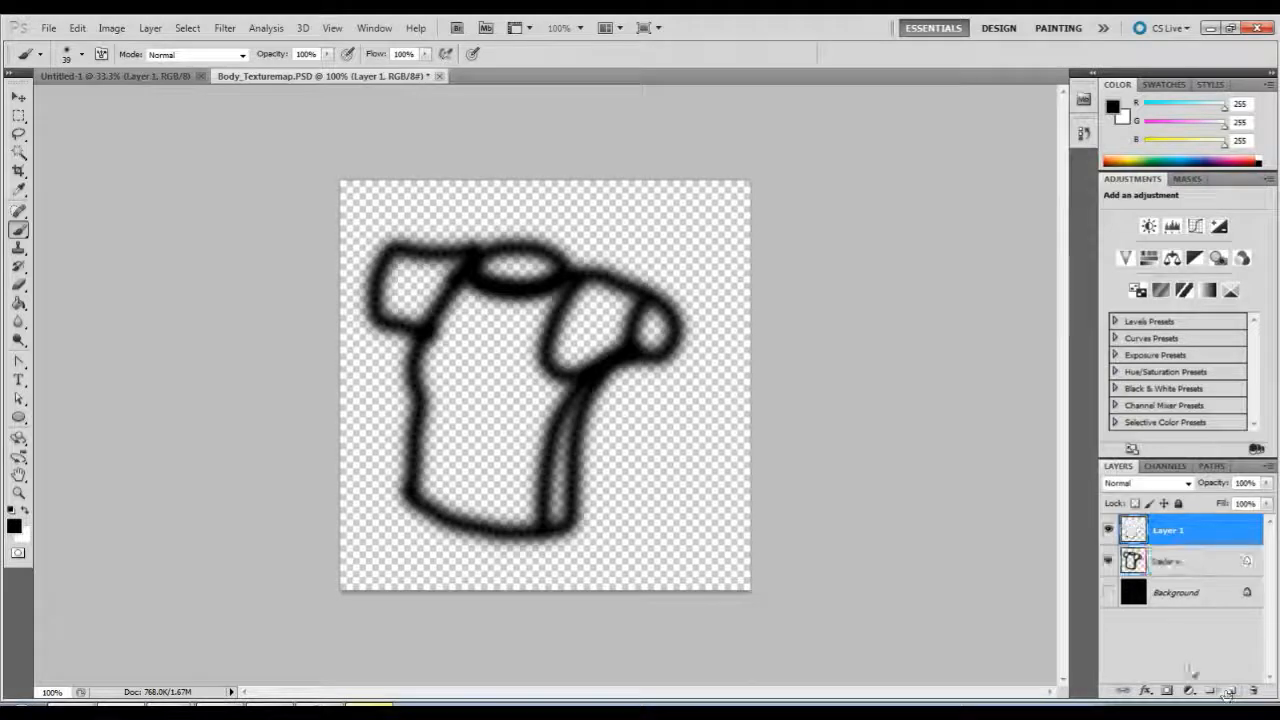
pyautogui.click(1108, 563)
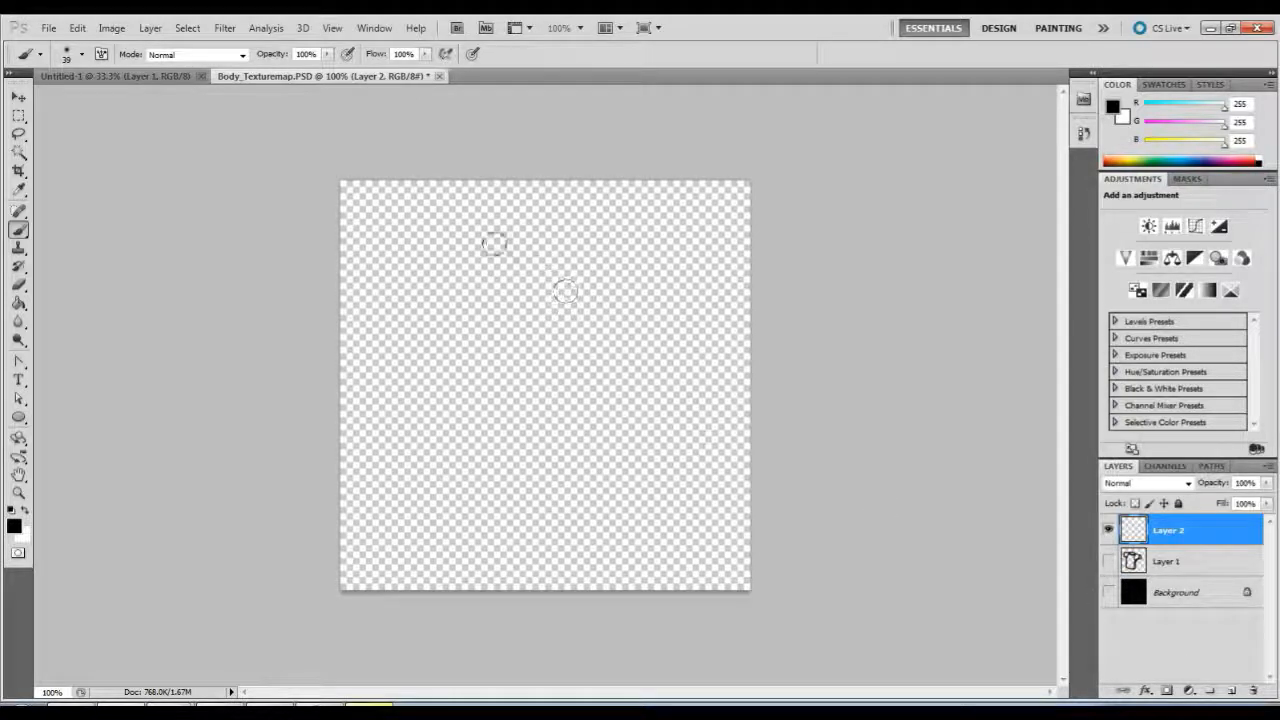
pyautogui.moveTo(452, 225)
pyautogui.mouseDown()
pyautogui.moveTo(643, 229)
pyautogui.moveTo(621, 288)
pyautogui.moveTo(628, 372)
pyautogui.moveTo(711, 386)
pyautogui.moveTo(716, 462)
pyautogui.moveTo(642, 470)
pyautogui.moveTo(611, 522)
pyautogui.moveTo(614, 582)
pyautogui.moveTo(441, 573)
pyautogui.moveTo(452, 453)
pyautogui.moveTo(362, 445)
pyautogui.moveTo(358, 398)
pyautogui.moveTo(392, 364)
pyautogui.moveTo(440, 354)
pyautogui.moveTo(450, 226)
pyautogui.mouseUp()
pyautogui.moveTo(552, 378)
pyautogui.mouseDown()
pyautogui.moveTo(512, 378)
pyautogui.moveTo(505, 415)
pyautogui.moveTo(560, 432)
pyautogui.moveTo(588, 398)
pyautogui.moveTo(540, 376)
pyautogui.mouseUp()
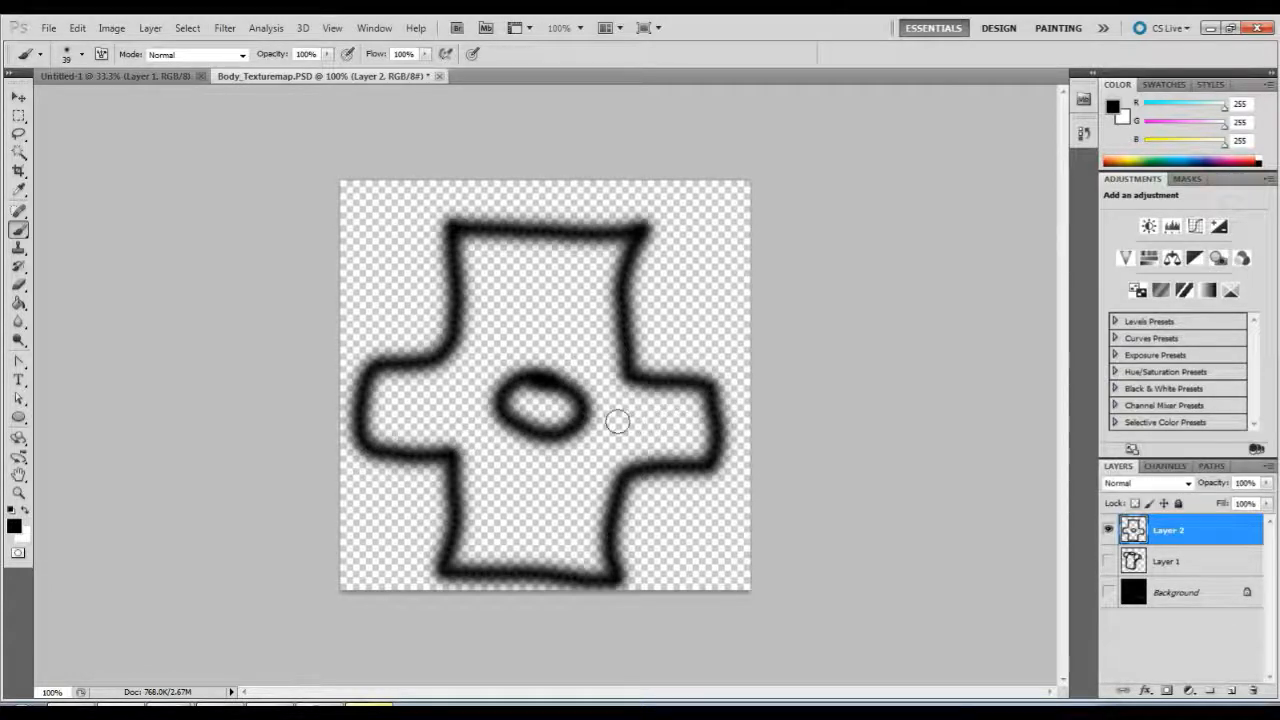
pyautogui.moveTo(618, 420); pyautogui.dragTo(714, 422)
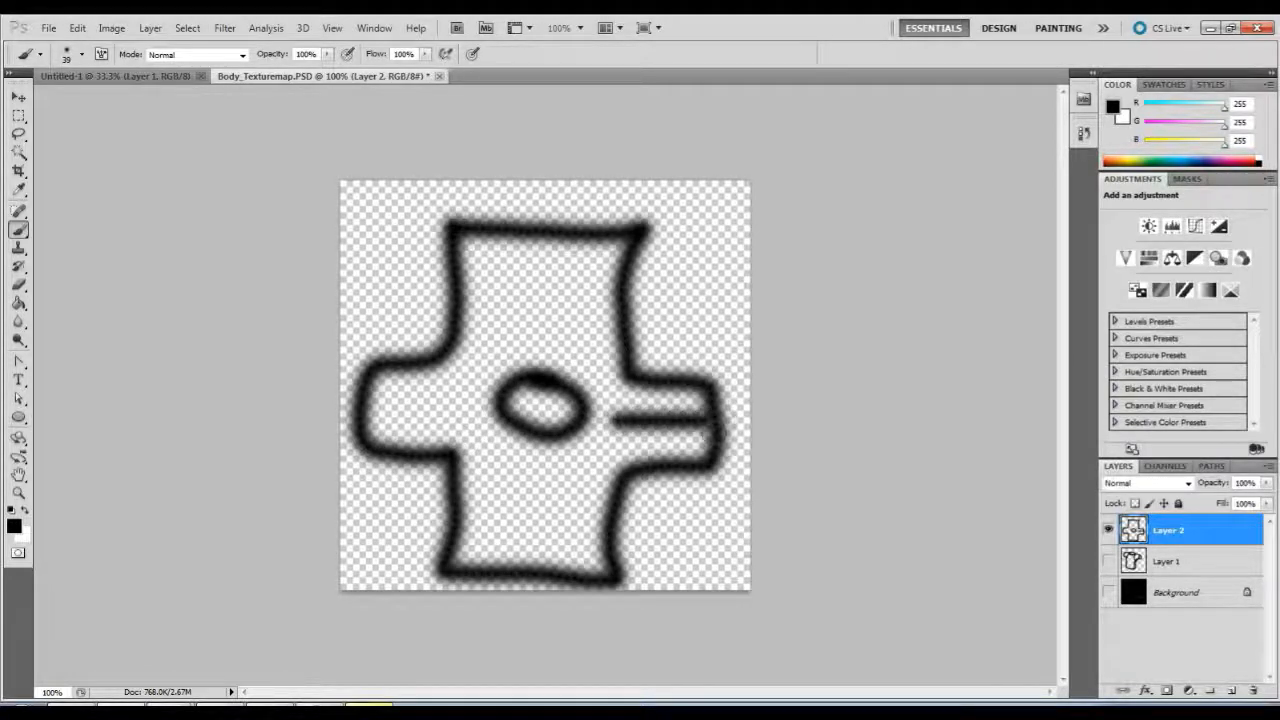
pyautogui.hotkey('ctrl', 'z')
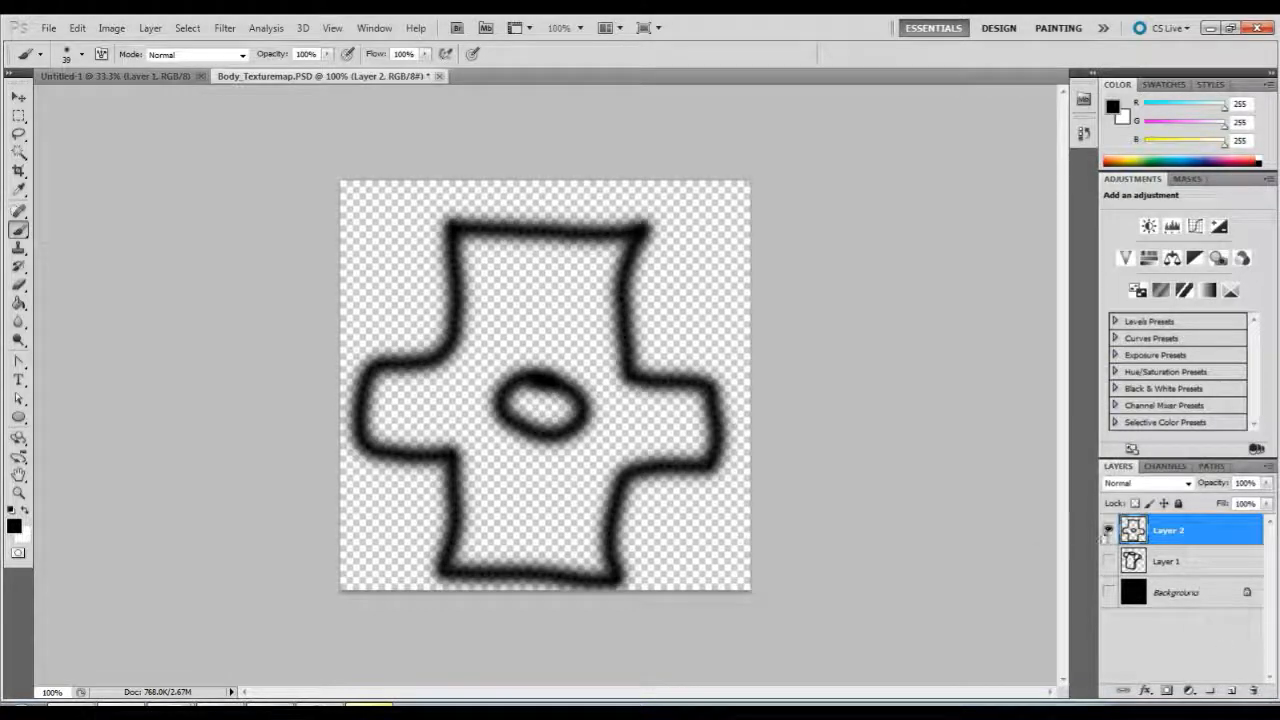
# - Hide the flat pattern layer, and turn the T-shirt sketch layer on and off again
pyautogui.click(1108, 530)
pyautogui.click(1108, 561)
pyautogui.click(1108, 561)
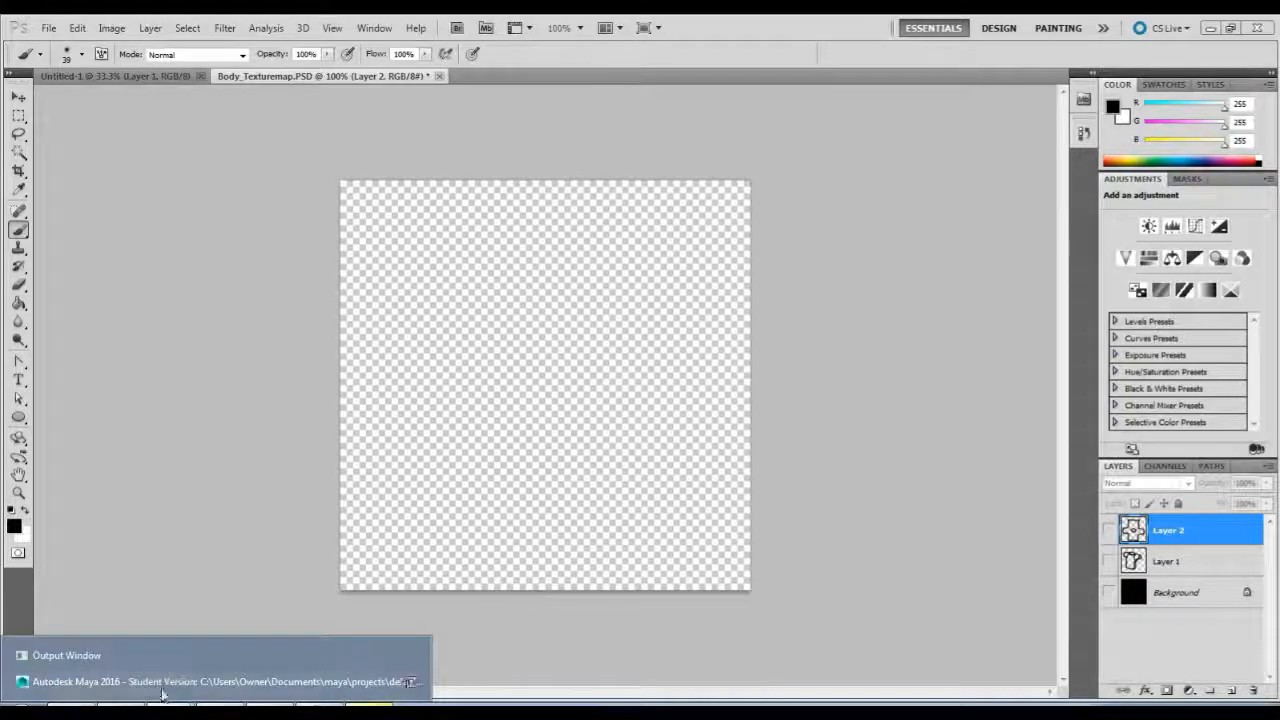
# - Return to Maya and examine the selected body's wireframe around the head, face and neck
pyautogui.click(225, 684)
pyautogui.keyDown('alt'); pyautogui.moveTo(645, 454); pyautogui.dragTo(561, 352, button='middle'); pyautogui.keyUp('alt')
pyautogui.keyDown('alt'); pyautogui.moveTo(522, 346); pyautogui.dragTo(489, 328); pyautogui.keyUp('alt')
pyautogui.keyDown('alt'); pyautogui.moveTo(489, 328); pyautogui.dragTo(535, 383, button='middle'); pyautogui.keyUp('alt')
pyautogui.click(553, 378)
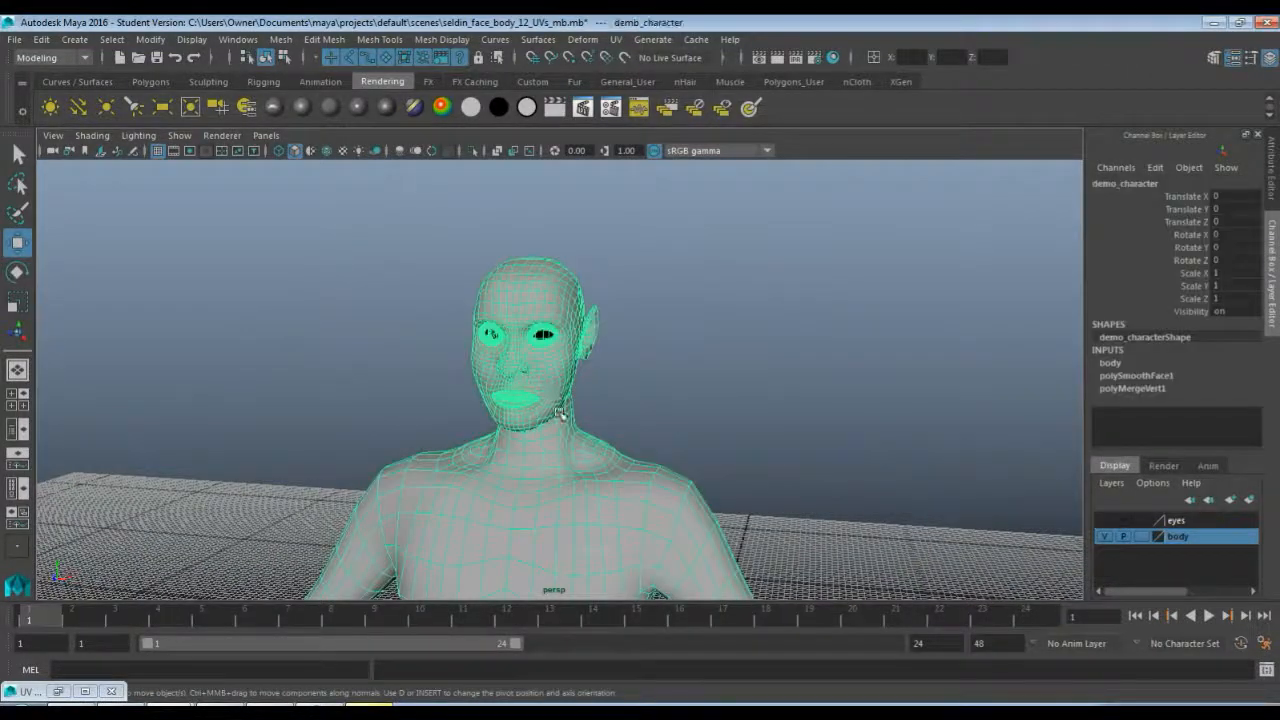
pyautogui.scroll(5, 553, 378)
pyautogui.keyDown('alt'); pyautogui.moveTo(553, 378); pyautogui.dragTo(527, 366); pyautogui.keyUp('alt')
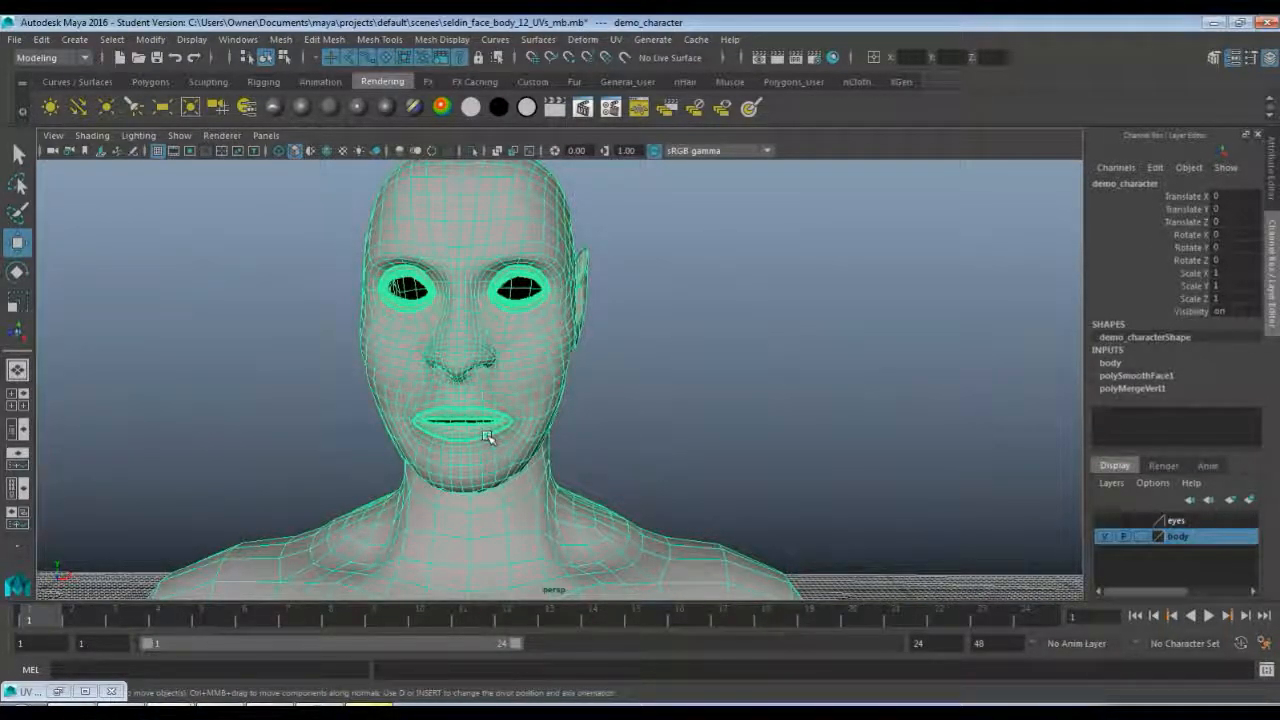
# - Switch the body to face selection and select the head and upper neck faces in the front view
pyautogui.press('F8')
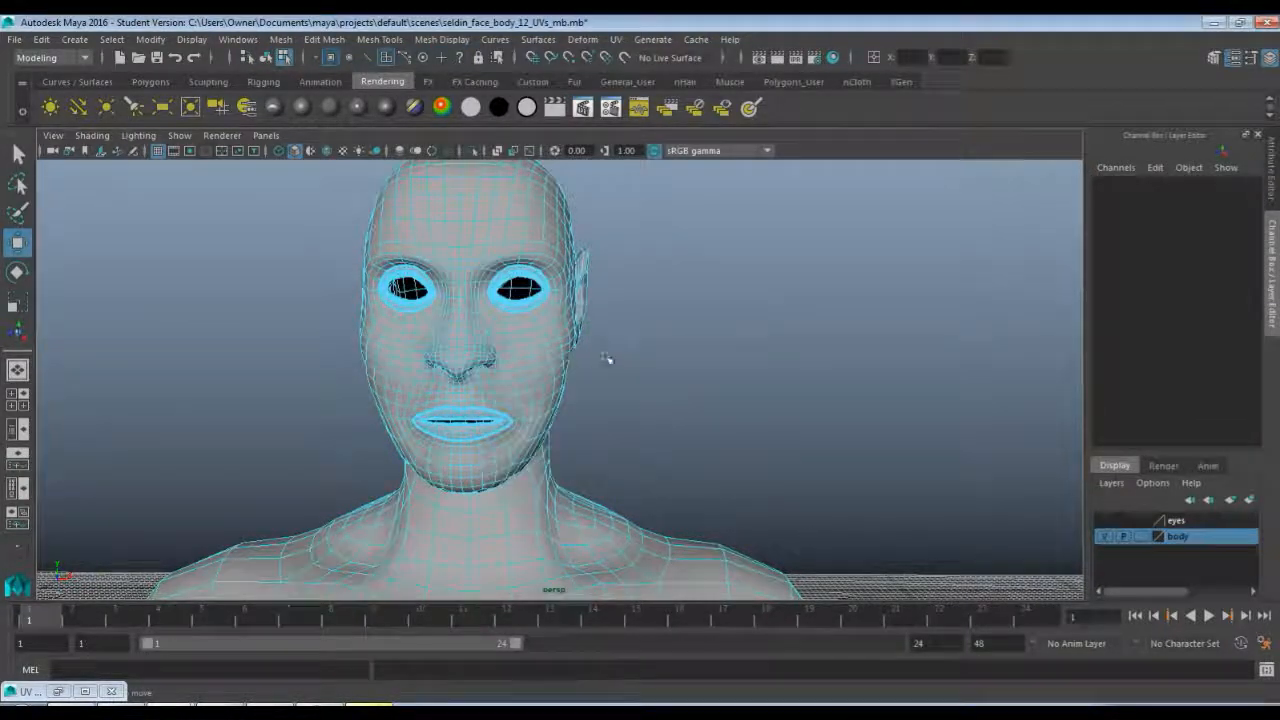
pyautogui.press('space')
pyautogui.press('space')
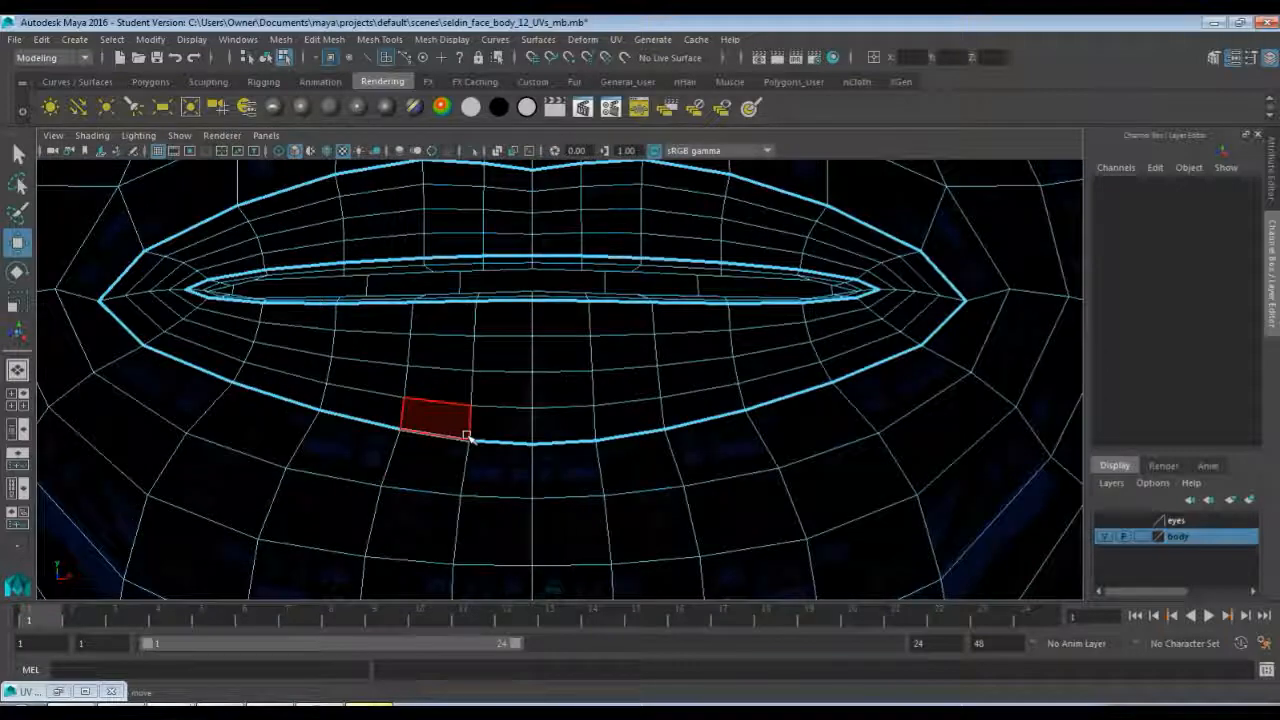
pyautogui.scroll(-6, 467, 437)
pyautogui.scroll(-5, 467, 437)
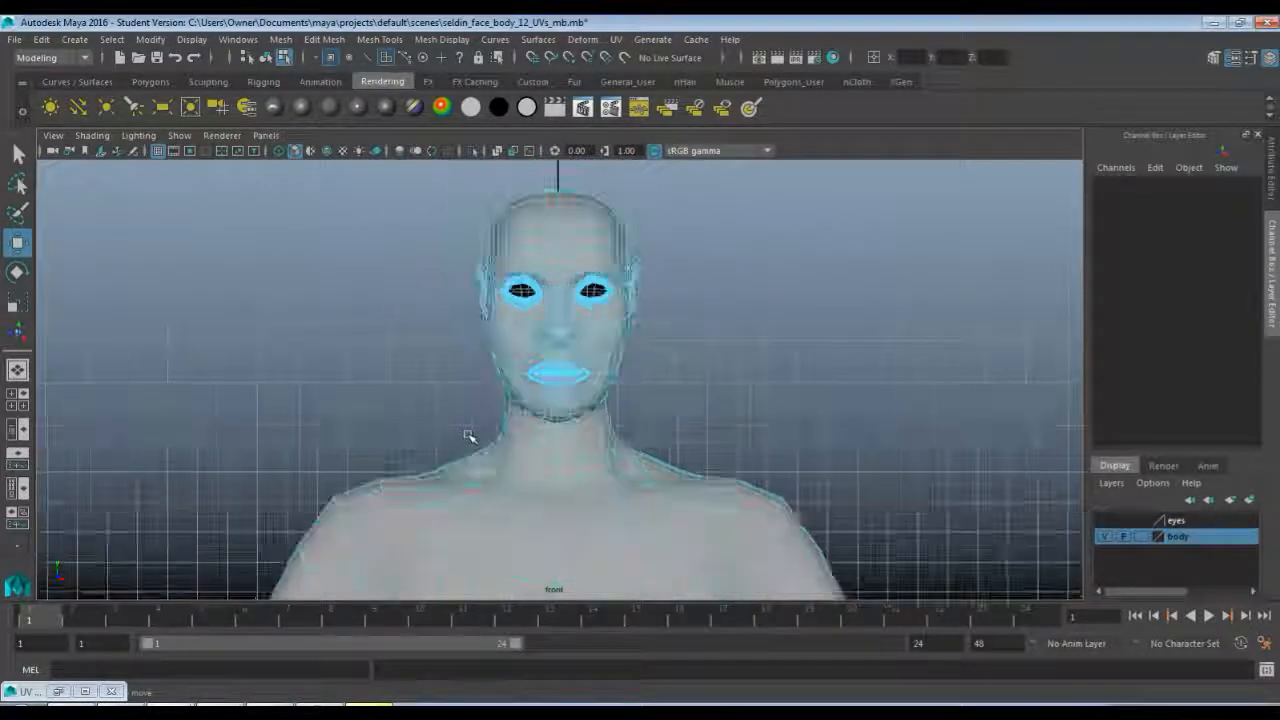
pyautogui.press('1')
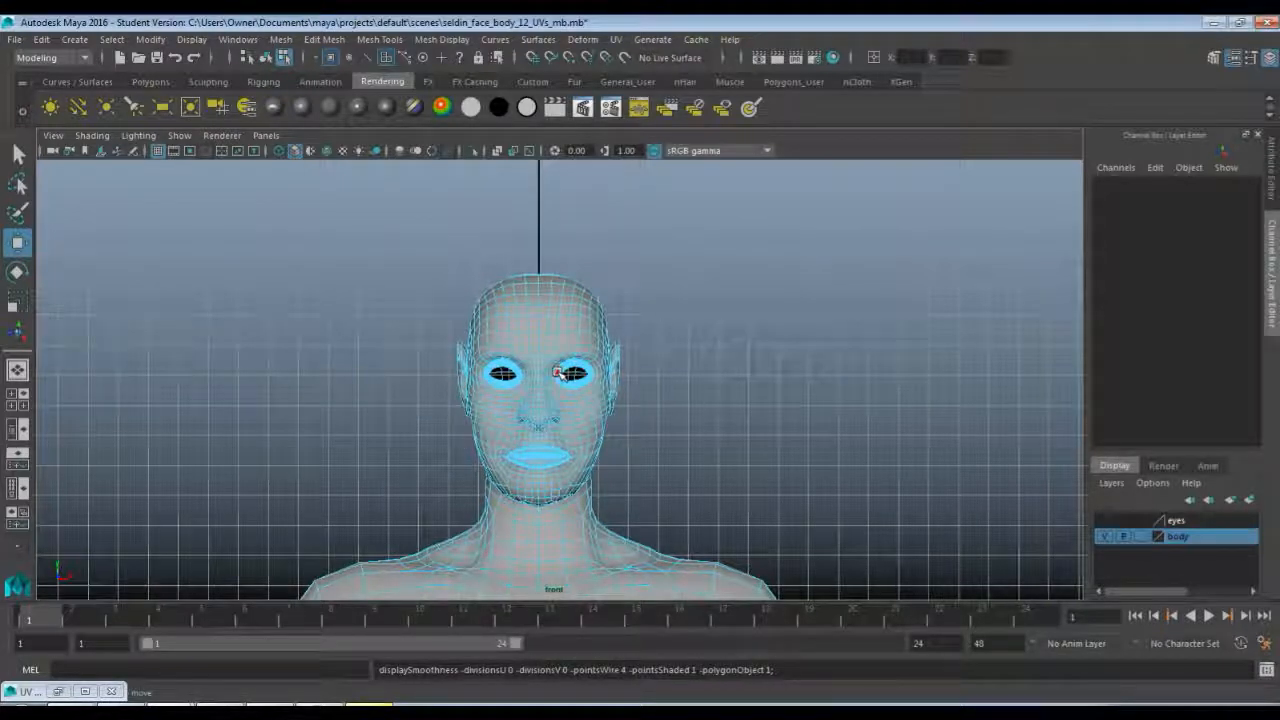
pyautogui.press('3')
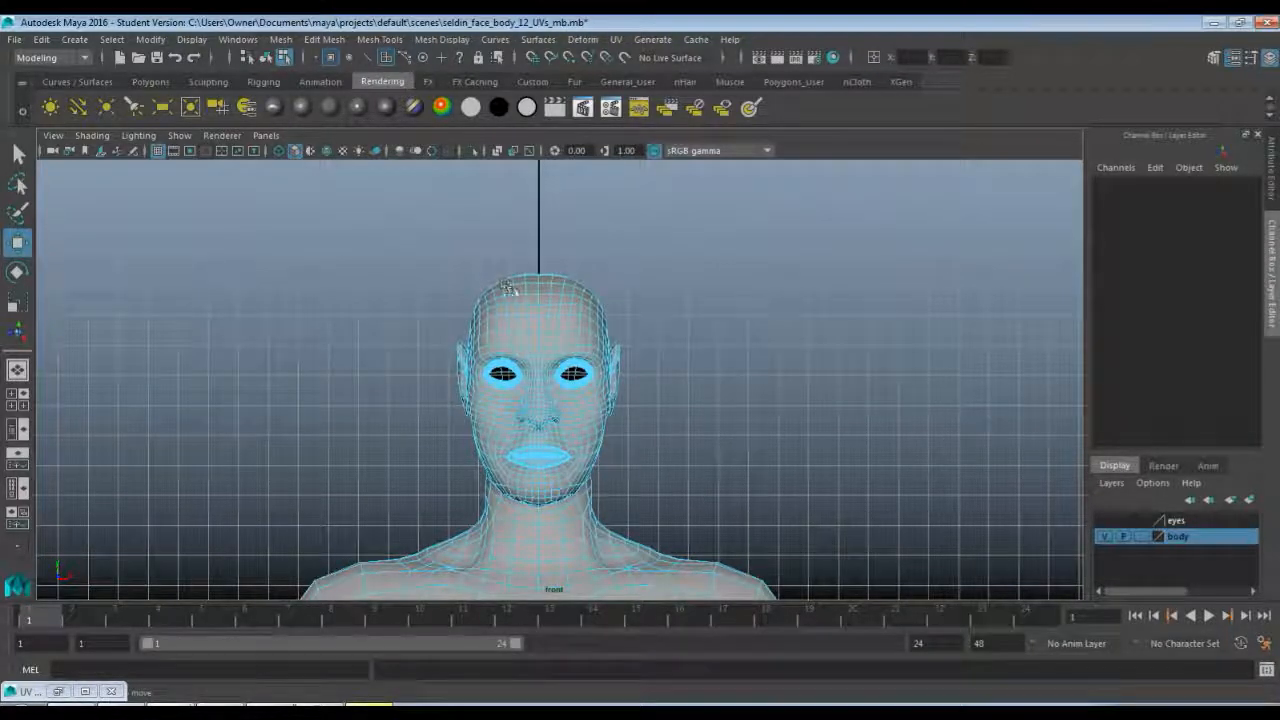
pyautogui.moveTo(408, 226); pyautogui.dragTo(691, 514)
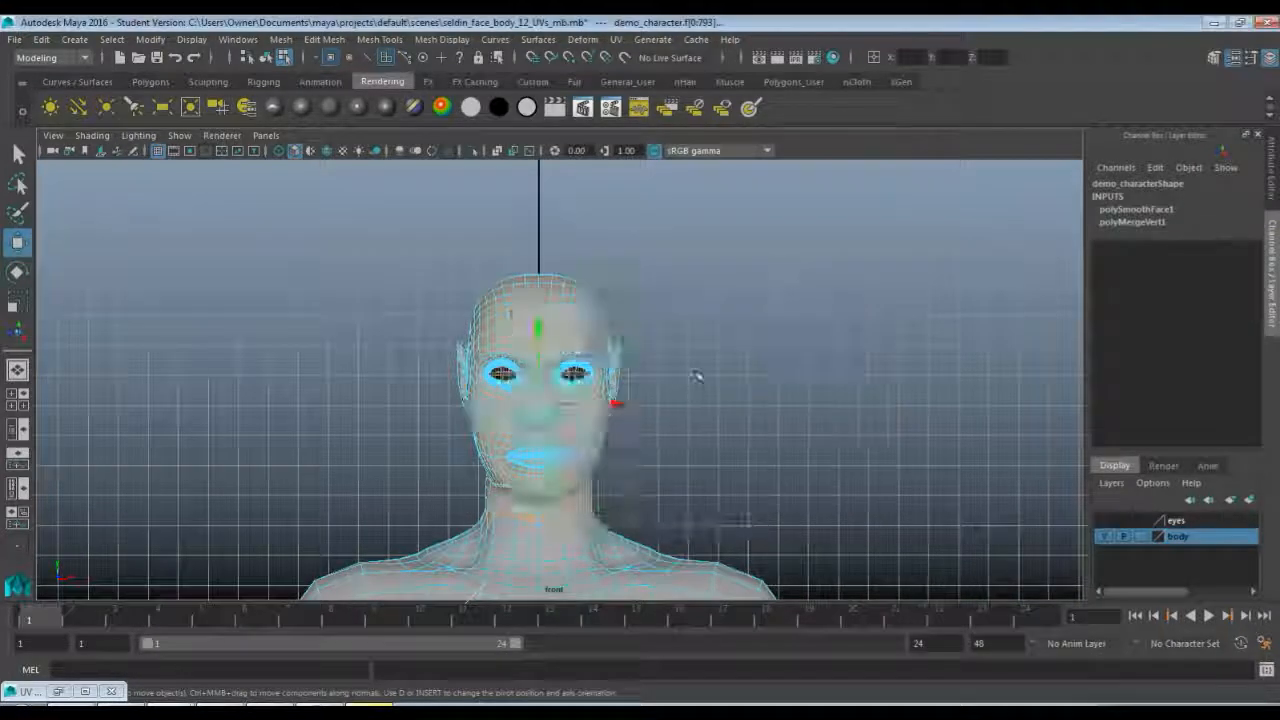
# - With the Paint Selection tool, deselect the ragged lower neck faces on the character's left side
pyautogui.press('space')
pyautogui.press('space')
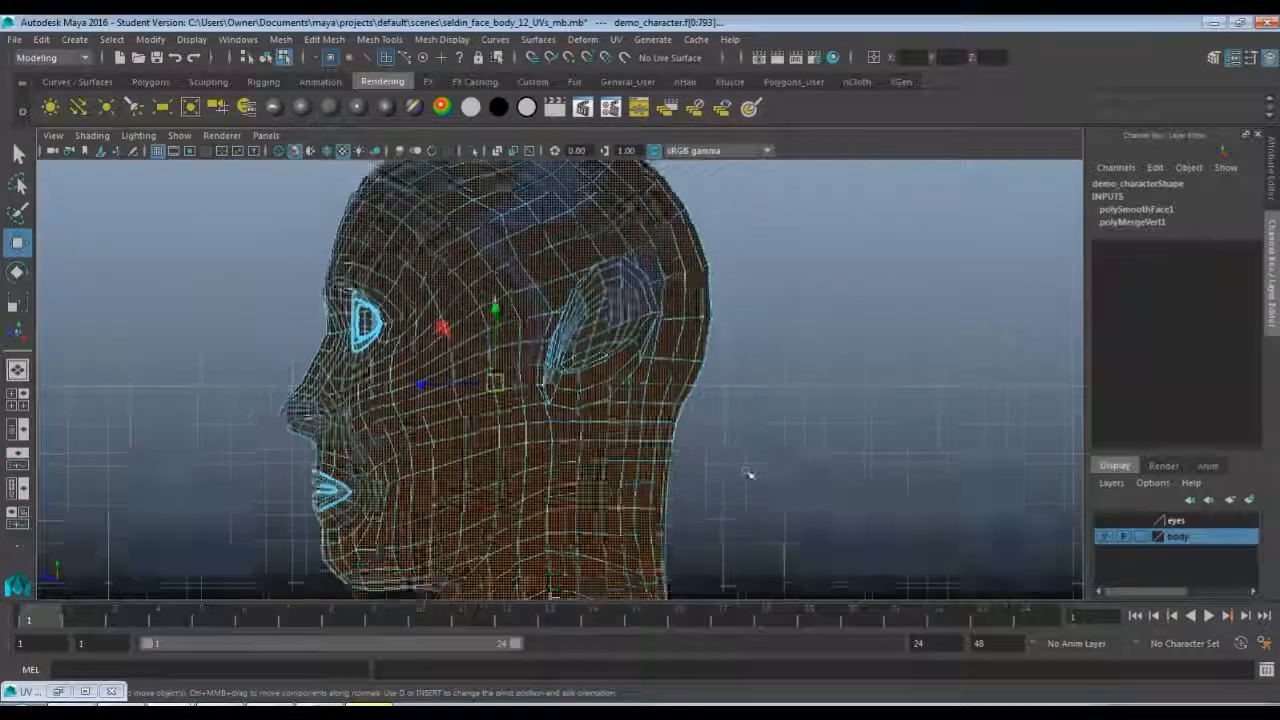
pyautogui.press('f')
pyautogui.press('space')
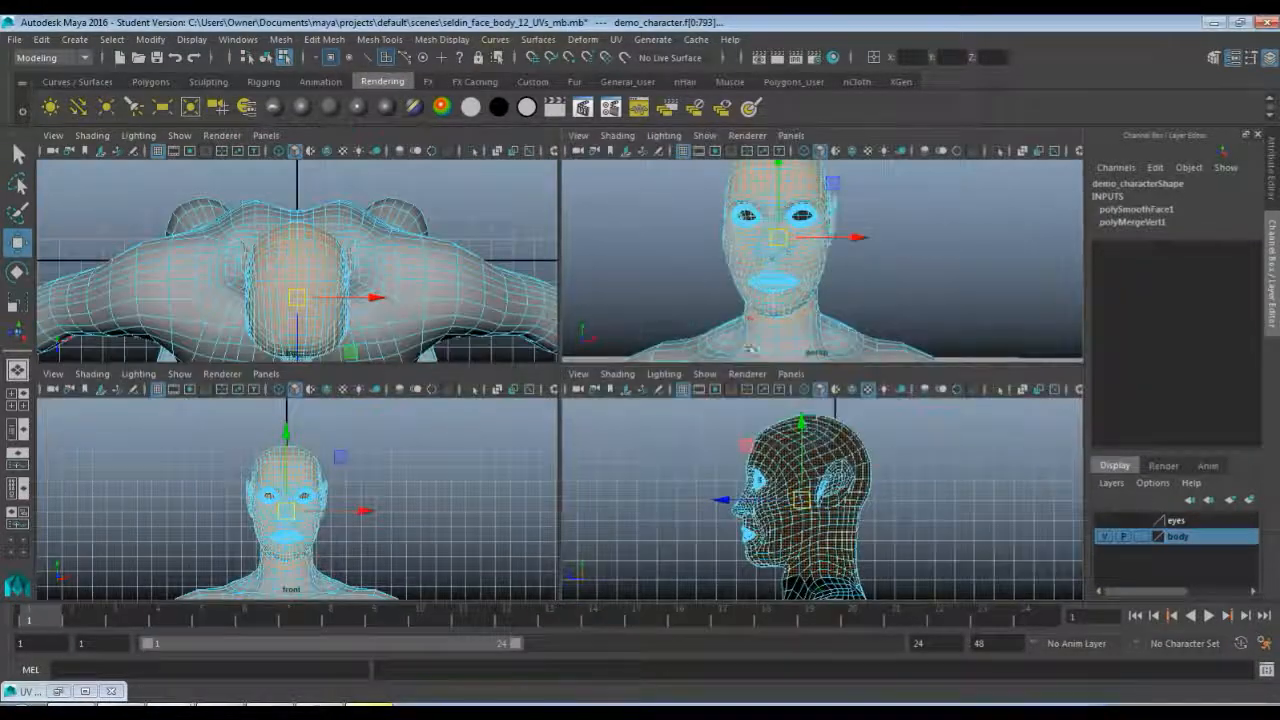
pyautogui.press('space')
pyautogui.press('space')
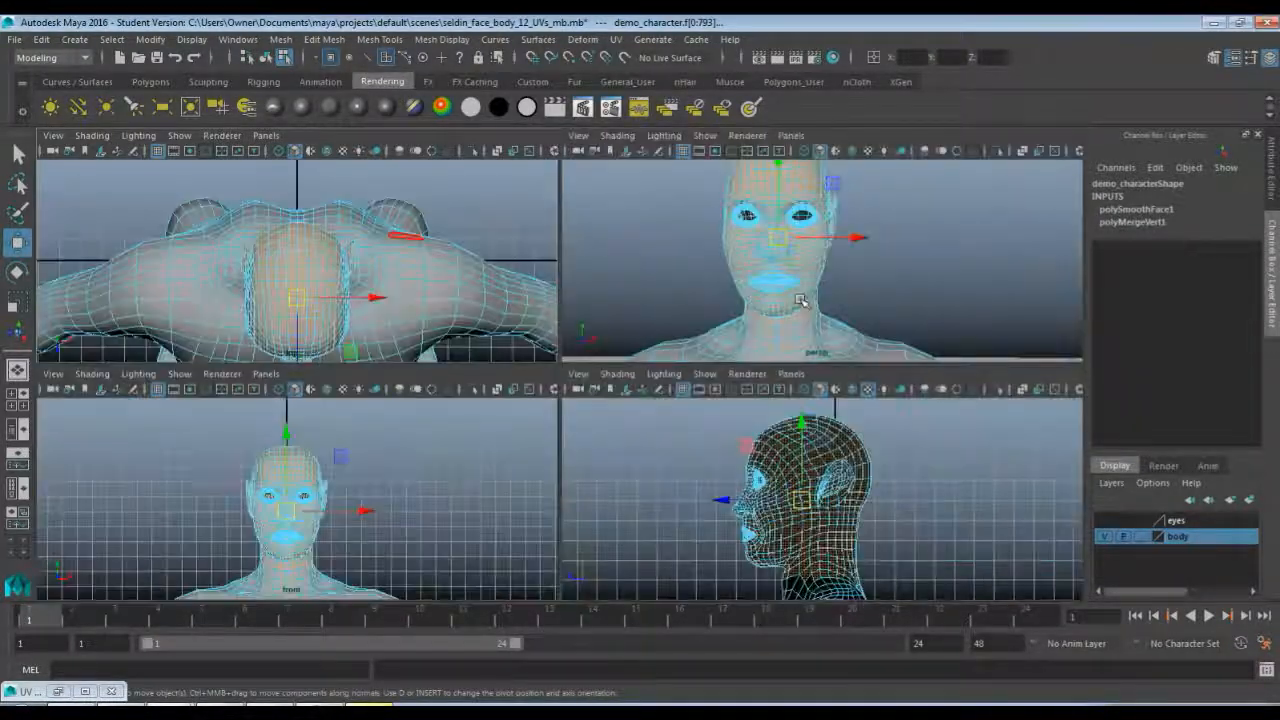
pyautogui.press('space')
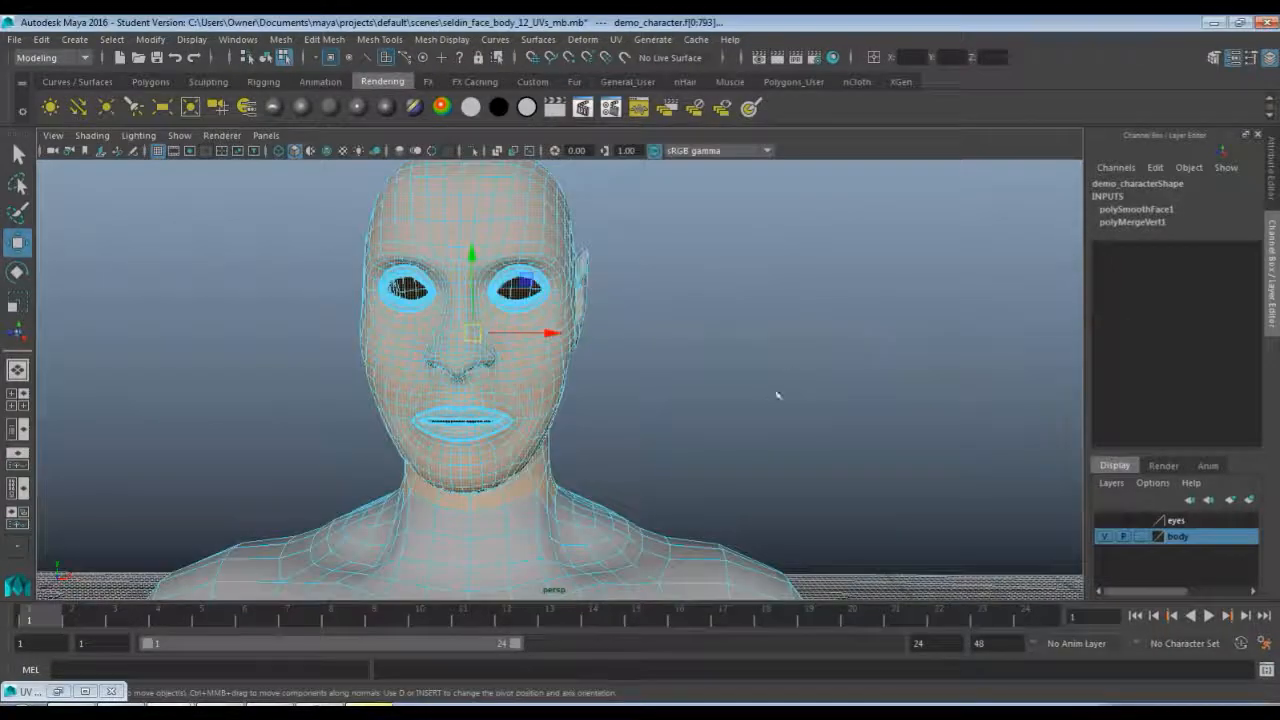
pyautogui.keyDown('alt'); pyautogui.moveTo(778, 396); pyautogui.dragTo(709, 463); pyautogui.keyUp('alt')
pyautogui.keyDown('alt'); pyautogui.moveTo(709, 463); pyautogui.dragTo(586, 406, button='middle'); pyautogui.keyUp('alt')
pyautogui.scroll(5, 597, 407)
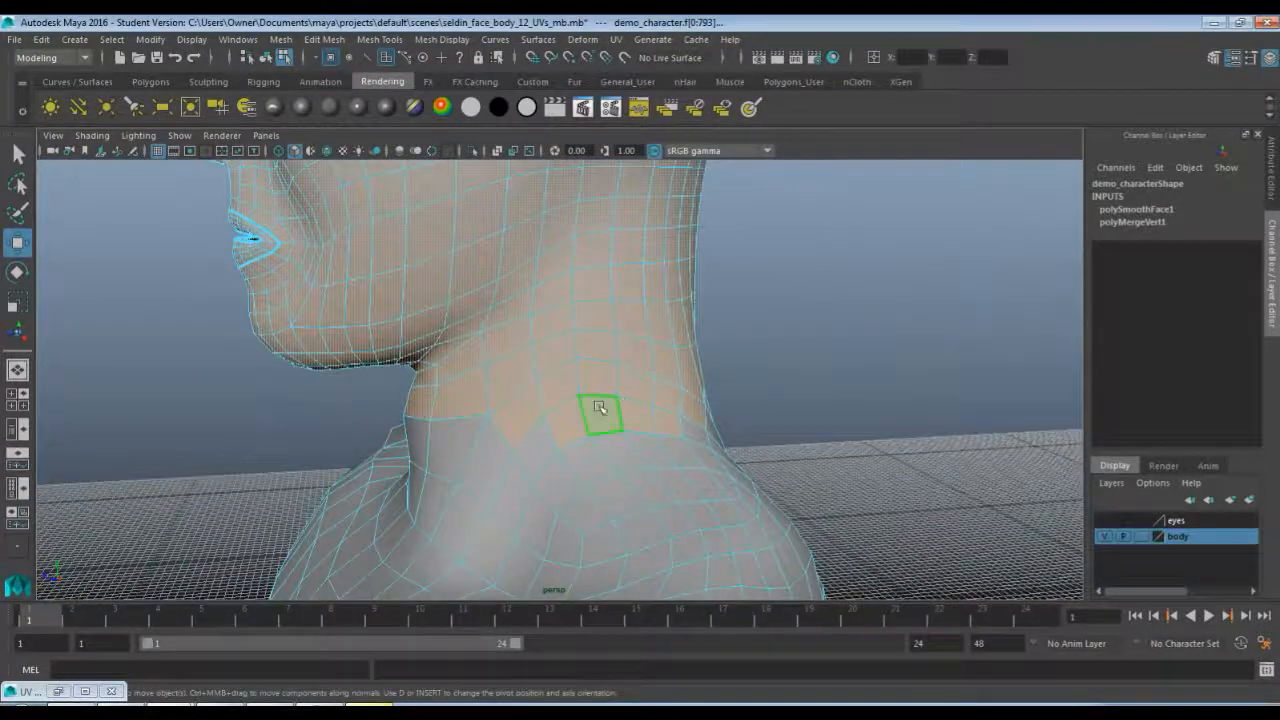
pyautogui.keyDown('alt'); pyautogui.moveTo(599, 407); pyautogui.dragTo(532, 422); pyautogui.keyUp('alt')
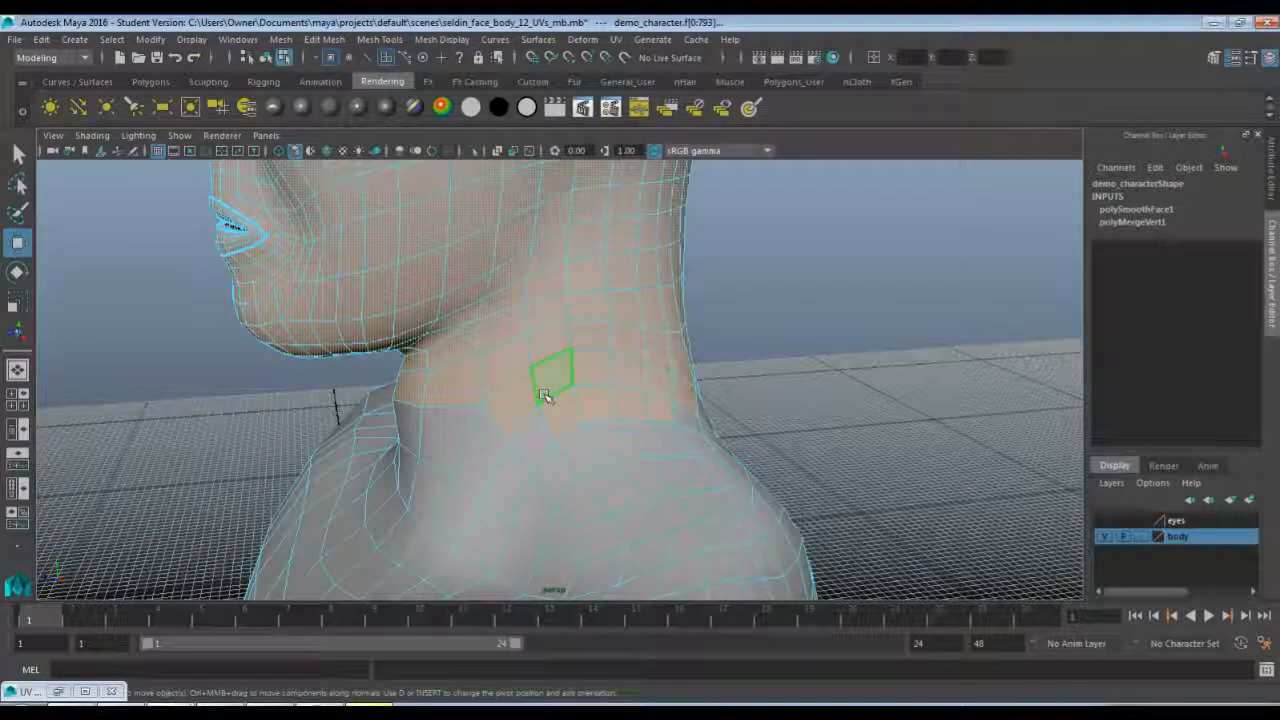
pyautogui.keyDown('shift'); pyautogui.moveTo(544, 395); pyautogui.dragTo(486, 374, button='right'); pyautogui.keyUp('shift')
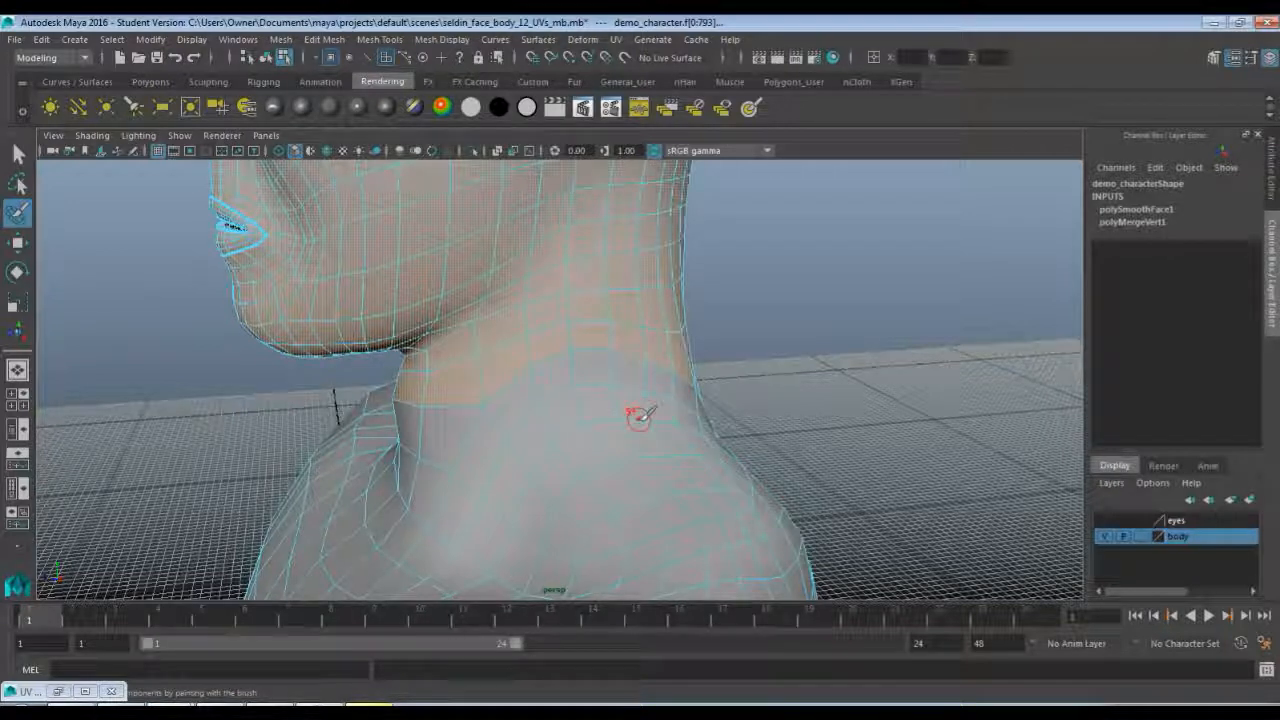
# - Paint away the selected lower faces around the back, right side and front of the neck up to the chin
pyautogui.keyDown('alt'); pyautogui.moveTo(843, 400); pyautogui.dragTo(554, 437); pyautogui.keyUp('alt')
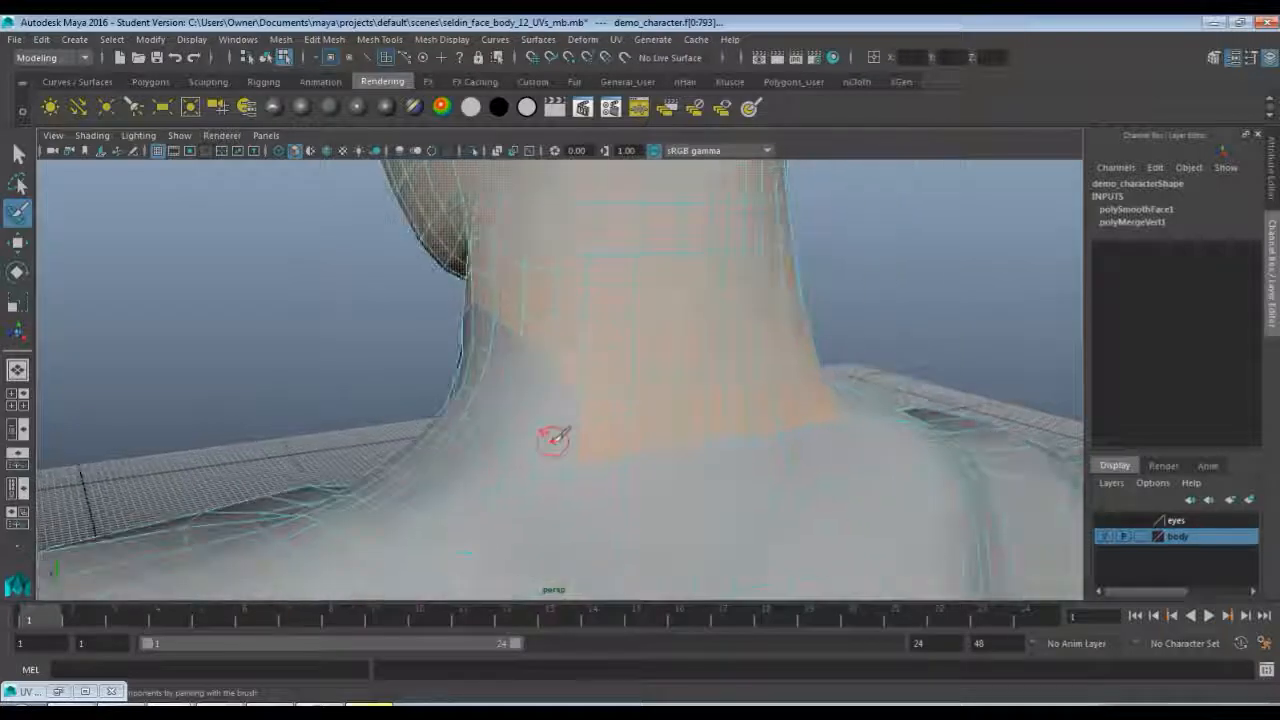
pyautogui.keyDown('alt'); pyautogui.moveTo(831, 381); pyautogui.dragTo(460, 397); pyautogui.keyUp('alt')
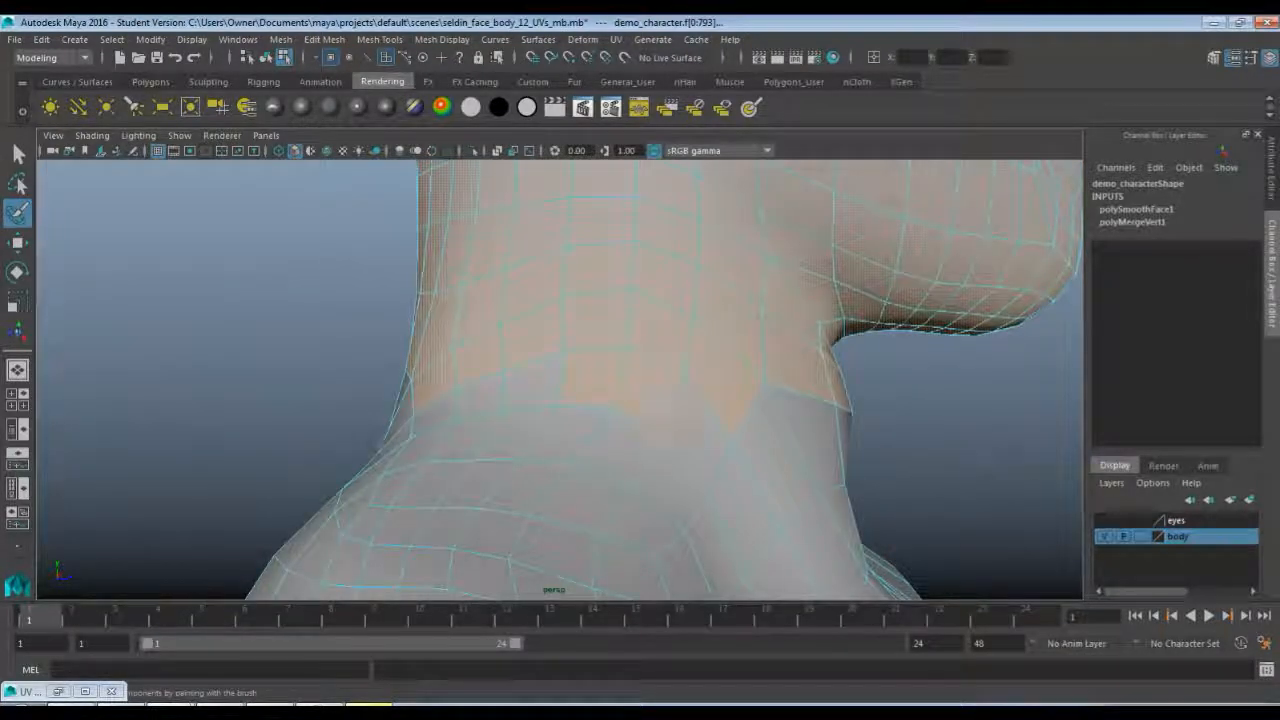
pyautogui.keyDown('alt'); pyautogui.moveTo(672, 426); pyautogui.dragTo(695, 443); pyautogui.keyUp('alt')
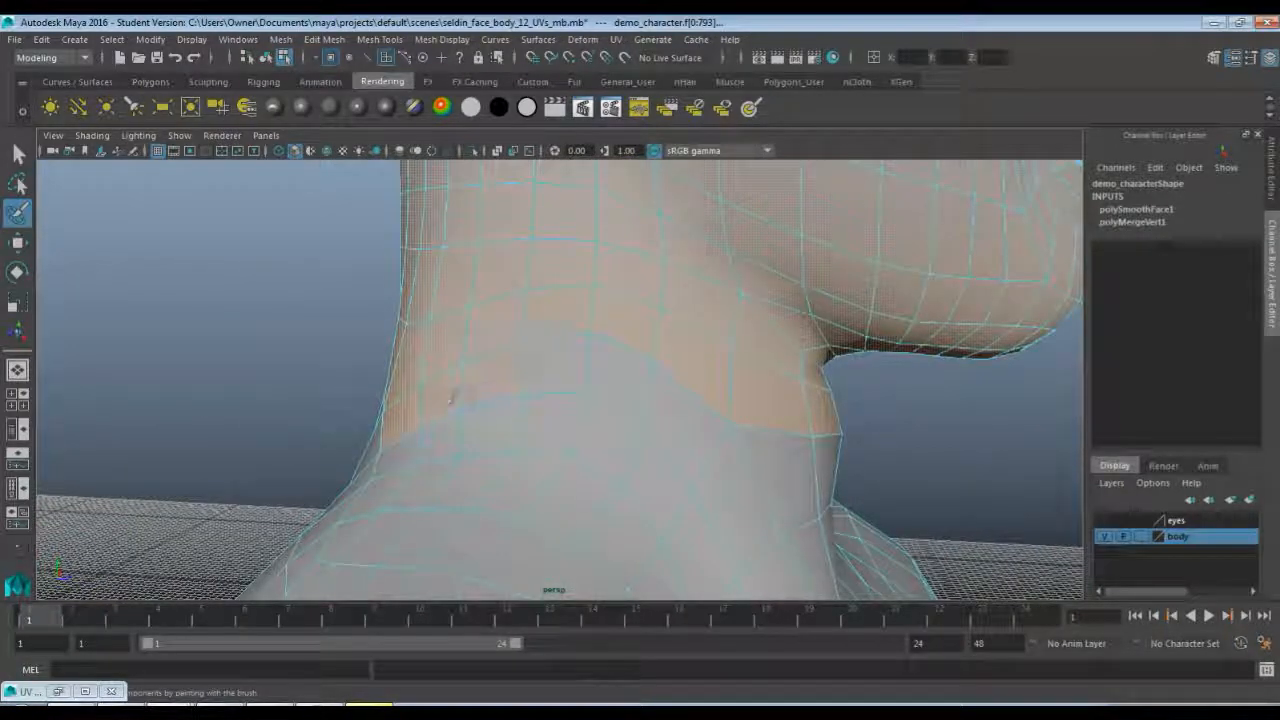
pyautogui.moveTo(400, 423)
pyautogui.keyDown('alt'); pyautogui.mouseDown()
pyautogui.moveTo(703, 434)
pyautogui.moveTo(590, 442)
pyautogui.moveTo(609, 403)
pyautogui.moveTo(503, 406)
pyautogui.moveTo(523, 466)
pyautogui.moveTo(470, 459)
pyautogui.moveTo(460, 470)
pyautogui.moveTo(546, 466)
pyautogui.moveTo(610, 430)
pyautogui.moveTo(597, 434)
pyautogui.moveTo(622, 443)
pyautogui.moveTo(614, 423)
pyautogui.mouseUp(); pyautogui.keyUp('alt')
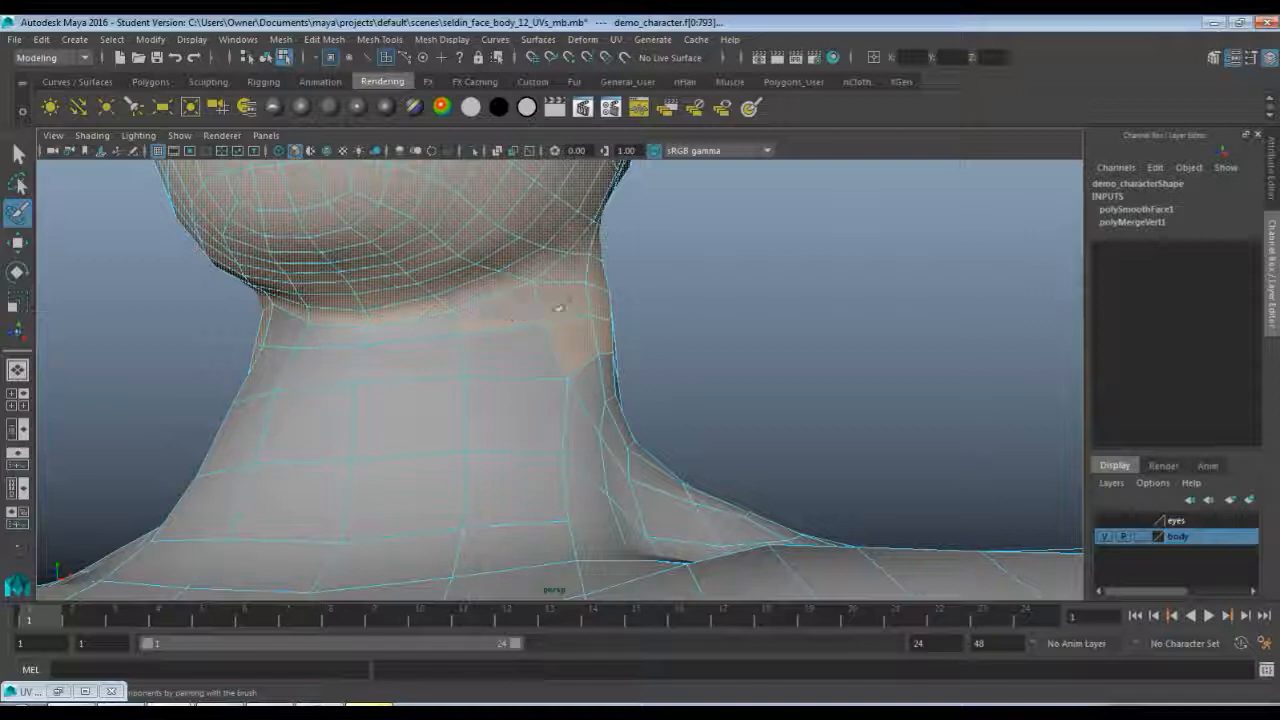
# - Refine the selection border on both sides and the back of the neck so it follows a clean edge loop below the jaw
pyautogui.keyDown('alt'); pyautogui.moveTo(585, 348); pyautogui.dragTo(500, 368); pyautogui.keyUp('alt')
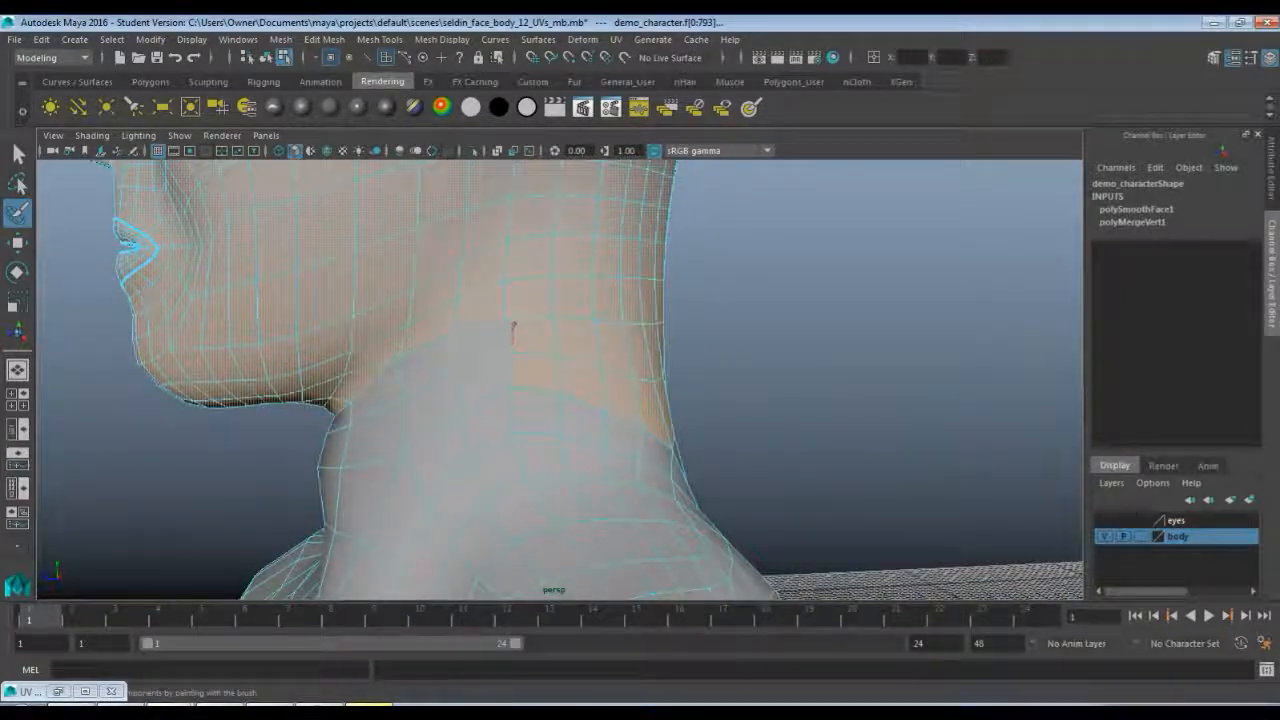
pyautogui.moveTo(578, 330)
pyautogui.keyDown('ctrl'); pyautogui.mouseDown()
pyautogui.moveTo(665, 345)
pyautogui.moveTo(688, 406)
pyautogui.moveTo(760, 375)
pyautogui.moveTo(591, 380)
pyautogui.moveTo(614, 406)
pyautogui.mouseUp(); pyautogui.keyUp('ctrl')
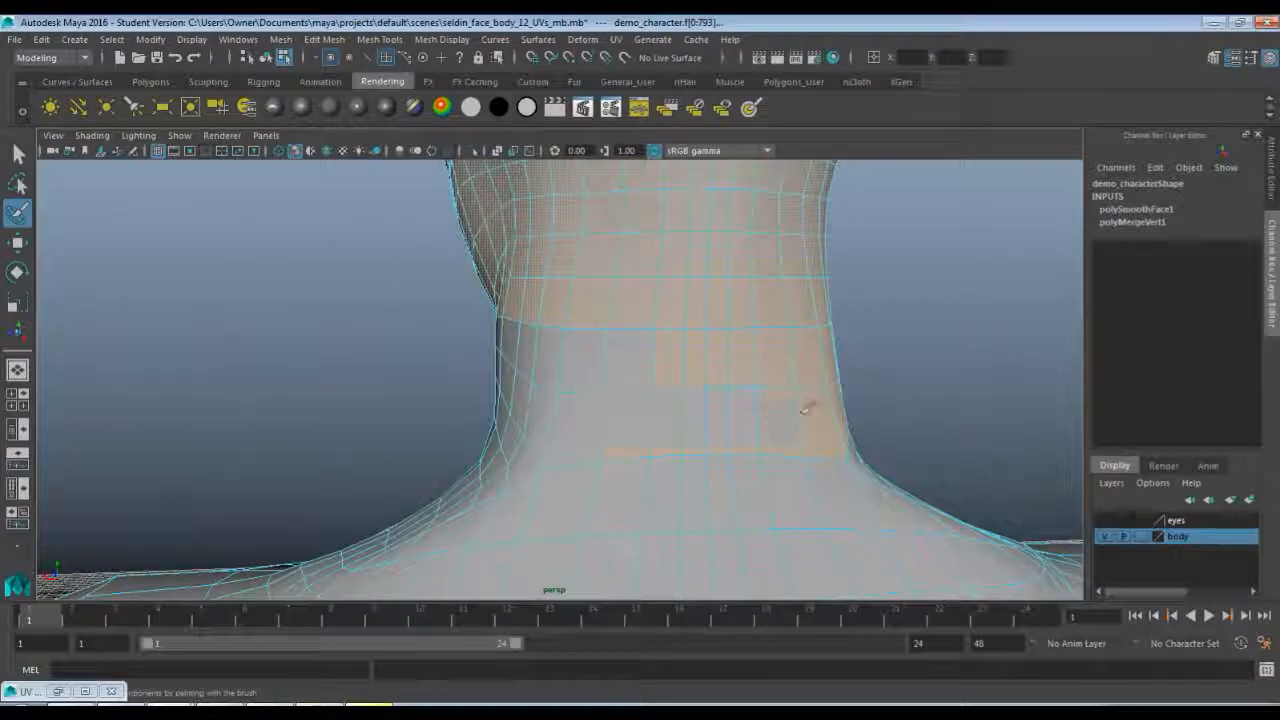
pyautogui.keyDown('alt'); pyautogui.moveTo(918, 367); pyautogui.dragTo(558, 415); pyautogui.keyUp('alt')
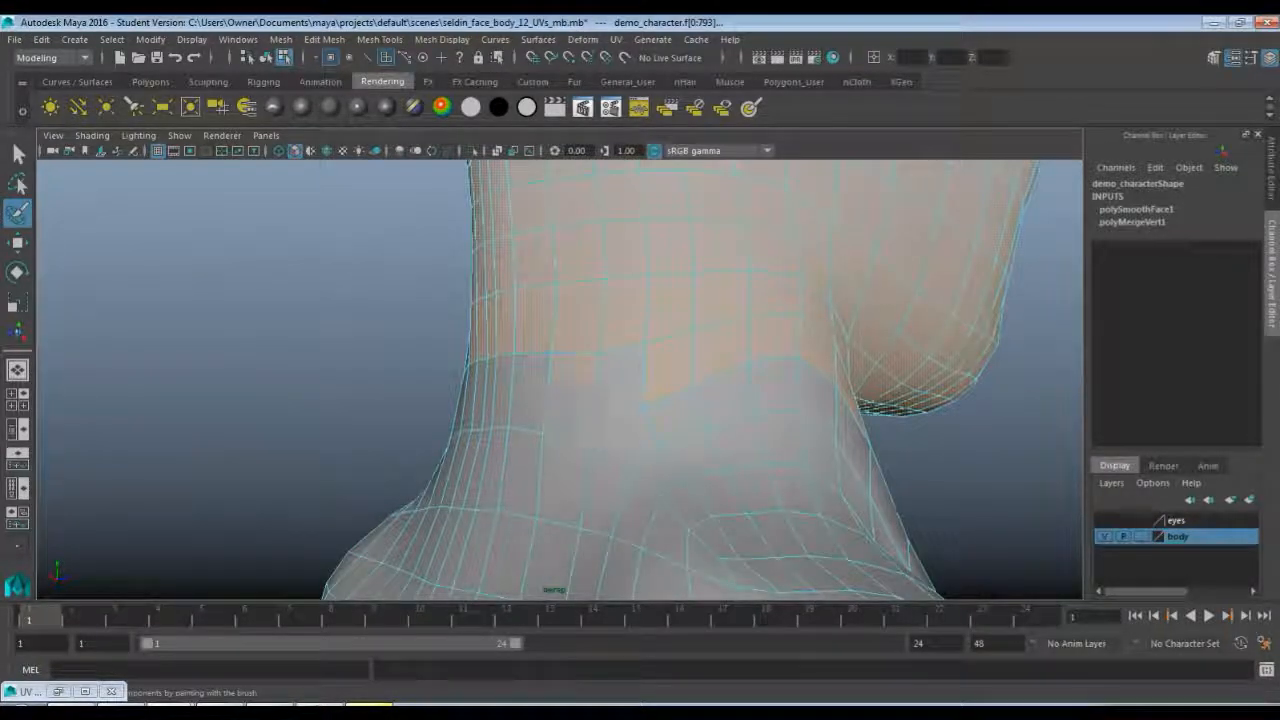
pyautogui.keyDown('alt'); pyautogui.moveTo(748, 337); pyautogui.dragTo(608, 386); pyautogui.keyUp('alt')
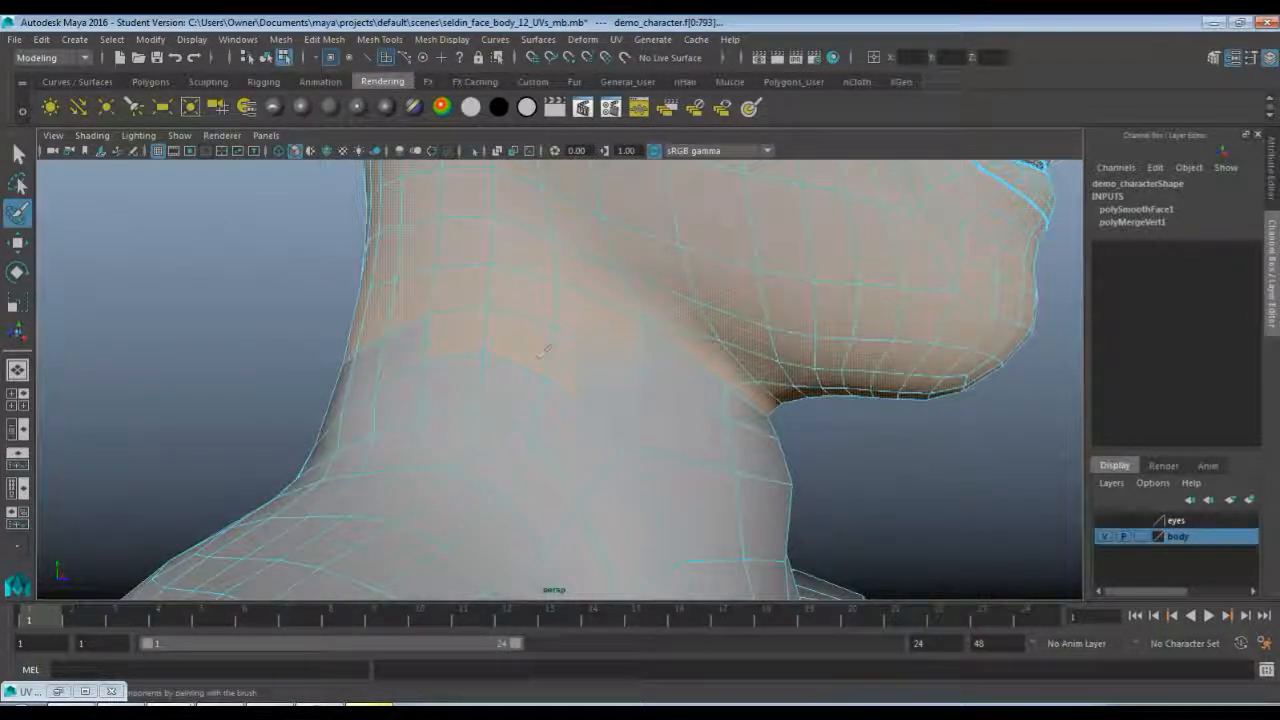
pyautogui.keyDown('ctrl'); pyautogui.moveTo(510, 342); pyautogui.dragTo(599, 375); pyautogui.keyUp('ctrl')
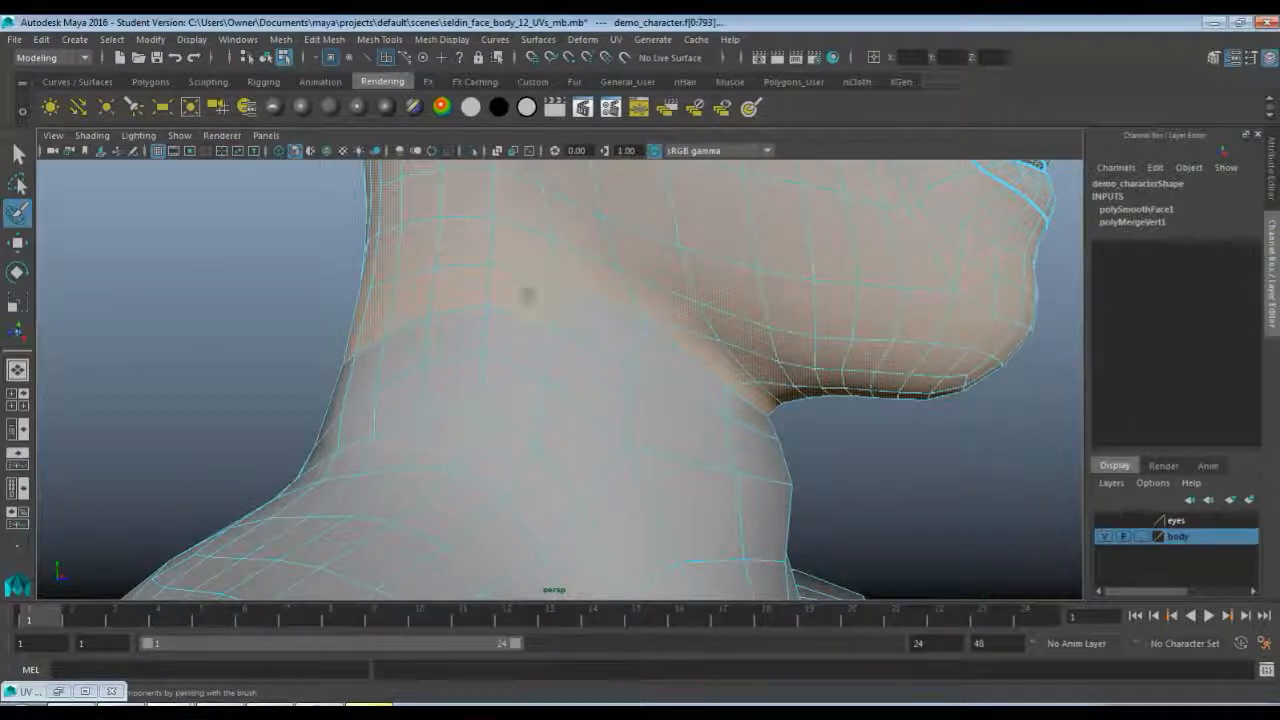
pyautogui.keyDown('alt'); pyautogui.moveTo(374, 306); pyautogui.dragTo(614, 414); pyautogui.keyUp('alt')
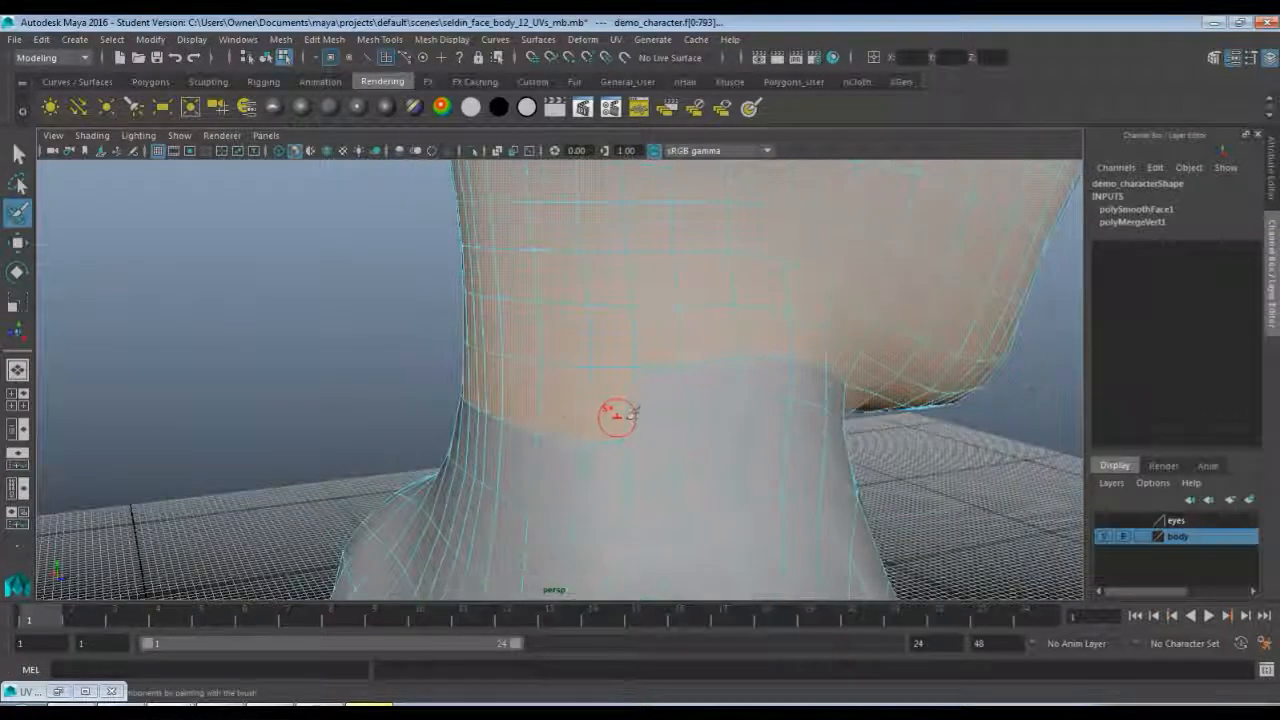
pyautogui.keyDown('alt'); pyautogui.moveTo(490, 384); pyautogui.dragTo(645, 392); pyautogui.keyUp('alt')
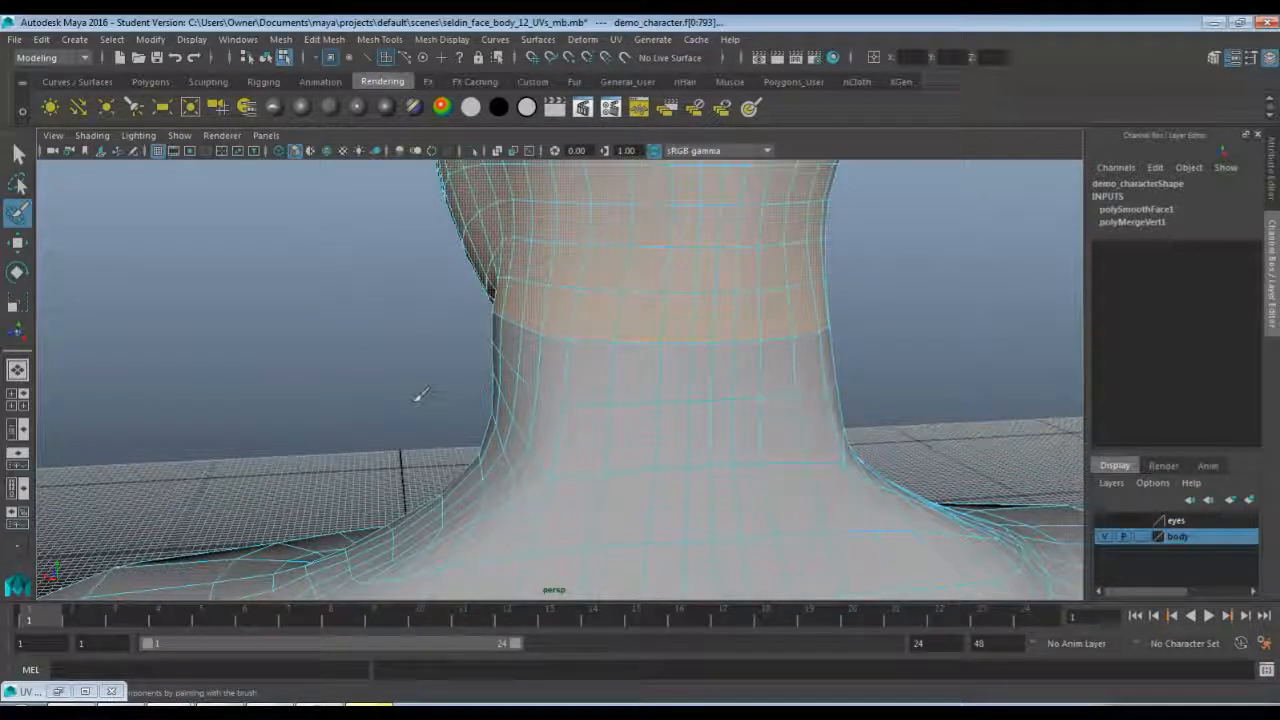
# - Examine the head face selection, the torso, arms and legs, and the selection border beneath the jaw
pyautogui.keyDown('alt'); pyautogui.moveTo(420, 395); pyautogui.dragTo(594, 429); pyautogui.keyUp('alt')
pyautogui.scroll(-5, 533, 428)
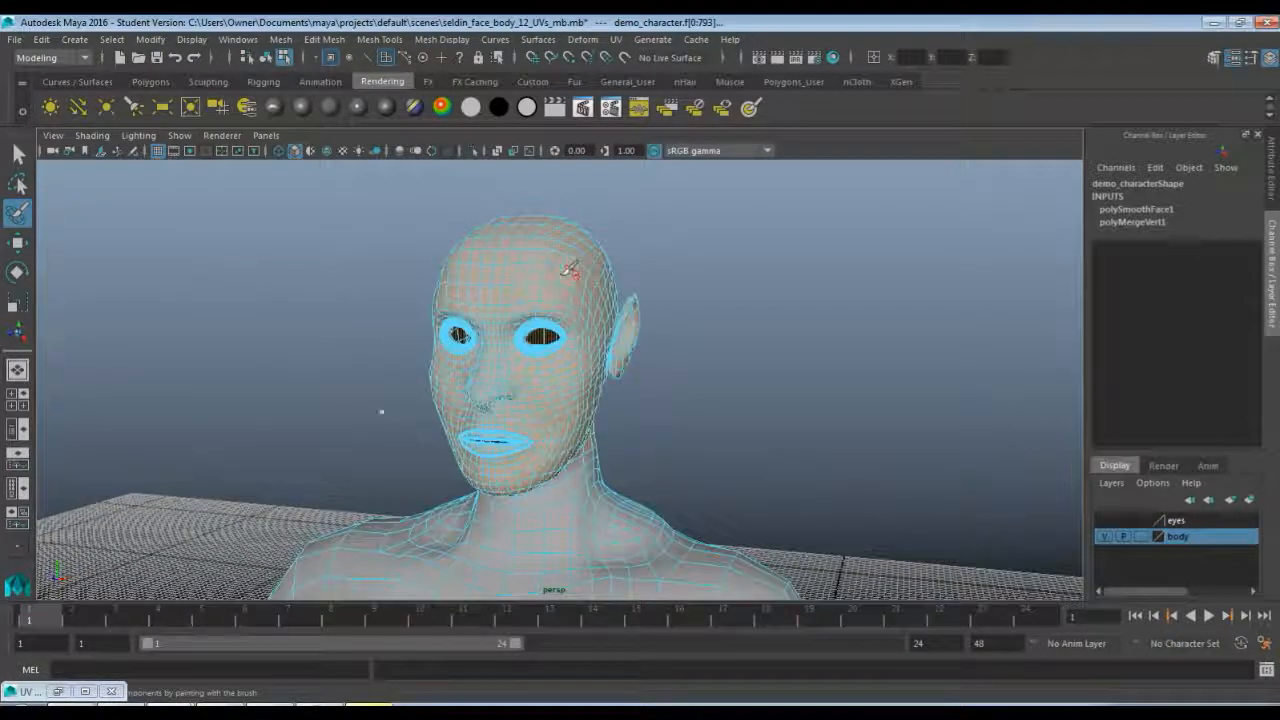
pyautogui.keyDown('alt'); pyautogui.moveTo(538, 371); pyautogui.dragTo(508, 378); pyautogui.keyUp('alt')
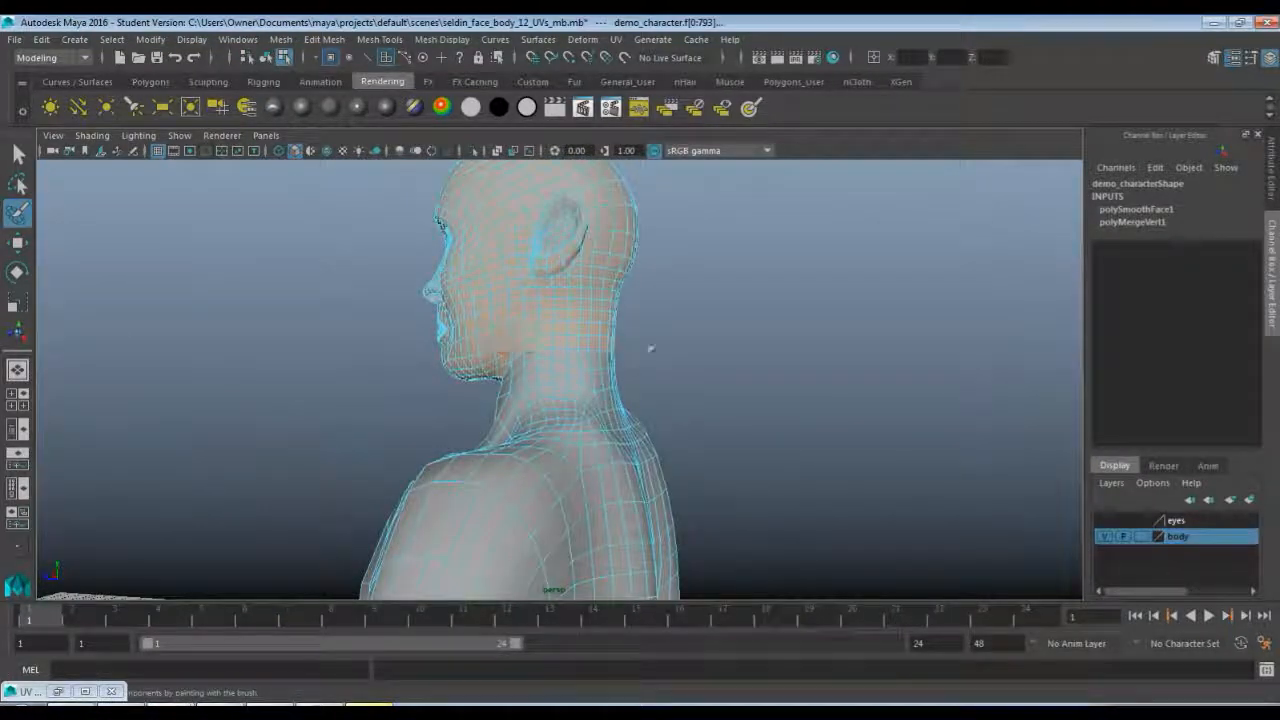
pyautogui.keyDown('alt'); pyautogui.moveTo(651, 348); pyautogui.dragTo(609, 404); pyautogui.keyUp('alt')
pyautogui.keyDown('alt'); pyautogui.moveTo(585, 453); pyautogui.dragTo(527, 484, button='right'); pyautogui.keyUp('alt')
pyautogui.keyDown('alt'); pyautogui.moveTo(527, 484); pyautogui.dragTo(558, 383, button='middle'); pyautogui.keyUp('alt')
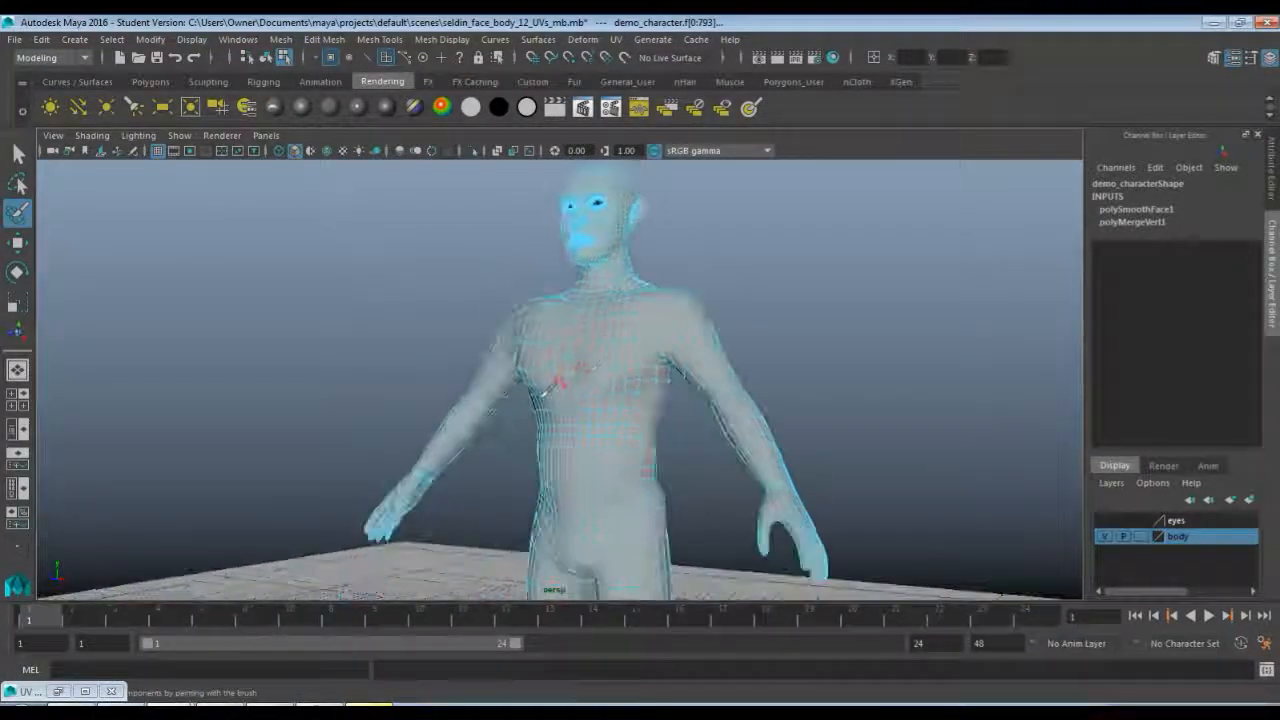
pyautogui.keyDown('alt'); pyautogui.moveTo(558, 380); pyautogui.dragTo(526, 296); pyautogui.keyUp('alt')
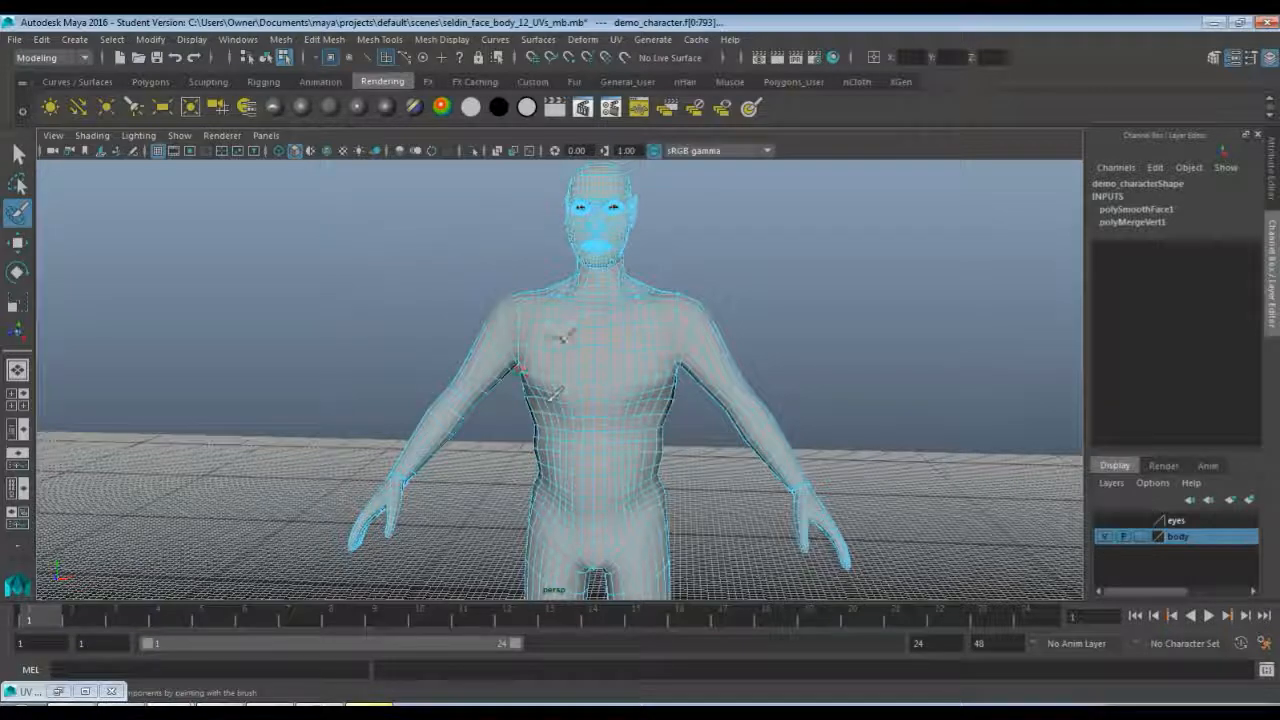
pyautogui.keyDown('alt'); pyautogui.moveTo(577, 327); pyautogui.dragTo(605, 256, button='middle'); pyautogui.keyUp('alt')
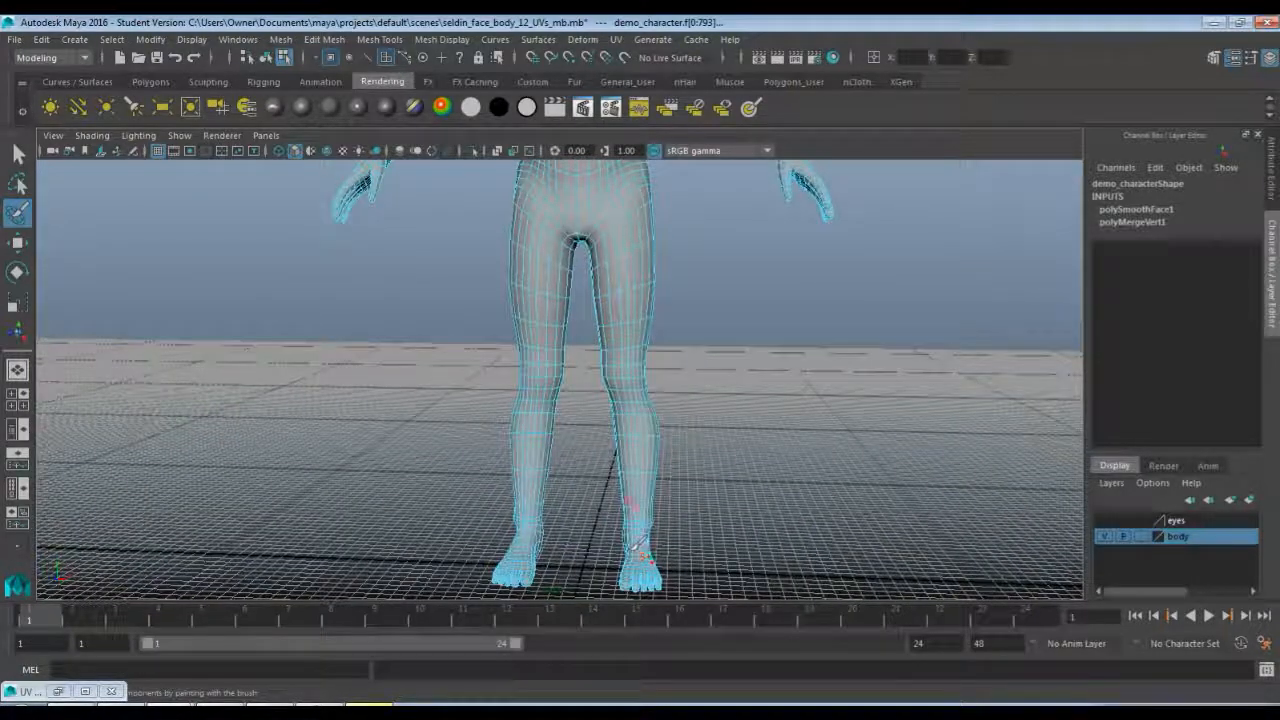
pyautogui.keyDown('alt'); pyautogui.moveTo(621, 423); pyautogui.dragTo(634, 490); pyautogui.keyUp('alt')
pyautogui.keyDown('alt'); pyautogui.moveTo(634, 490); pyautogui.dragTo(672, 575, button='middle'); pyautogui.keyUp('alt')
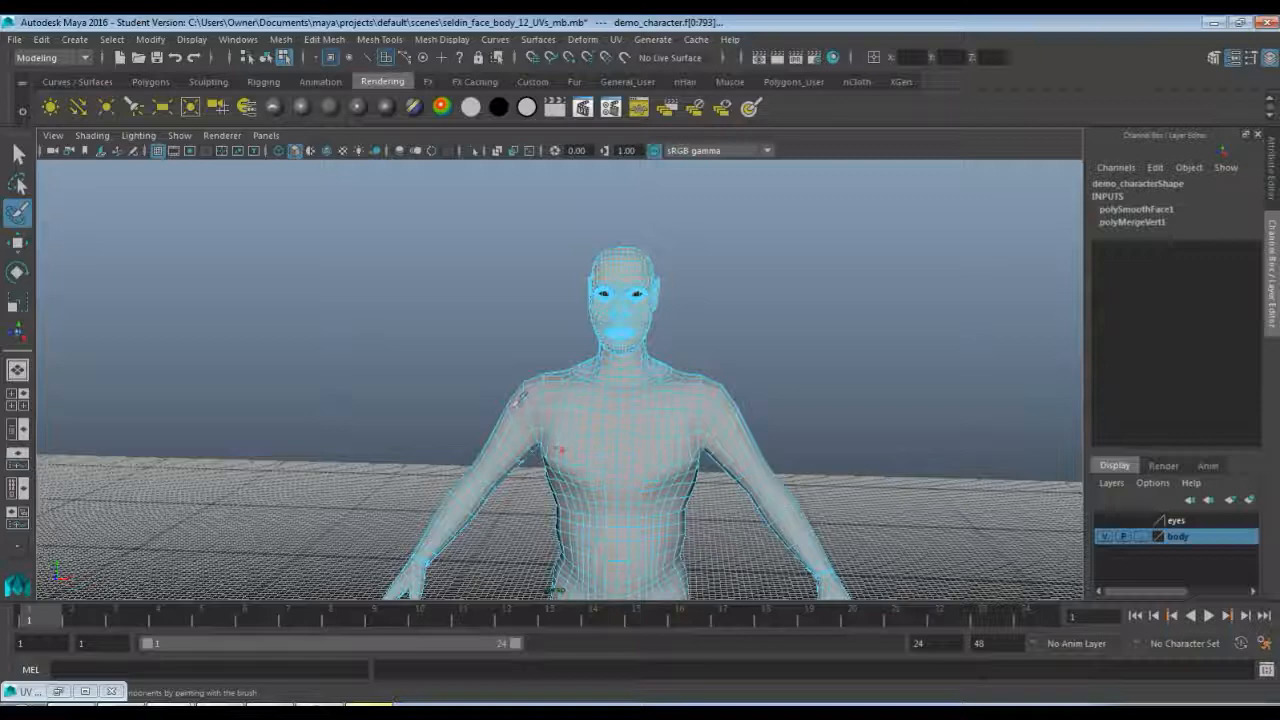
pyautogui.scroll(4, 635, 460)
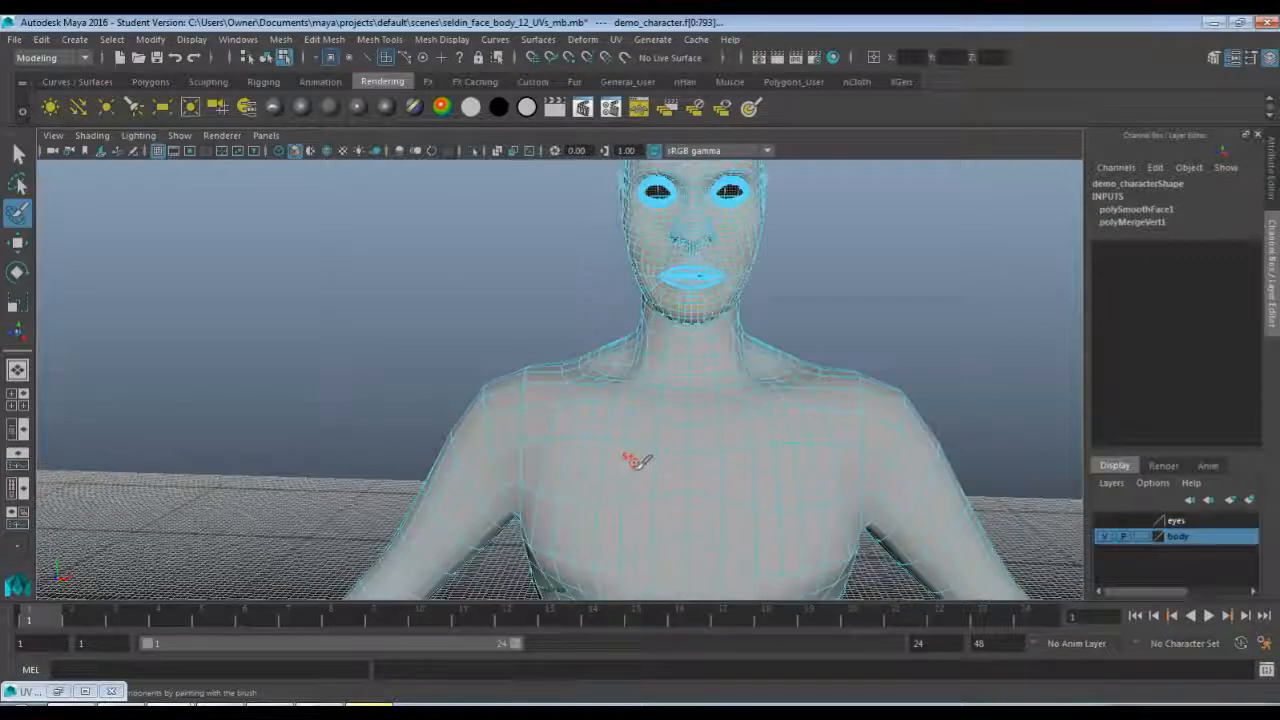
pyautogui.keyDown('alt'); pyautogui.moveTo(713, 434); pyautogui.dragTo(645, 405); pyautogui.keyUp('alt')
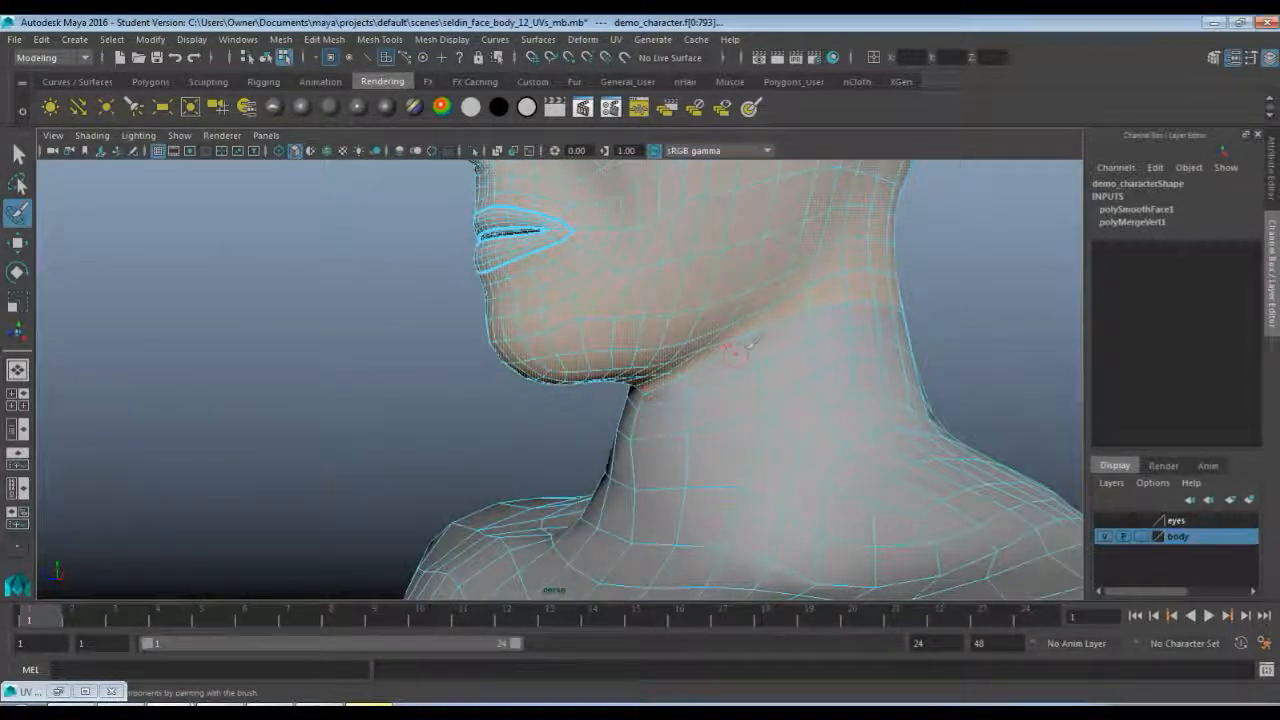
# - Apply a planar projection to the selected head faces, fitted to the bounding box and projected from the Z axis
pyautogui.keyDown('alt'); pyautogui.moveTo(896, 312); pyautogui.dragTo(603, 373); pyautogui.keyUp('alt')
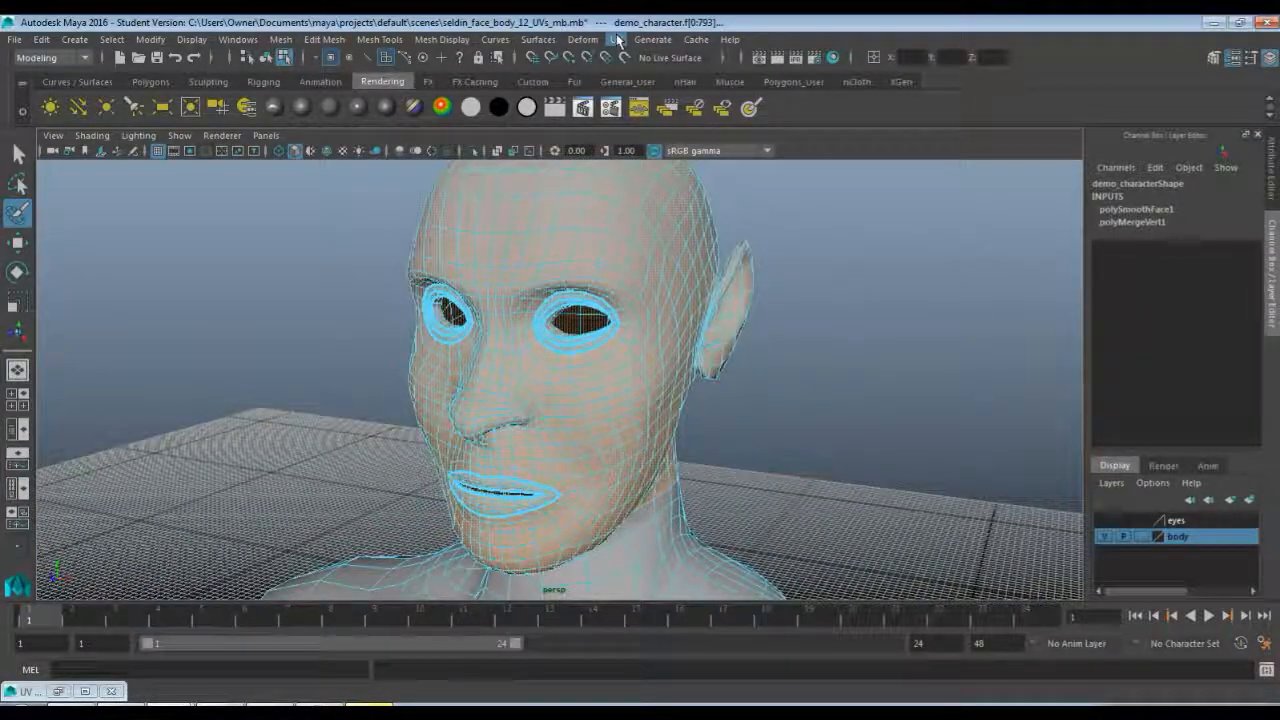
pyautogui.click(616, 39)
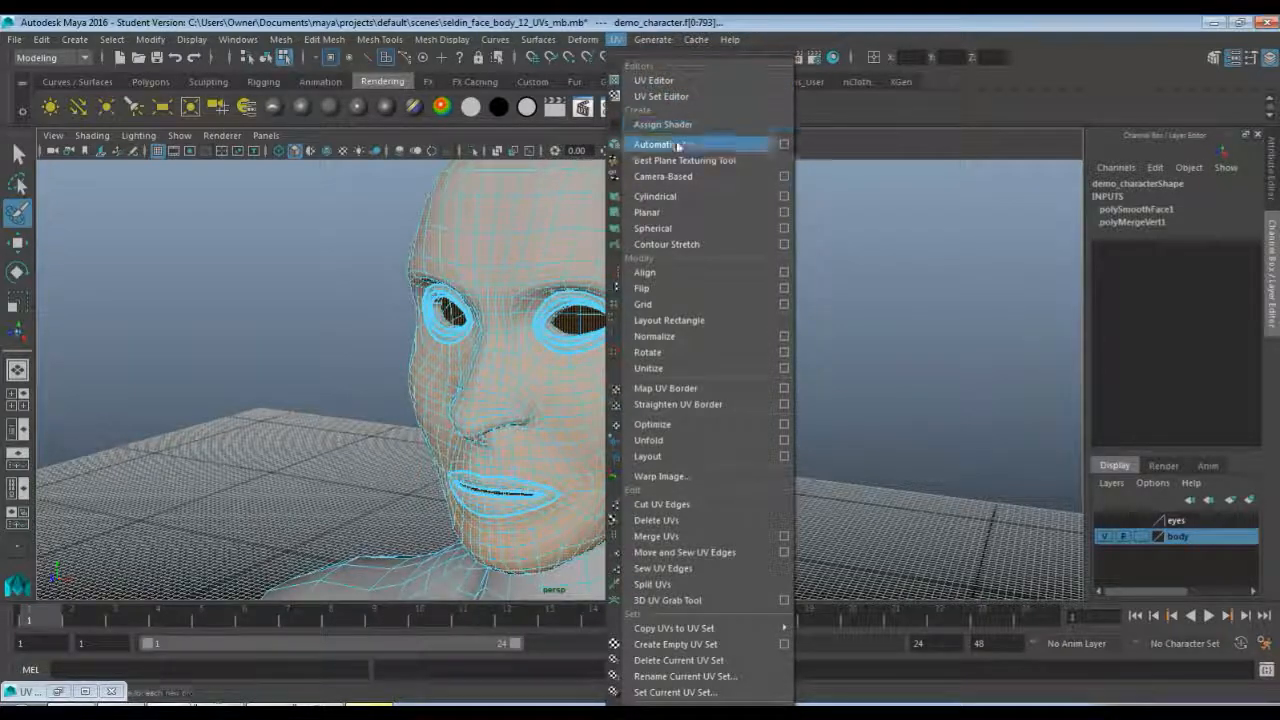
pyautogui.click(786, 212)
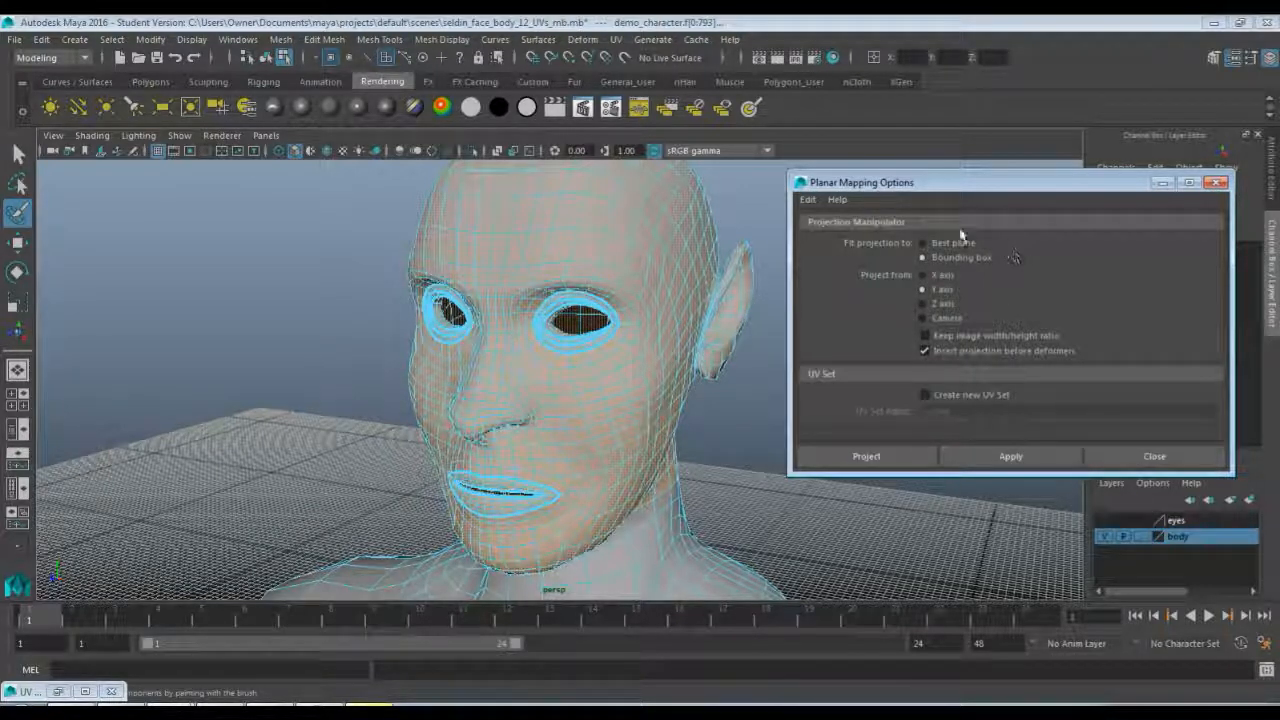
pyautogui.moveTo(139, 540)
pyautogui.keyDown('alt'); pyautogui.mouseDown()
pyautogui.moveTo(168, 518)
pyautogui.moveTo(151, 530)
pyautogui.mouseUp(); pyautogui.keyUp('alt')
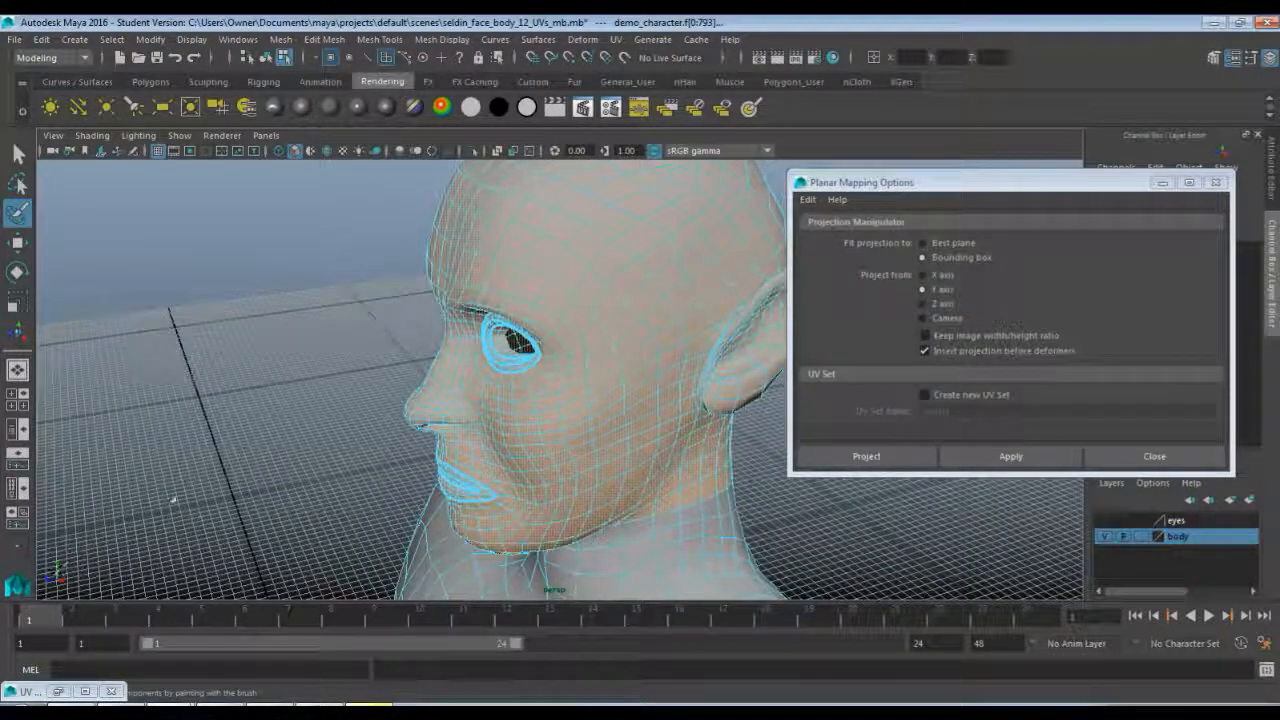
pyautogui.keyDown('alt'); pyautogui.moveTo(173, 499); pyautogui.dragTo(256, 485); pyautogui.keyUp('alt')
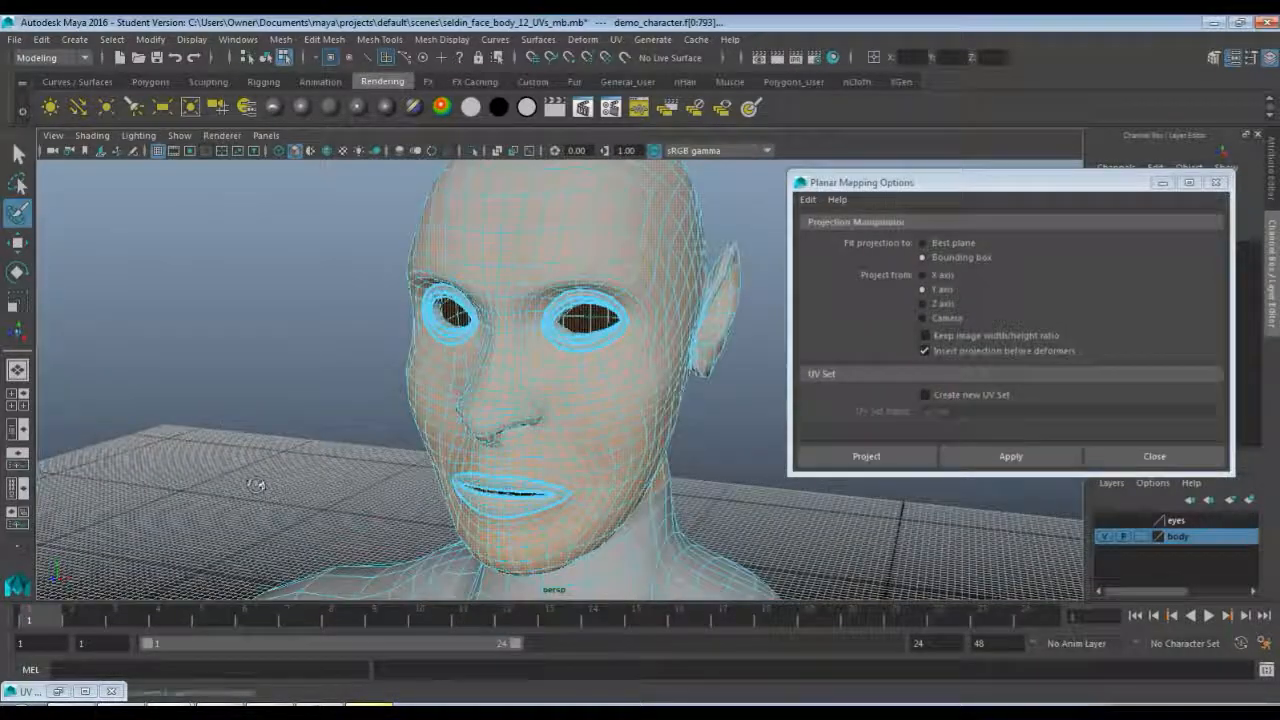
pyautogui.click(942, 305)
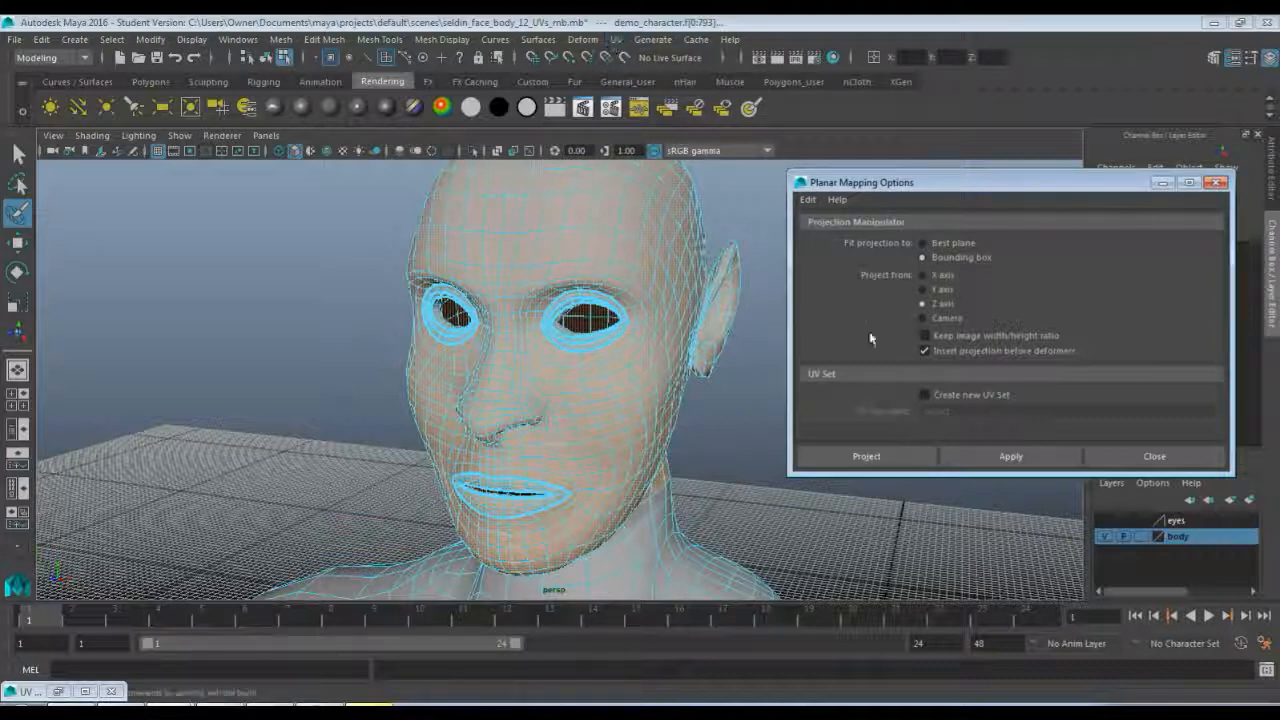
pyautogui.click(990, 457)
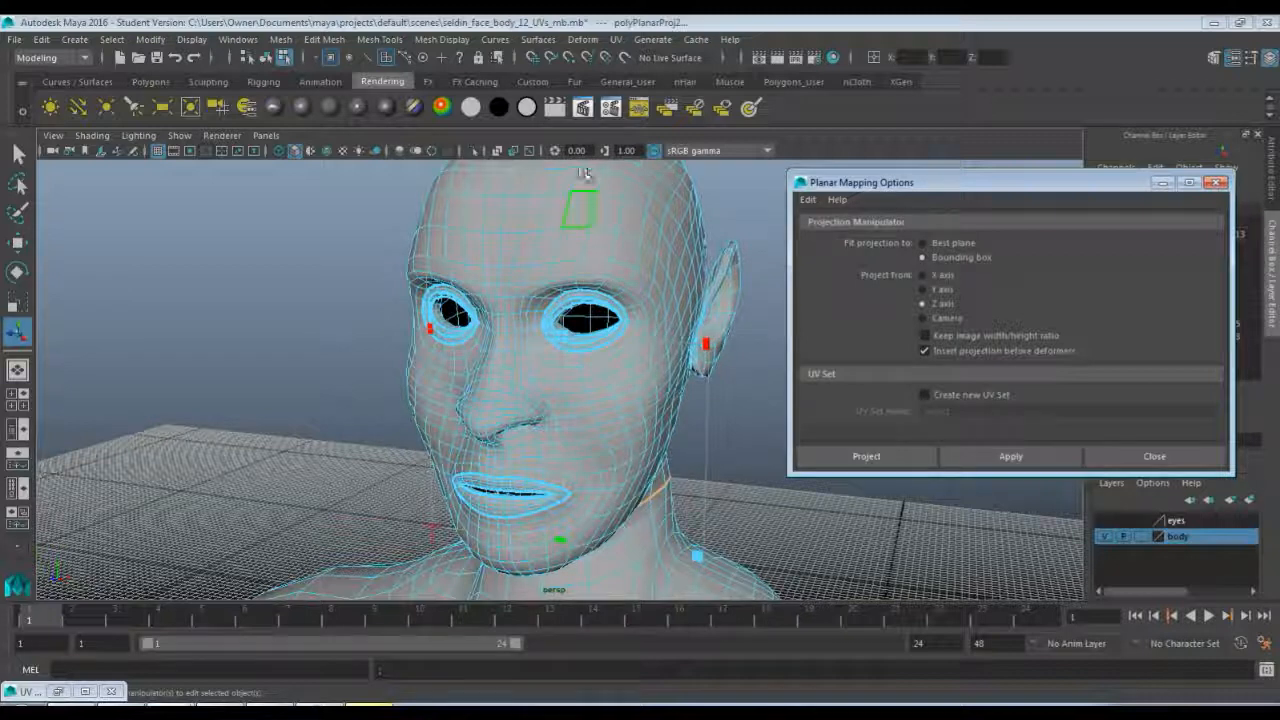
# - In the UV Editor, move the projected head UVs up and to the left, clear of the overlapping body UVs
pyautogui.click(616, 39)
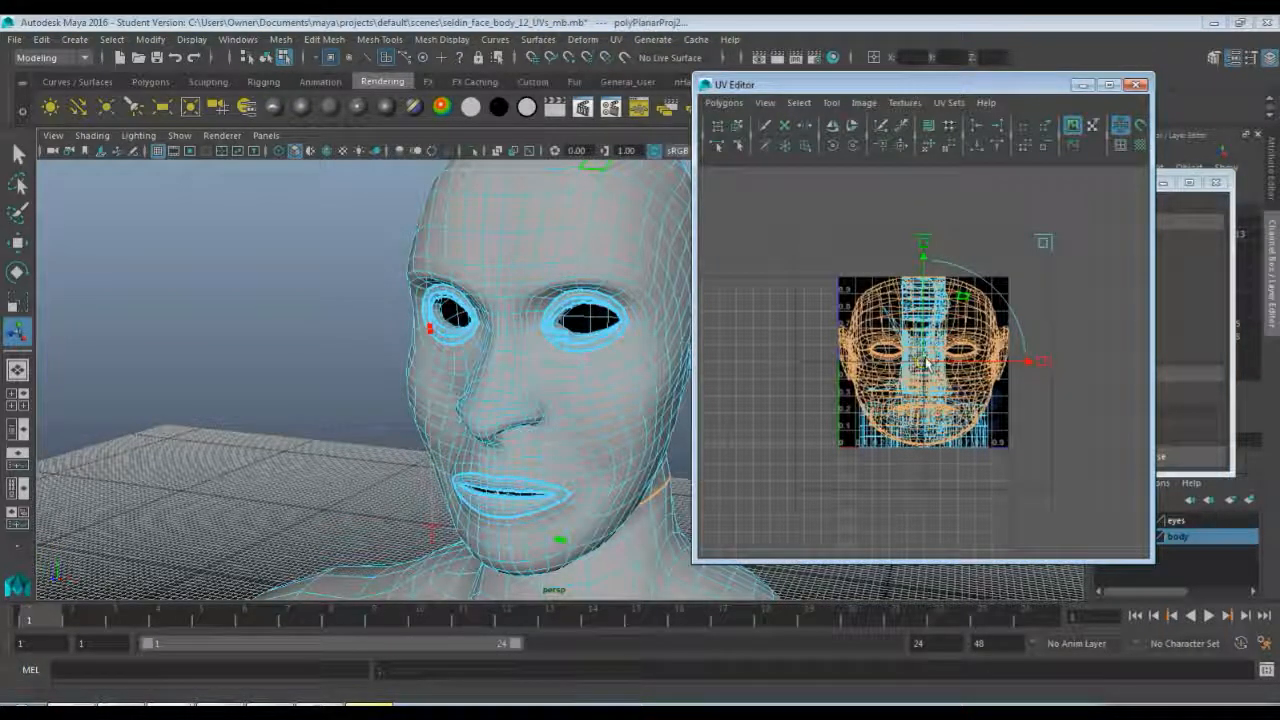
pyautogui.moveTo(928, 362); pyautogui.dragTo(815, 160)
pyautogui.keyDown('alt'); pyautogui.moveTo(815, 160); pyautogui.dragTo(866, 352, button='middle'); pyautogui.keyUp('alt')
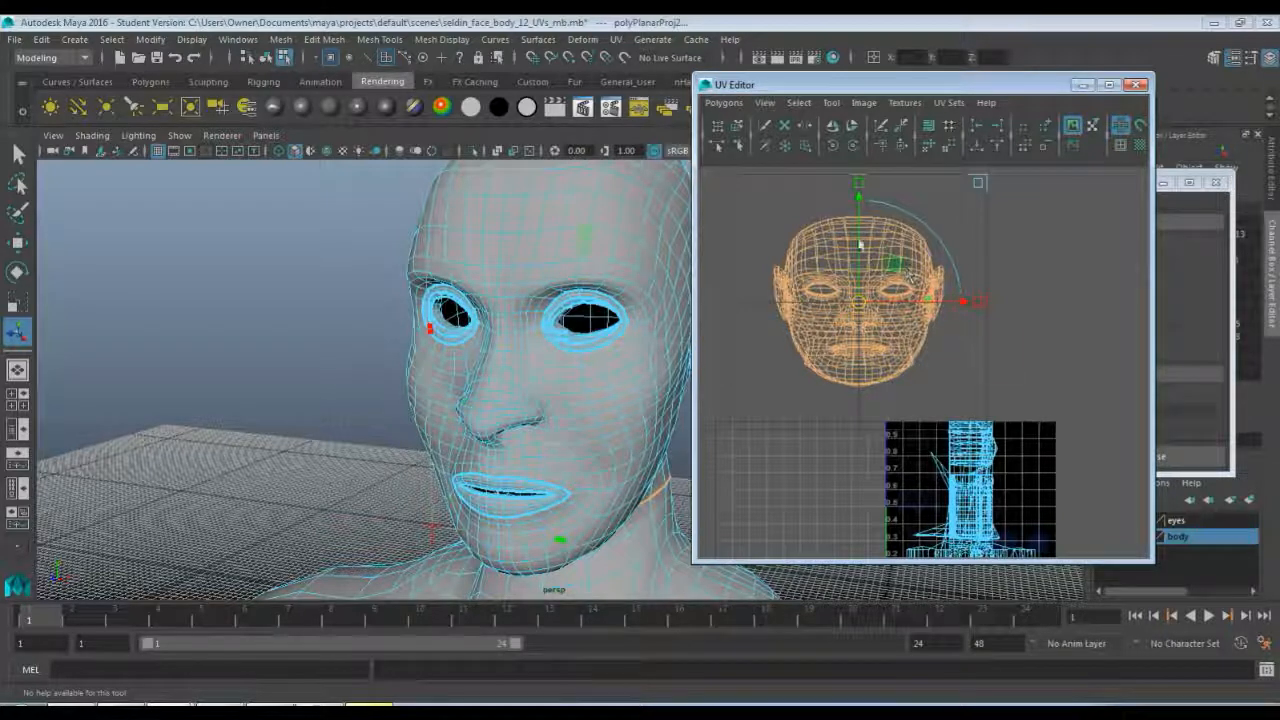
pyautogui.keyDown('alt'); pyautogui.moveTo(912, 449); pyautogui.dragTo(886, 380, button='middle'); pyautogui.keyUp('alt')
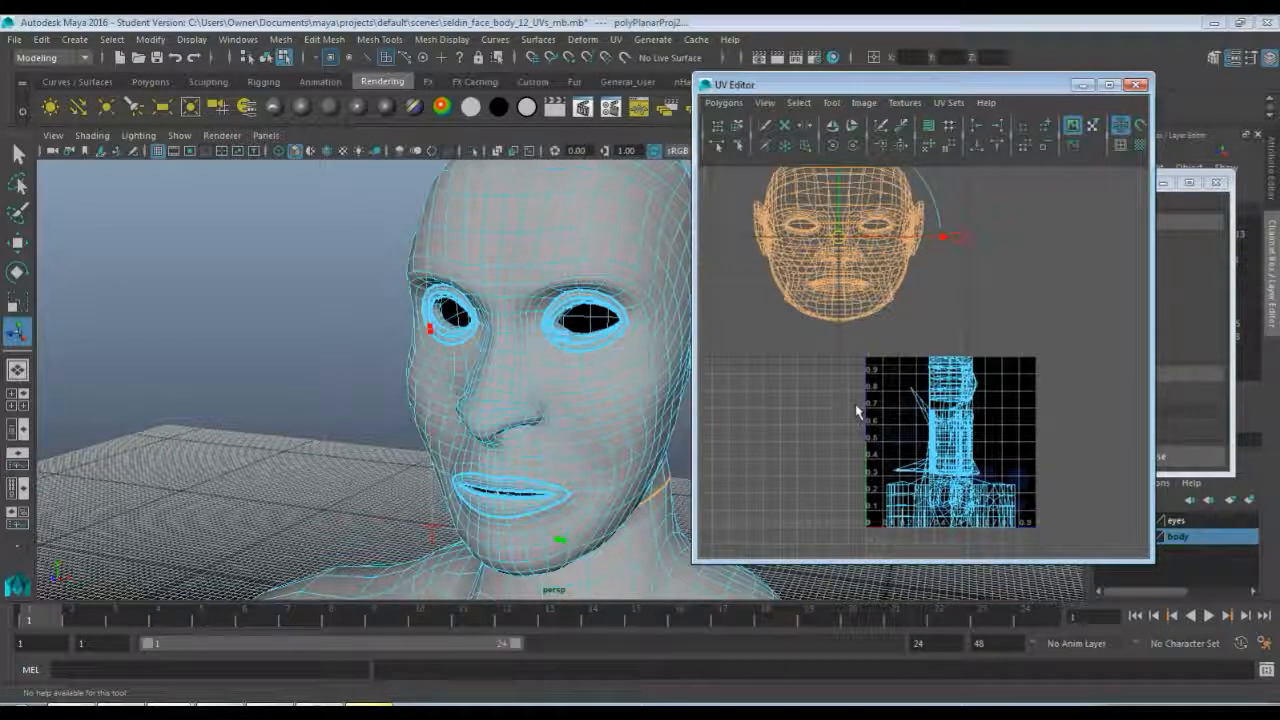
pyautogui.moveTo(598, 370)
pyautogui.keyDown('alt'); pyautogui.mouseDown()
pyautogui.moveTo(660, 372)
pyautogui.moveTo(600, 372)
pyautogui.mouseUp(); pyautogui.keyUp('alt')
pyautogui.keyDown('alt'); pyautogui.moveTo(836, 323); pyautogui.dragTo(841, 398, button='middle'); pyautogui.keyUp('alt')
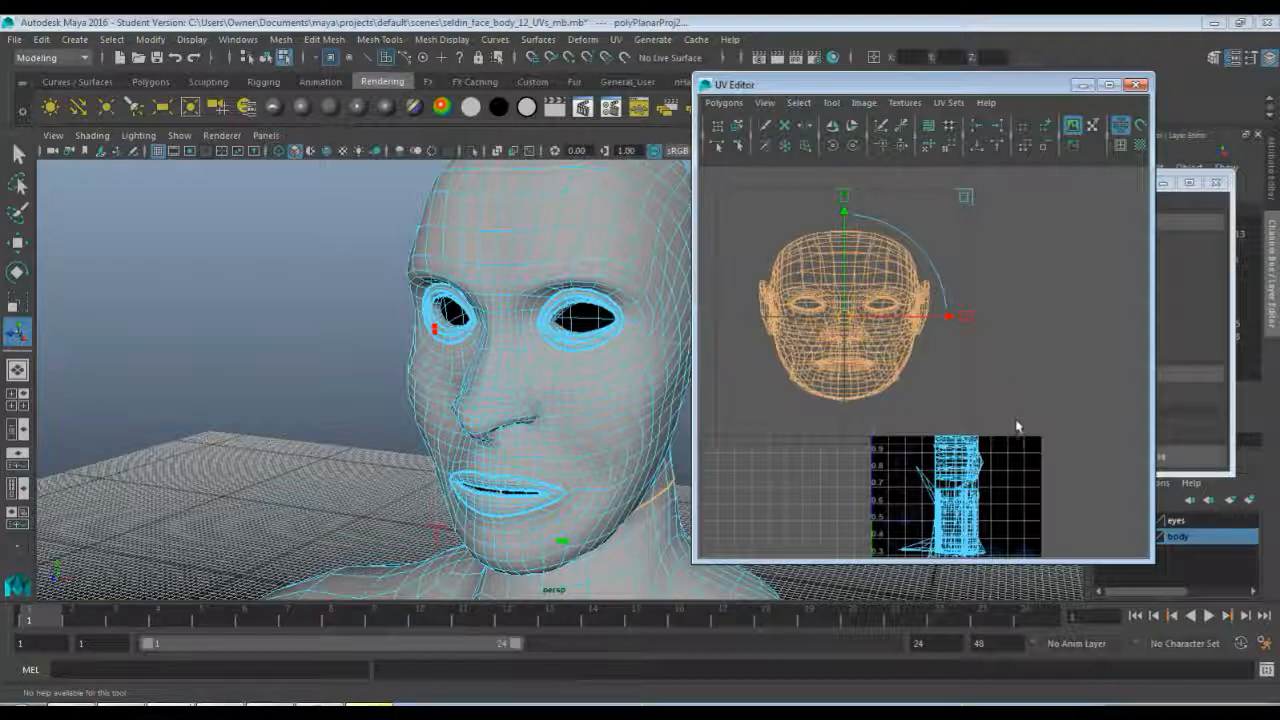
pyautogui.scroll(-3, 1019, 444)
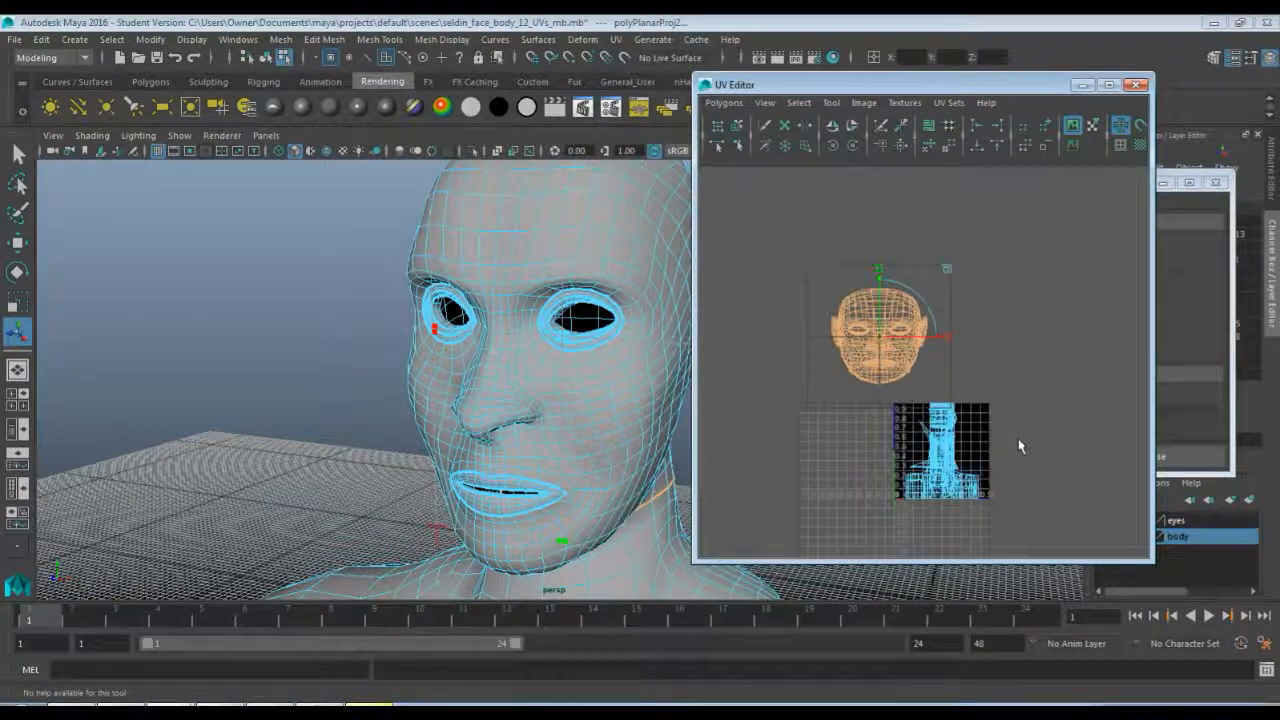
pyautogui.scroll(1, 1010, 448)
# - Check the available UV sets and try to copy the projected head UVs into a new UV set named face
pyautogui.moveTo(992, 455); pyautogui.dragTo(1002, 625, button='right')
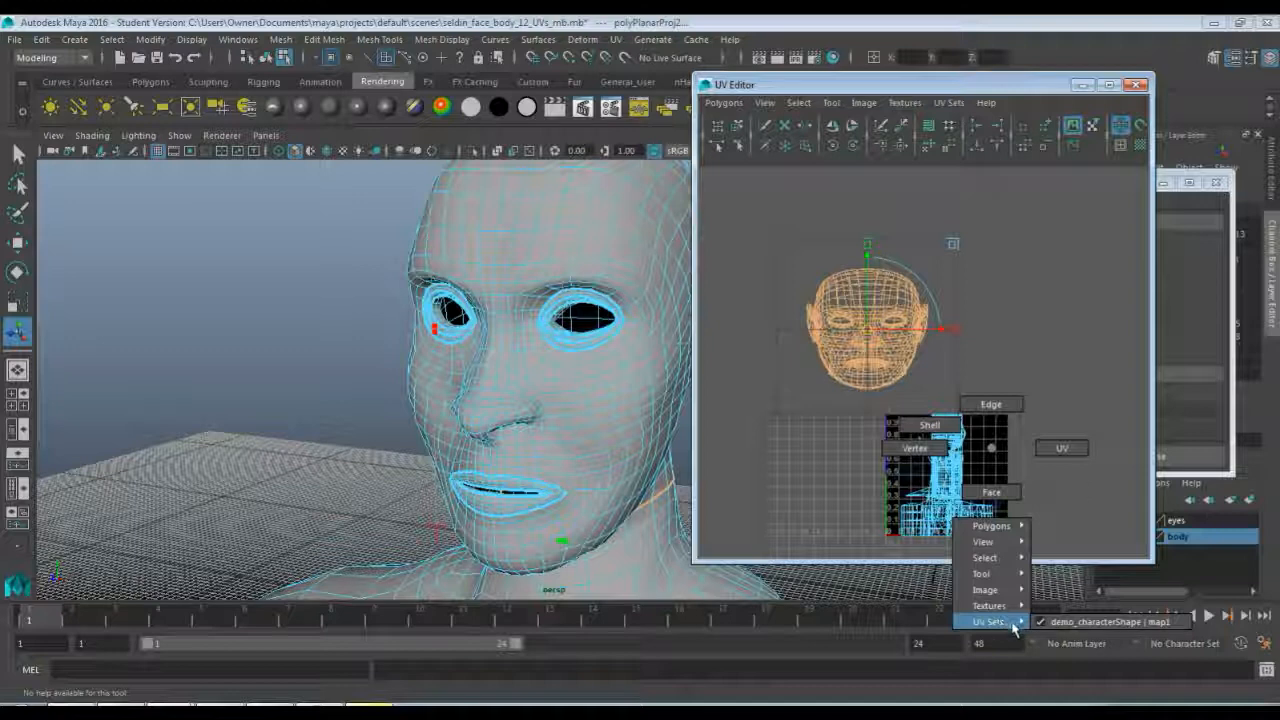
pyautogui.moveTo(942, 632); pyautogui.dragTo(993, 458, button='right')
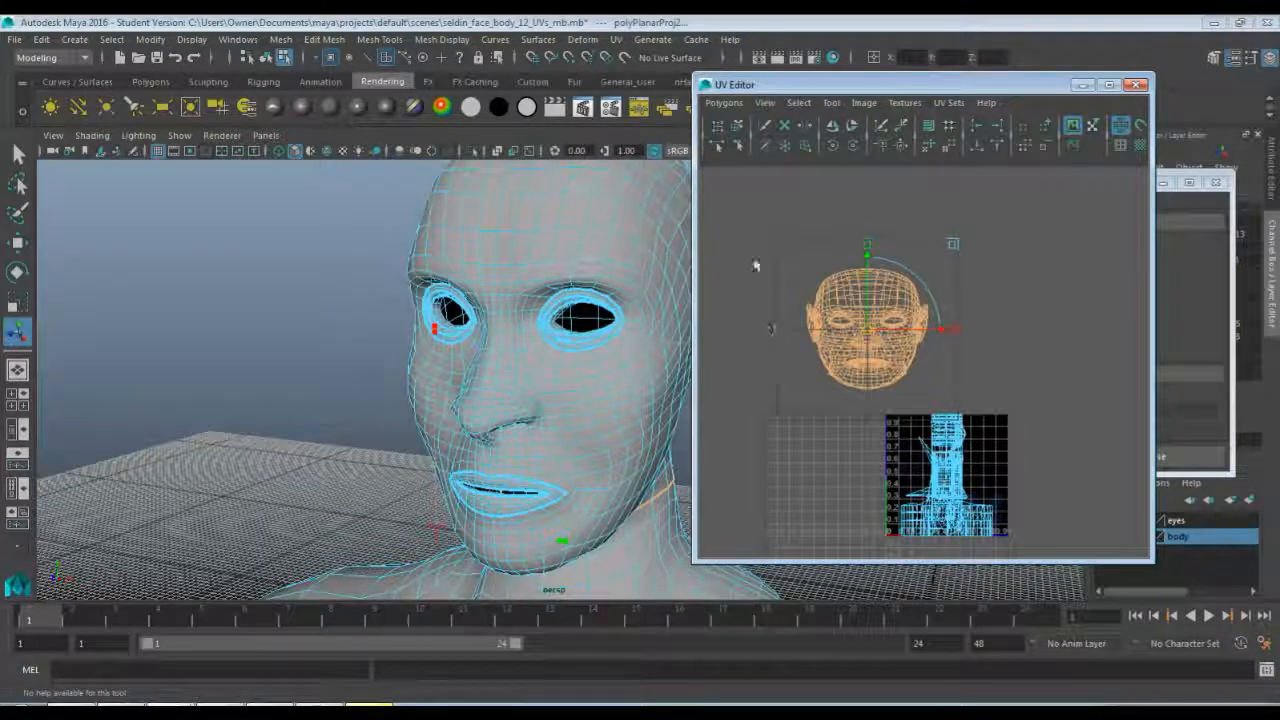
pyautogui.click(731, 106)
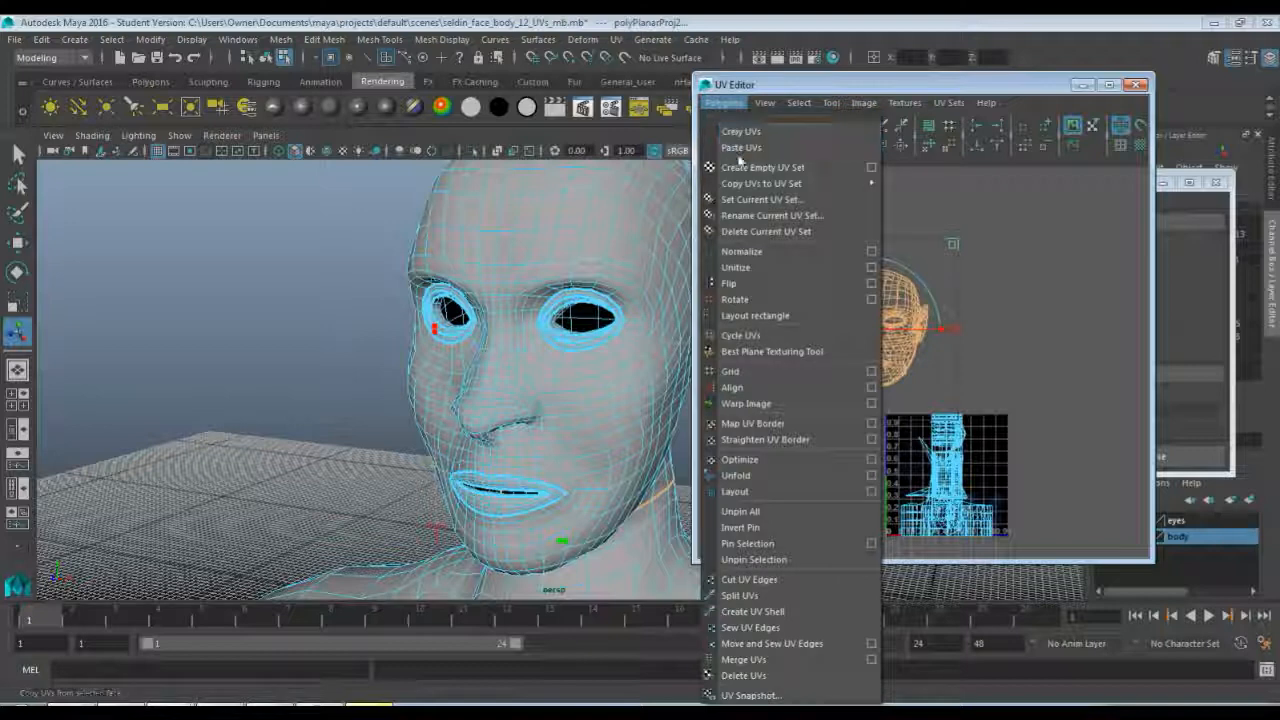
pyautogui.moveTo(765, 187)
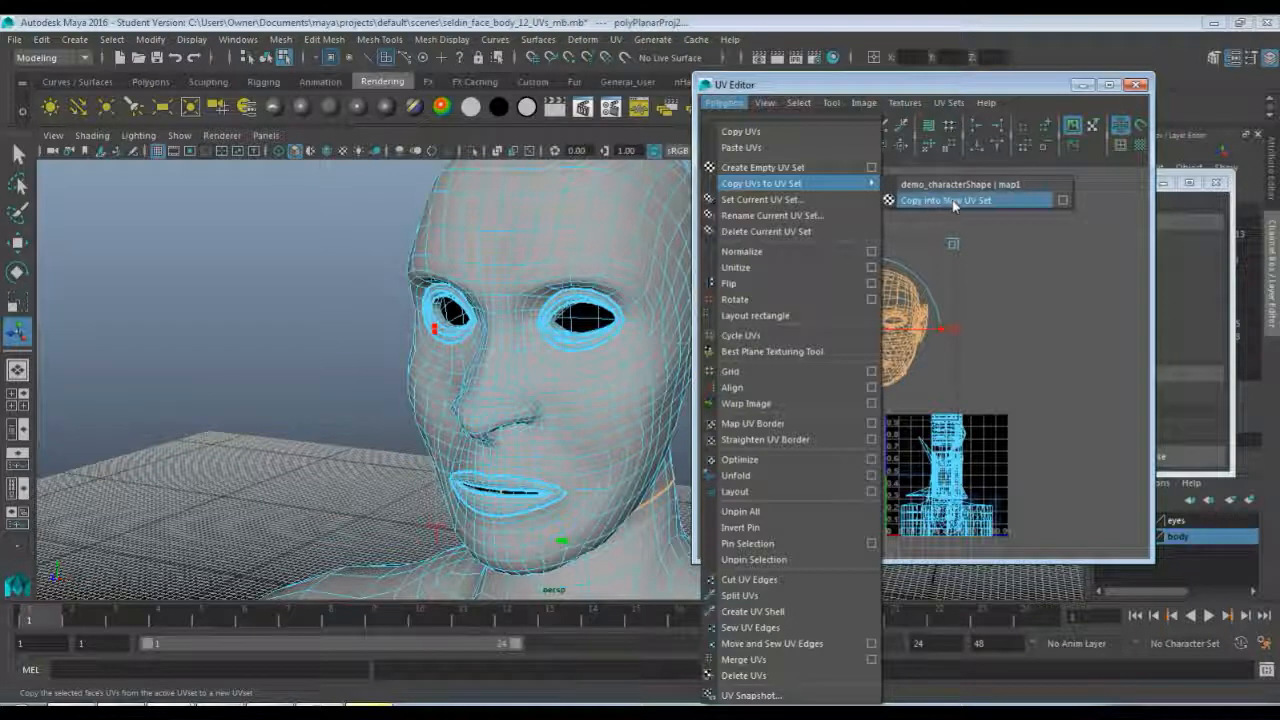
pyautogui.click(1063, 203)
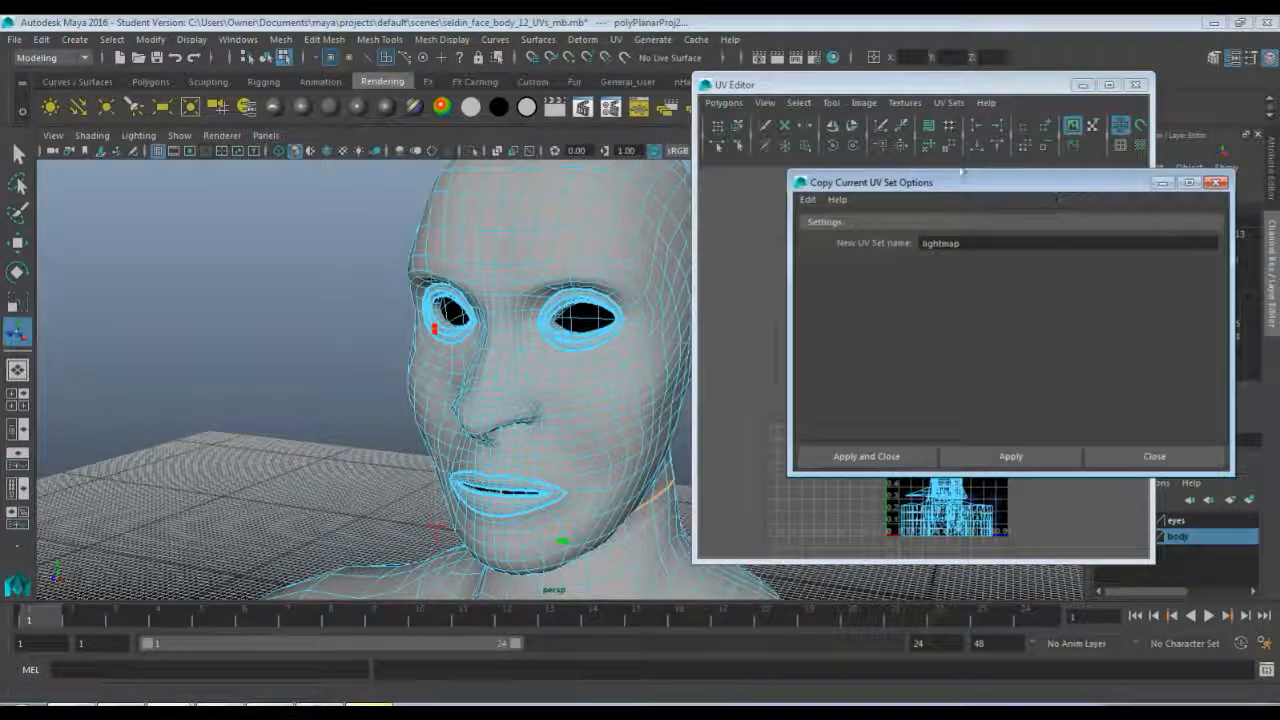
pyautogui.moveTo(877, 190); pyautogui.dragTo(829, 190)
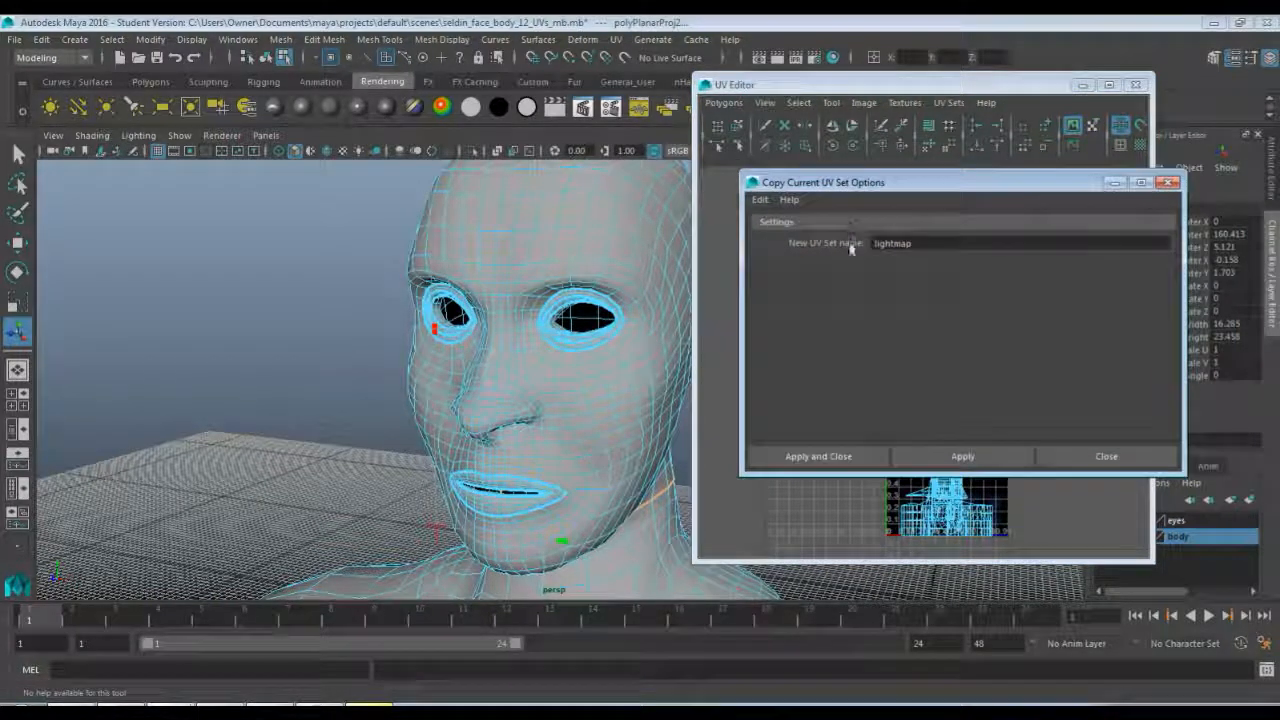
pyautogui.doubleClick(905, 245)
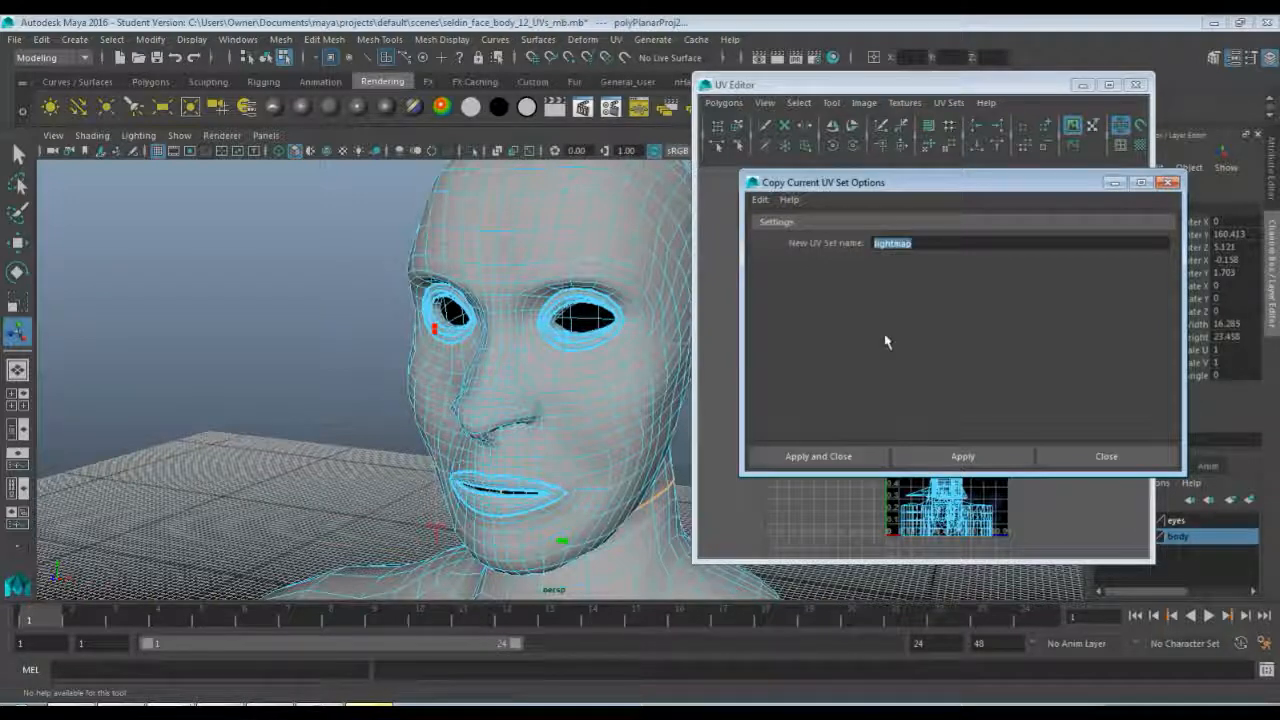
pyautogui.write('facial')
pyautogui.click(871, 457)
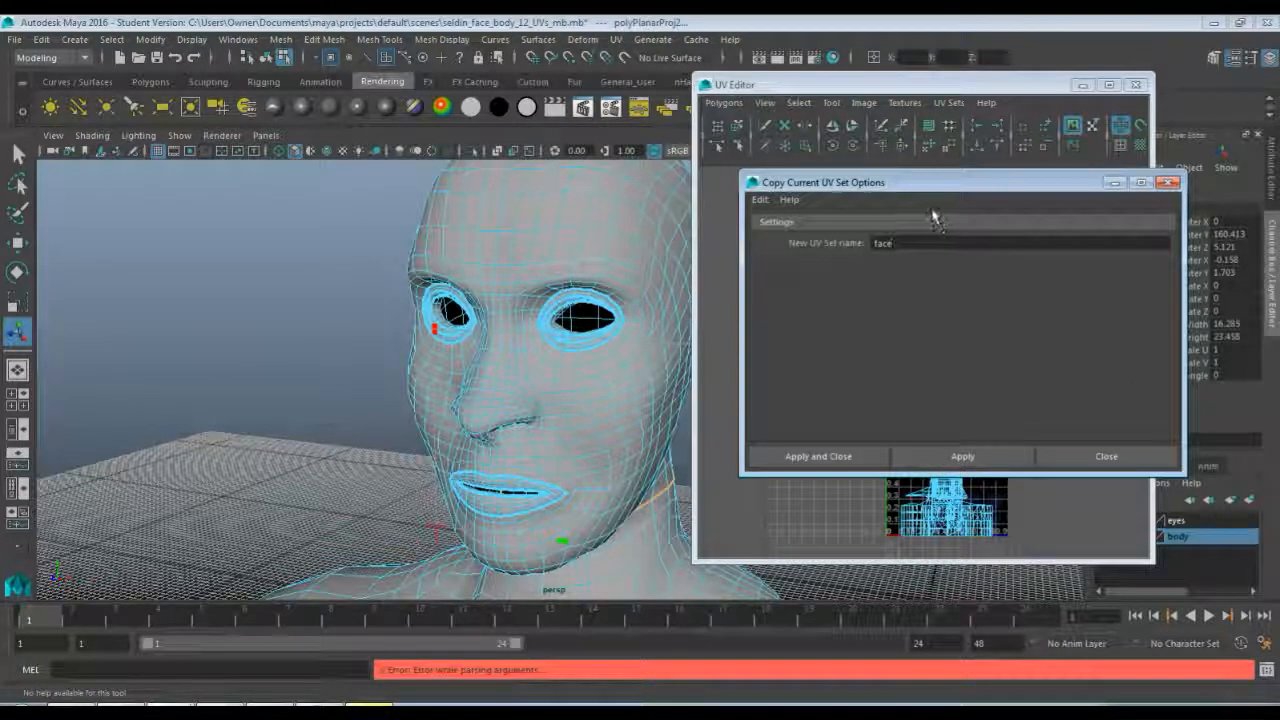
pyautogui.moveTo(908, 184); pyautogui.dragTo(898, 229)
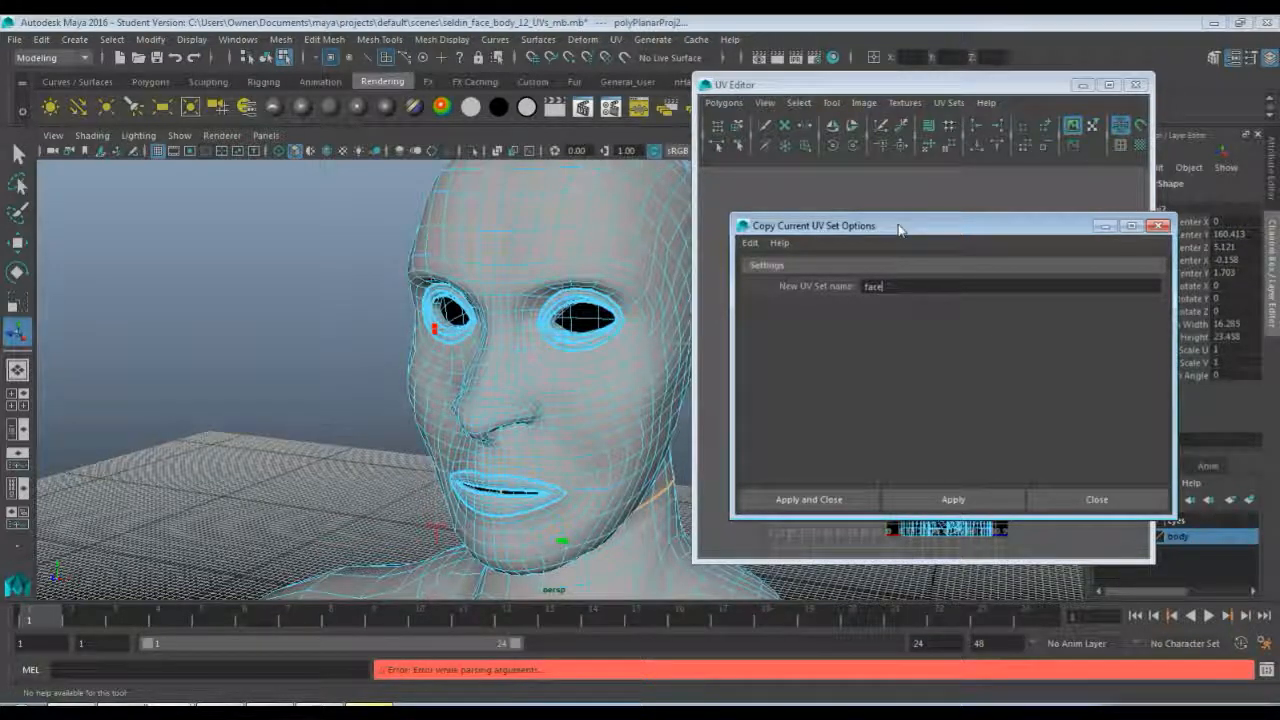
pyautogui.click(958, 500)
pyautogui.click(1072, 500)
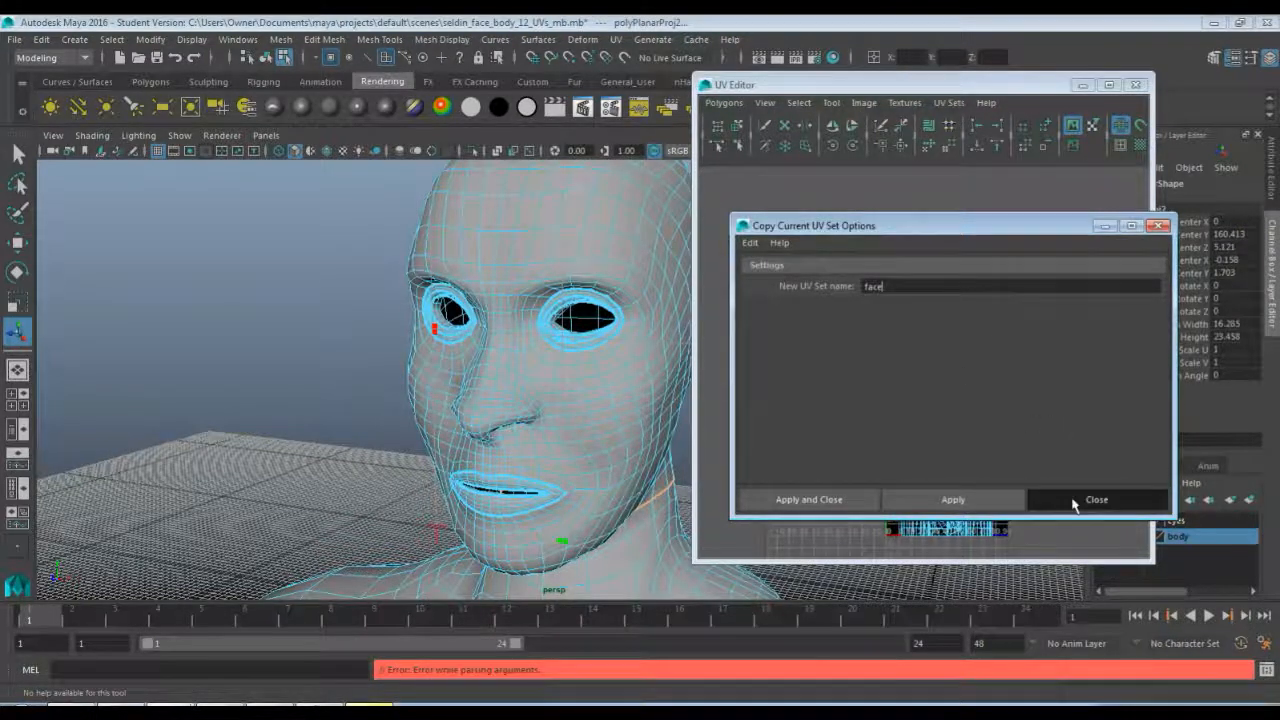
# - Select all UVs of the head shell and copy them into a new UV set named face
pyautogui.moveTo(894, 288); pyautogui.dragTo(1040, 315, button='right')
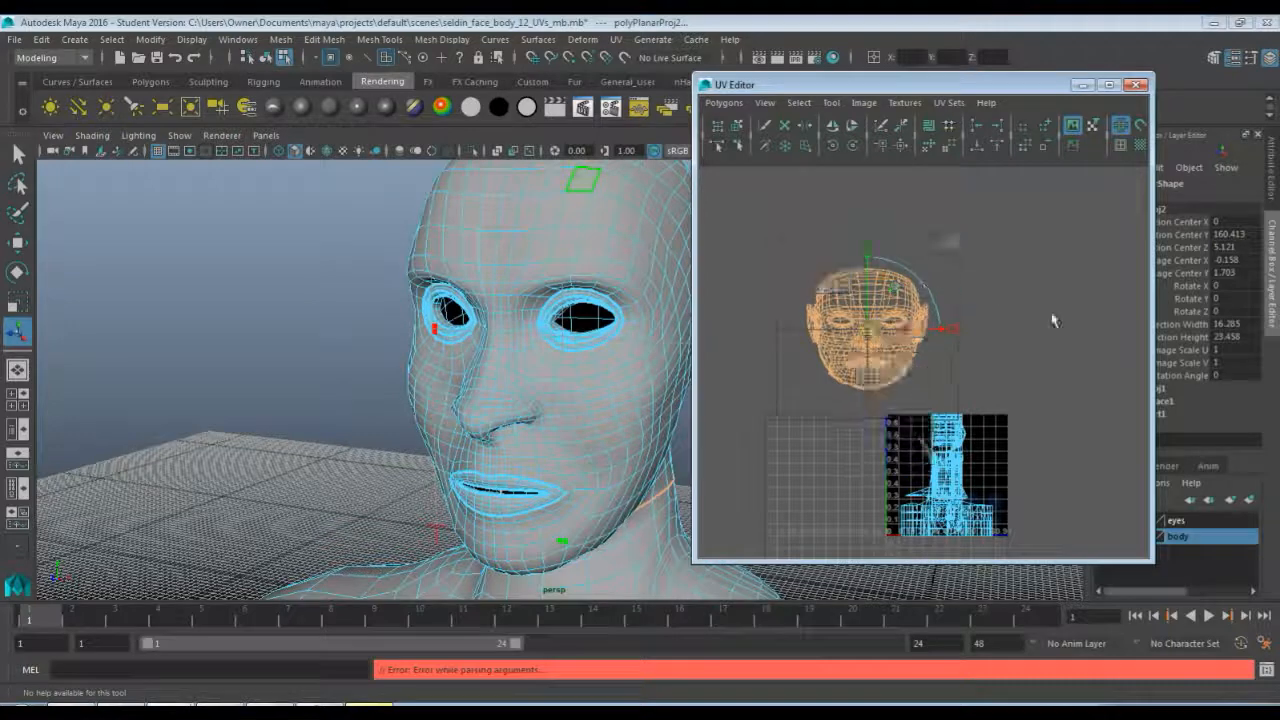
pyautogui.moveTo(797, 202); pyautogui.dragTo(943, 402)
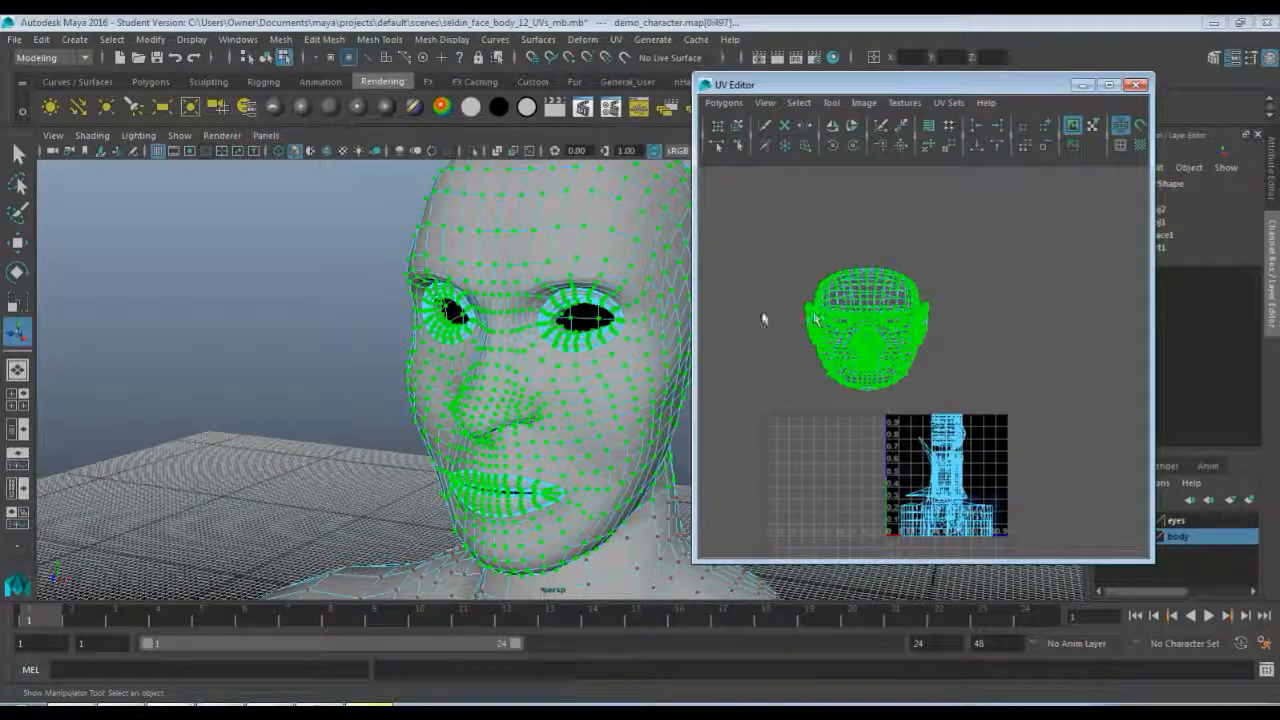
pyautogui.click(723, 102)
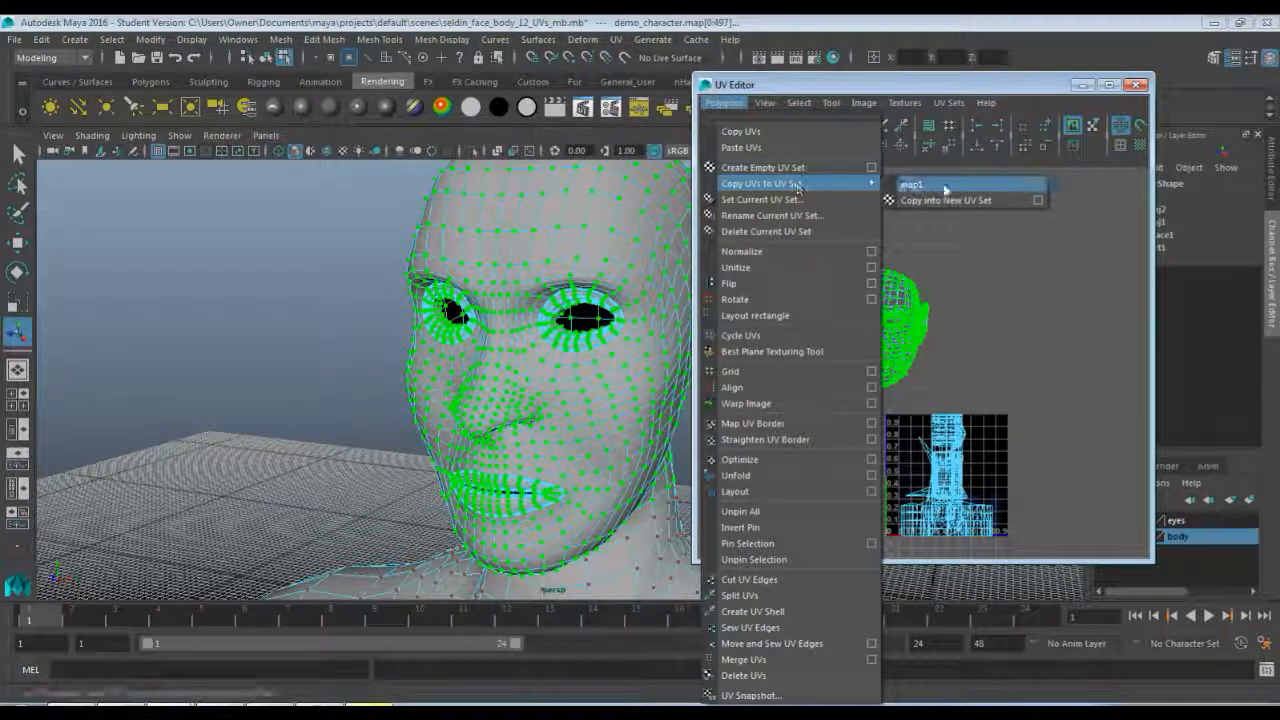
pyautogui.click(1037, 202)
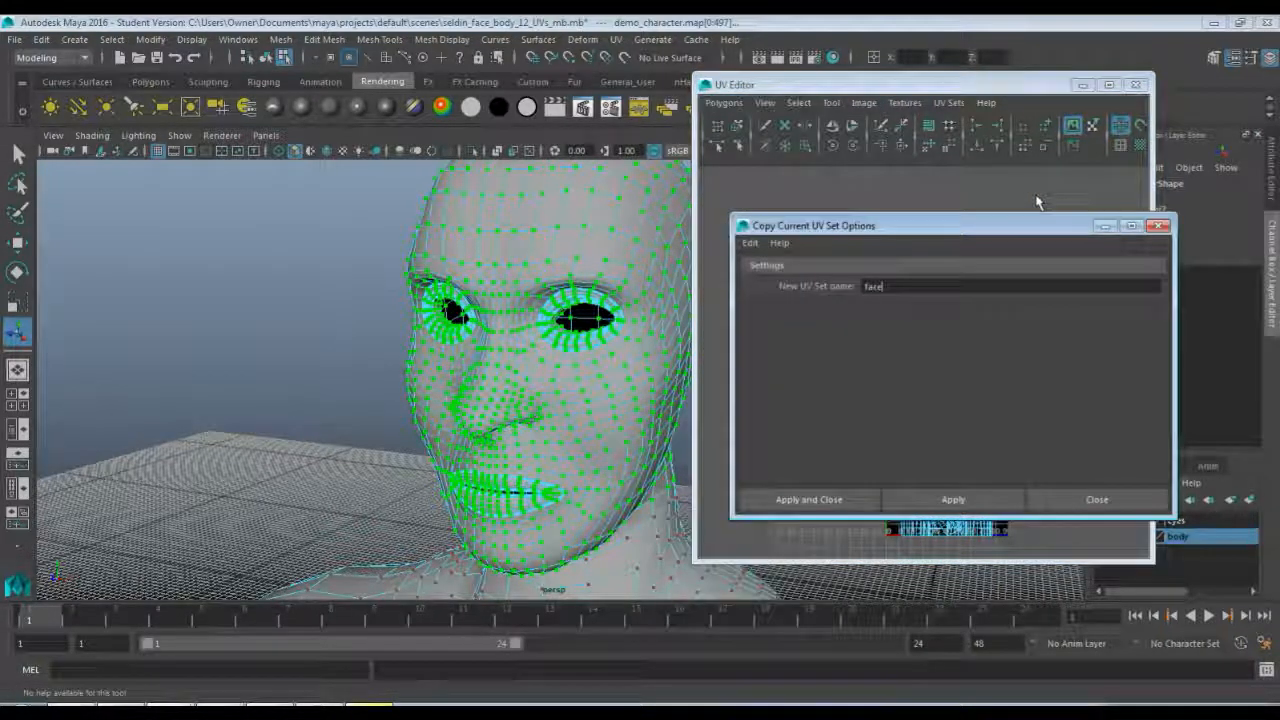
pyautogui.click(968, 503)
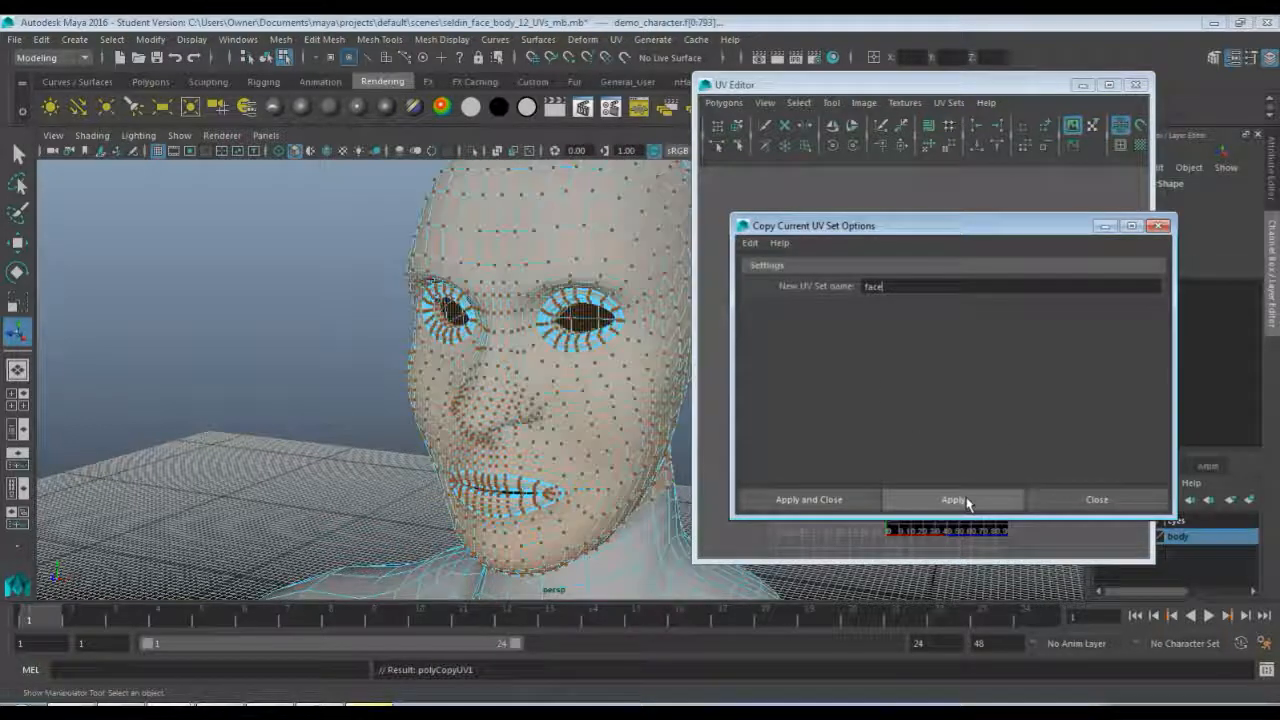
pyautogui.click(1103, 505)
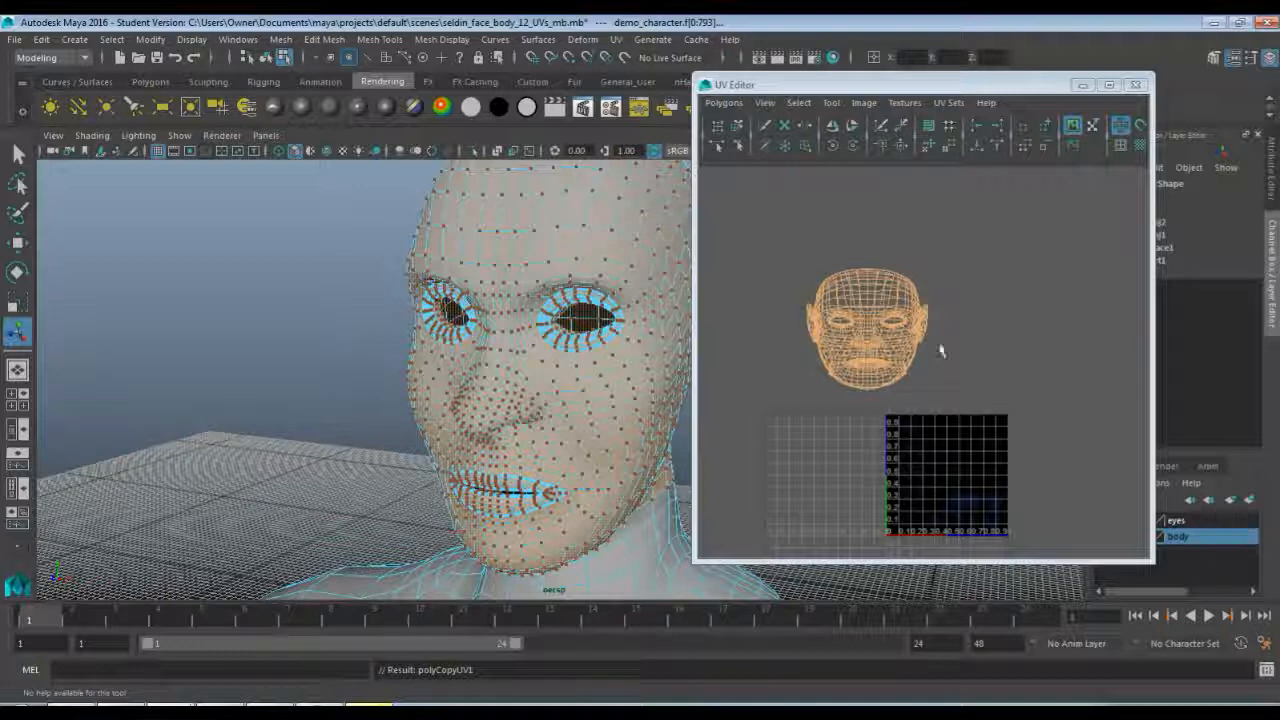
# - Compare the map1 and face UV sets by switching between them, and select the head UVs in face
pyautogui.keyDown('alt'); pyautogui.moveTo(977, 429); pyautogui.dragTo(942, 322, button='middle'); pyautogui.keyUp('alt')
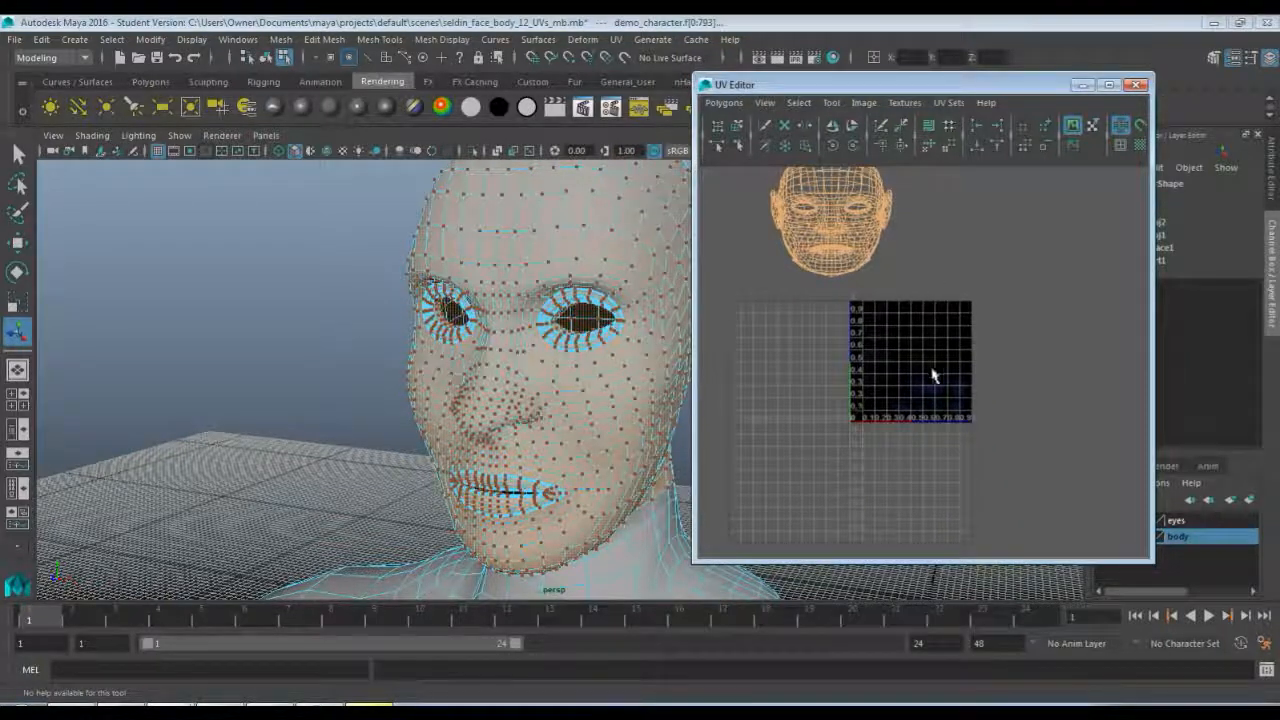
pyautogui.moveTo(949, 354); pyautogui.dragTo(1020, 546, button='right')
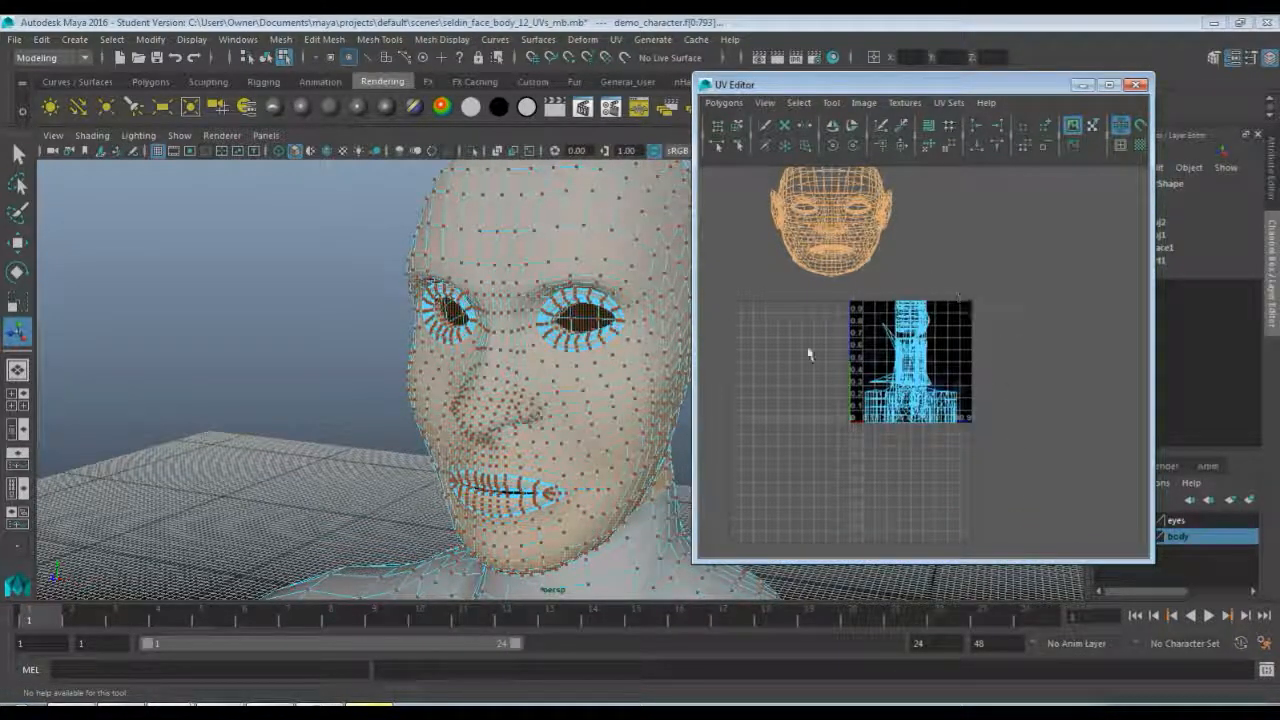
pyautogui.moveTo(950, 271); pyautogui.dragTo(1017, 463, button='right')
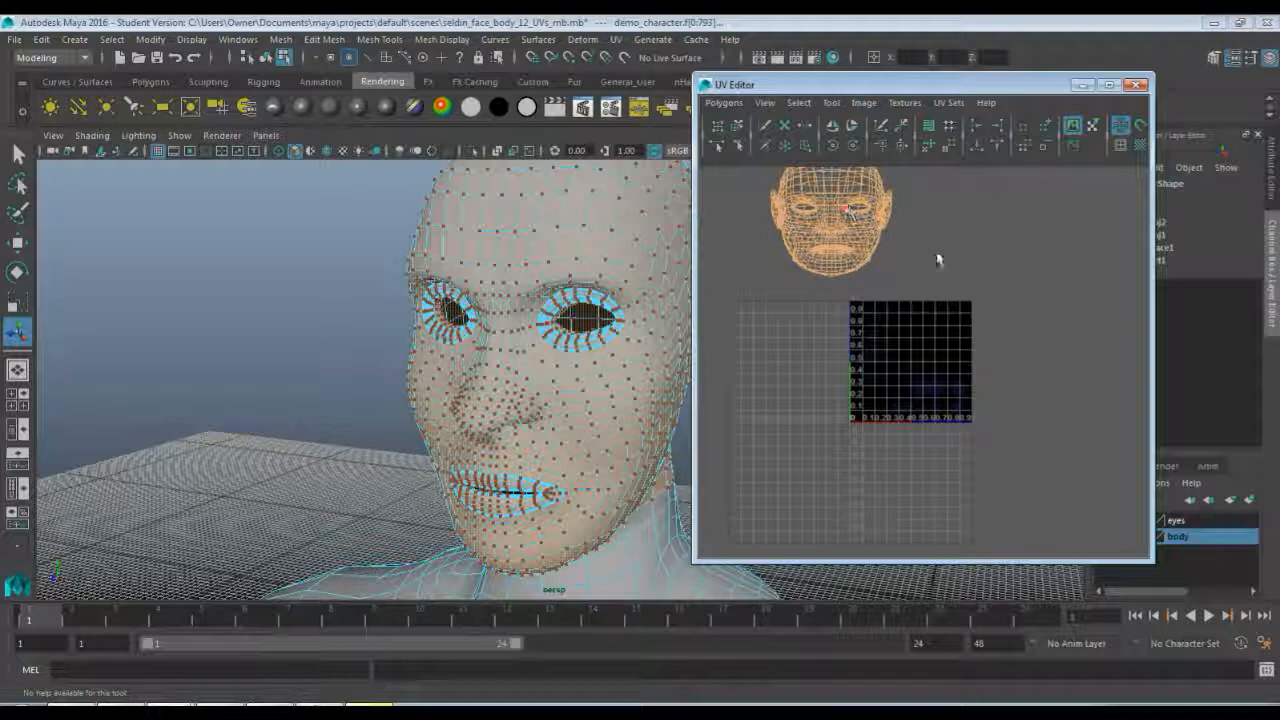
pyautogui.keyDown('alt'); pyautogui.moveTo(836, 180); pyautogui.dragTo(843, 249, button='middle'); pyautogui.keyUp('alt')
pyautogui.hotkey('ctrl', 'F12')
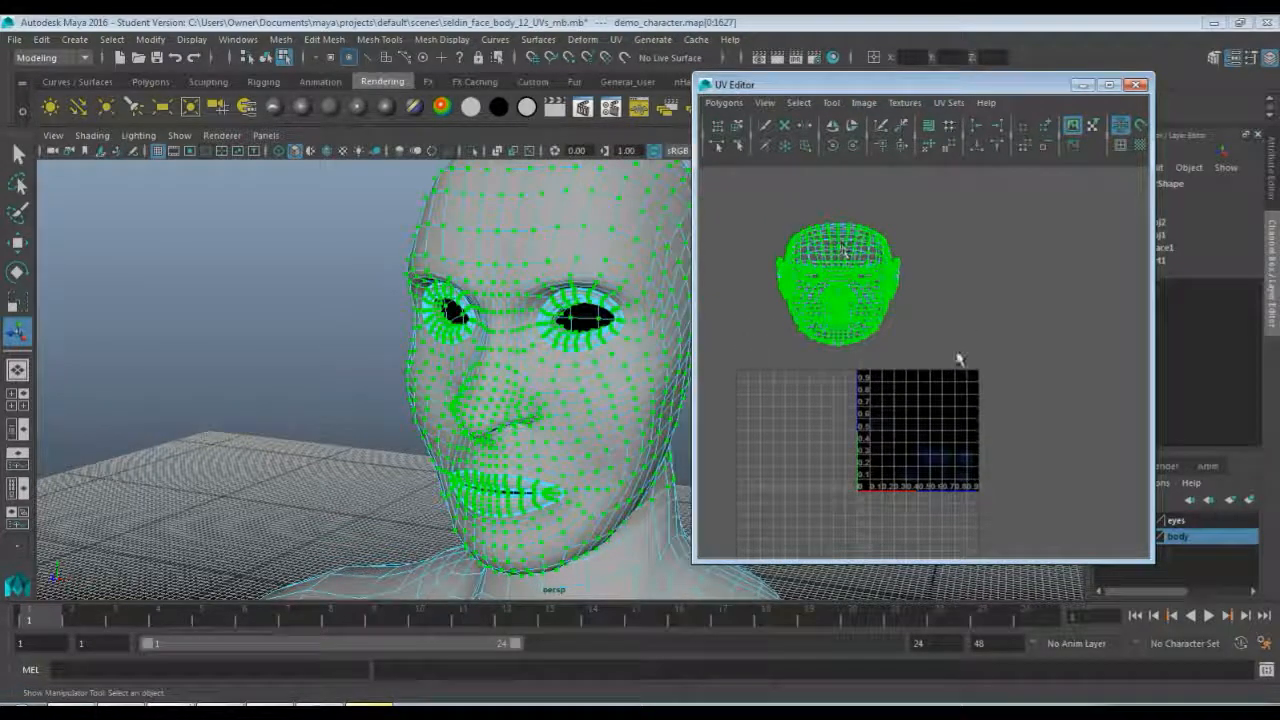
# - Switch to the map1 UV set, select the head shell's UVs and delete them from that set
pyautogui.moveTo(956, 343); pyautogui.dragTo(1022, 526, button='right')
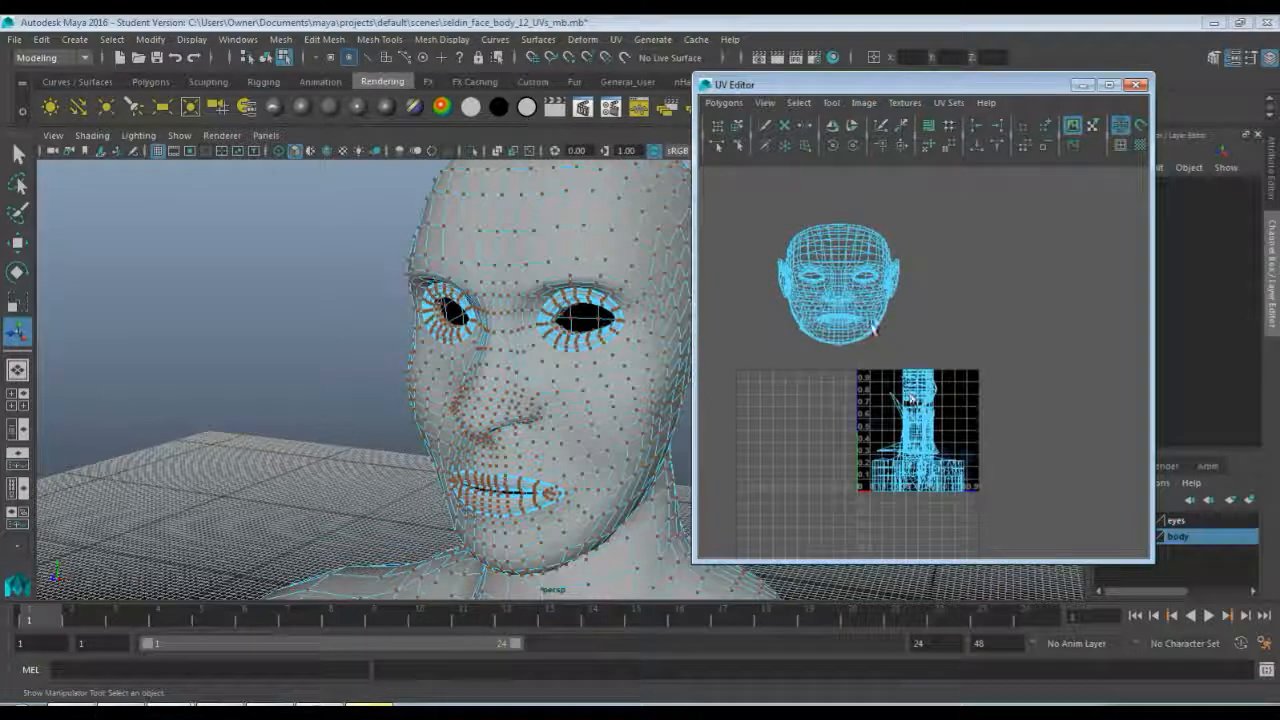
pyautogui.click(800, 243)
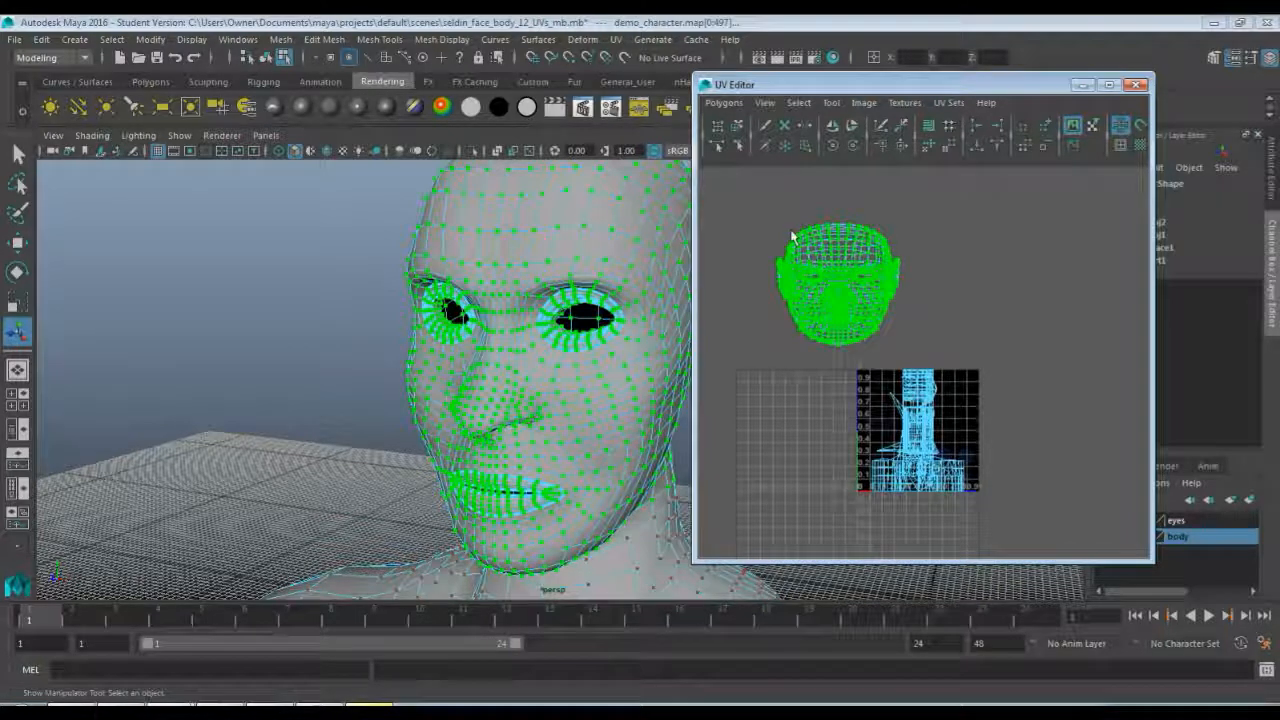
pyautogui.click(716, 103)
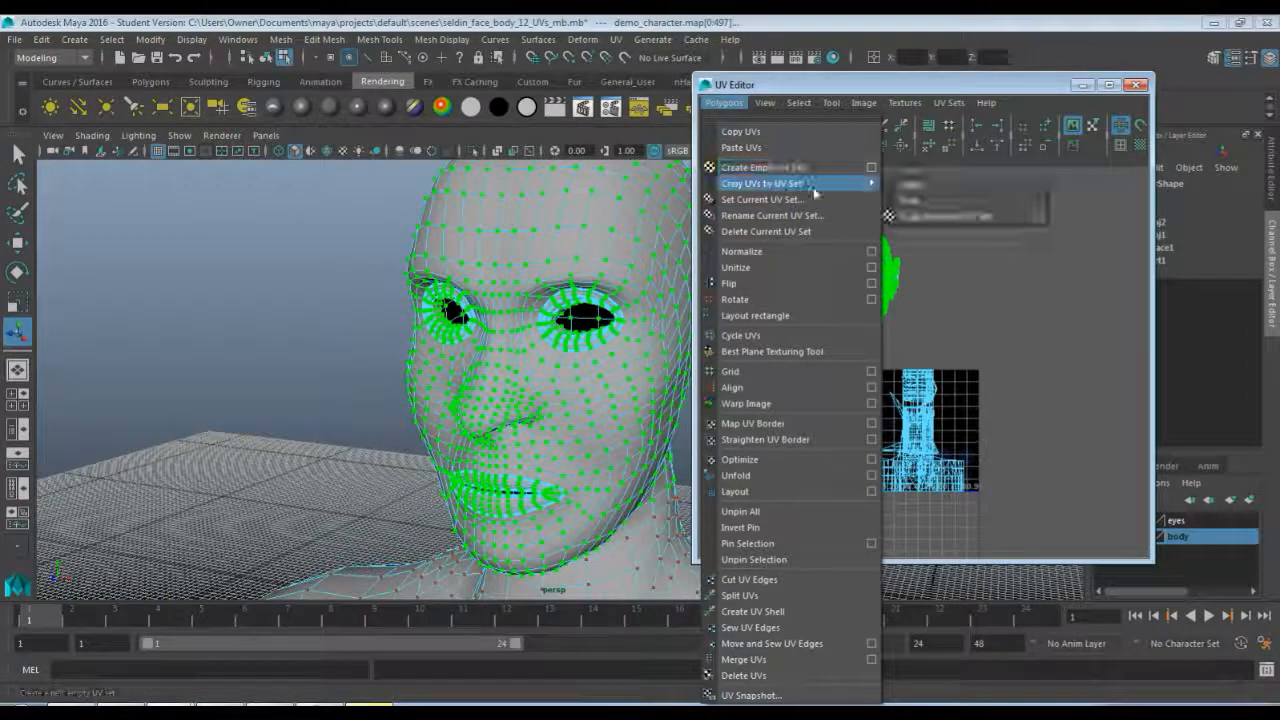
pyautogui.click(776, 678)
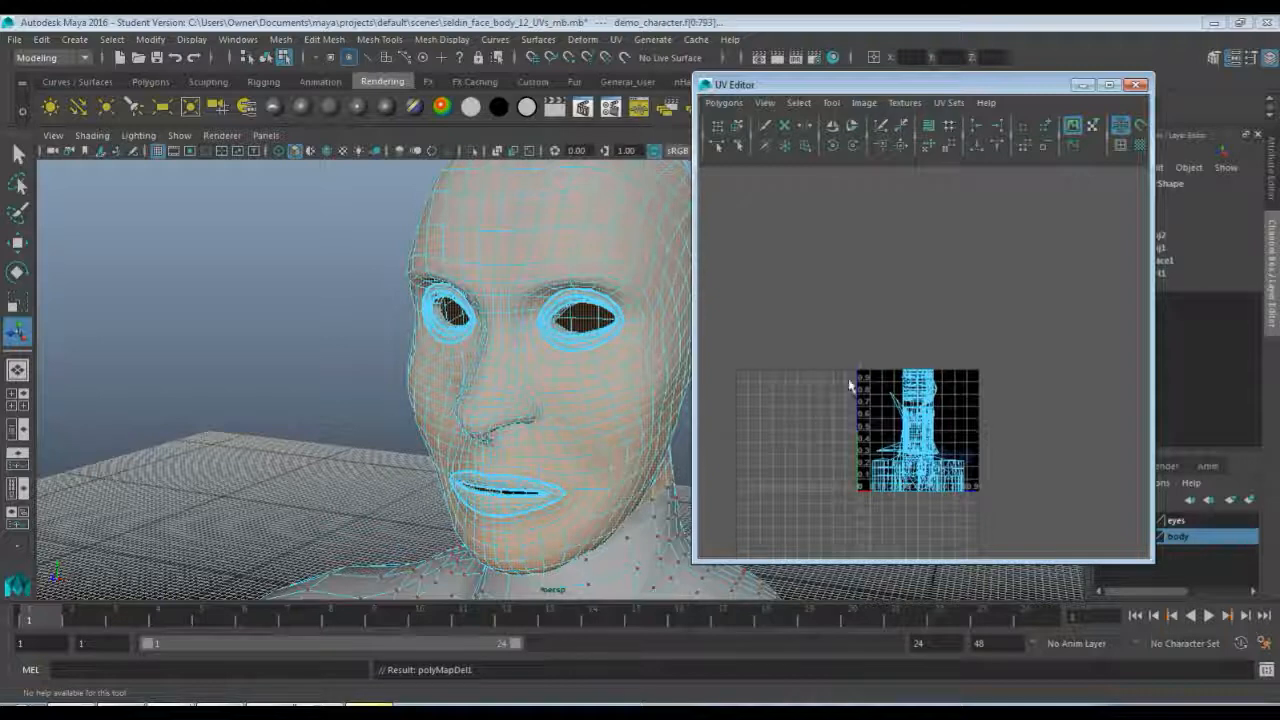
# - Switch back to the face UV set and check the head UVs stored in it
pyautogui.moveTo(908, 331); pyautogui.dragTo(975, 514, button='right')
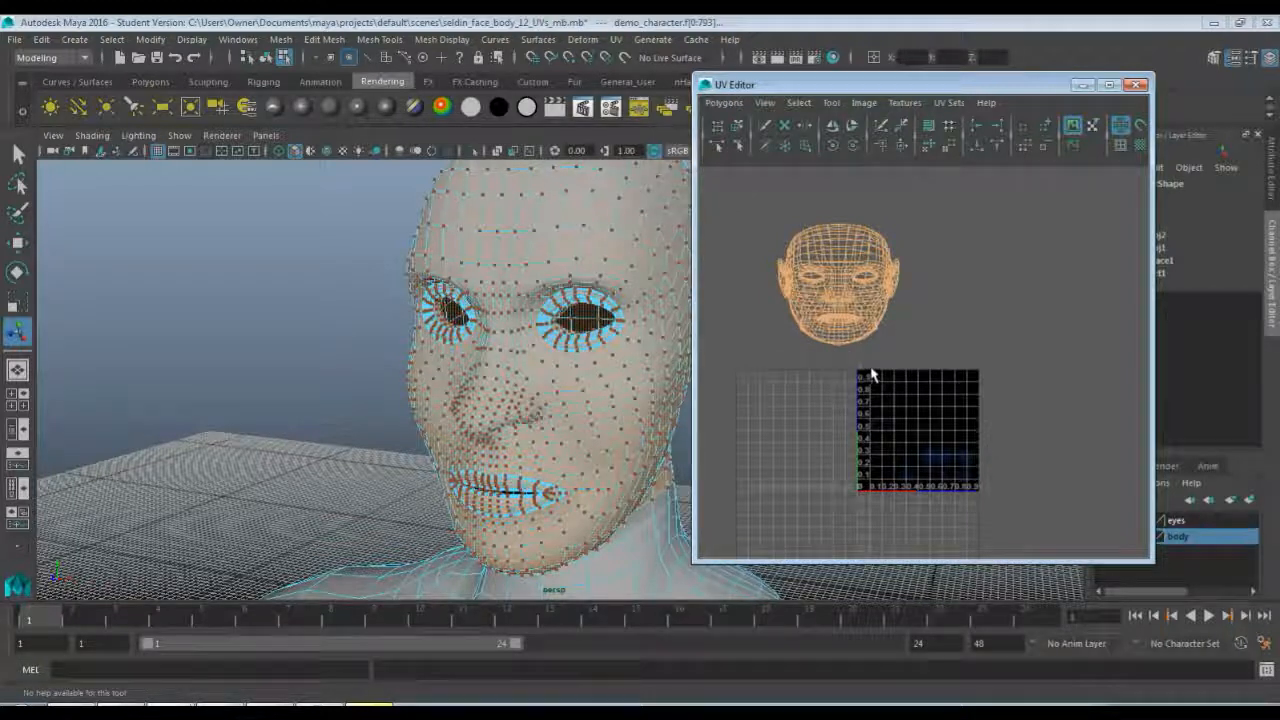
pyautogui.moveTo(863, 371)
pyautogui.keyDown('alt'); pyautogui.mouseDown(button='middle')
pyautogui.moveTo(856, 337)
pyautogui.moveTo(885, 372)
pyautogui.mouseUp(button='middle'); pyautogui.keyUp('alt')
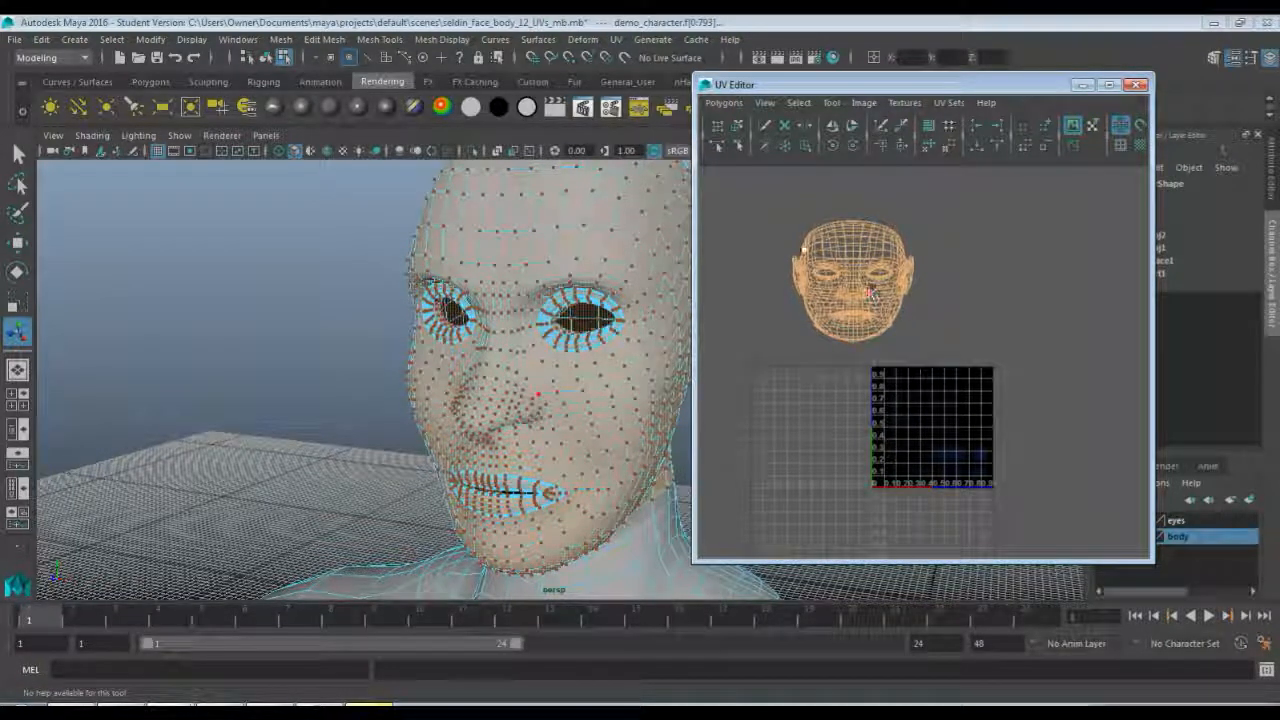
pyautogui.hotkey('ctrl', 'F12')
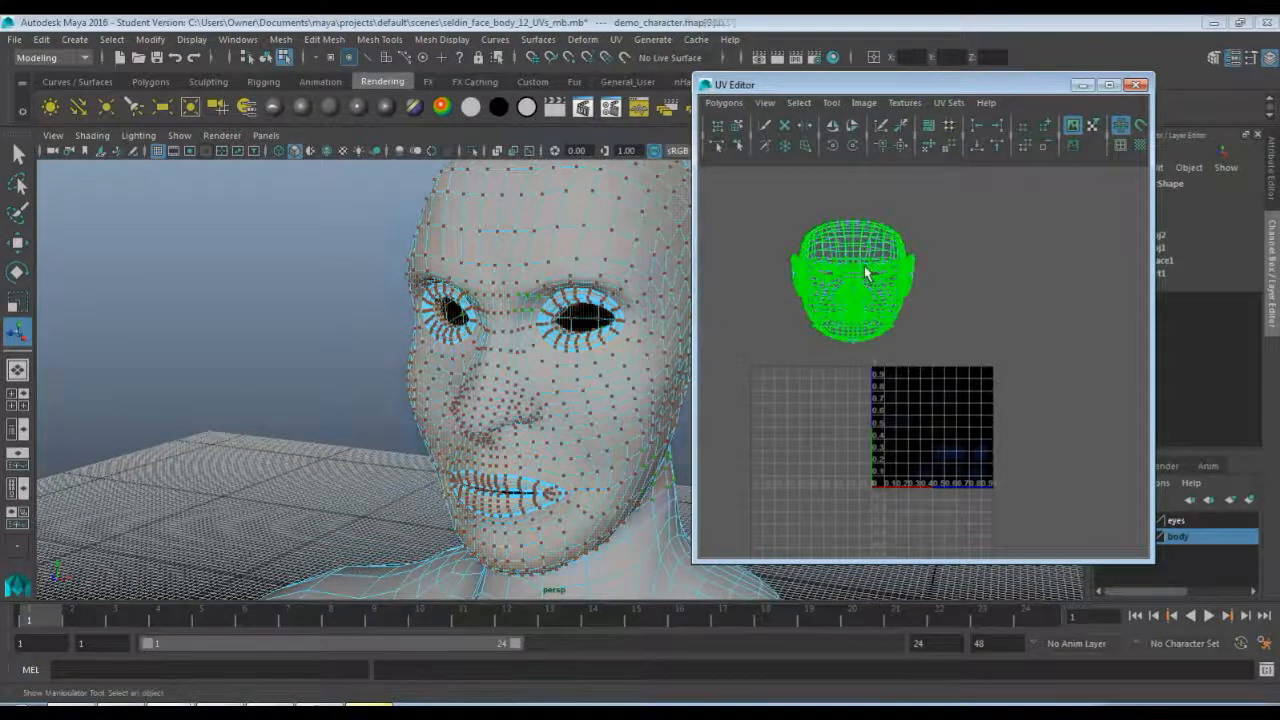
pyautogui.click(943, 357)
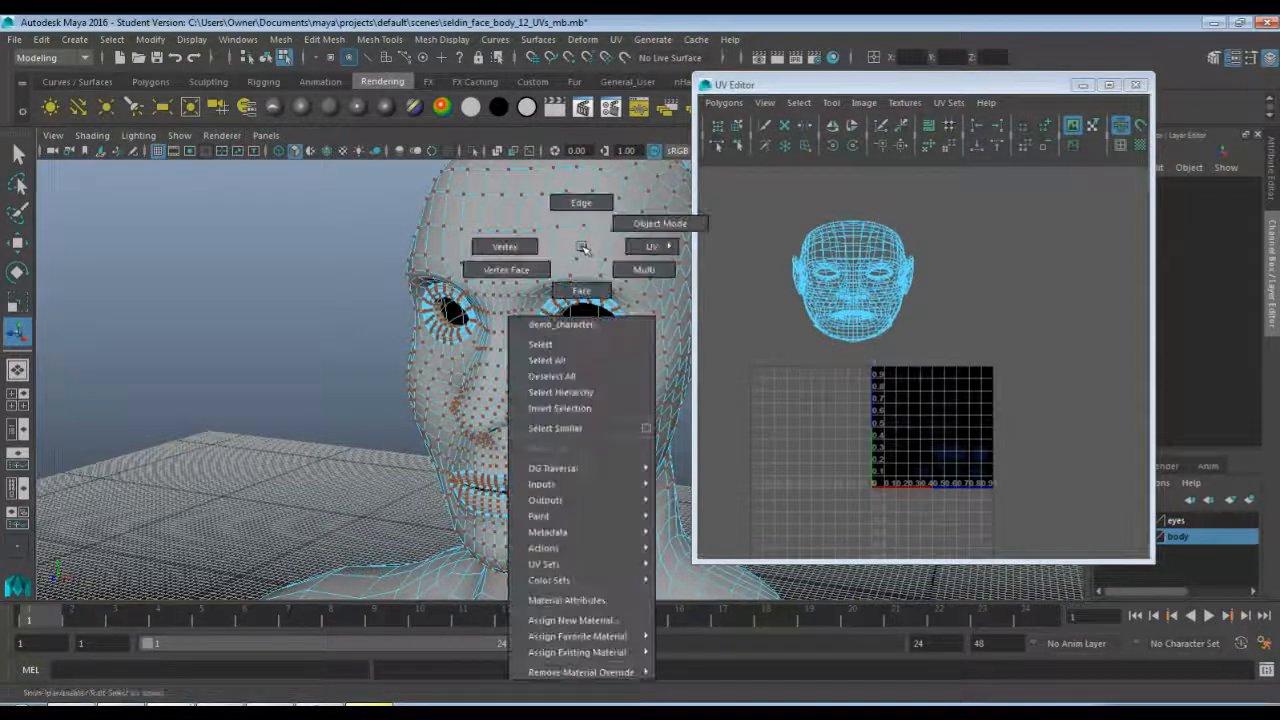
# - Return the character to object mode and move the UV Editor window aside to uncover the side of the head
pyautogui.rightClick(583, 247)
pyautogui.click(660, 223)
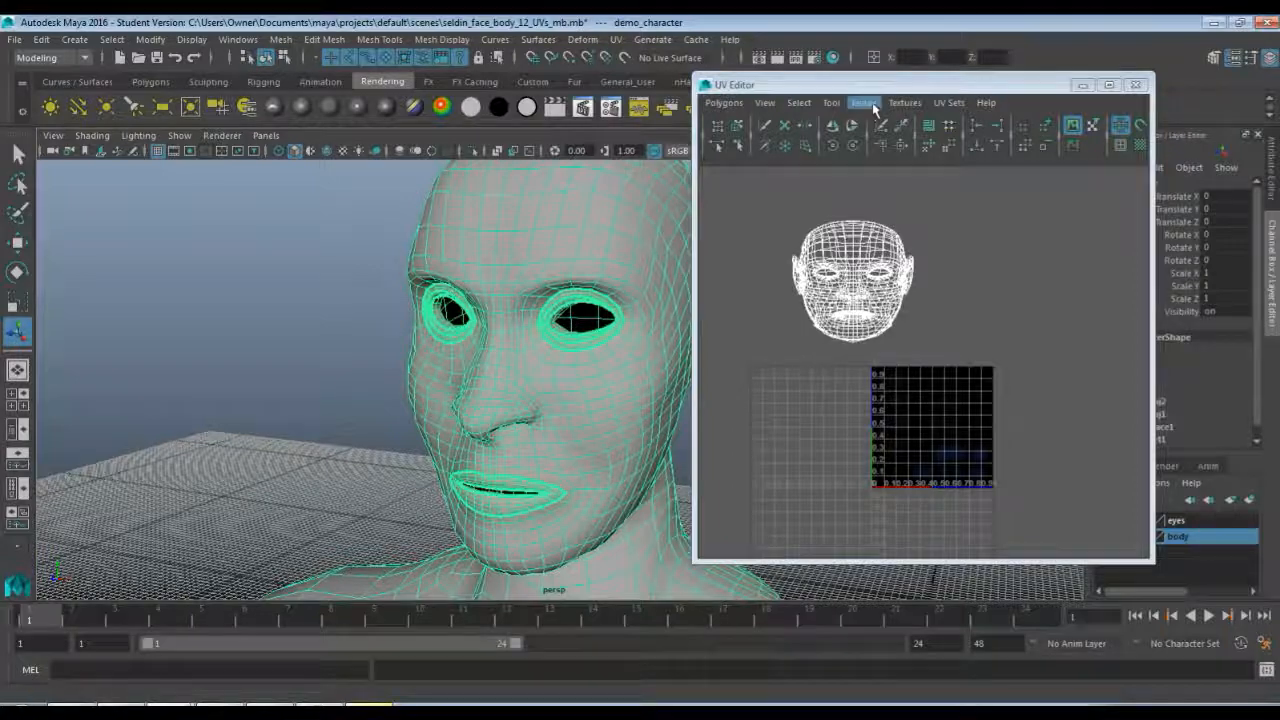
pyautogui.moveTo(866, 89); pyautogui.dragTo(1025, 105)
pyautogui.keyDown('alt'); pyautogui.moveTo(648, 314); pyautogui.dragTo(600, 307); pyautogui.keyUp('alt')
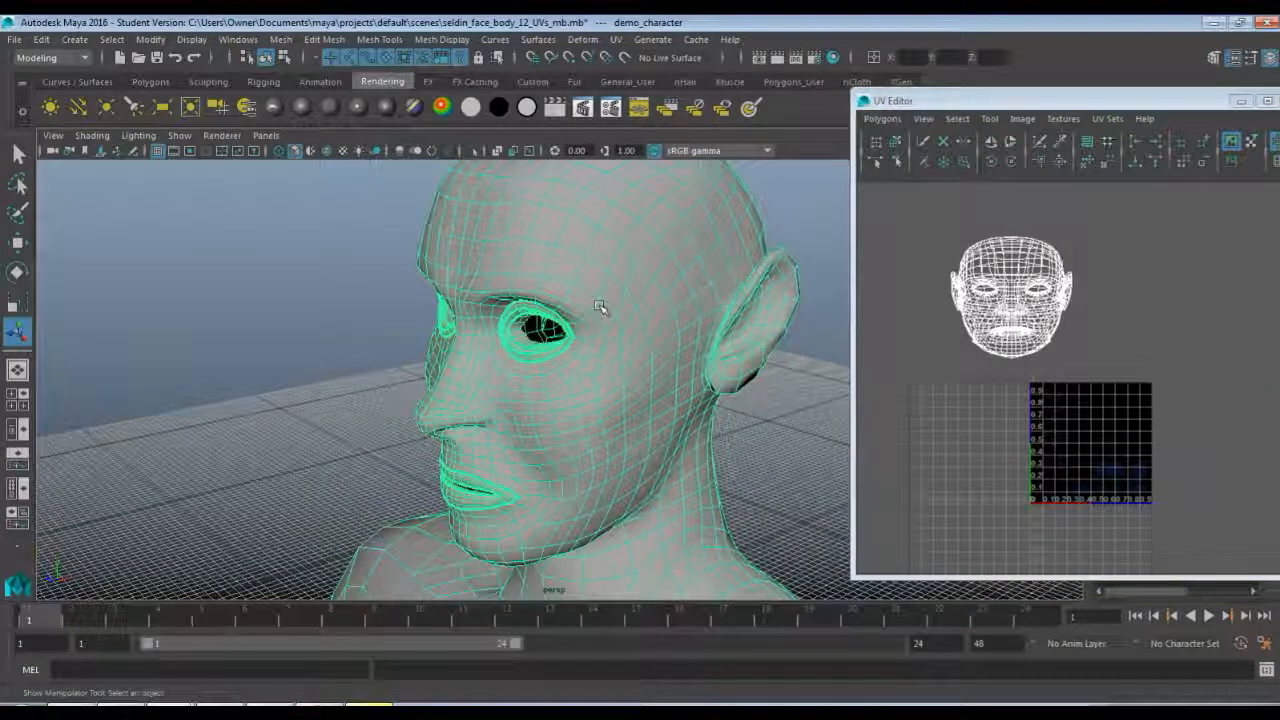
# - Switch to edge selection and select a single edge on the side of the head
pyautogui.press('F11')
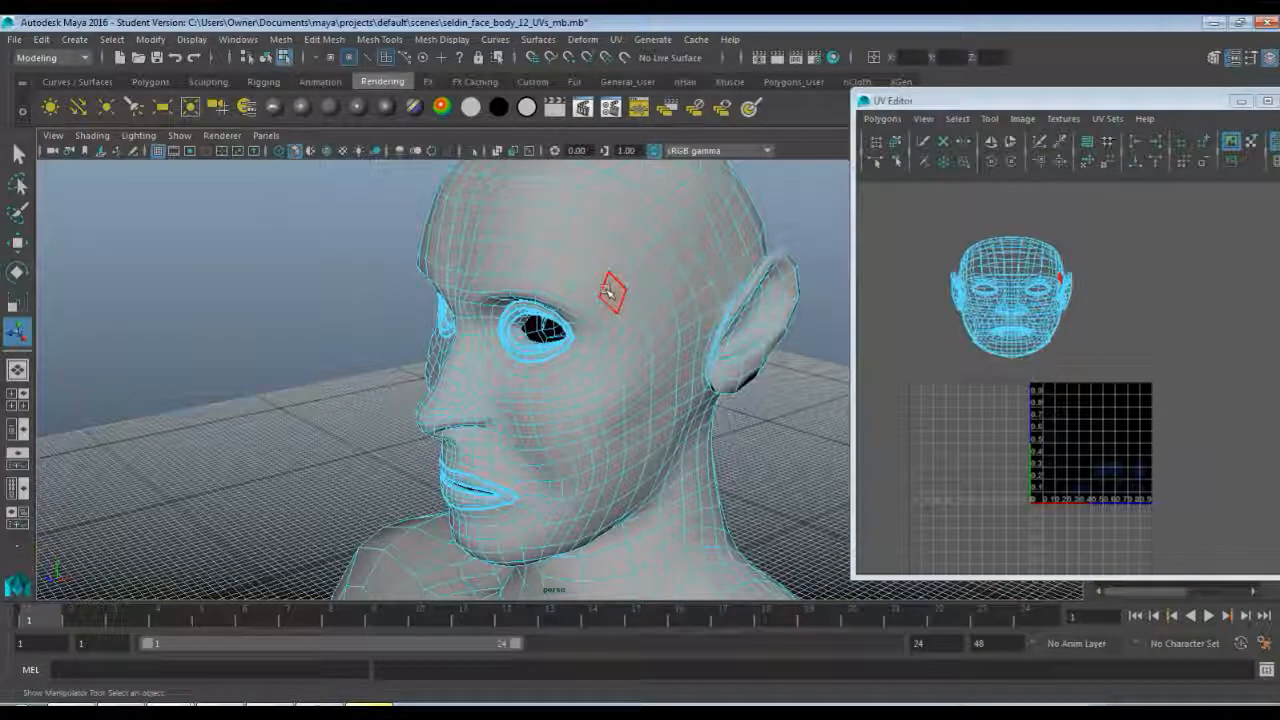
pyautogui.press('F10')
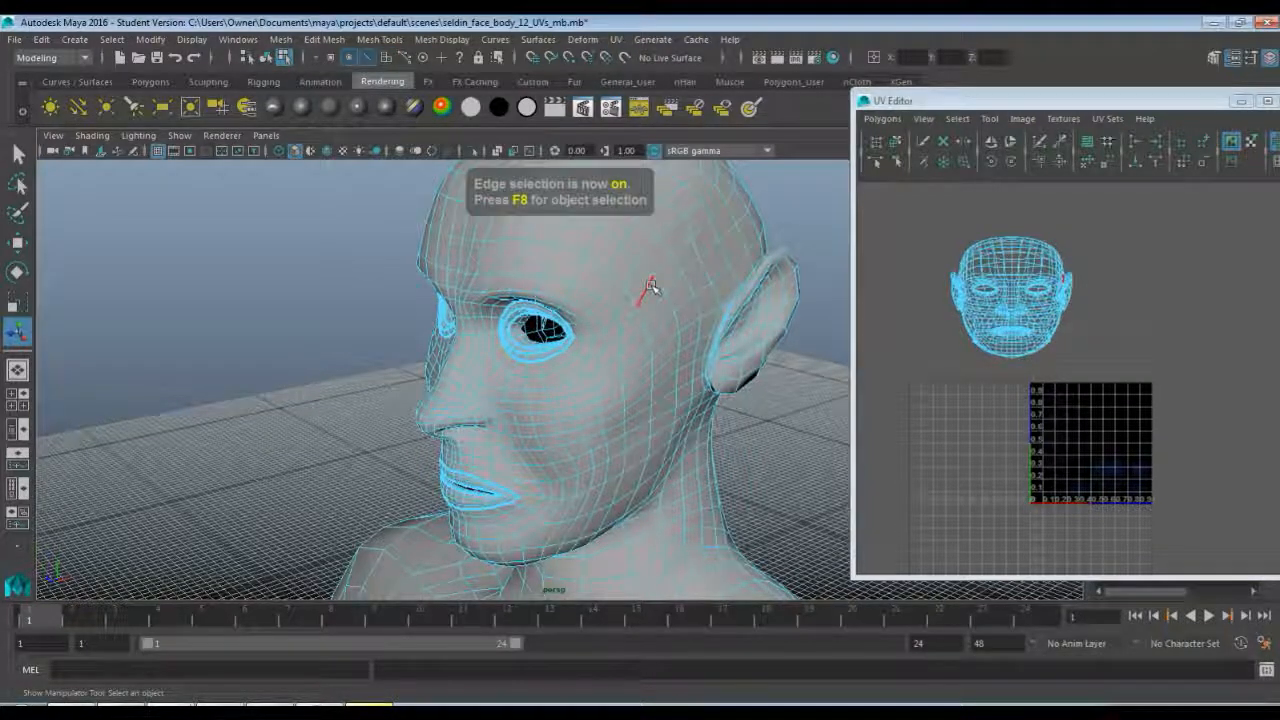
pyautogui.keyDown('alt'); pyautogui.moveTo(634, 277); pyautogui.dragTo(600, 294); pyautogui.keyUp('alt')
pyautogui.scroll(5, 602, 320)
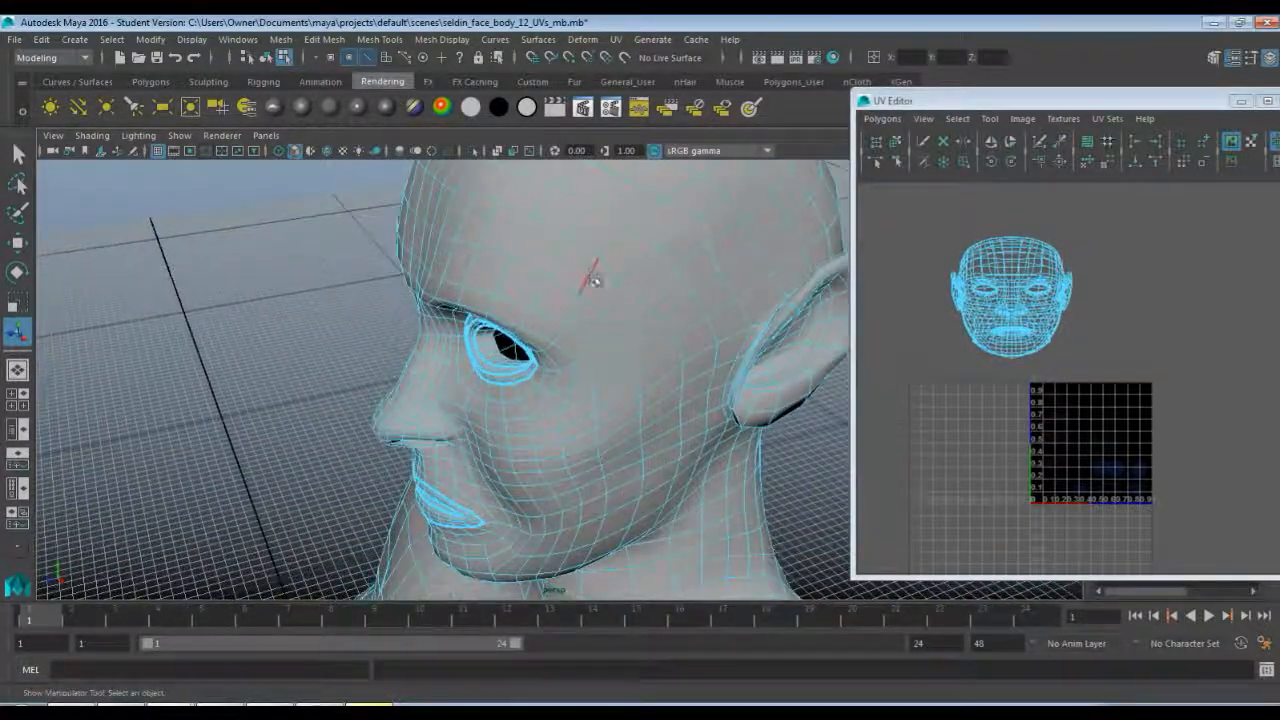
pyautogui.scroll(3, 567, 342)
pyautogui.keyDown('alt'); pyautogui.moveTo(567, 342); pyautogui.dragTo(528, 317); pyautogui.keyUp('alt')
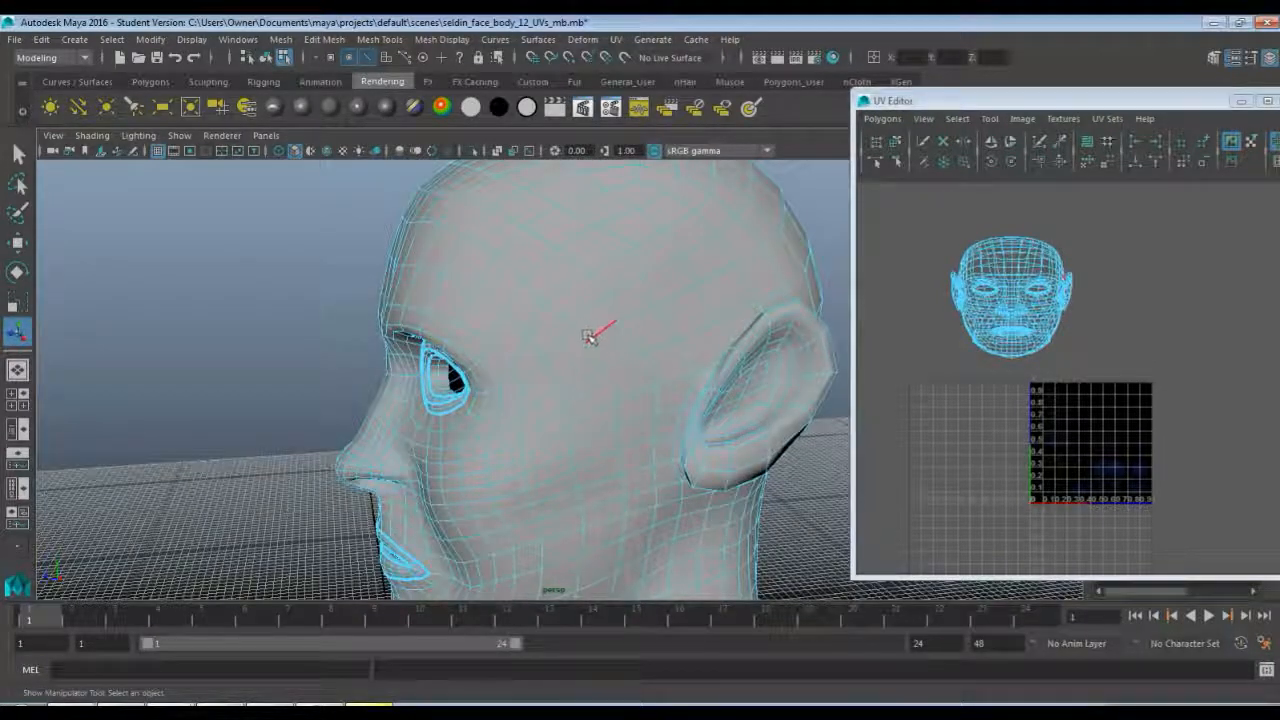
pyautogui.click(621, 460)
pyautogui.keyDown('alt'); pyautogui.moveTo(621, 460); pyautogui.dragTo(595, 428); pyautogui.keyUp('alt')
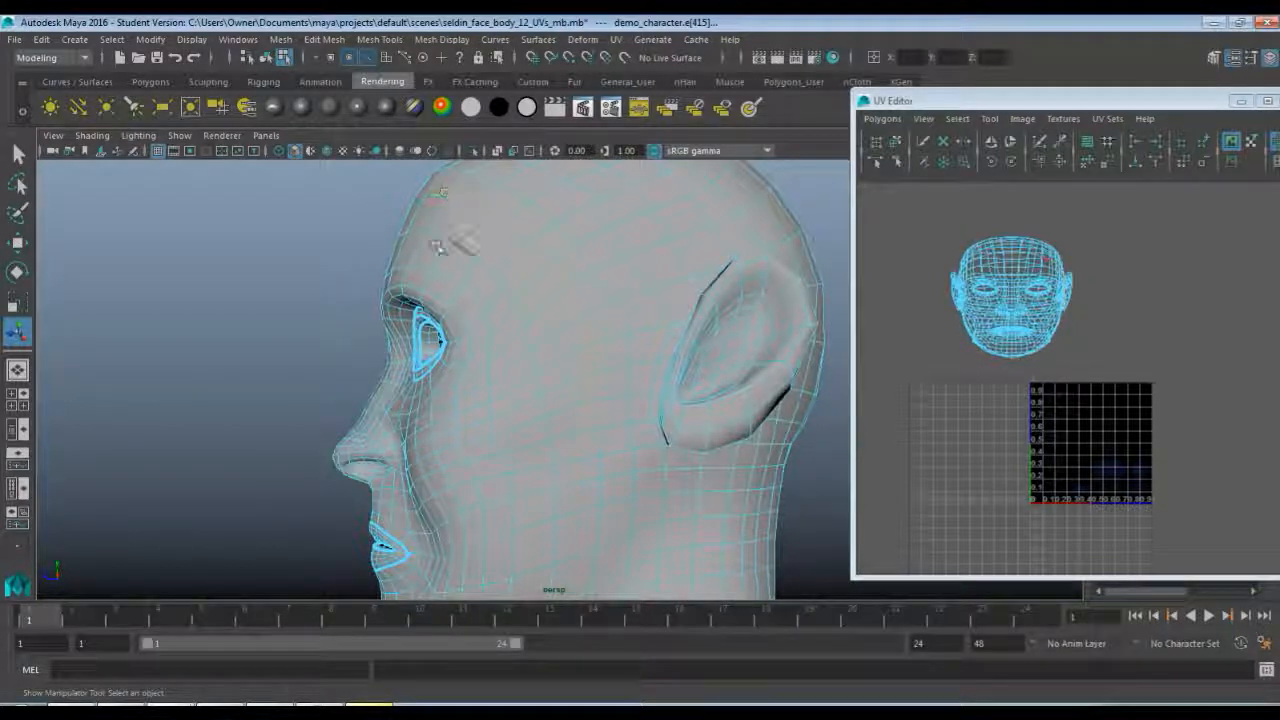
# - Show the Move Tool's settings and set its symmetry to Object X
pyautogui.keyDown('alt'); pyautogui.moveTo(362, 245); pyautogui.dragTo(530, 275); pyautogui.keyUp('alt')
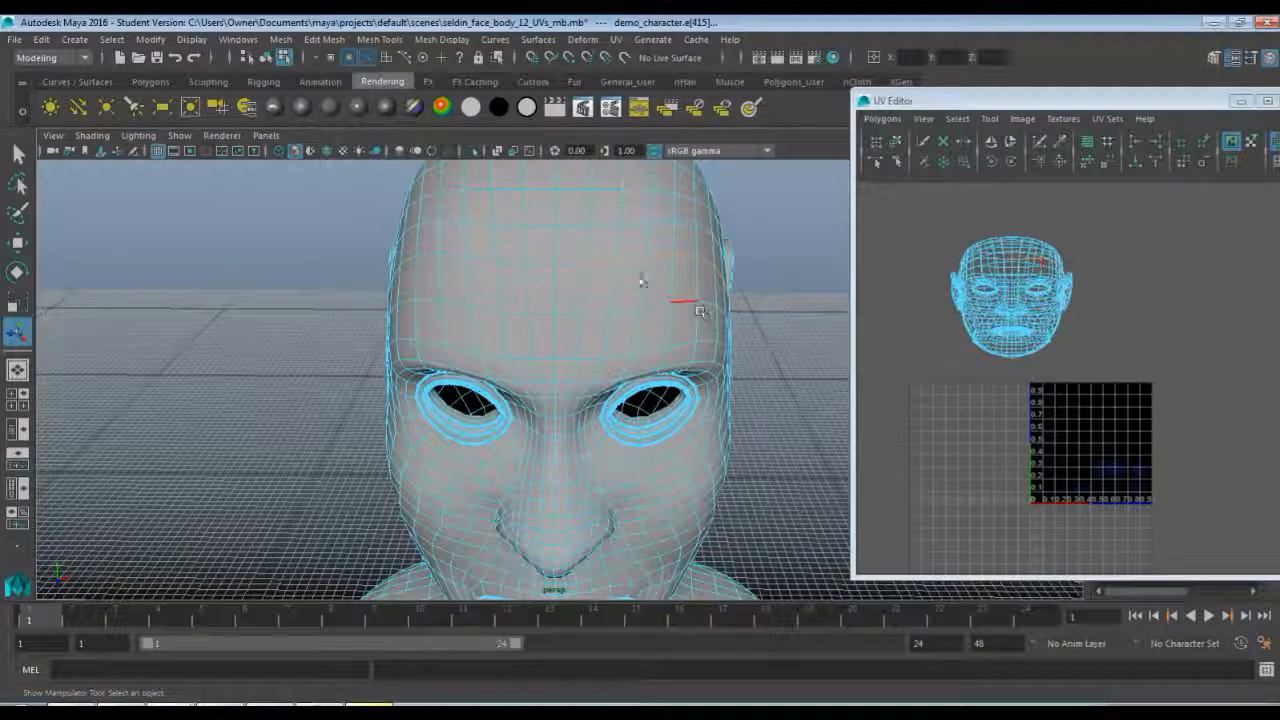
pyautogui.keyDown('alt'); pyautogui.moveTo(602, 345); pyautogui.dragTo(549, 440); pyautogui.keyUp('alt')
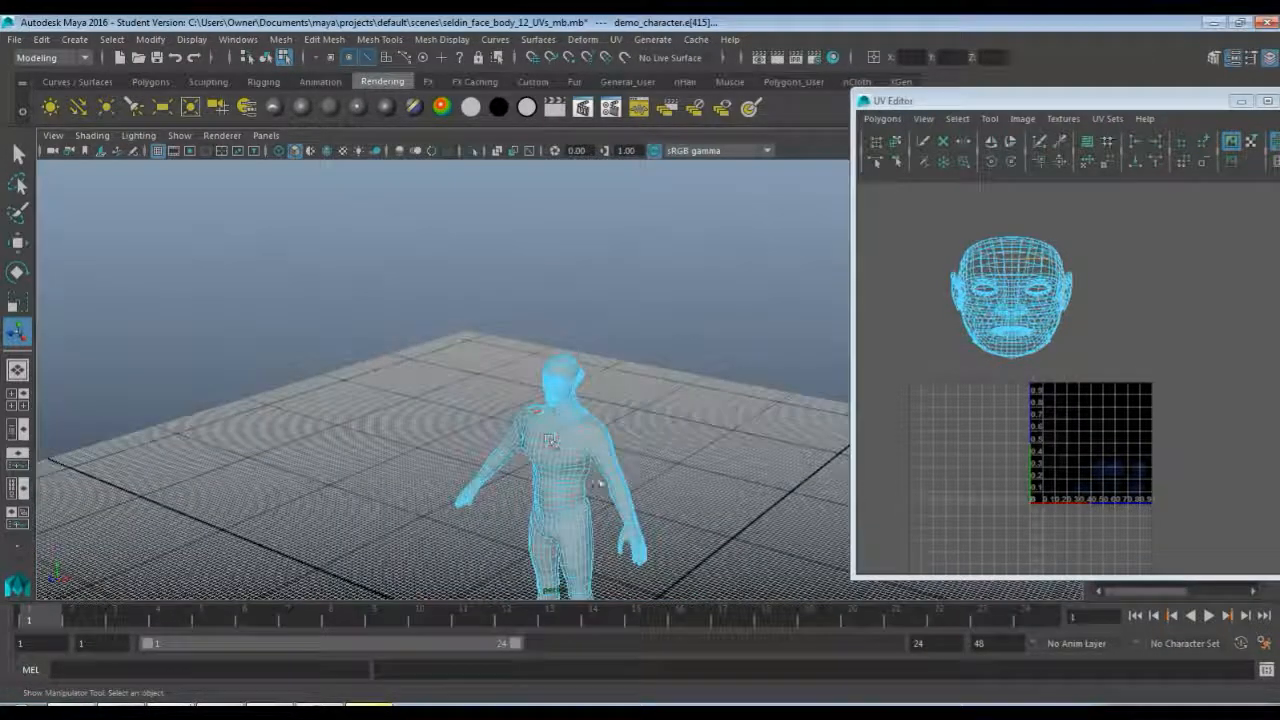
pyautogui.scroll(-2, 540, 585)
pyautogui.scroll(10, 556, 513)
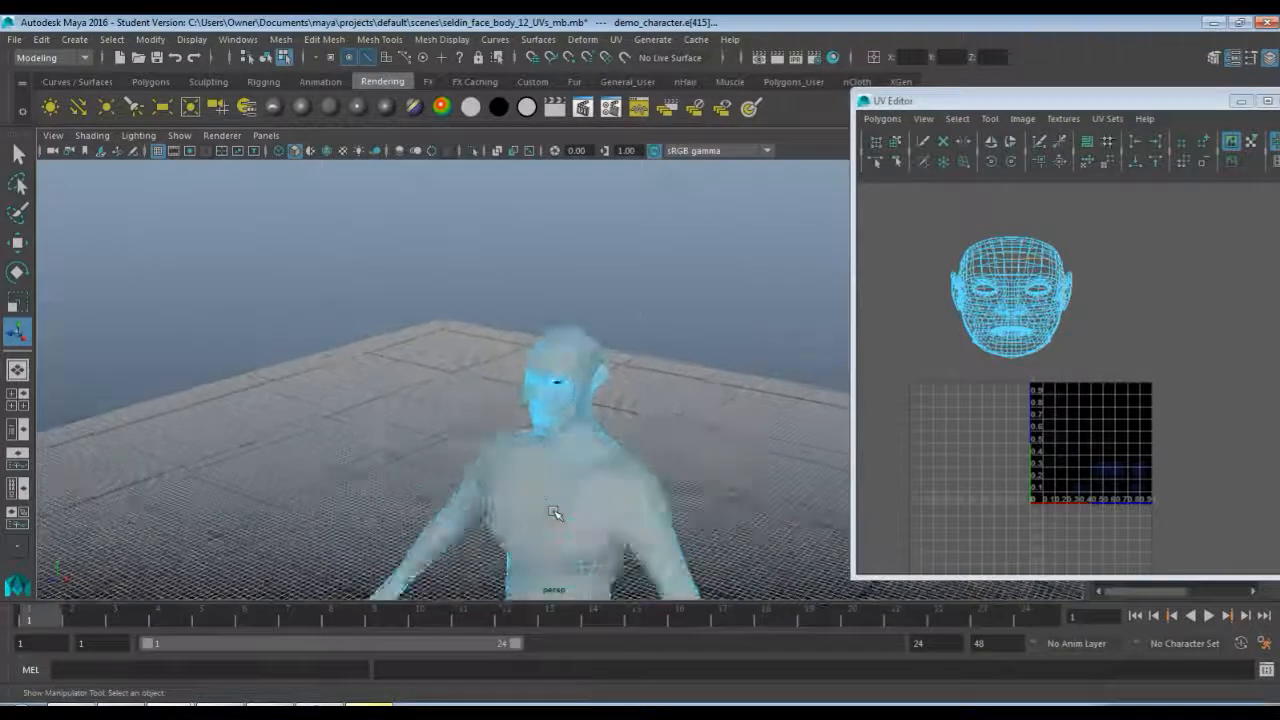
pyautogui.scroll(5, 558, 516)
pyautogui.keyDown('alt'); pyautogui.moveTo(560, 520); pyautogui.dragTo(593, 414); pyautogui.keyUp('alt')
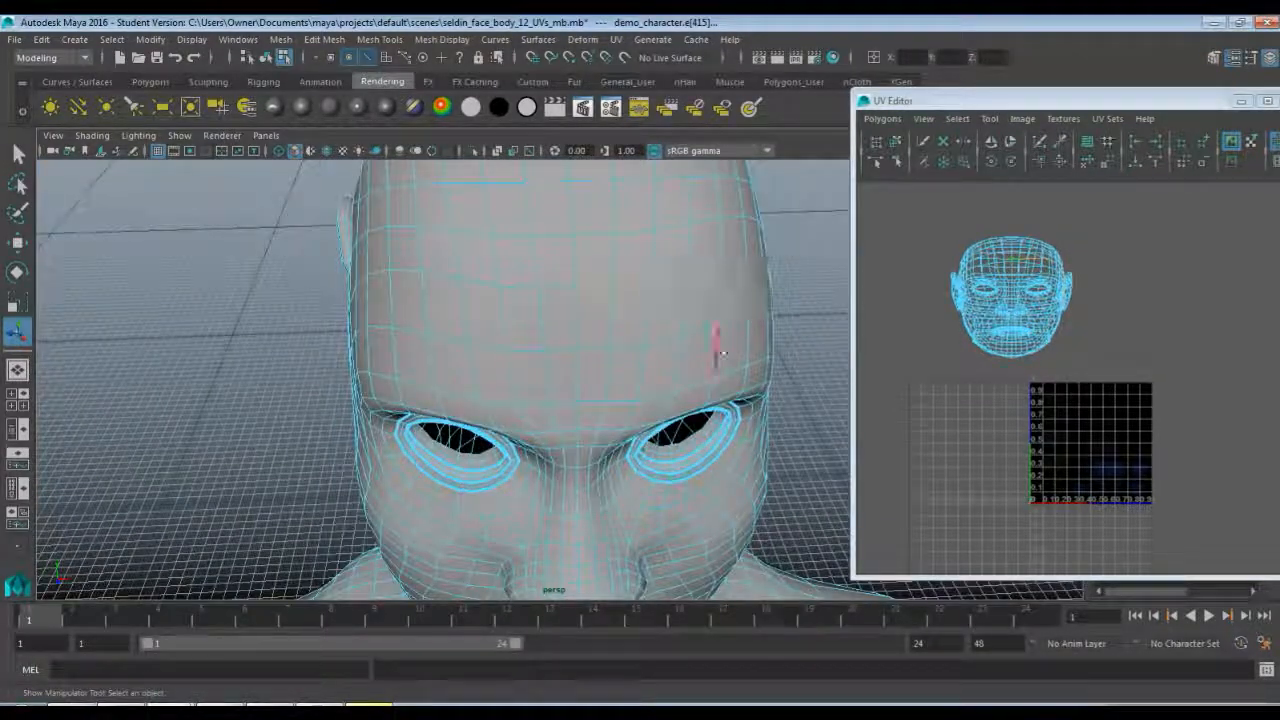
pyautogui.click(1249, 58)
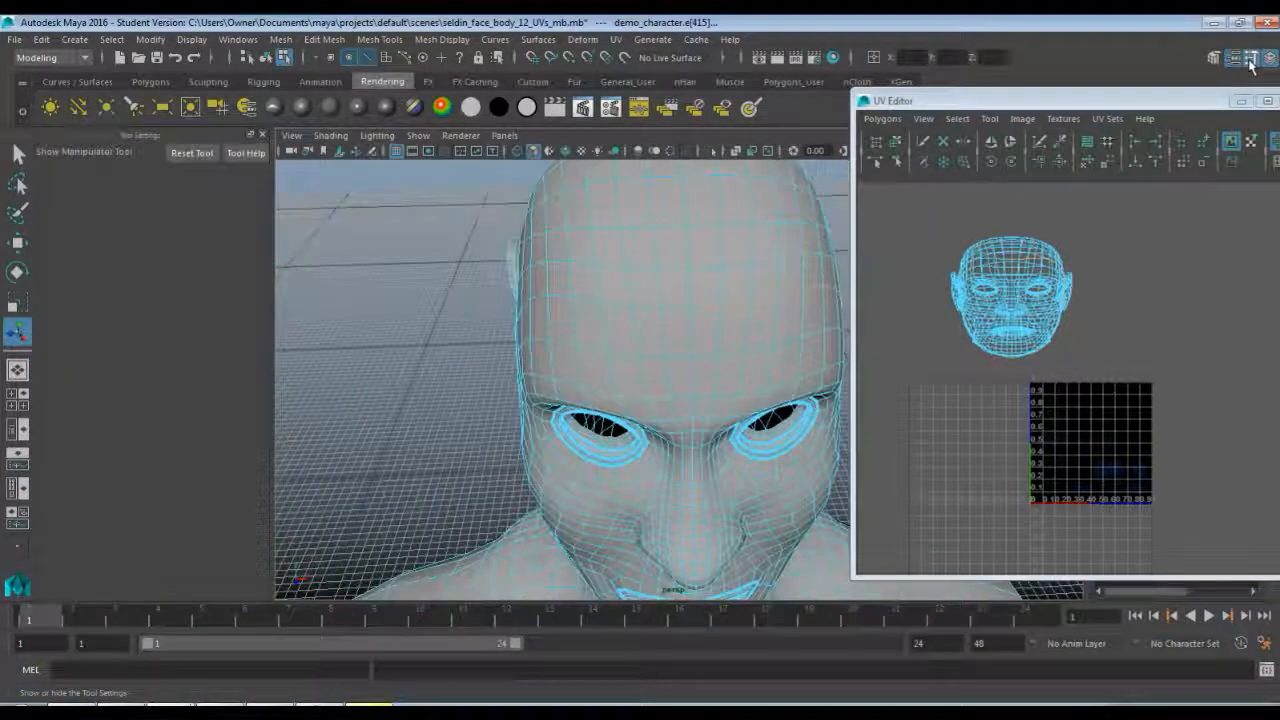
pyautogui.press('q')
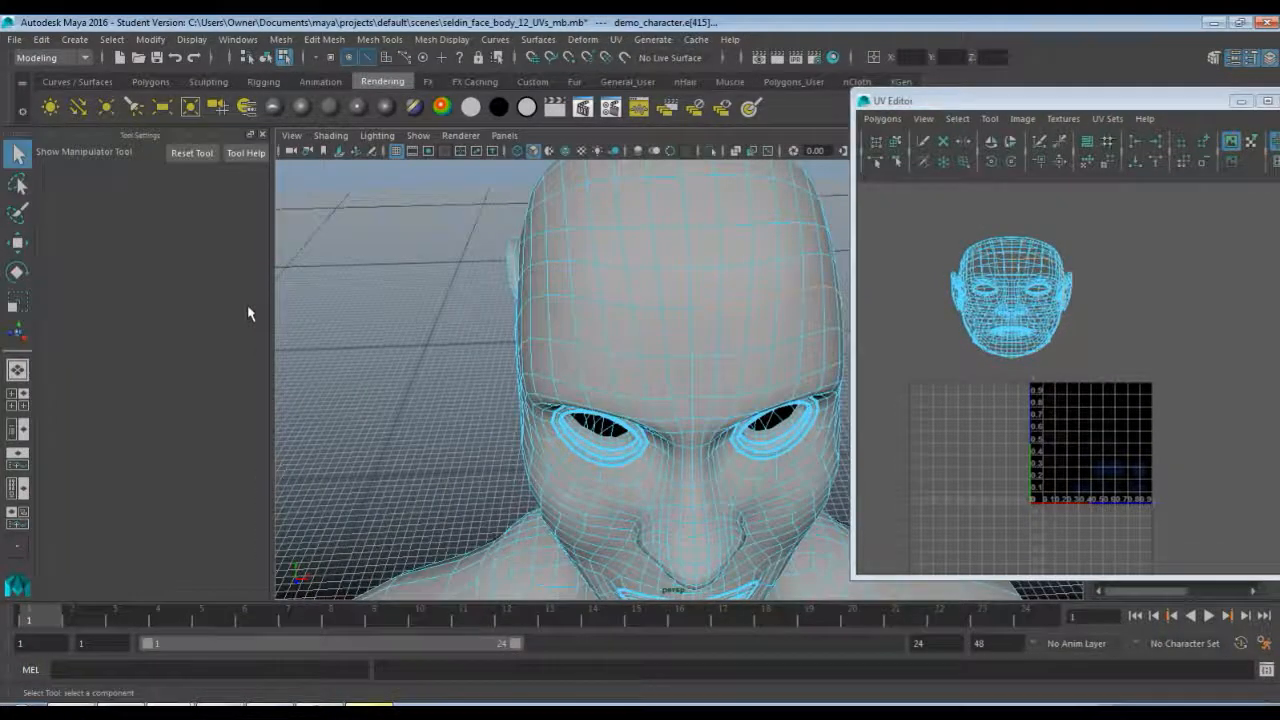
pyautogui.press('w')
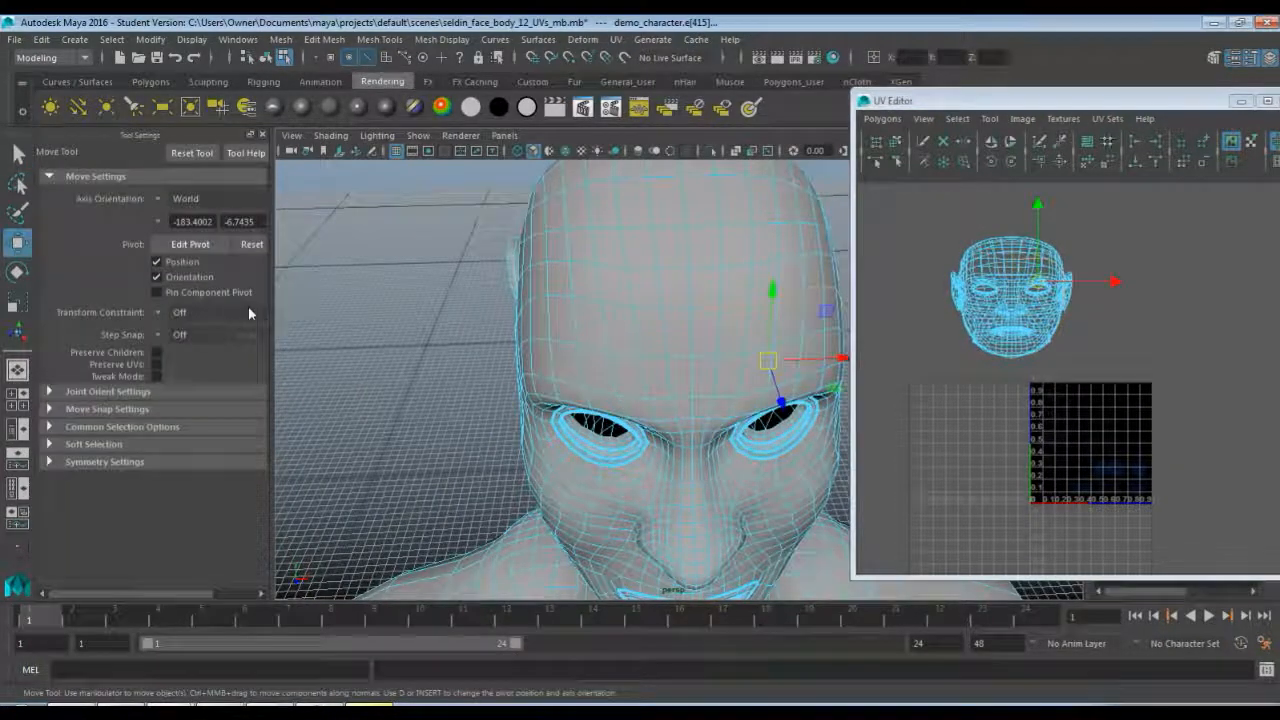
pyautogui.click(80, 463)
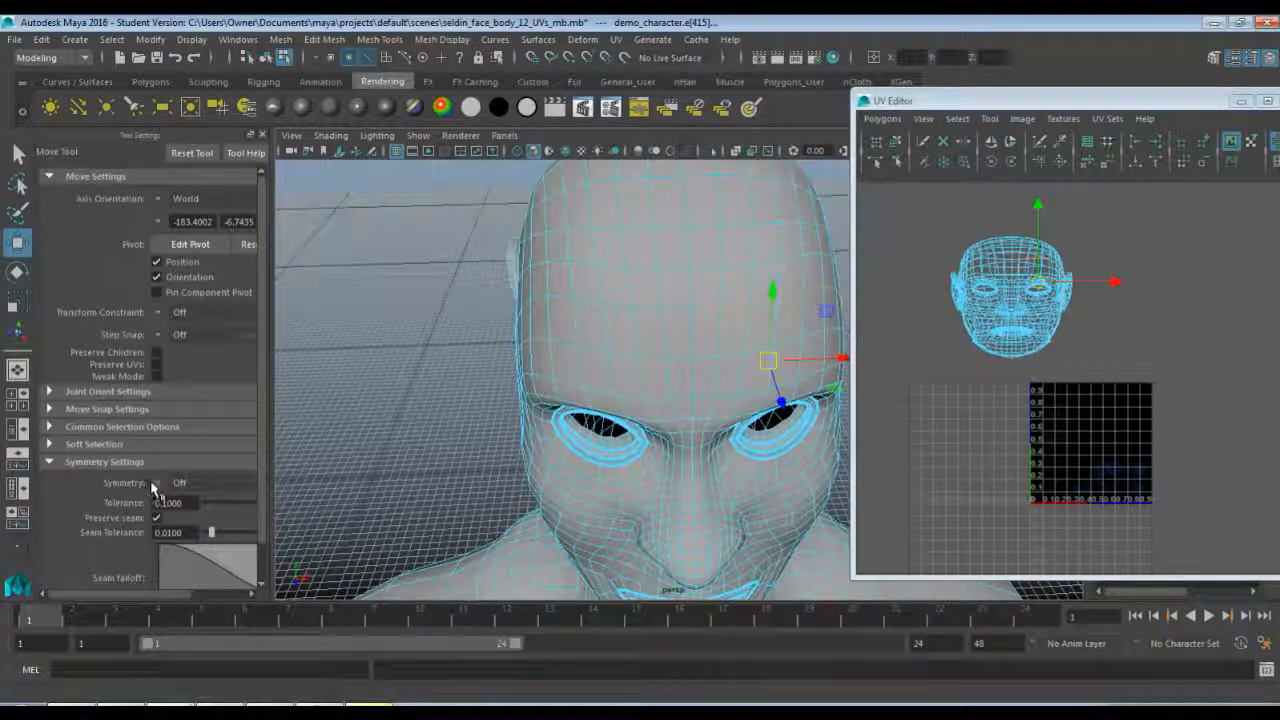
pyautogui.click(160, 485)
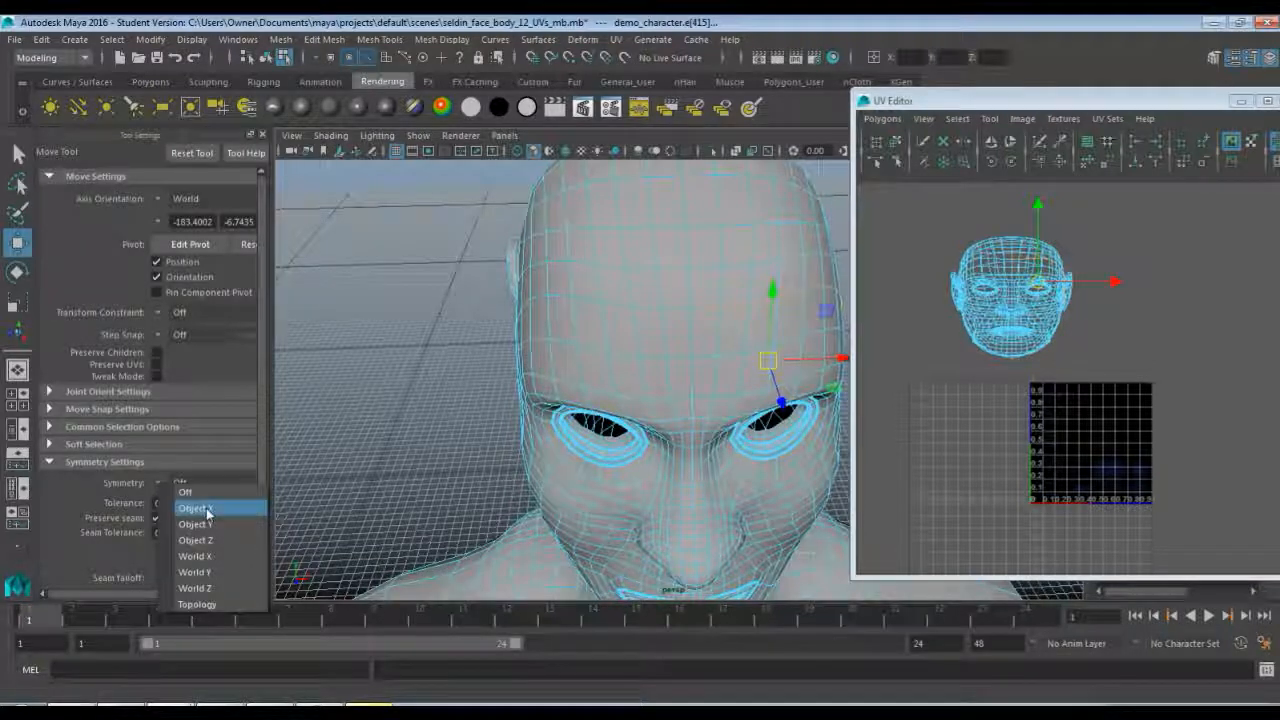
pyautogui.click(198, 506)
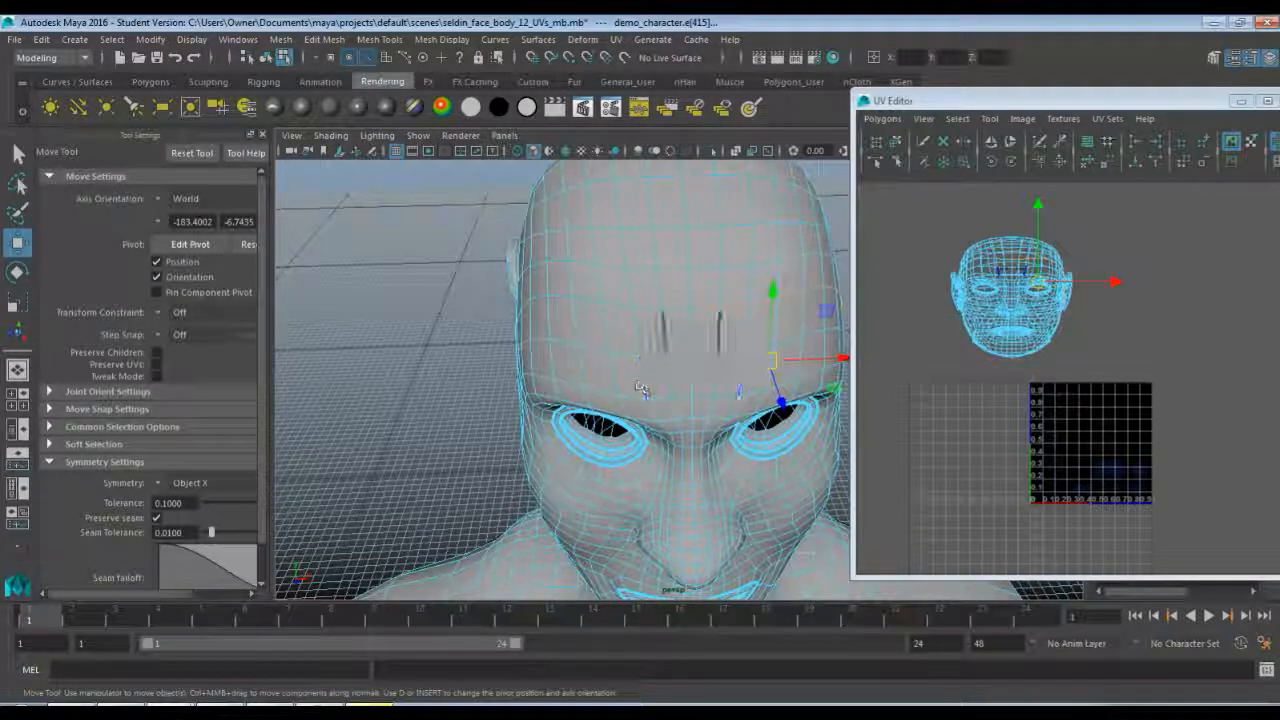
# - With the Select Tool, select mirrored edges across the forehead from its centre towards both temples
pyautogui.click(690, 356)
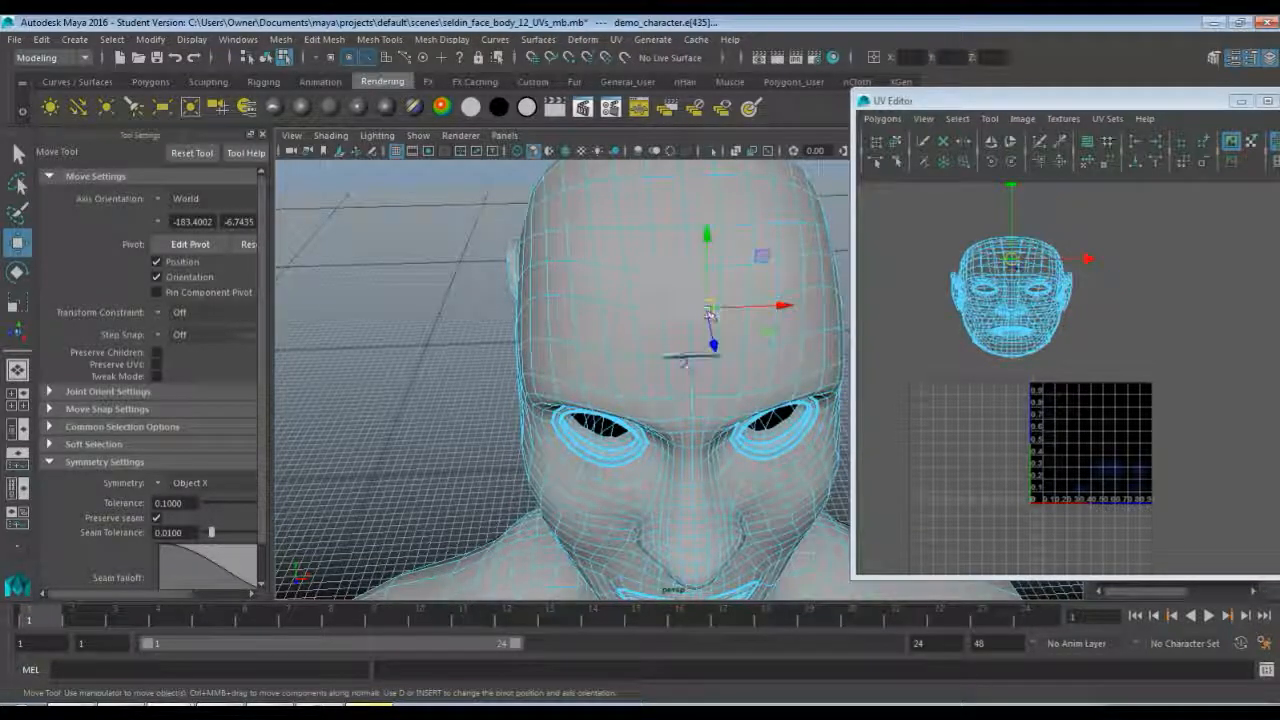
pyautogui.press('q')
pyautogui.click(760, 305)
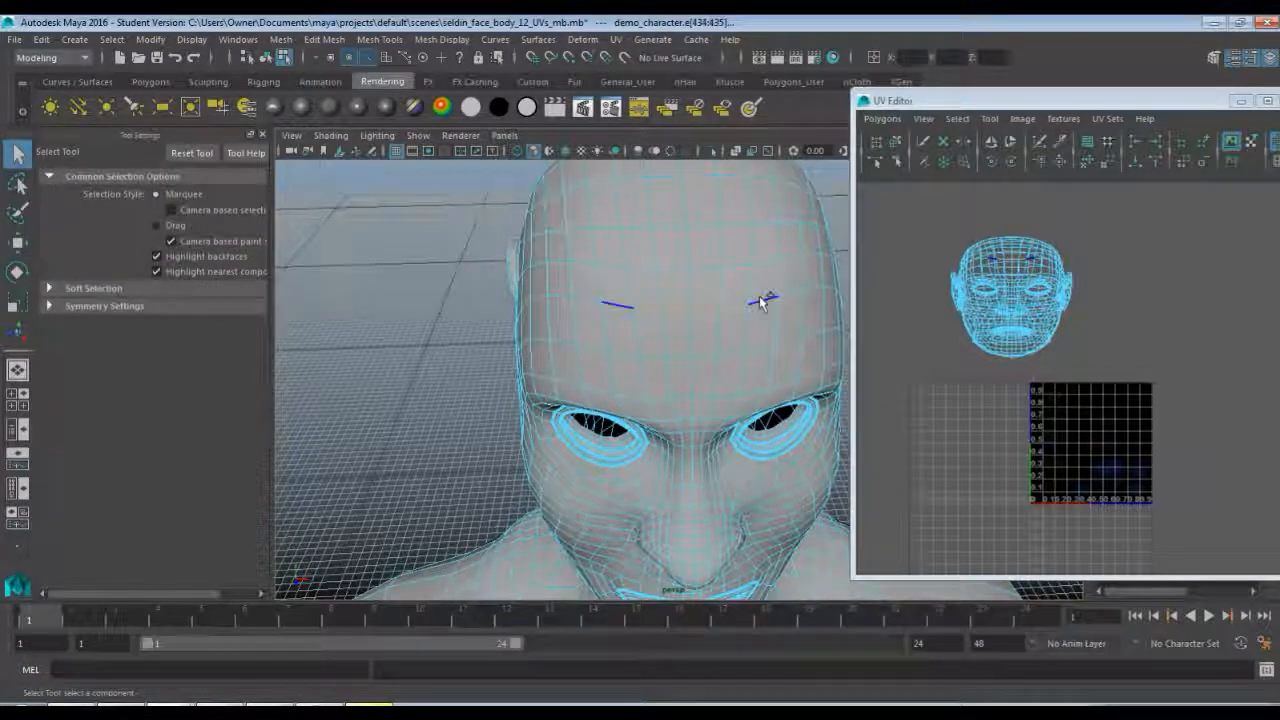
pyautogui.keyDown('alt'); pyautogui.moveTo(724, 358); pyautogui.dragTo(583, 271); pyautogui.keyUp('alt')
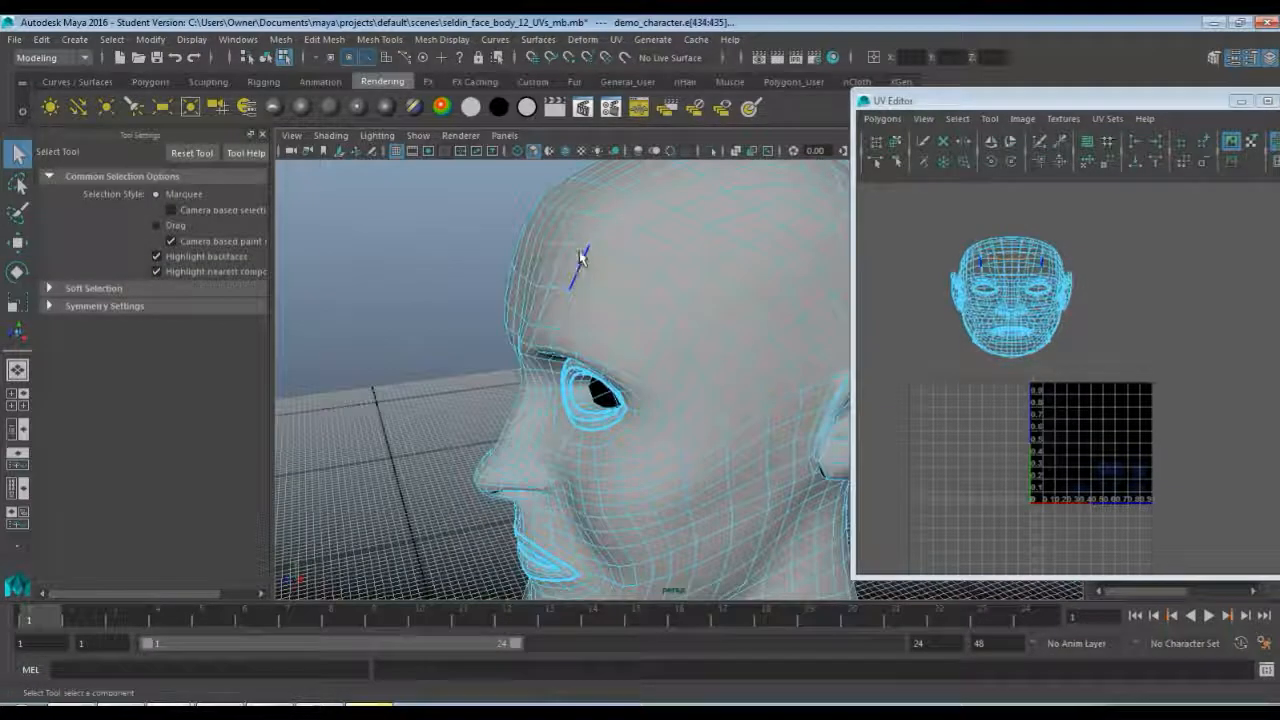
pyautogui.click(571, 233)
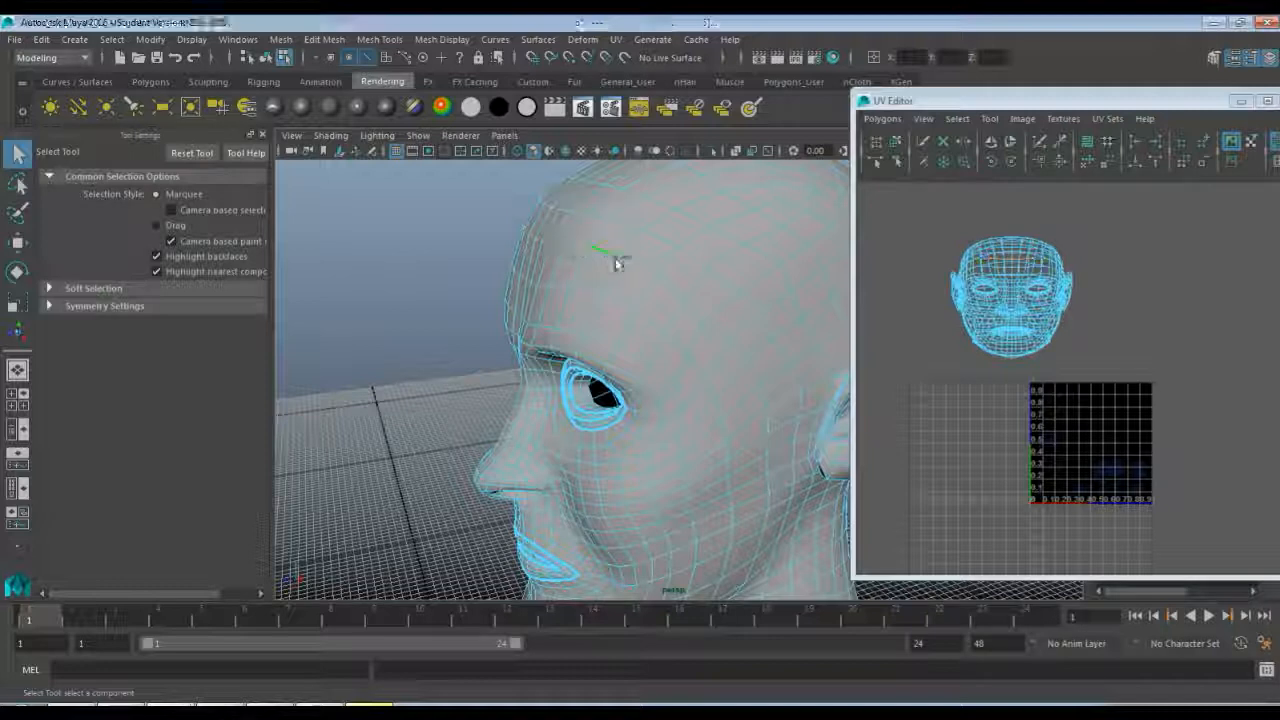
pyautogui.click(650, 285)
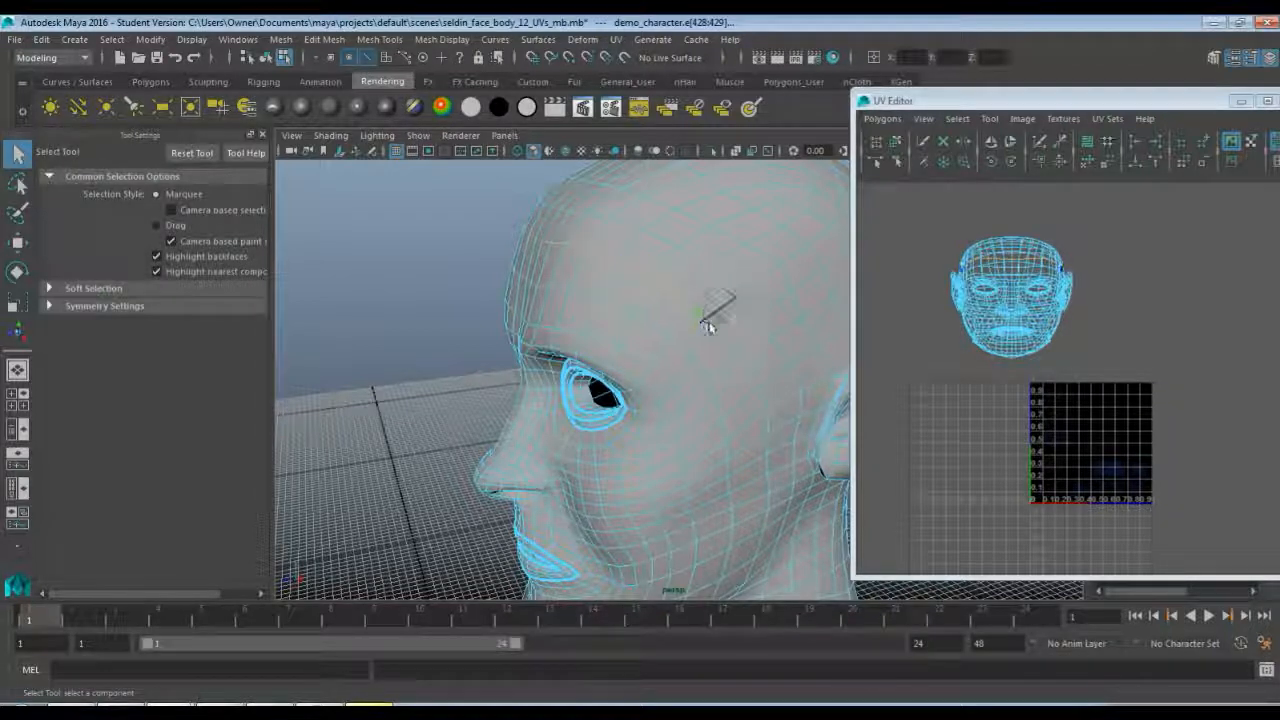
# - Extend the mirrored edge selection down the sides of the head and around behind the ears
pyautogui.keyDown('alt'); pyautogui.moveTo(745, 355); pyautogui.dragTo(666, 391); pyautogui.keyUp('alt')
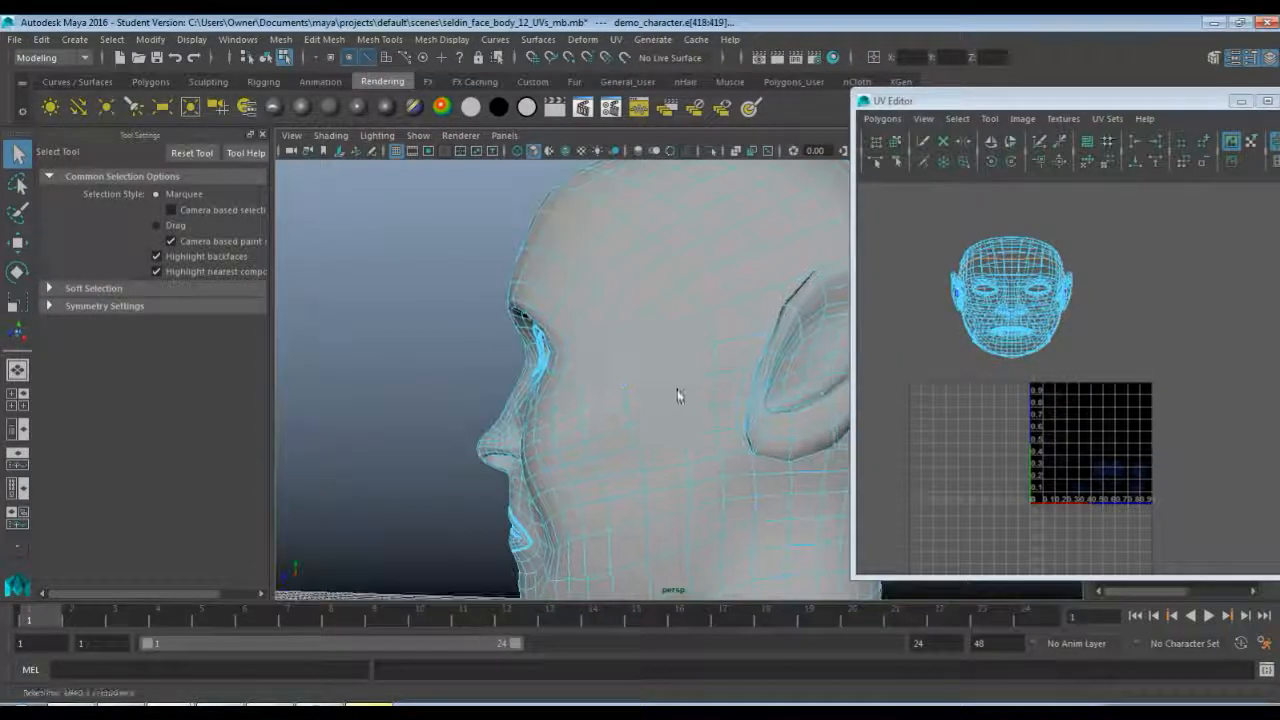
pyautogui.keyDown('shift'); pyautogui.click(666, 342); pyautogui.keyUp('shift')
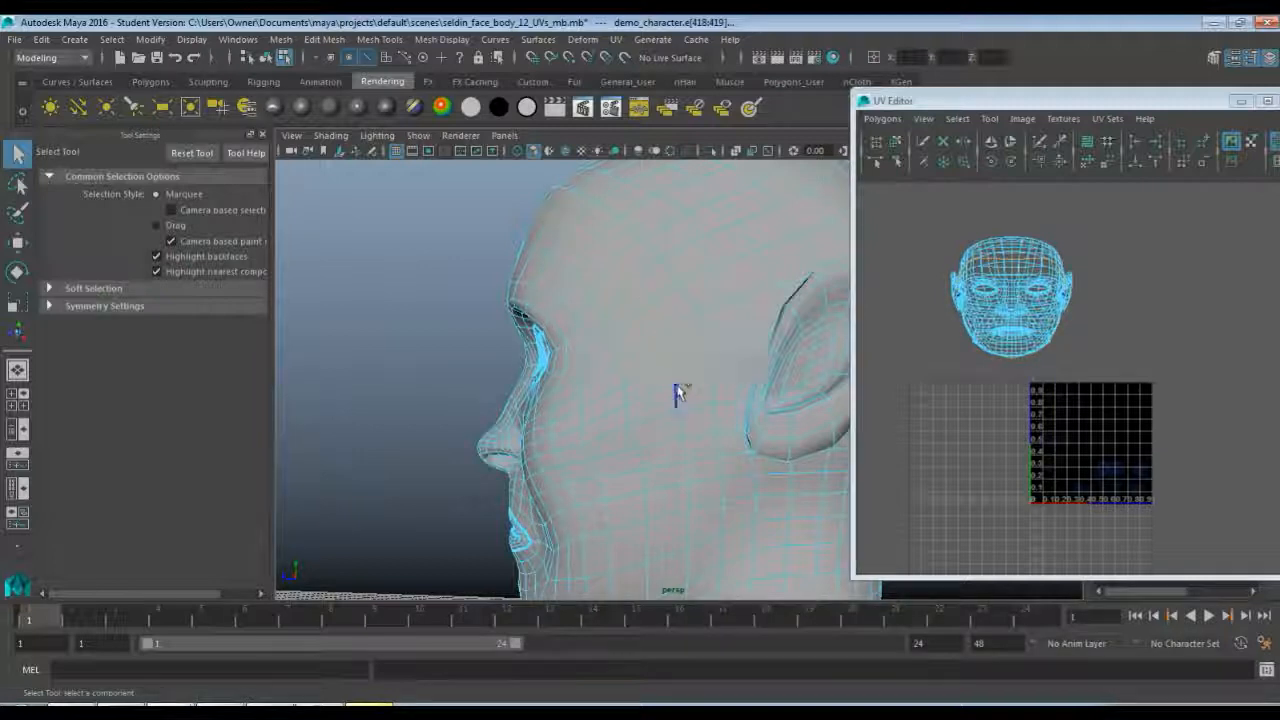
pyautogui.keyDown('shift'); pyautogui.click(688, 438); pyautogui.keyUp('shift')
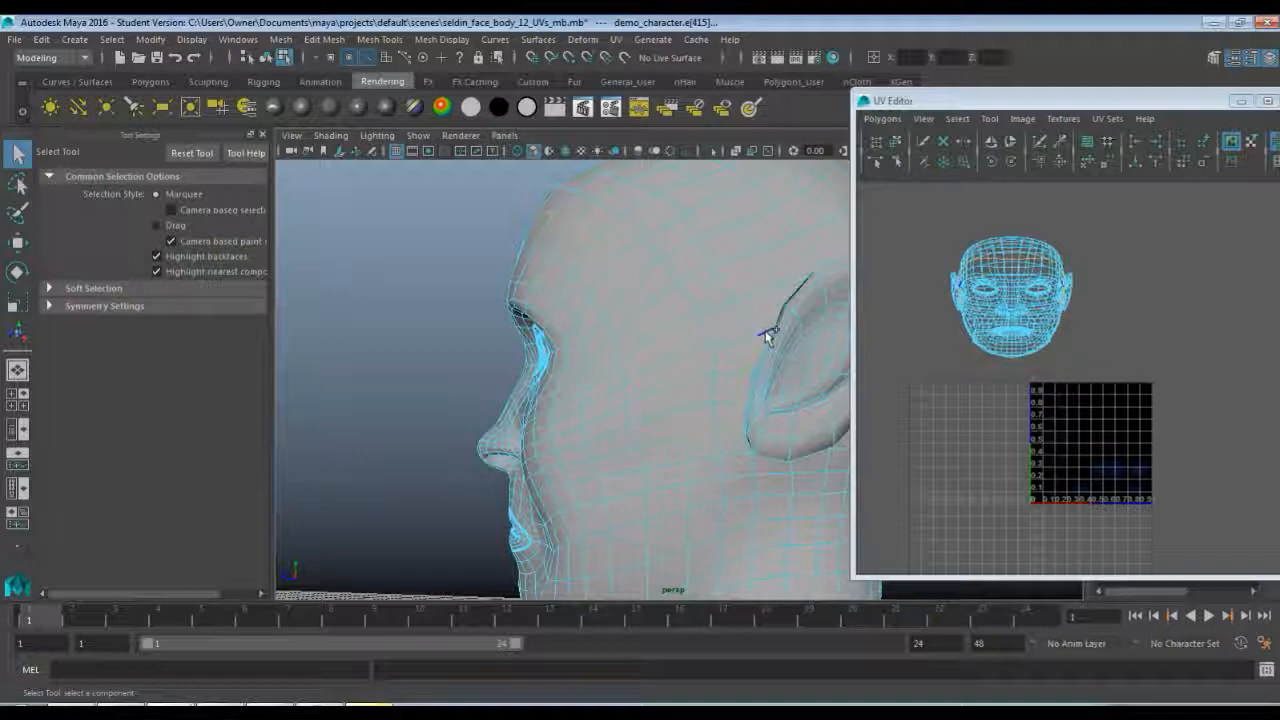
pyautogui.keyDown('alt'); pyautogui.moveTo(674, 377); pyautogui.dragTo(583, 487); pyautogui.keyUp('alt')
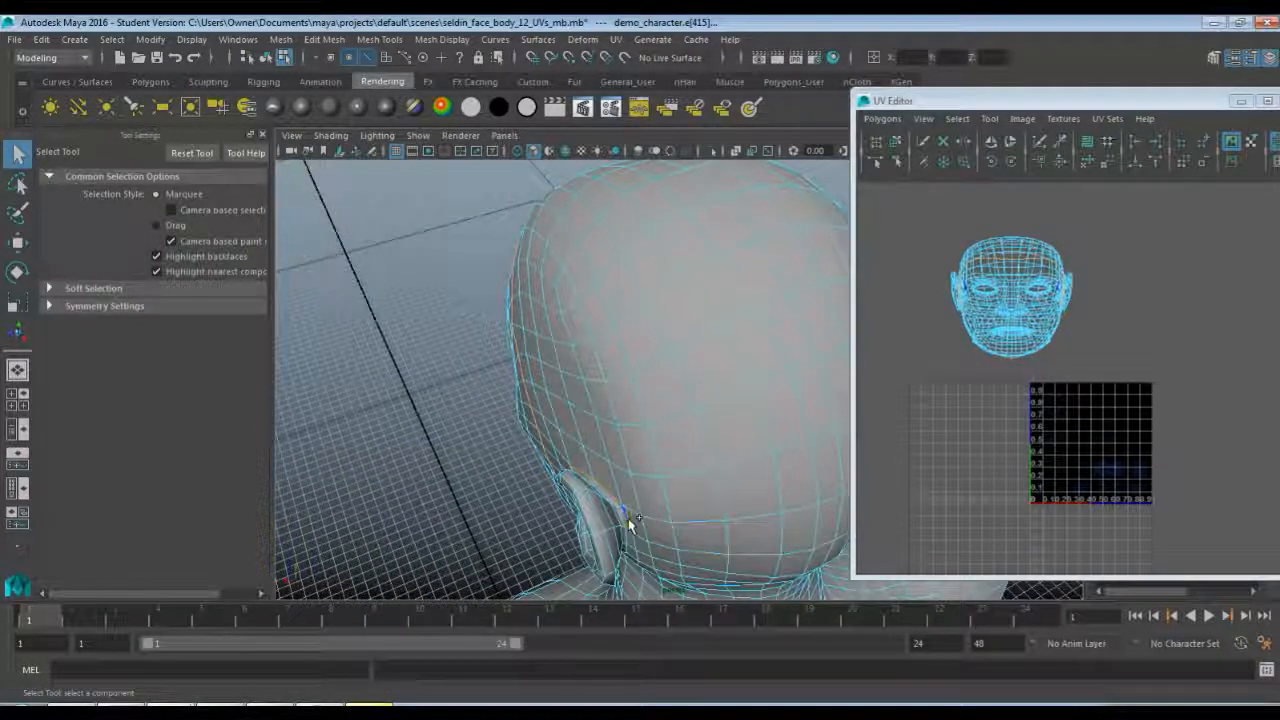
pyautogui.keyDown('alt'); pyautogui.moveTo(630, 522); pyautogui.dragTo(630, 360); pyautogui.keyUp('alt')
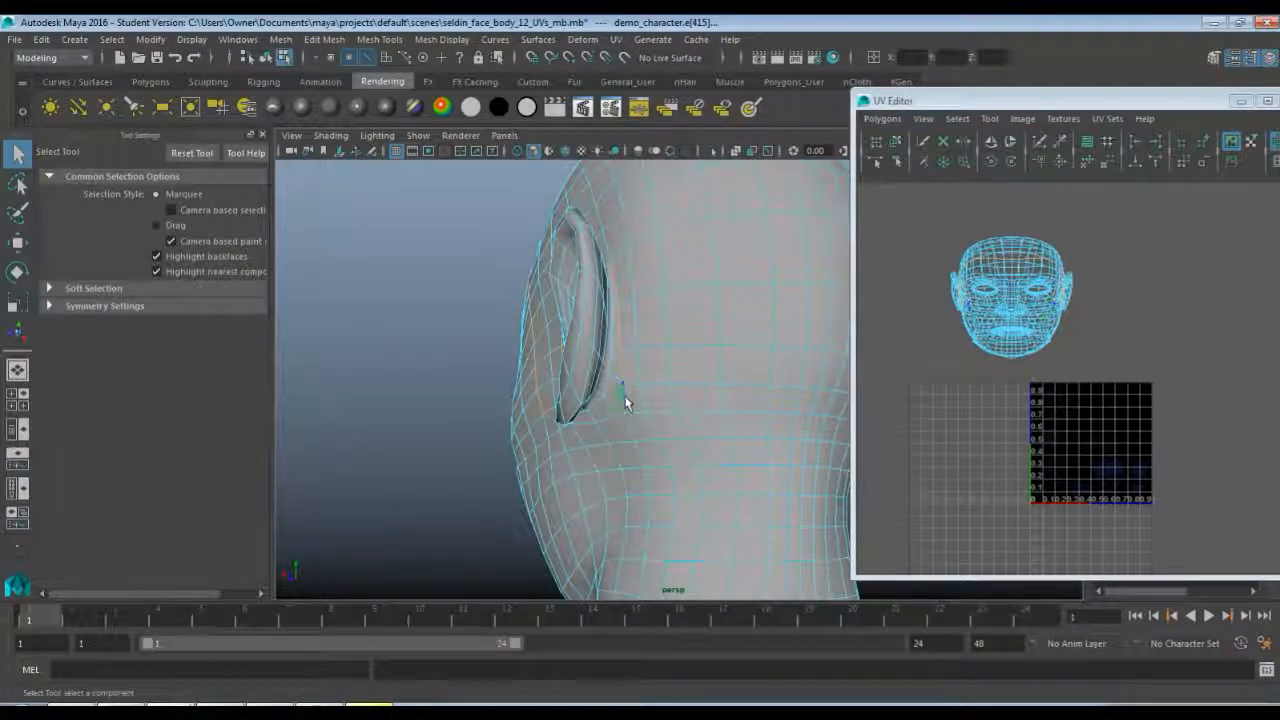
pyautogui.moveTo(626, 397)
pyautogui.keyDown('alt'); pyautogui.mouseDown()
pyautogui.moveTo(614, 423)
pyautogui.moveTo(790, 372)
pyautogui.moveTo(600, 406)
pyautogui.moveTo(610, 403)
pyautogui.mouseUp(); pyautogui.keyUp('alt')
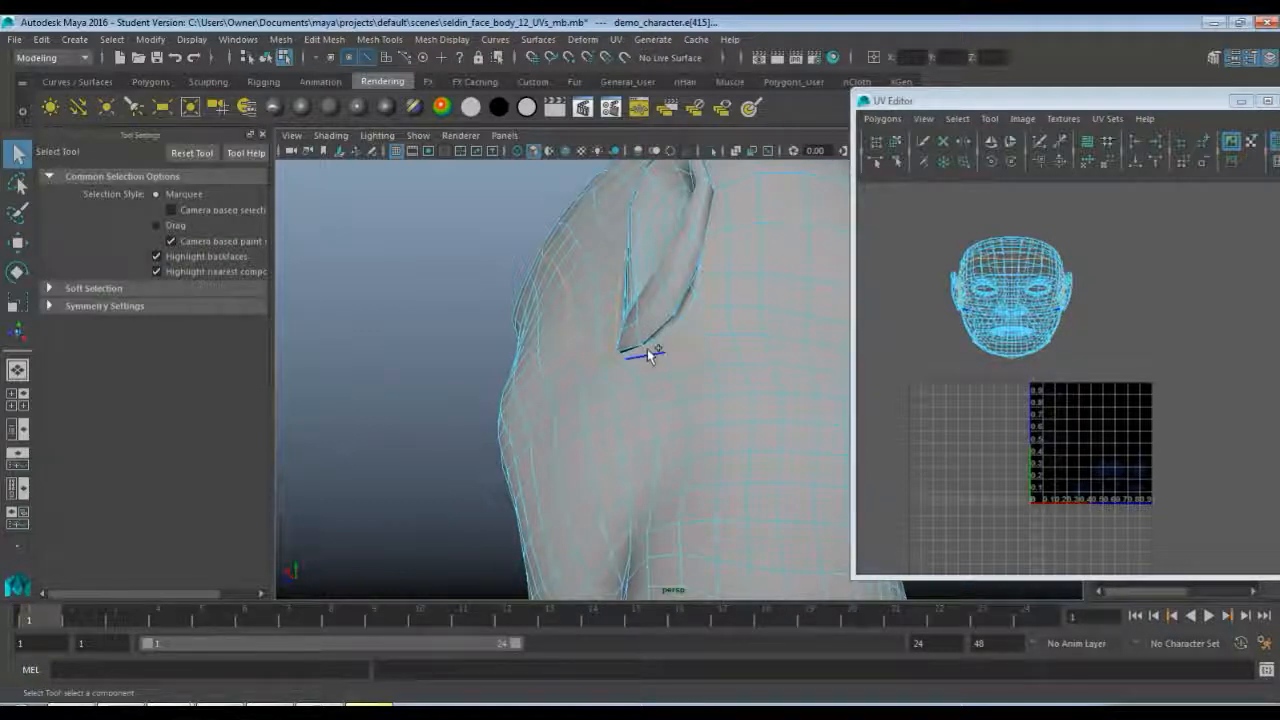
pyautogui.keyDown('alt'); pyautogui.moveTo(534, 371); pyautogui.dragTo(628, 397); pyautogui.keyUp('alt')
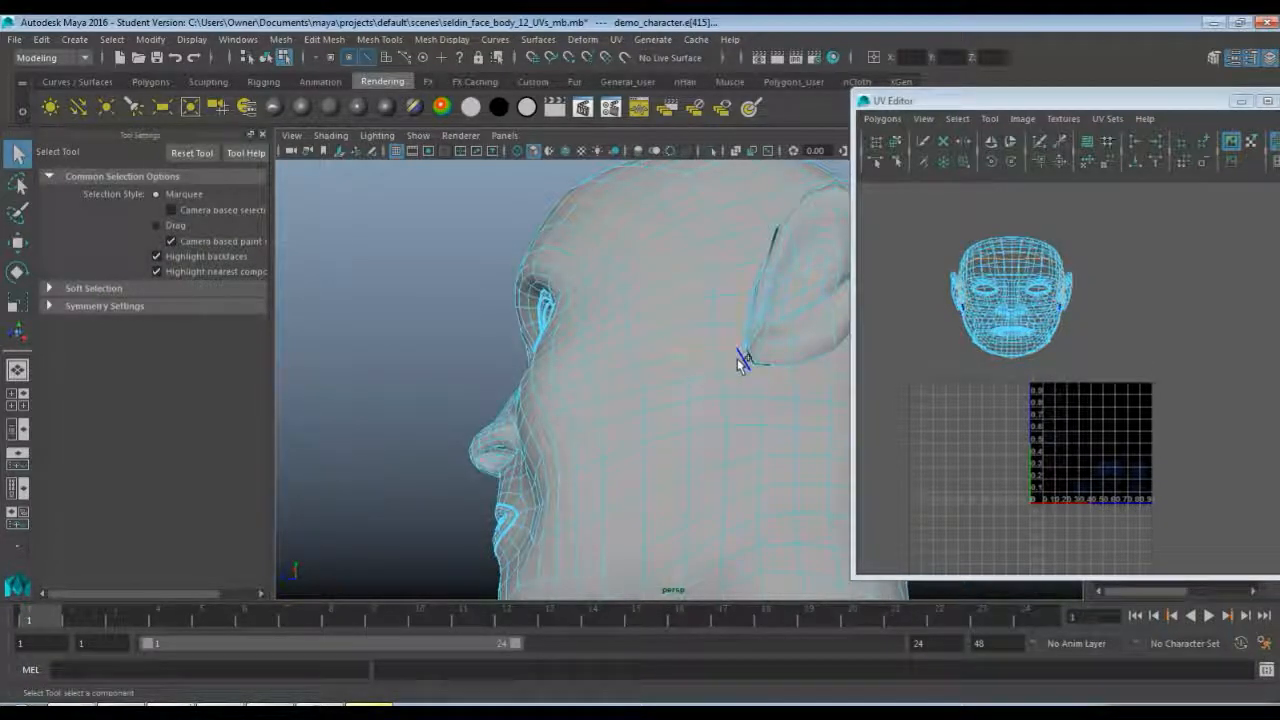
# - Add mirrored edges below the ears and along the underside of the jaw to the selection
pyautogui.keyDown('alt'); pyautogui.moveTo(709, 410); pyautogui.dragTo(626, 377); pyautogui.keyUp('alt')
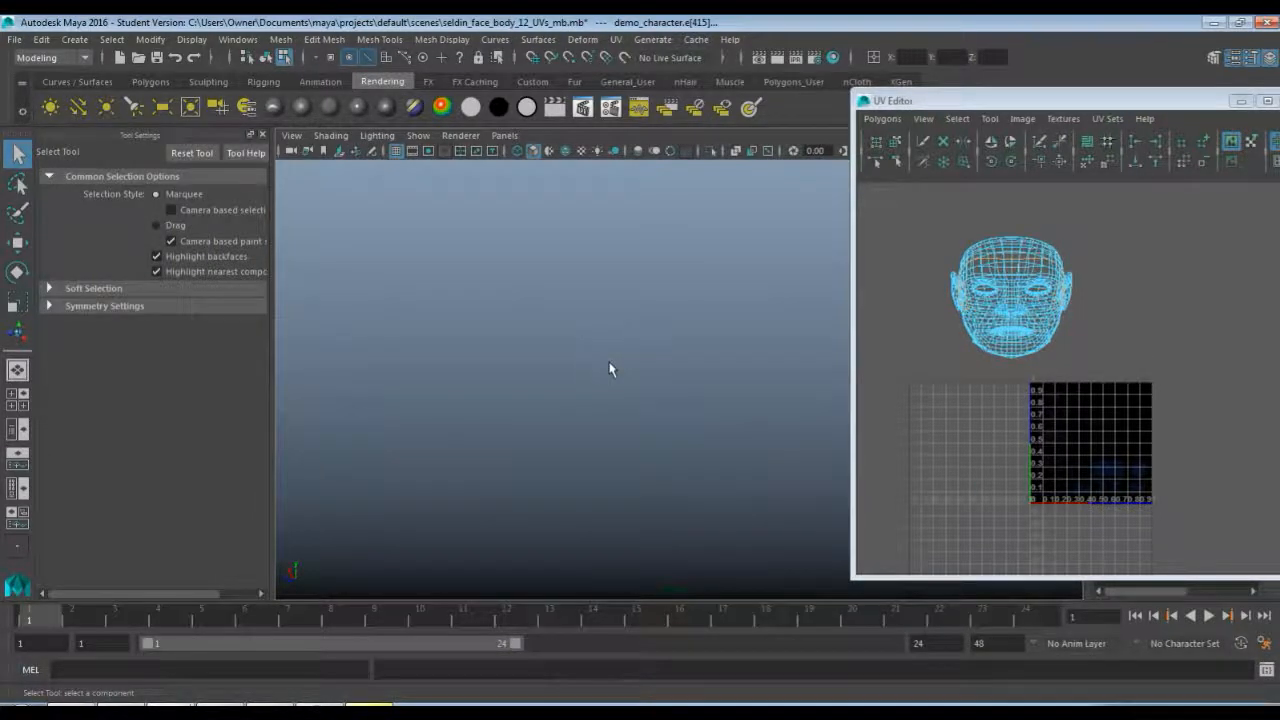
pyautogui.scroll(-4, 610, 364)
pyautogui.keyDown('alt'); pyautogui.moveTo(627, 481); pyautogui.dragTo(535, 320, button='middle'); pyautogui.keyUp('alt')
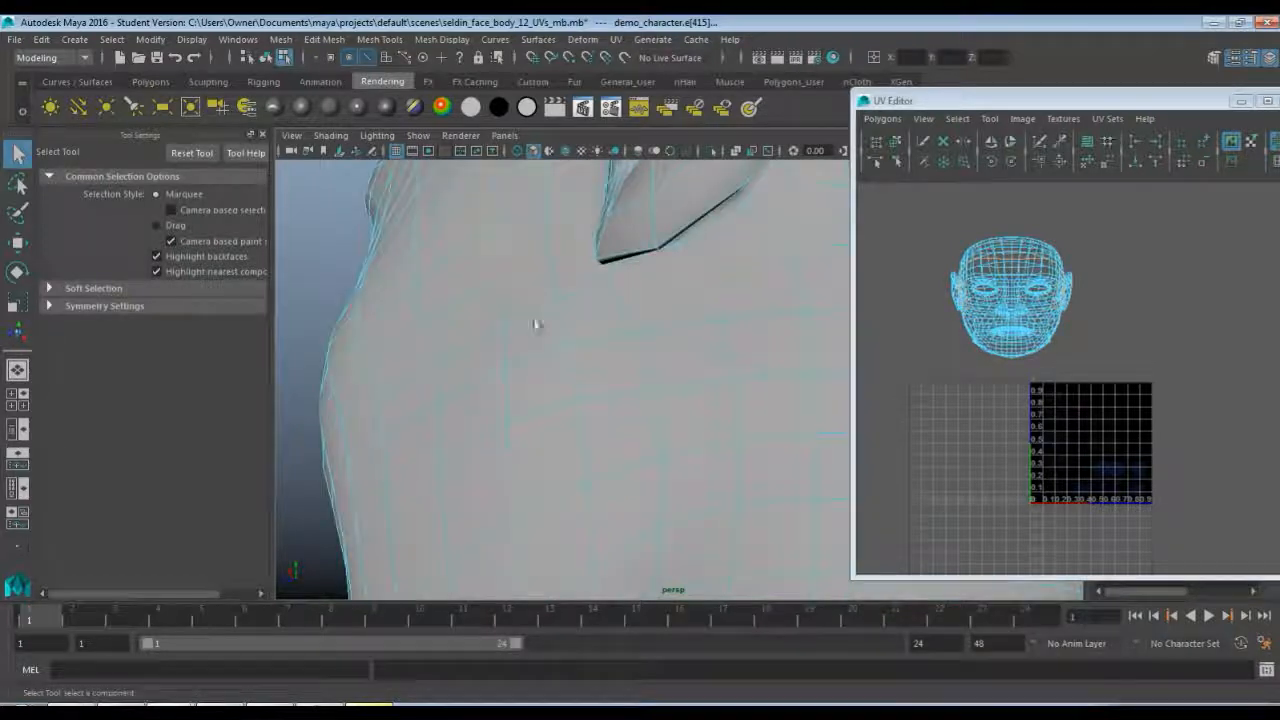
pyautogui.scroll(-5, 608, 310)
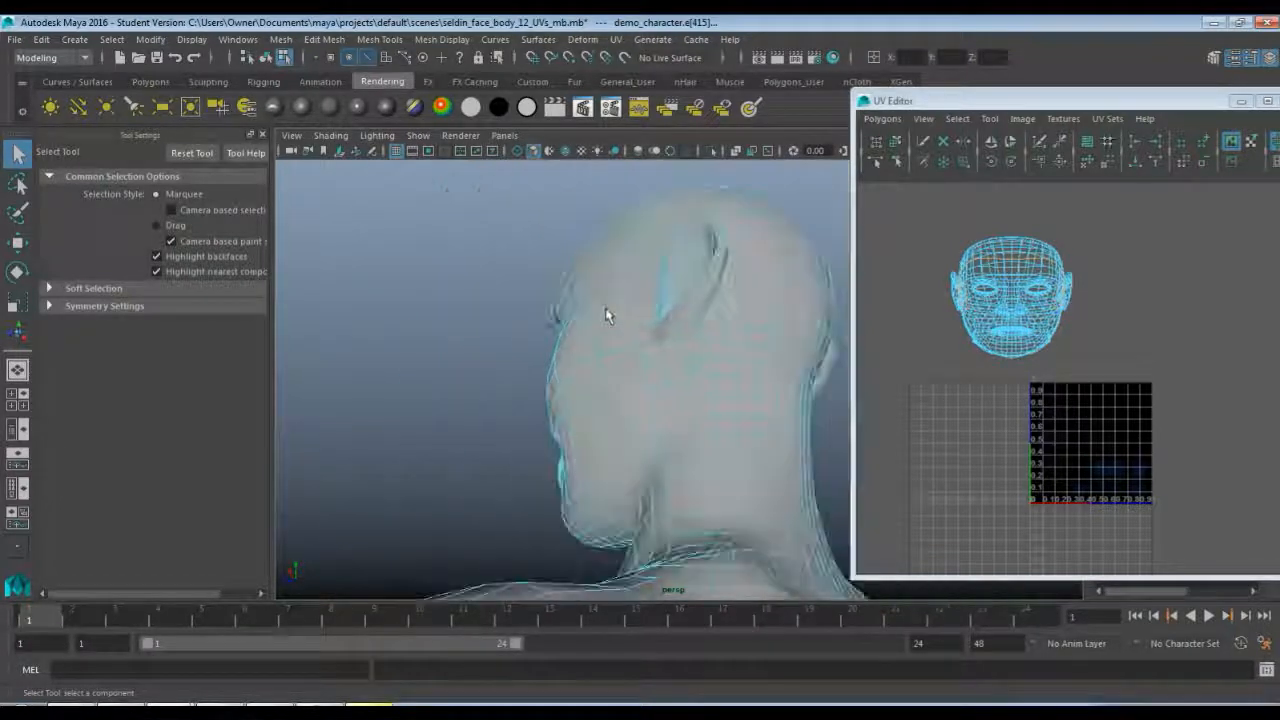
pyautogui.keyDown('alt'); pyautogui.moveTo(675, 381); pyautogui.dragTo(688, 410); pyautogui.keyUp('alt')
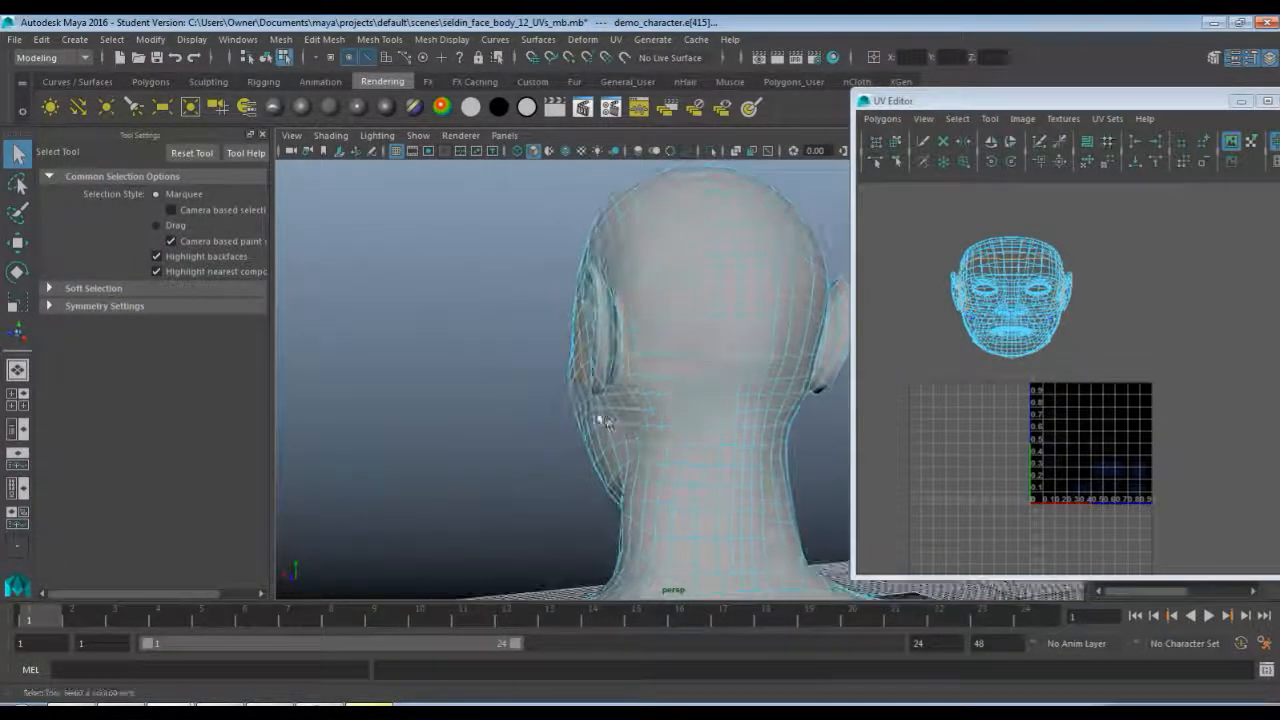
pyautogui.scroll(5, 608, 463)
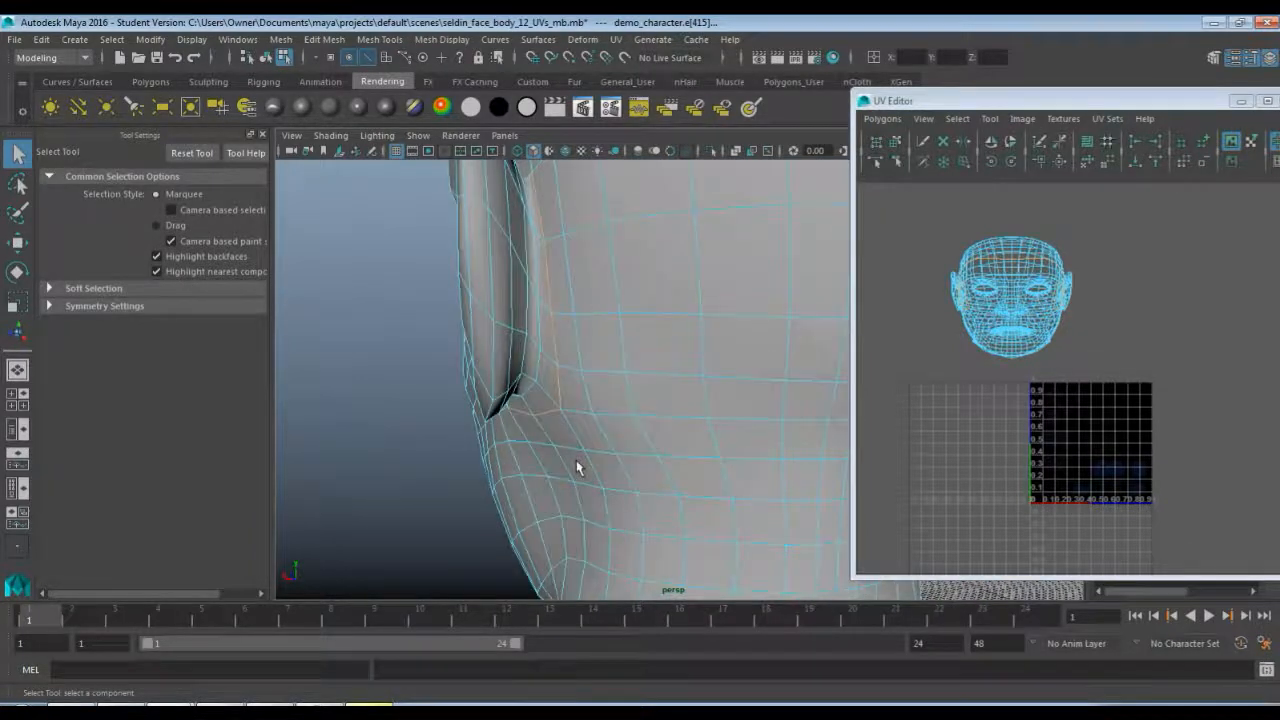
pyautogui.keyDown('alt'); pyautogui.moveTo(580, 463); pyautogui.dragTo(612, 362); pyautogui.keyUp('alt')
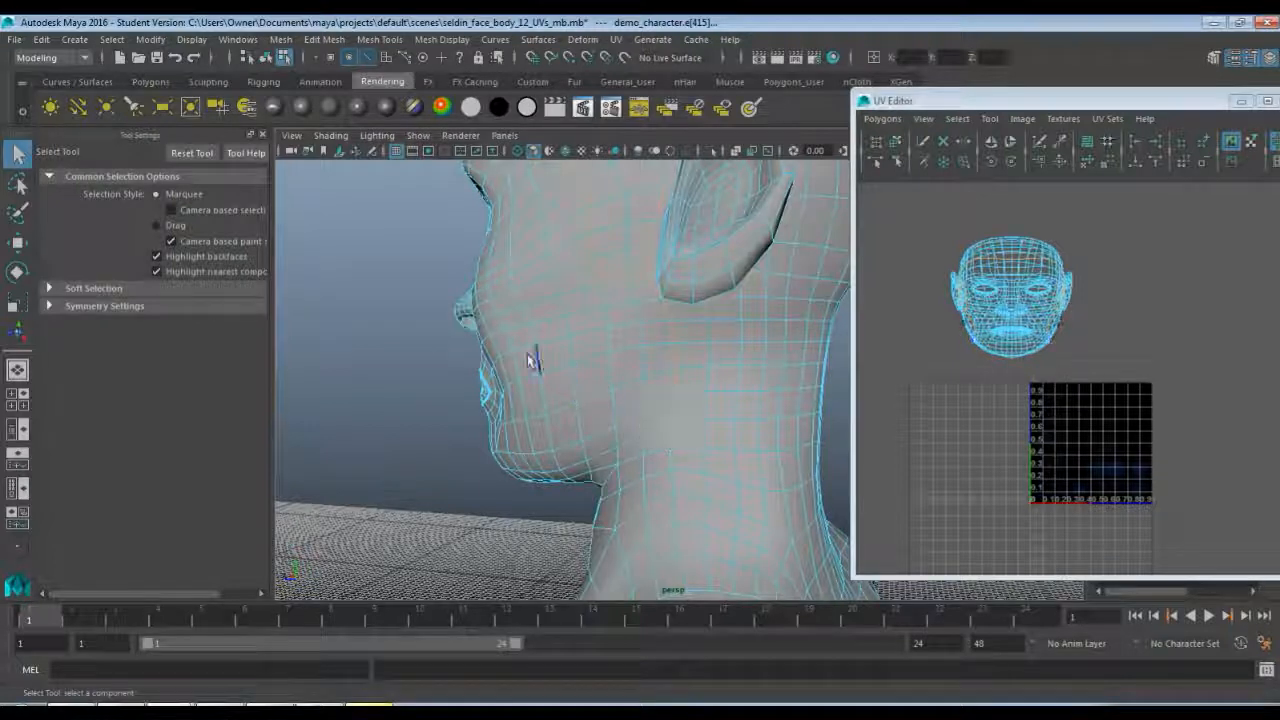
pyautogui.keyDown('alt'); pyautogui.moveTo(523, 349); pyautogui.dragTo(586, 317); pyautogui.keyUp('alt')
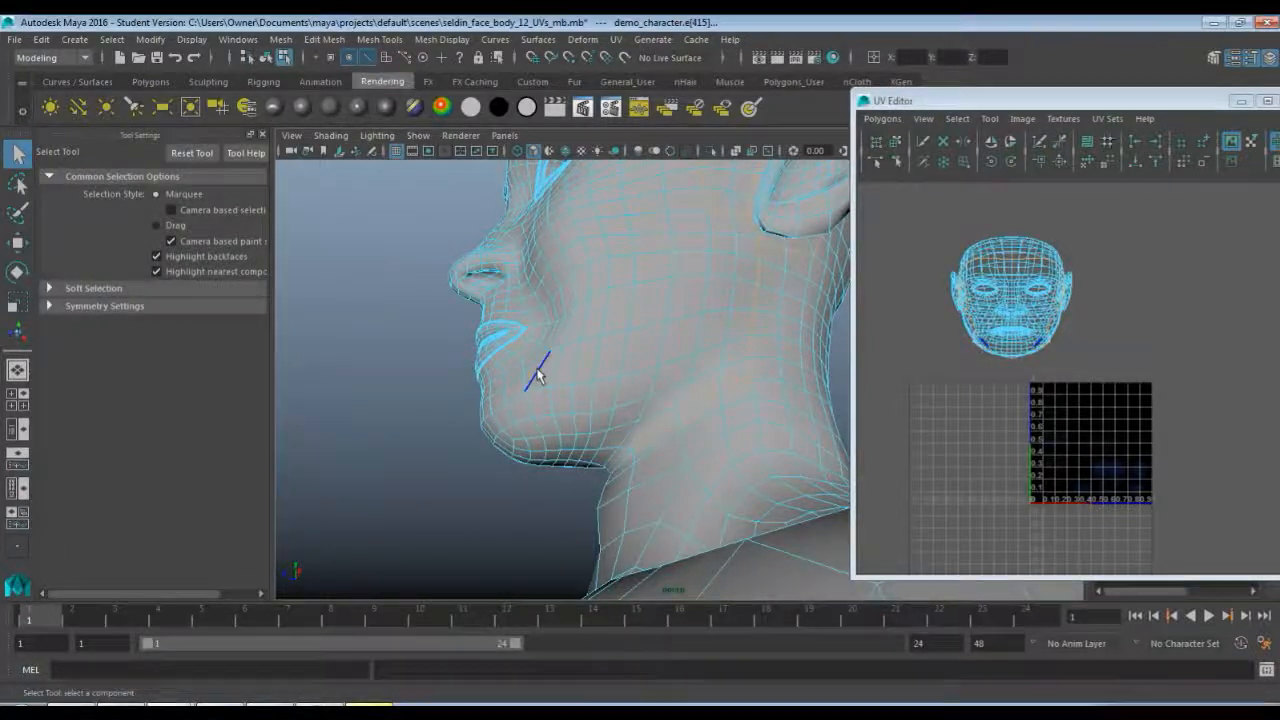
pyautogui.keyDown('alt'); pyautogui.moveTo(531, 366); pyautogui.dragTo(651, 394); pyautogui.keyUp('alt')
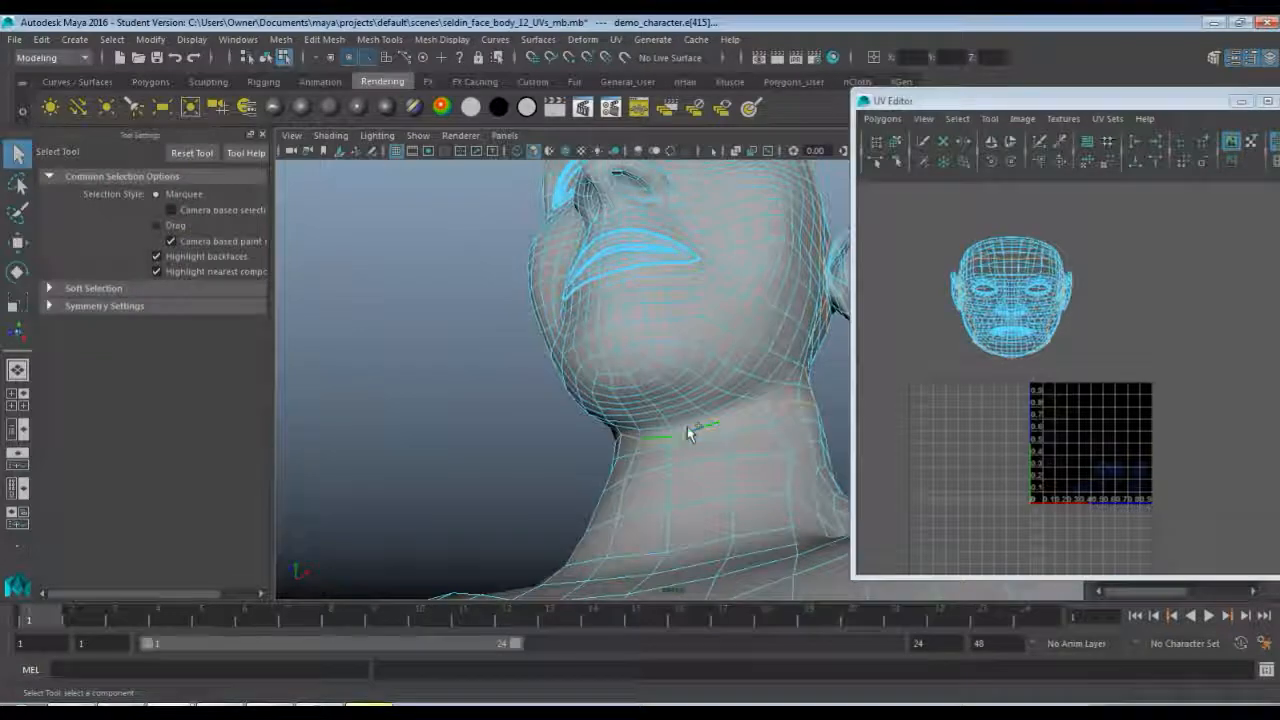
# - Check the selected seam all around the head and cut the UV edges along it
pyautogui.moveTo(463, 349)
pyautogui.keyDown('alt'); pyautogui.mouseDown()
pyautogui.moveTo(692, 386)
pyautogui.moveTo(674, 403)
pyautogui.moveTo(557, 429)
pyautogui.moveTo(621, 425)
pyautogui.mouseUp(); pyautogui.keyUp('alt')
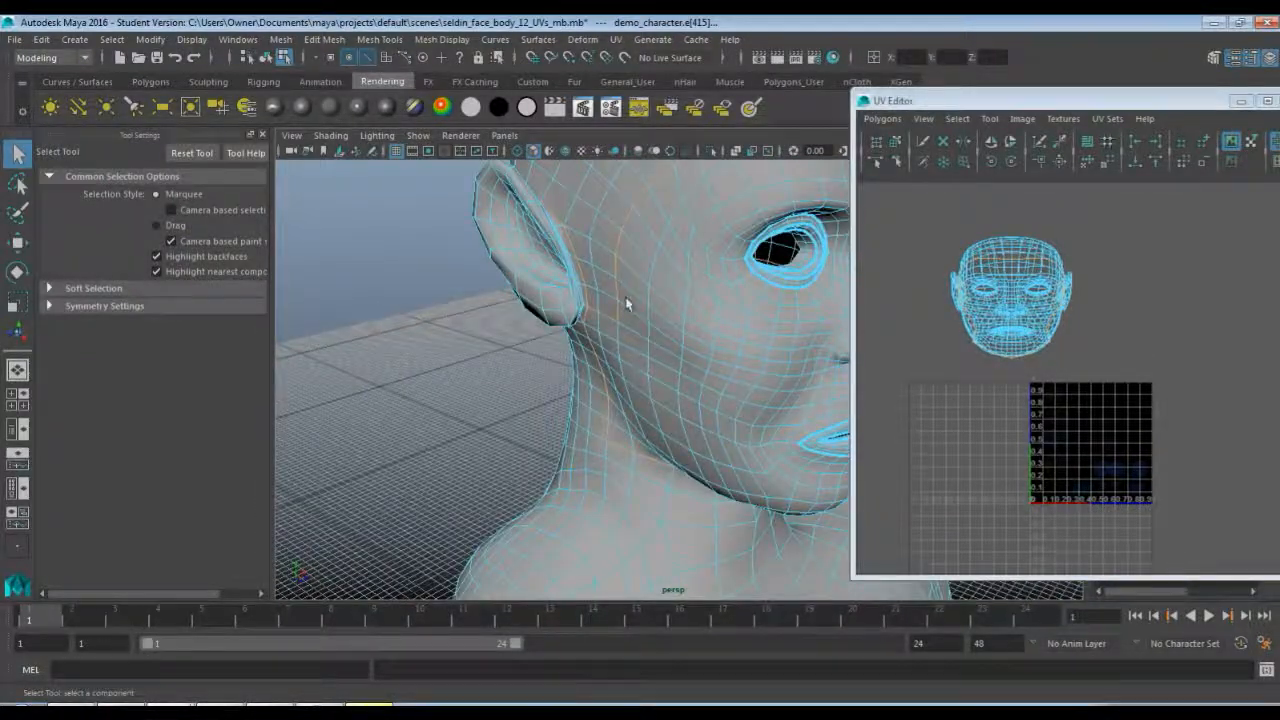
pyautogui.keyDown('alt'); pyautogui.moveTo(586, 294); pyautogui.dragTo(580, 437); pyautogui.keyUp('alt')
pyautogui.keyDown('alt'); pyautogui.moveTo(674, 359); pyautogui.dragTo(620, 330); pyautogui.keyUp('alt')
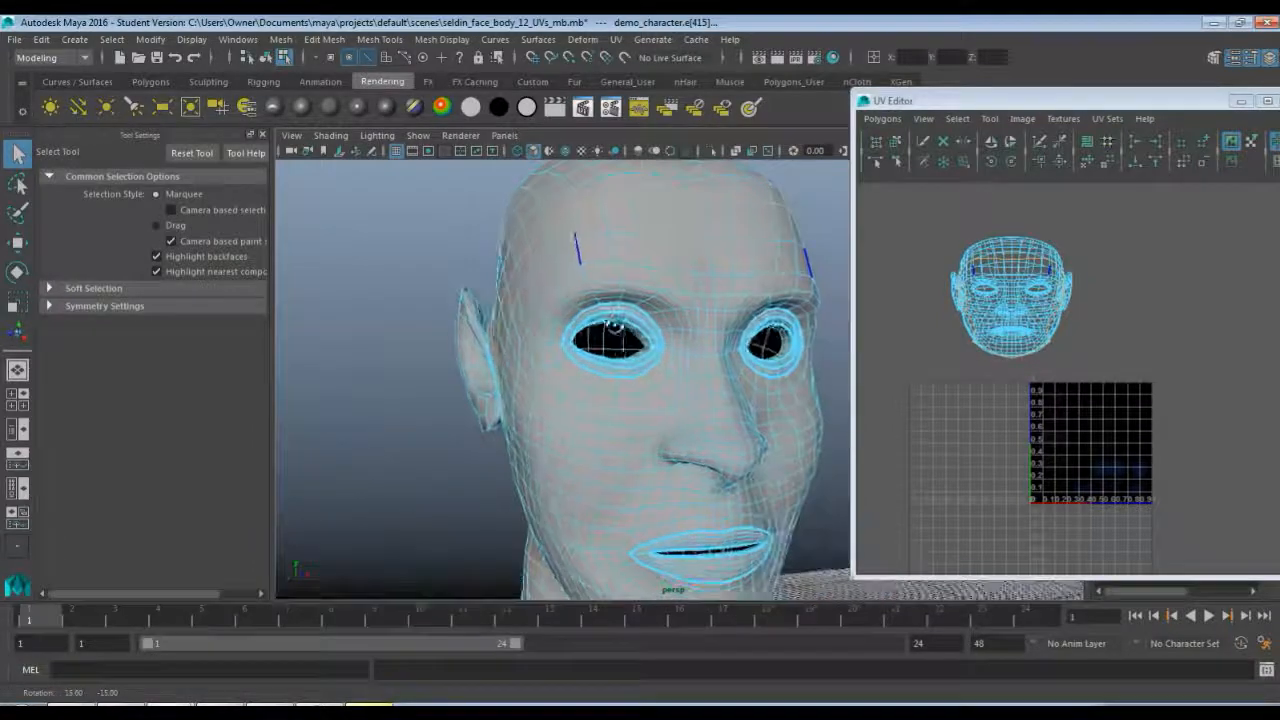
pyautogui.keyDown('alt'); pyautogui.moveTo(609, 420); pyautogui.dragTo(774, 331); pyautogui.keyUp('alt')
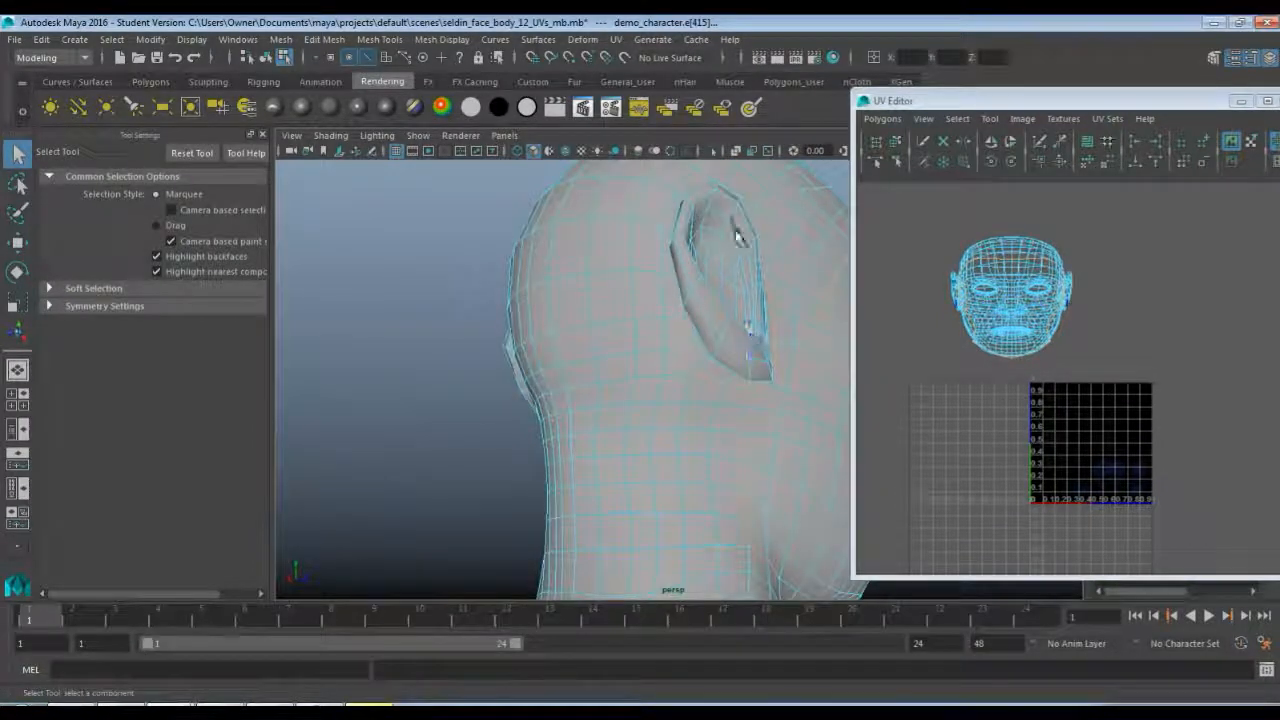
pyautogui.keyDown('alt'); pyautogui.moveTo(607, 390); pyautogui.dragTo(482, 346); pyautogui.keyUp('alt')
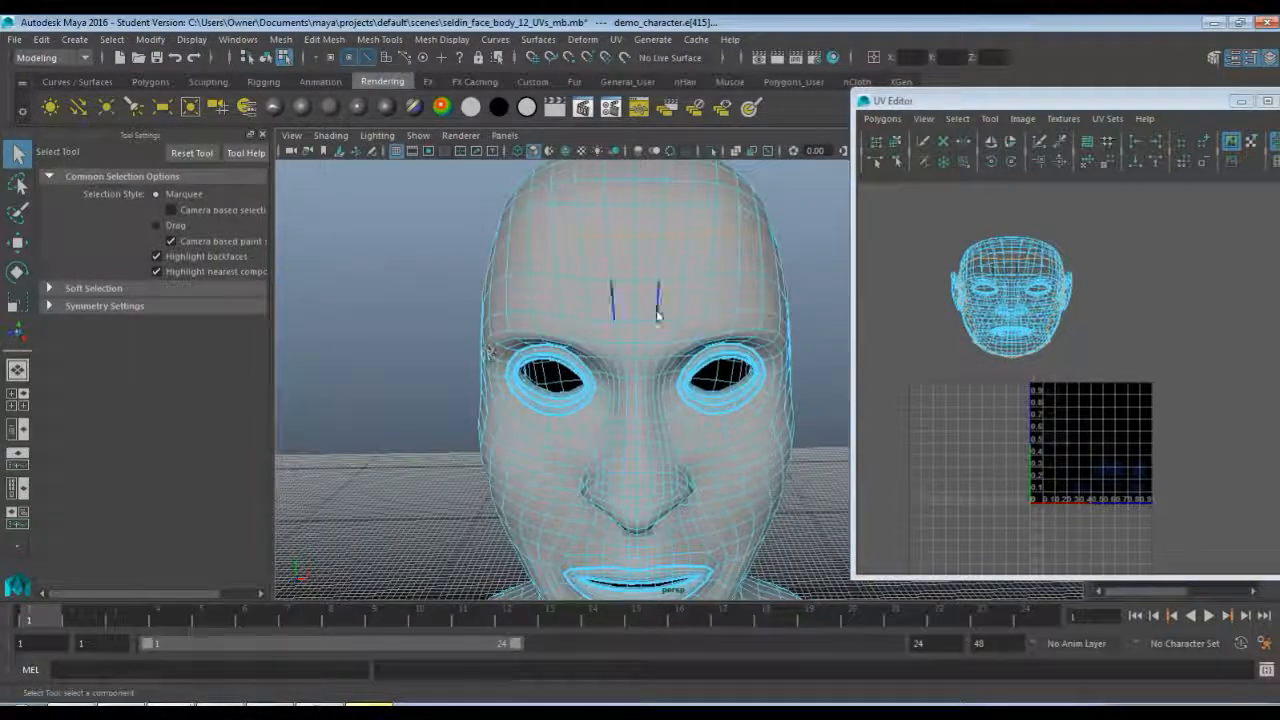
pyautogui.click(884, 120)
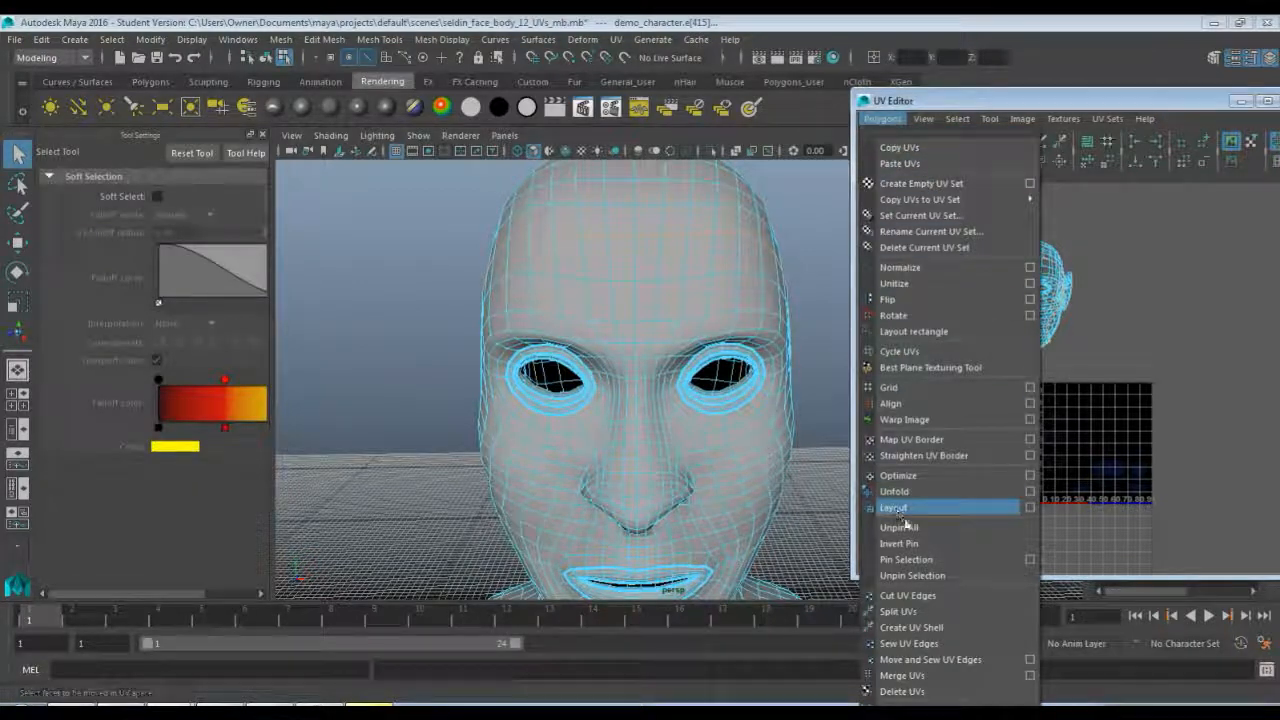
pyautogui.click(908, 596)
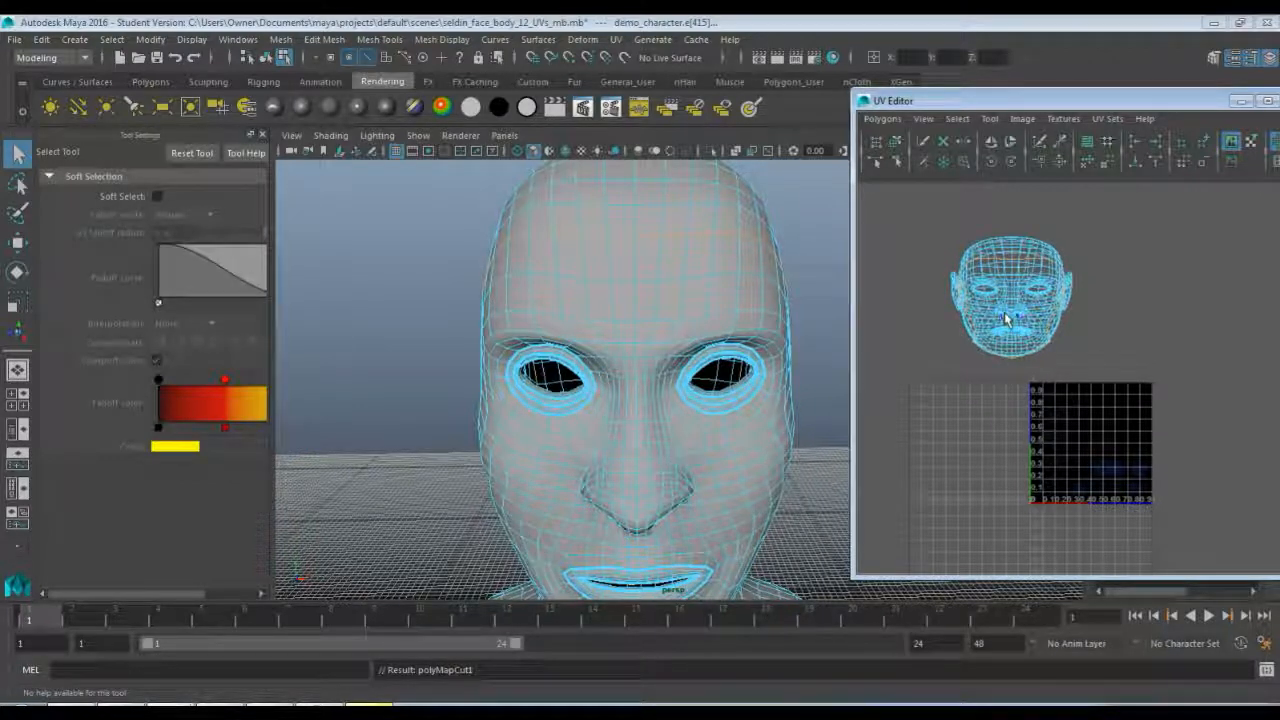
# - Select the whole face as a UV shell and move it beside the back of the head
pyautogui.moveTo(1004, 312); pyautogui.dragTo(1024, 318, button='right')
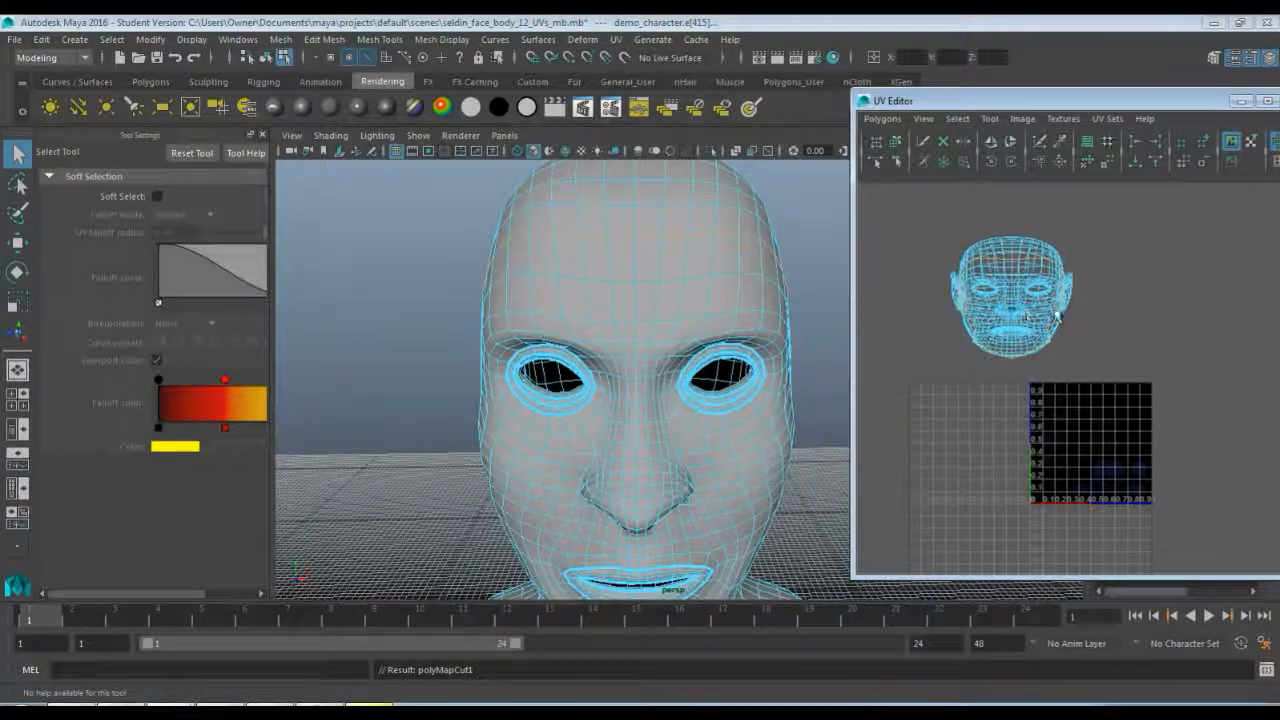
pyautogui.click(1024, 316)
pyautogui.press('w')
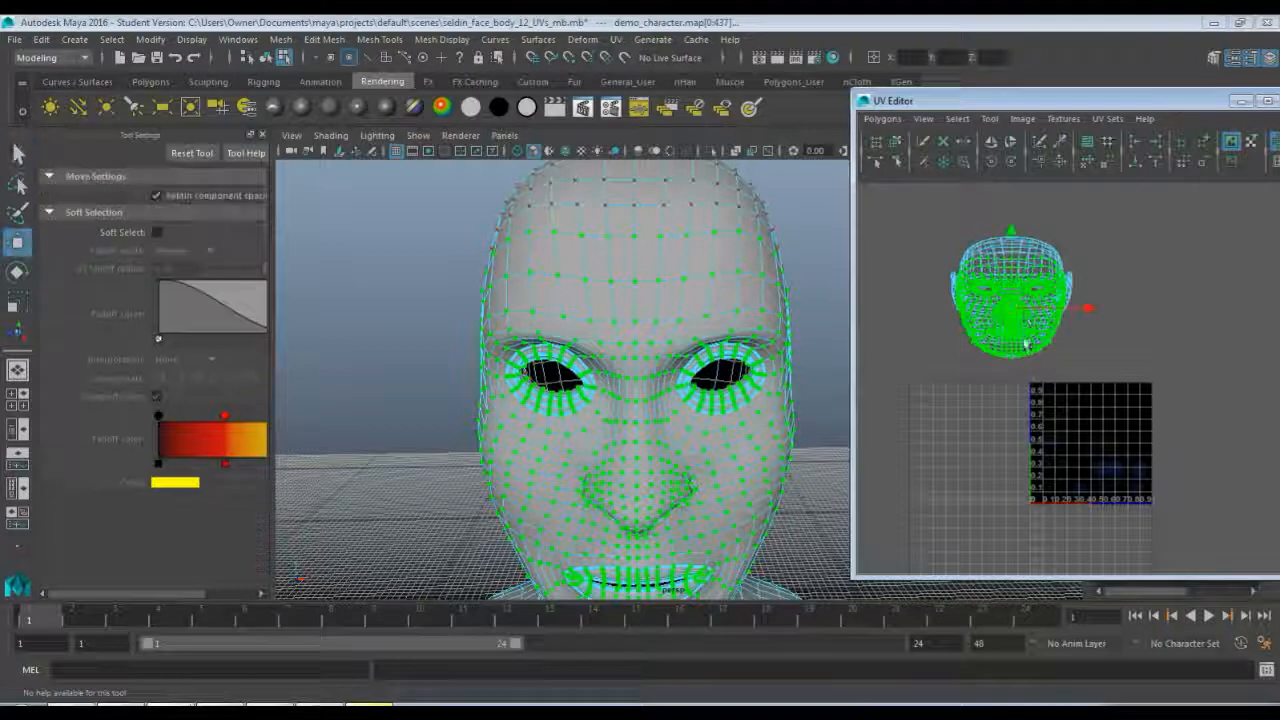
pyautogui.moveTo(1020, 318); pyautogui.dragTo(1175, 300)
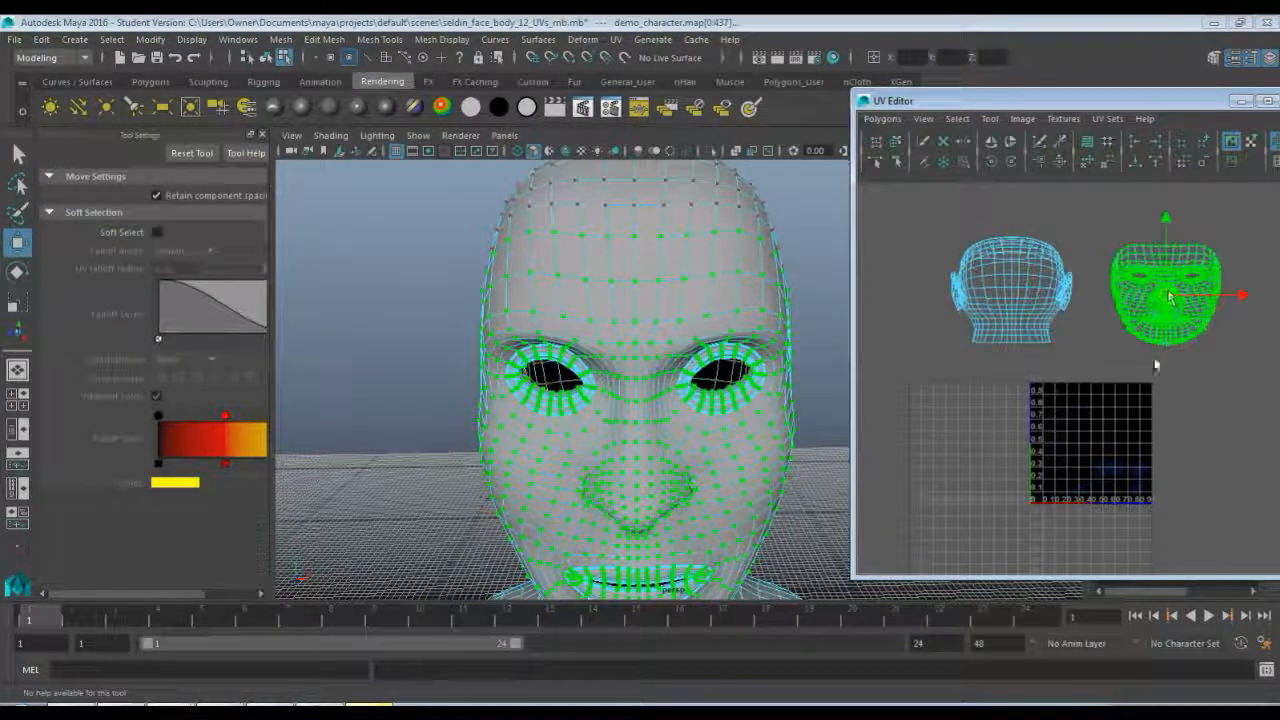
# - Select the back-of-head UV shell and move it upward, clear of the two ear shells
pyautogui.click(1152, 372)
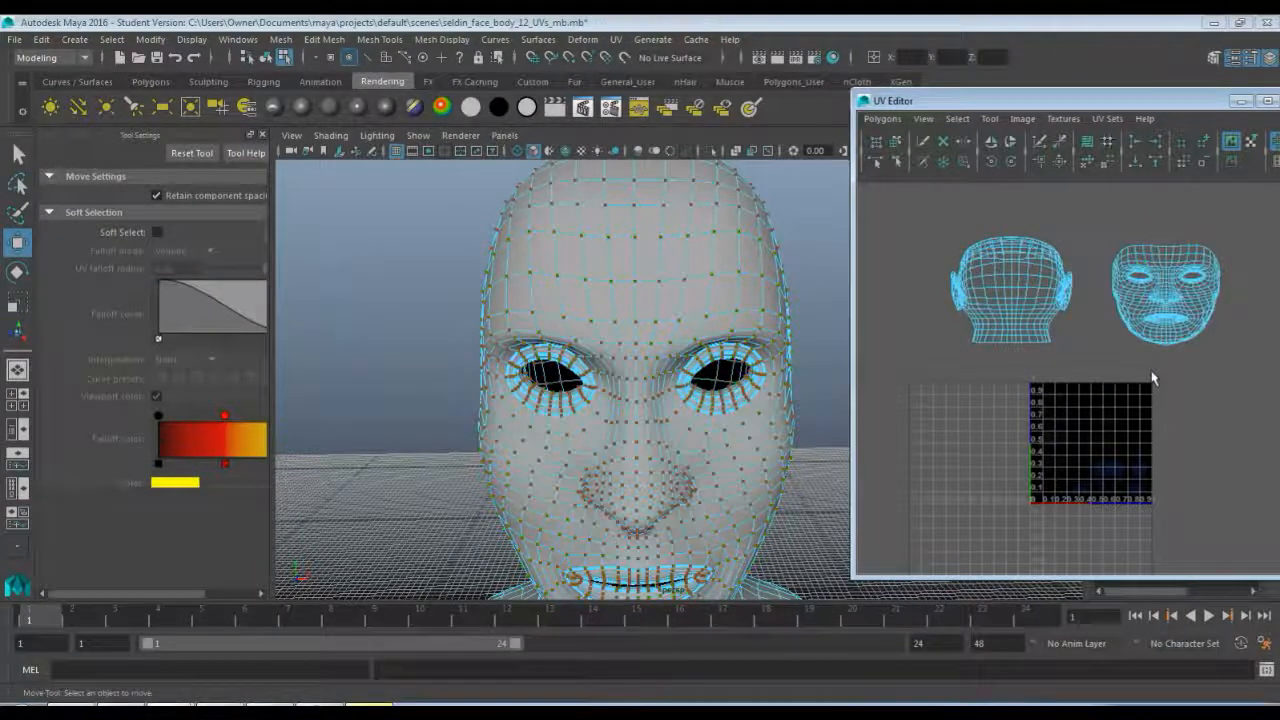
pyautogui.click(1000, 270)
pyautogui.moveTo(1017, 291); pyautogui.dragTo(1015, 218)
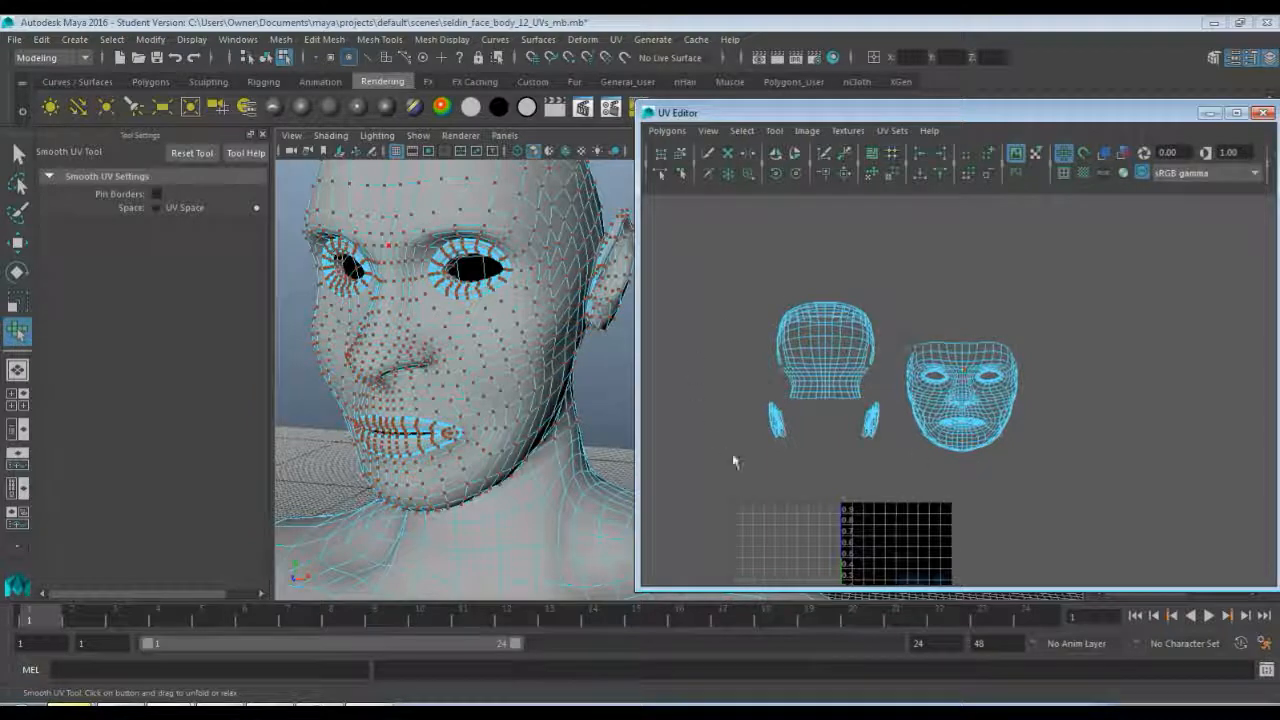
# - Examine the face shell in the UV Editor, select all its UVs with the Select Tool and unfold them
pyautogui.scroll(3, 960, 420)
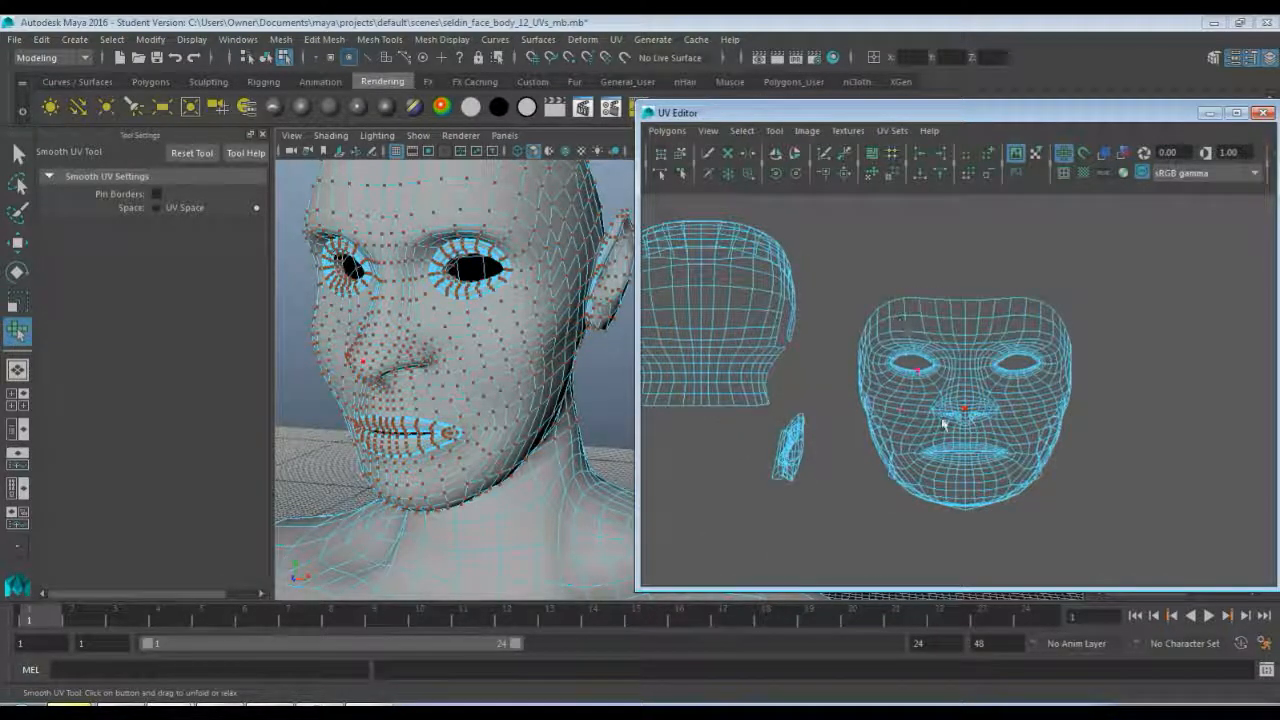
pyautogui.scroll(4, 942, 432)
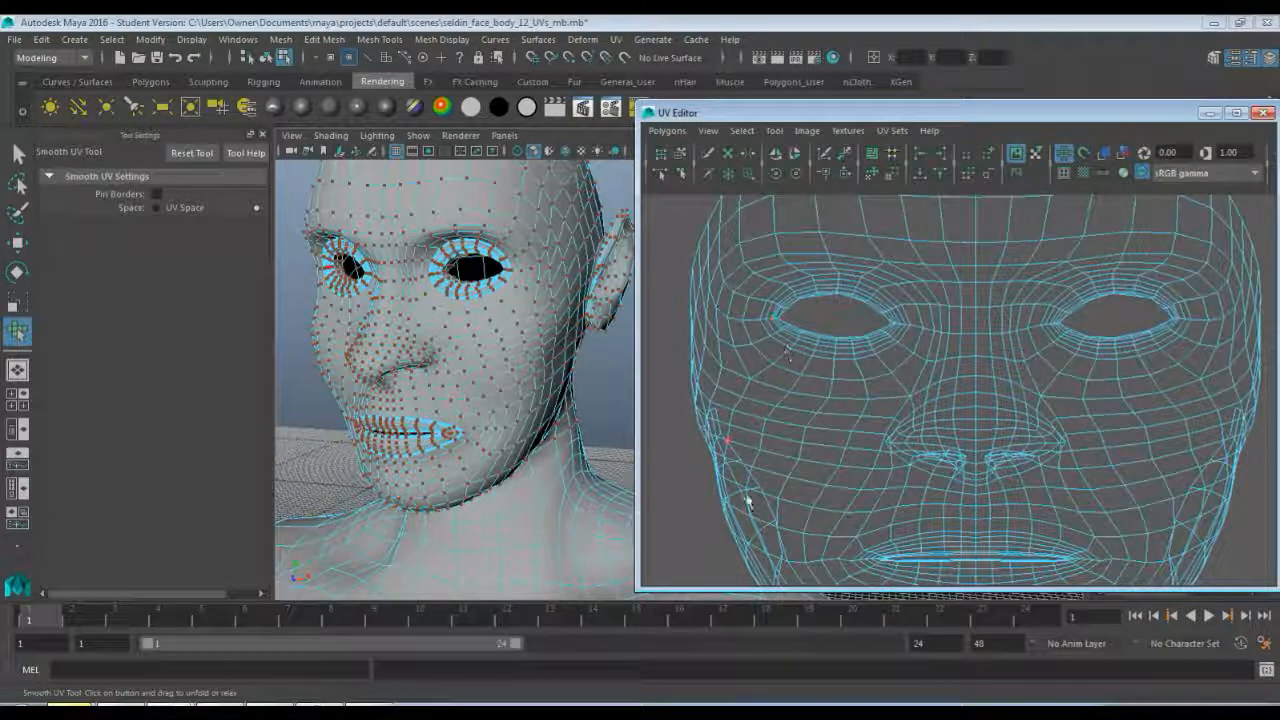
pyautogui.scroll(-5, 1066, 420)
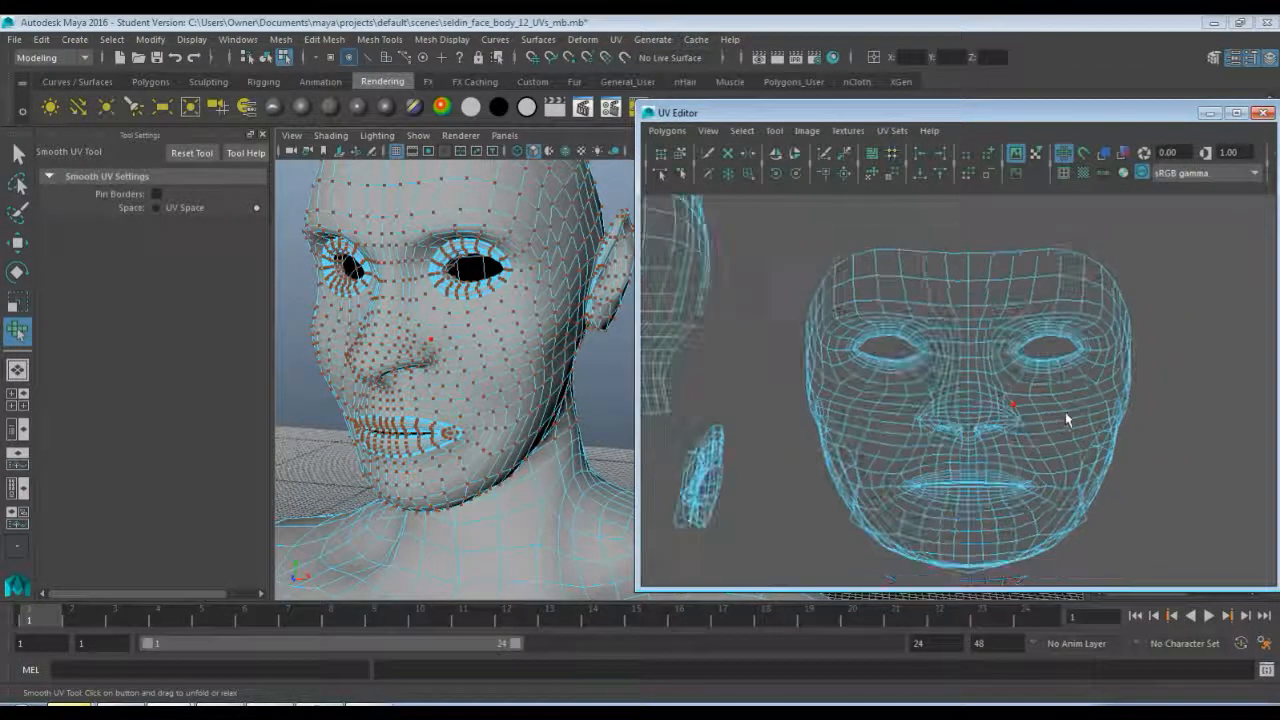
pyautogui.scroll(-2, 993, 411)
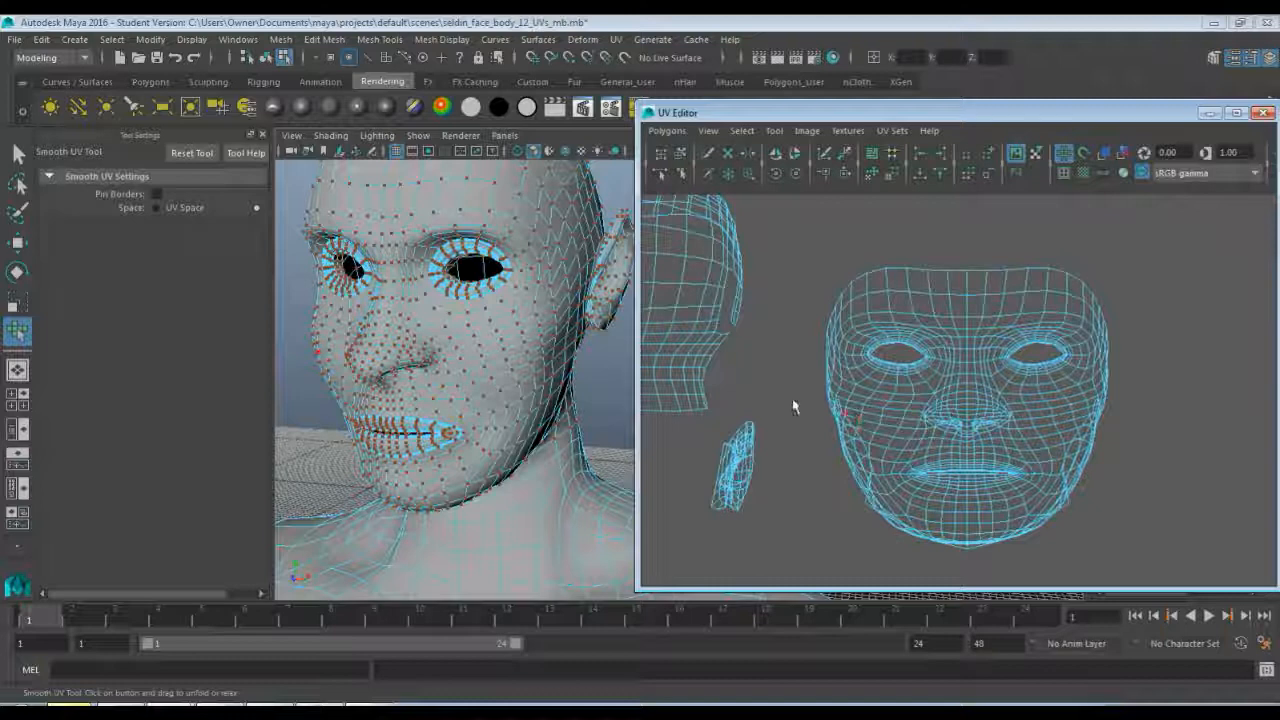
pyautogui.scroll(-2, 792, 405)
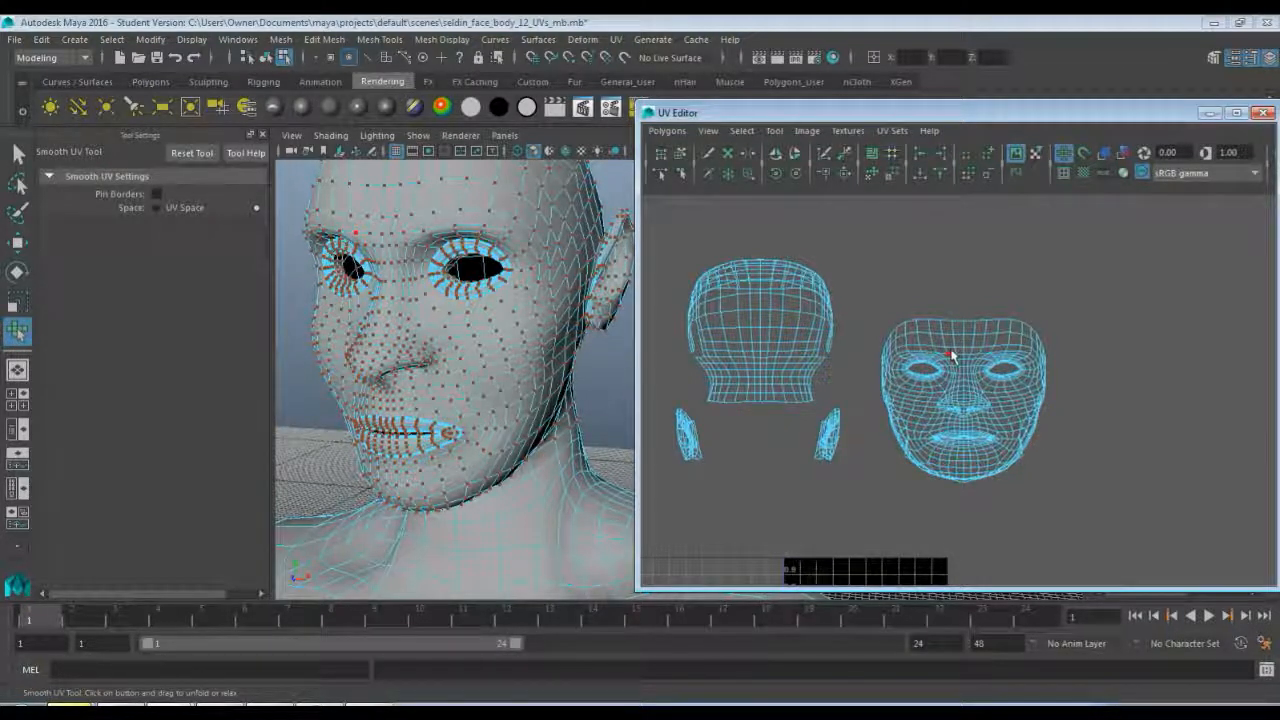
pyautogui.moveTo(952, 351); pyautogui.dragTo(992, 351, button='right')
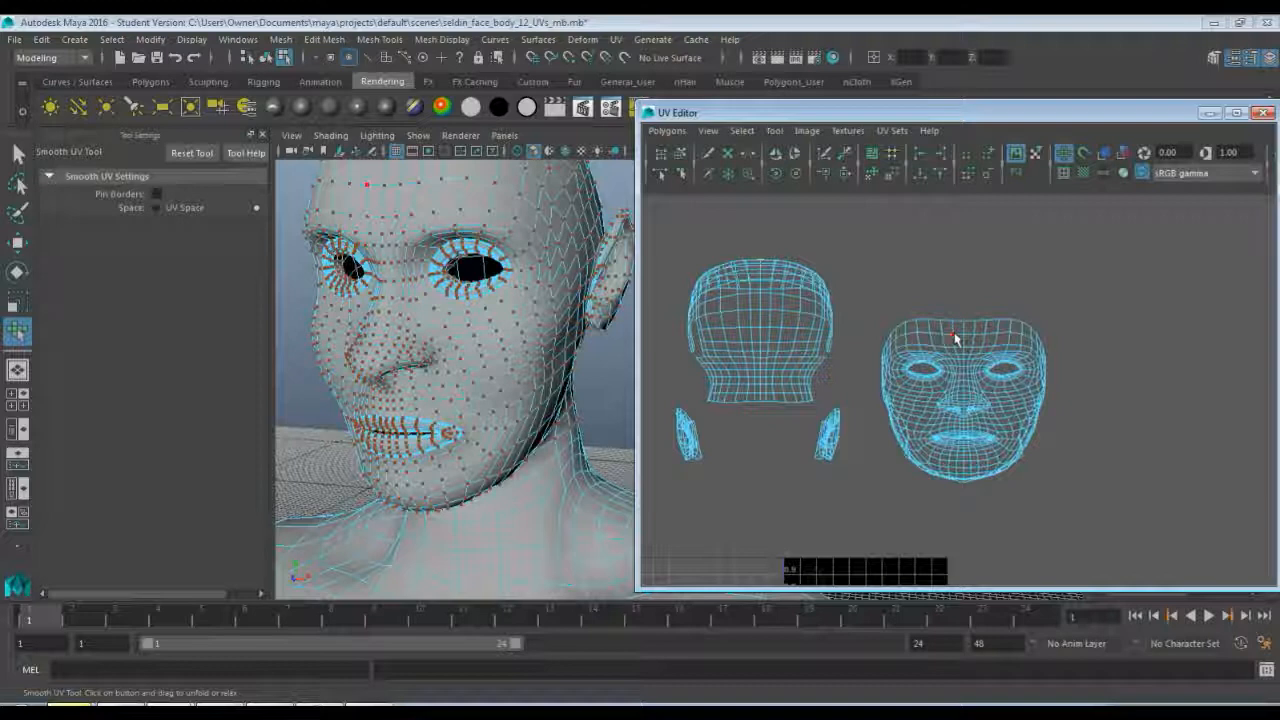
pyautogui.press('q')
pyautogui.doubleClick(957, 340)
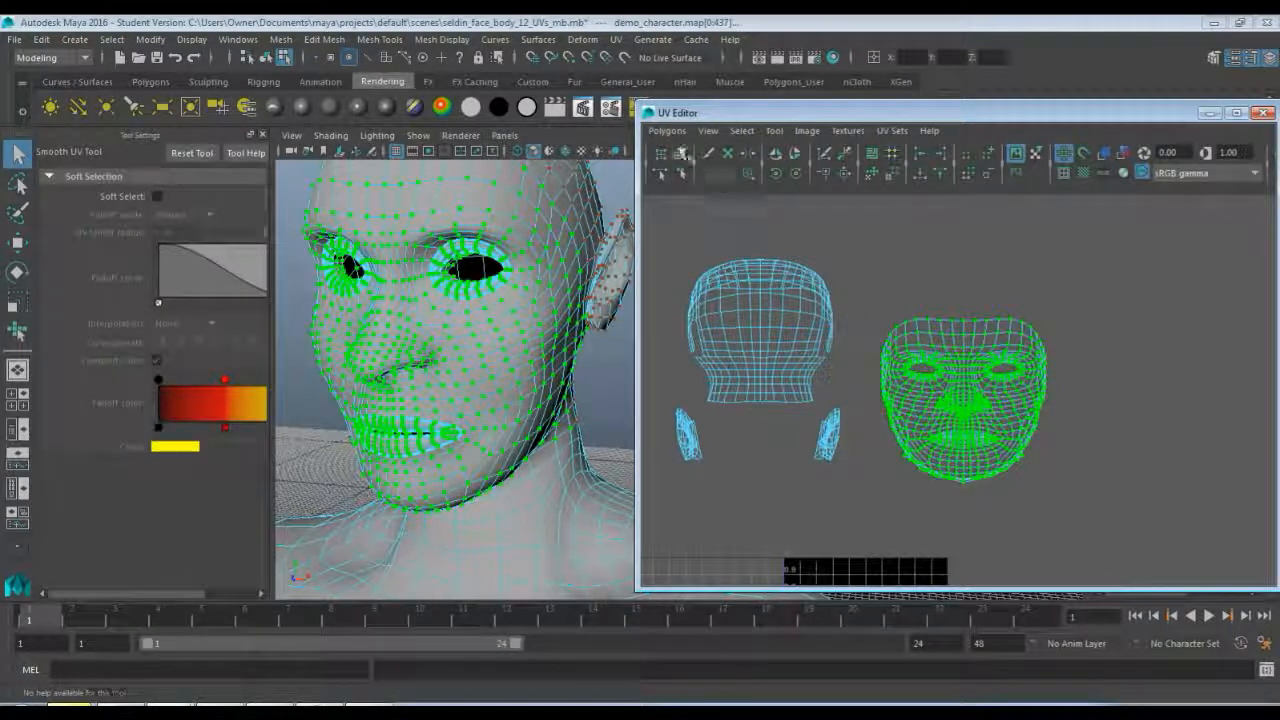
pyautogui.click(666, 130)
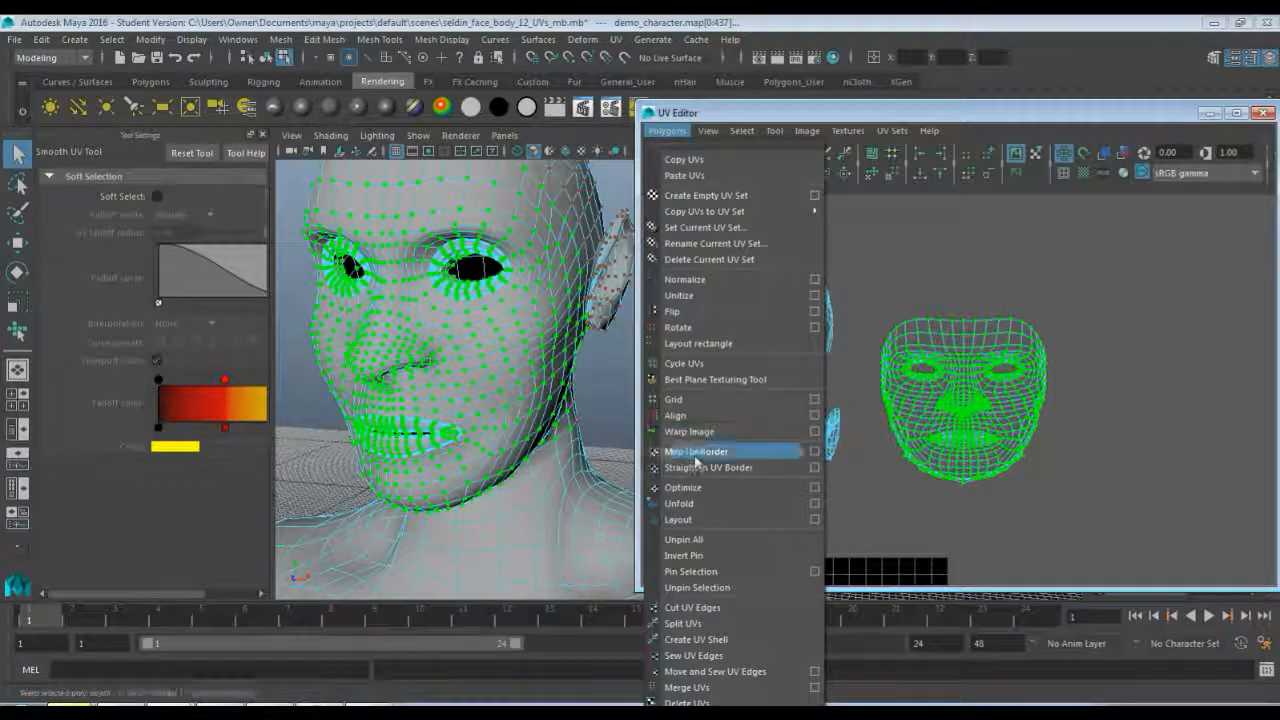
pyautogui.click(707, 504)
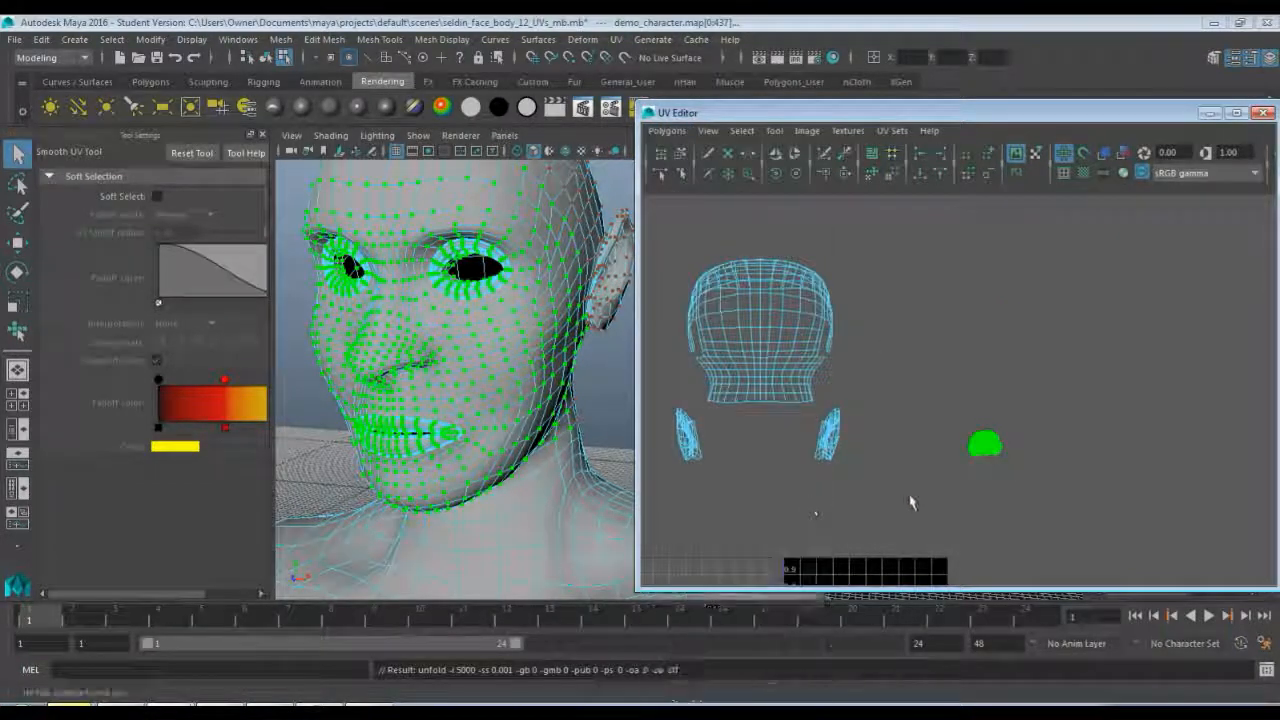
# - Try scaling up the unfolded face shell in the UV Editor and clear its selection
pyautogui.press('r')
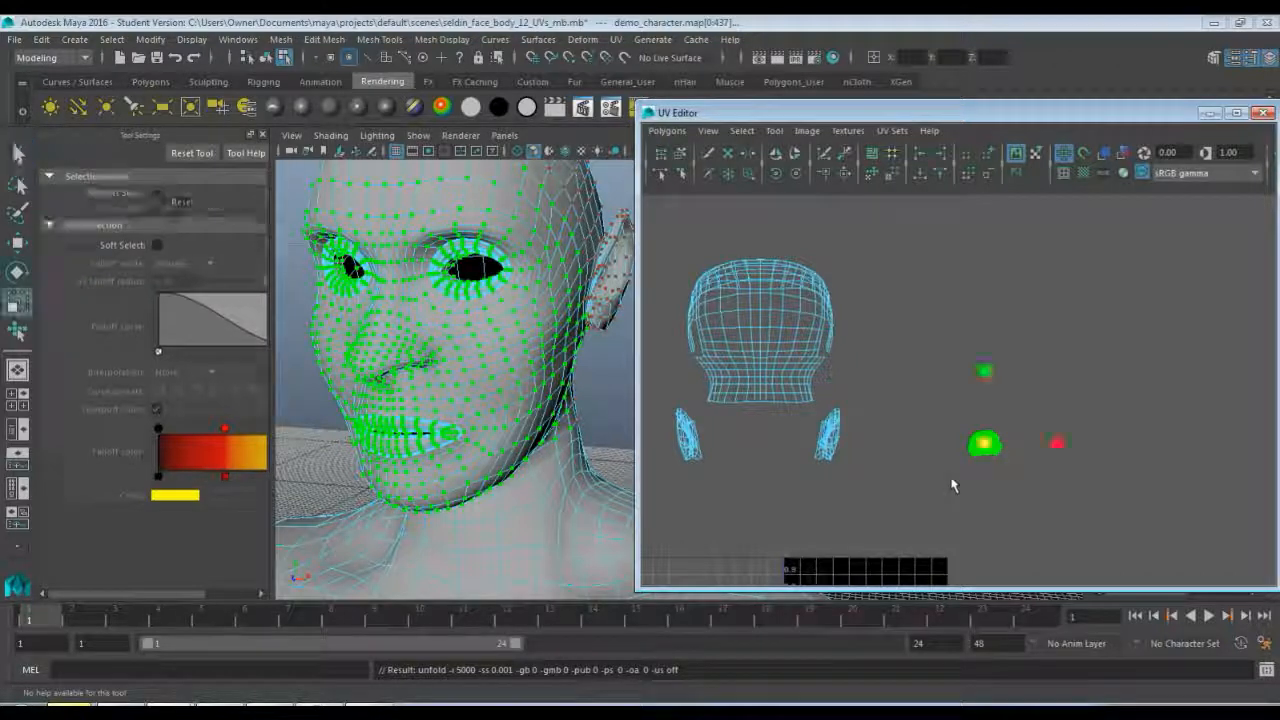
pyautogui.moveTo(985, 448); pyautogui.dragTo(1130, 366)
pyautogui.click(1155, 249)
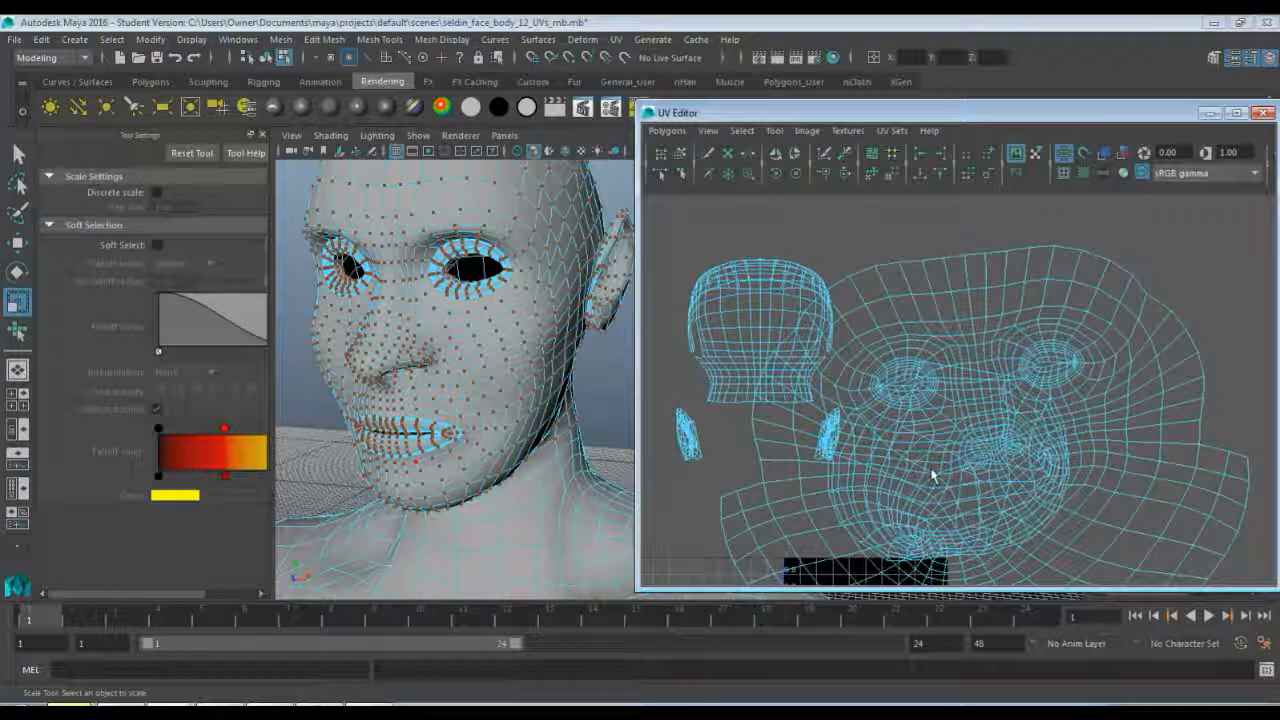
# - Undo the scaling and the unfold of the face shell, and reselect all of its UVs
pyautogui.hotkey('ctrl', 'z')
pyautogui.hotkey('ctrl', 'z')
pyautogui.hotkey('ctrl', 'z')
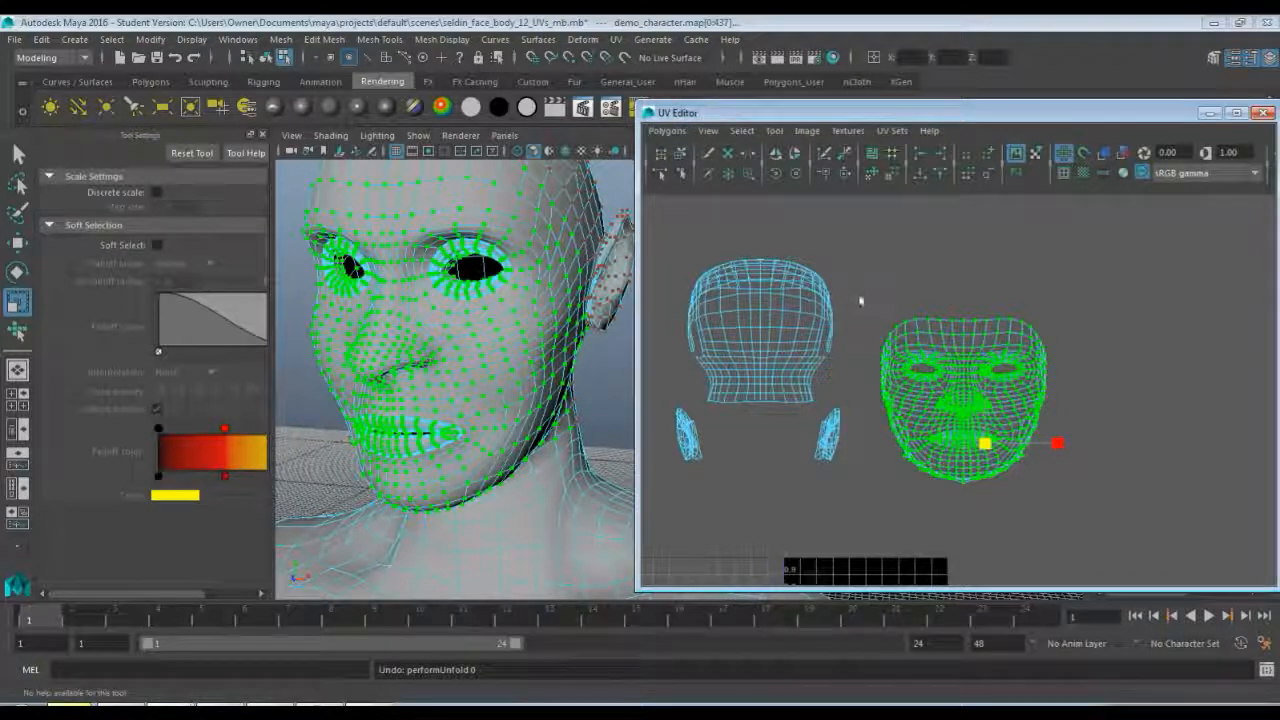
pyautogui.click(991, 292)
pyautogui.doubleClick(964, 367)
pyautogui.rightClick(1000, 367)
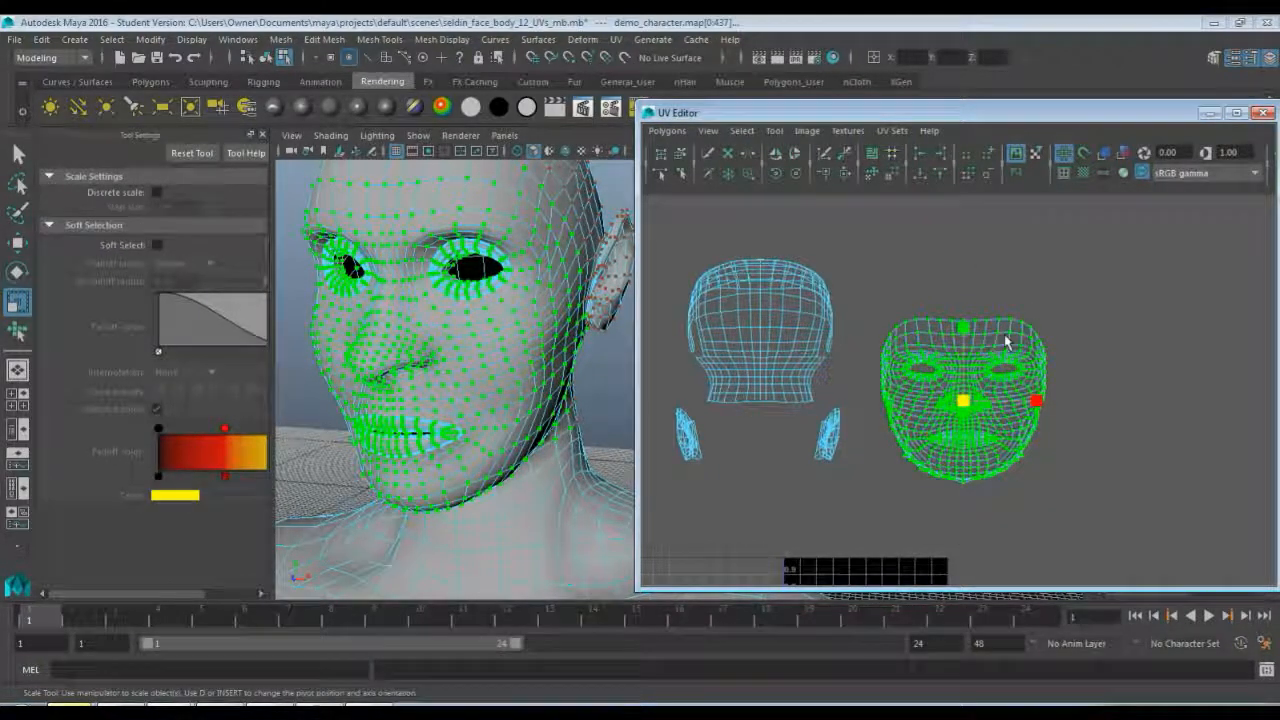
pyautogui.press('w')
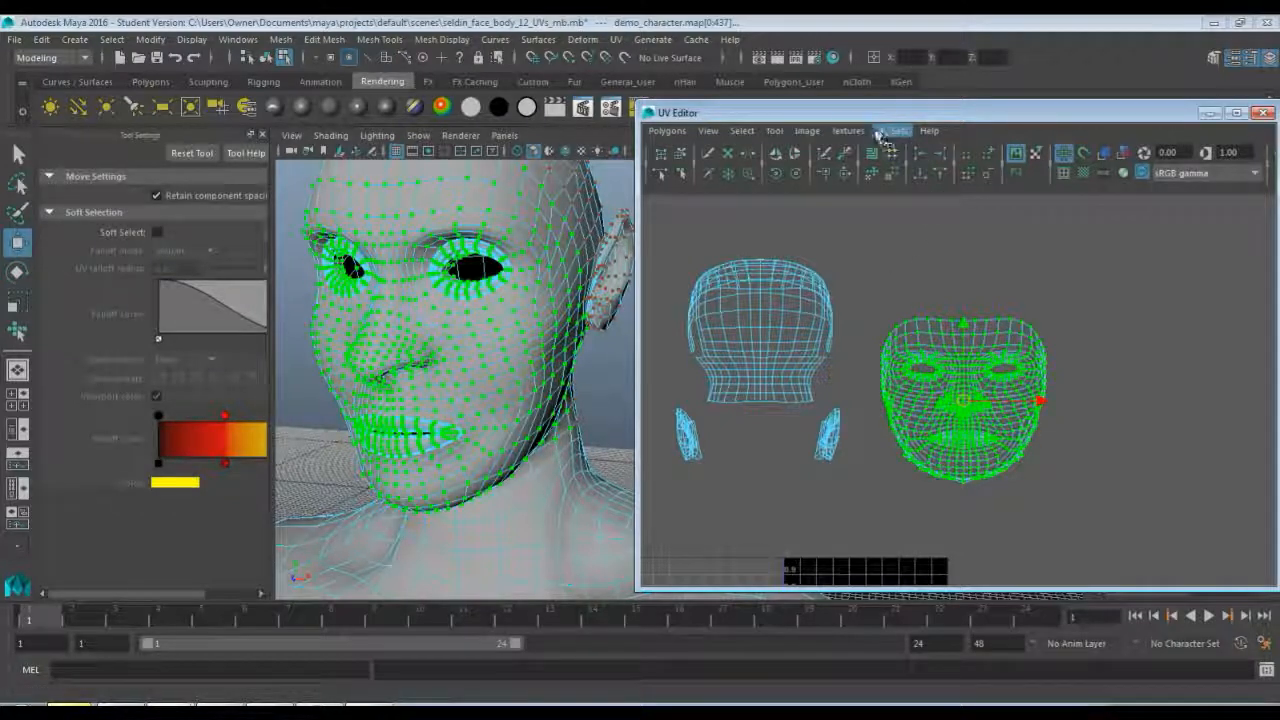
# - Apply the Smooth UV Tool options with World space and Pin Borders off, keeping the options window clear of the shells
pyautogui.click(778, 131)
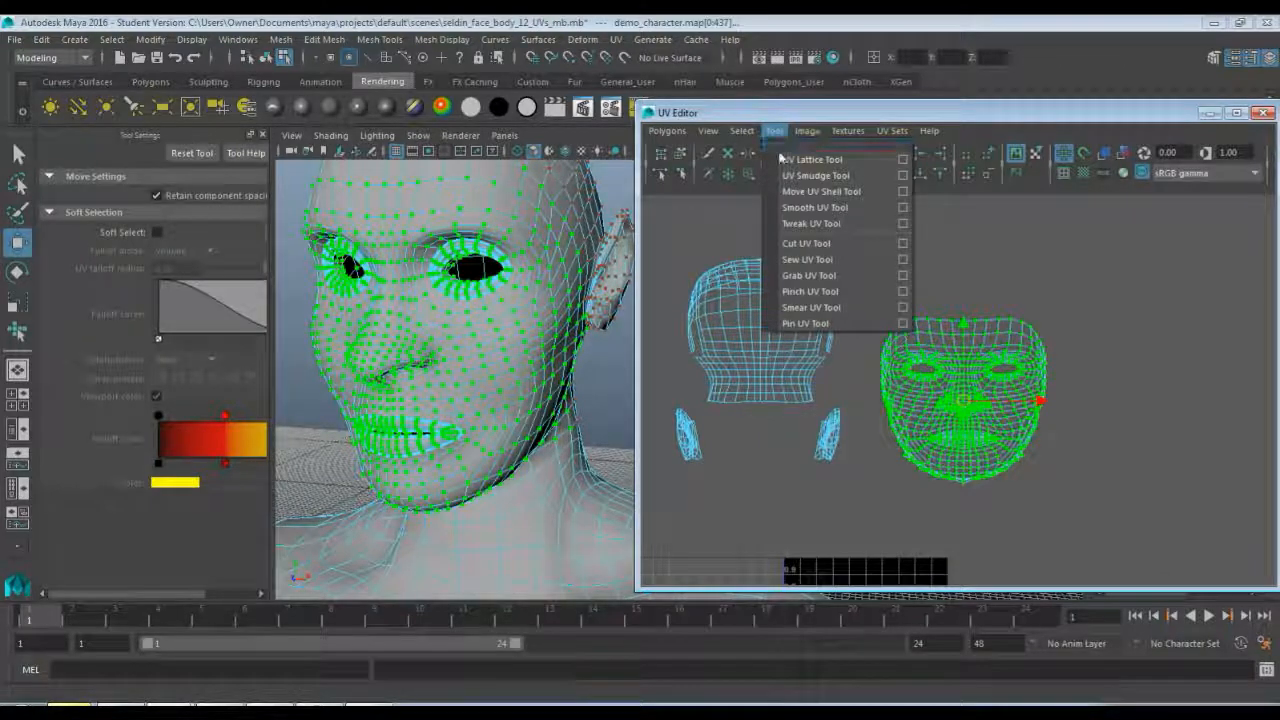
pyautogui.click(902, 214)
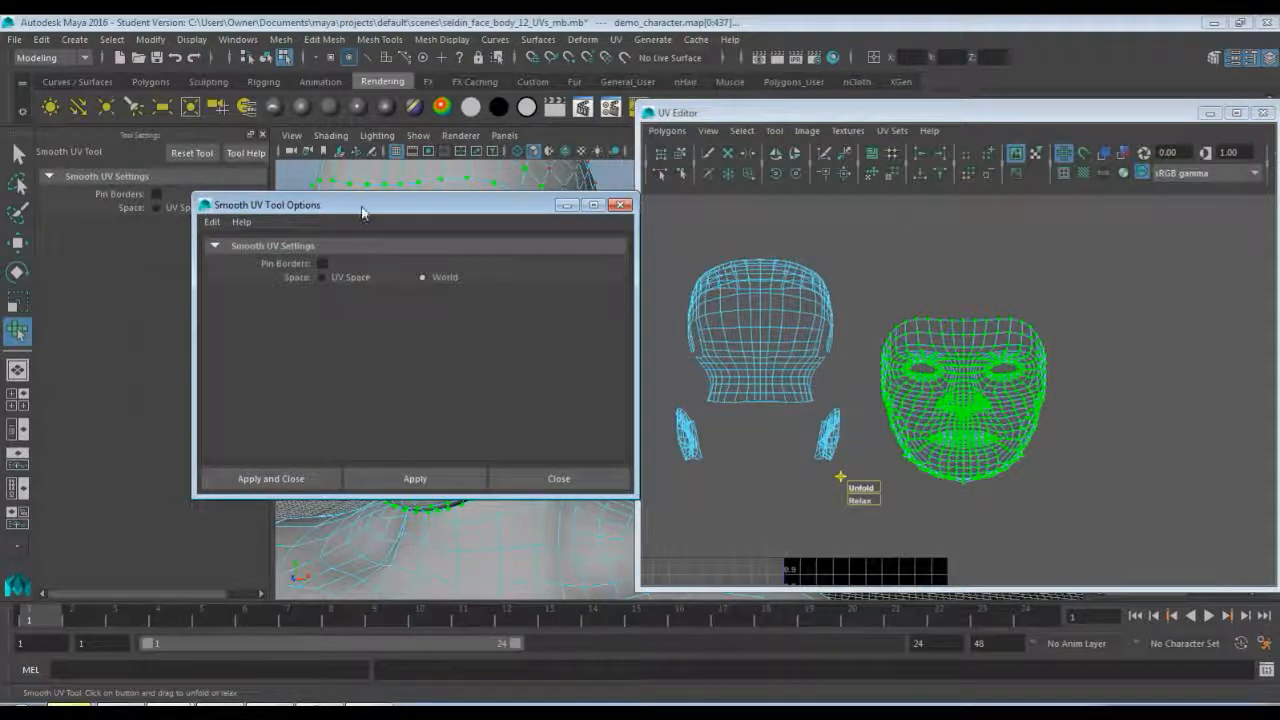
pyautogui.moveTo(365, 204); pyautogui.dragTo(501, 192)
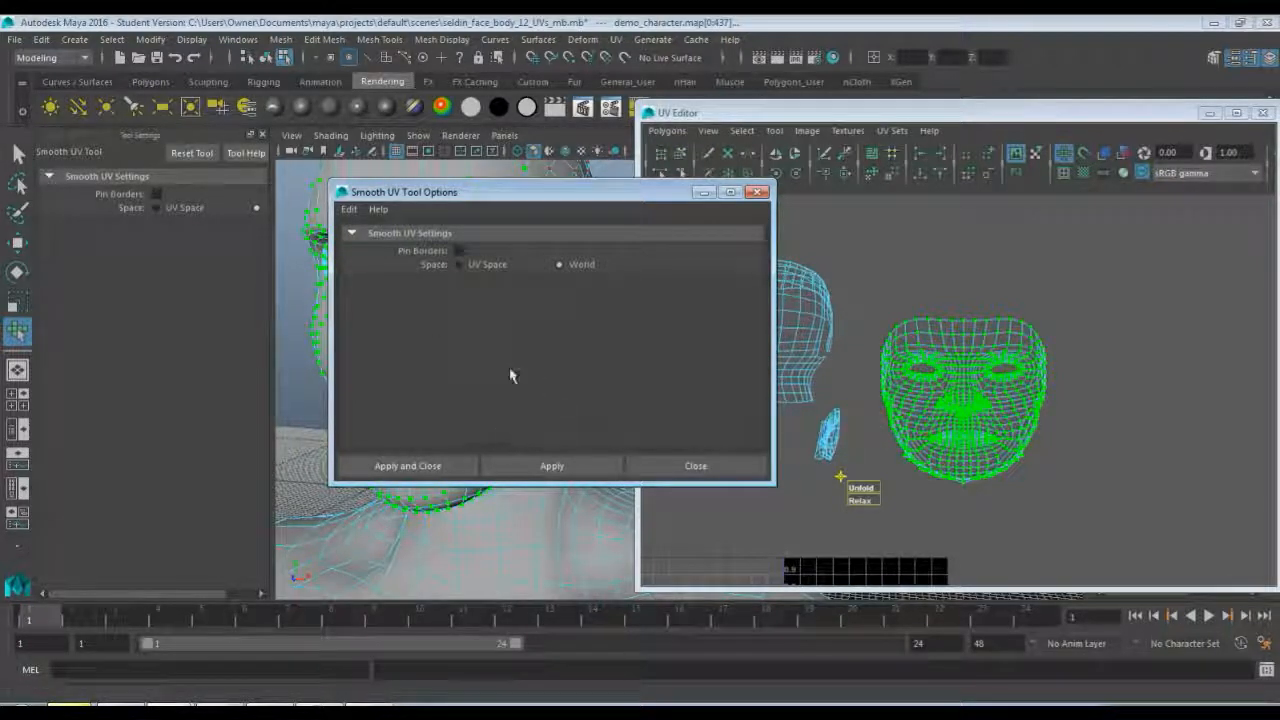
pyautogui.click(543, 470)
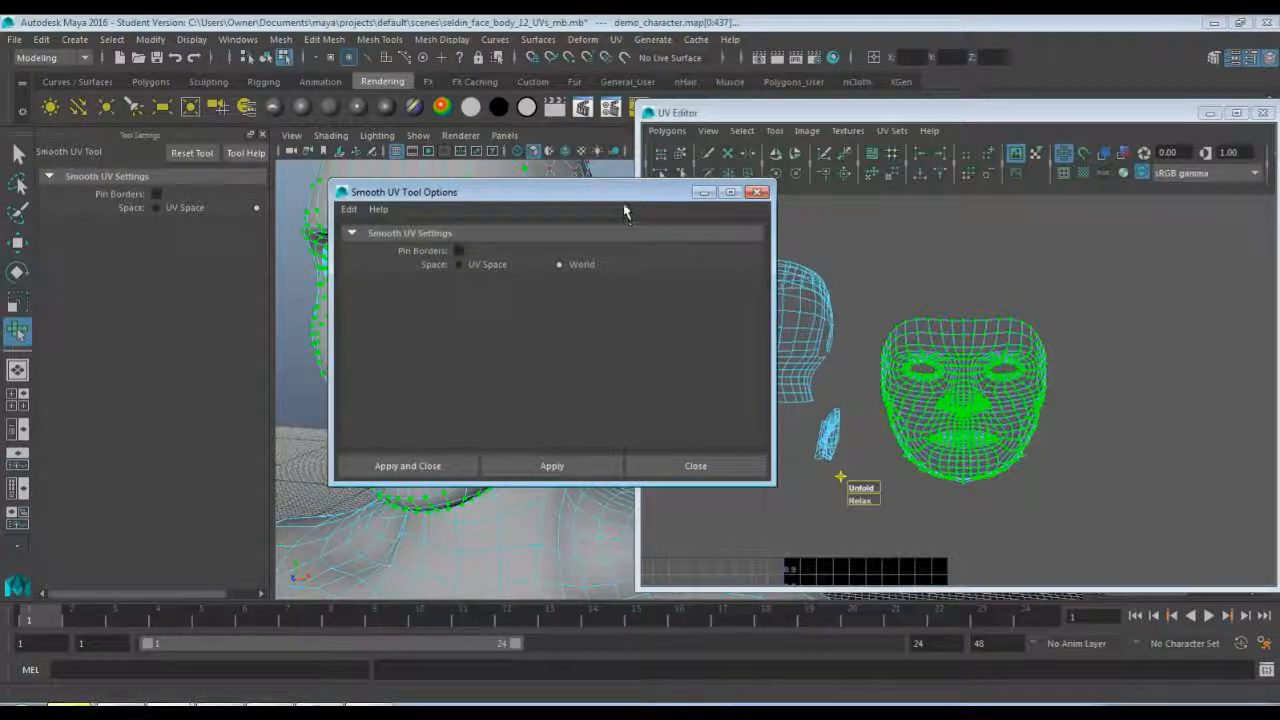
pyautogui.moveTo(626, 200); pyautogui.dragTo(453, 209)
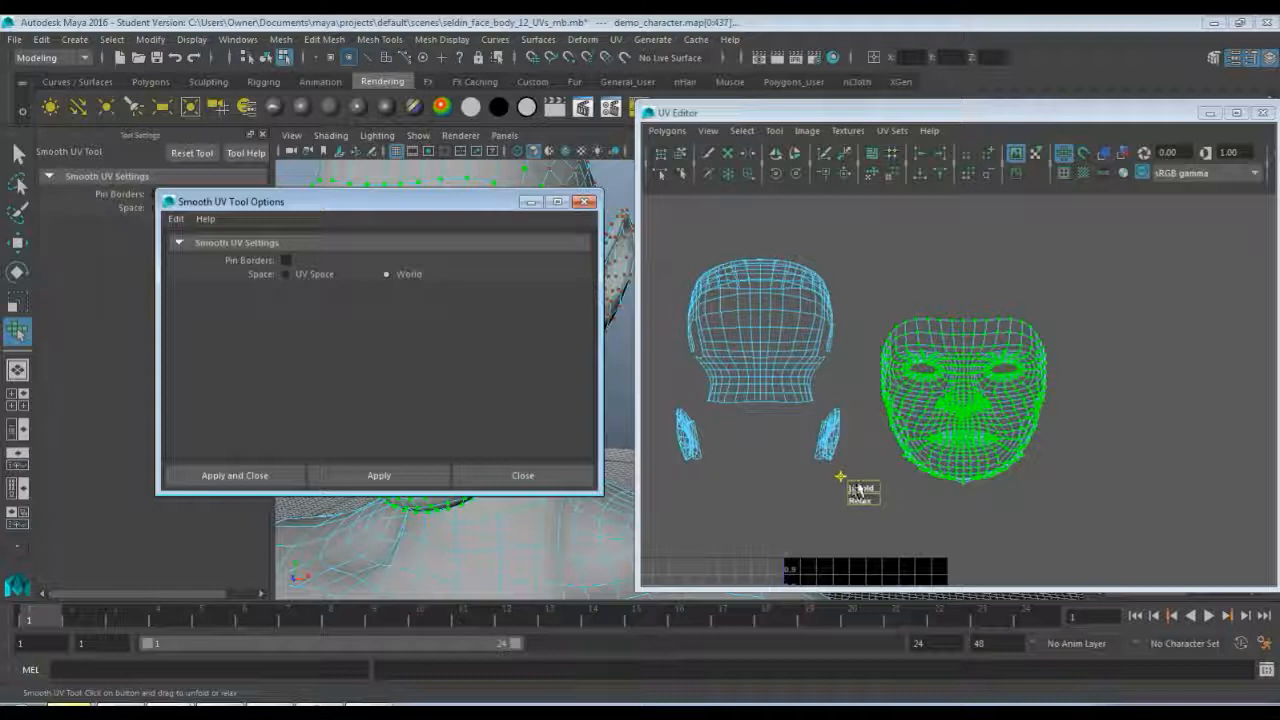
# - Unfold the face shell with the Smooth UV Tool until it flattens into a wide layout, and deselect its UVs
pyautogui.moveTo(858, 488); pyautogui.dragTo(928, 486)
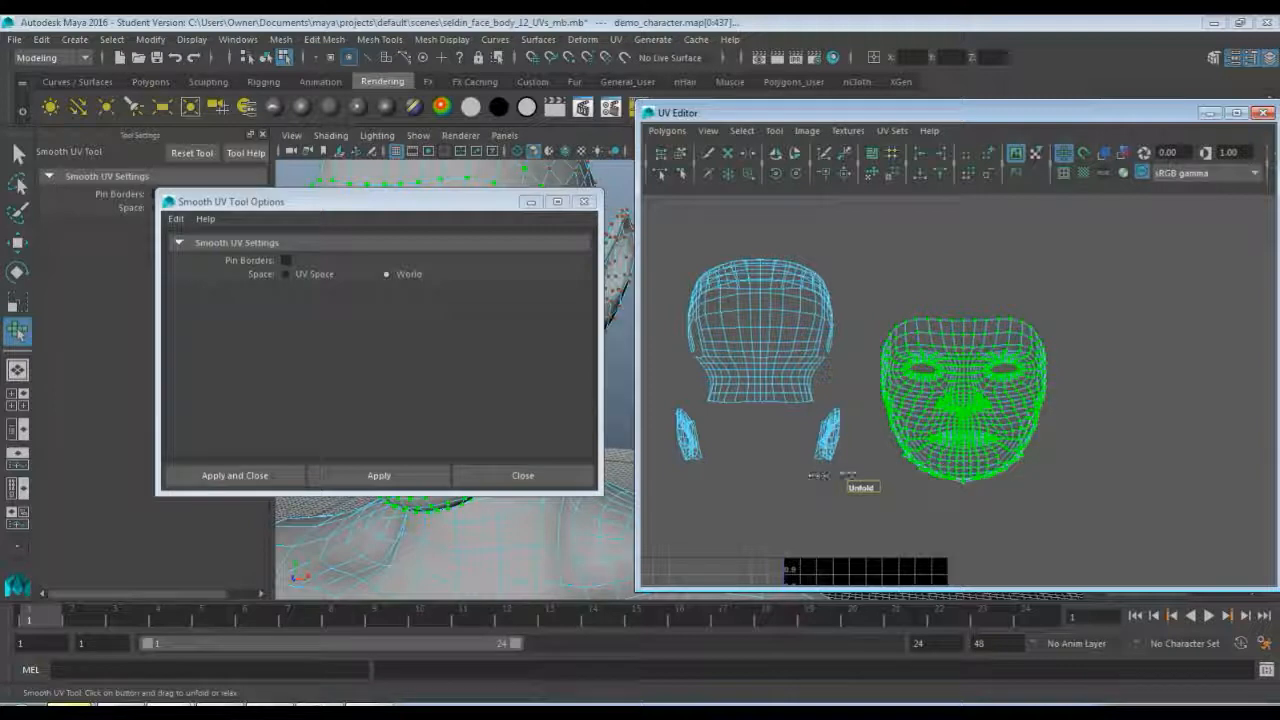
pyautogui.moveTo(820, 476)
pyautogui.mouseDown()
pyautogui.moveTo(905, 478)
pyautogui.moveTo(808, 465)
pyautogui.mouseUp()
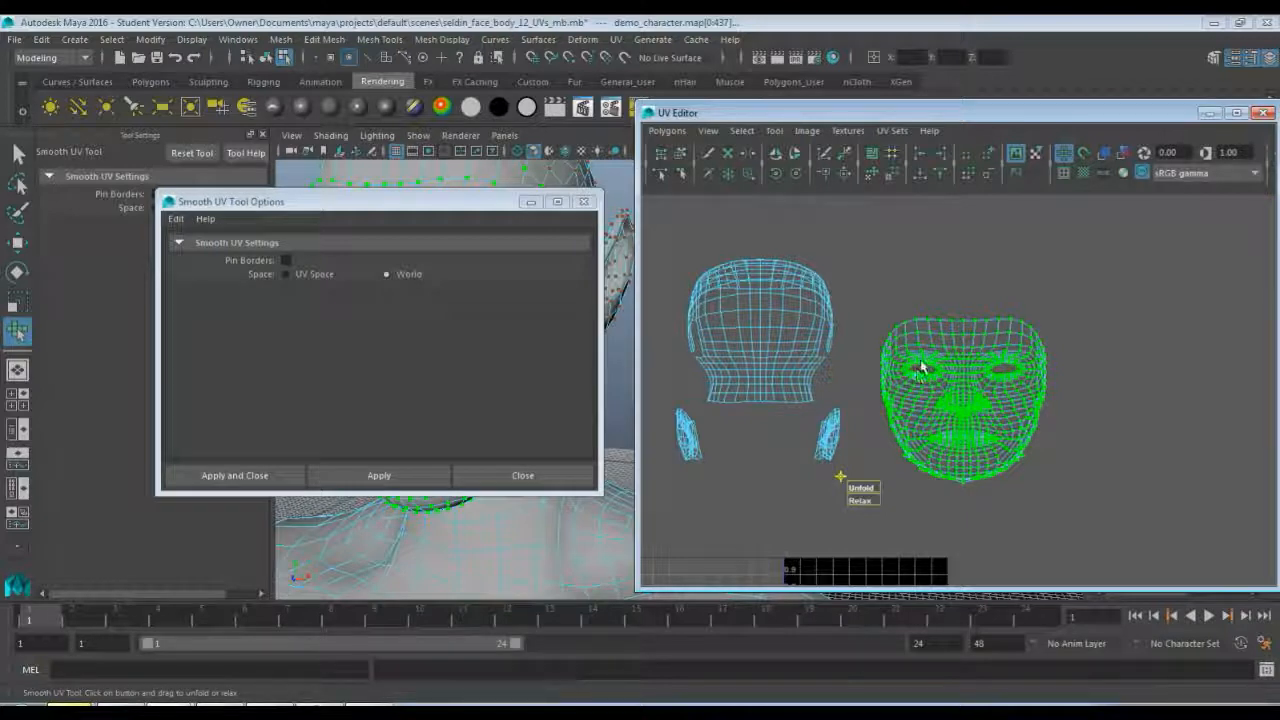
pyautogui.moveTo(858, 505); pyautogui.dragTo(876, 484)
pyautogui.moveTo(862, 490); pyautogui.dragTo(1160, 463)
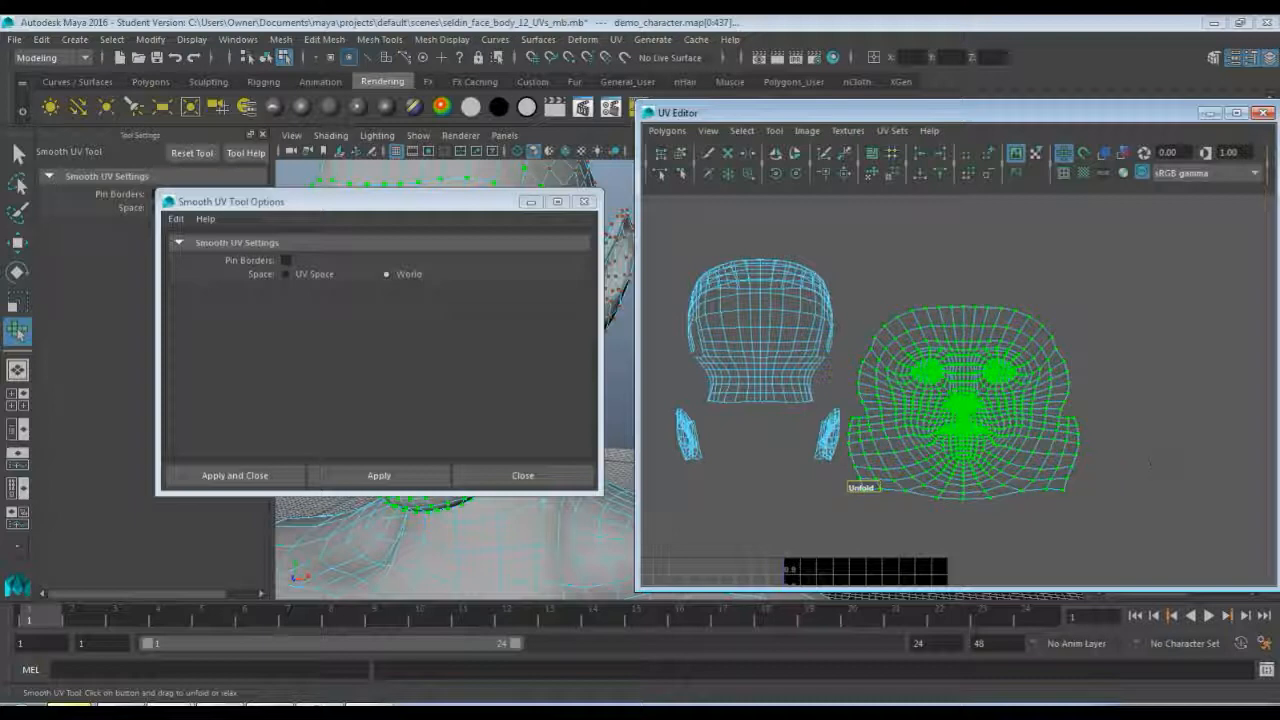
pyautogui.scroll(2, 1087, 503)
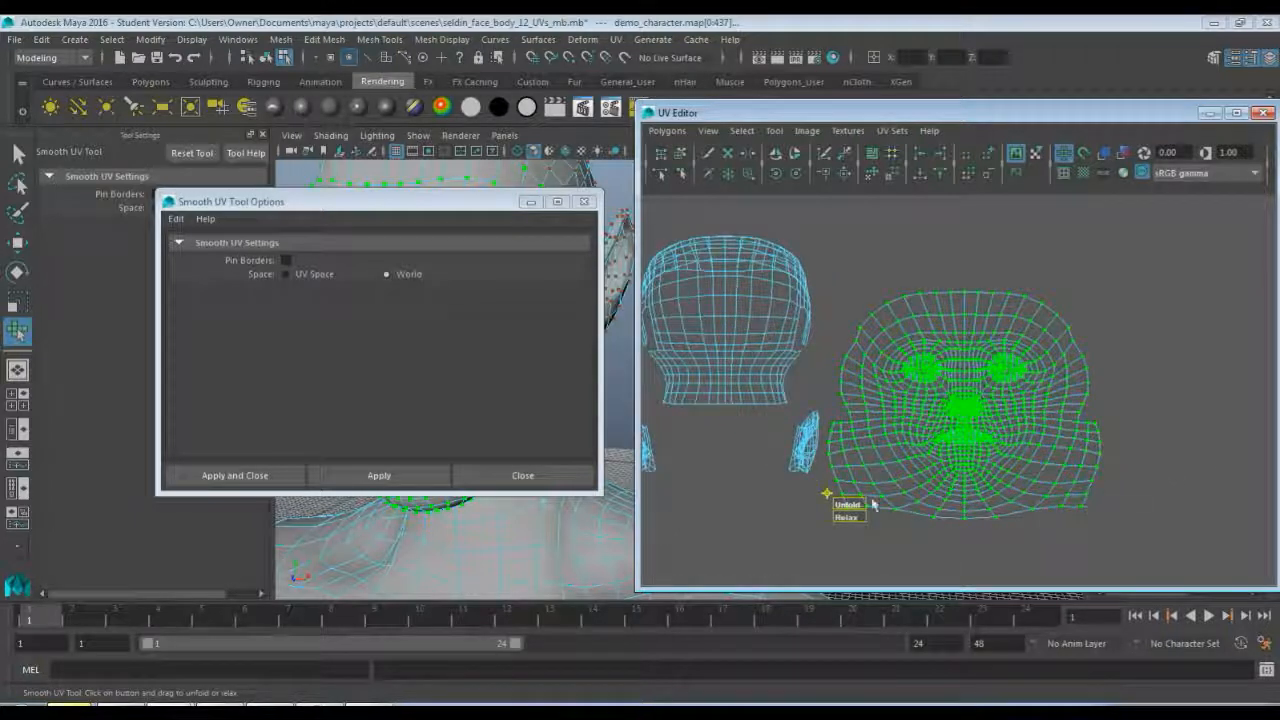
pyautogui.click(1174, 381)
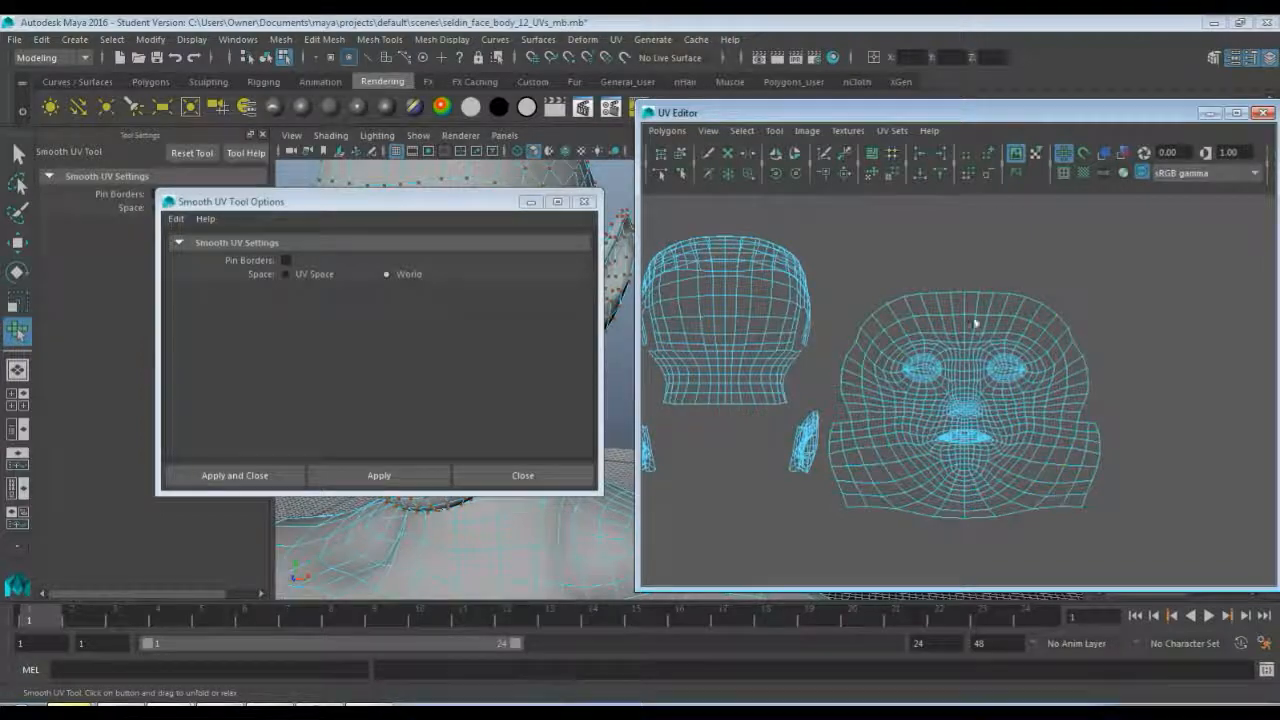
# - Examine the mouth, nose and eye areas of the unfolded face shell up close for overlapping UVs
pyautogui.scroll(5, 956, 484)
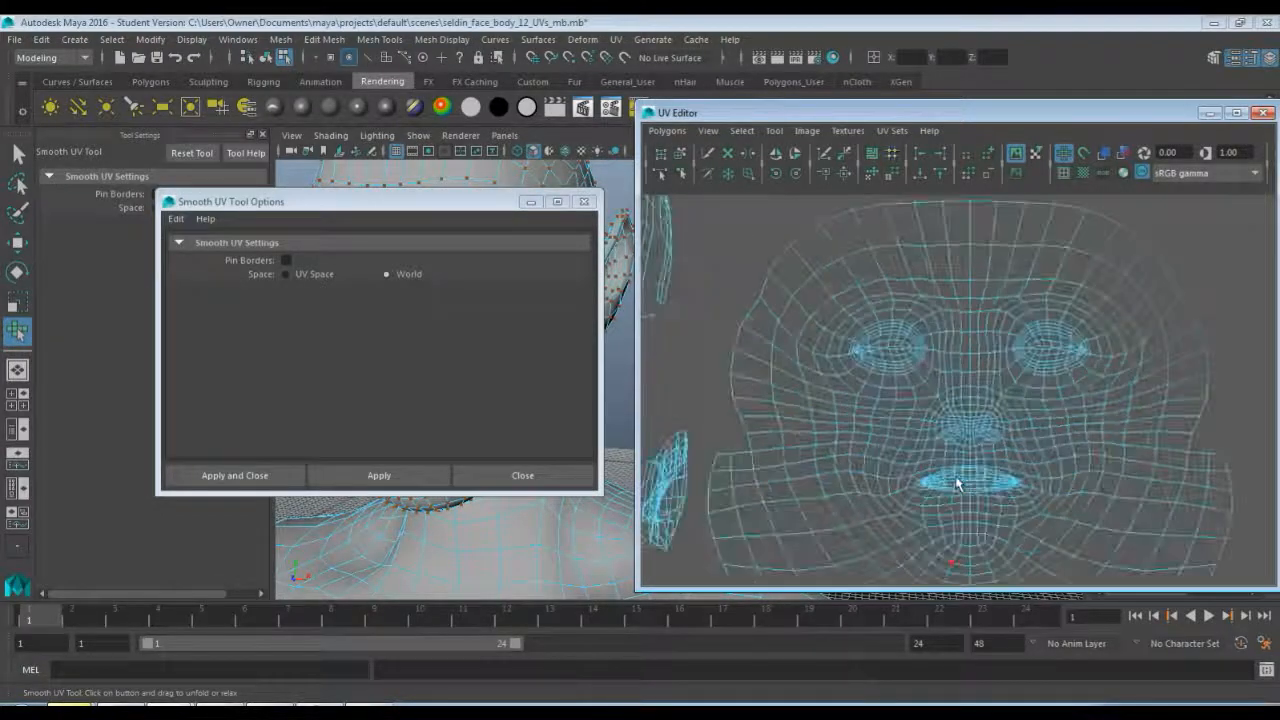
pyautogui.moveTo(945, 490)
pyautogui.mouseDown()
pyautogui.moveTo(948, 500)
pyautogui.moveTo(951, 486)
pyautogui.mouseUp()
pyautogui.keyDown('alt'); pyautogui.moveTo(950, 492); pyautogui.dragTo(924, 466, button='middle'); pyautogui.keyUp('alt')
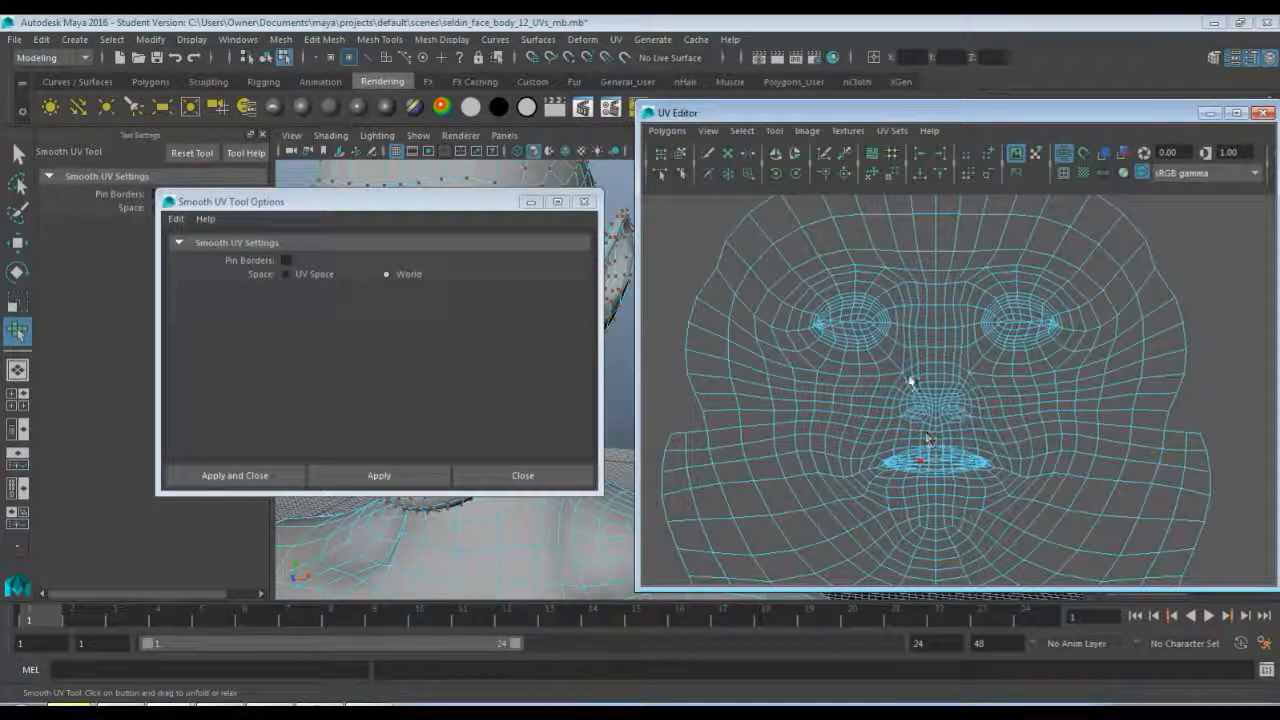
pyautogui.click(667, 130)
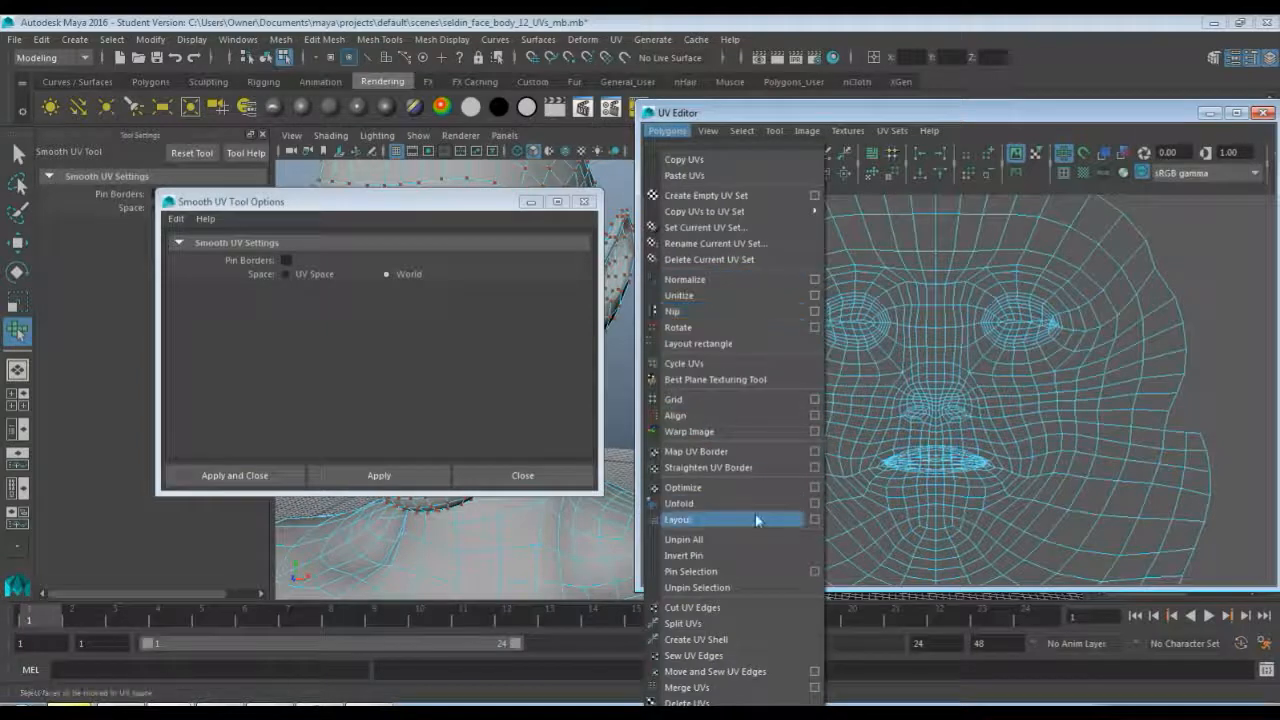
pyautogui.click(746, 130)
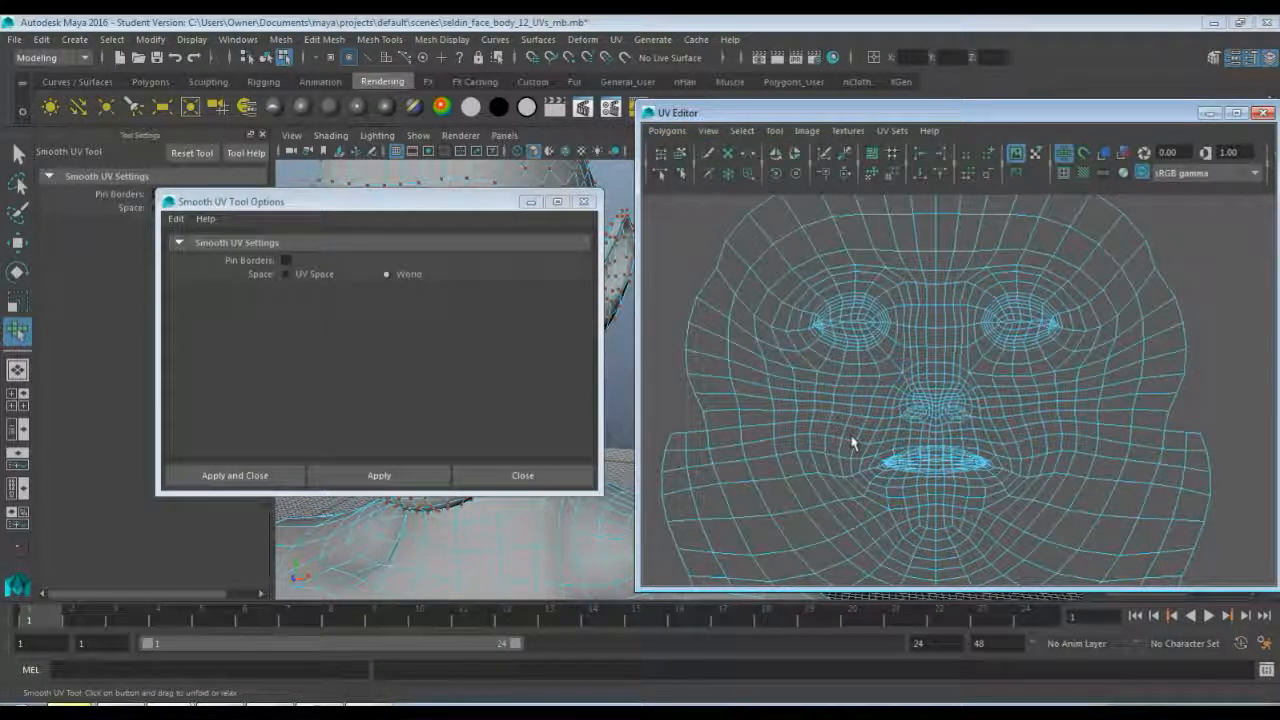
pyautogui.scroll(-4, 863, 475)
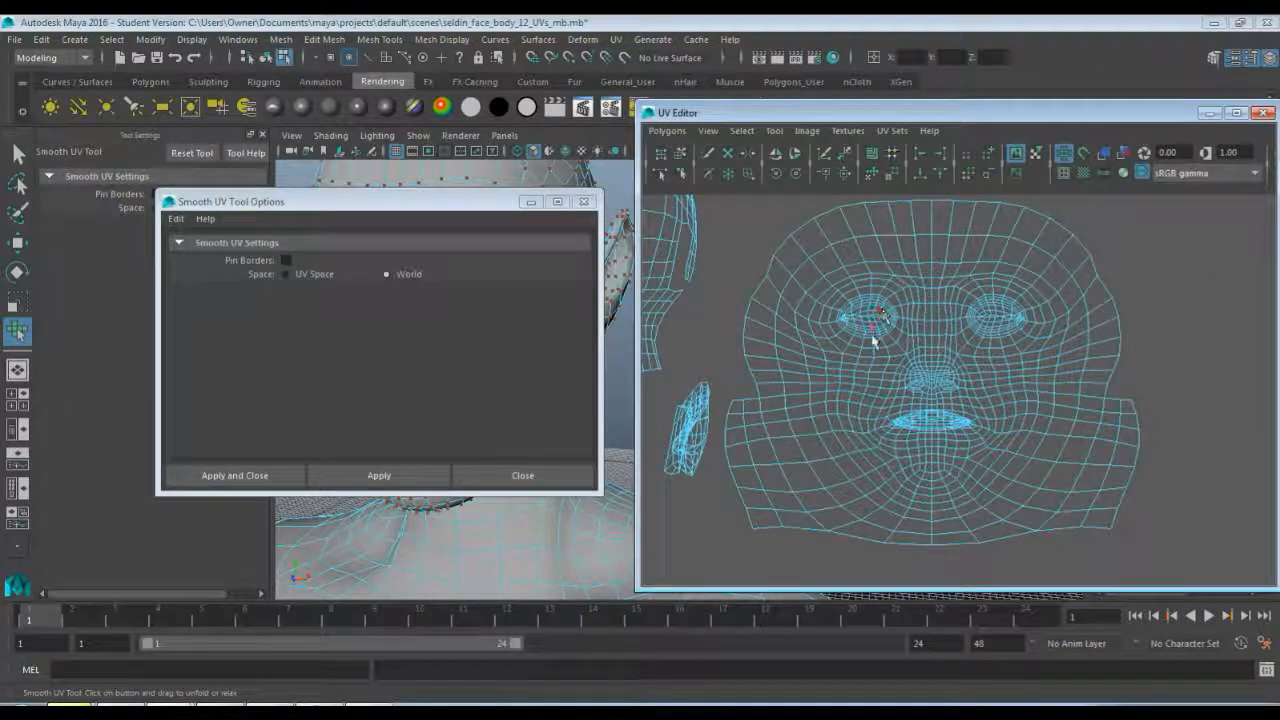
pyautogui.scroll(3, 870, 338)
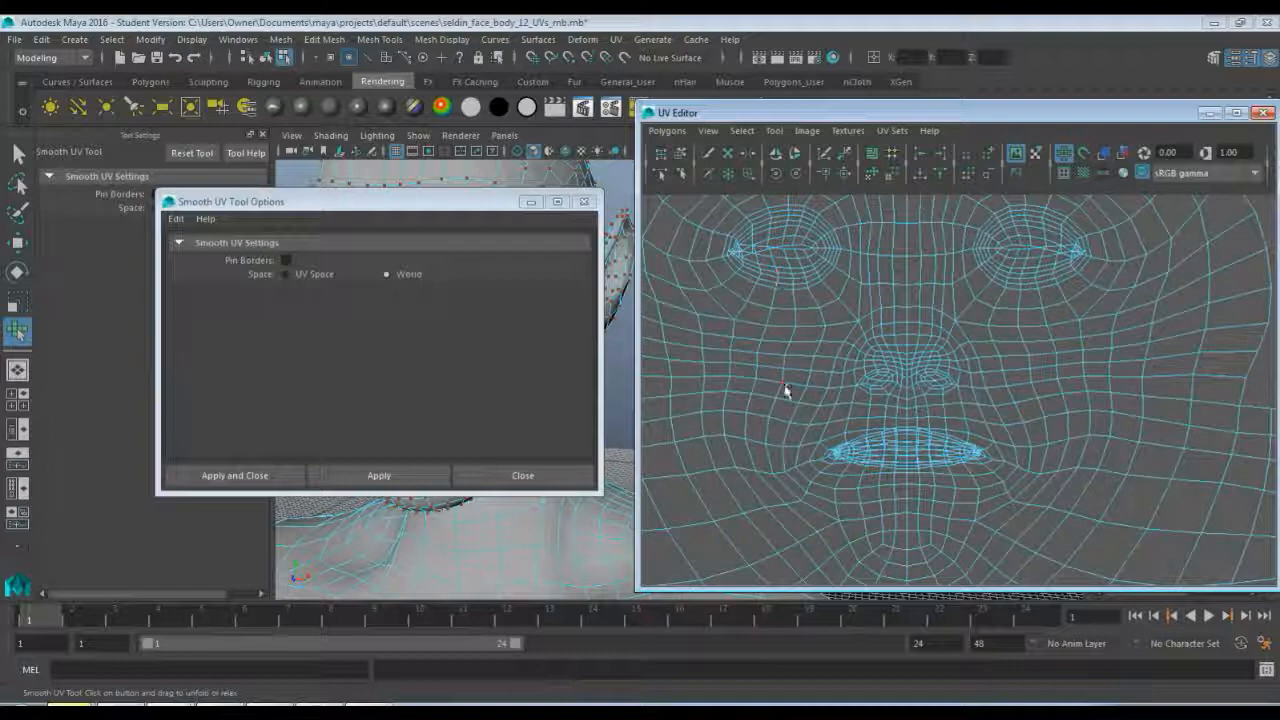
pyautogui.scroll(3, 777, 280)
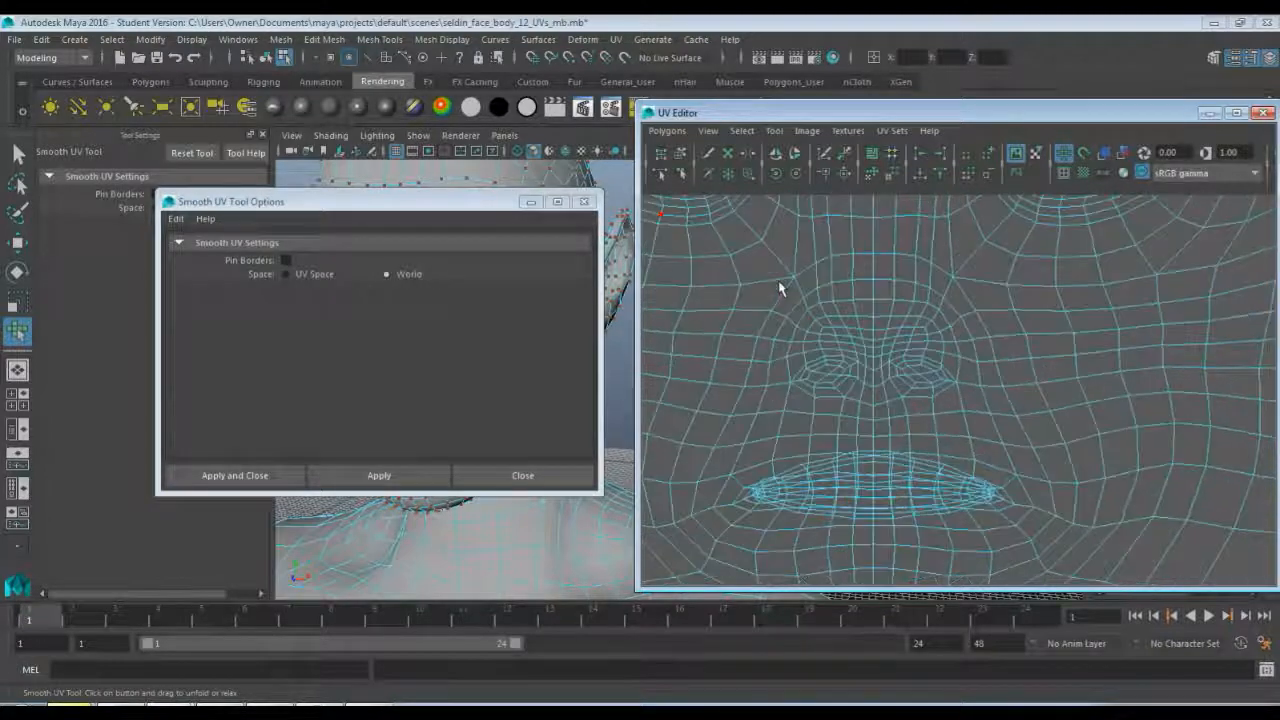
pyautogui.keyDown('alt'); pyautogui.moveTo(777, 250); pyautogui.dragTo(851, 443, button='middle'); pyautogui.keyUp('alt')
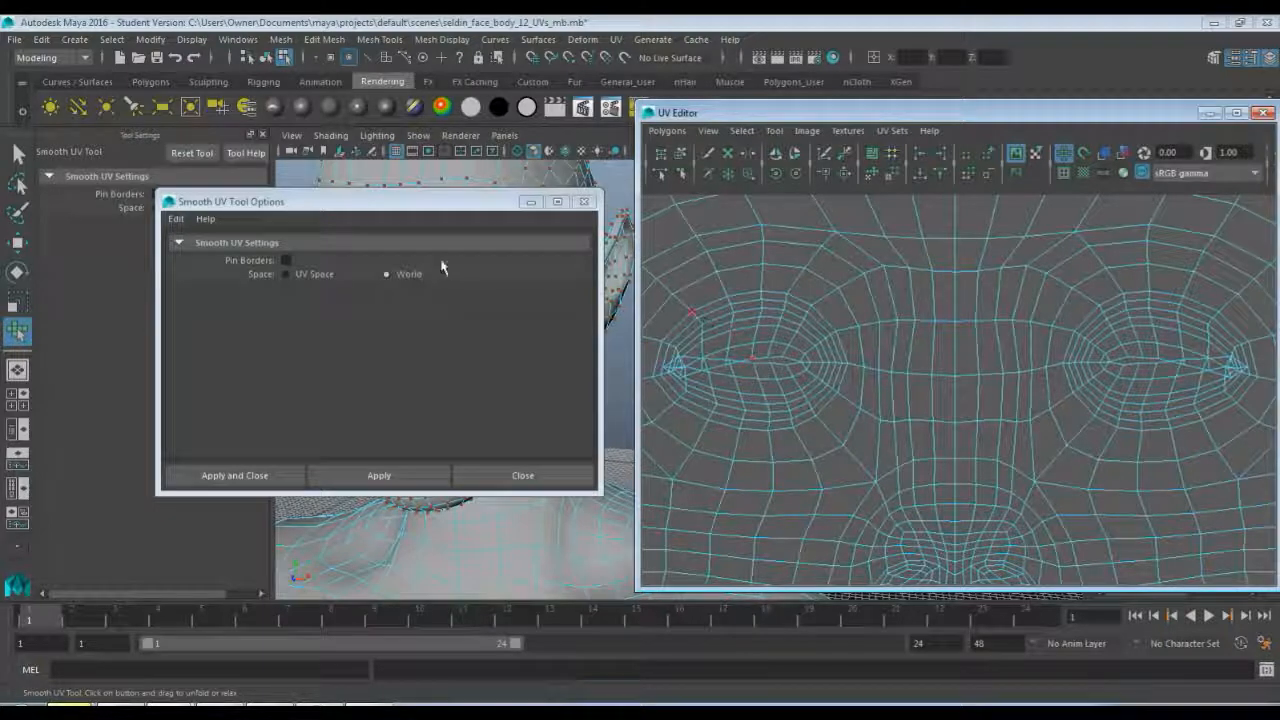
# - Select the UV loops along the inner edges of both eye openings and activate the Smooth UV Tool
pyautogui.press('q')
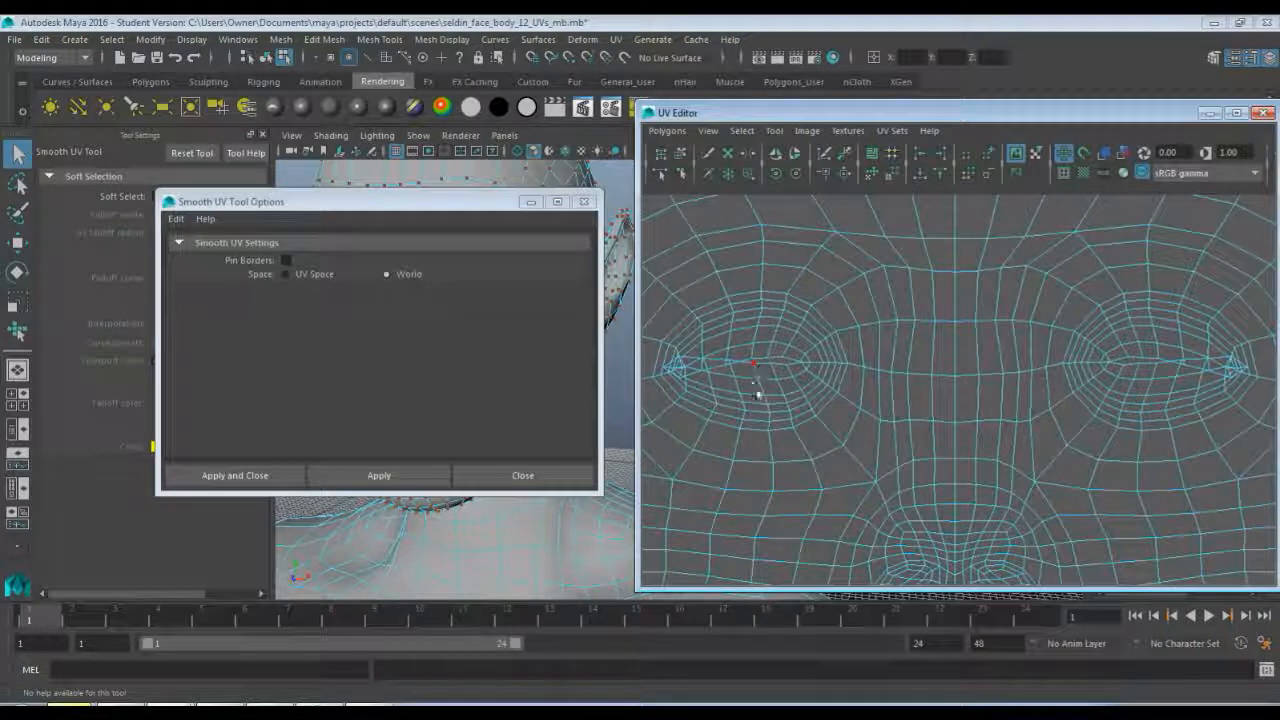
pyautogui.click(755, 367)
pyautogui.keyDown('shift'); pyautogui.doubleClick(774, 368); pyautogui.keyUp('shift')
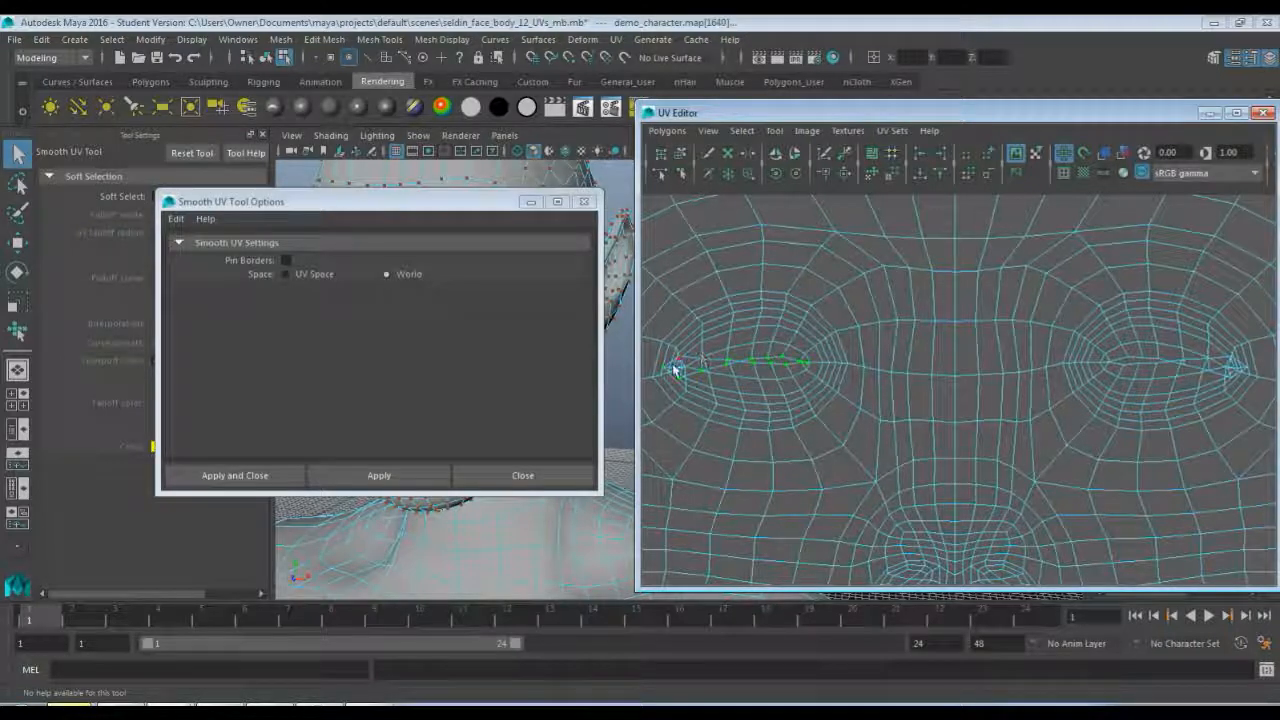
pyautogui.keyDown('shift'); pyautogui.click(1124, 363); pyautogui.keyUp('shift')
pyautogui.keyDown('shift'); pyautogui.doubleClick(1135, 369); pyautogui.keyUp('shift')
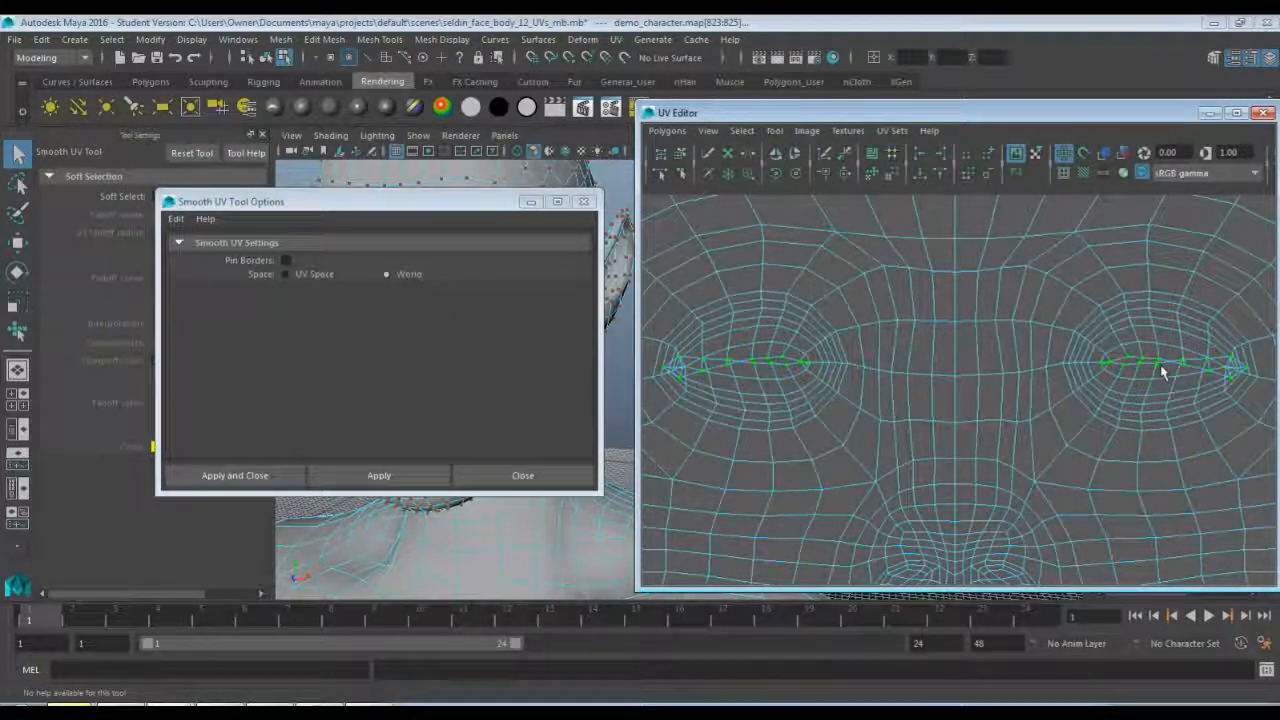
pyautogui.click(775, 130)
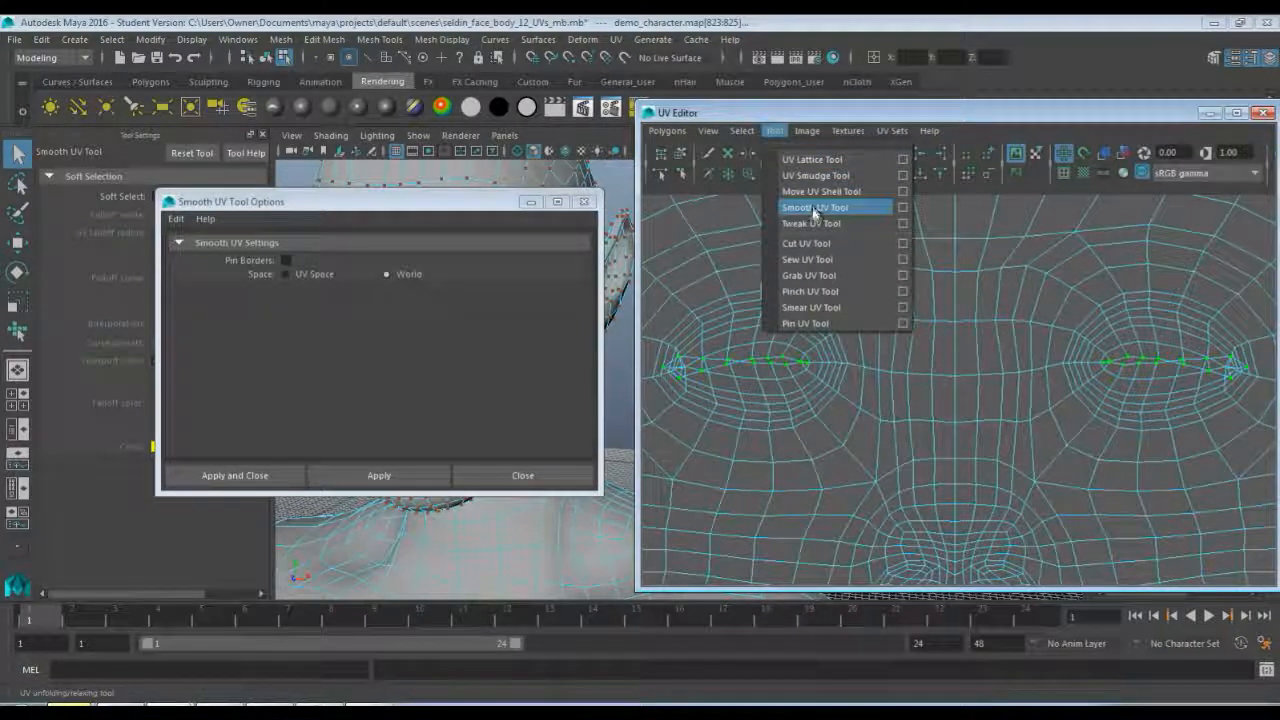
pyautogui.click(851, 207)
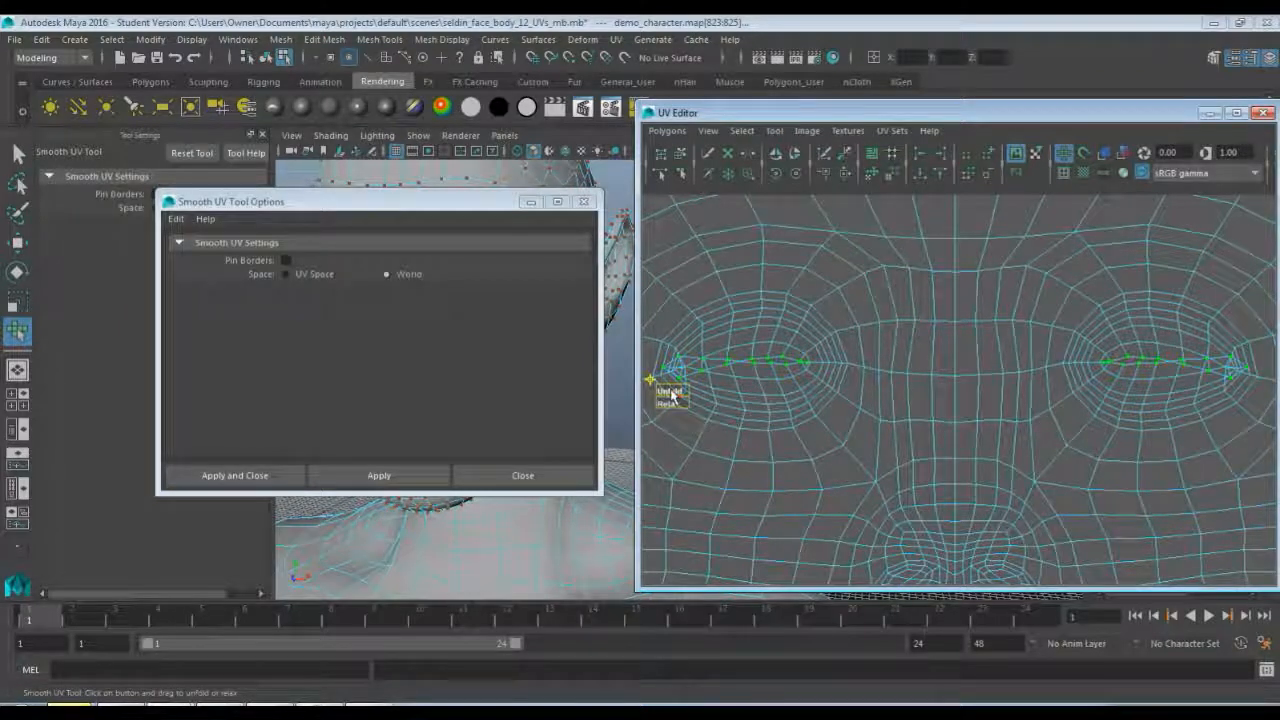
# - Try unfolding and relaxing the selected eye-opening UVs of both eyes, and undo these adjustments
pyautogui.moveTo(671, 395); pyautogui.dragTo(640, 389)
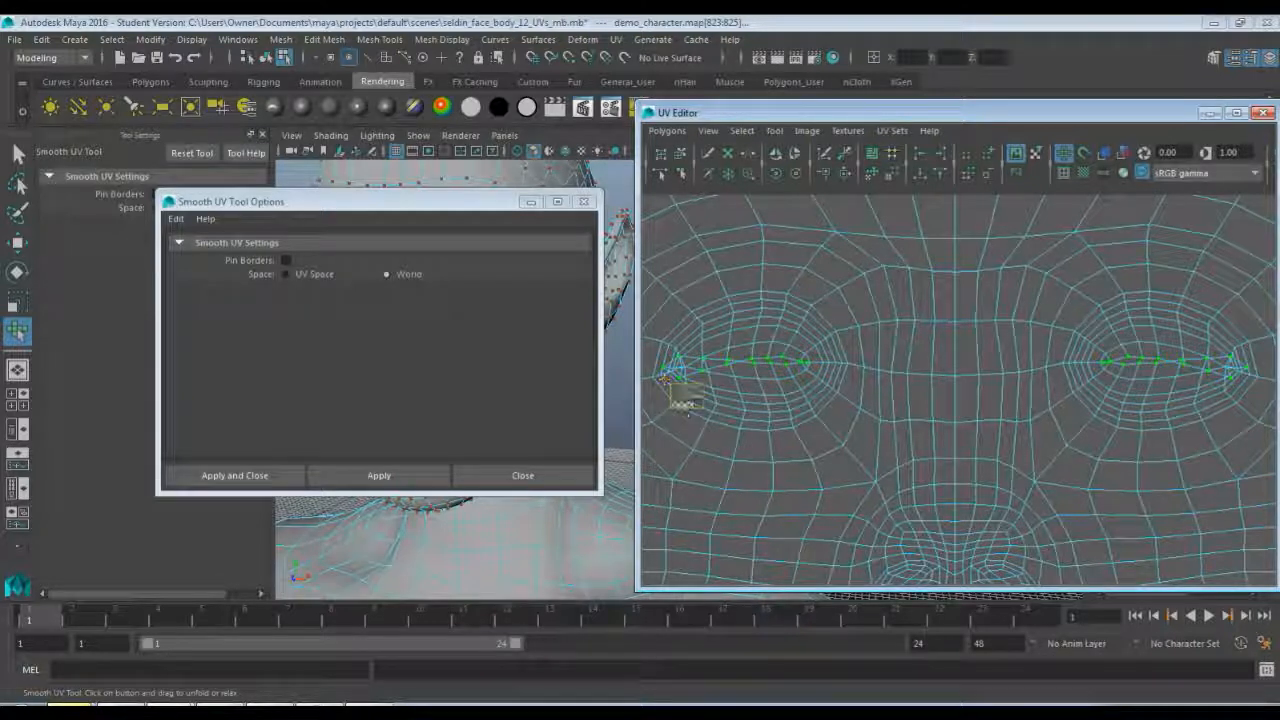
pyautogui.hotkey('ctrl', 'z')
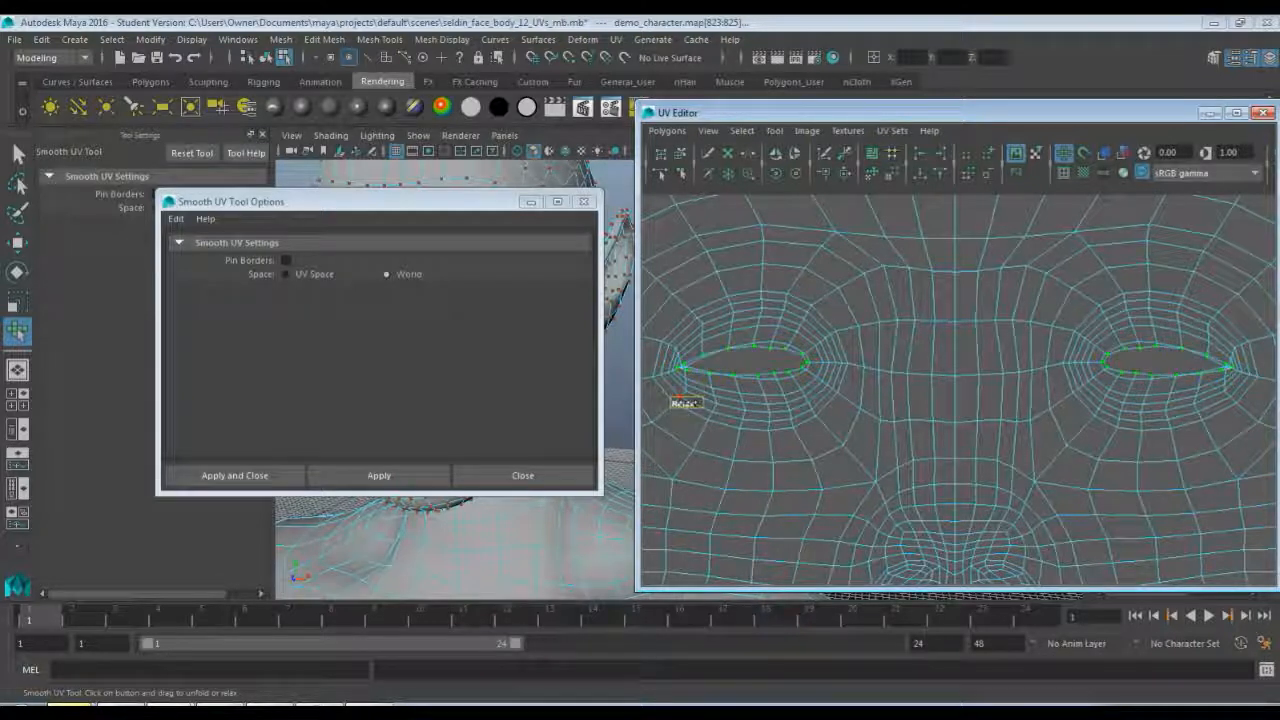
pyautogui.moveTo(690, 403); pyautogui.dragTo(696, 406)
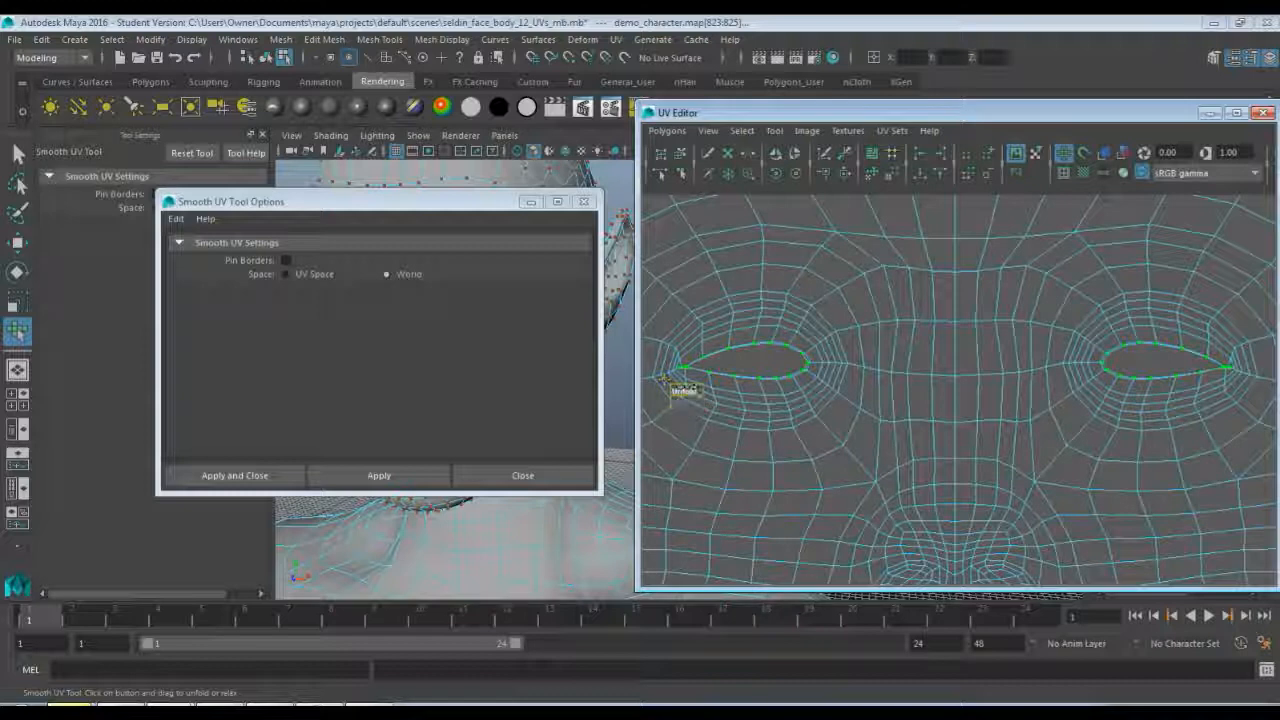
pyautogui.moveTo(690, 390); pyautogui.dragTo(691, 388)
pyautogui.moveTo(684, 391)
pyautogui.mouseDown()
pyautogui.moveTo(735, 385)
pyautogui.moveTo(685, 391)
pyautogui.mouseUp()
pyautogui.hotkey('ctrl', 'z')
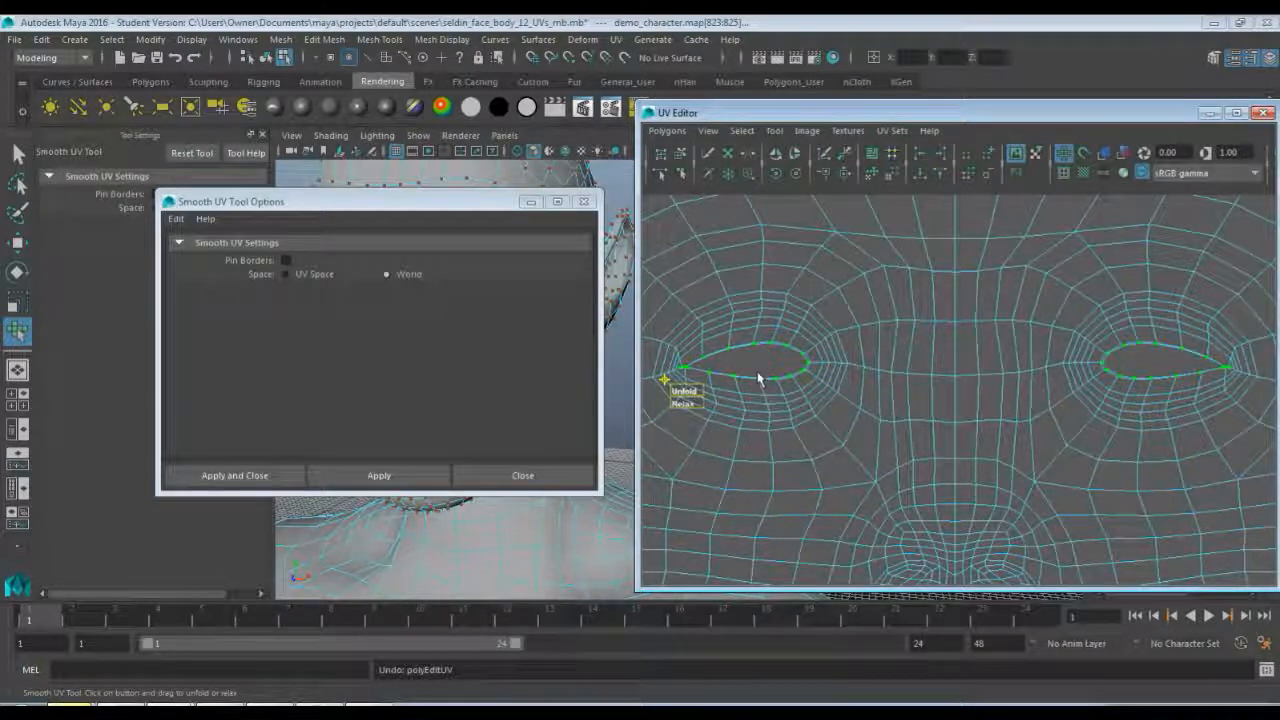
pyautogui.hotkey('ctrl', 'z')
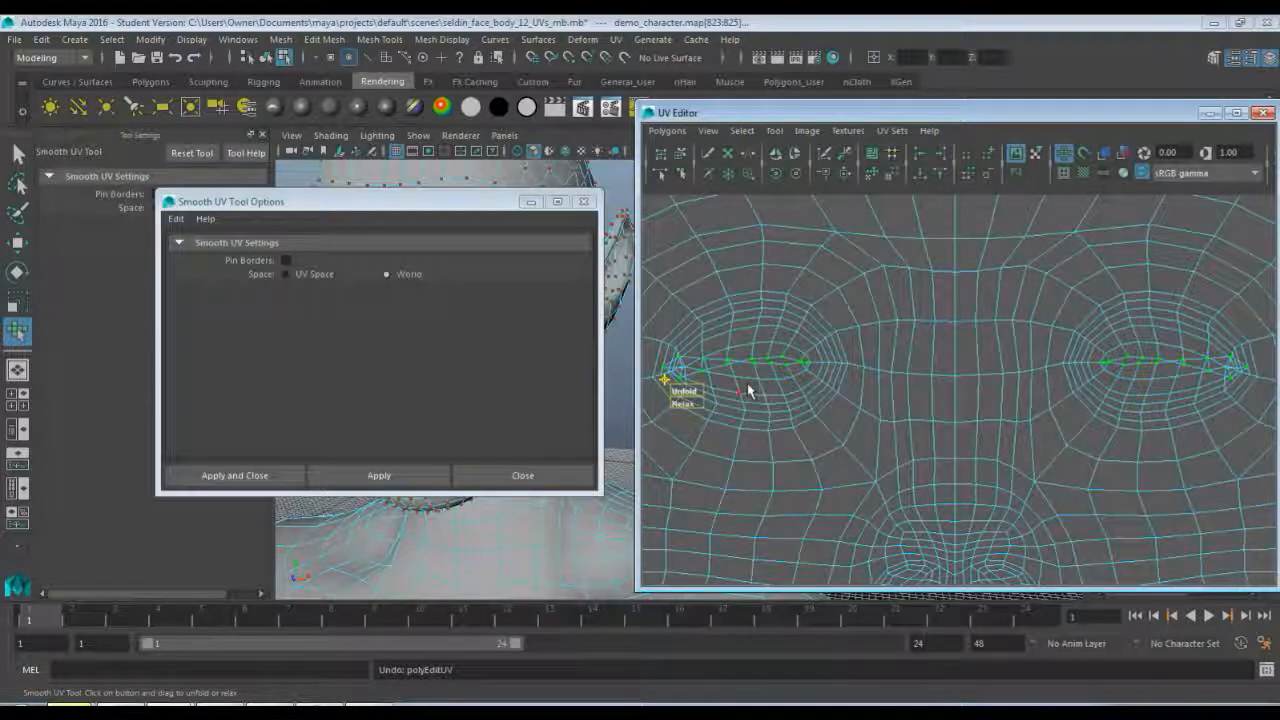
# - Relax the selected UV loops with the Smooth UV Tool to open up both eye holes
pyautogui.moveTo(683, 400); pyautogui.dragTo(686, 402)
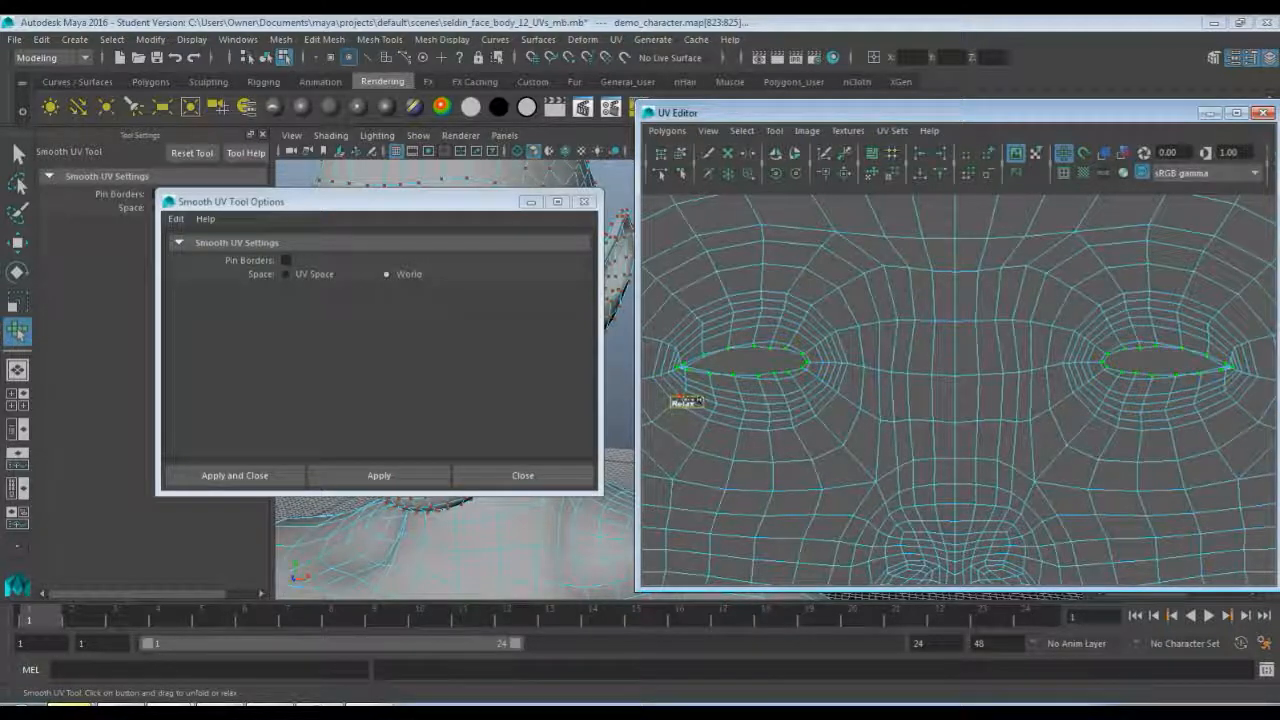
pyautogui.moveTo(685, 401); pyautogui.dragTo(690, 402)
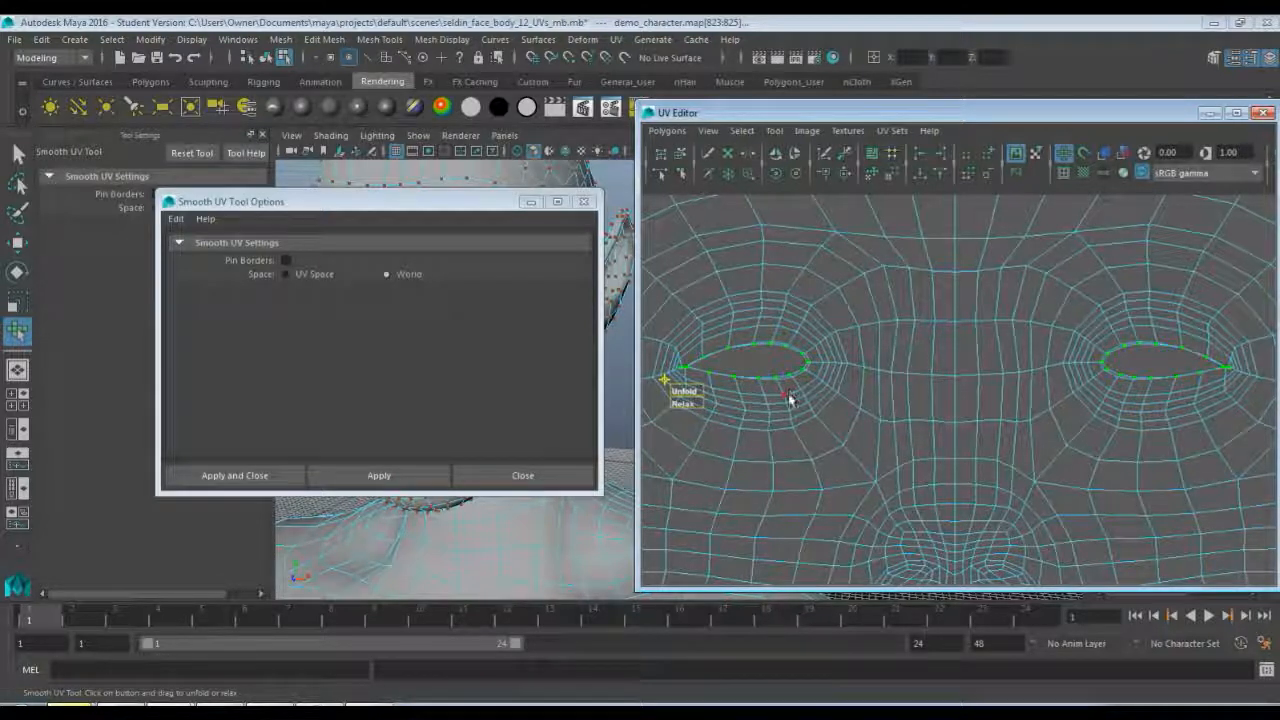
# - Move the innermost rim UVs at the nose-side corner of the left eye opening inward, clear of the neighbouring loop
pyautogui.scroll(2, 789, 399)
pyautogui.scroll(2, 940, 362)
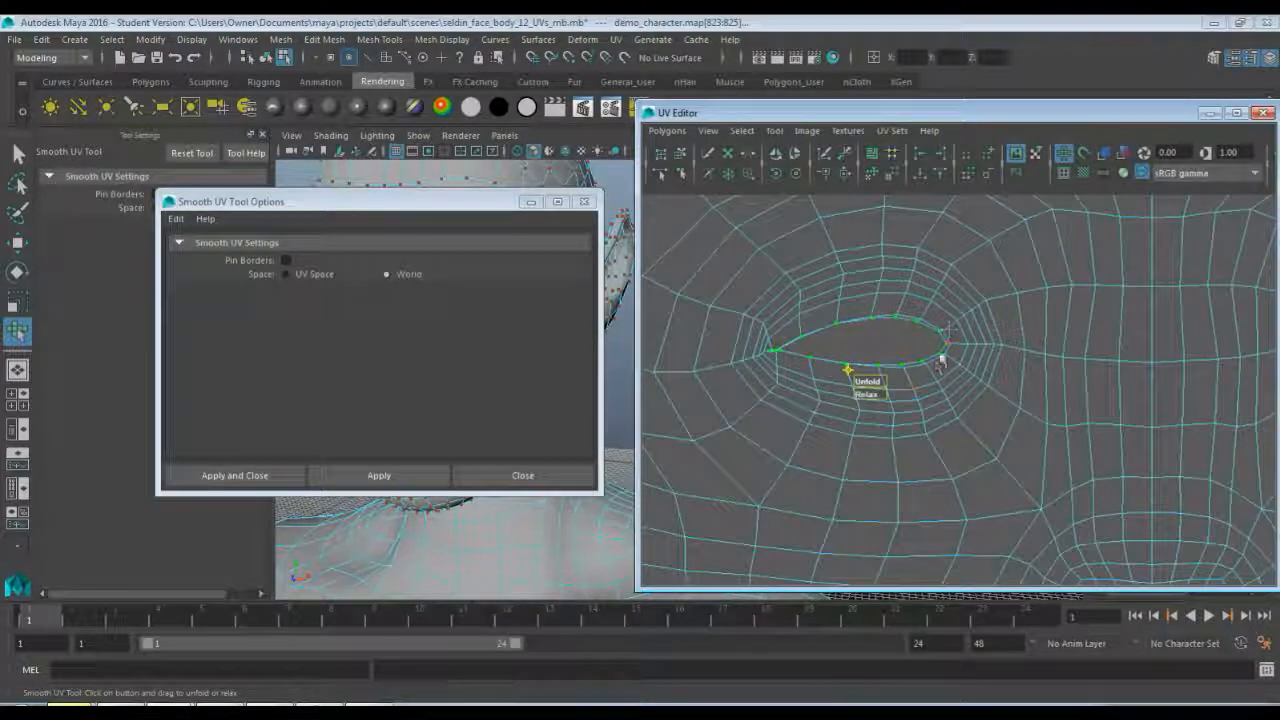
pyautogui.scroll(2, 940, 362)
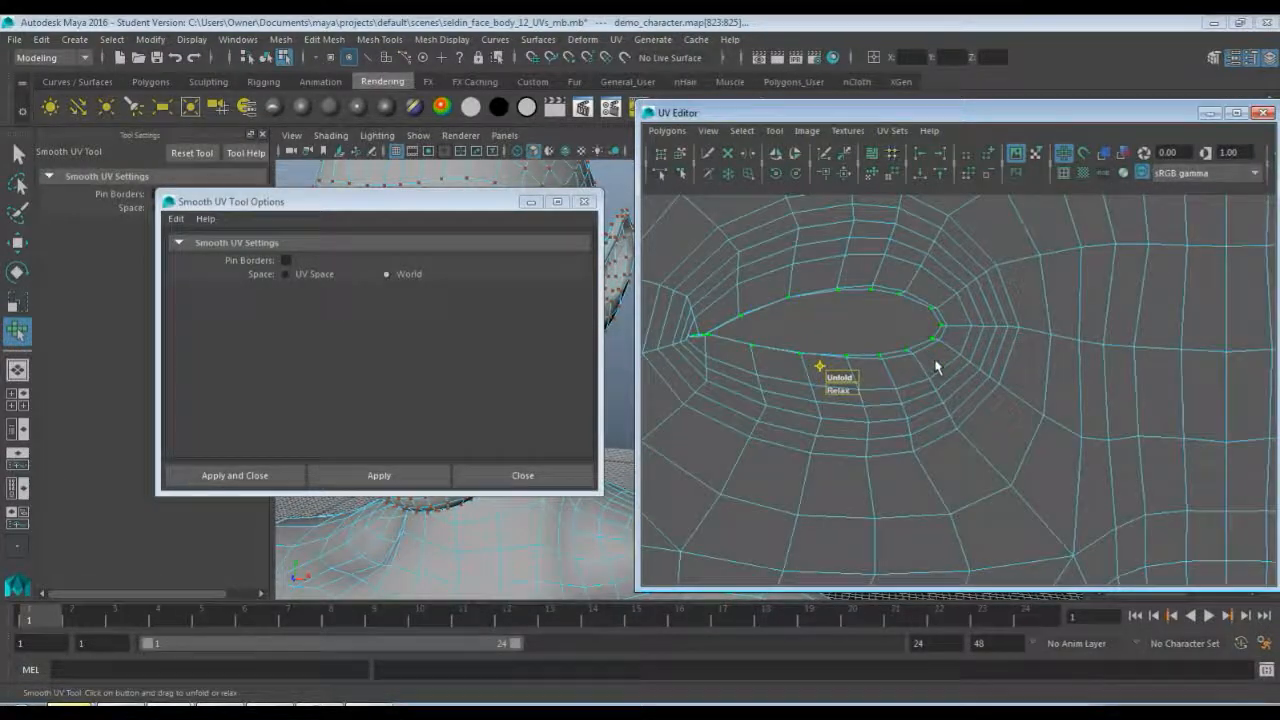
pyautogui.scroll(1, 935, 367)
pyautogui.keyDown('alt'); pyautogui.moveTo(934, 363); pyautogui.dragTo(886, 391, button='middle'); pyautogui.keyUp('alt')
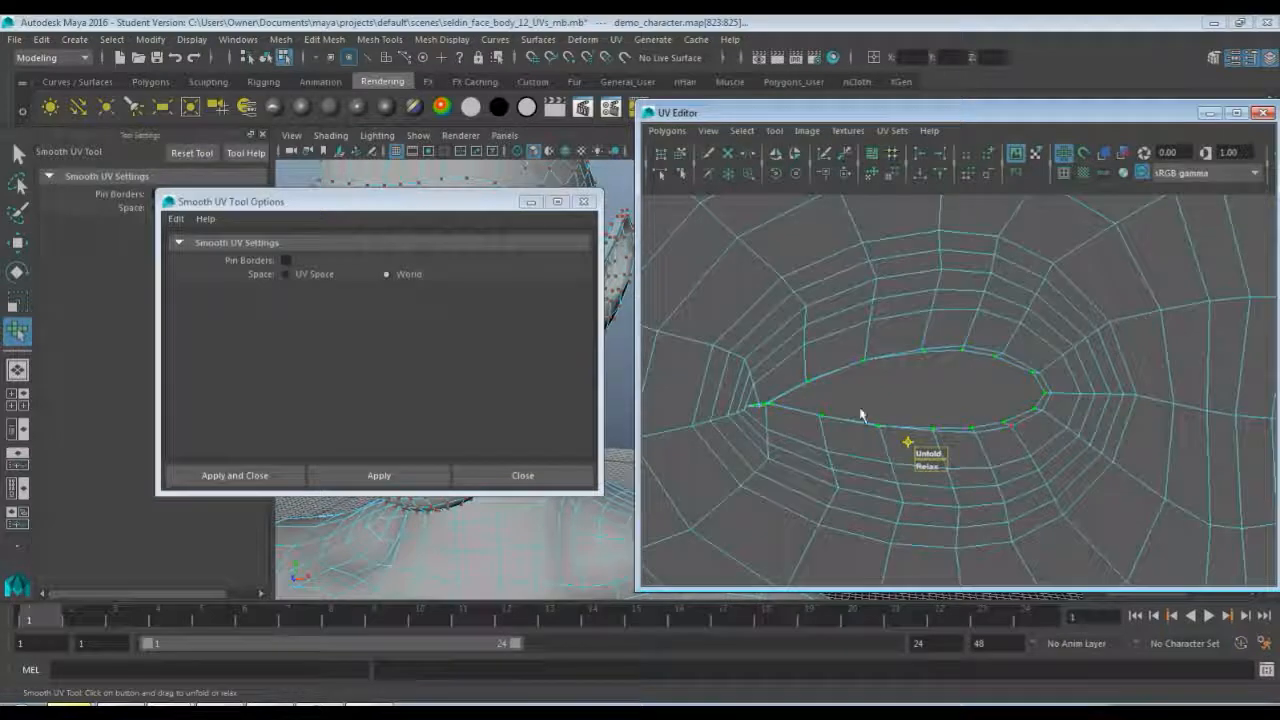
pyautogui.press('q')
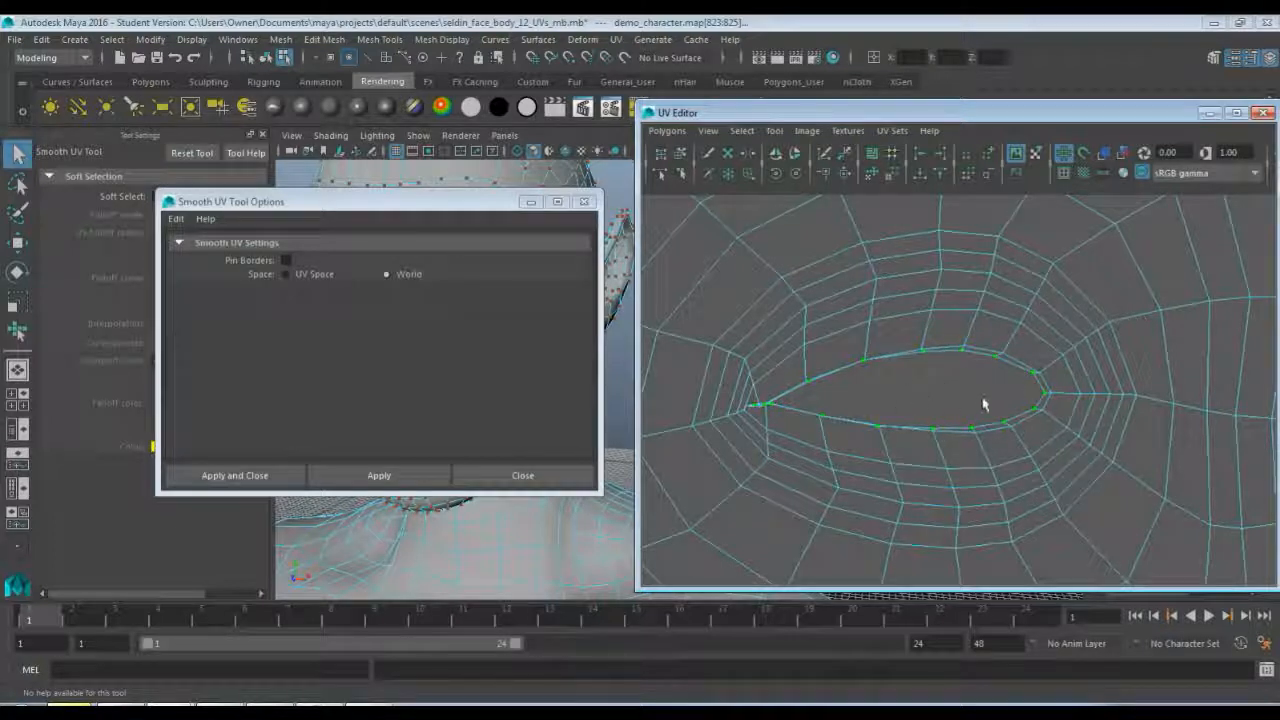
pyautogui.click(1035, 381)
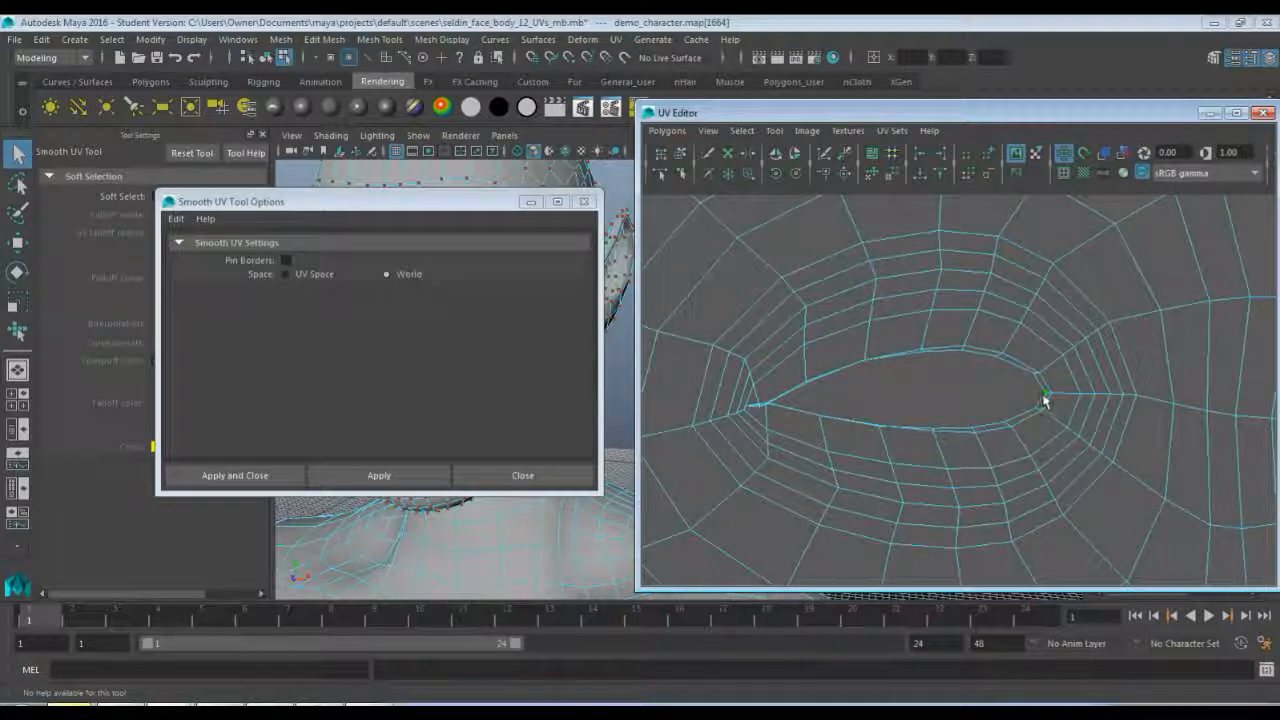
pyautogui.press('w')
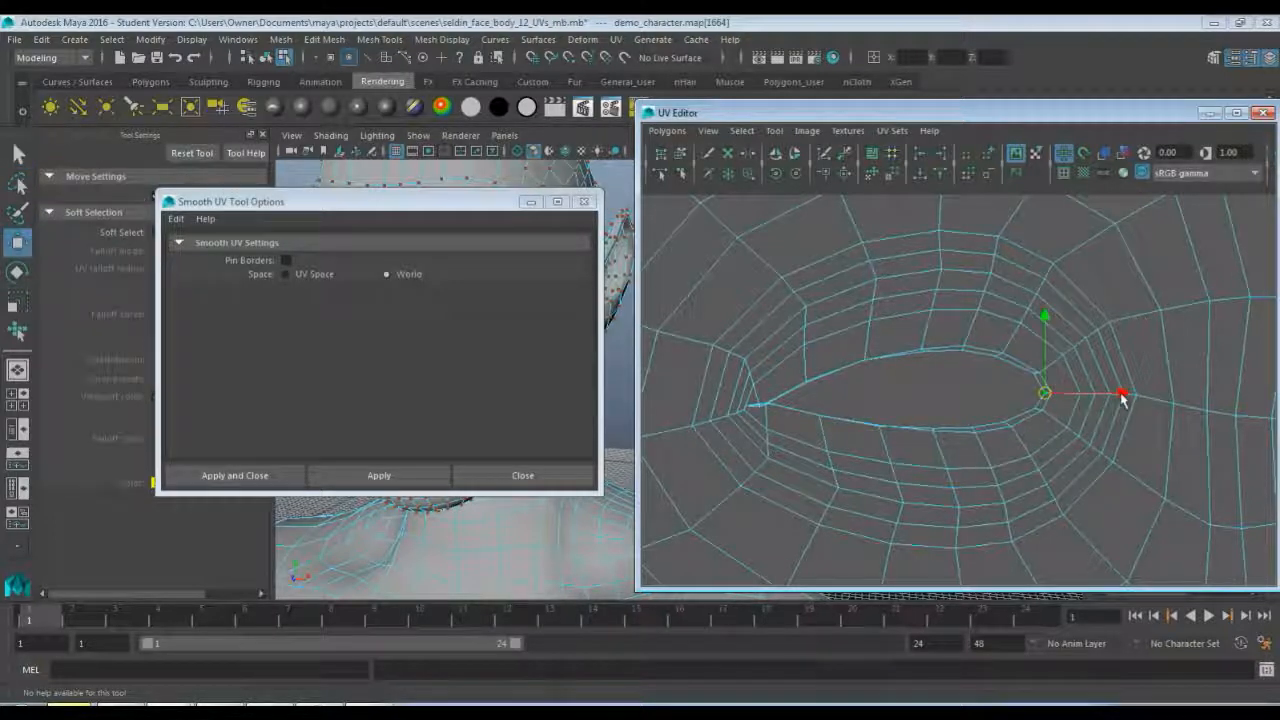
pyautogui.moveTo(1122, 397); pyautogui.dragTo(1001, 375)
pyautogui.click(1034, 375)
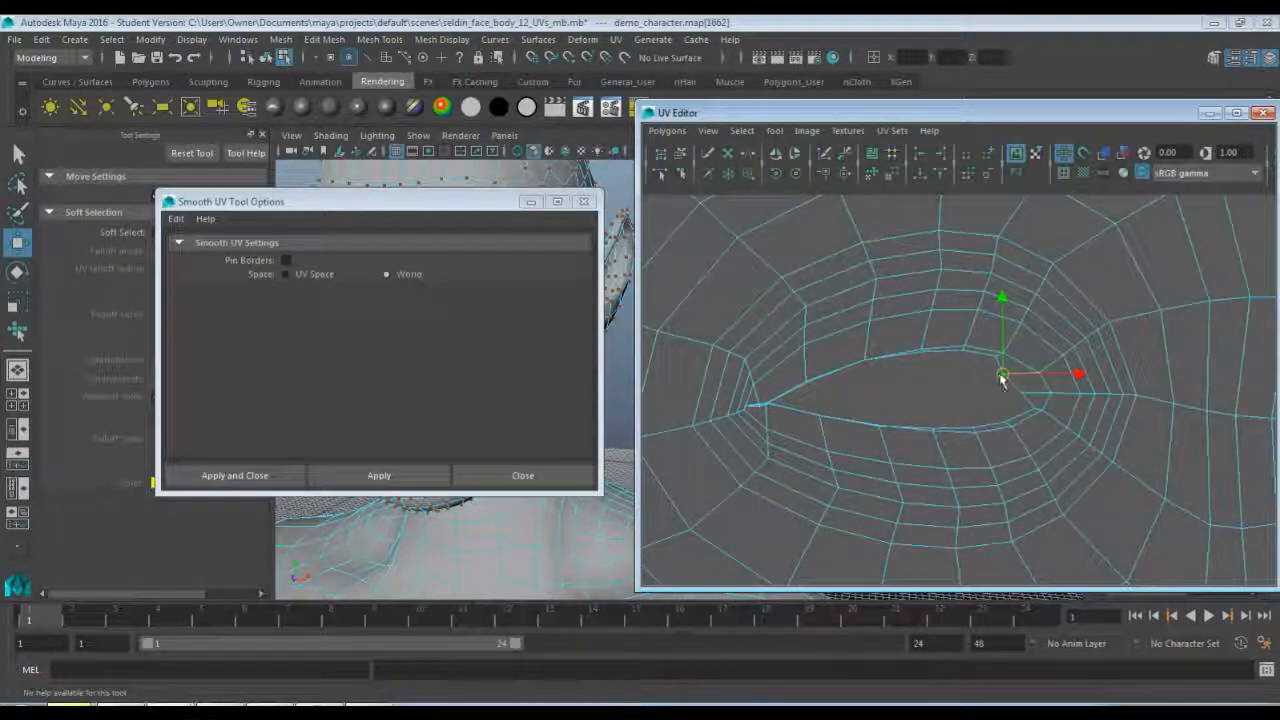
pyautogui.click(1016, 409)
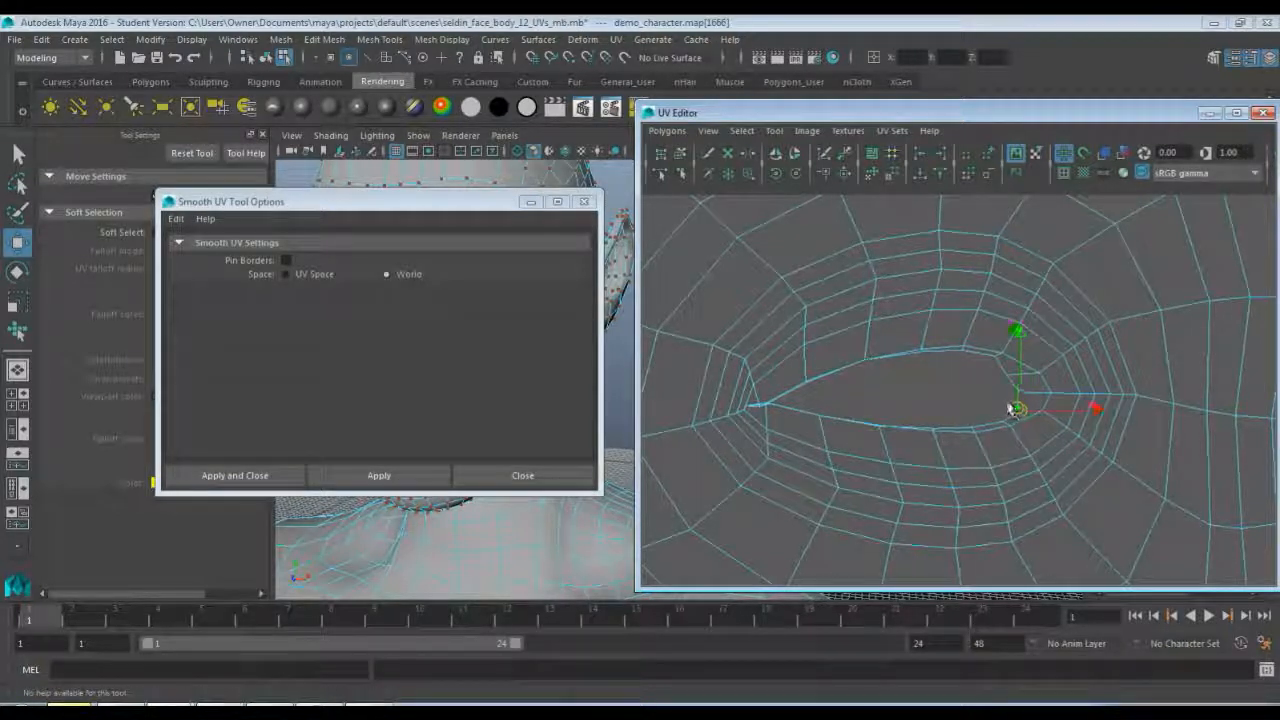
# - Raise the innermost rim UVs along the lower edge of the eye opening to separate them from the second loop
pyautogui.click(996, 418)
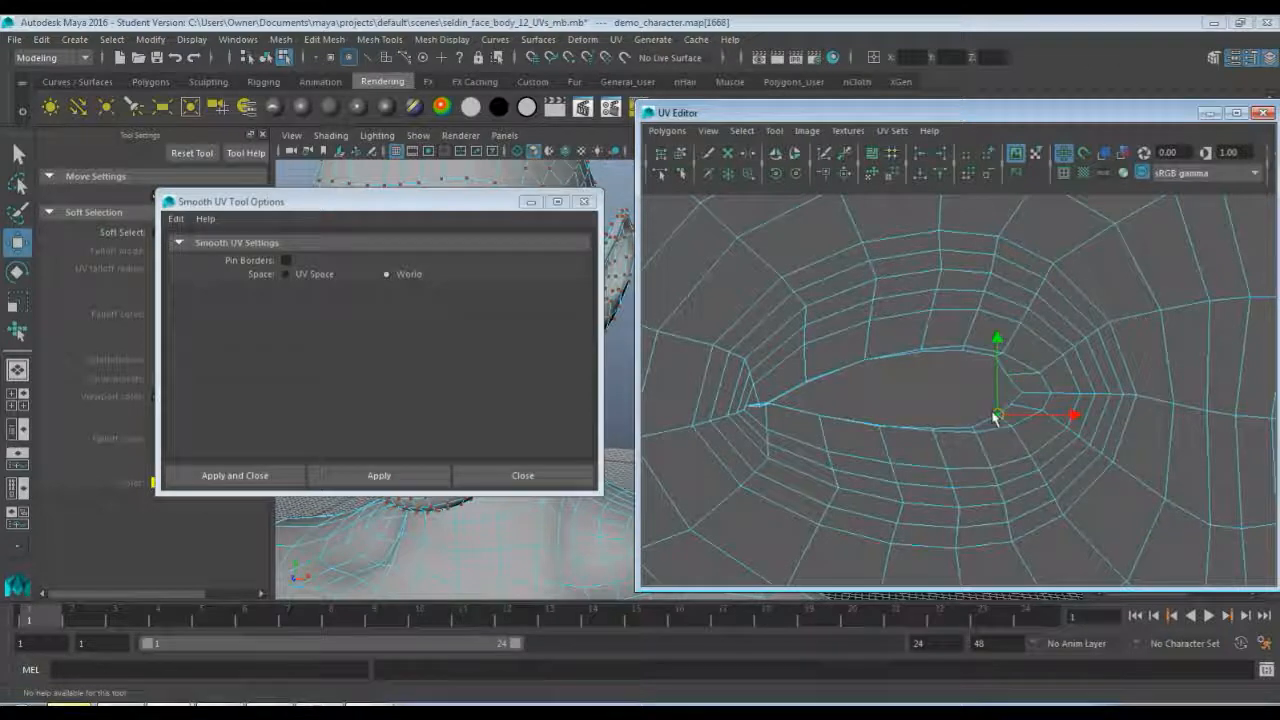
pyautogui.click(966, 424)
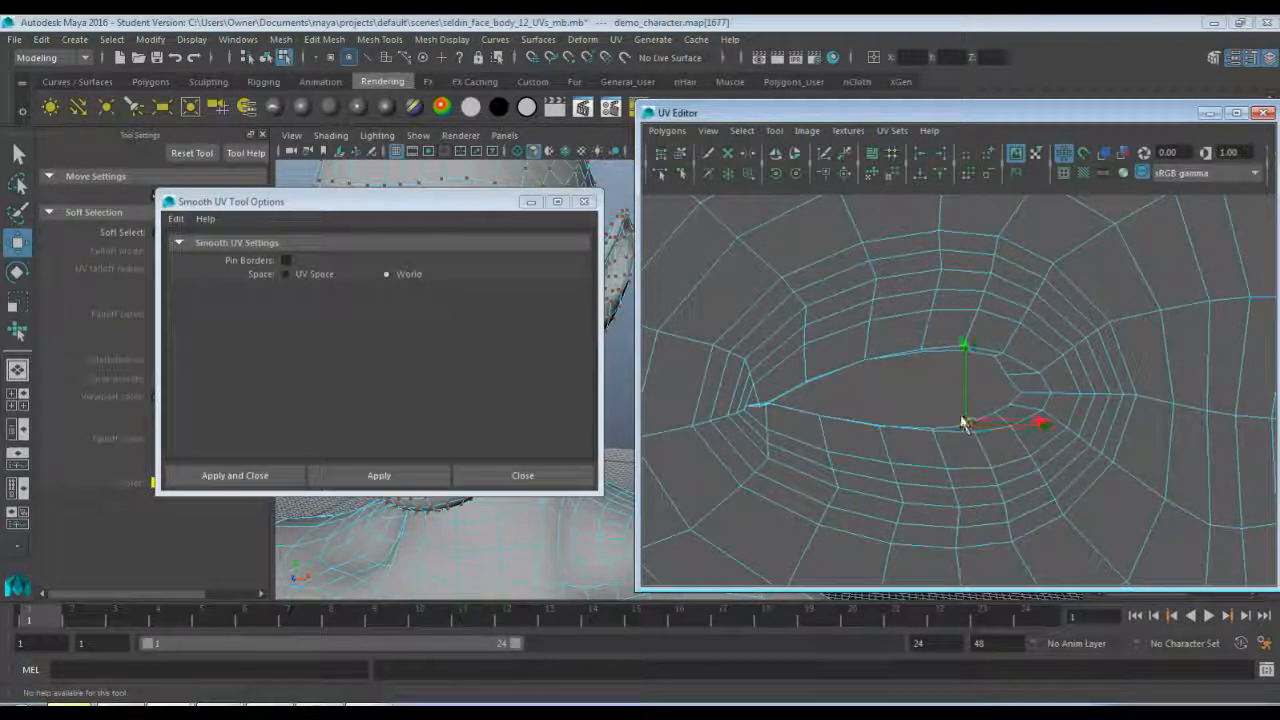
pyautogui.click(928, 418)
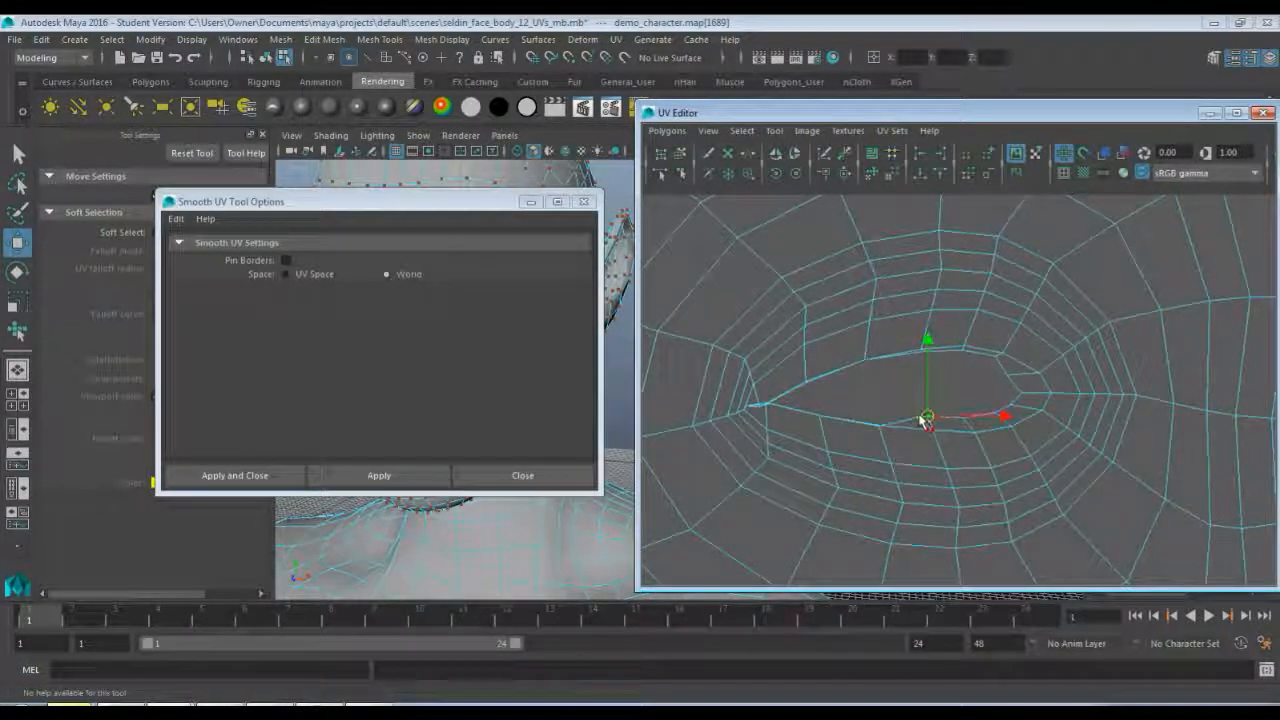
pyautogui.click(875, 428)
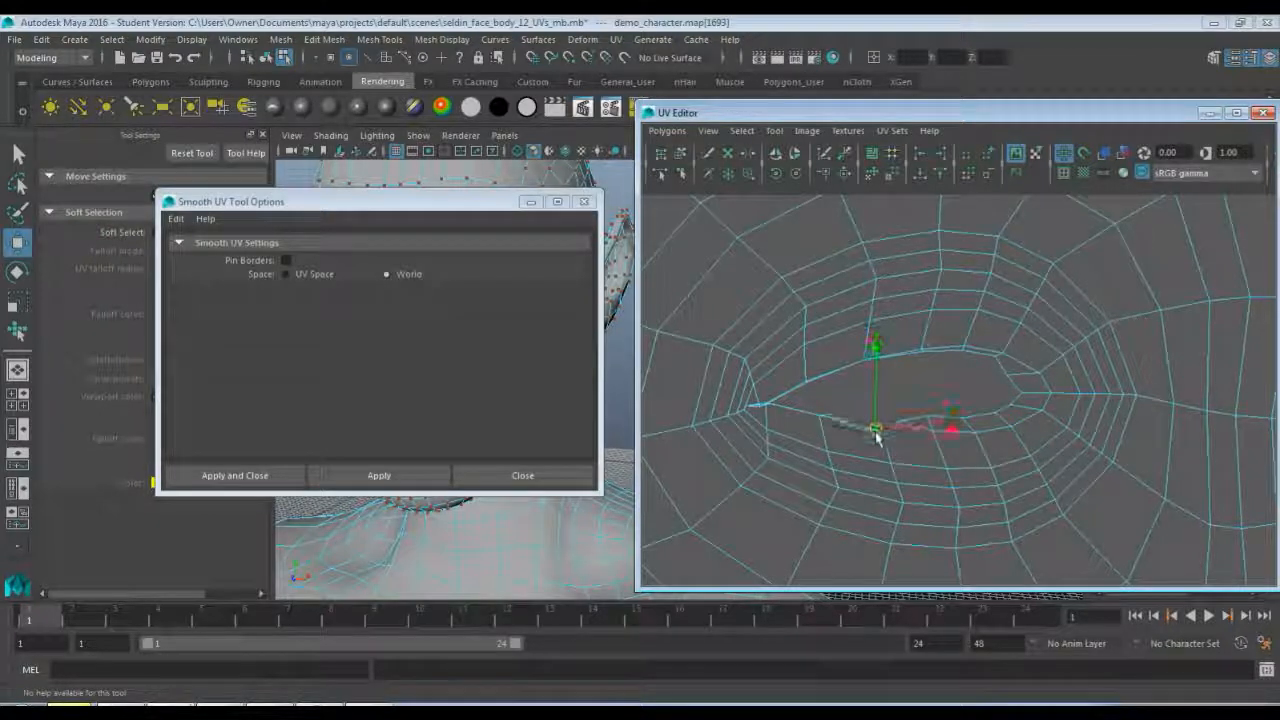
pyautogui.click(878, 413)
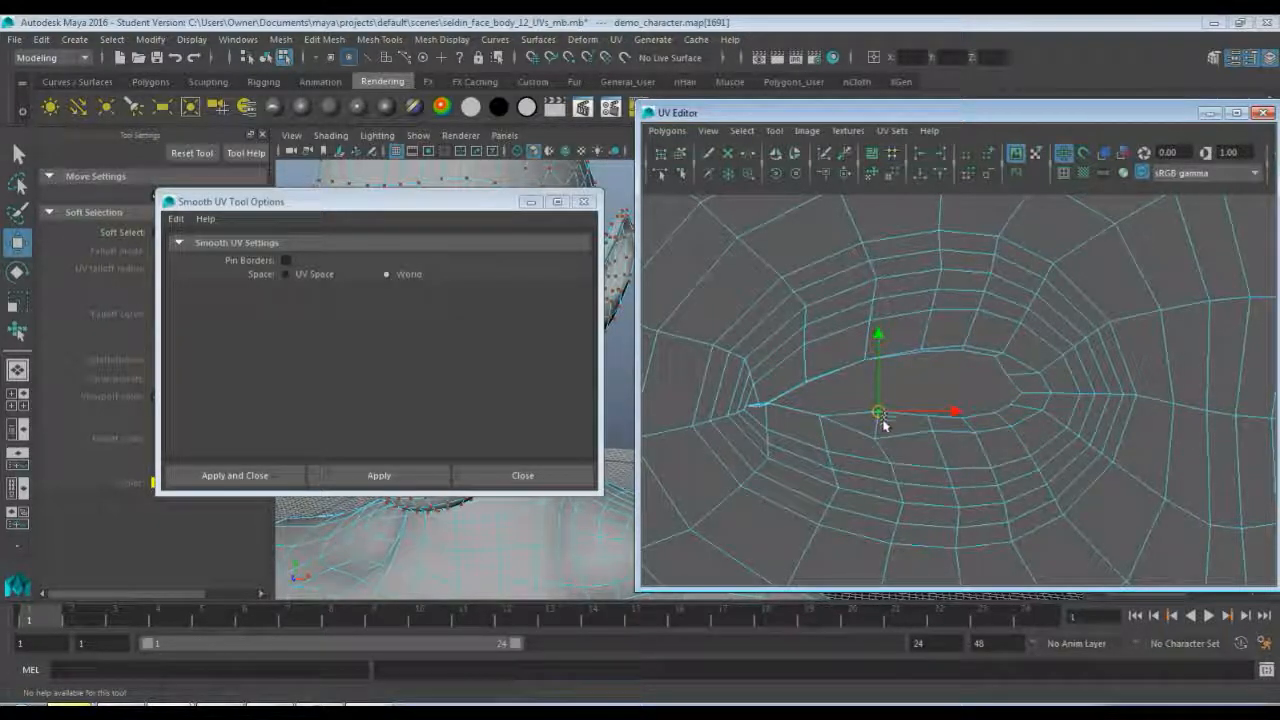
pyautogui.click(879, 432)
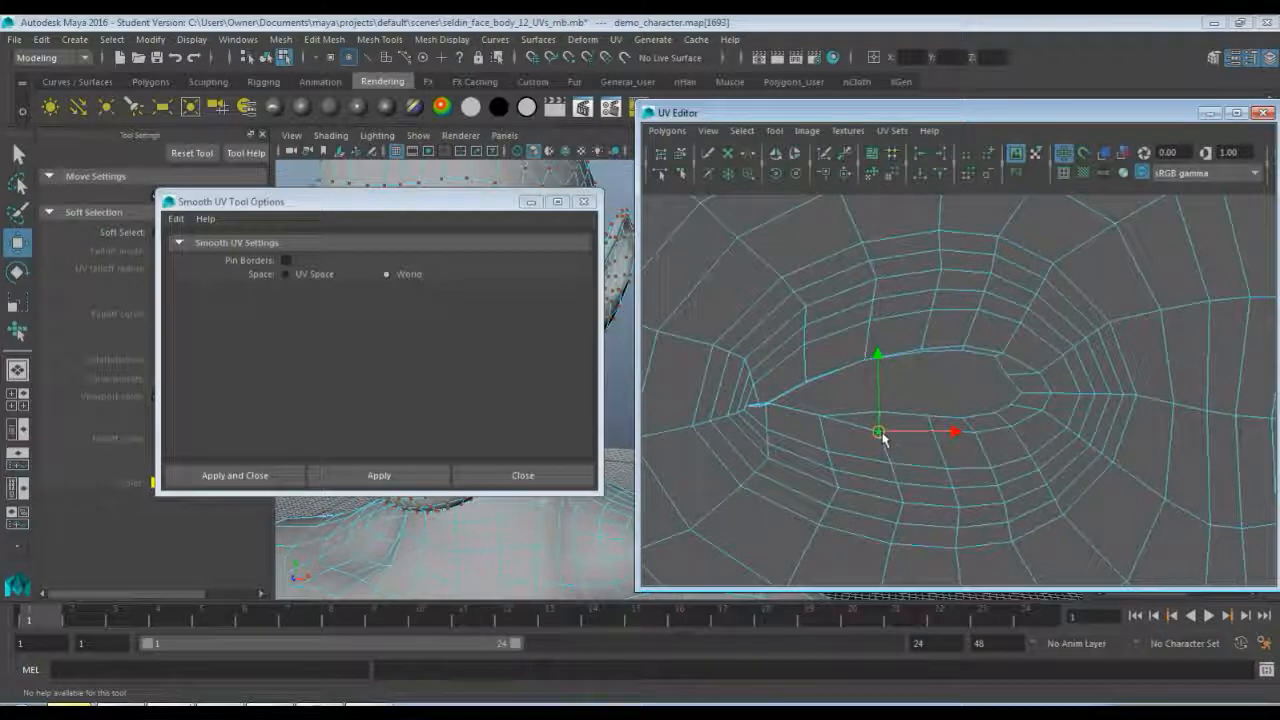
pyautogui.click(826, 420)
pyautogui.moveTo(826, 400); pyautogui.dragTo(826, 400)
# - Lower the innermost rim UVs along the upper edge of the eye opening into the hole, away from the second loop
pyautogui.click(995, 358)
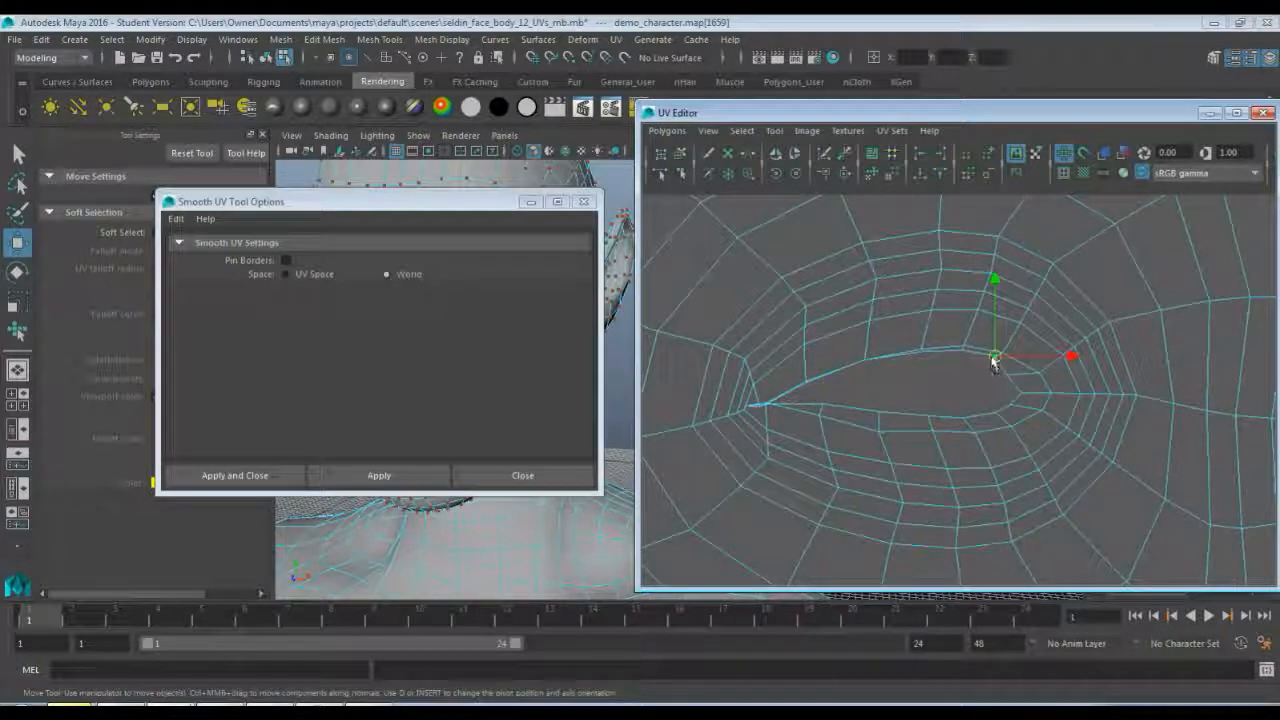
pyautogui.moveTo(995, 358); pyautogui.dragTo(861, 352)
pyautogui.click(966, 356)
pyautogui.click(922, 353)
pyautogui.click(867, 362)
pyautogui.click(866, 364)
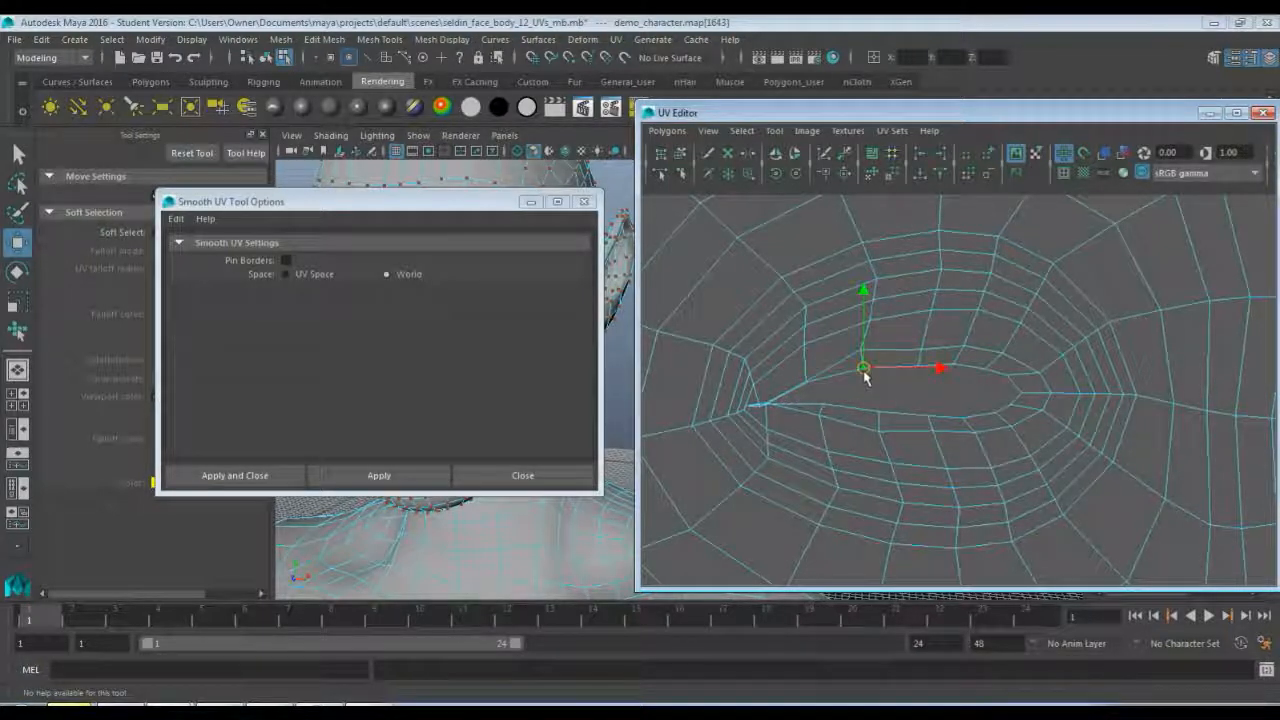
pyautogui.click(864, 355)
pyautogui.moveTo(865, 360); pyautogui.dragTo(868, 365)
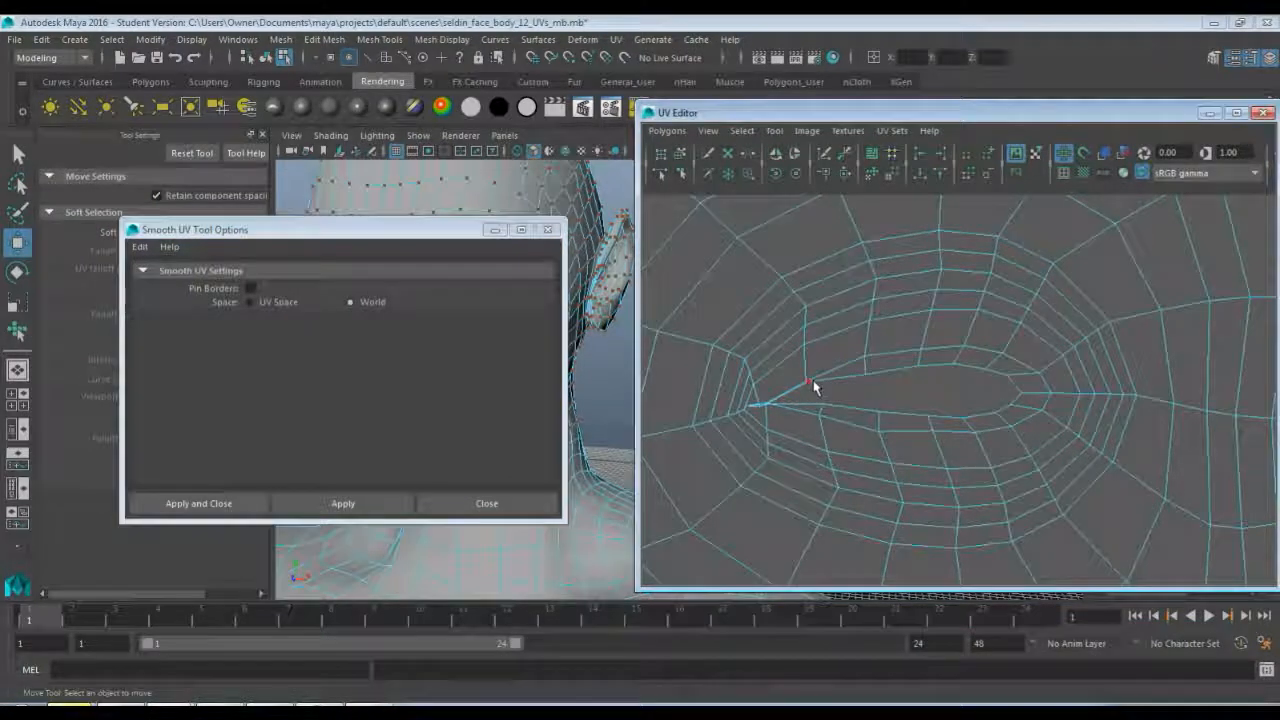
# - Pull apart the overlapping UVs at the pointed outer corner of the eye, shifting the rim points toward the opening
pyautogui.click(814, 386)
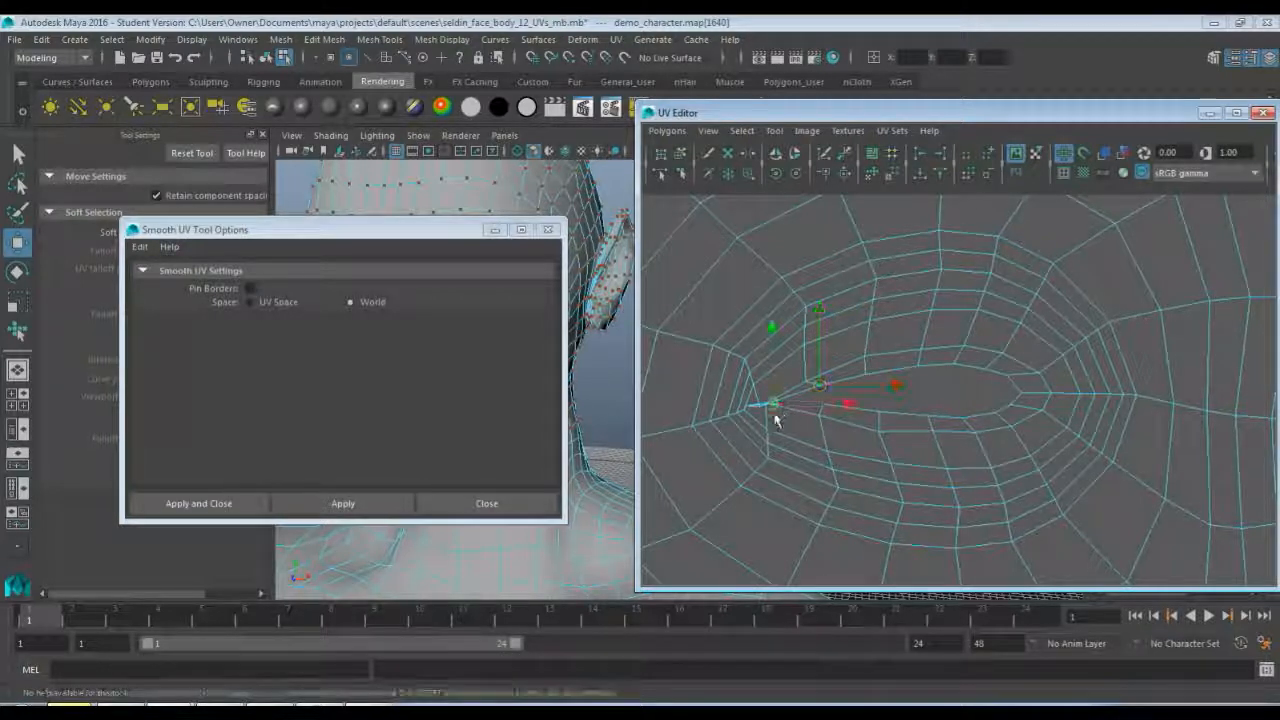
pyautogui.click(786, 403)
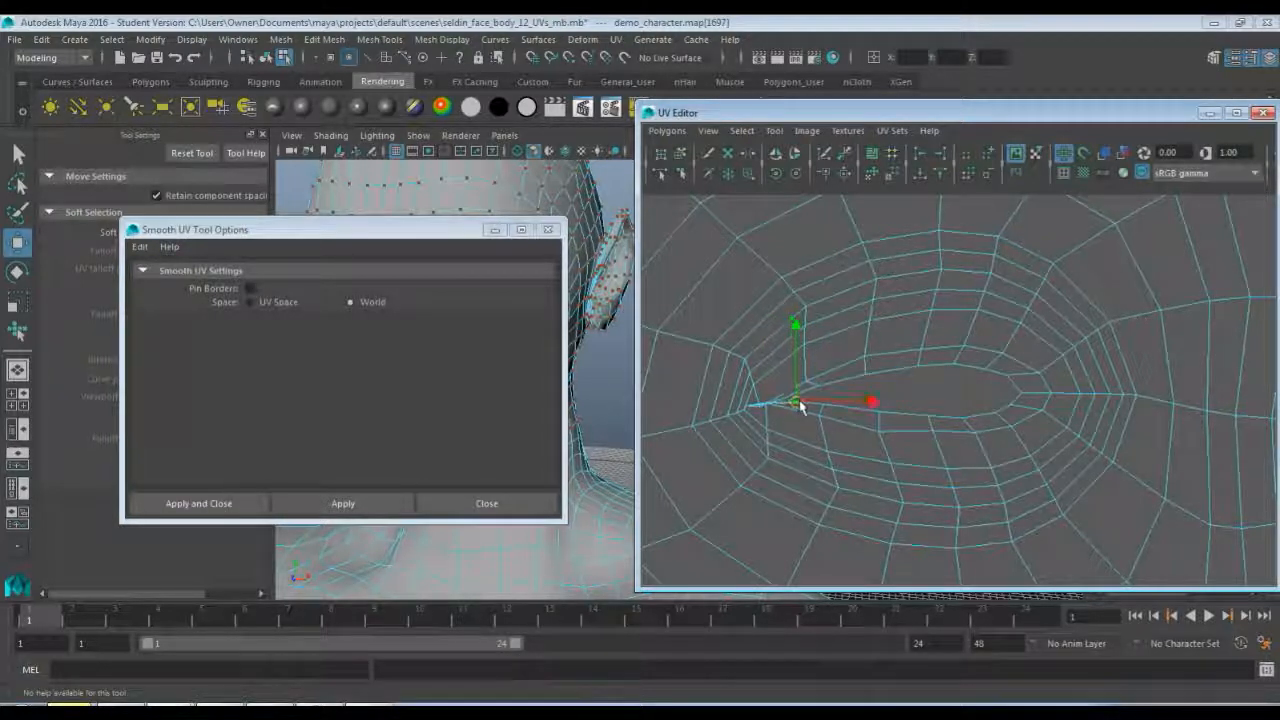
pyautogui.click(778, 405)
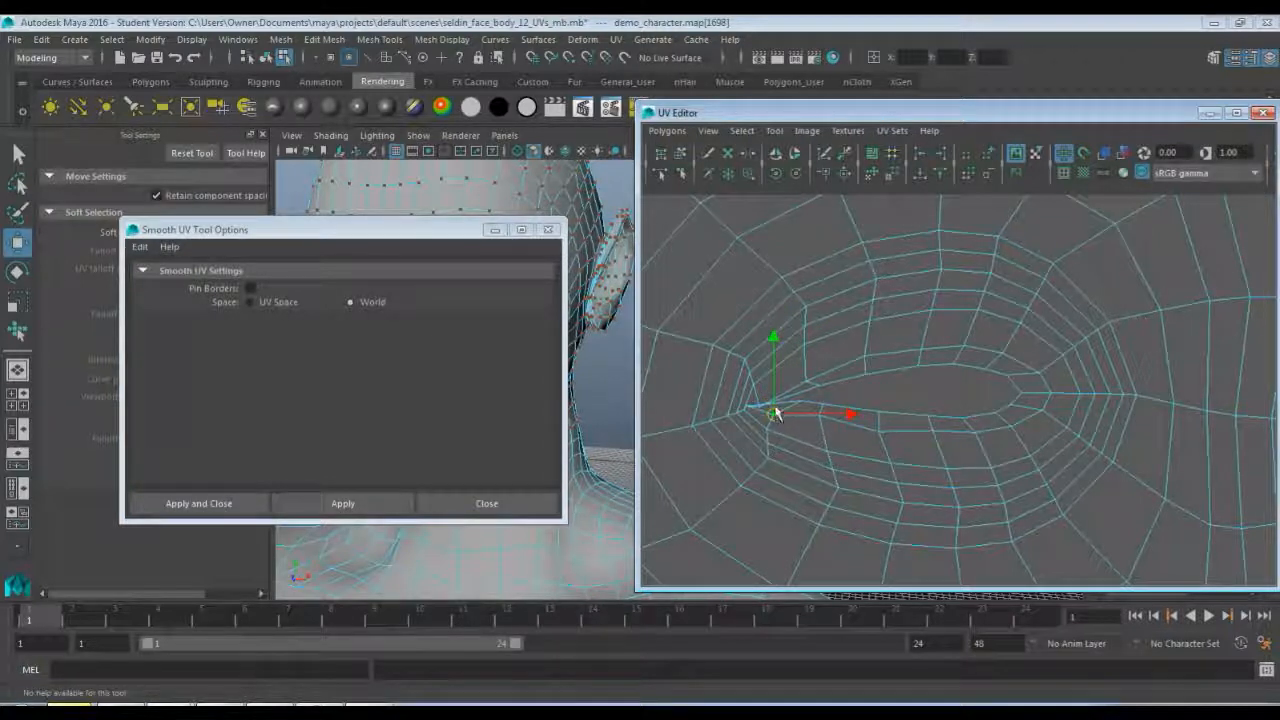
pyautogui.click(788, 402)
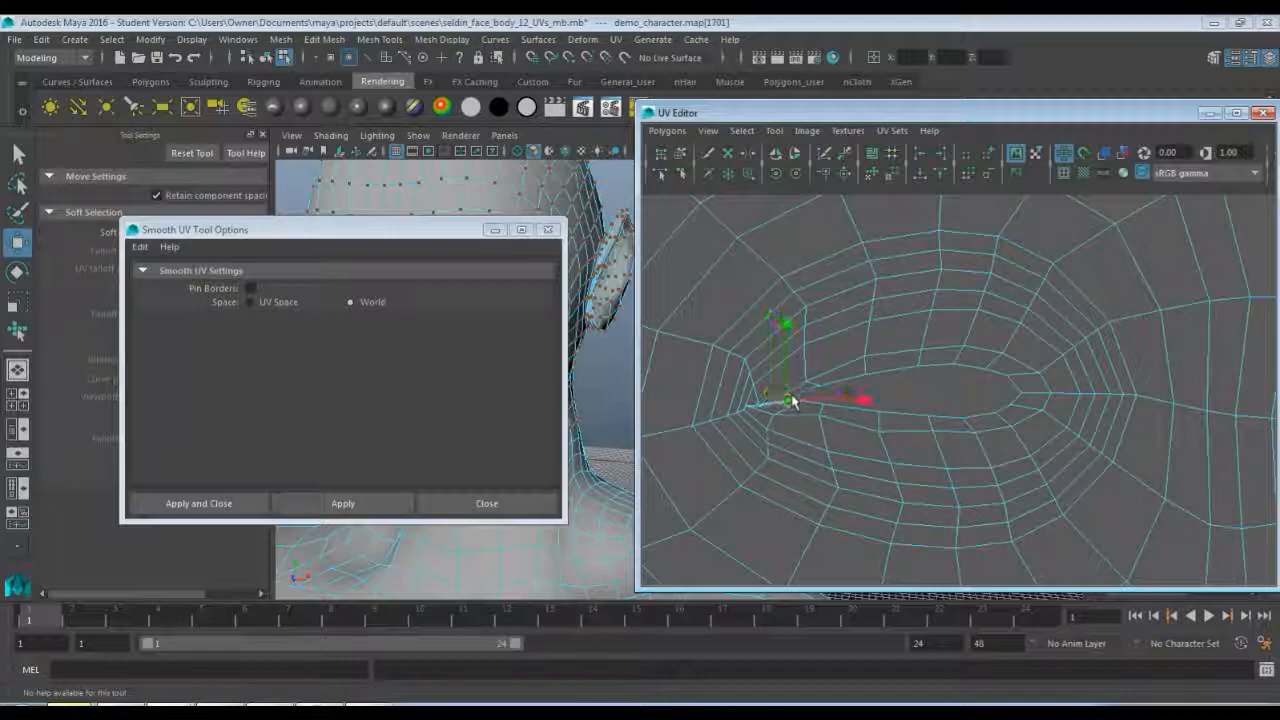
pyautogui.click(765, 403)
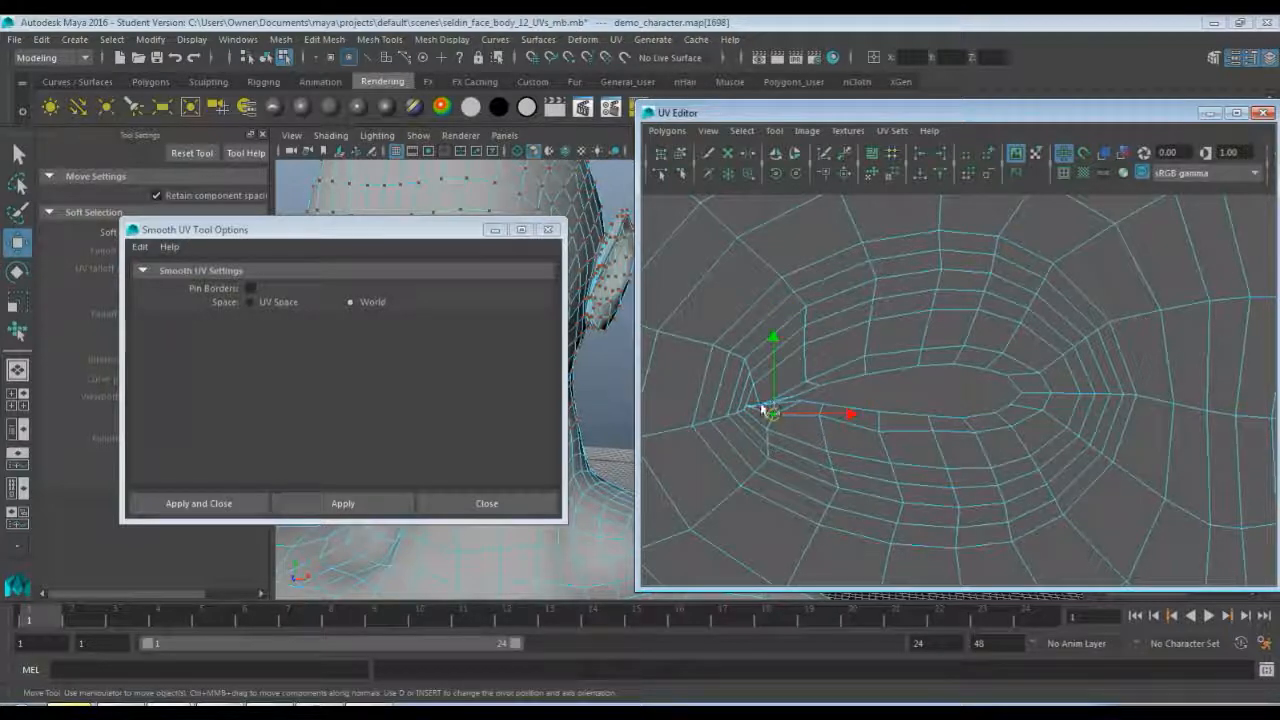
pyautogui.moveTo(771, 397); pyautogui.dragTo(782, 386)
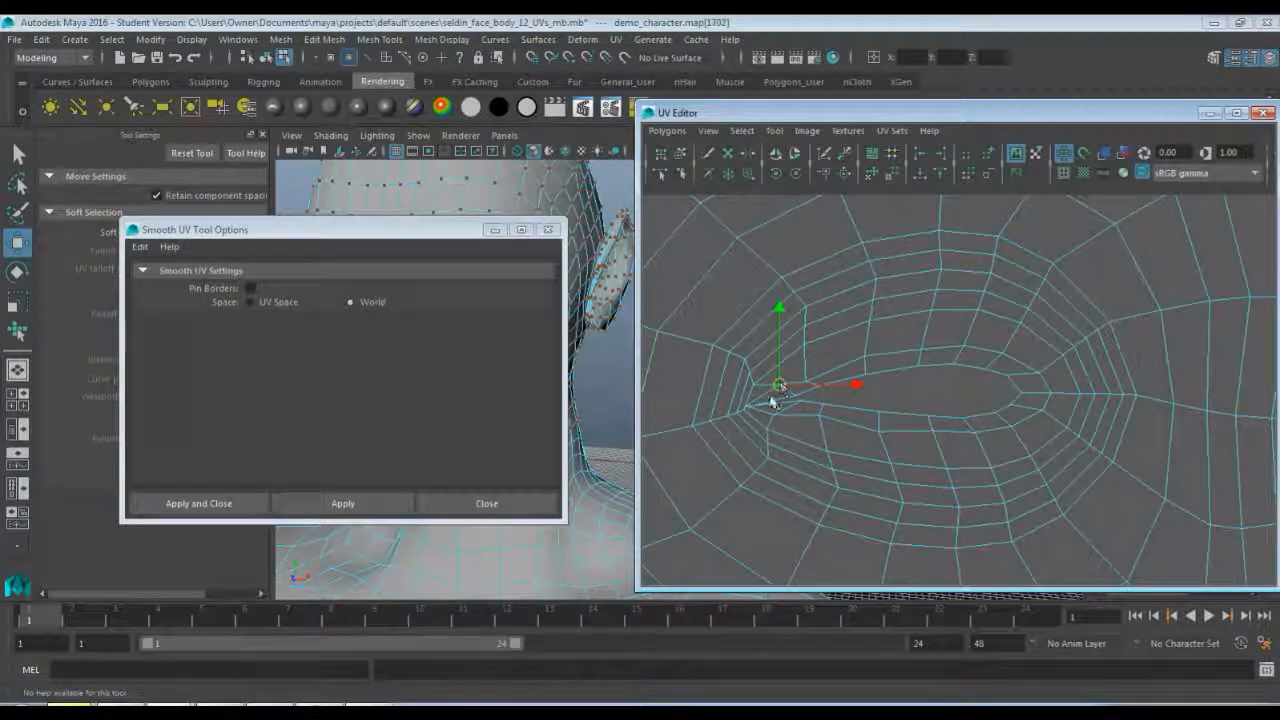
pyautogui.hotkey('ctrl', 'z')
pyautogui.click(754, 412)
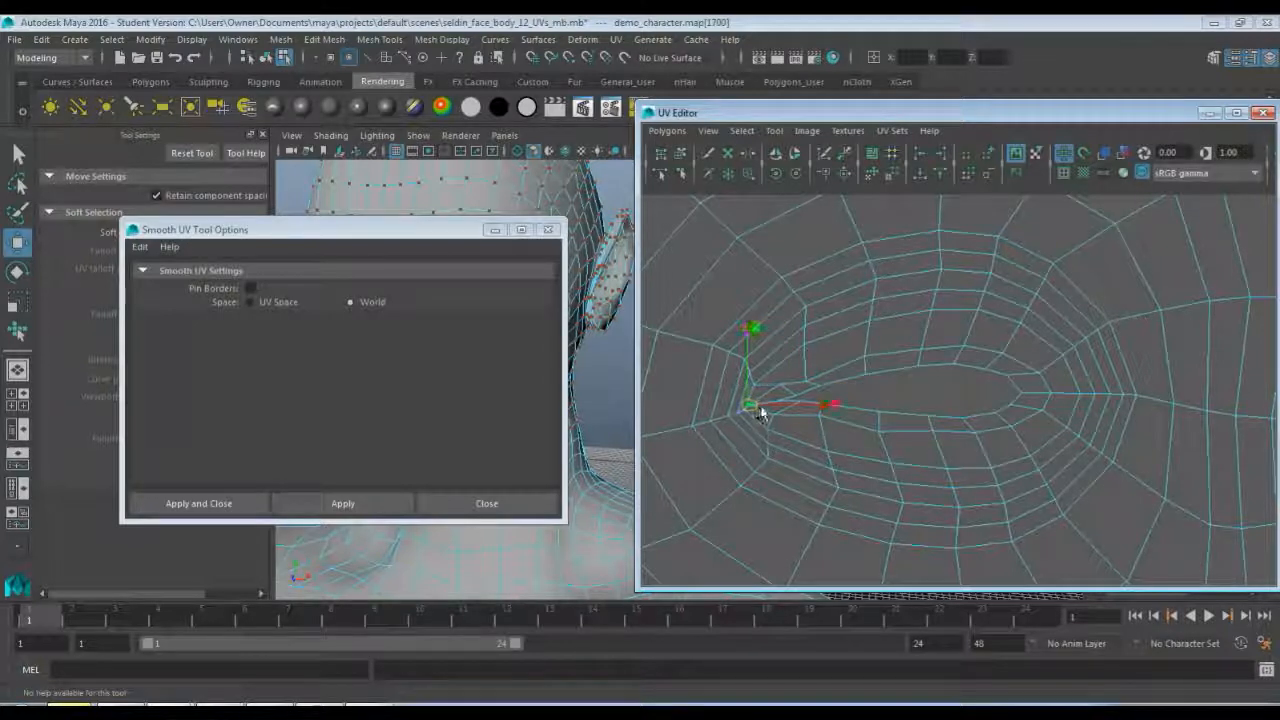
pyautogui.moveTo(754, 412); pyautogui.dragTo(788, 390)
pyautogui.click(781, 392)
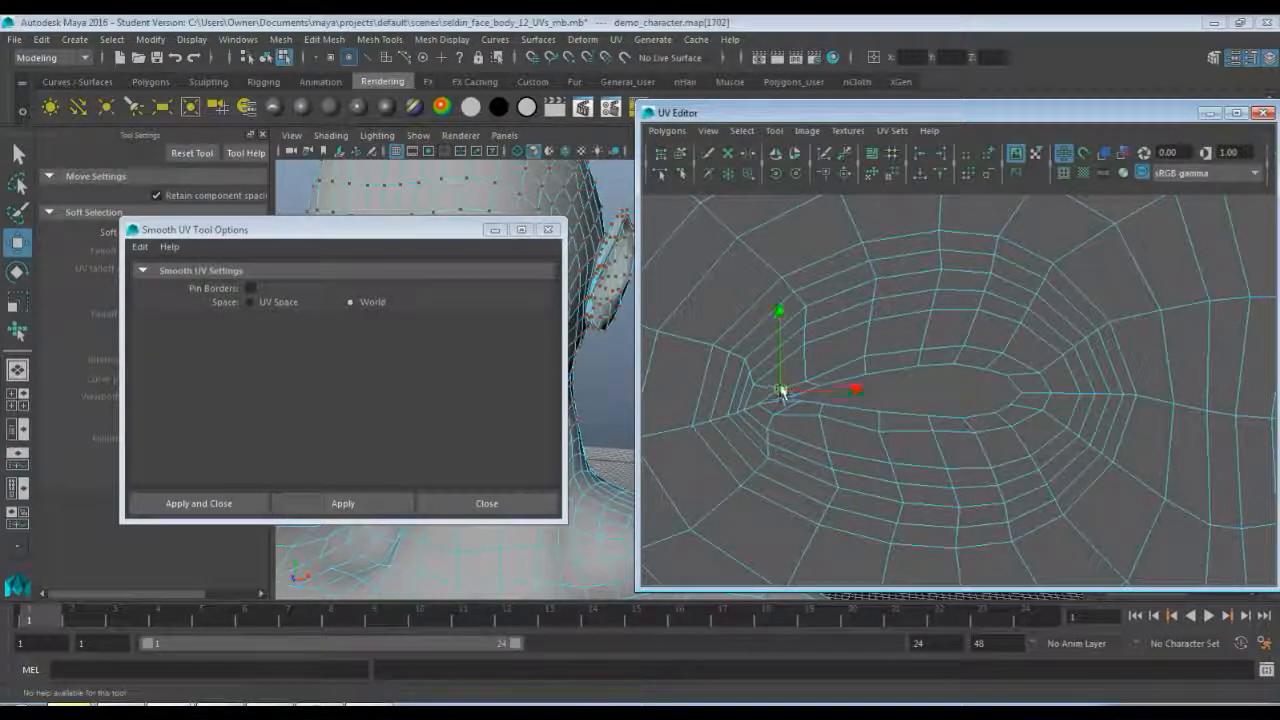
# - Move the second-loop UVs near the outer upper lid and along the lower lid outward for more even spacing
pyautogui.click(826, 366)
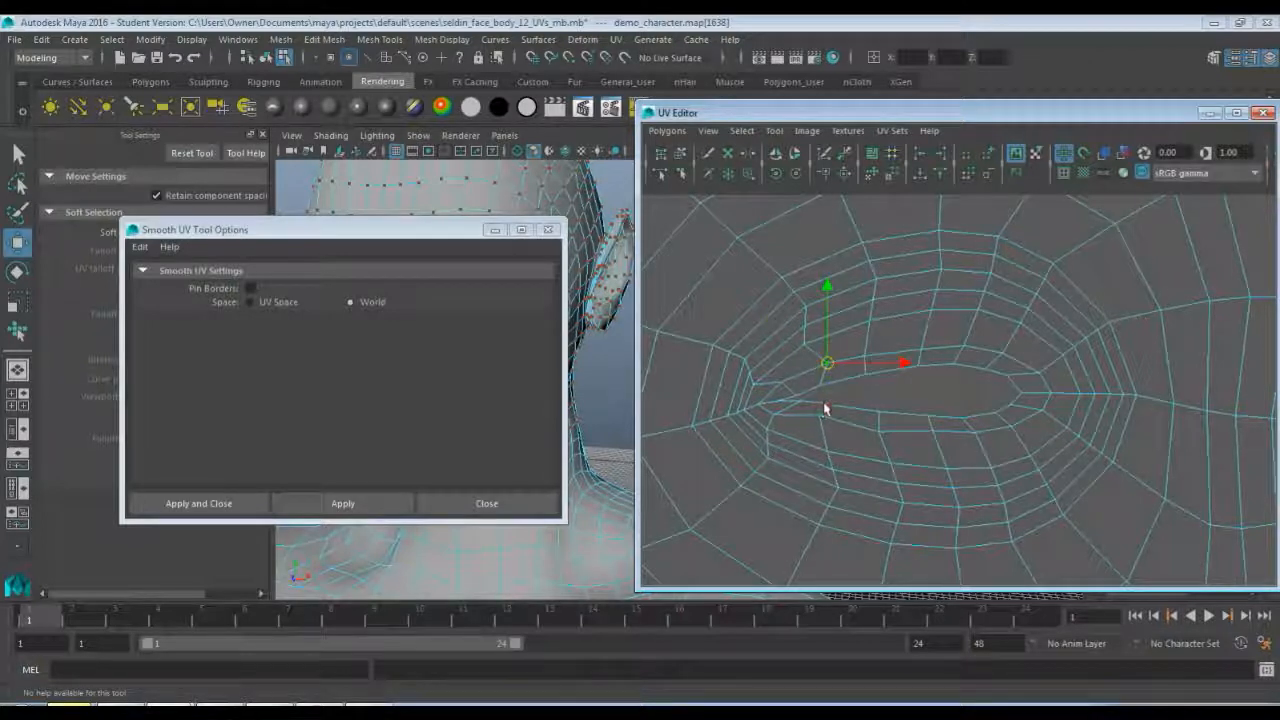
pyautogui.click(832, 426)
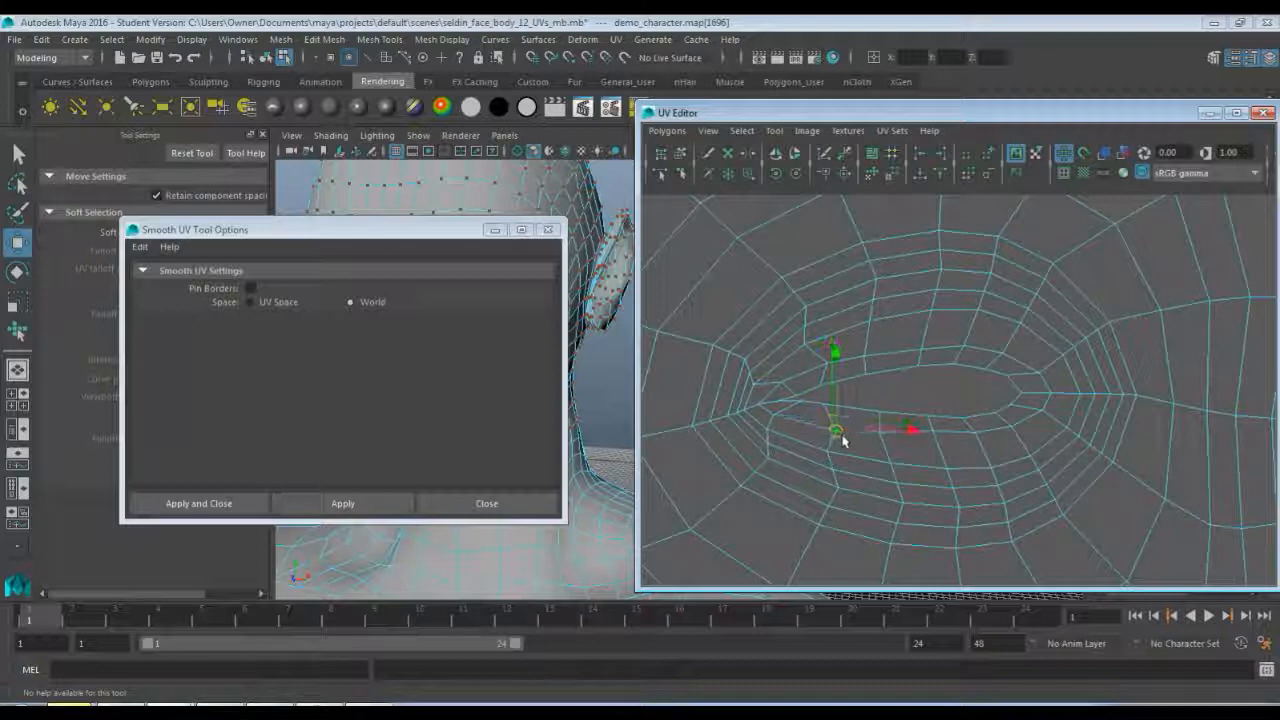
pyautogui.click(889, 439)
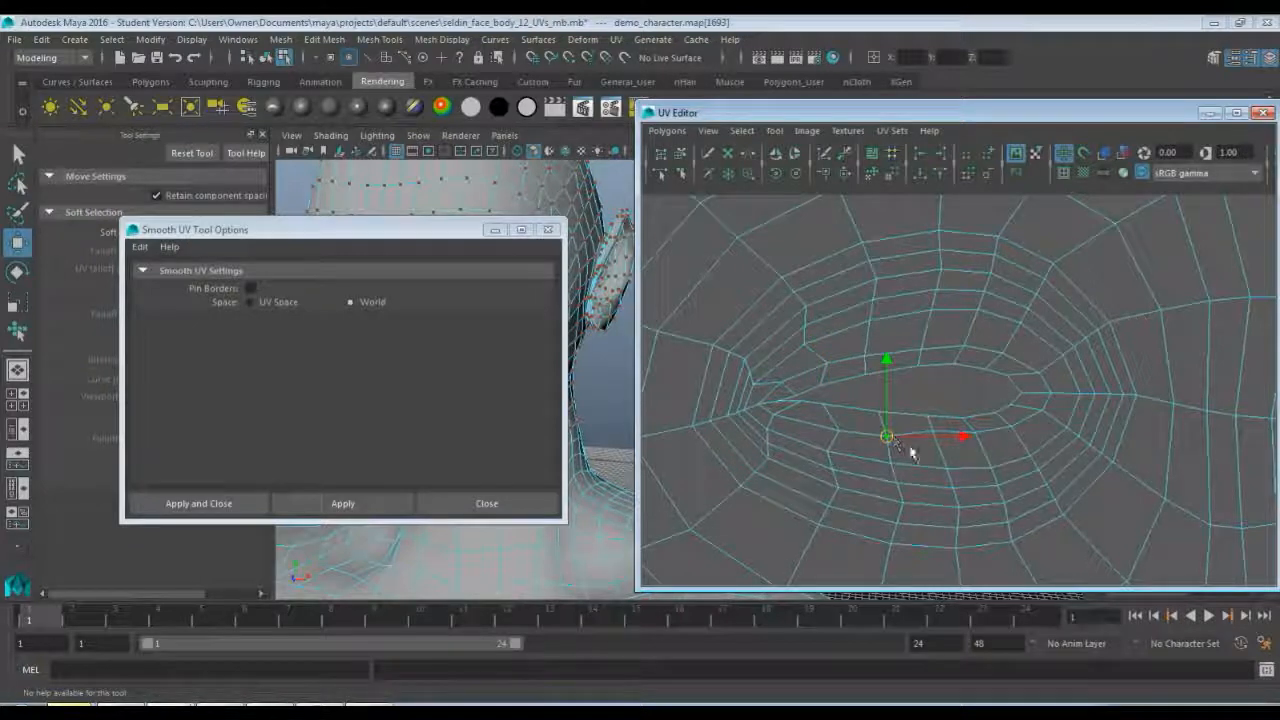
pyautogui.click(936, 437)
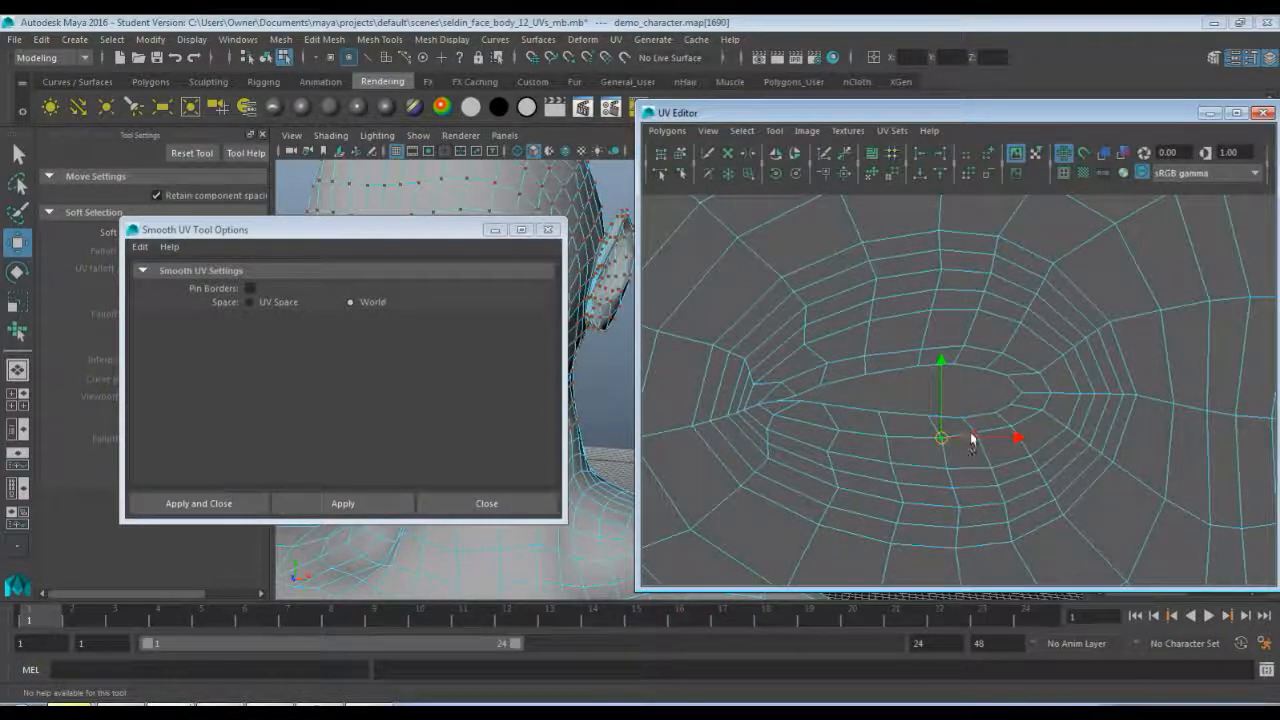
pyautogui.click(977, 437)
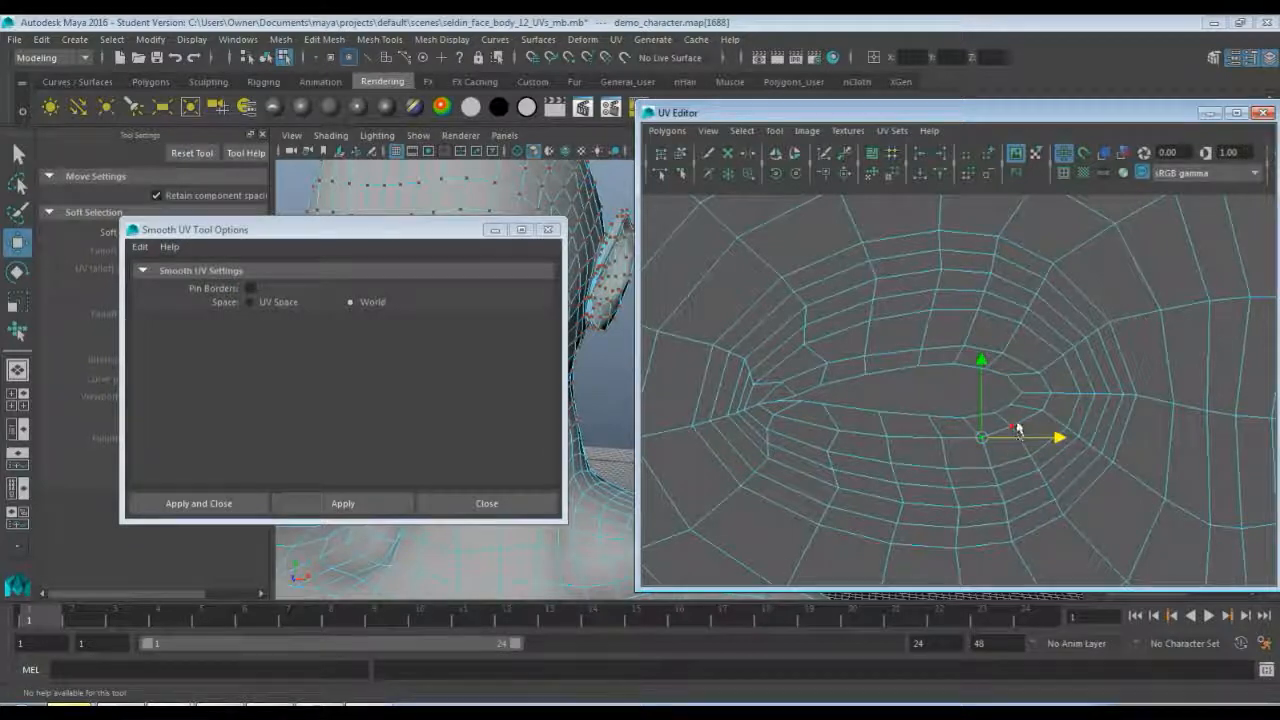
pyautogui.click(1012, 428)
pyautogui.moveTo(1012, 428); pyautogui.dragTo(1018, 432)
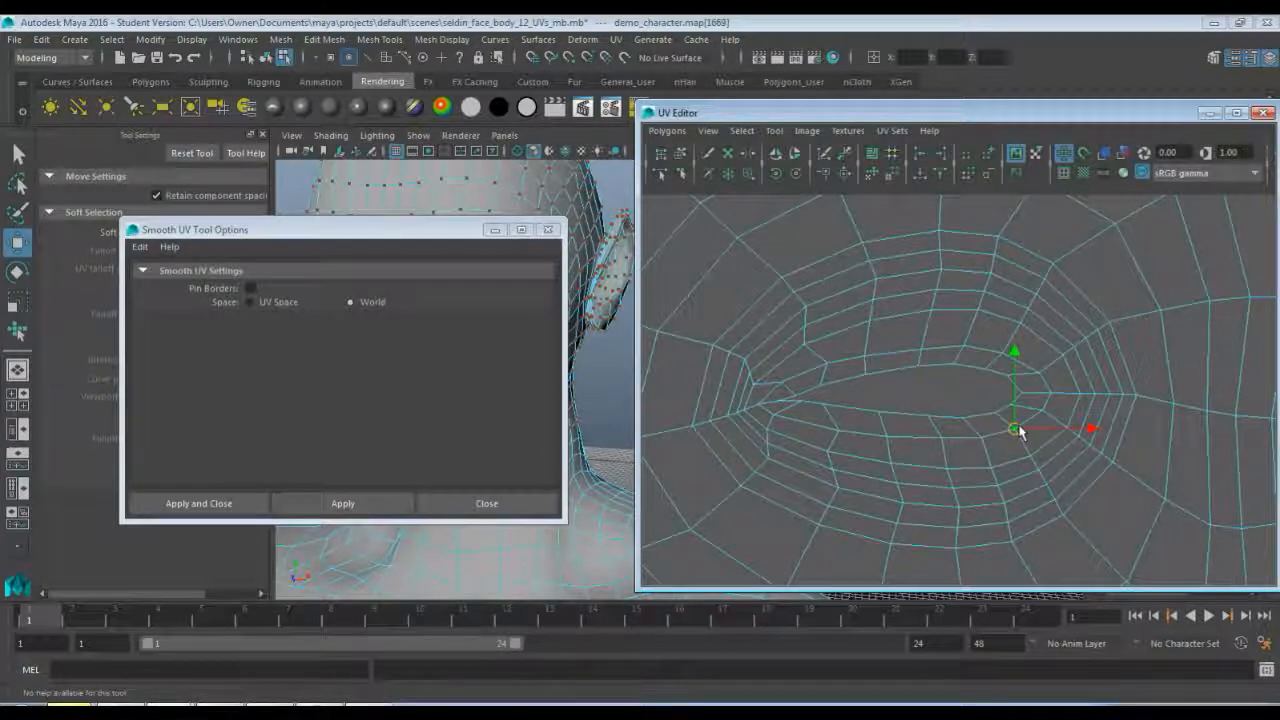
# - Reposition the innermost rim UVs at the eye's pointed outer corner to open up the pinched point
pyautogui.click(796, 405)
pyautogui.click(763, 406)
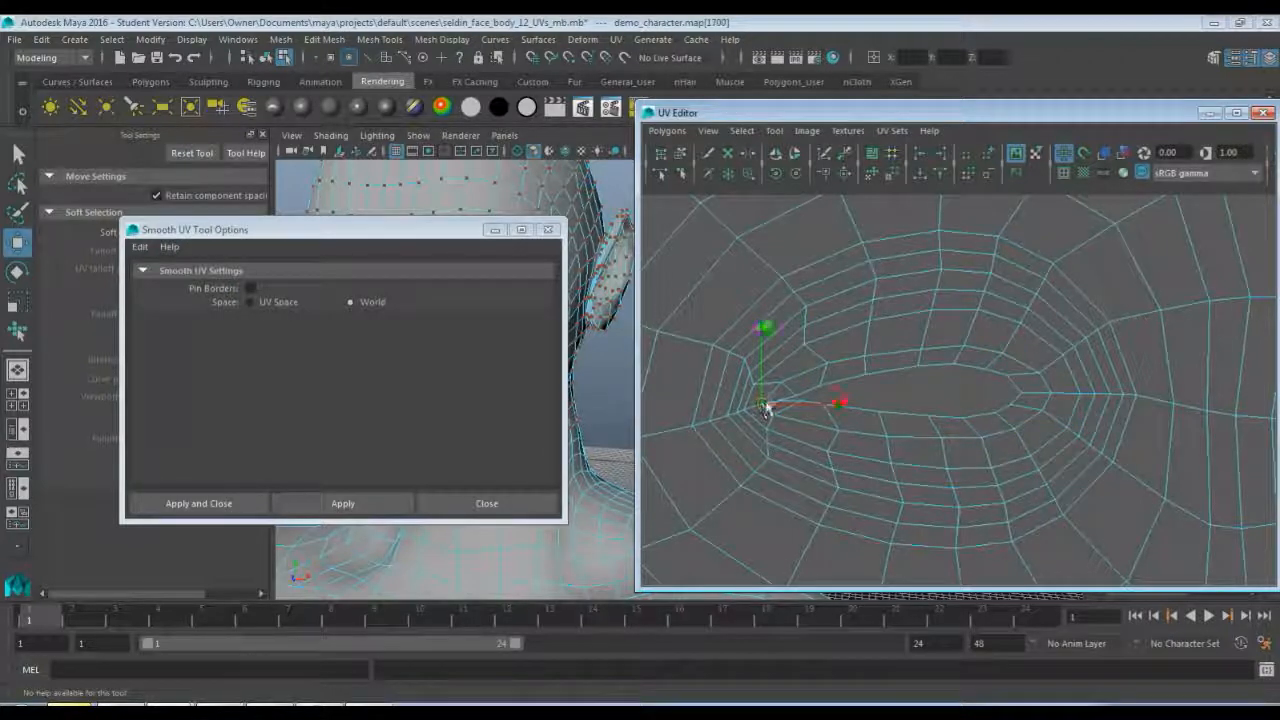
pyautogui.moveTo(765, 408); pyautogui.dragTo(769, 404)
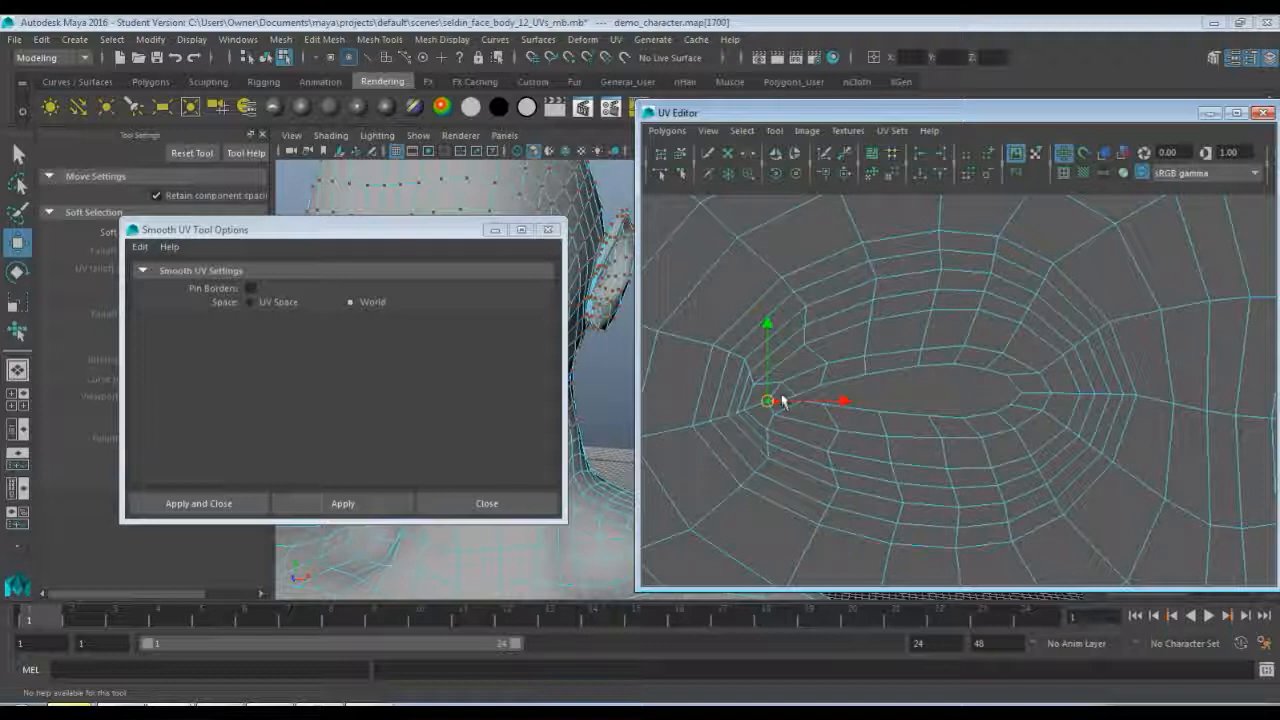
pyautogui.press('q')
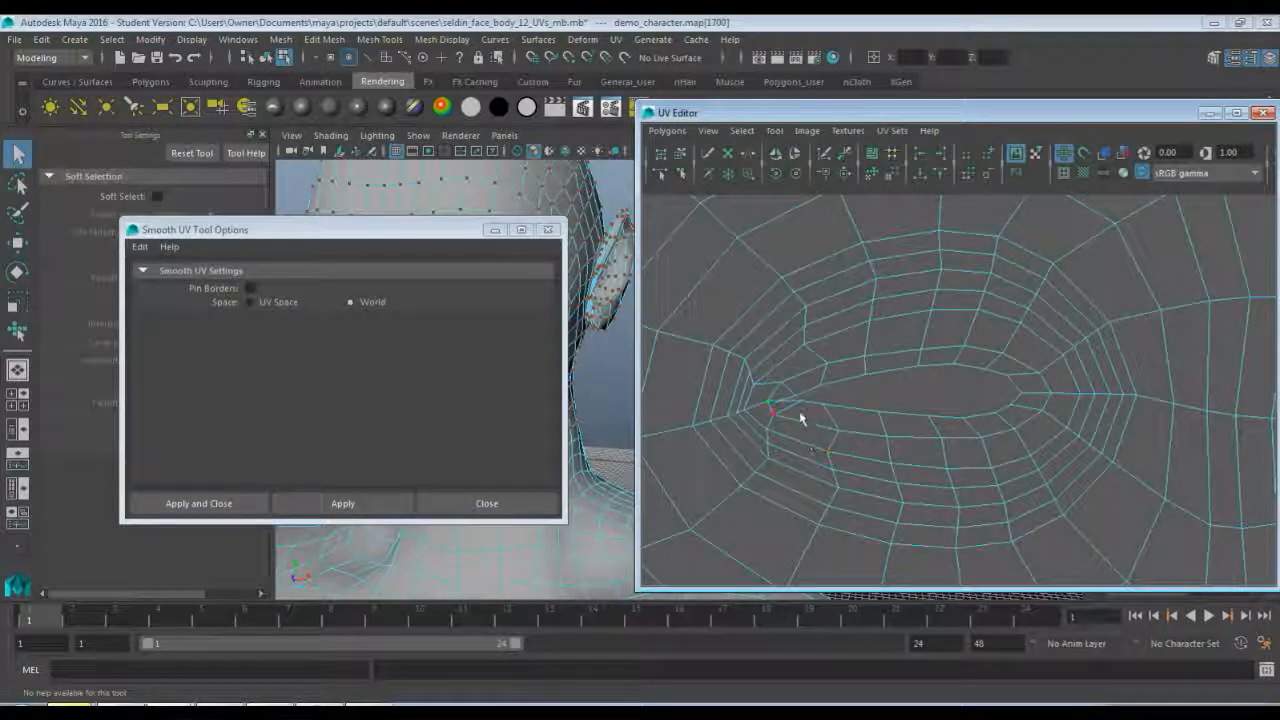
pyautogui.press('w')
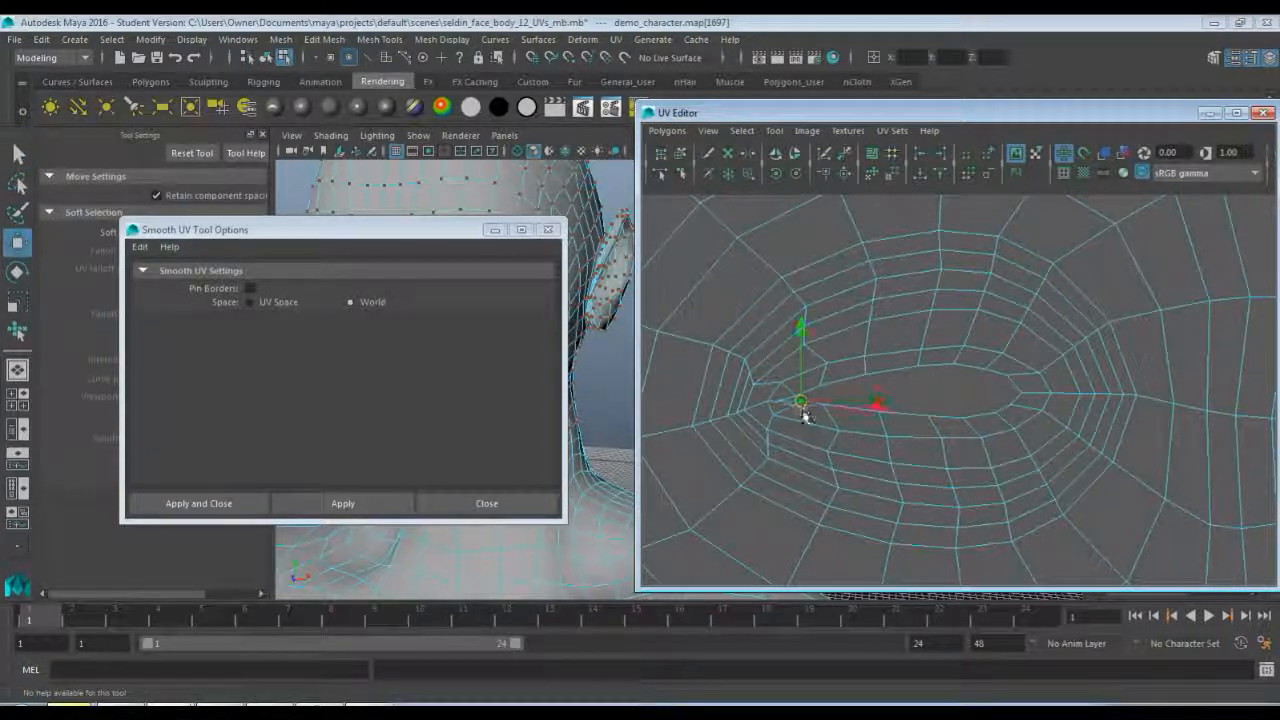
pyautogui.click(780, 402)
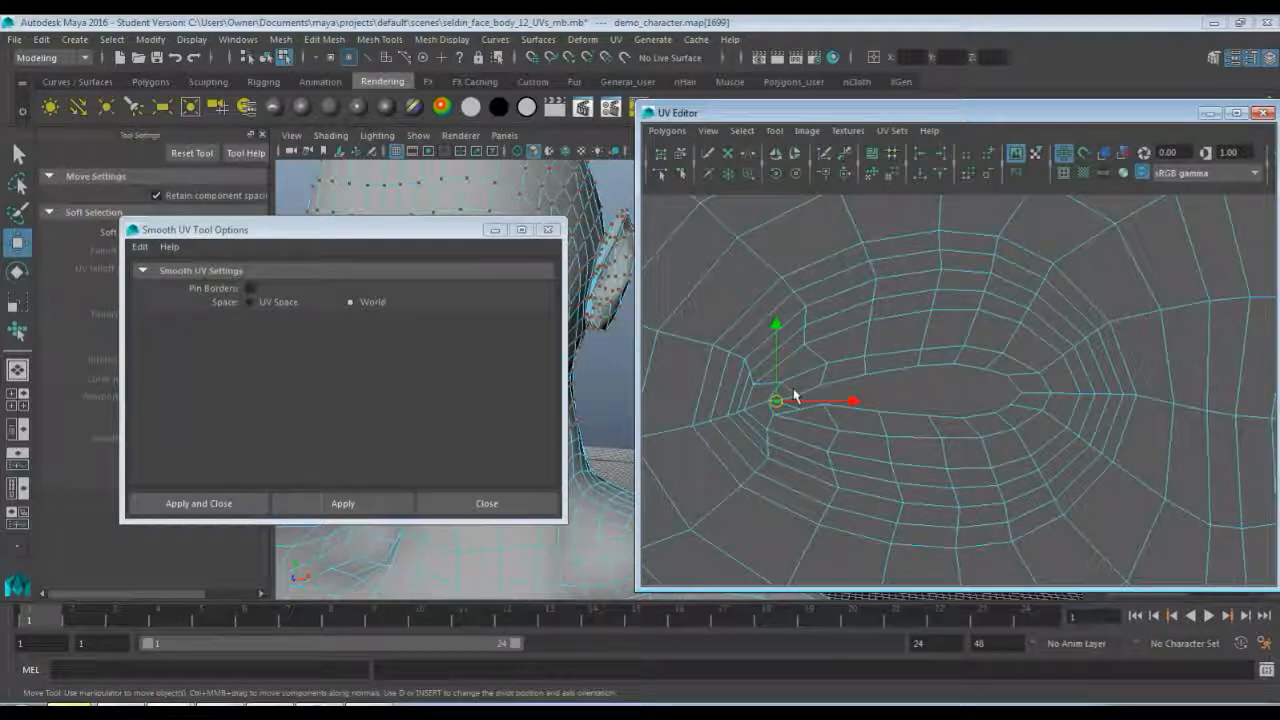
# - Select the cluster of rim UVs at the pointed outer corner and relax them with the Smooth UV Tool
pyautogui.moveTo(769, 379); pyautogui.dragTo(803, 426)
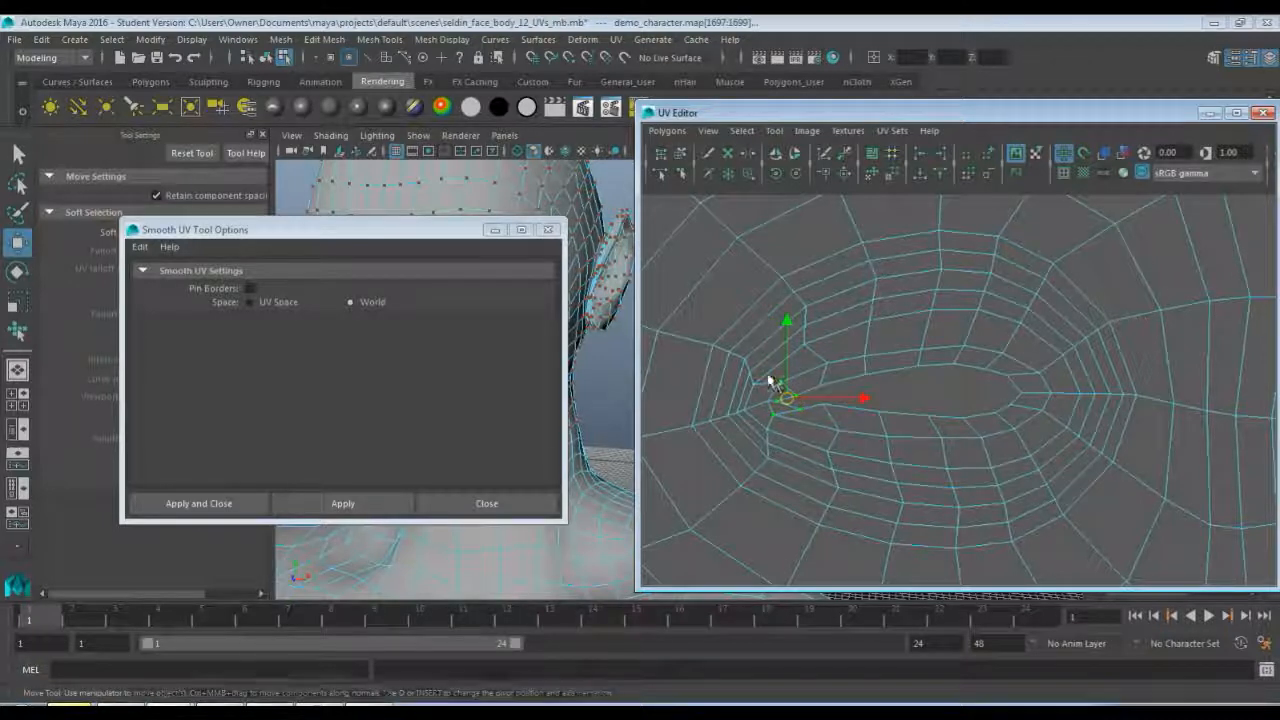
pyautogui.moveTo(763, 376); pyautogui.dragTo(803, 426)
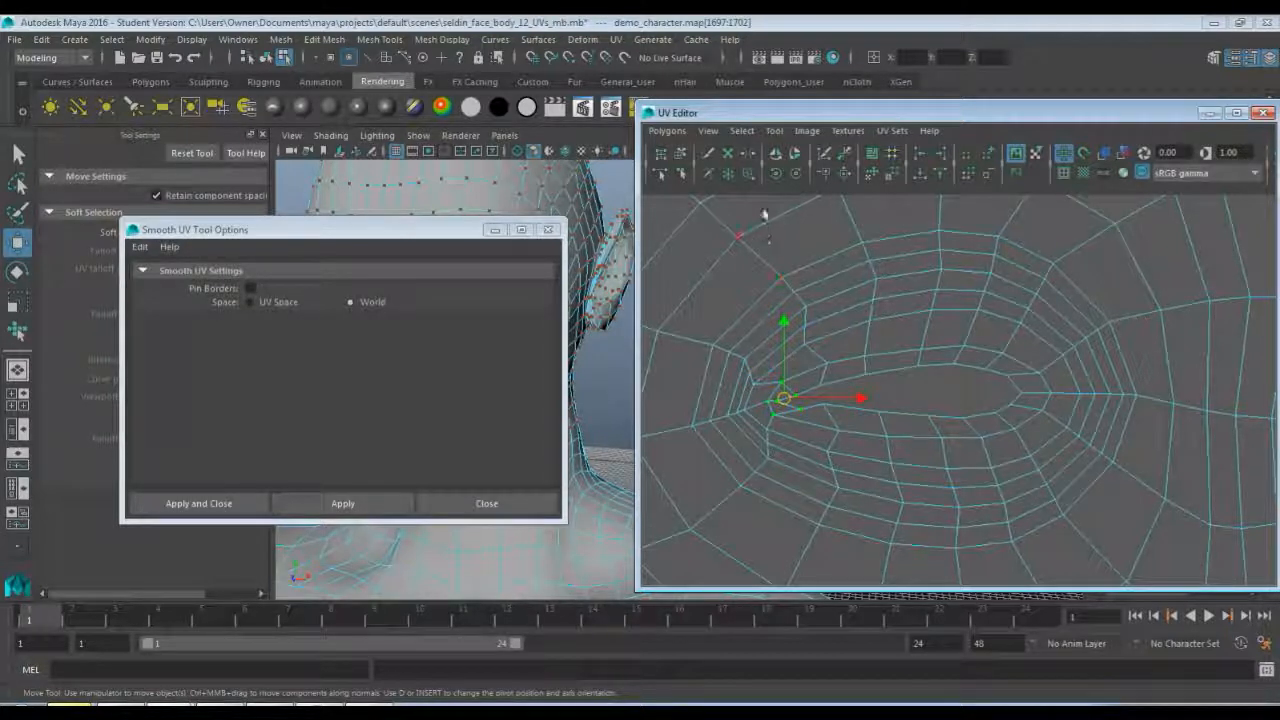
pyautogui.click(775, 130)
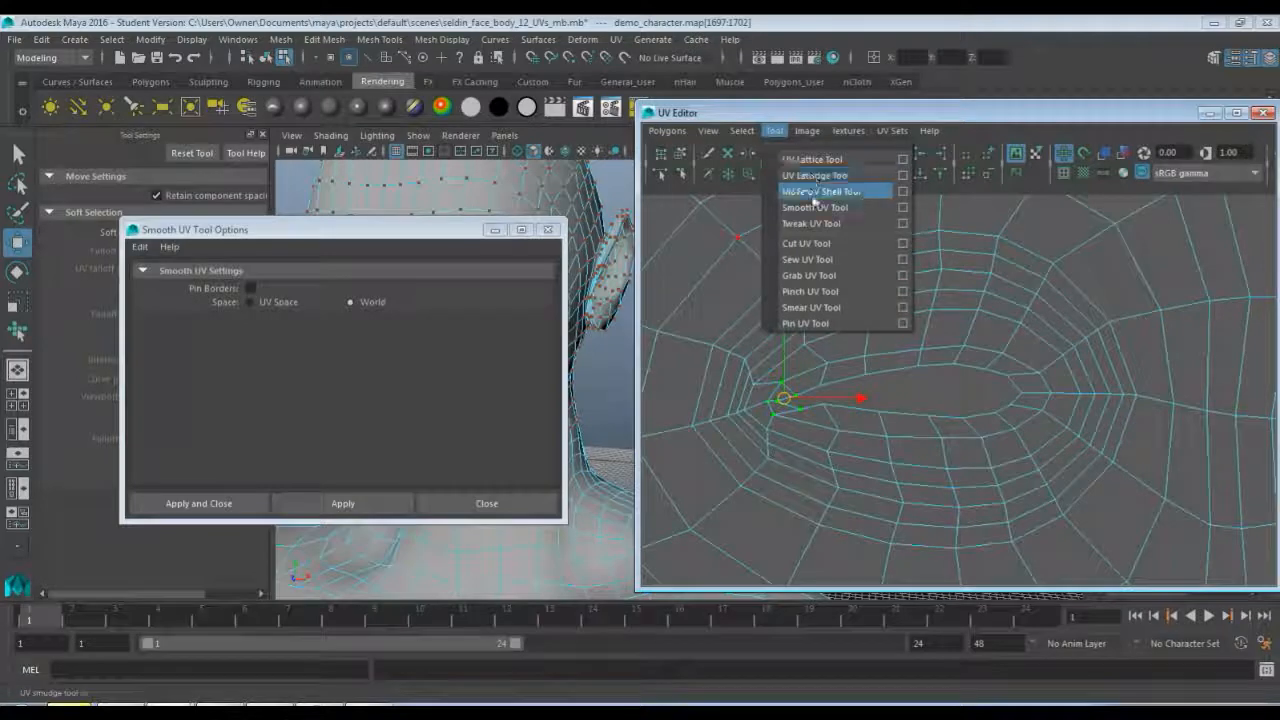
pyautogui.click(862, 207)
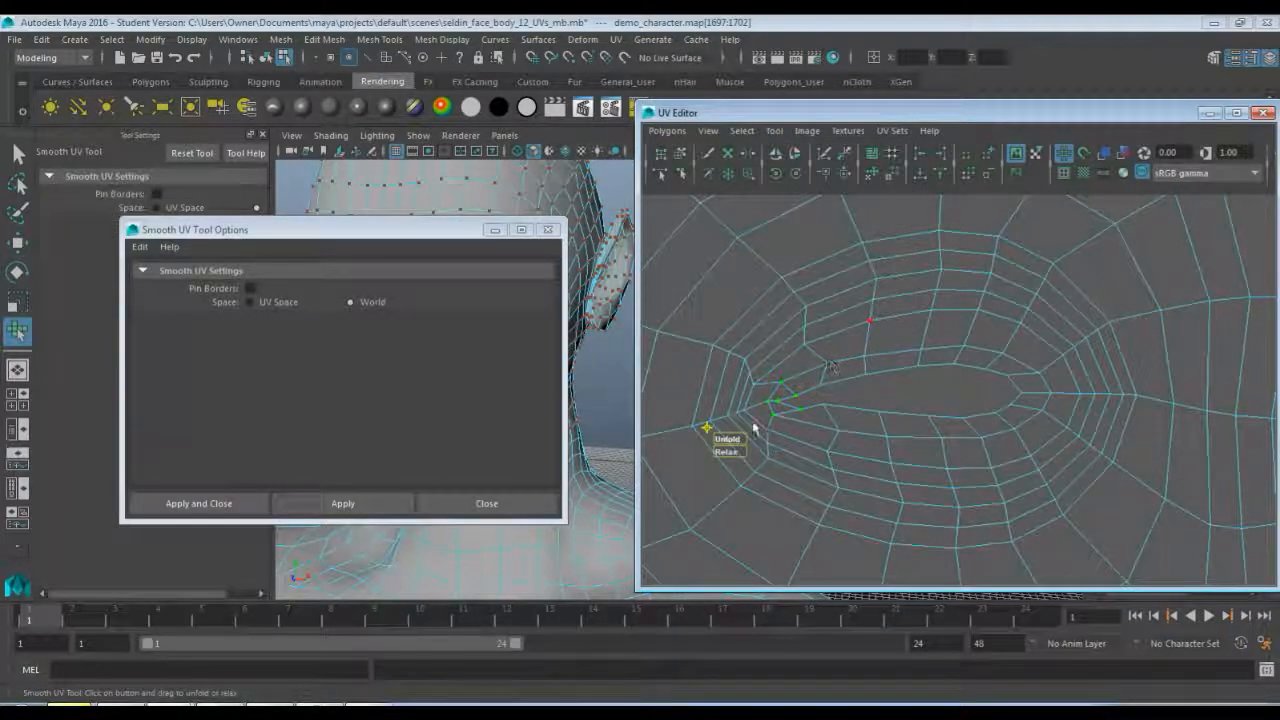
pyautogui.moveTo(730, 453)
pyautogui.mouseDown()
pyautogui.moveTo(742, 451)
pyautogui.moveTo(729, 438)
pyautogui.mouseUp()
# - Move the individual rim UVs at the outer corner apart so the upper and lower edges stop crossing
pyautogui.moveTo(785, 404); pyautogui.dragTo(812, 427)
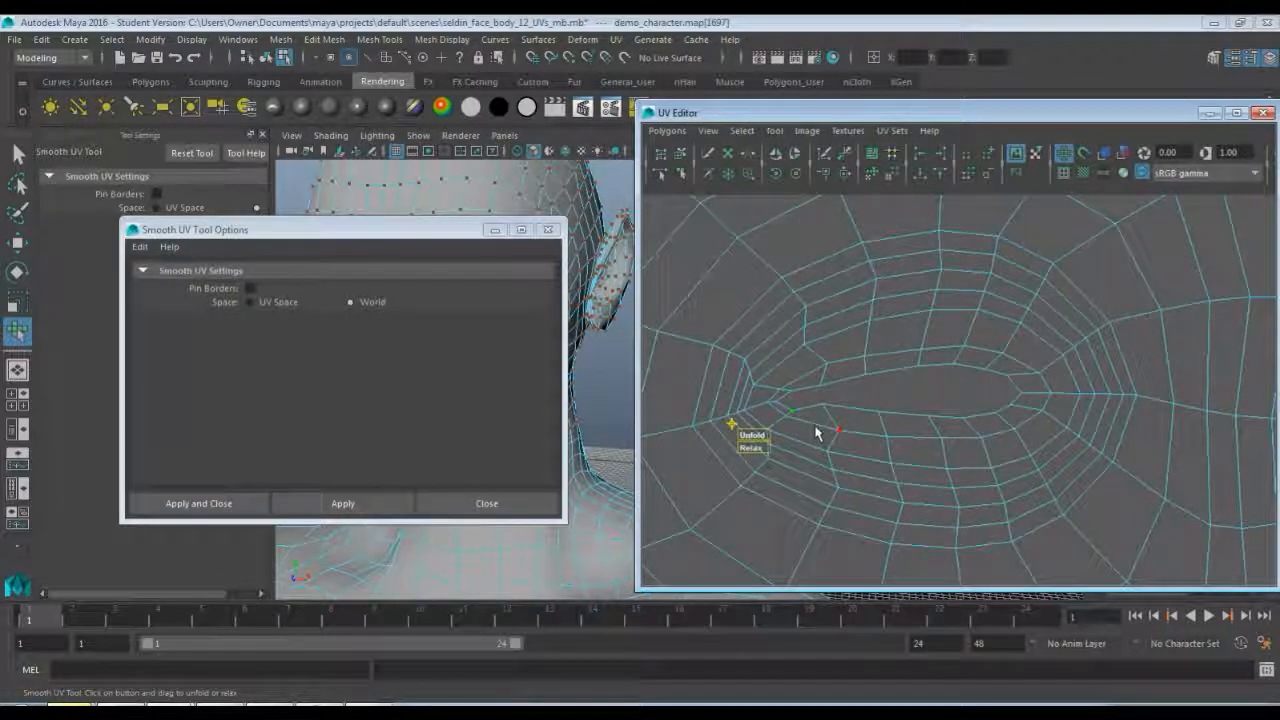
pyautogui.press('q')
pyautogui.press('w')
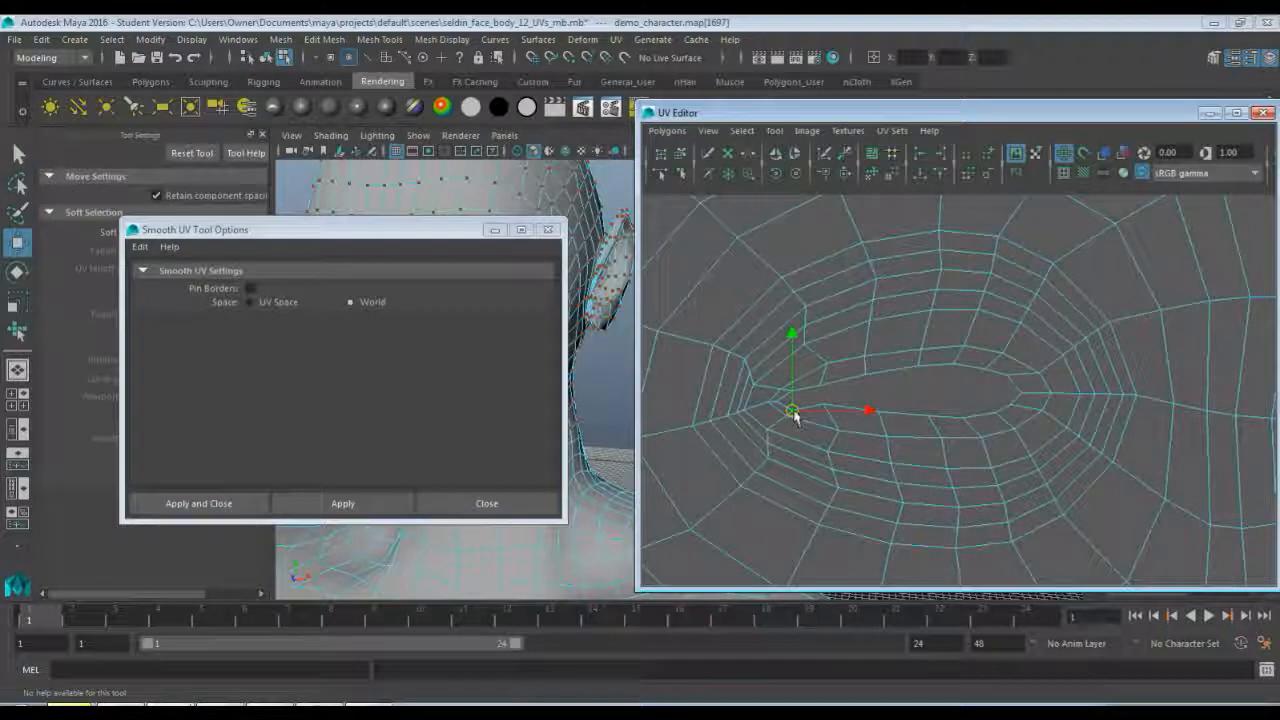
pyautogui.click(780, 392)
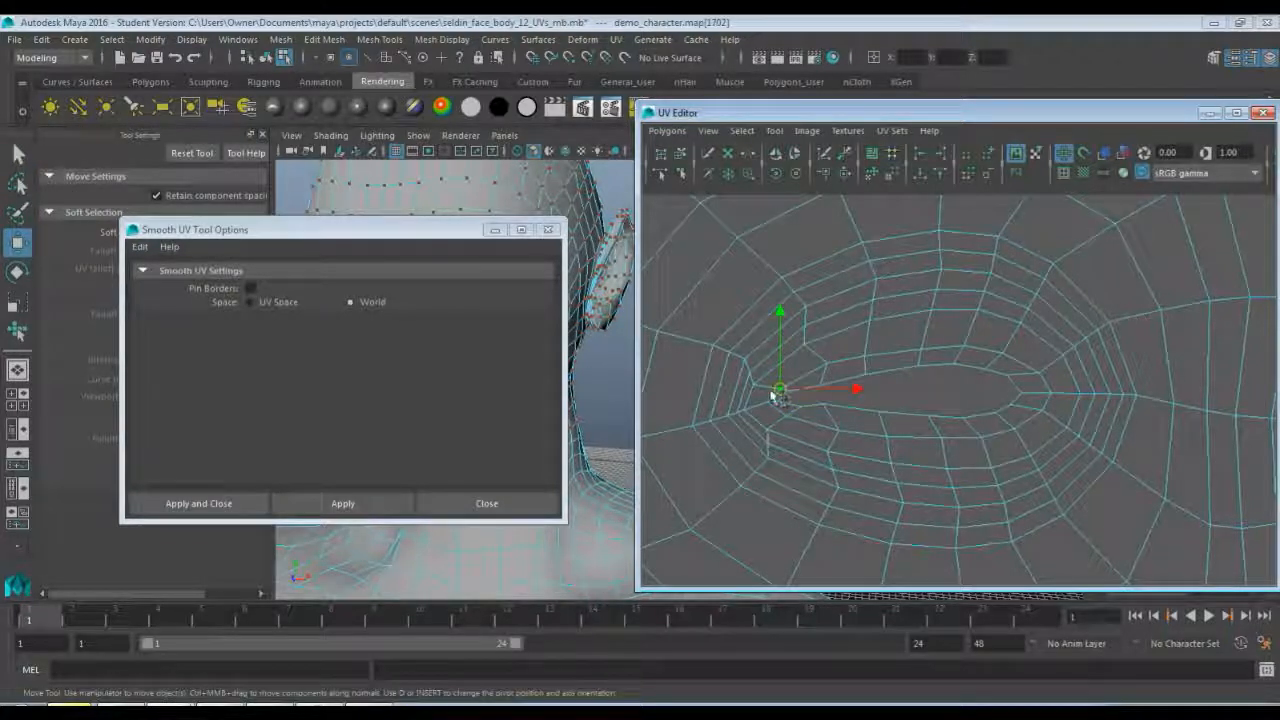
pyautogui.moveTo(780, 389); pyautogui.dragTo(762, 405)
pyautogui.click(768, 405)
pyautogui.click(785, 417)
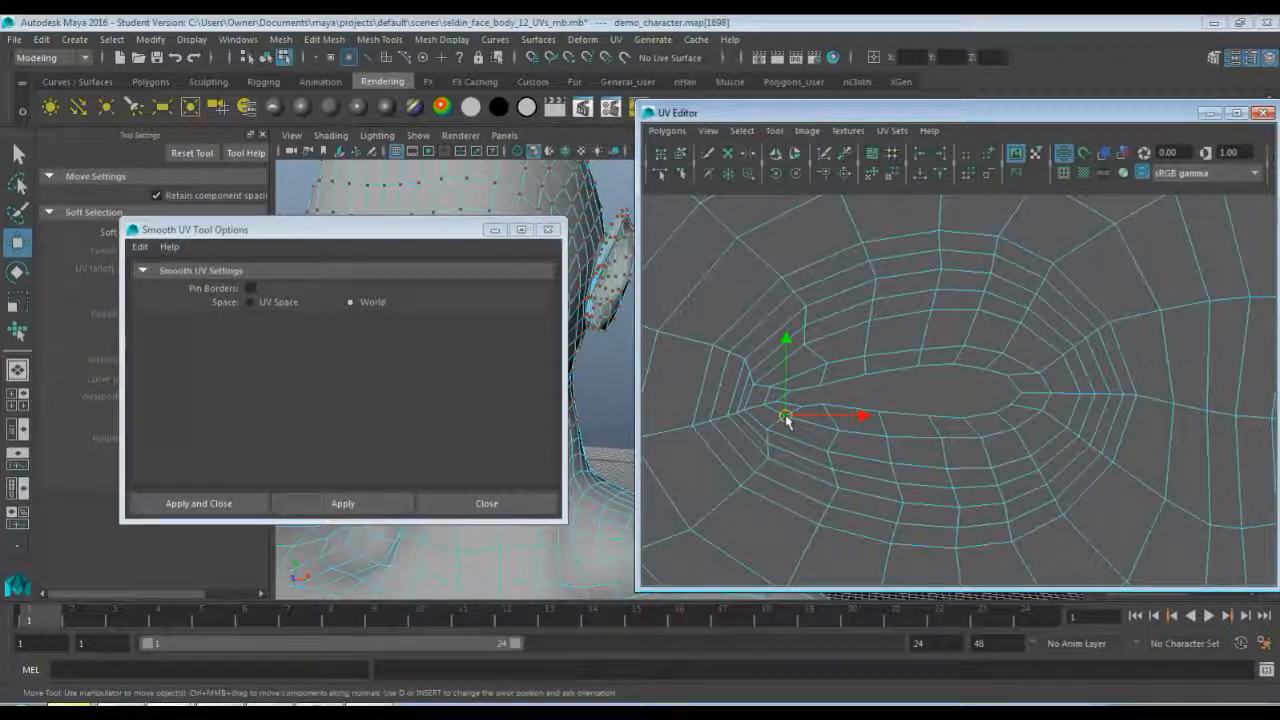
pyautogui.click(802, 410)
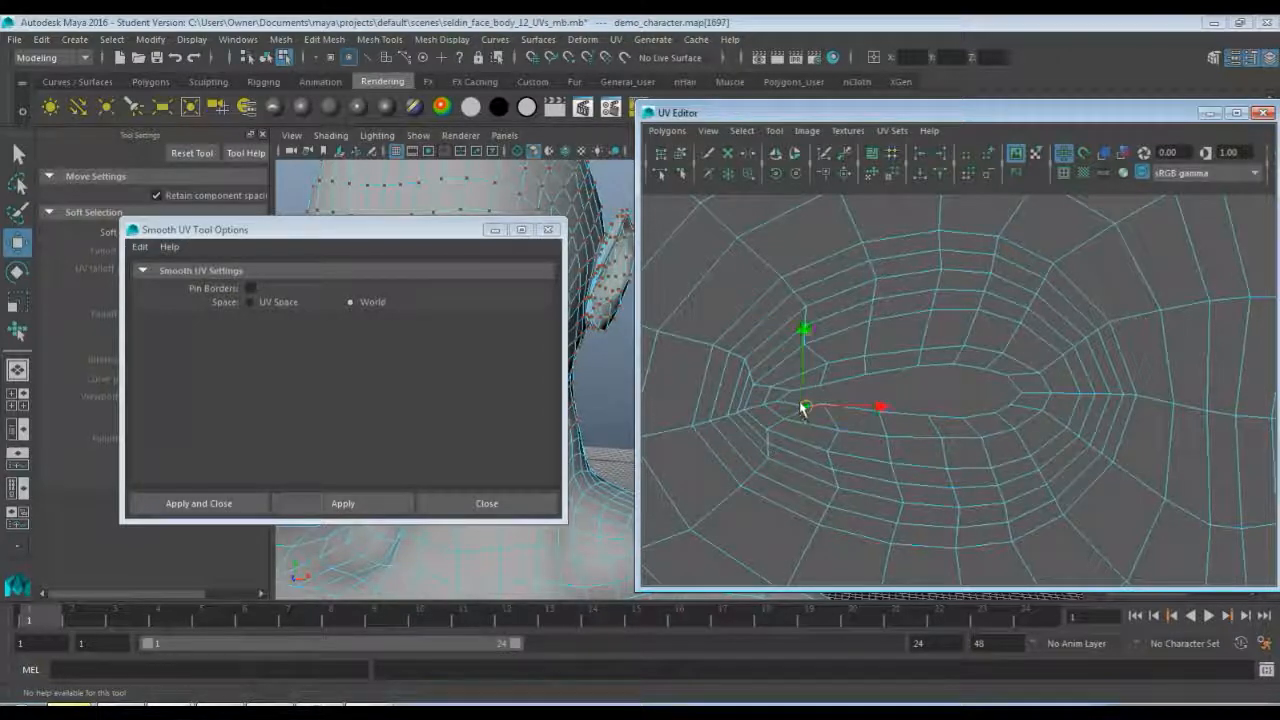
# - Lower the upper-lid rim UV near the outer corner into the opening and realign the neighbouring loop UVs above it
pyautogui.moveTo(802, 410); pyautogui.dragTo(831, 380)
pyautogui.click(826, 413)
pyautogui.click(819, 386)
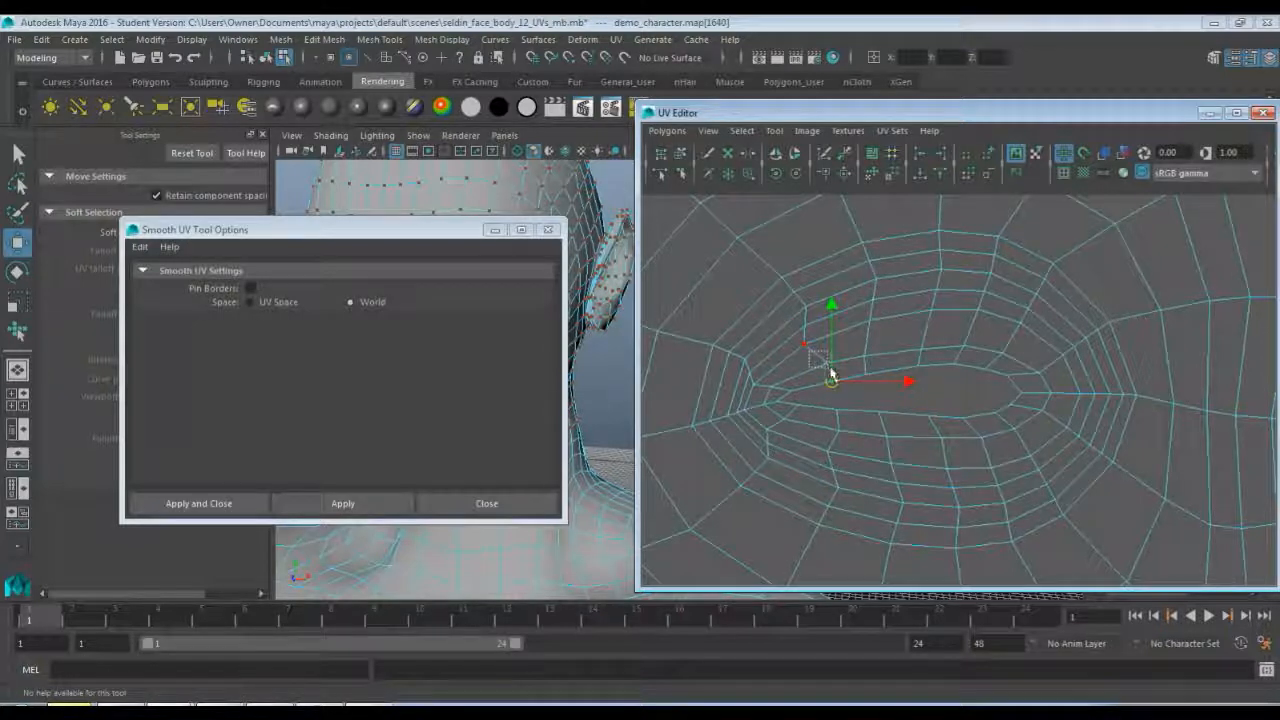
pyautogui.click(819, 362)
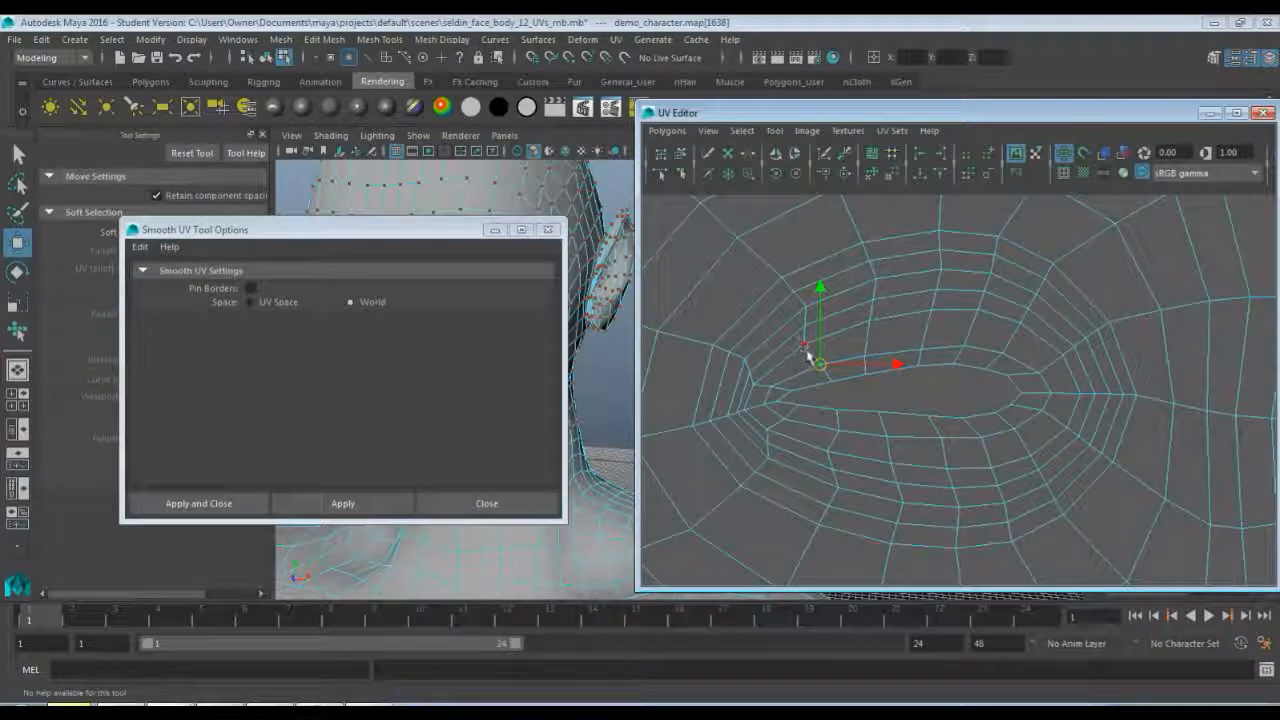
pyautogui.click(806, 350)
pyautogui.moveTo(806, 347); pyautogui.dragTo(810, 346)
pyautogui.click(805, 324)
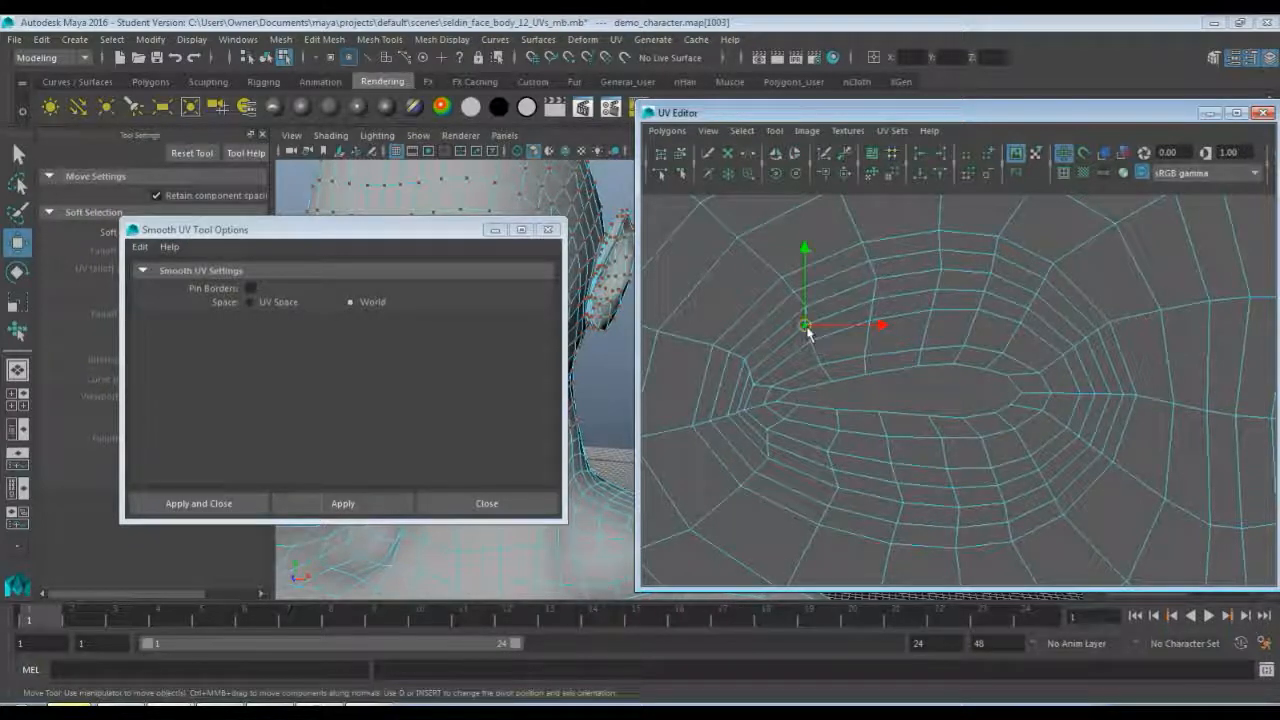
# - Fine-tune the rim and second-loop UVs at the outer corner into a small rounded end, and clear the selection
pyautogui.click(773, 385)
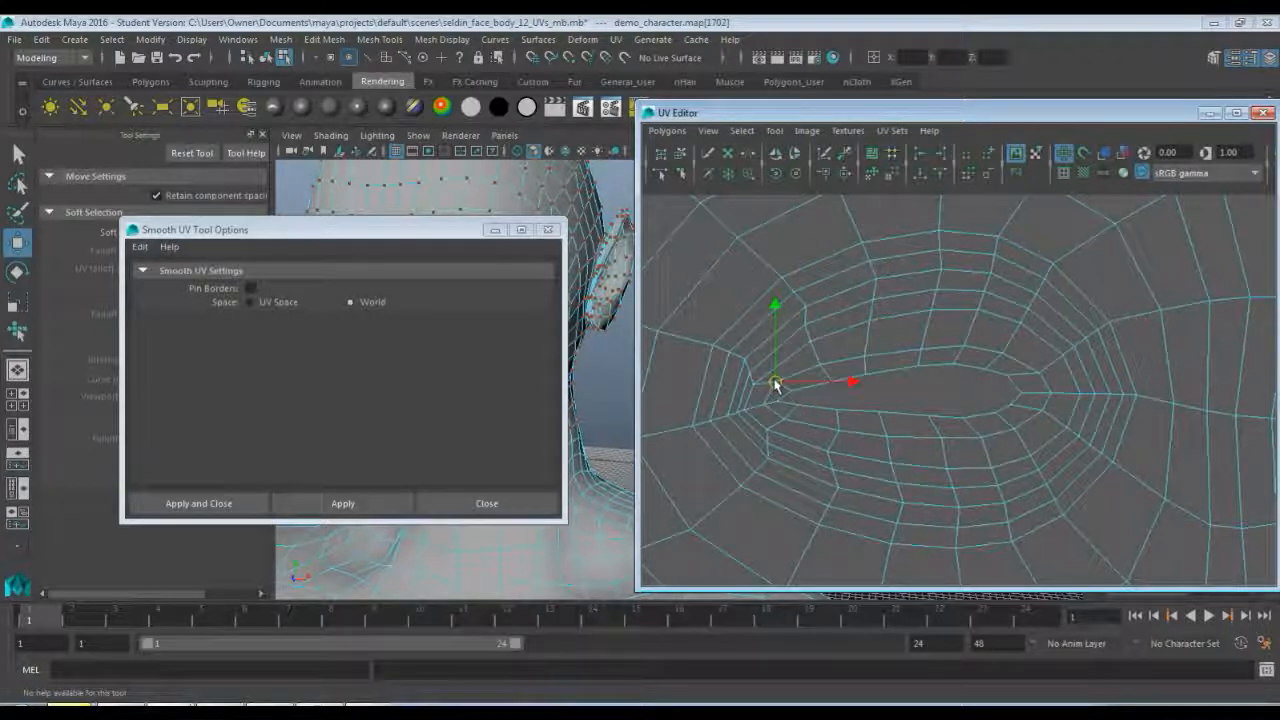
pyautogui.moveTo(776, 386)
pyautogui.mouseDown()
pyautogui.moveTo(789, 395)
pyautogui.moveTo(778, 388)
pyautogui.mouseUp()
pyautogui.click(800, 399)
pyautogui.click(791, 392)
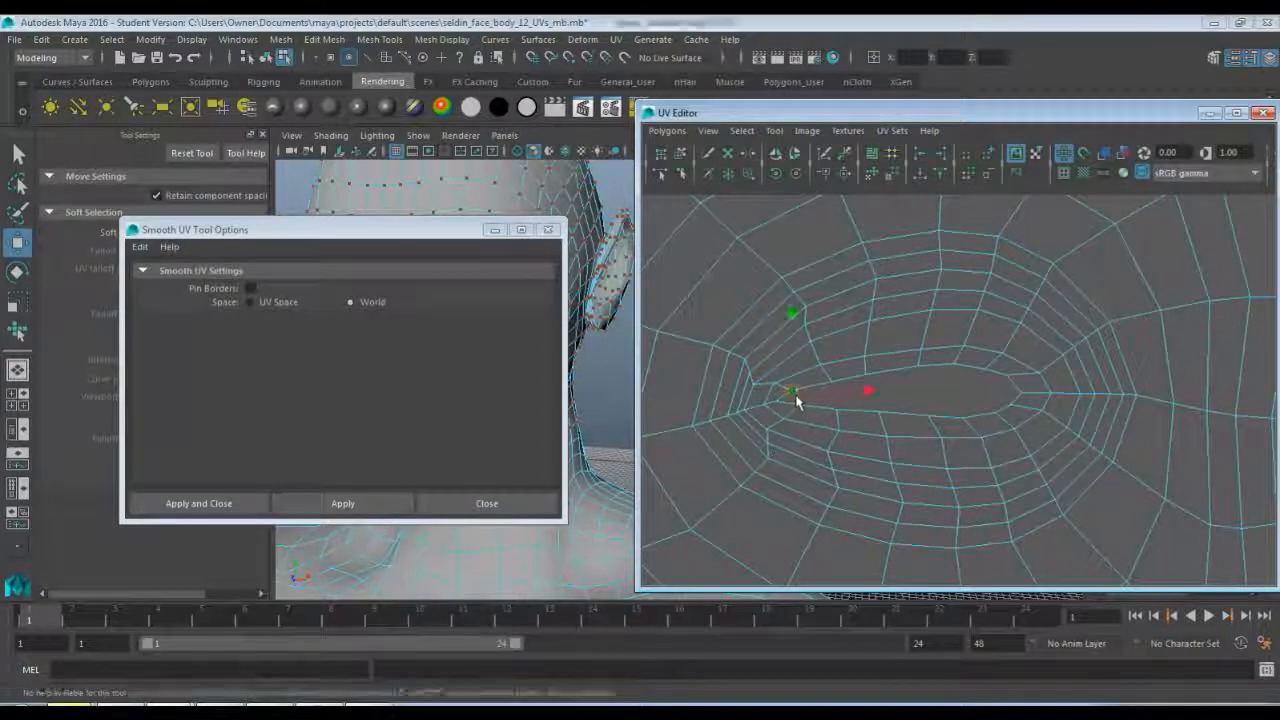
pyautogui.click(776, 403)
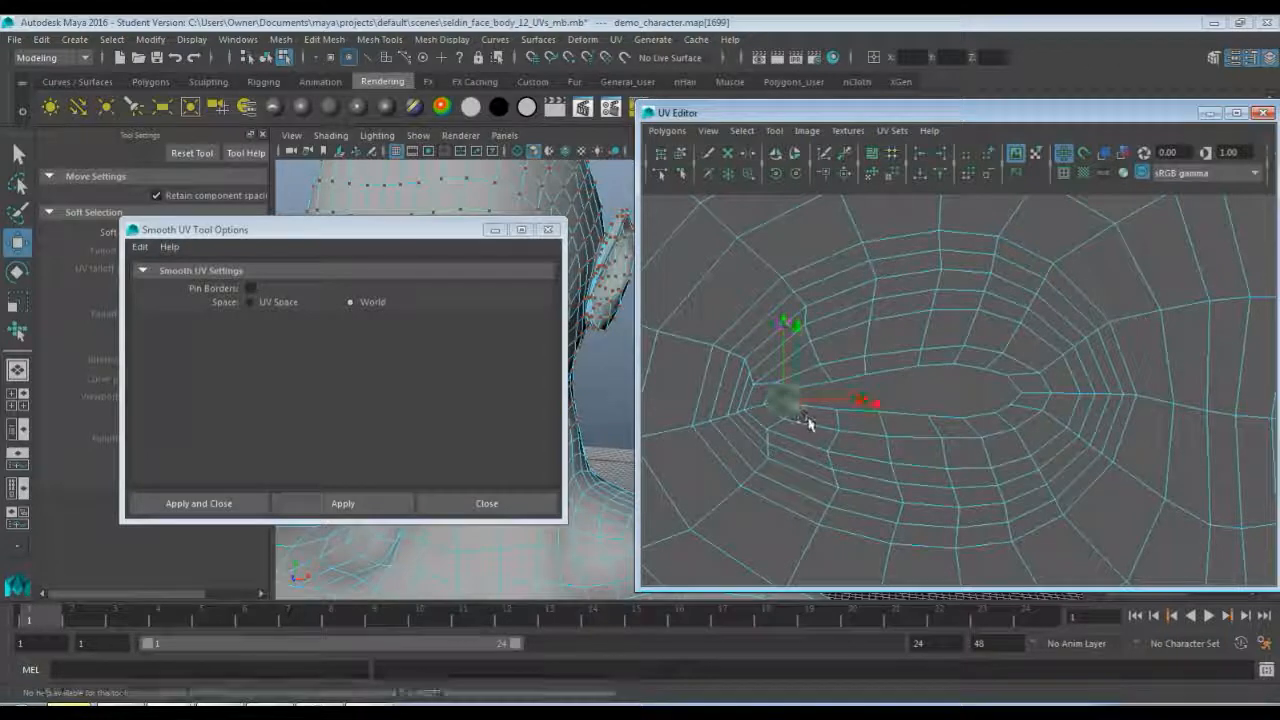
pyautogui.click(986, 400)
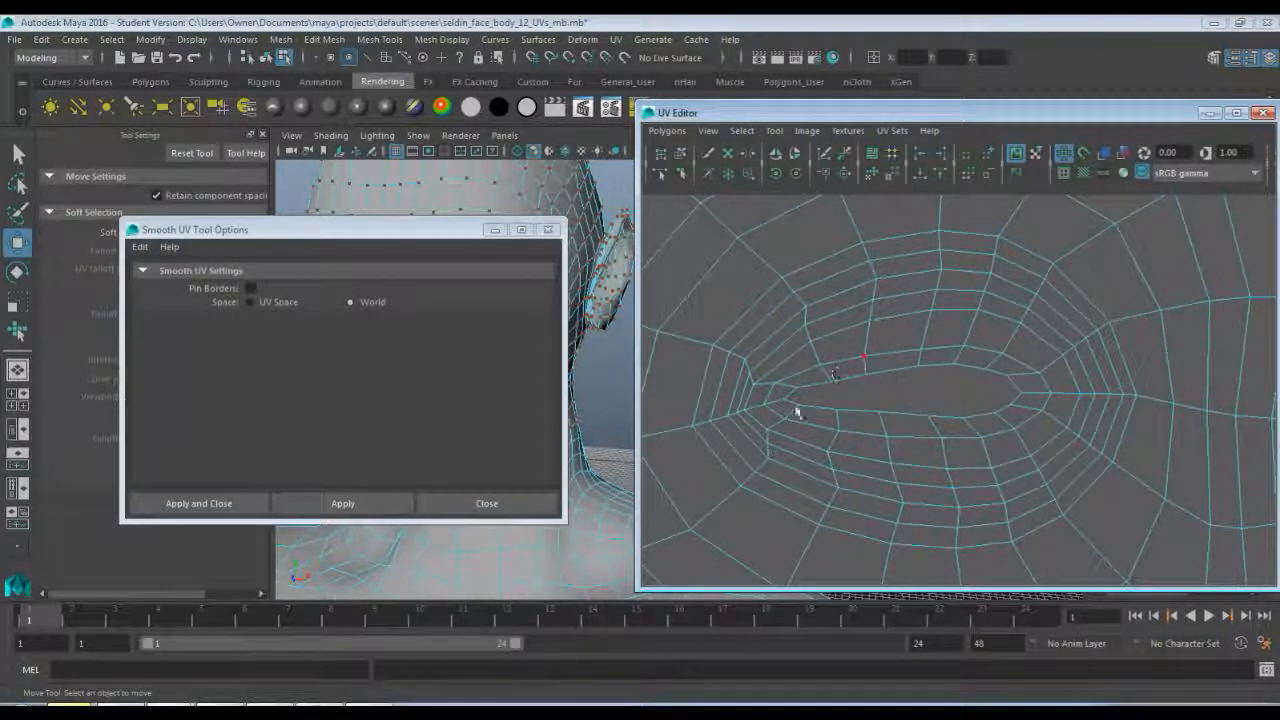
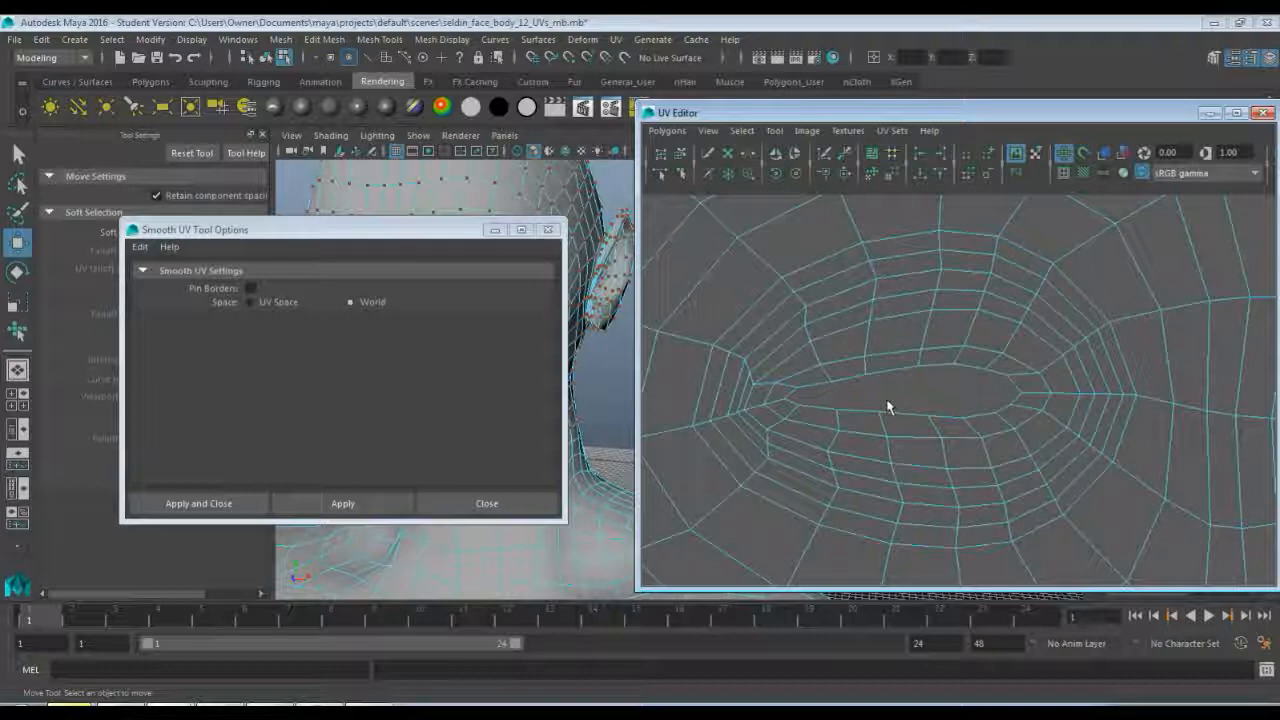
# - Shift the kinked outer-loop UVs above and below the outer corner for smoother, more even loops, and deselect them
pyautogui.click(756, 382)
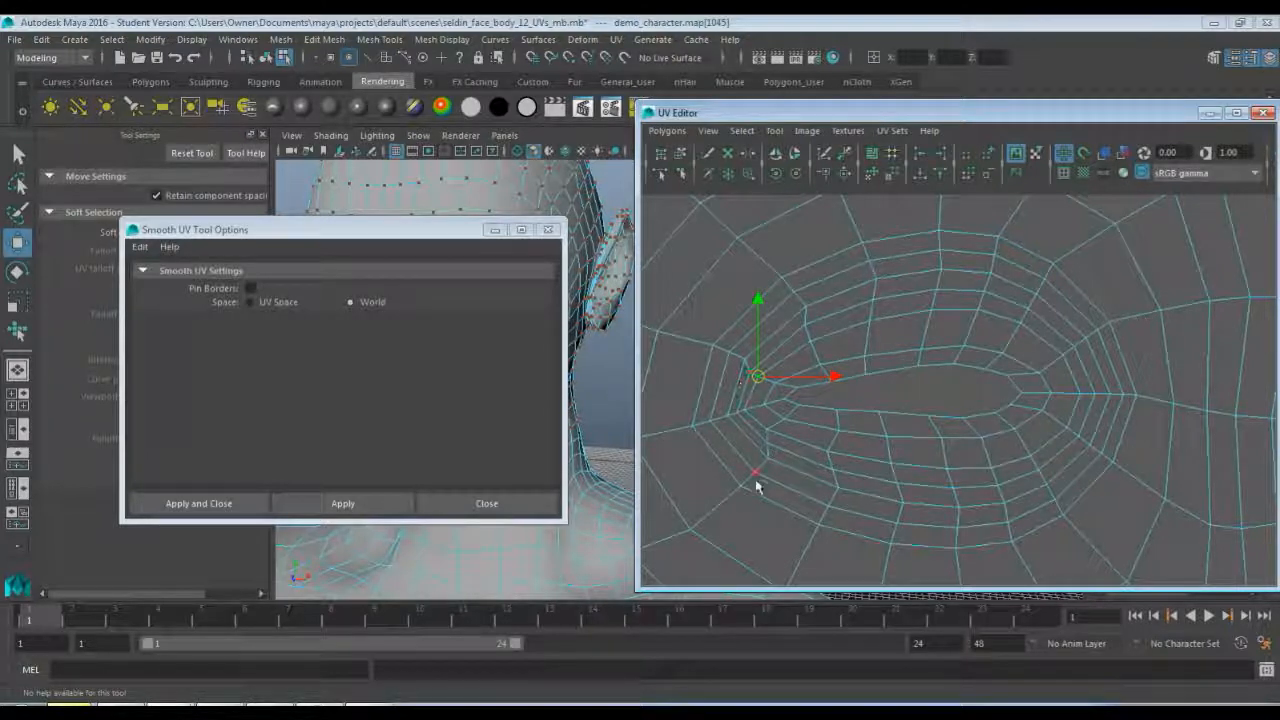
pyautogui.click(767, 431)
pyautogui.moveTo(772, 436); pyautogui.dragTo(778, 438)
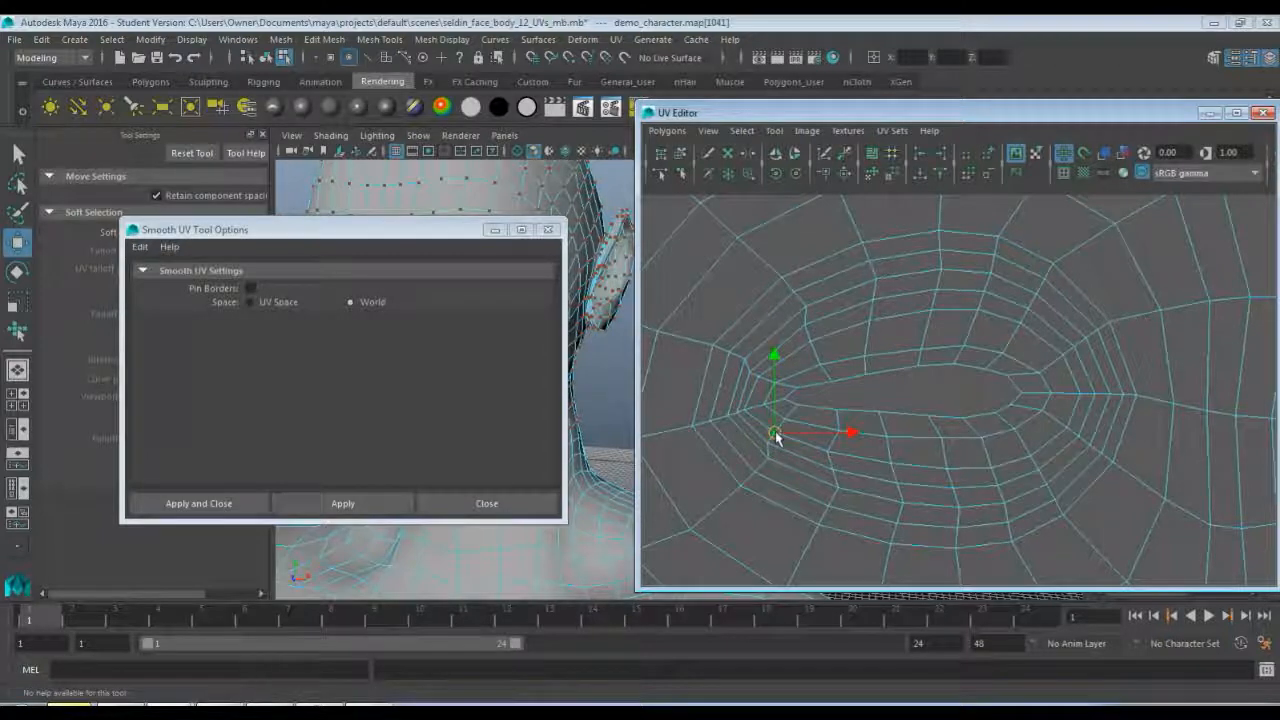
pyautogui.doubleClick(750, 370)
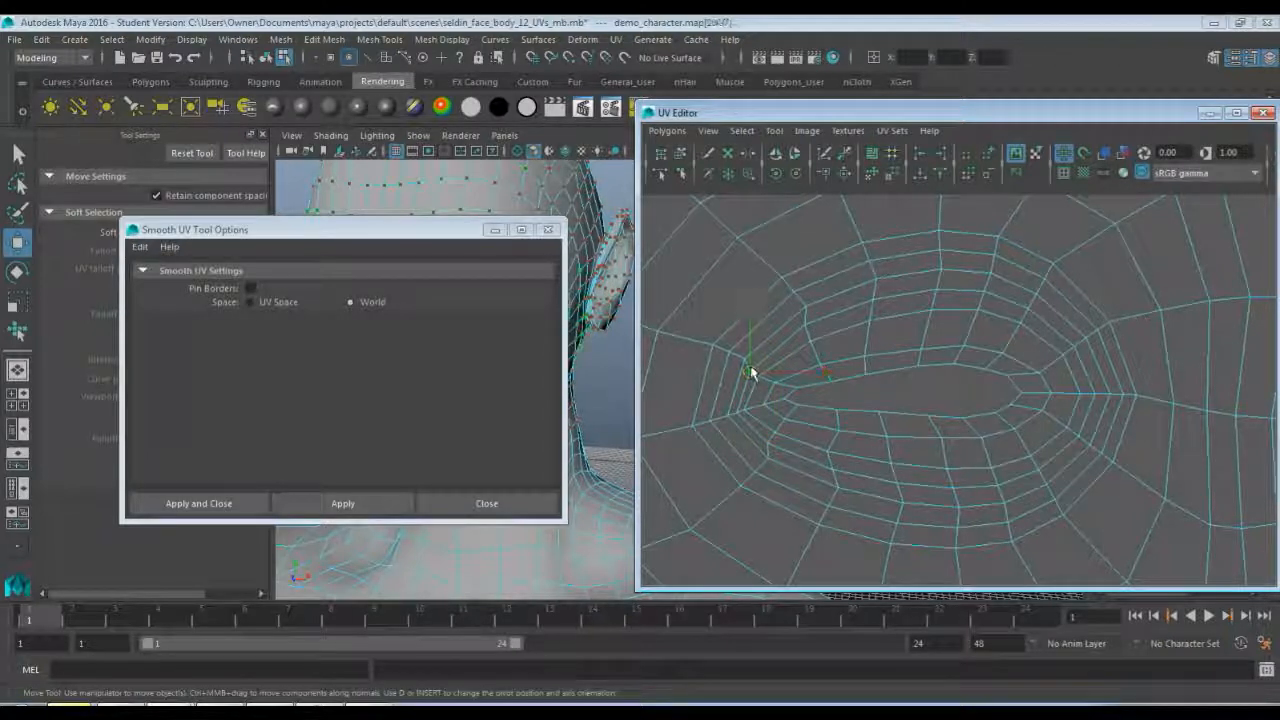
pyautogui.click(874, 437)
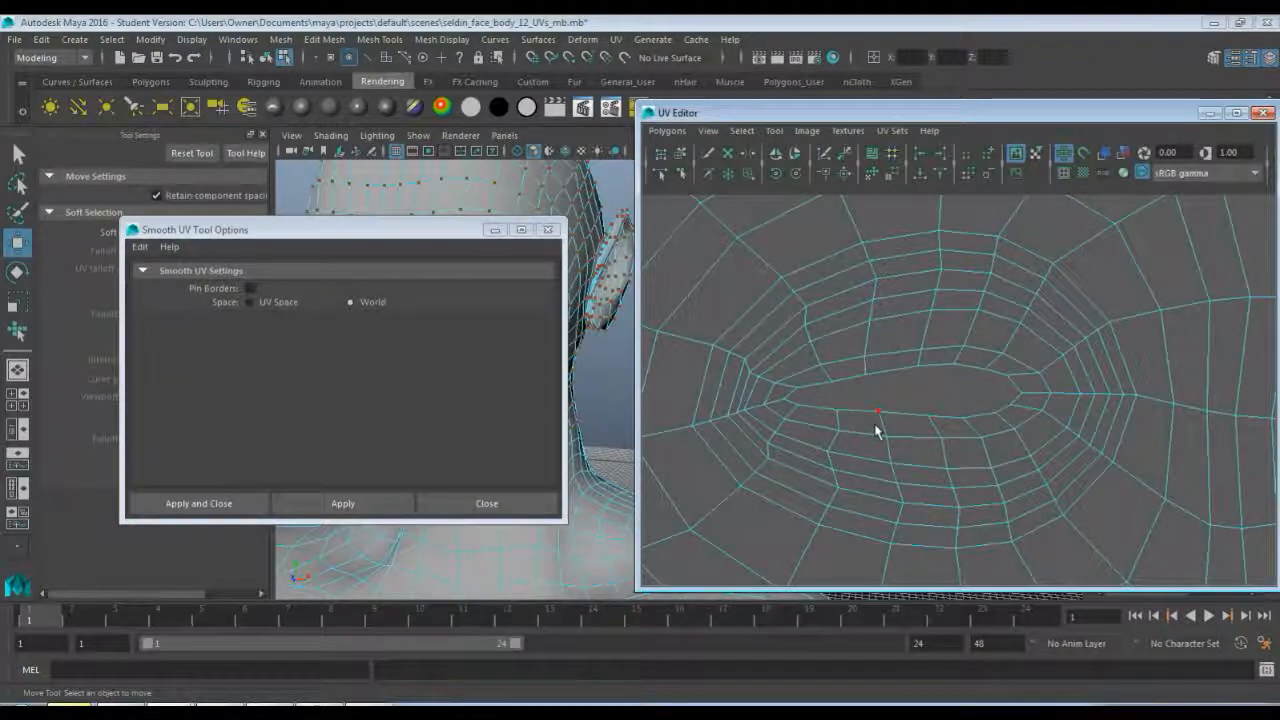
# - On the other eye, move the lower innermost rim UVs at the rounded inner corner into the opening
pyautogui.scroll(-5, 877, 431)
pyautogui.scroll(8, 877, 457)
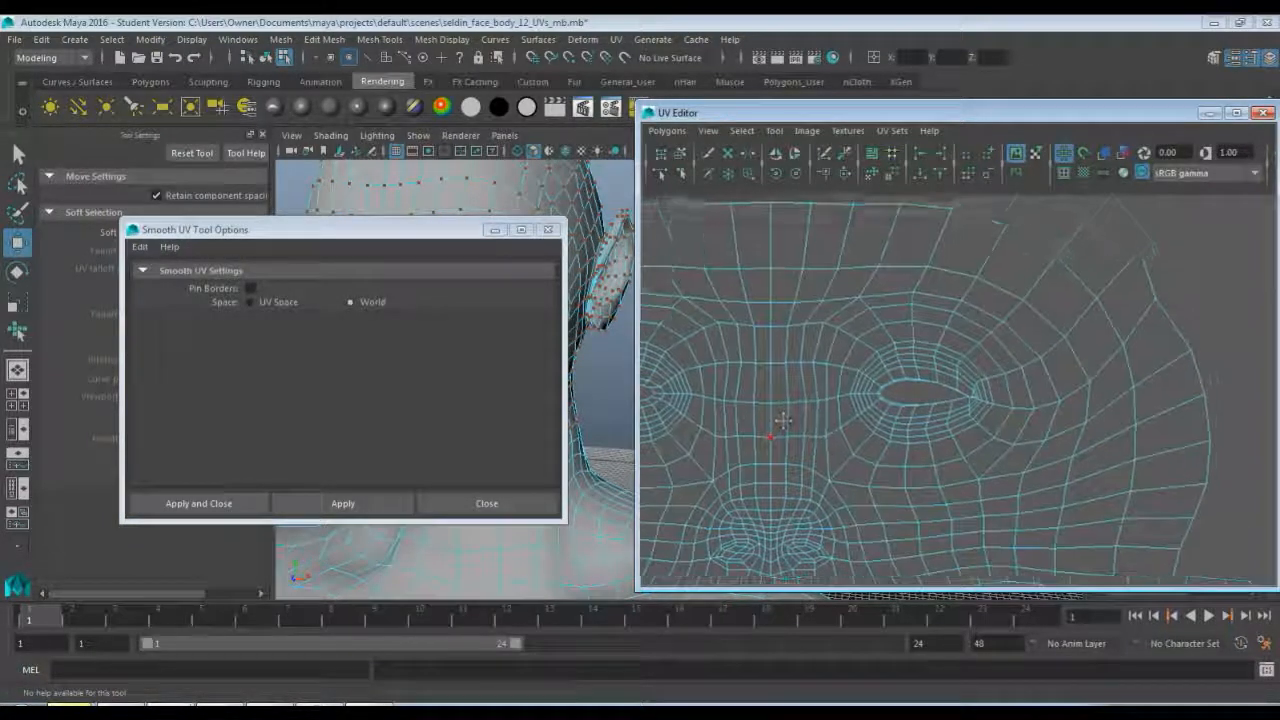
pyautogui.scroll(4, 845, 496)
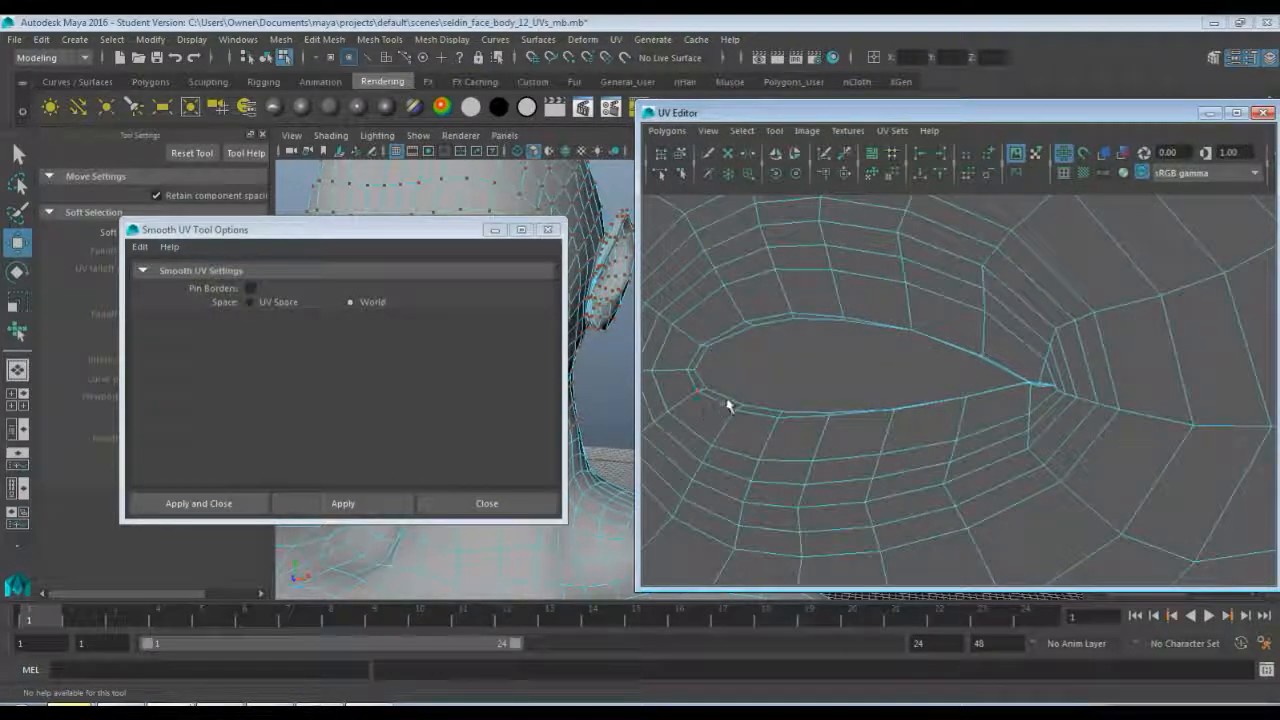
pyautogui.click(746, 404)
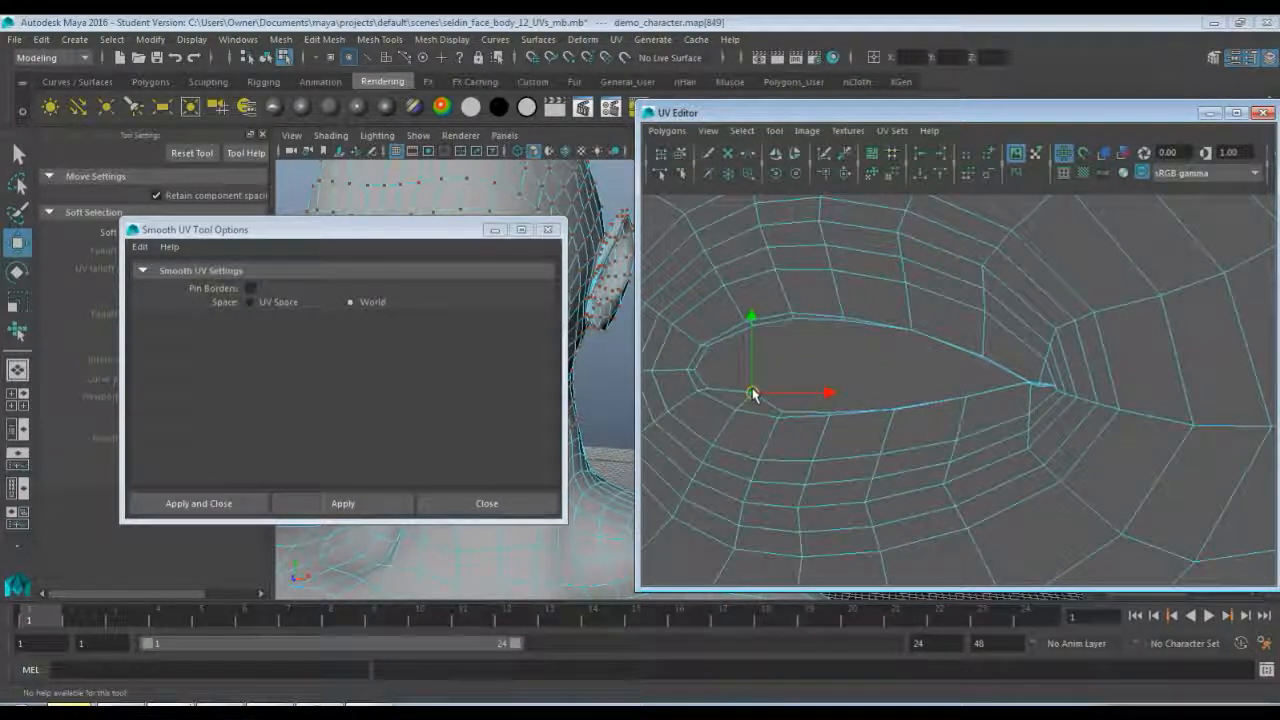
pyautogui.click(708, 402)
pyautogui.moveTo(708, 402); pyautogui.dragTo(717, 370)
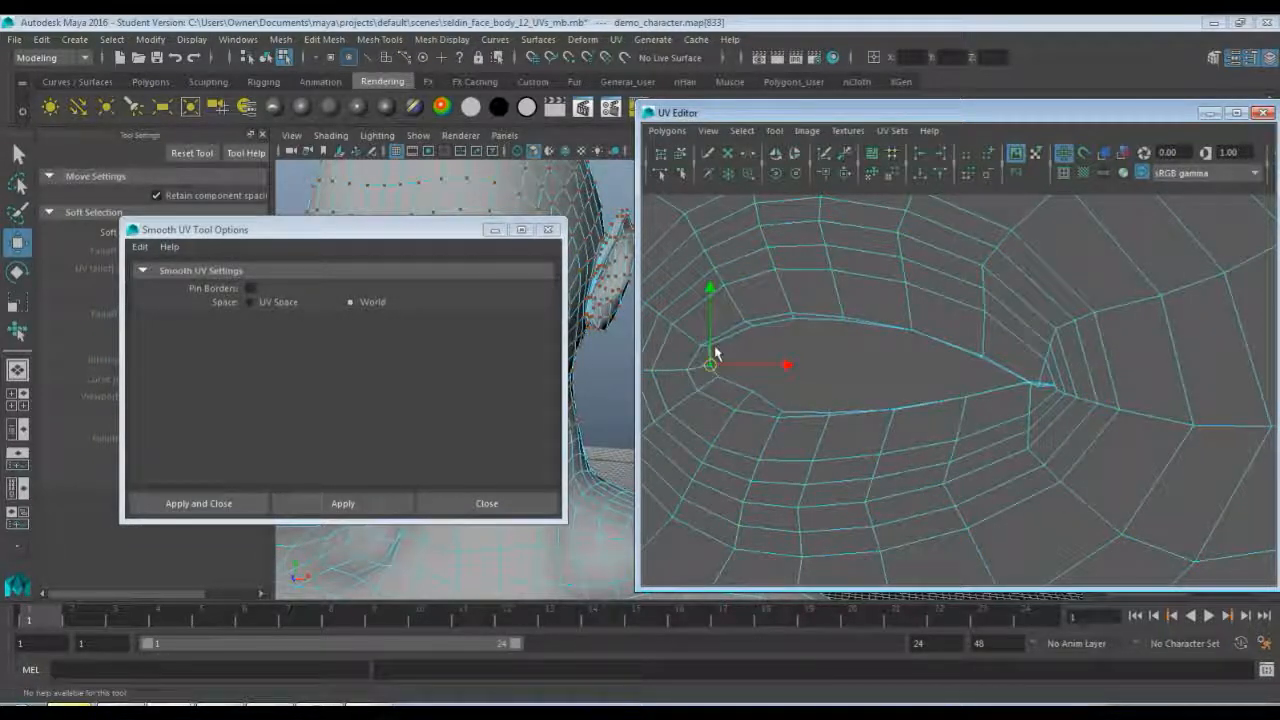
# - Lower the upper innermost rim UVs near the other eye's inner corner into the hole, away from the second loop
pyautogui.click(747, 323)
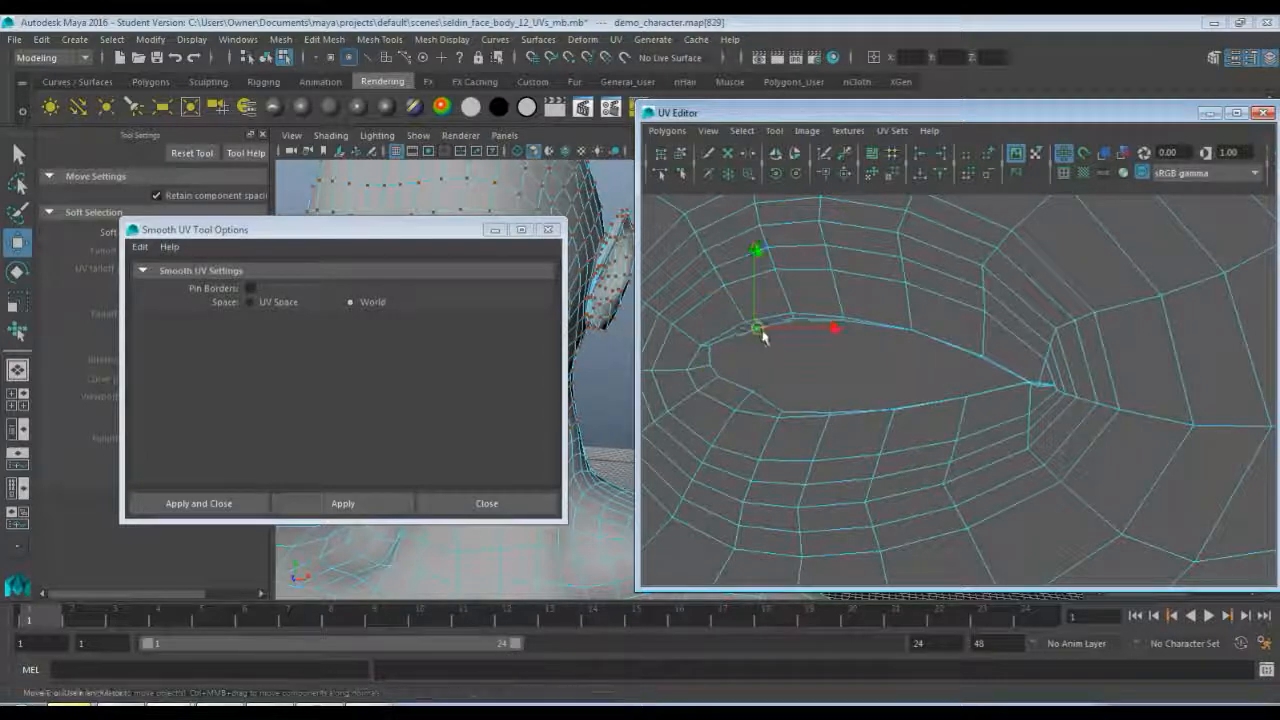
pyautogui.moveTo(752, 326); pyautogui.dragTo(730, 351)
pyautogui.click(708, 351)
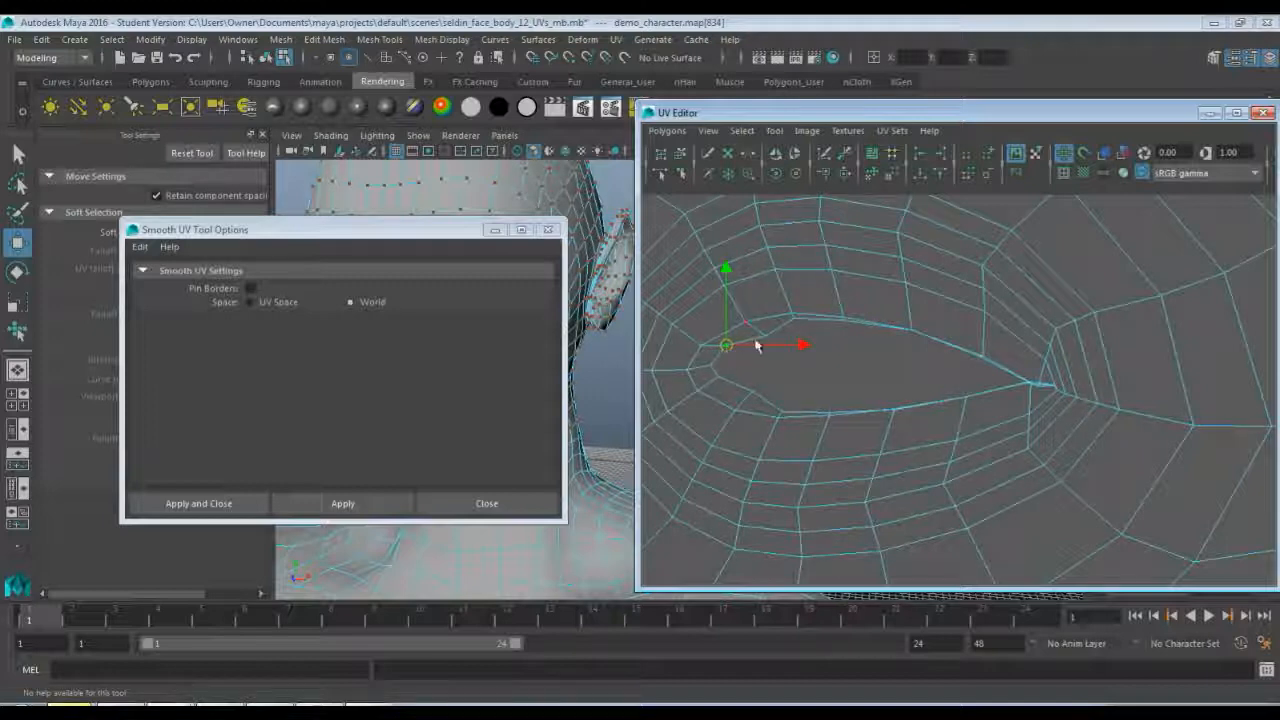
pyautogui.click(792, 320)
pyautogui.moveTo(803, 323); pyautogui.dragTo(803, 340)
# - Refine the positions of the rim UVs around the rounded inner corner of this eye for even spacing
pyautogui.click(762, 340)
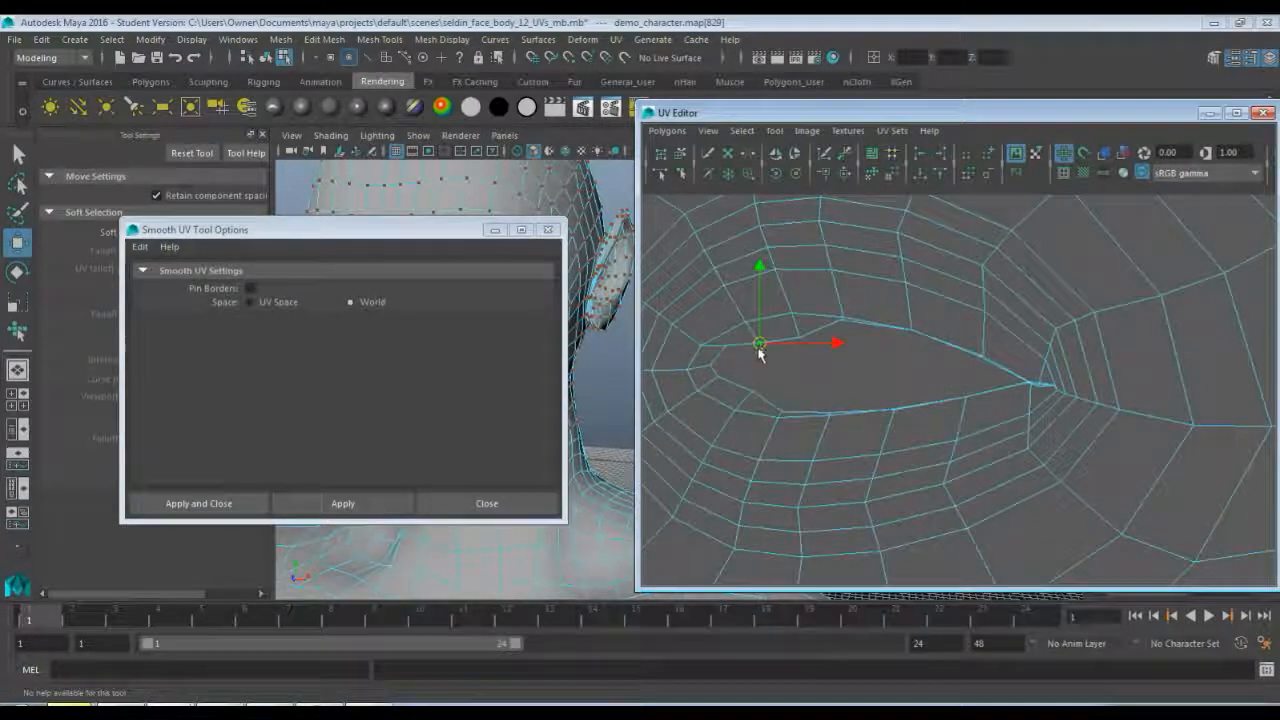
pyautogui.click(726, 353)
pyautogui.click(727, 355)
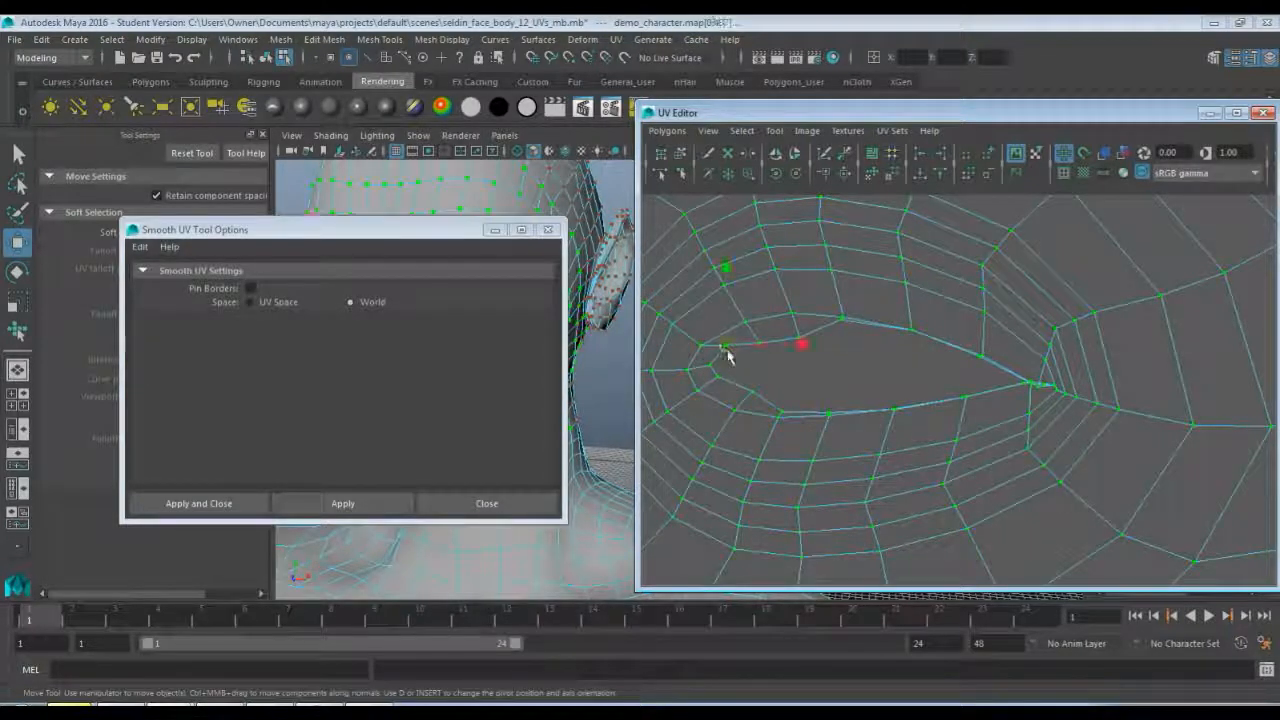
pyautogui.click(714, 369)
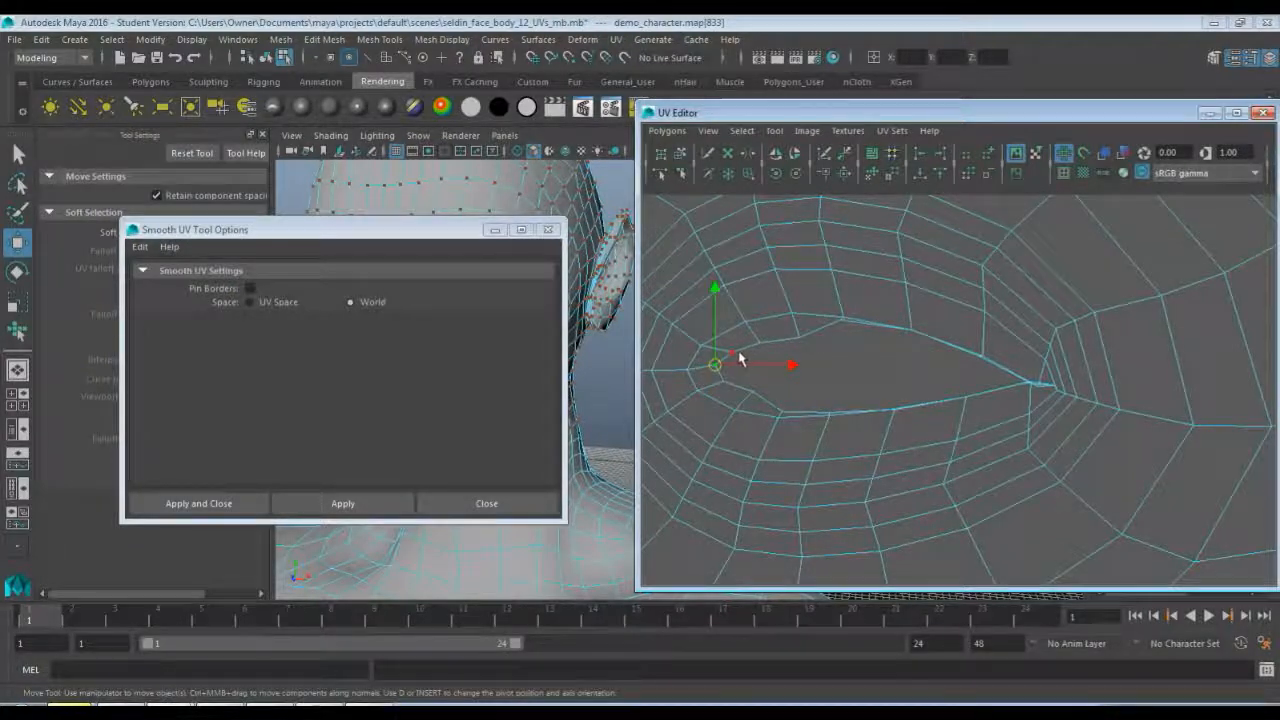
# - Reposition the lower innermost rim UVs beside the rounded inner corner, moving them up into the eye opening away from the second loop
pyautogui.click(742, 358)
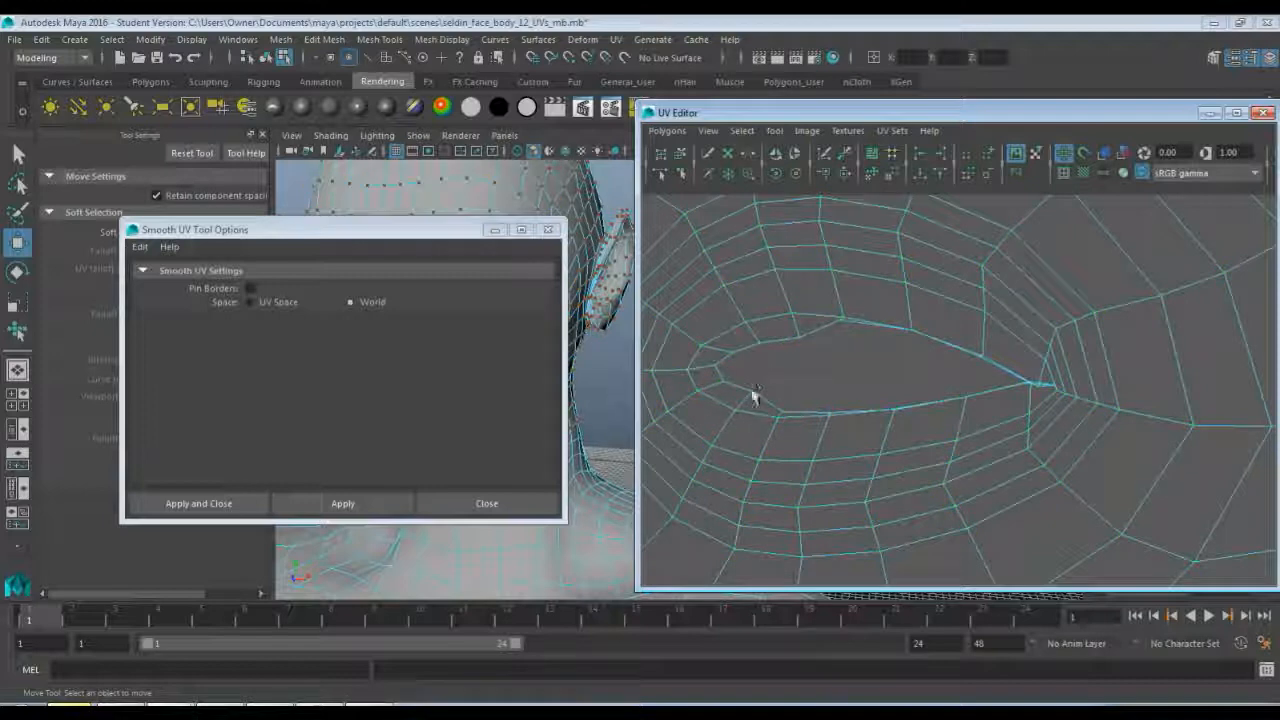
pyautogui.click(755, 388)
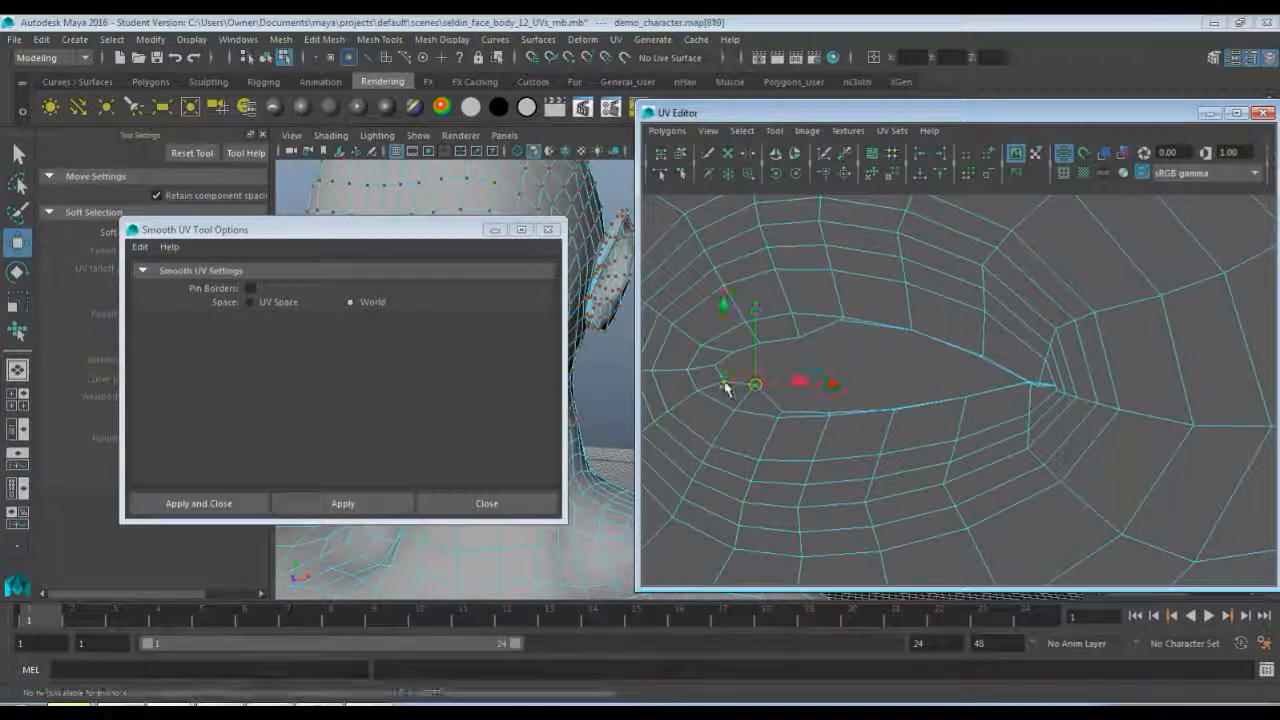
pyautogui.click(729, 386)
pyautogui.click(723, 386)
pyautogui.click(729, 386)
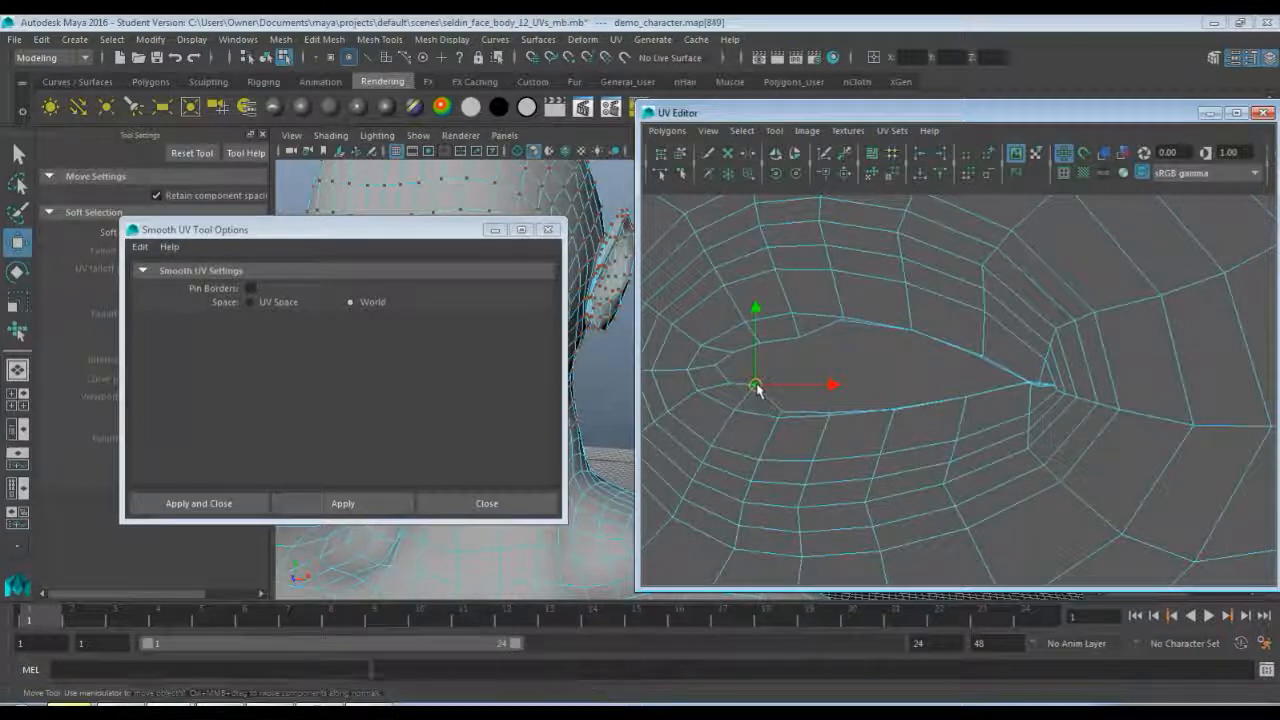
pyautogui.click(785, 409)
pyautogui.moveTo(787, 409); pyautogui.dragTo(791, 398)
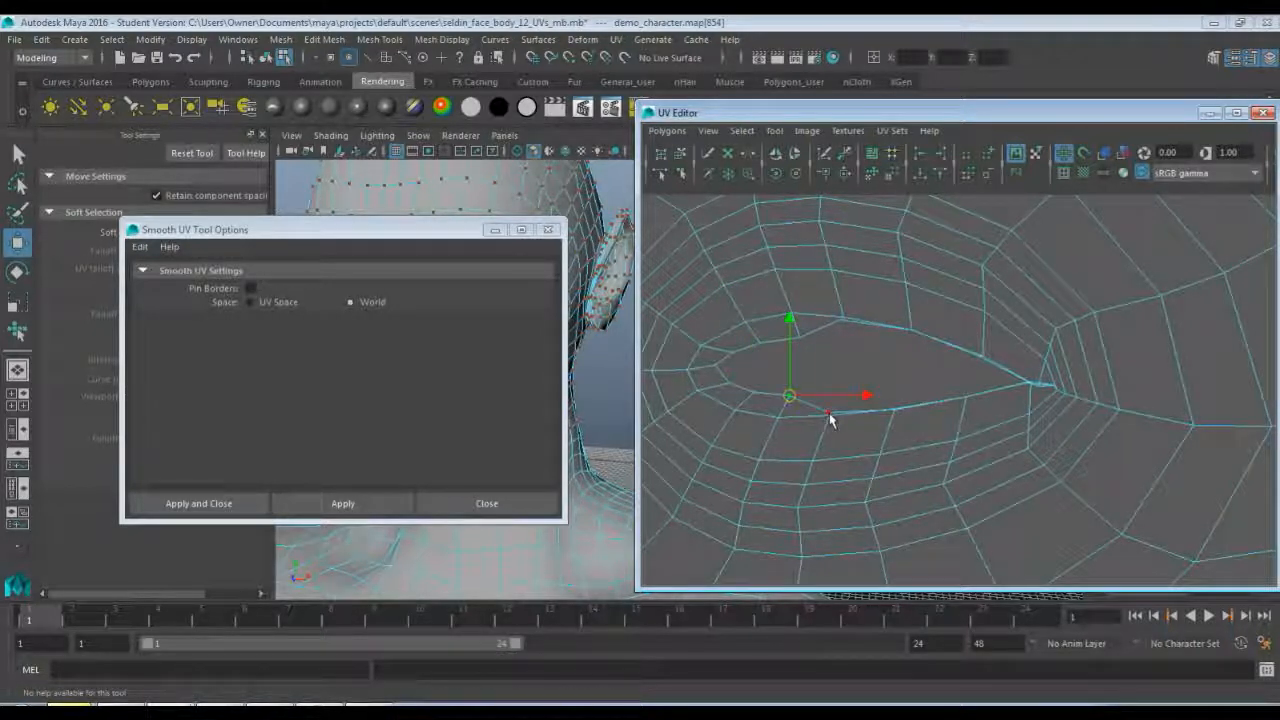
# - Raise the innermost rim UVs along the middle of the lower lid into the opening, undoing the mistaken move of a second-loop UV
pyautogui.click(829, 416)
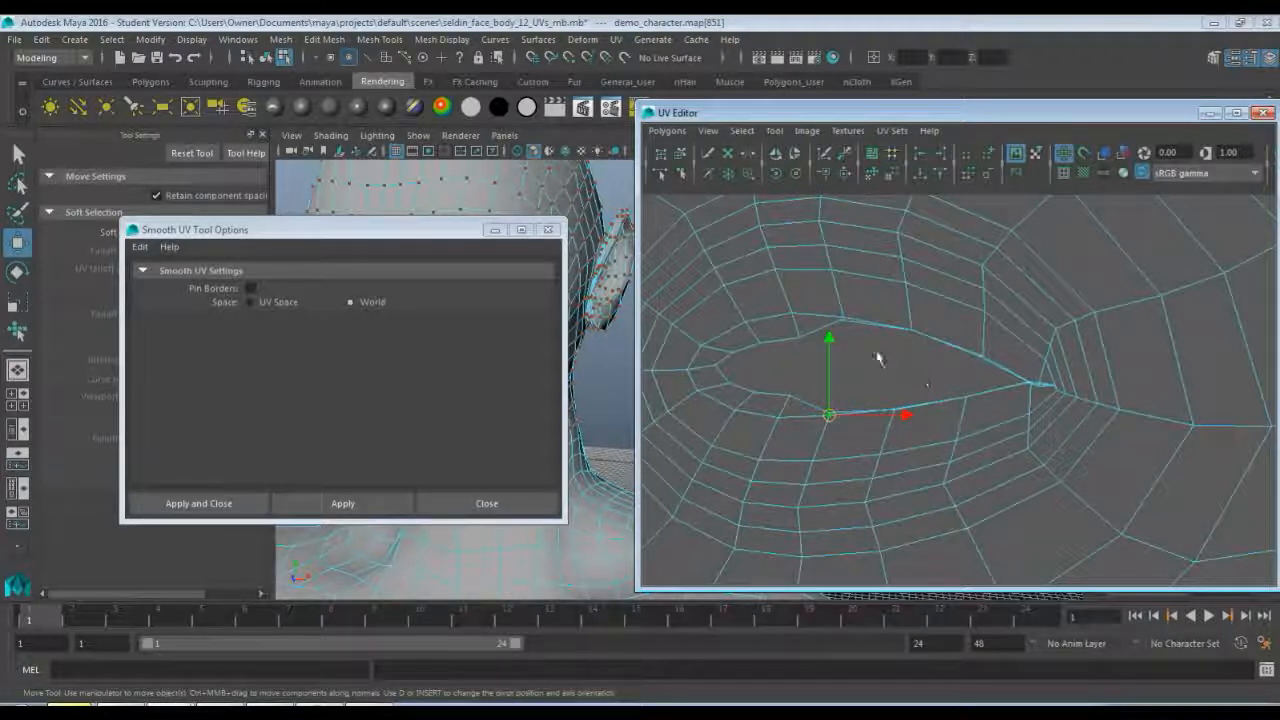
pyautogui.click(843, 318)
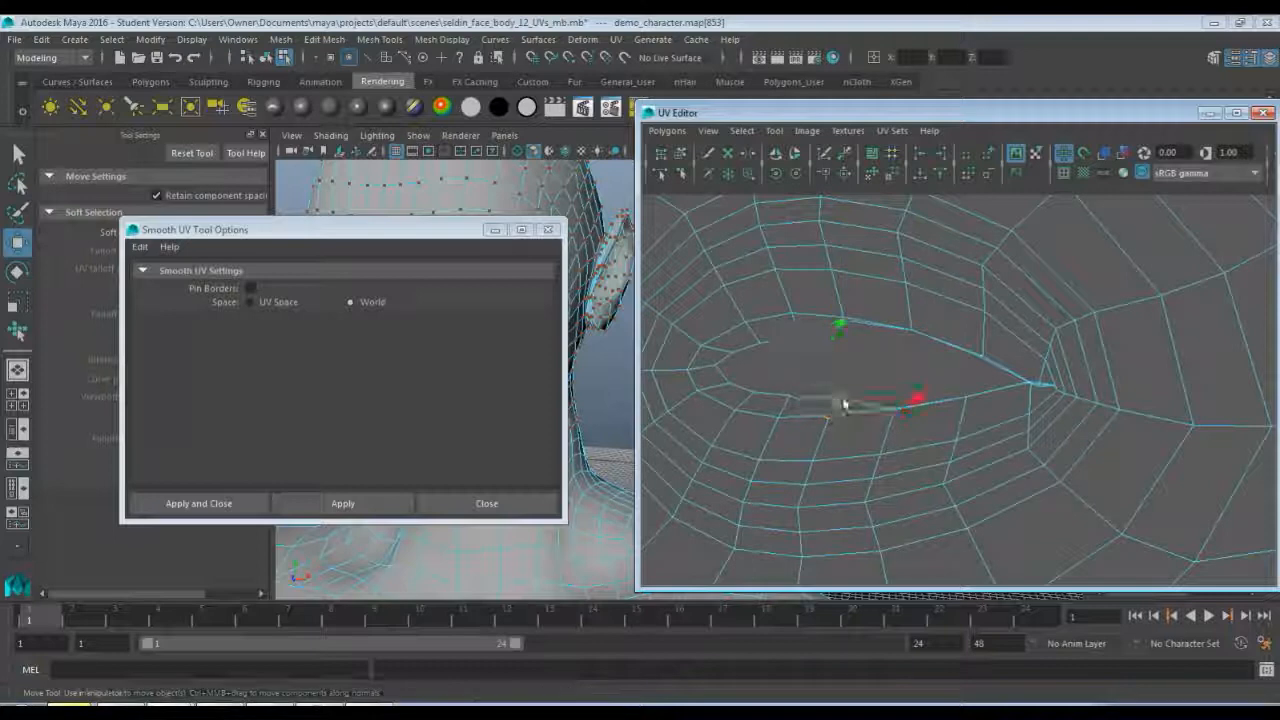
pyautogui.click(843, 401)
pyautogui.click(890, 393)
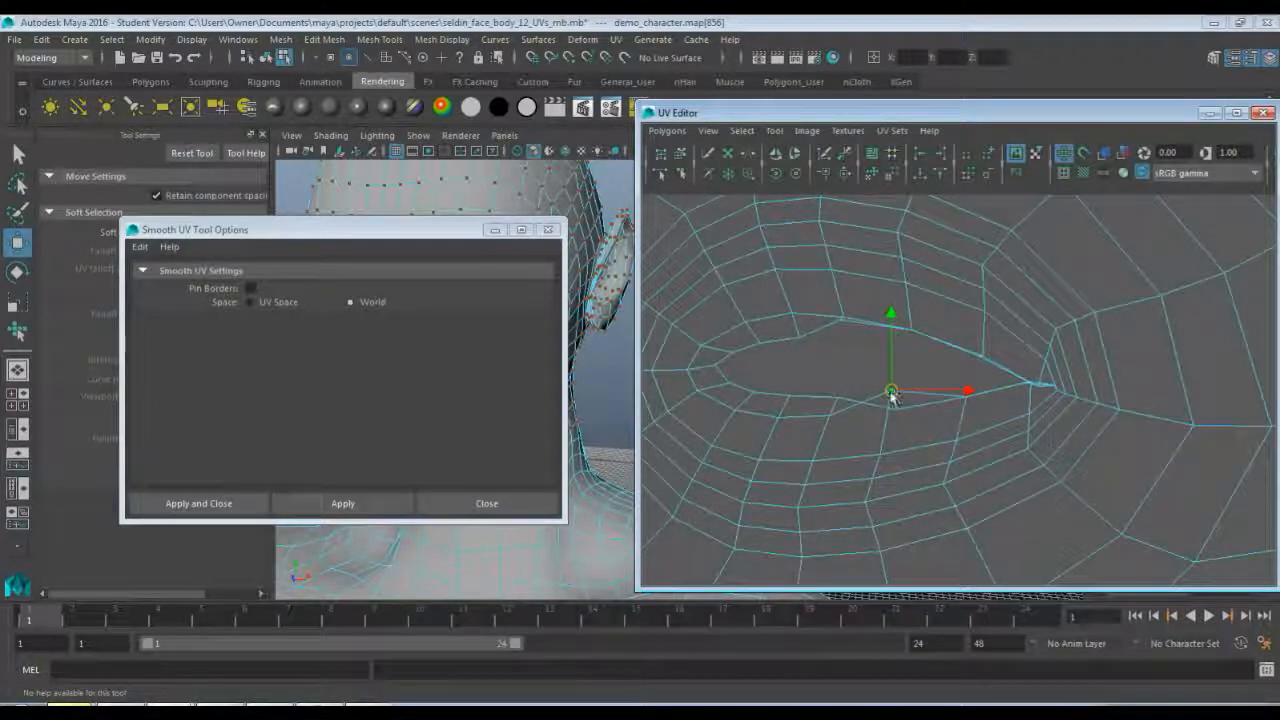
pyautogui.hotkey('ctrl', 'z')
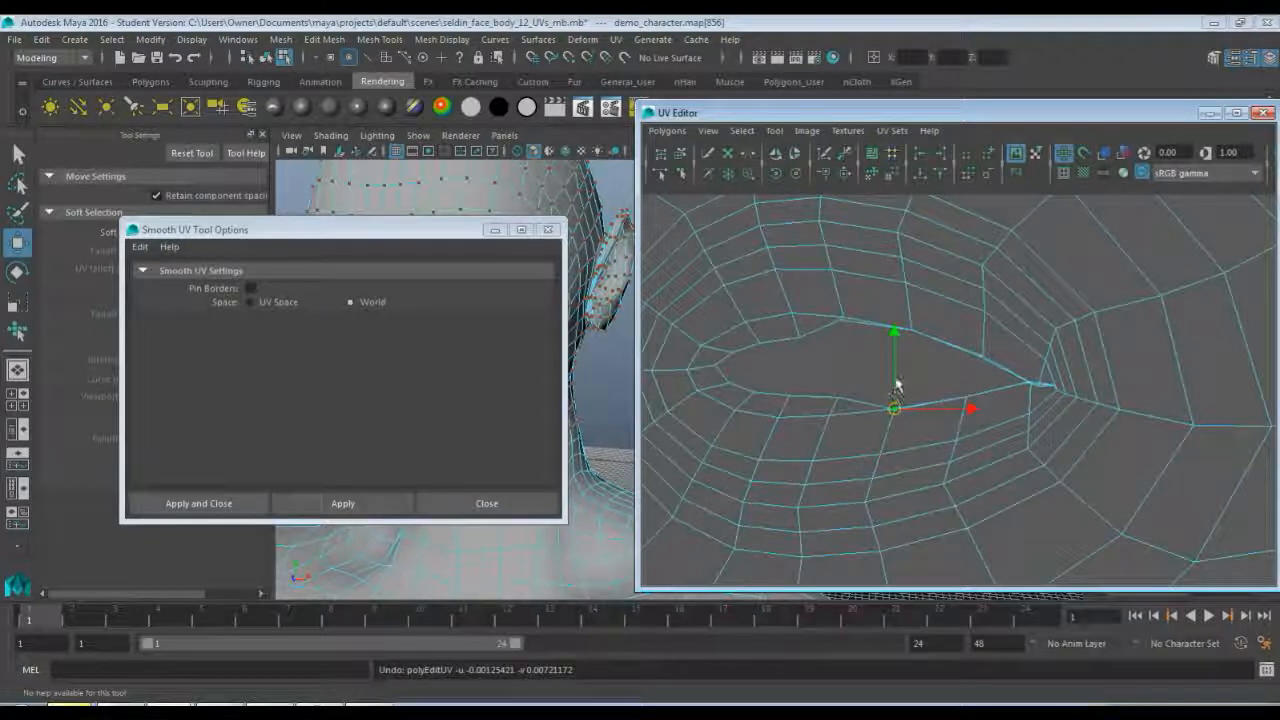
pyautogui.moveTo(893, 337); pyautogui.dragTo(894, 343)
pyautogui.click(904, 411)
pyautogui.click(899, 411)
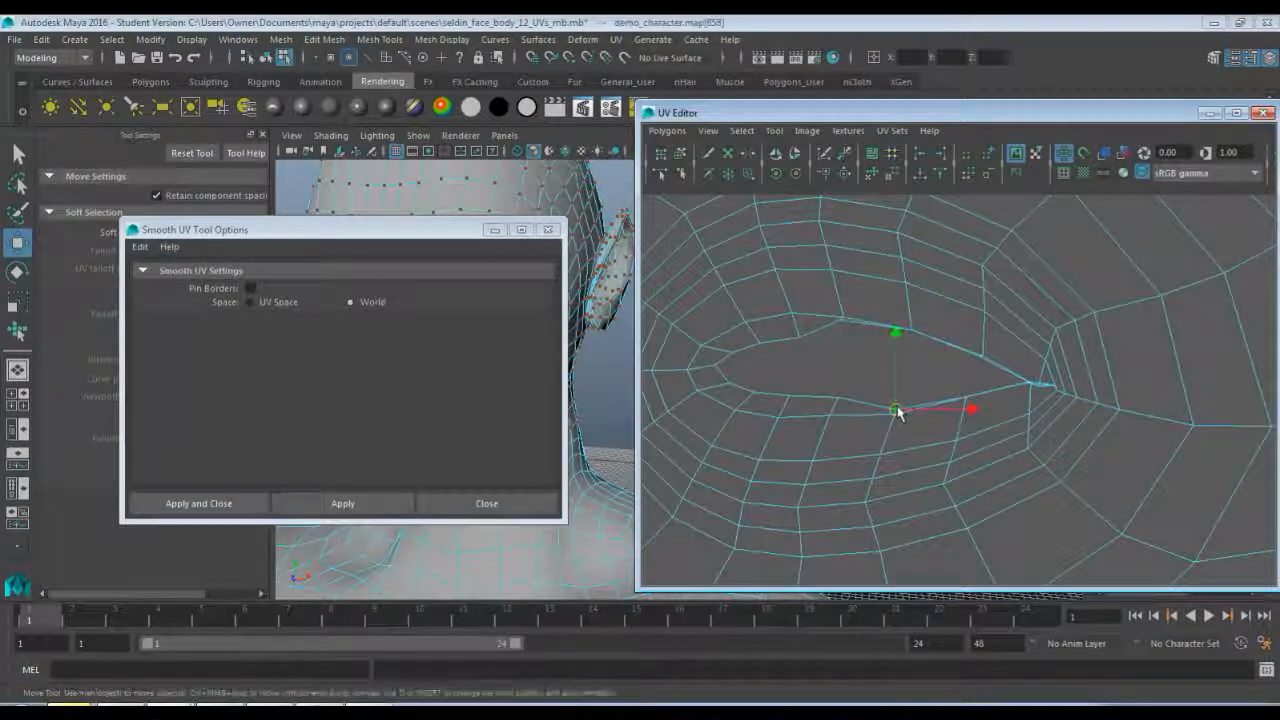
pyautogui.moveTo(897, 410); pyautogui.dragTo(897, 397)
pyautogui.click(901, 413)
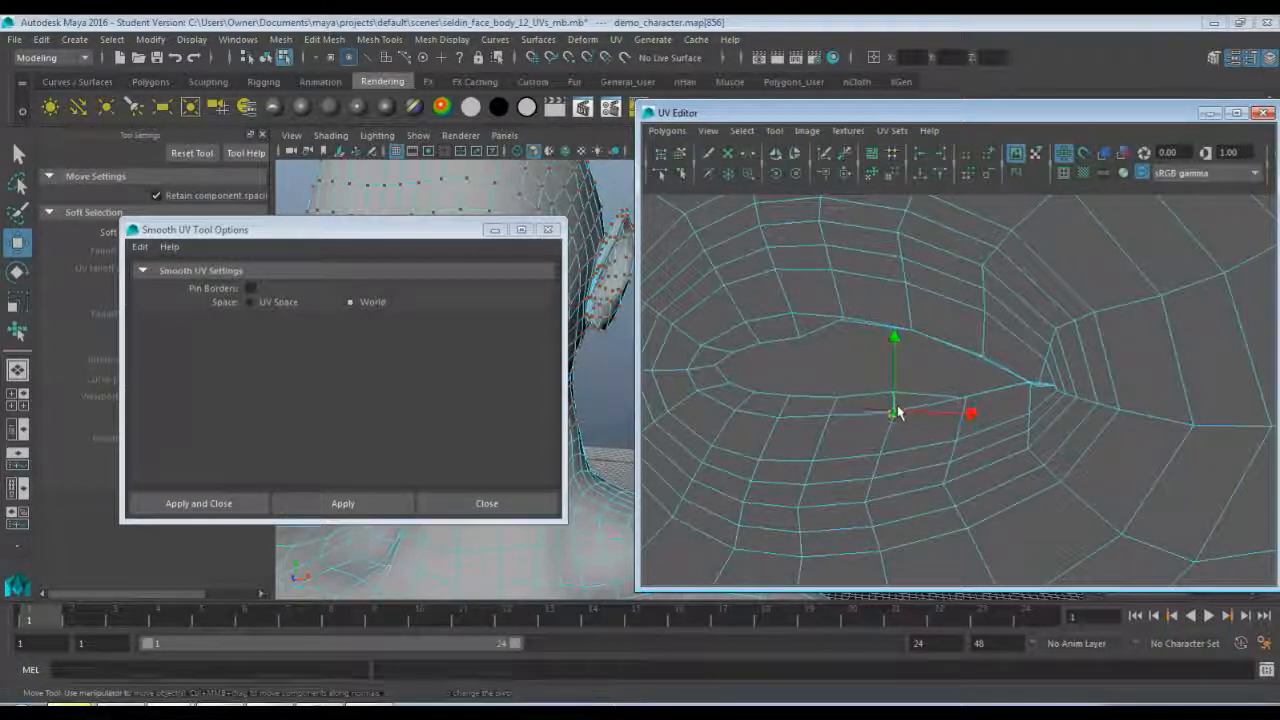
# - Separate the overlapping UVs on the lower lid near the pointed outer corner by raising the rim UV and lowering its second-loop neighbor
pyautogui.click(968, 405)
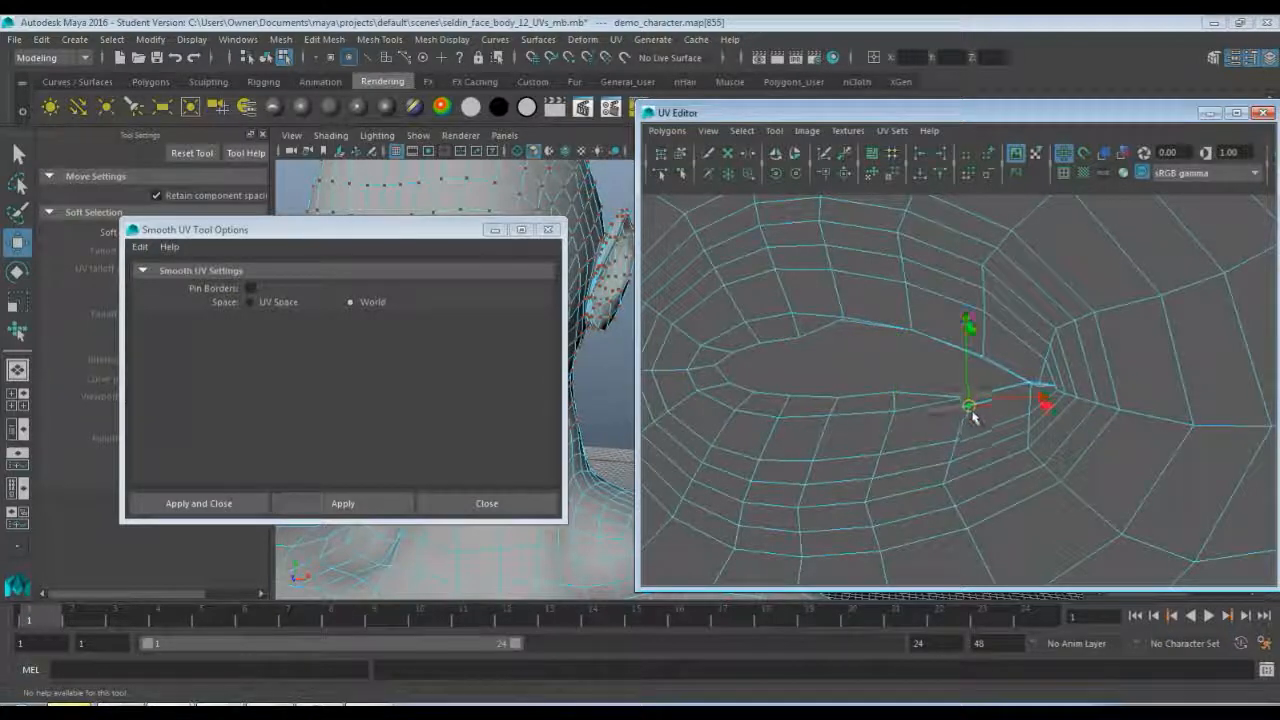
pyautogui.click(957, 400)
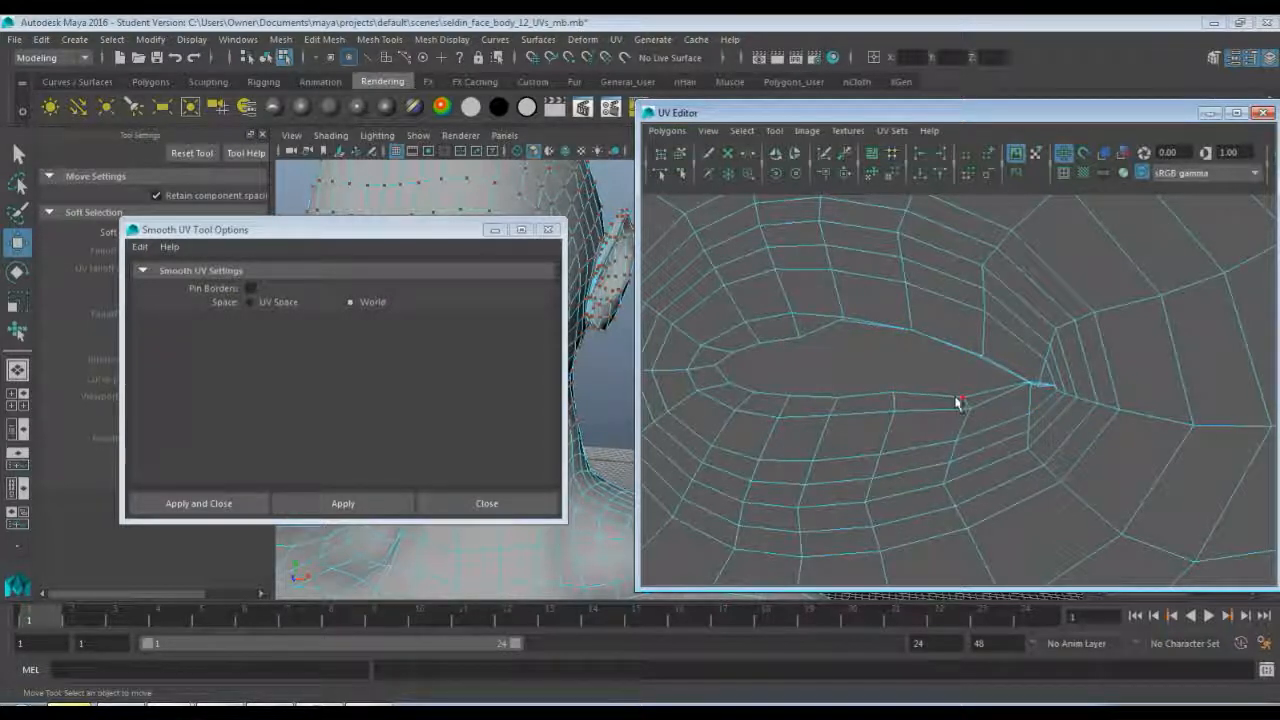
pyautogui.click(966, 400)
pyautogui.moveTo(966, 400); pyautogui.dragTo(960, 395)
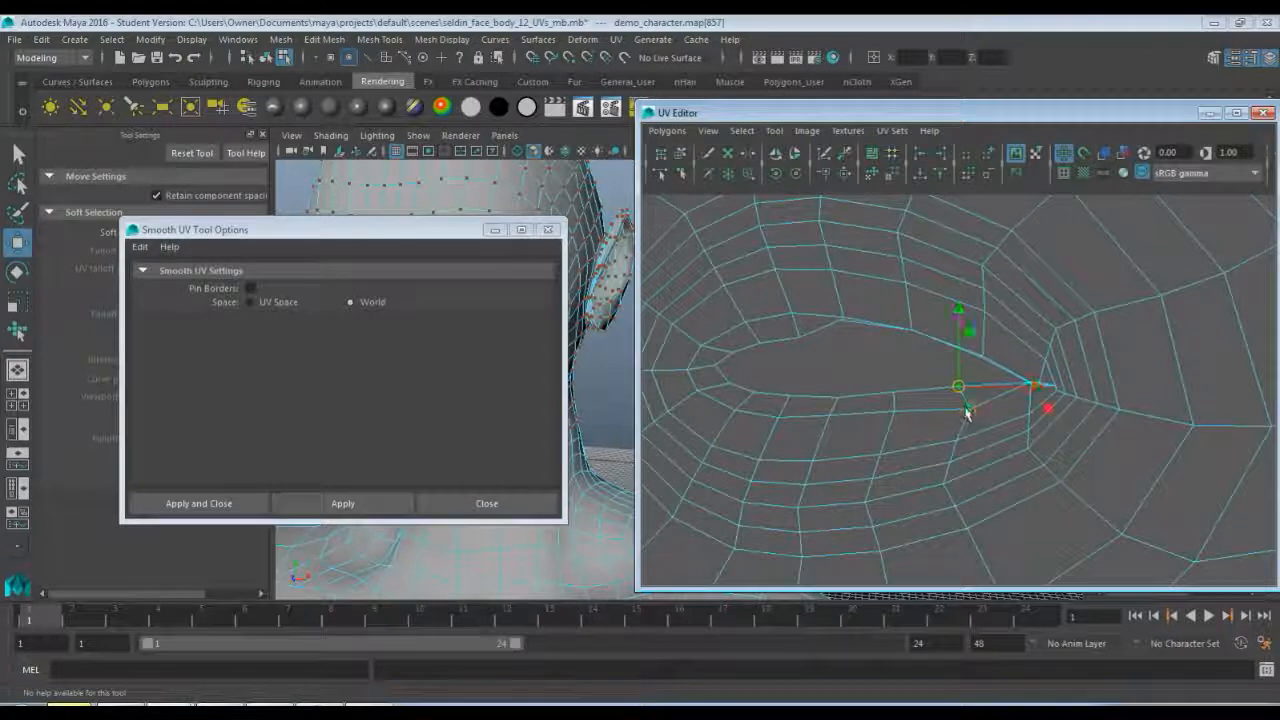
pyautogui.click(967, 404)
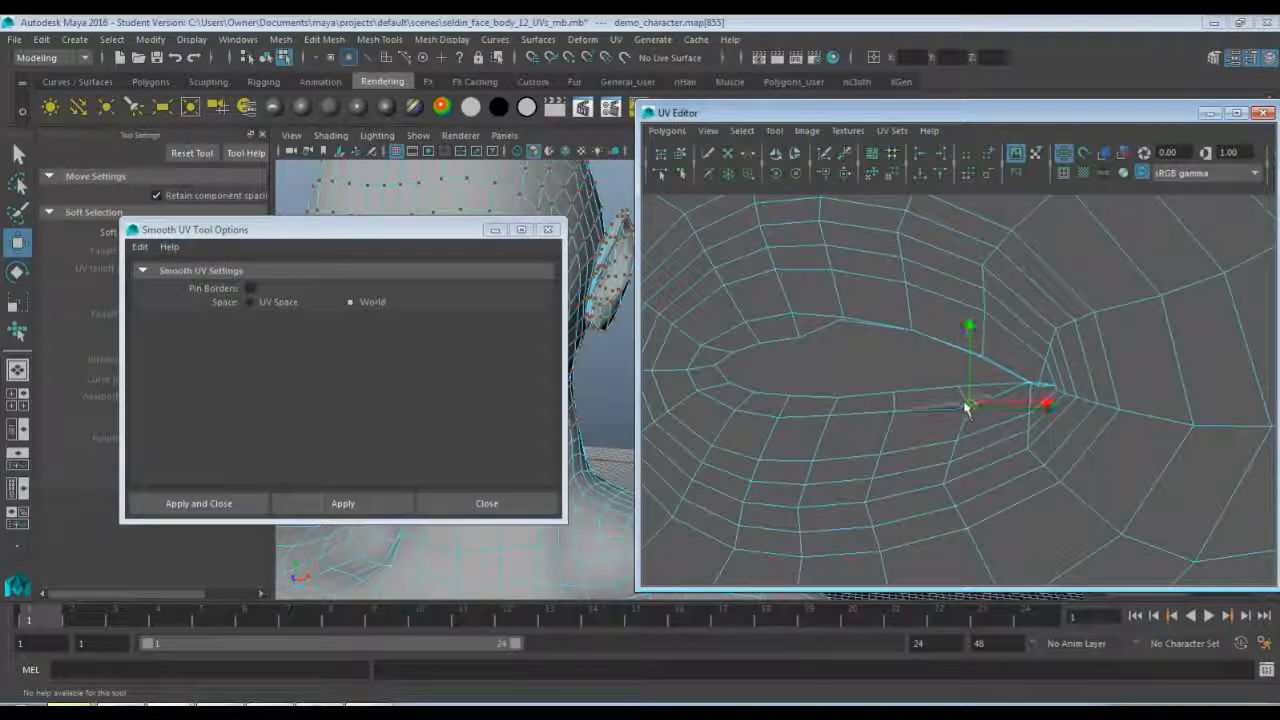
# - Lower the upper lid's innermost rim UVs into the opening, from the middle of the lid toward the pointed outer corner
pyautogui.click(845, 323)
pyautogui.moveTo(845, 323); pyautogui.dragTo(873, 341)
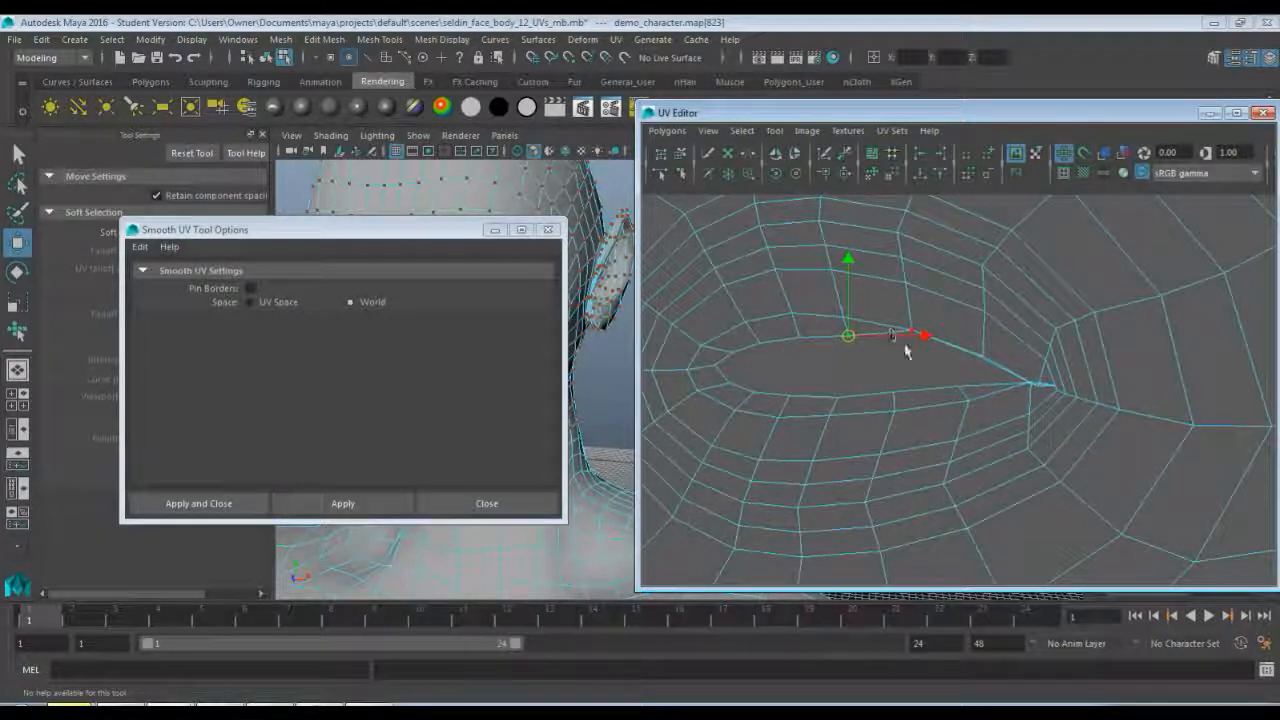
pyautogui.click(984, 370)
pyautogui.click(986, 366)
pyautogui.moveTo(988, 365); pyautogui.dragTo(904, 345)
pyautogui.click(909, 332)
pyautogui.click(908, 336)
pyautogui.click(974, 360)
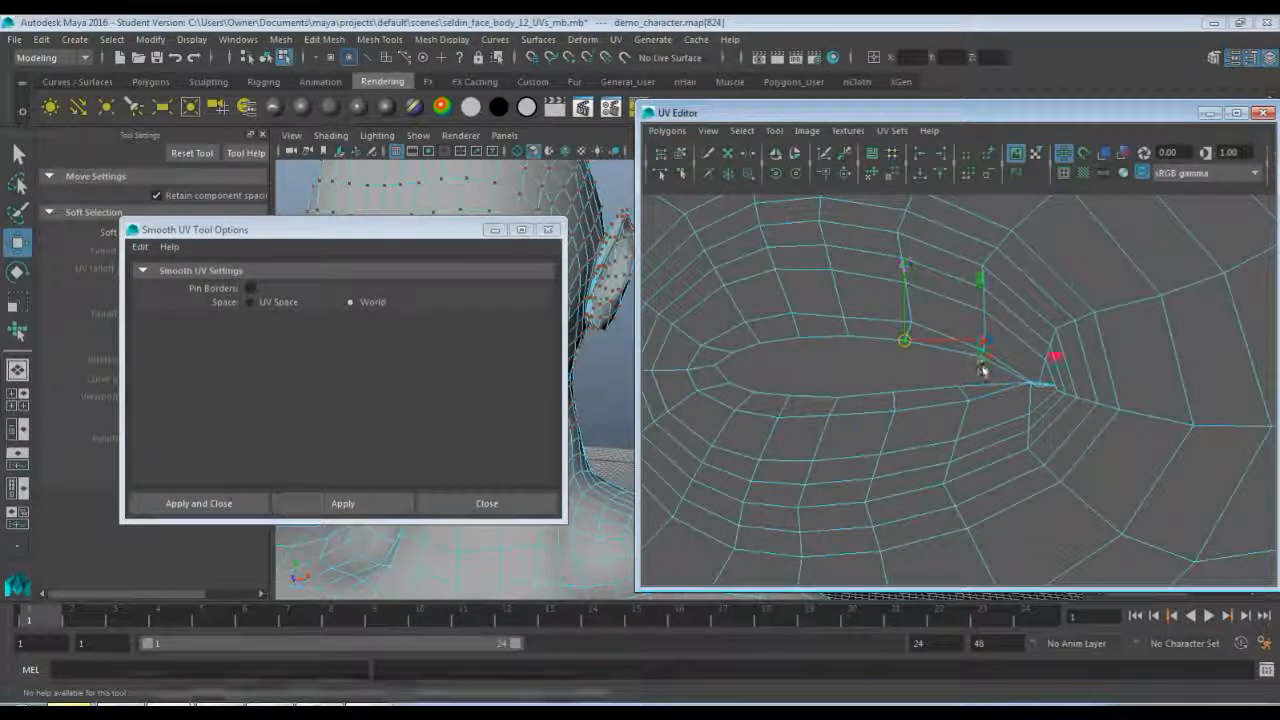
pyautogui.moveTo(978, 362)
pyautogui.mouseDown()
pyautogui.moveTo(1016, 376)
pyautogui.moveTo(991, 371)
pyautogui.moveTo(988, 384)
pyautogui.mouseUp()
# - Pull apart the bunched UVs at the pointed outer corner, spreading the upper and lower loops, and raise the adjacent upper second-loop UV
pyautogui.click(1035, 386)
pyautogui.click(1020, 378)
pyautogui.click(1033, 390)
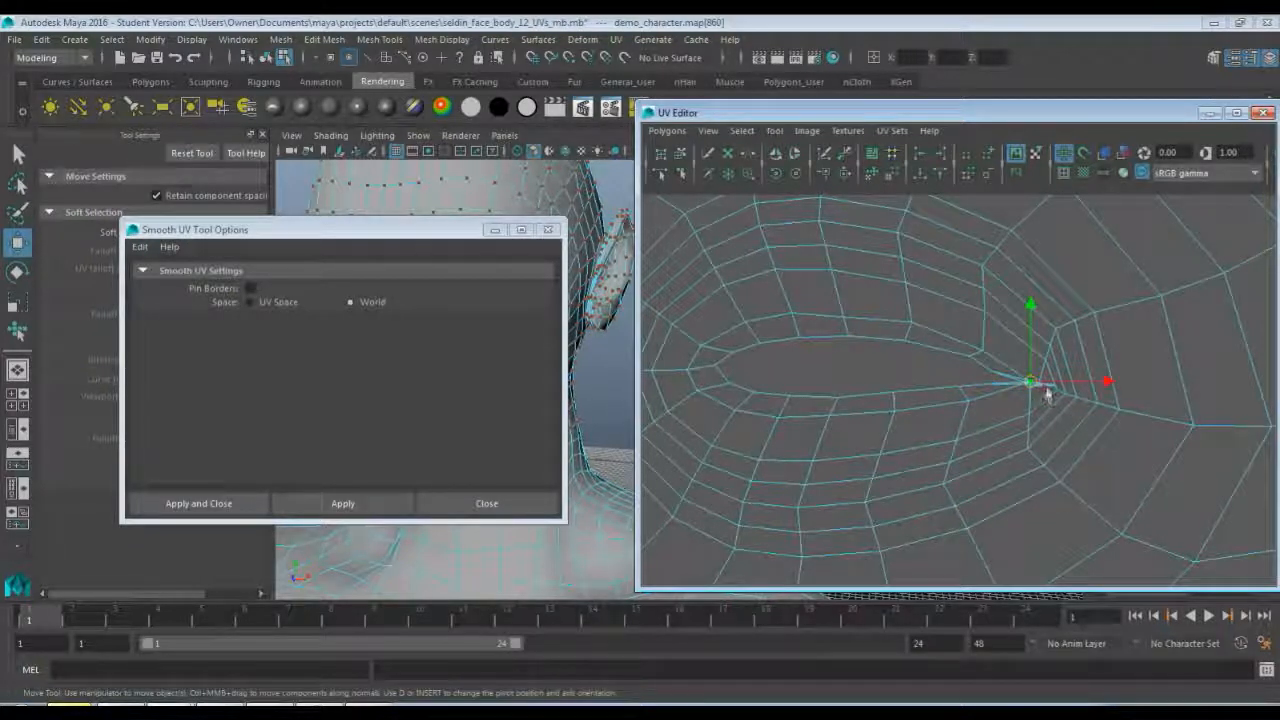
pyautogui.click(1030, 382)
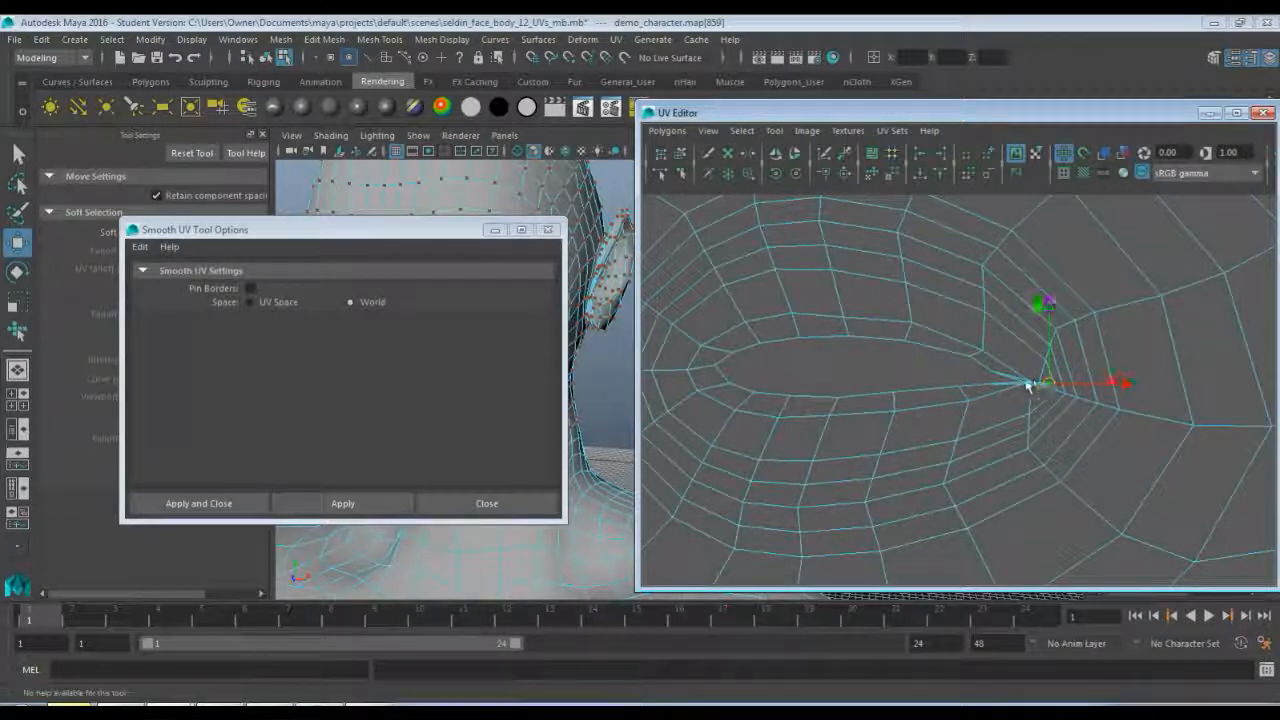
pyautogui.moveTo(1030, 382); pyautogui.dragTo(982, 339)
pyautogui.click(999, 383)
pyautogui.click(1036, 381)
pyautogui.click(993, 373)
pyautogui.click(981, 351)
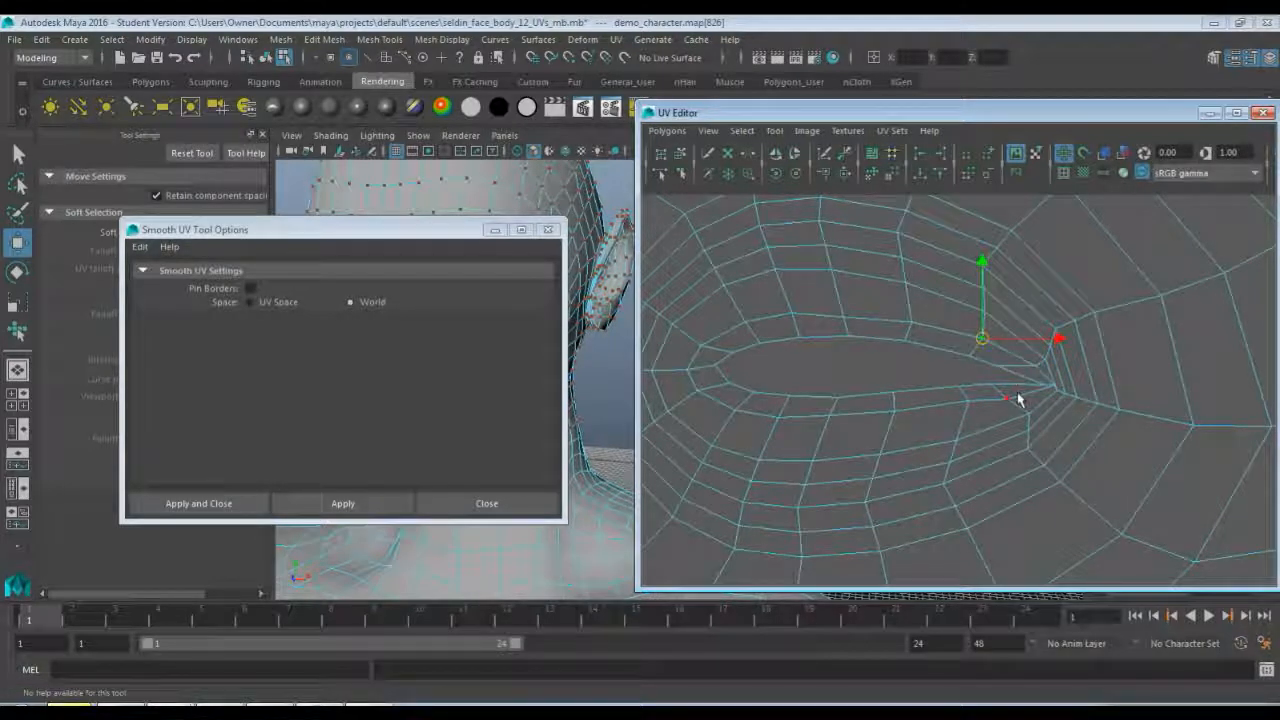
# - Raise the second-loop UVs above the middle of the upper lid to widen the gap from the innermost rim
pyautogui.click(843, 334)
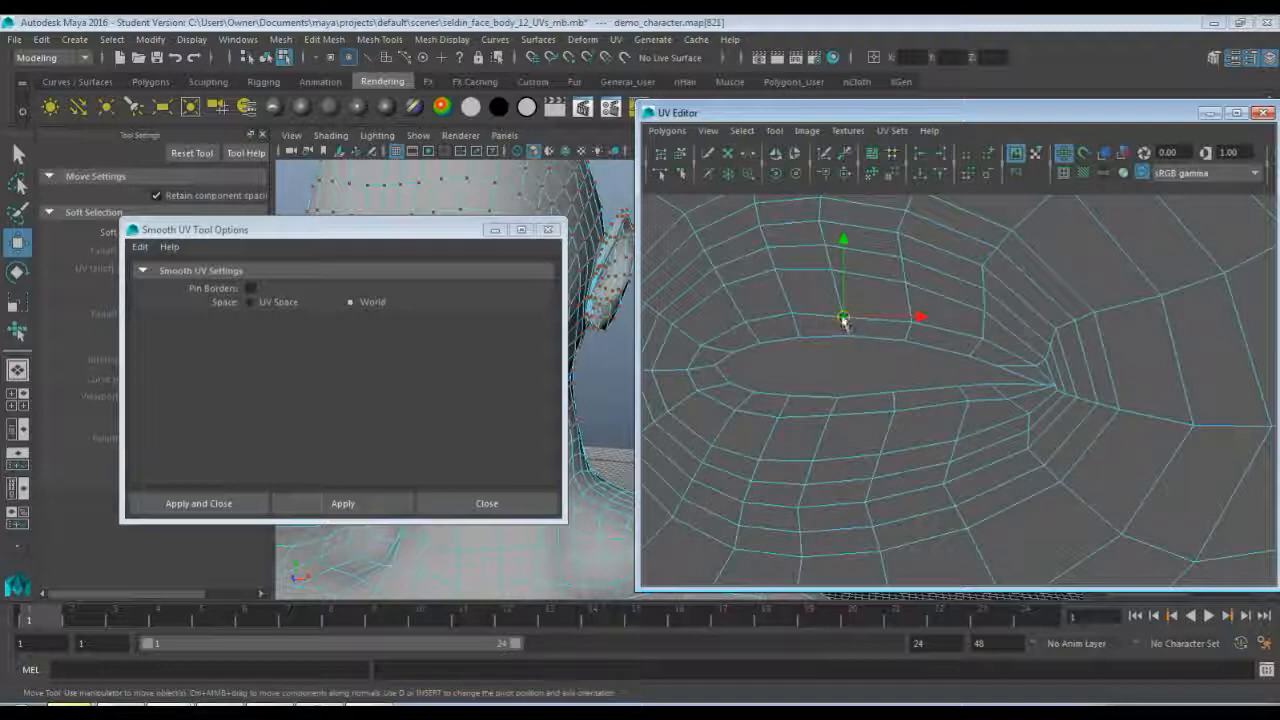
pyautogui.moveTo(843, 334); pyautogui.dragTo(842, 307)
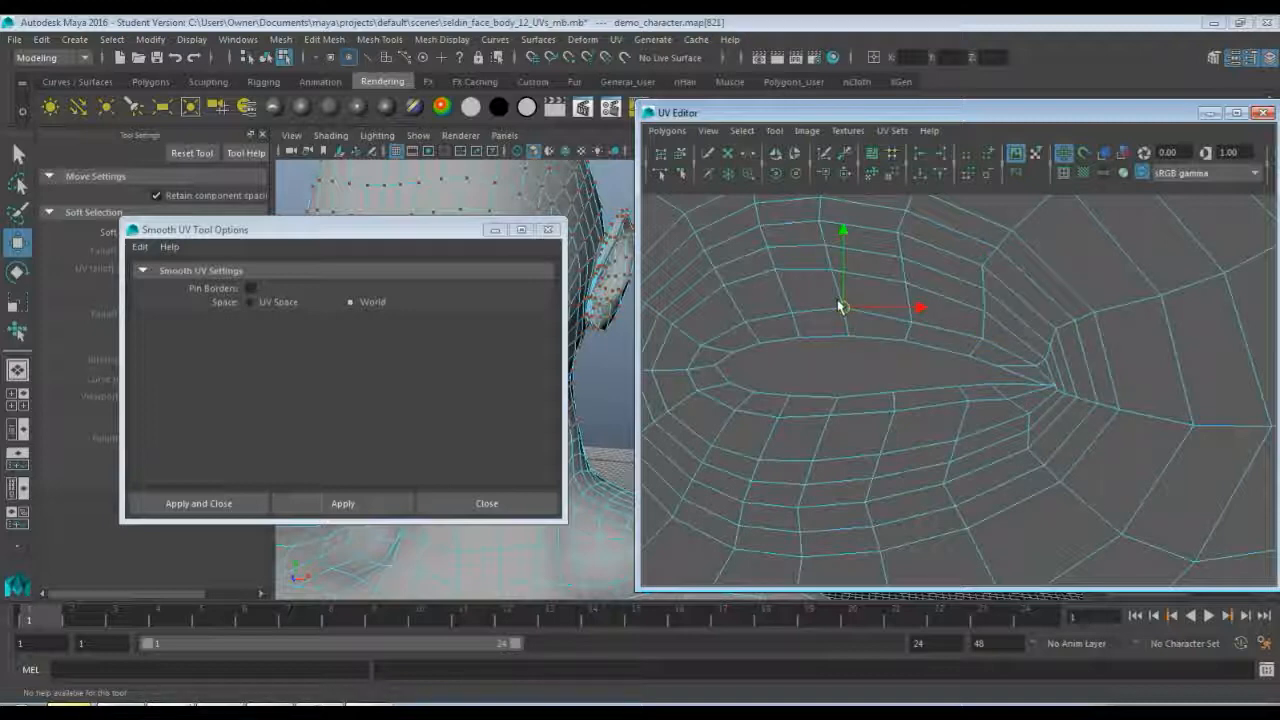
pyautogui.click(909, 326)
pyautogui.moveTo(909, 326); pyautogui.dragTo(902, 316)
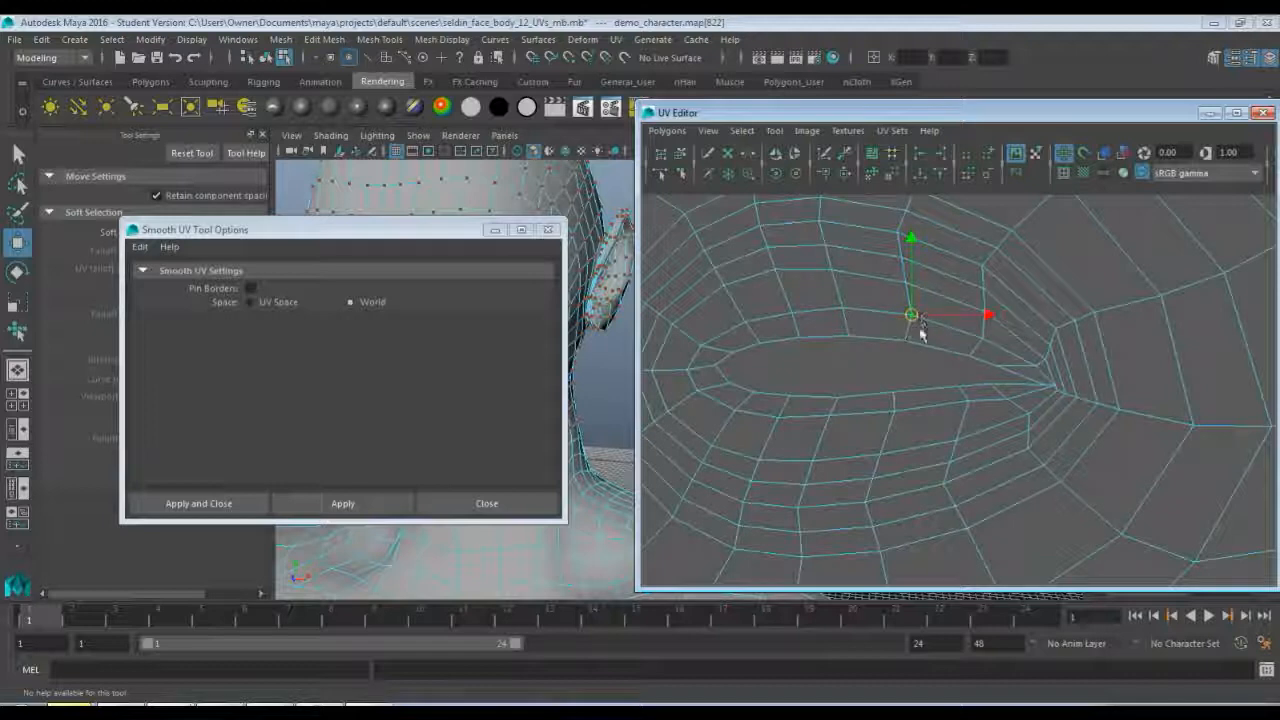
# - Refine the upper loop UVs at the pointed outer corner and move the rim's corner UV inward to open up the tight faces
pyautogui.click(1038, 368)
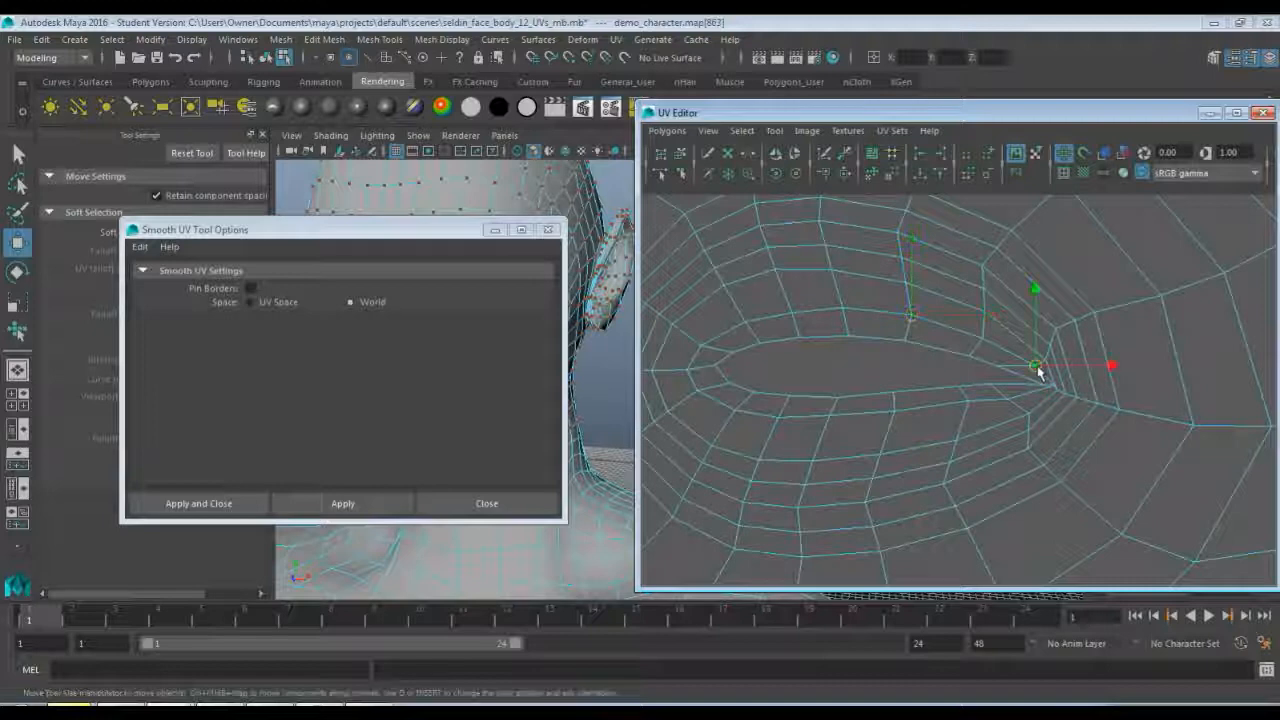
pyautogui.moveTo(1038, 368); pyautogui.dragTo(1022, 365)
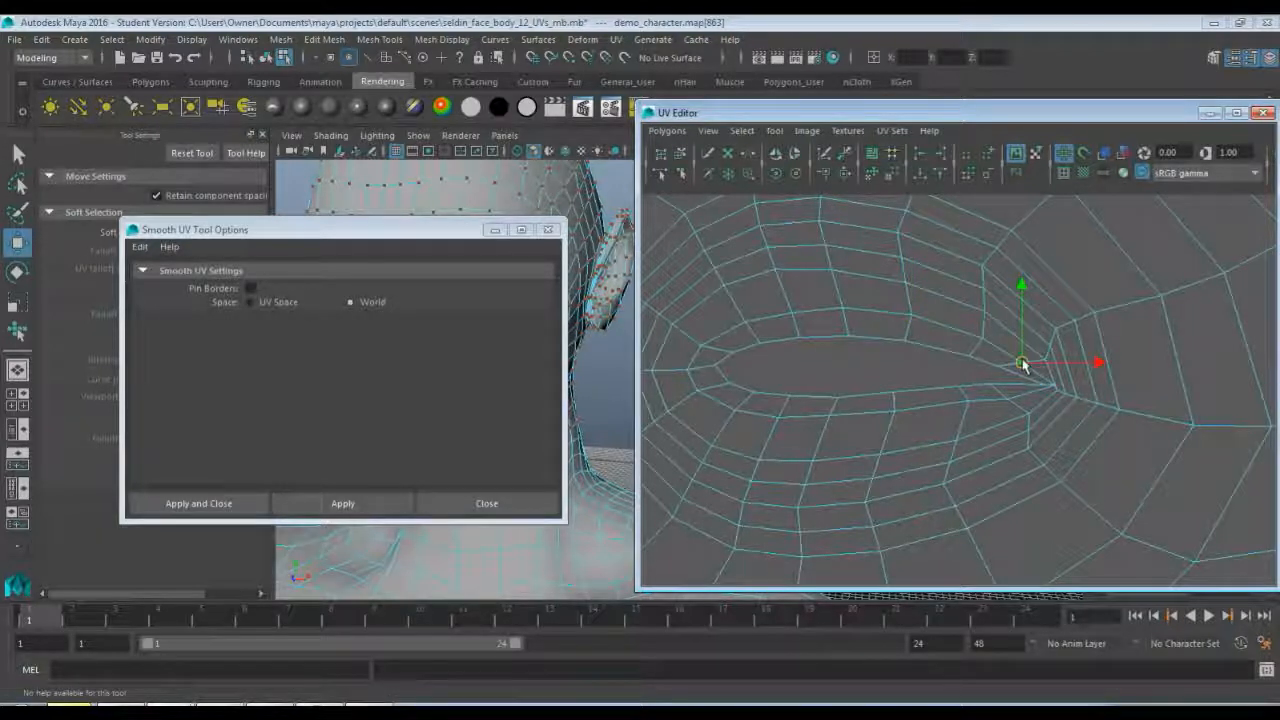
pyautogui.click(1040, 356)
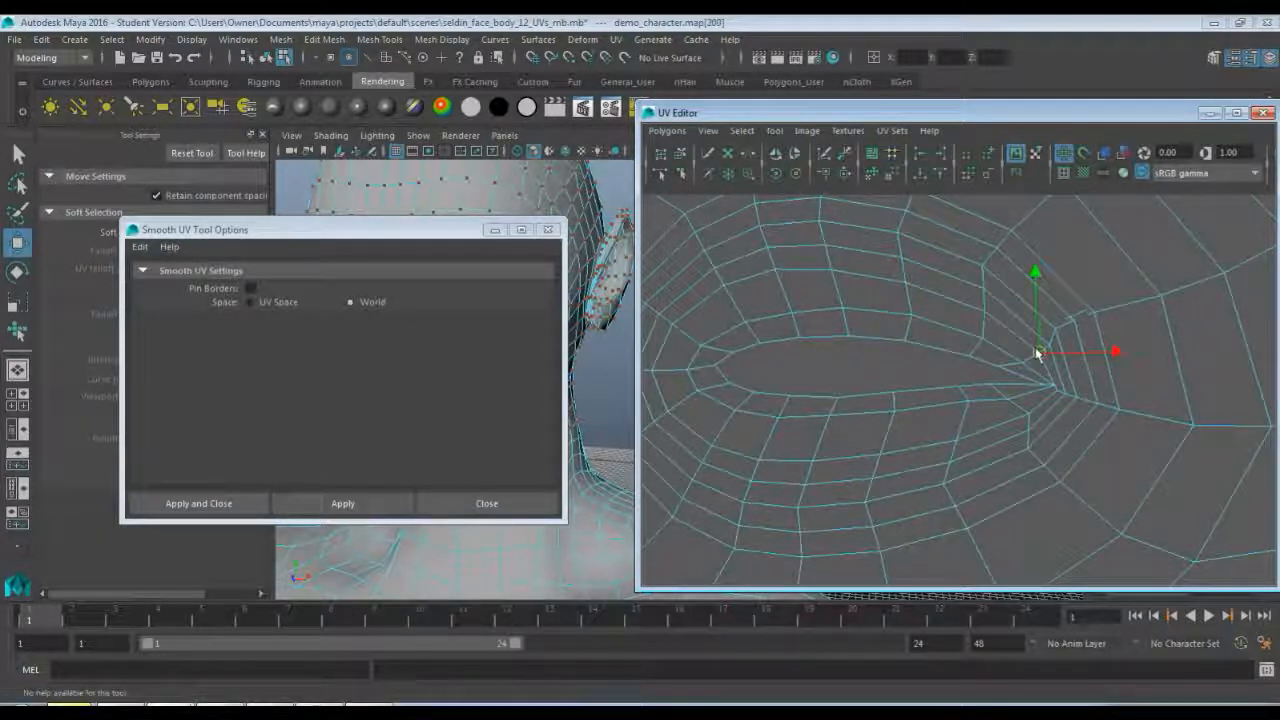
pyautogui.click(1021, 362)
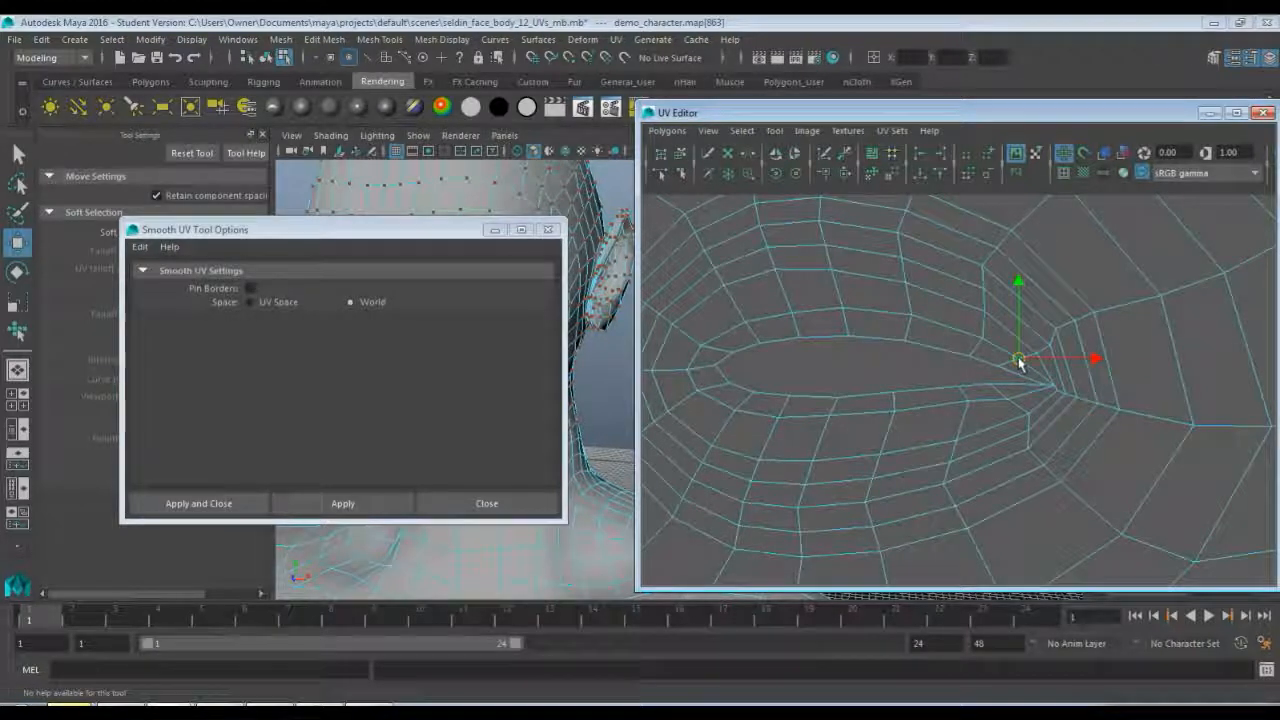
pyautogui.moveTo(1018, 358); pyautogui.dragTo(964, 412)
pyautogui.click(1053, 386)
# - Lower the second-loop UVs along the lower lid, from near the outer corner to the inner corner, for wider and more even spacing
pyautogui.click(965, 396)
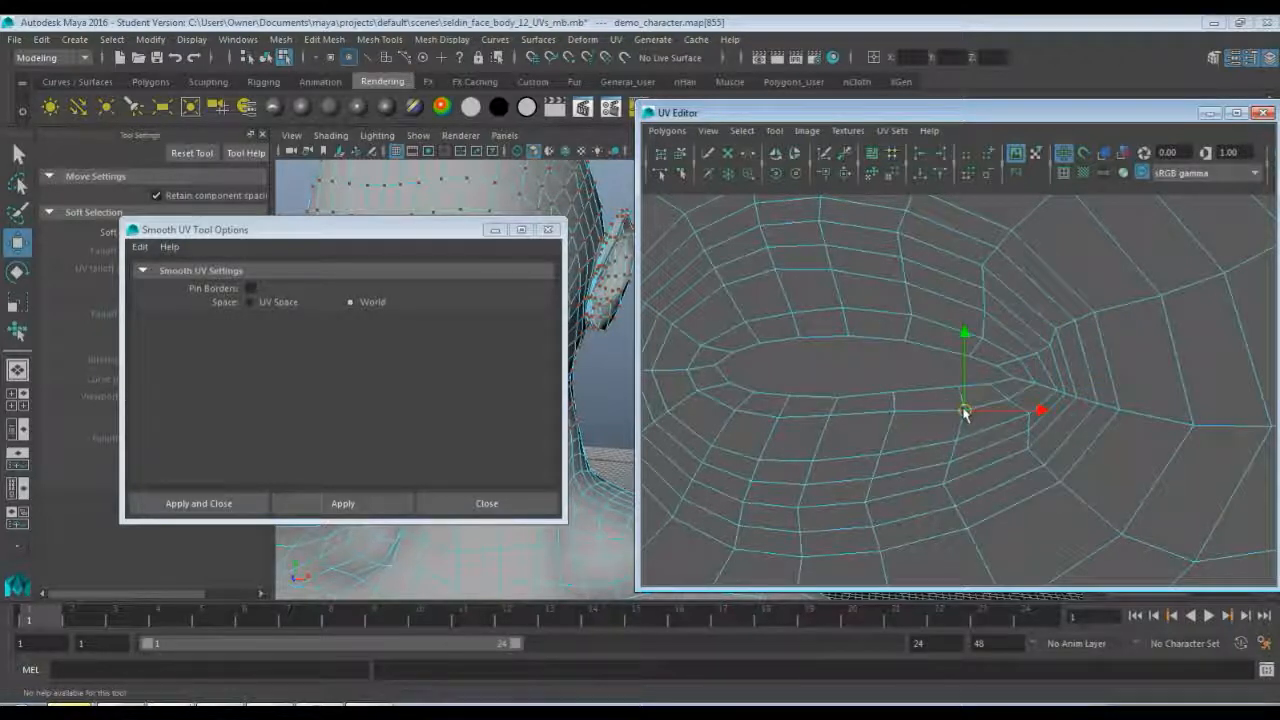
pyautogui.click(890, 420)
pyautogui.click(829, 423)
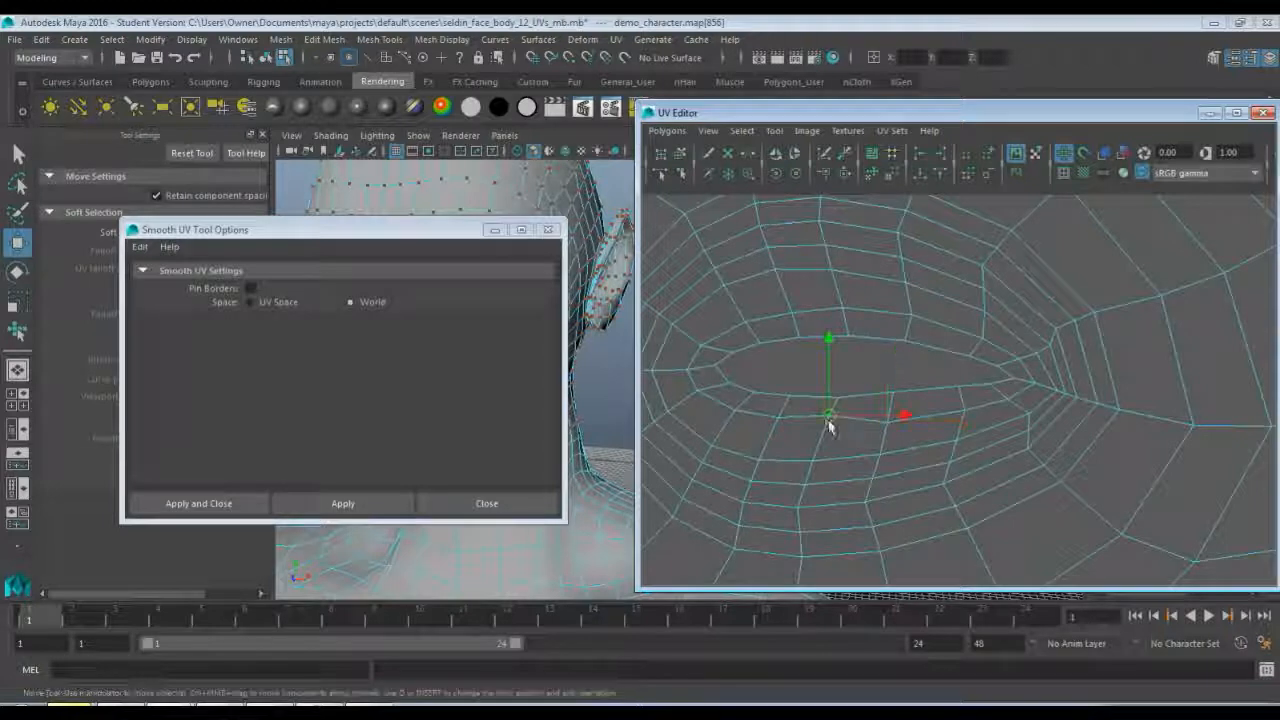
pyautogui.click(778, 426)
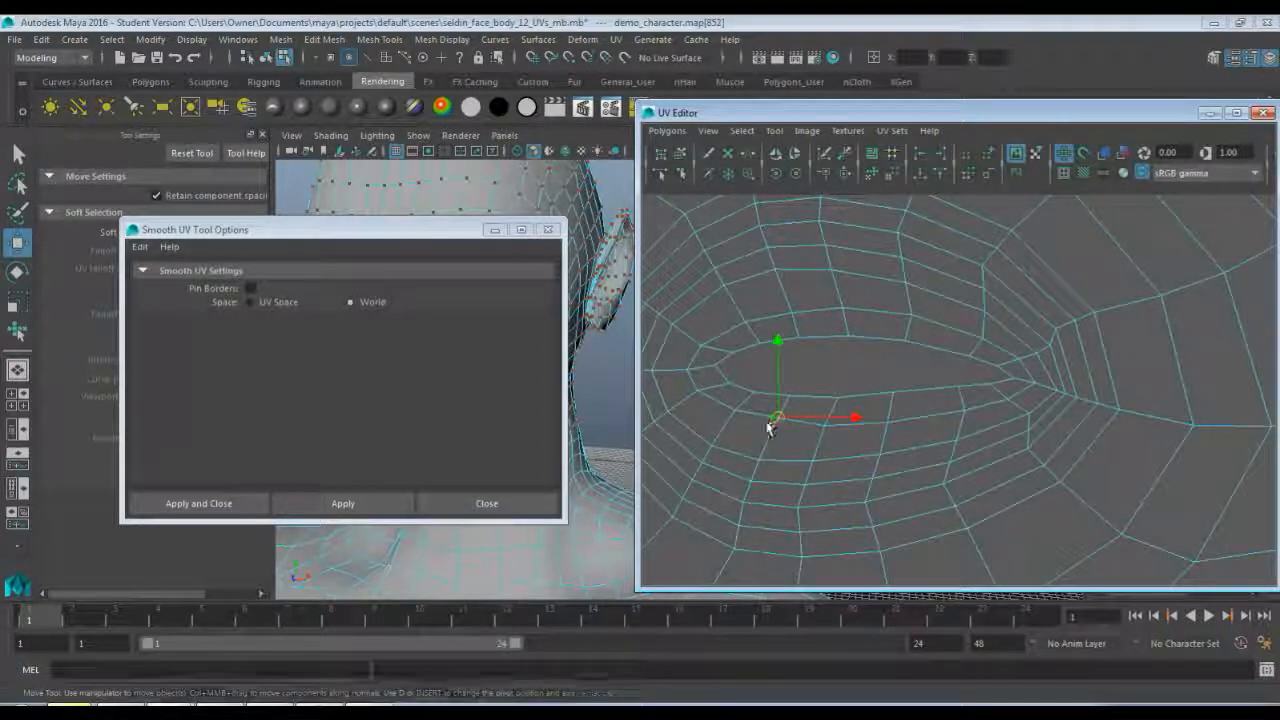
pyautogui.click(766, 427)
pyautogui.click(728, 419)
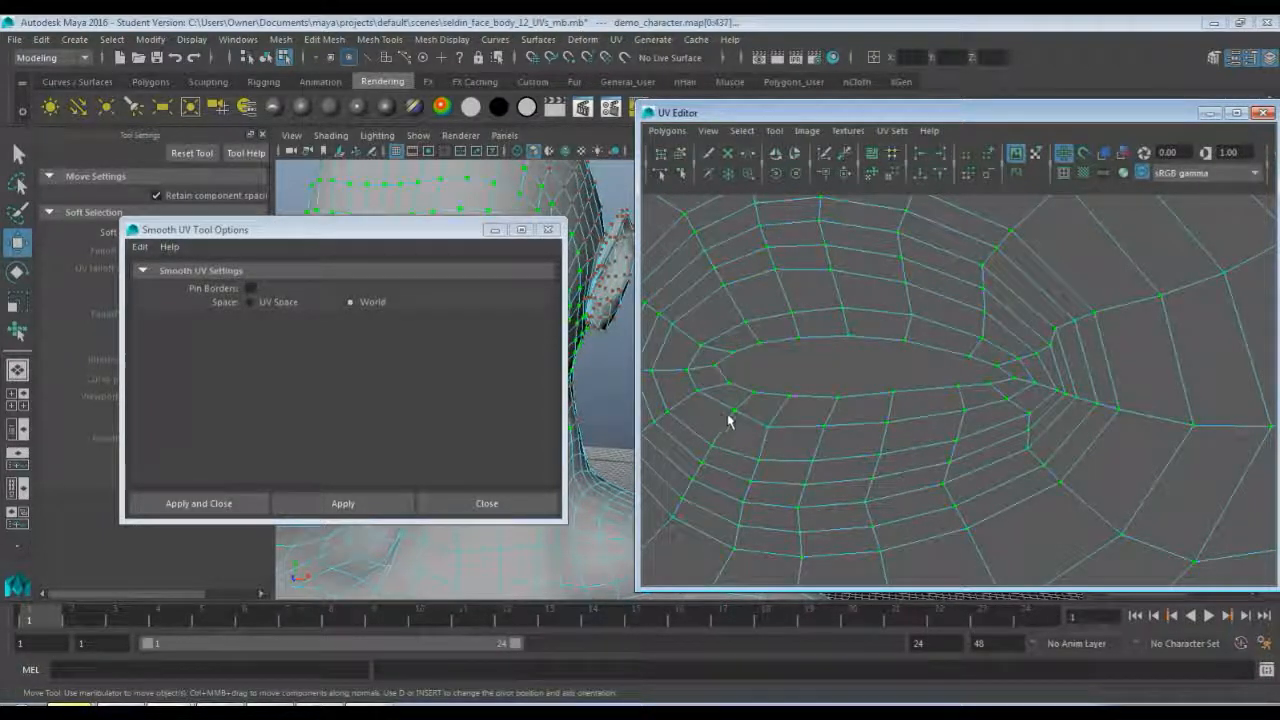
pyautogui.click(732, 416)
pyautogui.moveTo(734, 411); pyautogui.dragTo(729, 418)
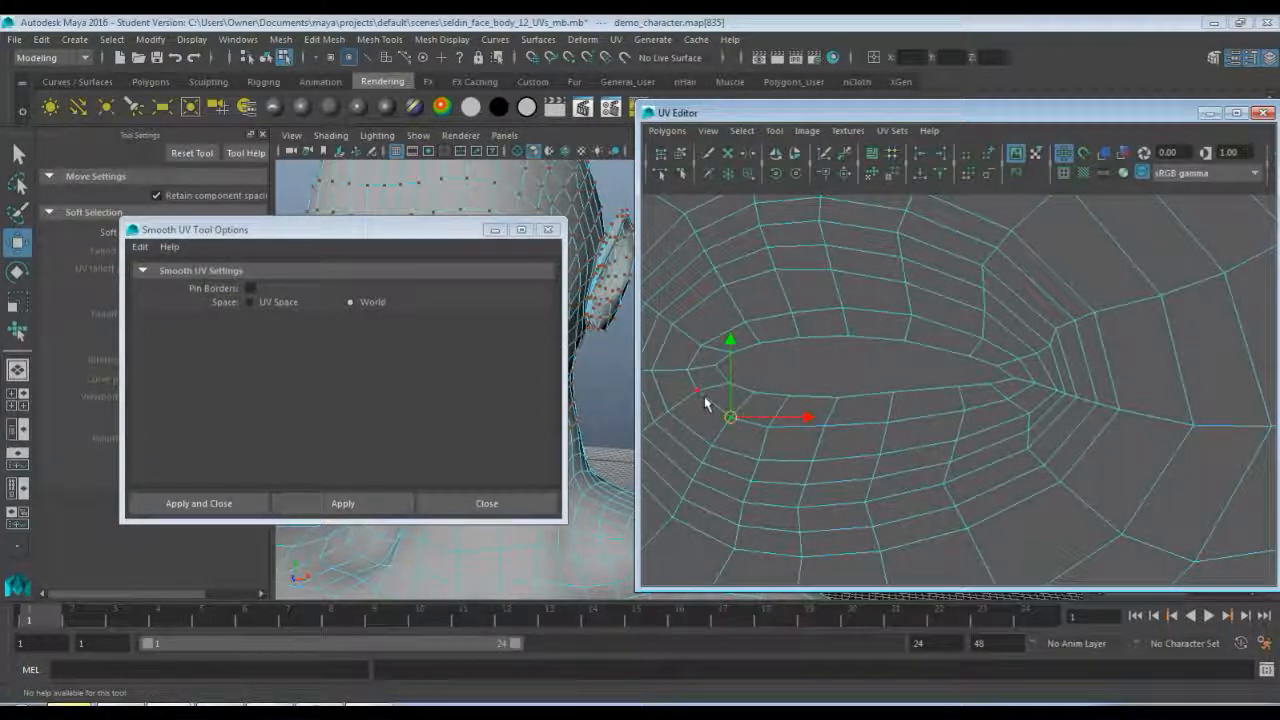
# - Move the second-loop UVs around the rounded inner corner outward, raising the two above it, to widen the gap from the rim
pyautogui.click(696, 393)
pyautogui.click(715, 371)
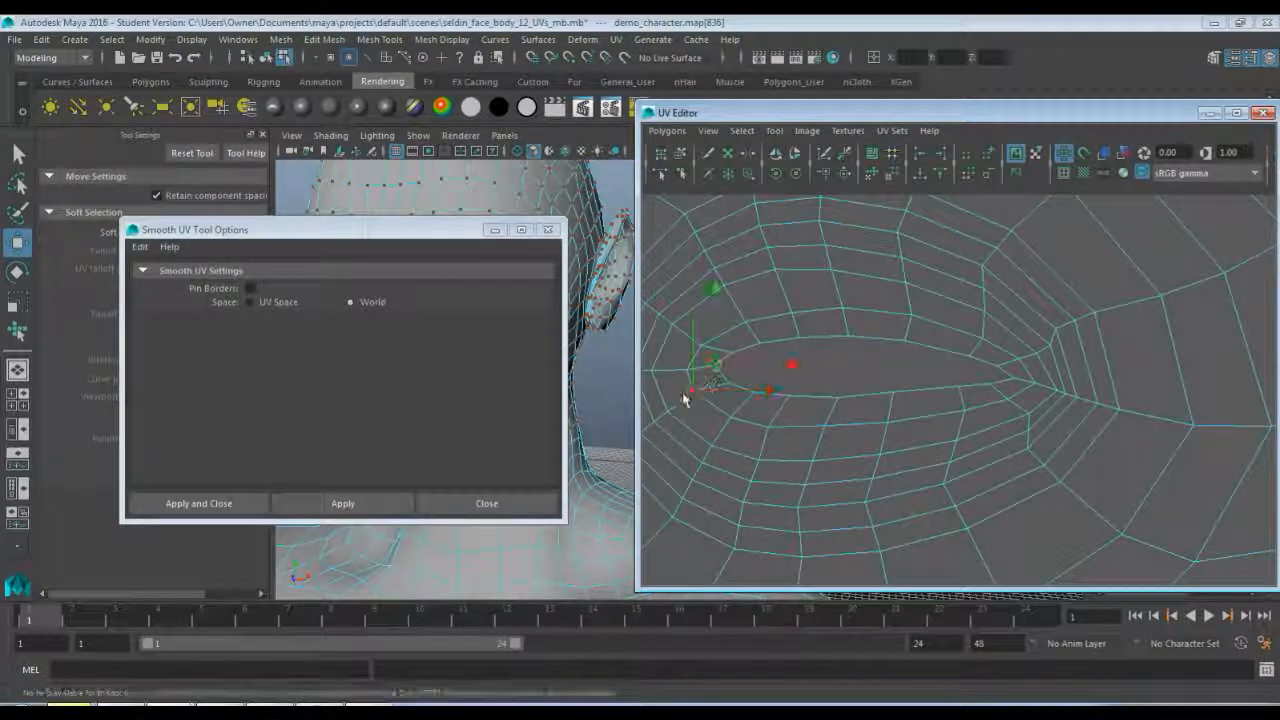
pyautogui.click(743, 324)
pyautogui.click(703, 348)
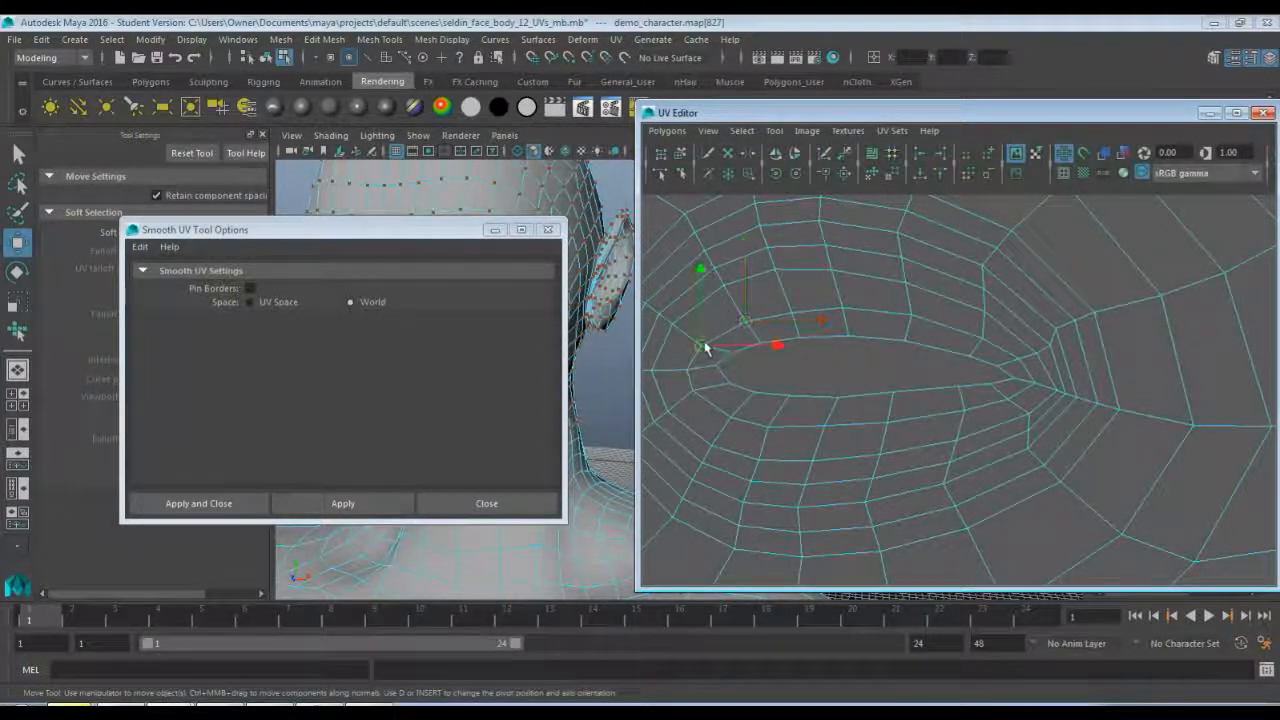
pyautogui.moveTo(704, 347); pyautogui.dragTo(700, 338)
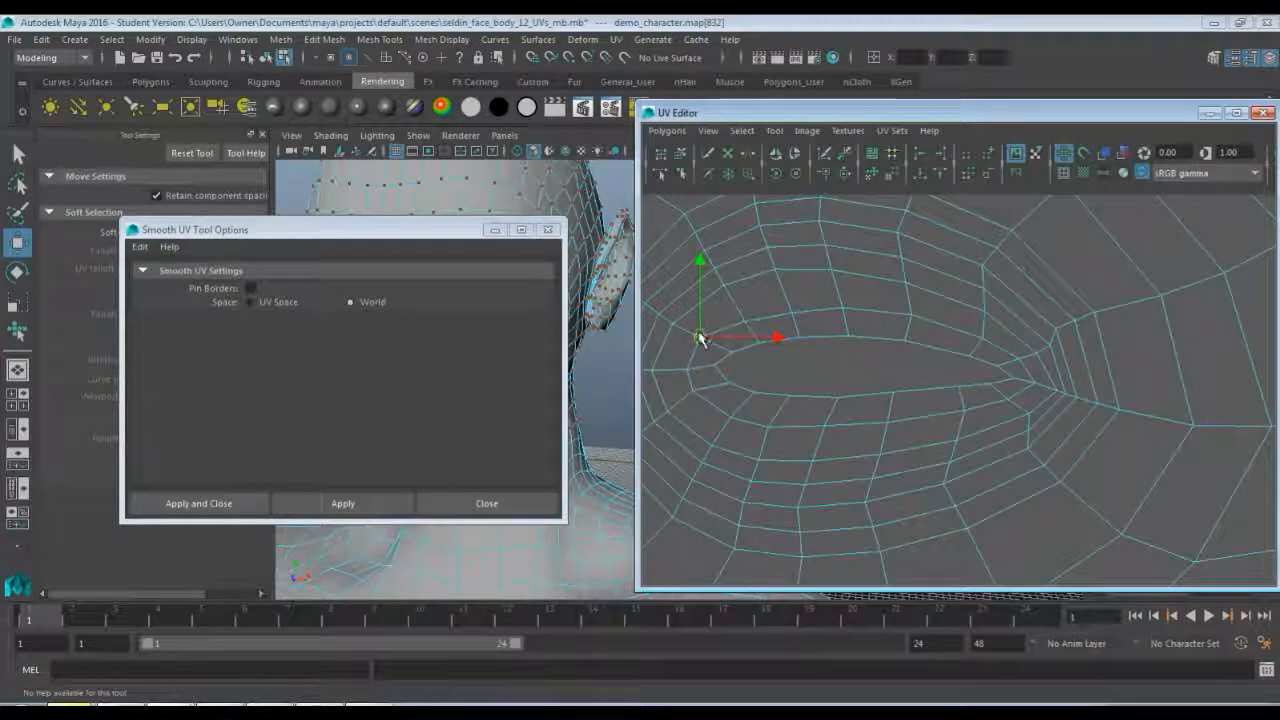
pyautogui.click(792, 315)
pyautogui.click(747, 324)
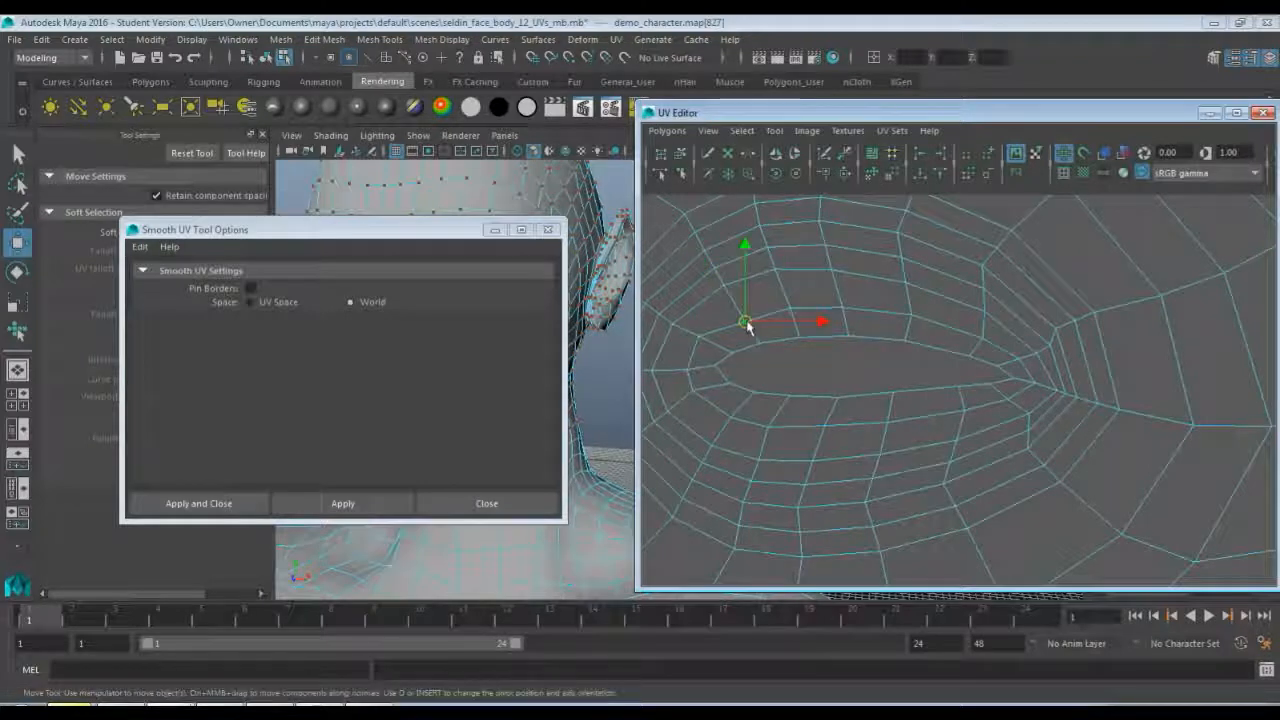
pyautogui.moveTo(748, 328); pyautogui.dragTo(746, 311)
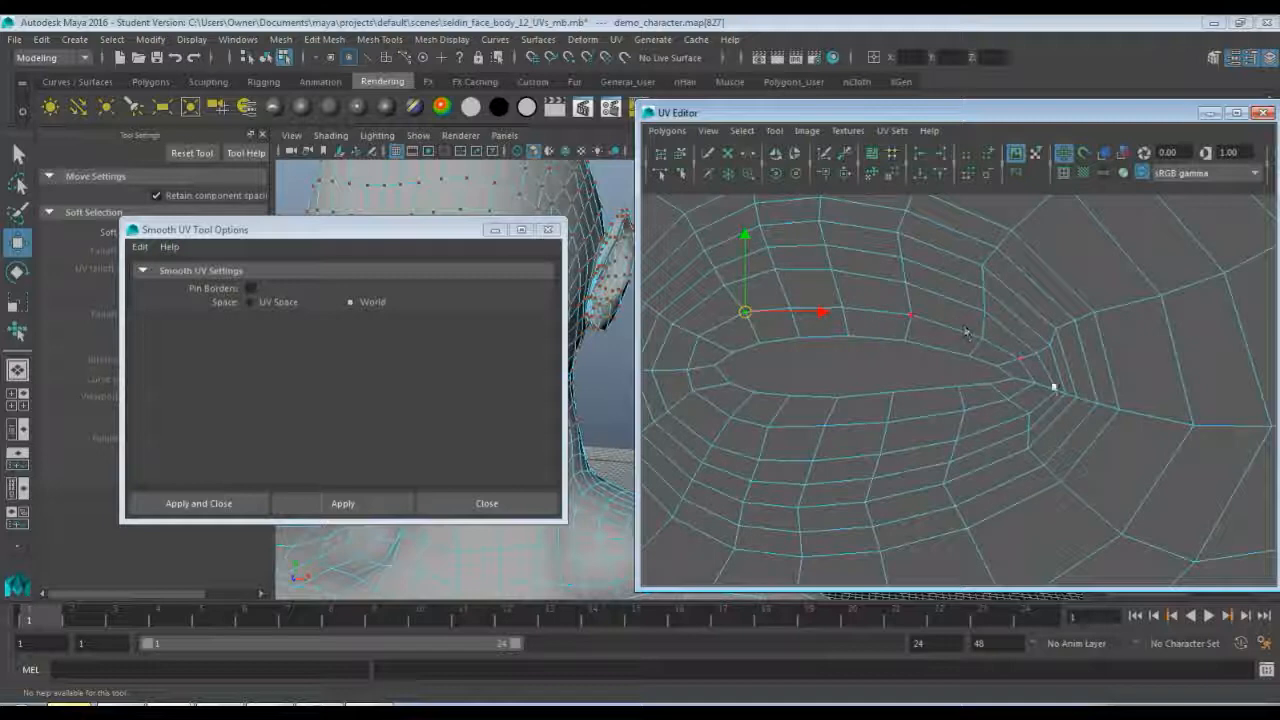
# - Pull the rim's UVs at the pointed outer corner inward, along with the neighbouring pair of upper and lower rim UVs
pyautogui.moveTo(1062, 349); pyautogui.dragTo(995, 375)
pyautogui.moveTo(1006, 364); pyautogui.dragTo(1034, 378)
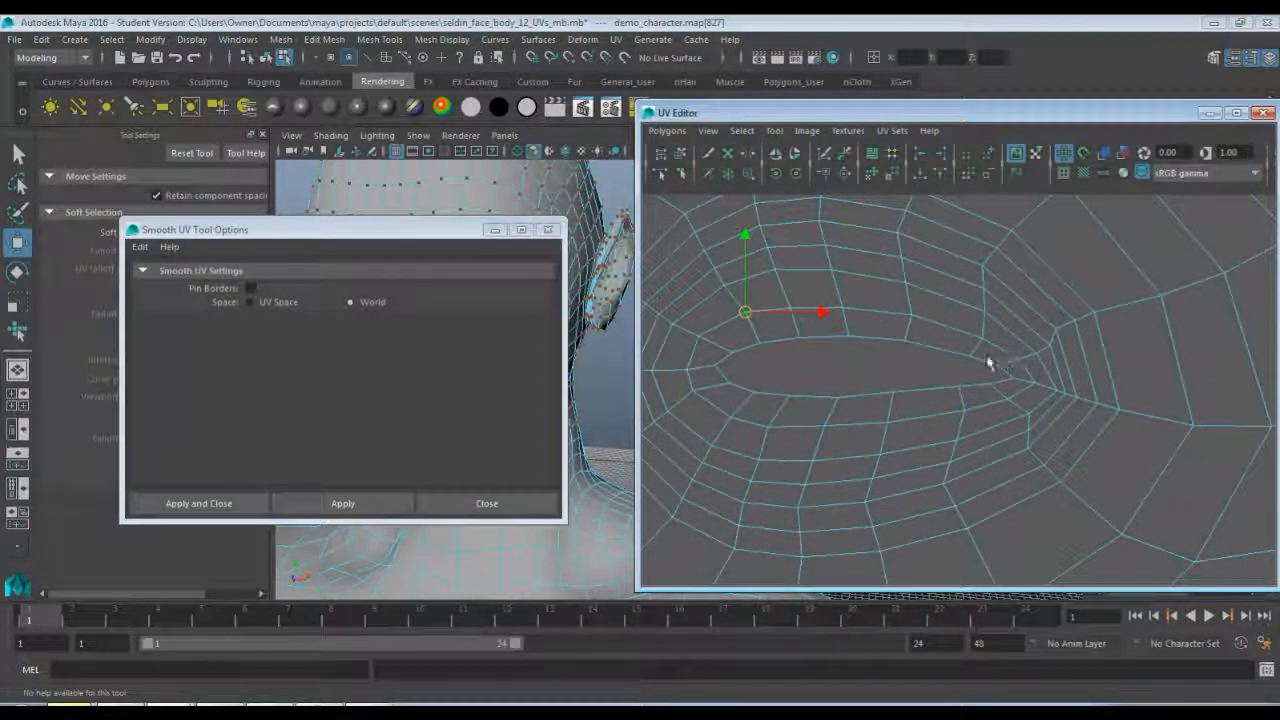
pyautogui.moveTo(1024, 385)
pyautogui.mouseDown()
pyautogui.moveTo(1035, 408)
pyautogui.moveTo(1000, 380)
pyautogui.mouseUp()
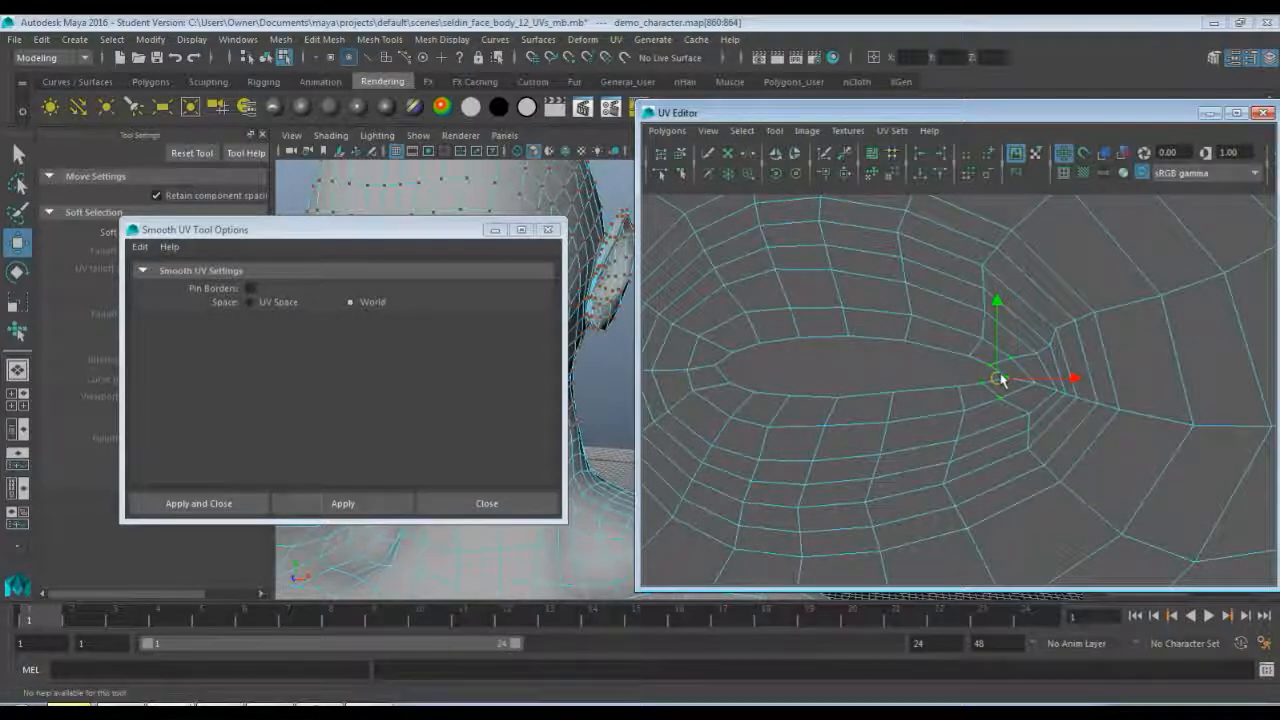
pyautogui.click(952, 353)
pyautogui.moveTo(930, 345); pyautogui.dragTo(954, 367)
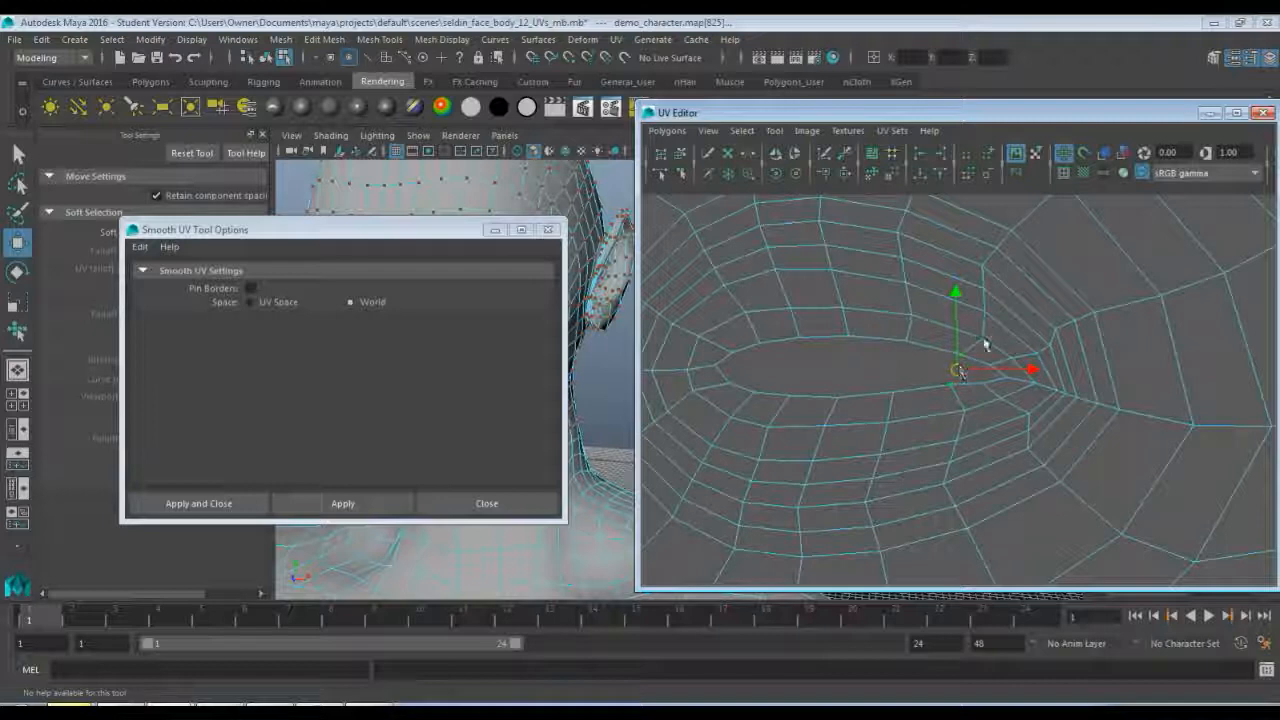
# - Nudge the upper and lower UVs of the loops surrounding the pointed outer corner to spread the tight faces more evenly
pyautogui.click(972, 332)
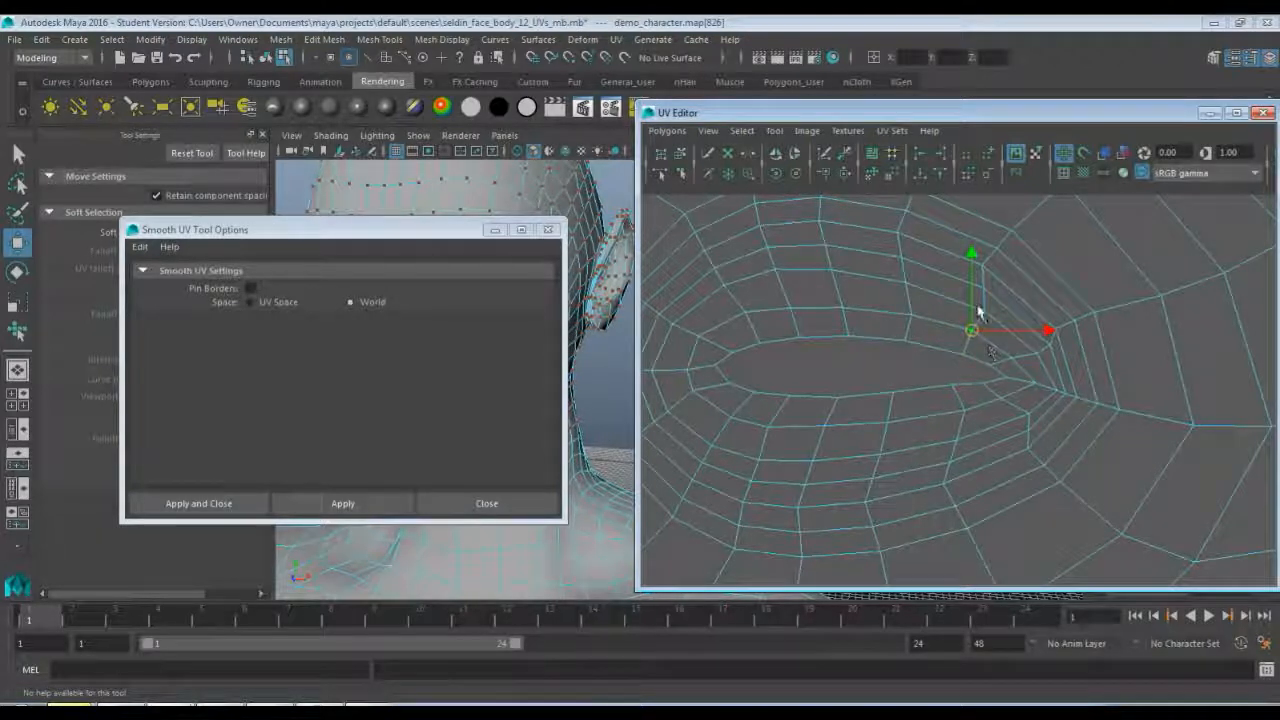
pyautogui.click(975, 306)
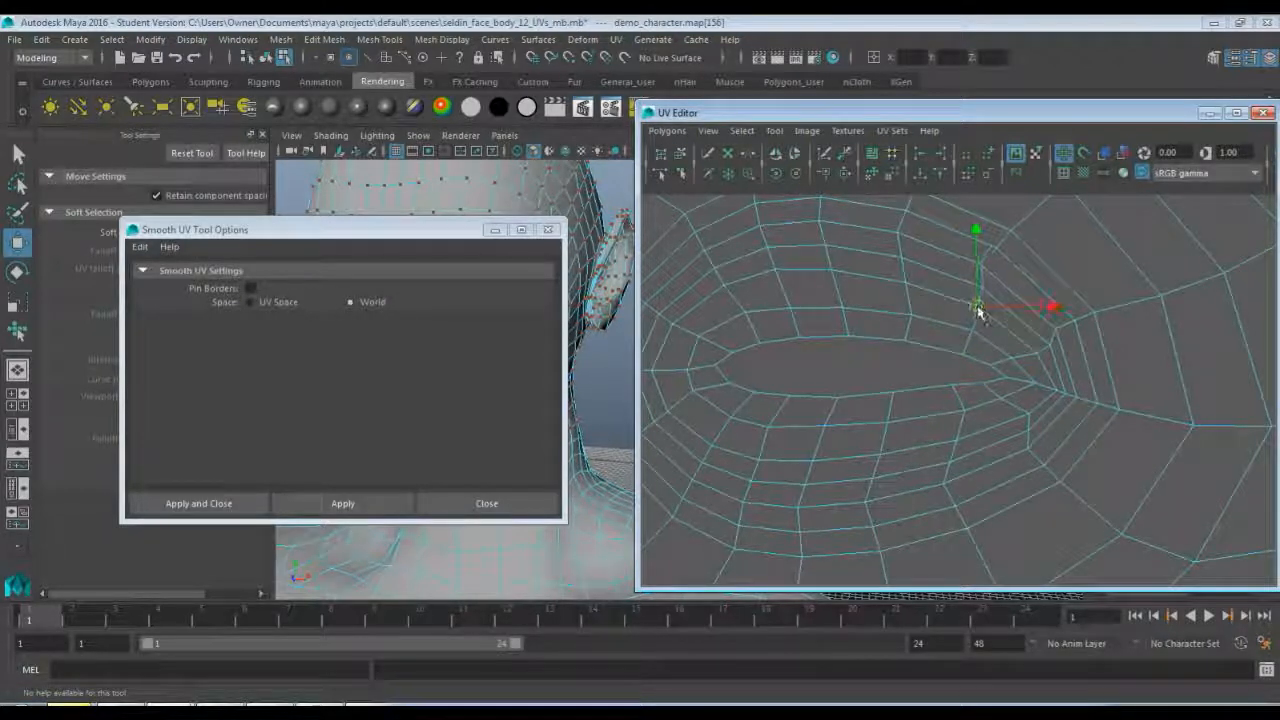
pyautogui.click(1034, 354)
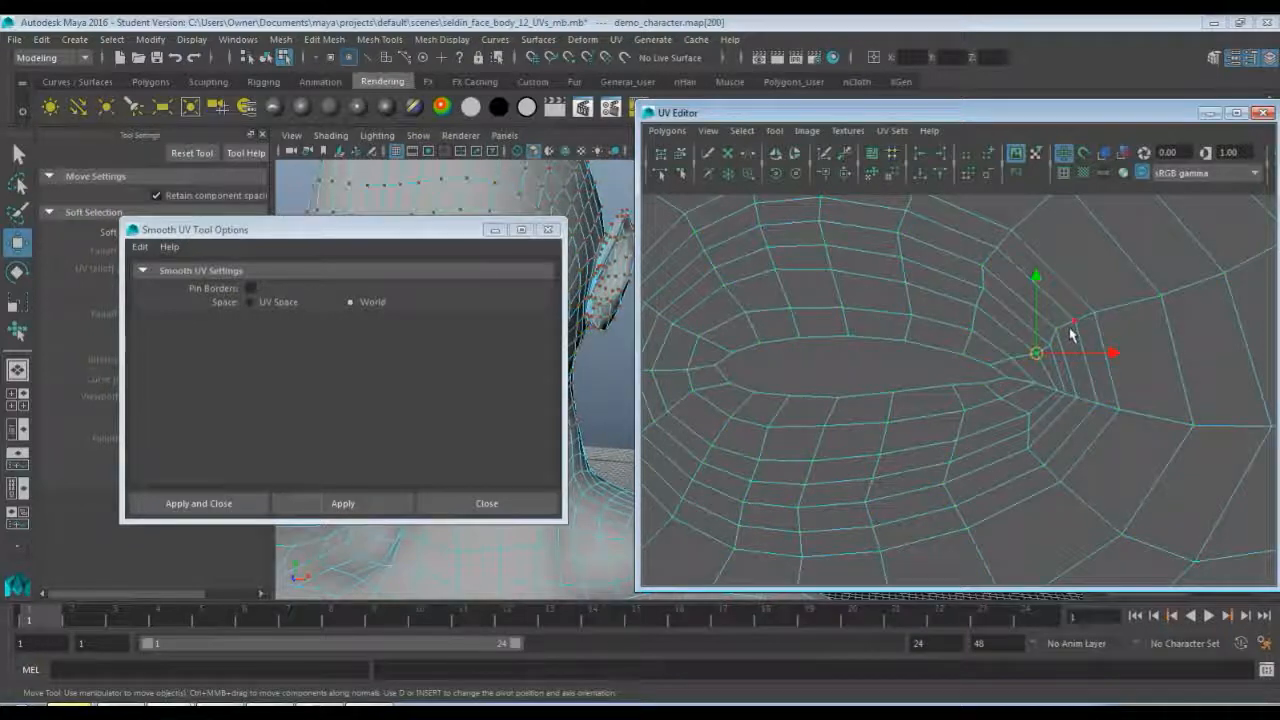
pyautogui.click(1048, 347)
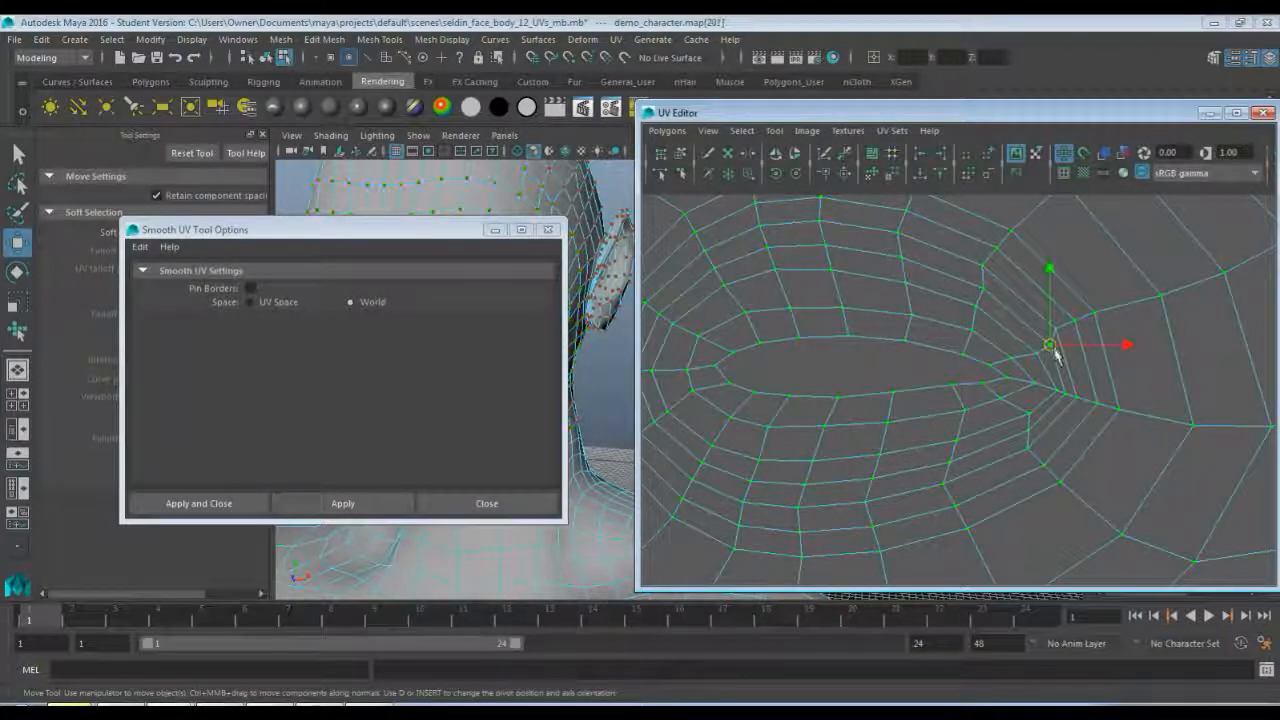
pyautogui.moveTo(1055, 350); pyautogui.dragTo(1049, 344)
pyautogui.click(1035, 352)
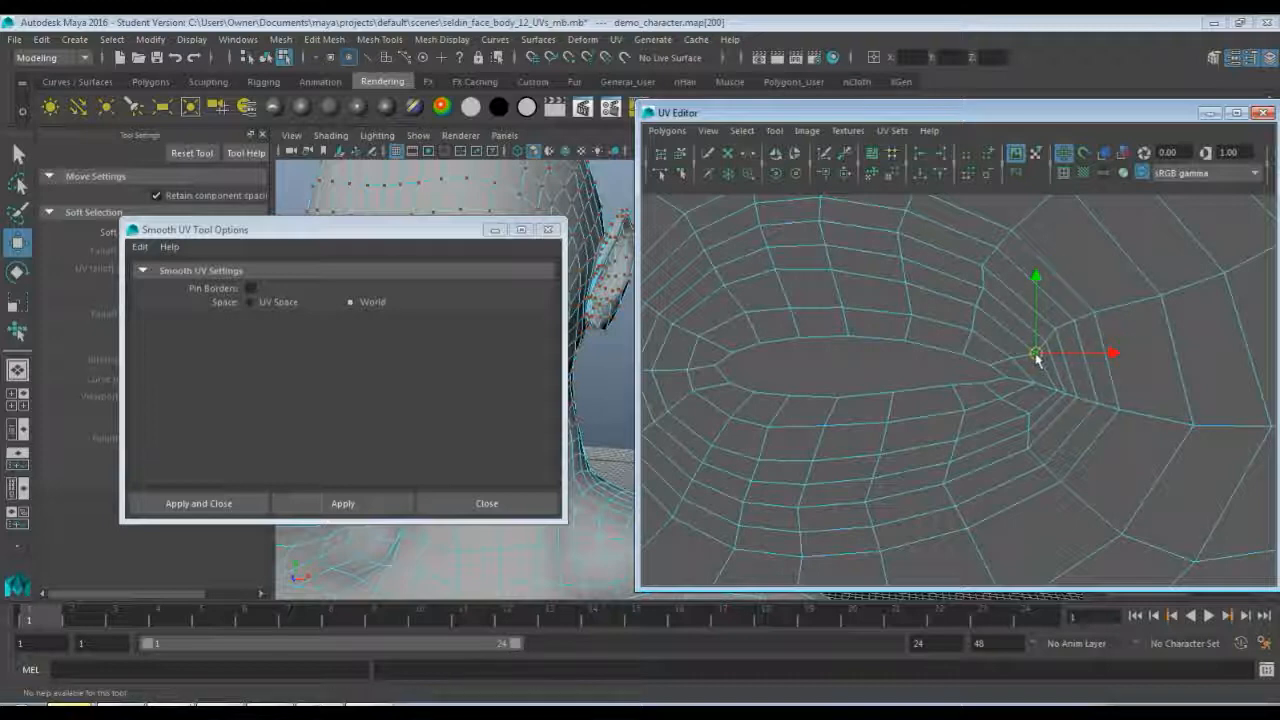
pyautogui.click(1027, 420)
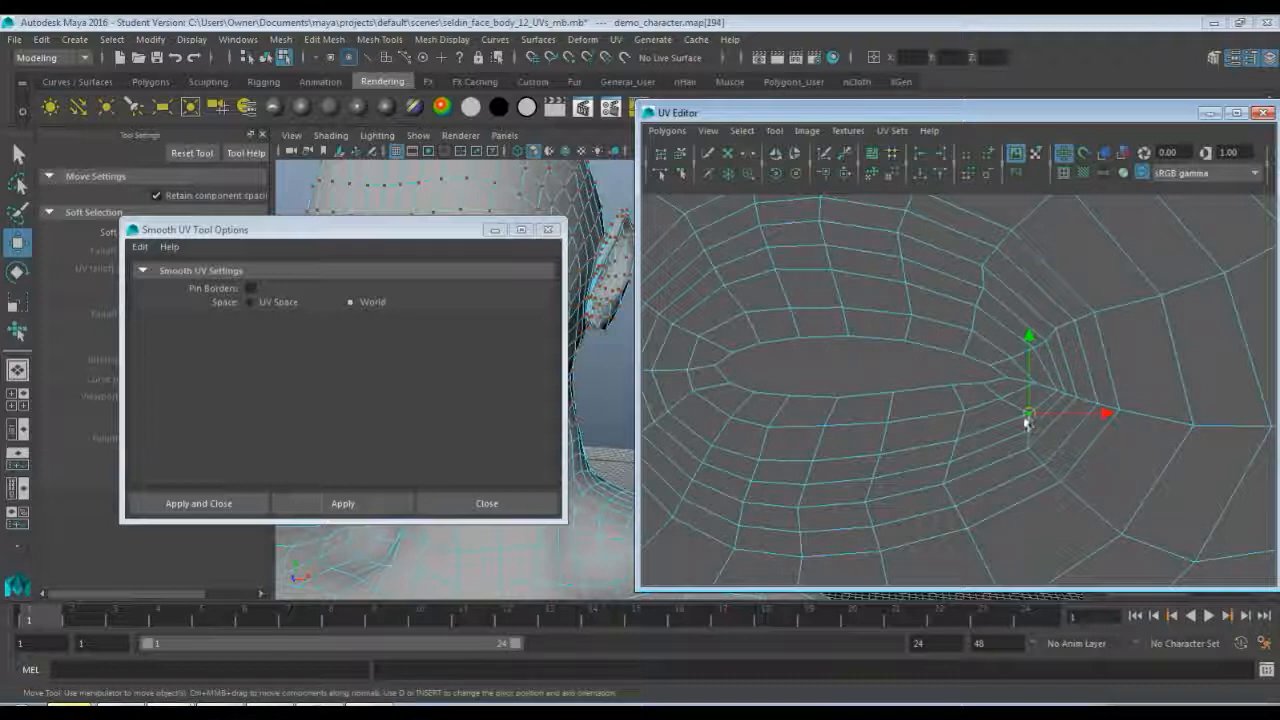
pyautogui.moveTo(1029, 418); pyautogui.dragTo(1023, 417)
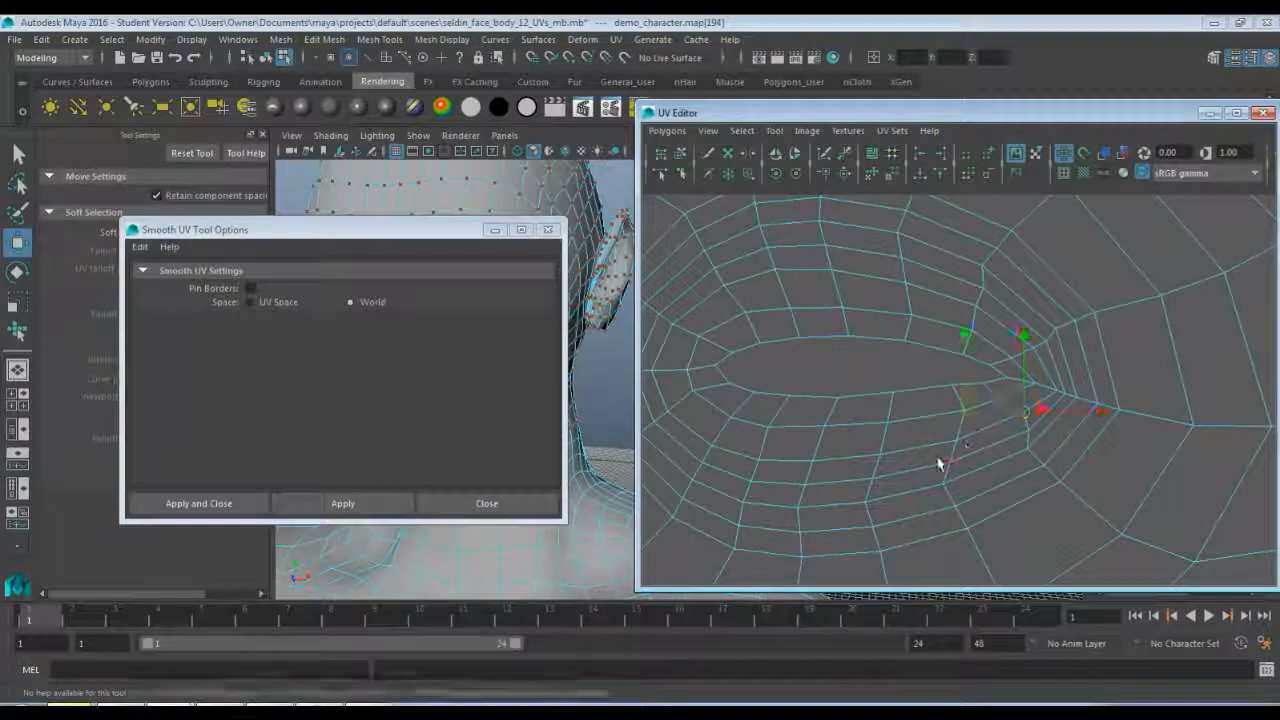
# - Examine the UV spacing around both eyes and across the whole face, down to the crowded lip loops
pyautogui.click(834, 381)
pyautogui.scroll(-5, 833, 375)
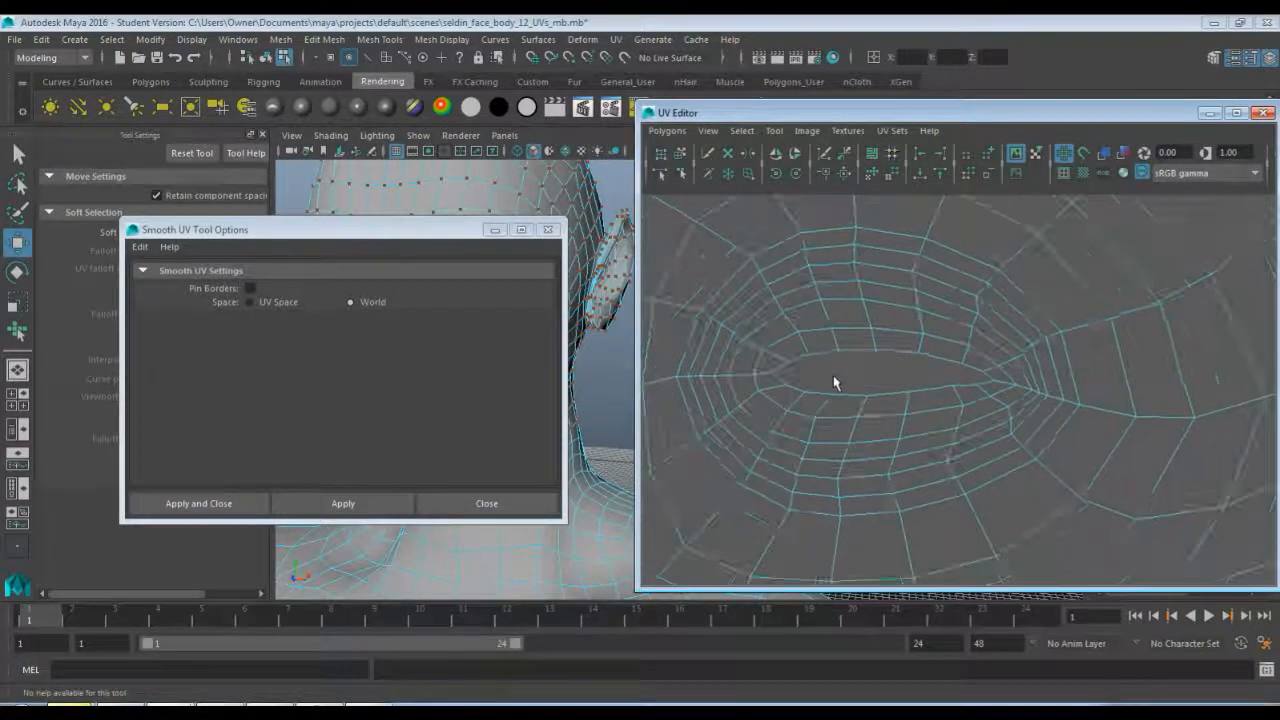
pyautogui.scroll(-3, 832, 410)
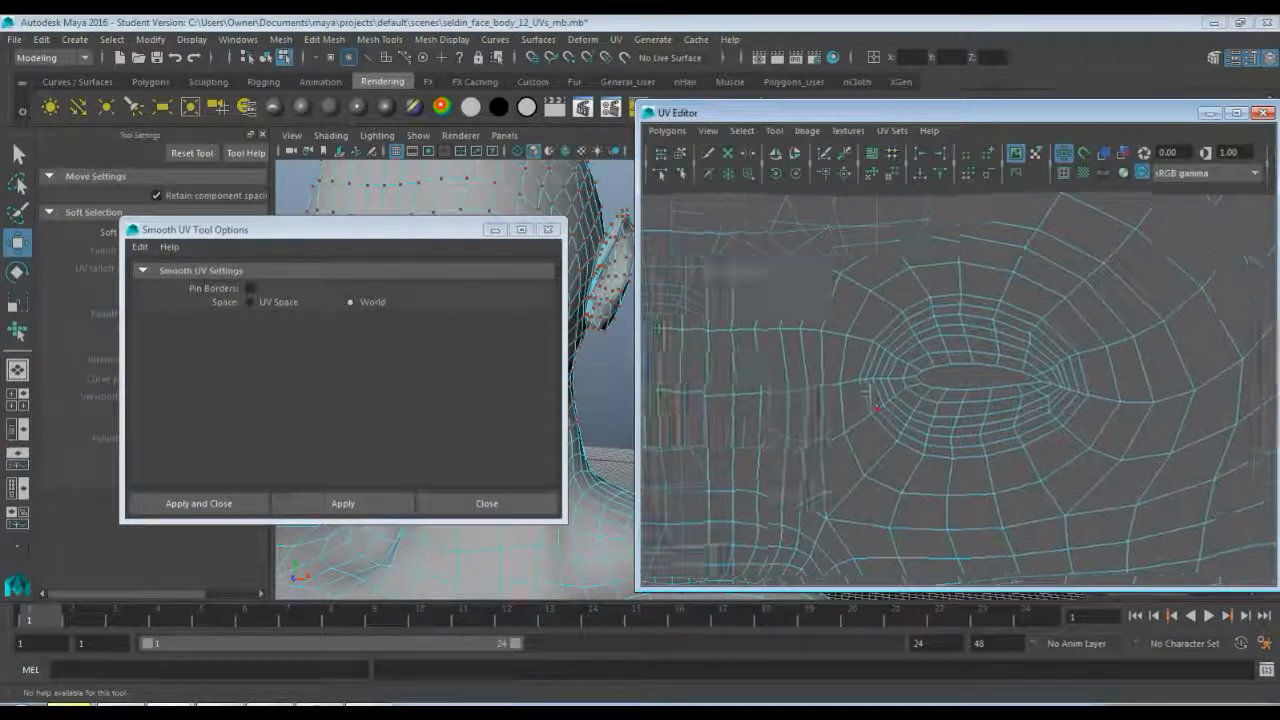
pyautogui.scroll(3, 957, 397)
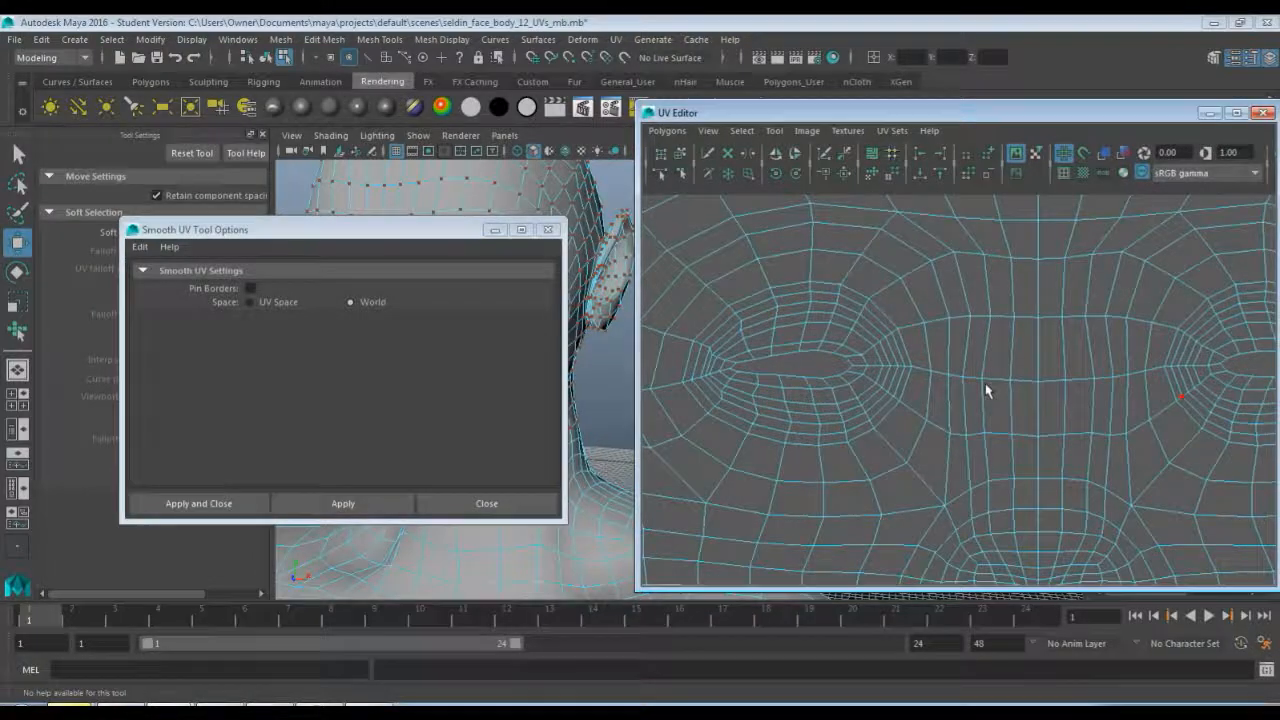
pyautogui.moveTo(986, 389)
pyautogui.keyDown('alt'); pyautogui.mouseDown(button='middle')
pyautogui.moveTo(869, 394)
pyautogui.moveTo(866, 383)
pyautogui.moveTo(988, 374)
pyautogui.mouseUp(button='middle'); pyautogui.keyUp('alt')
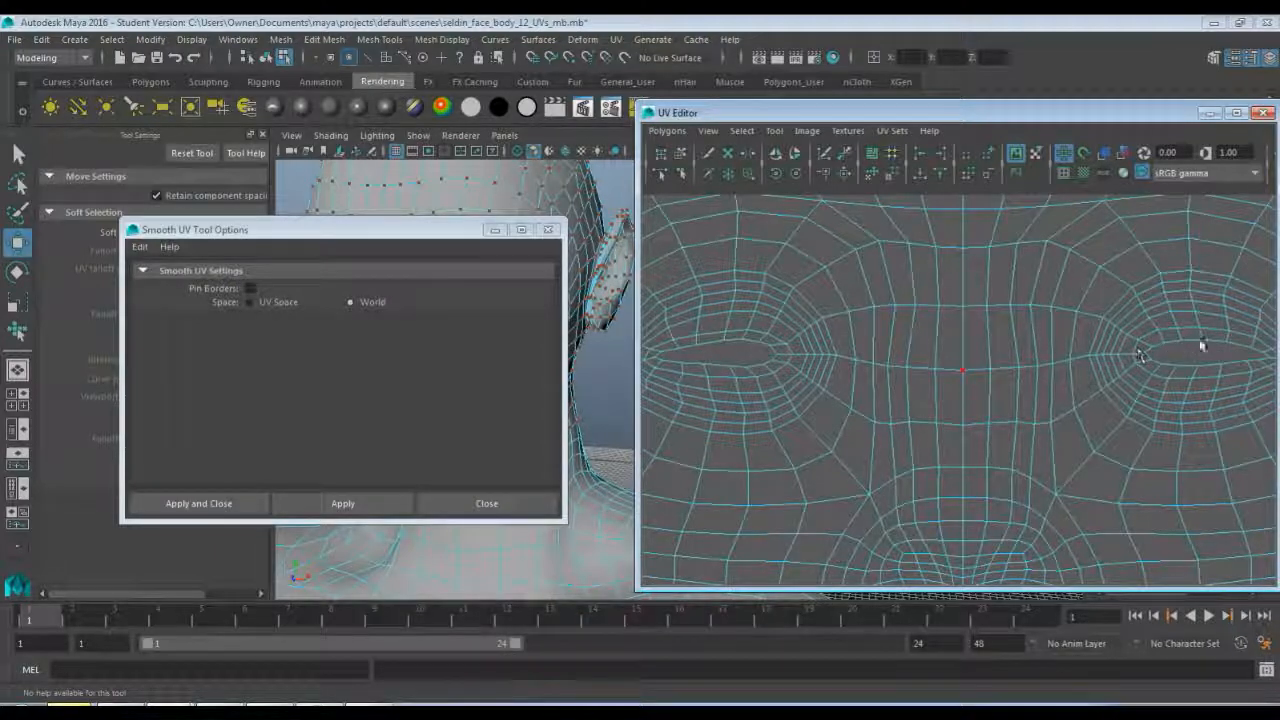
pyautogui.scroll(-3, 848, 425)
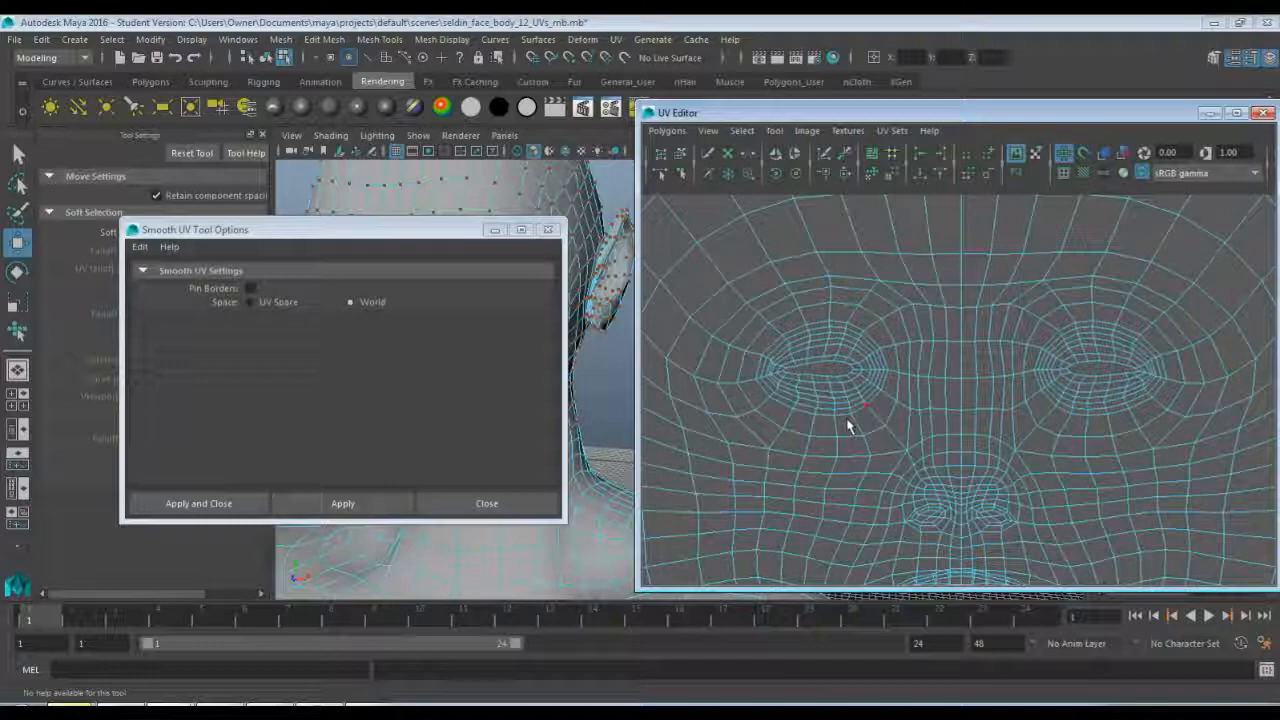
pyautogui.scroll(-3, 1000, 460)
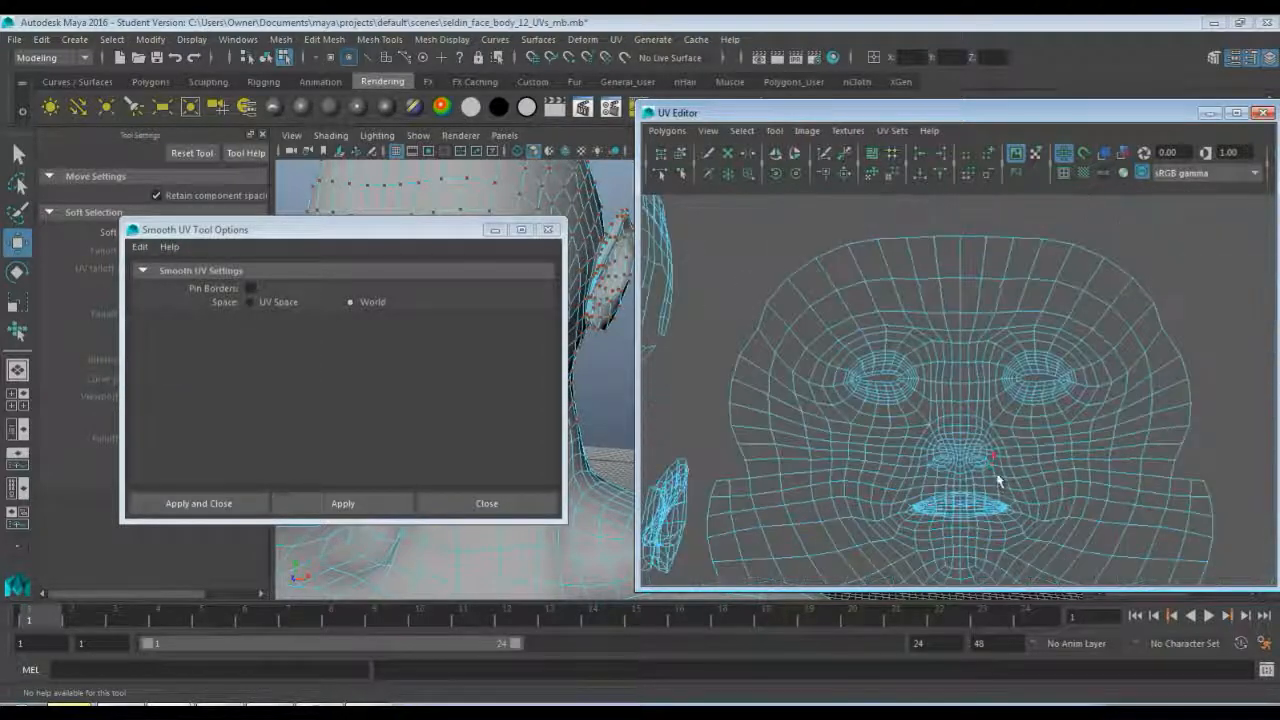
pyautogui.scroll(5, 997, 480)
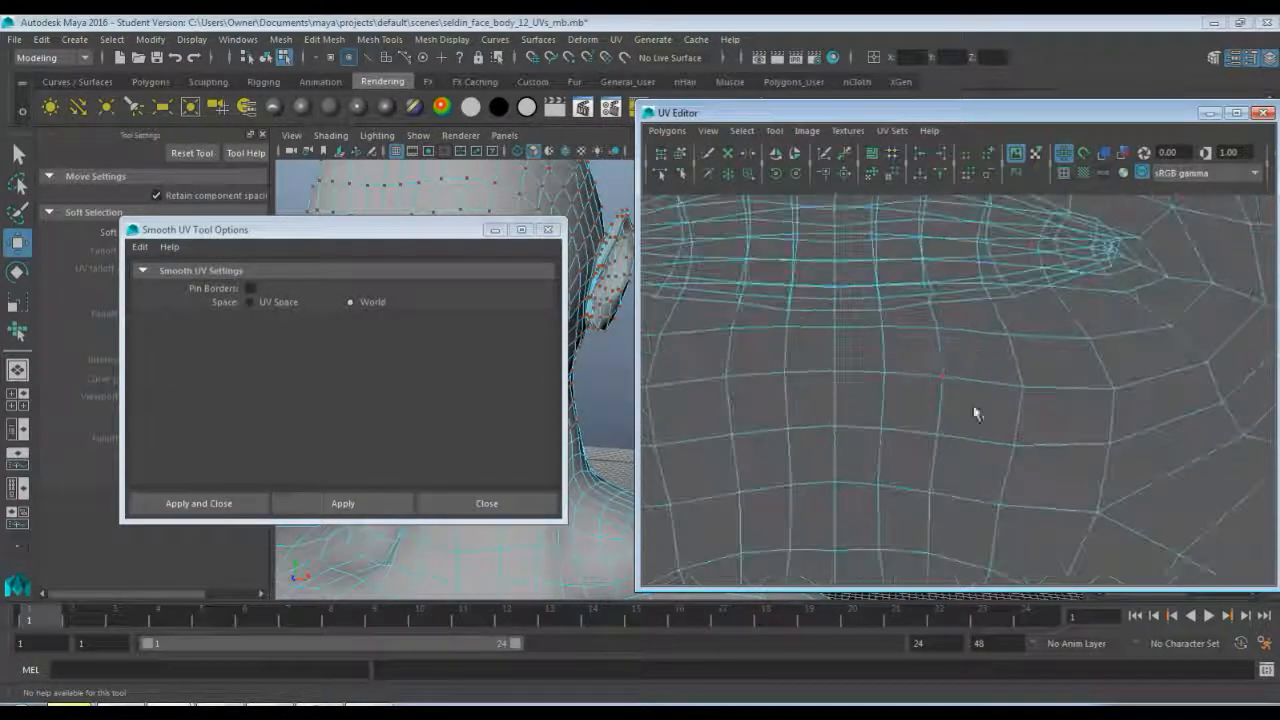
pyautogui.keyDown('alt'); pyautogui.moveTo(903, 303); pyautogui.dragTo(909, 443, button='middle'); pyautogui.keyUp('alt')
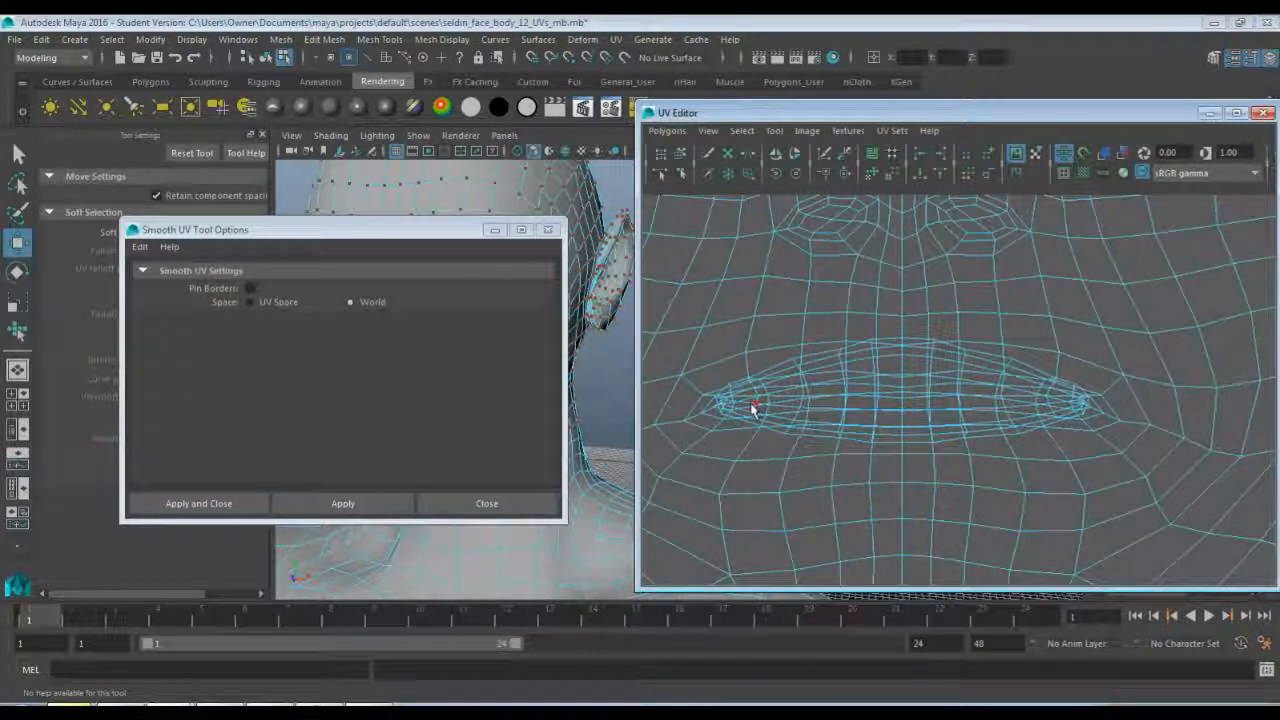
pyautogui.click(368, 711)
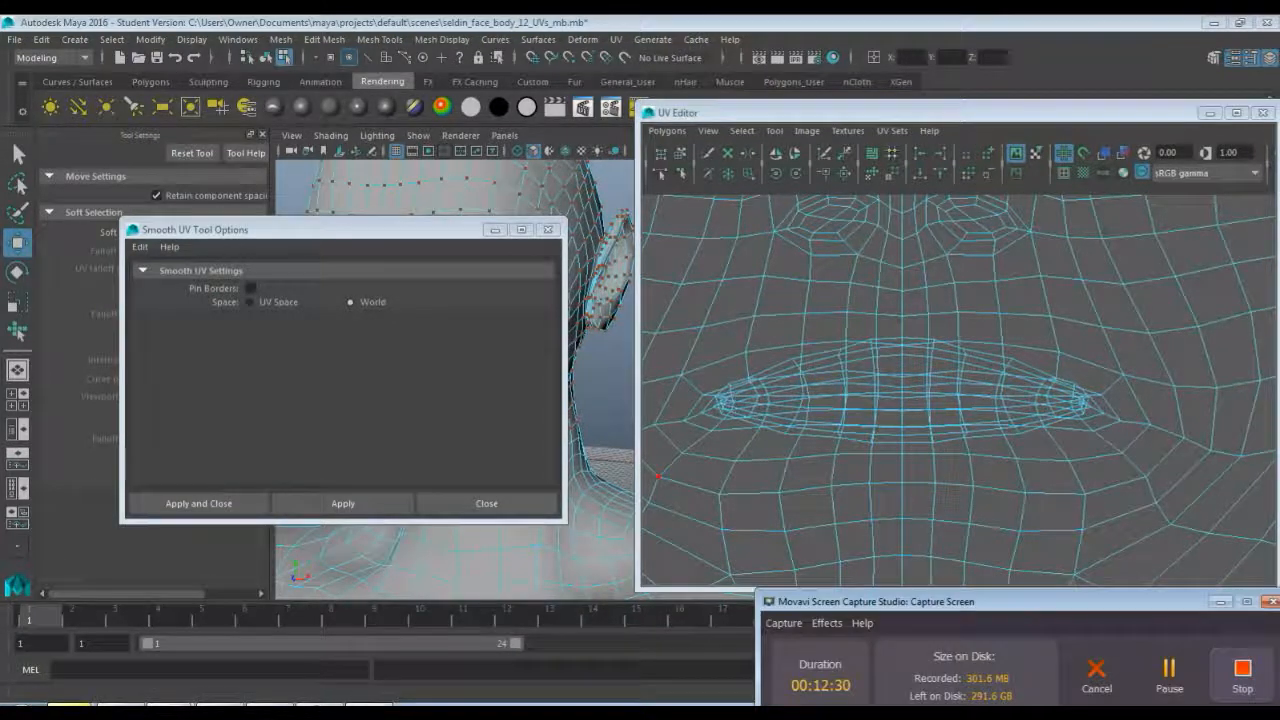
pyautogui.click(857, 434)
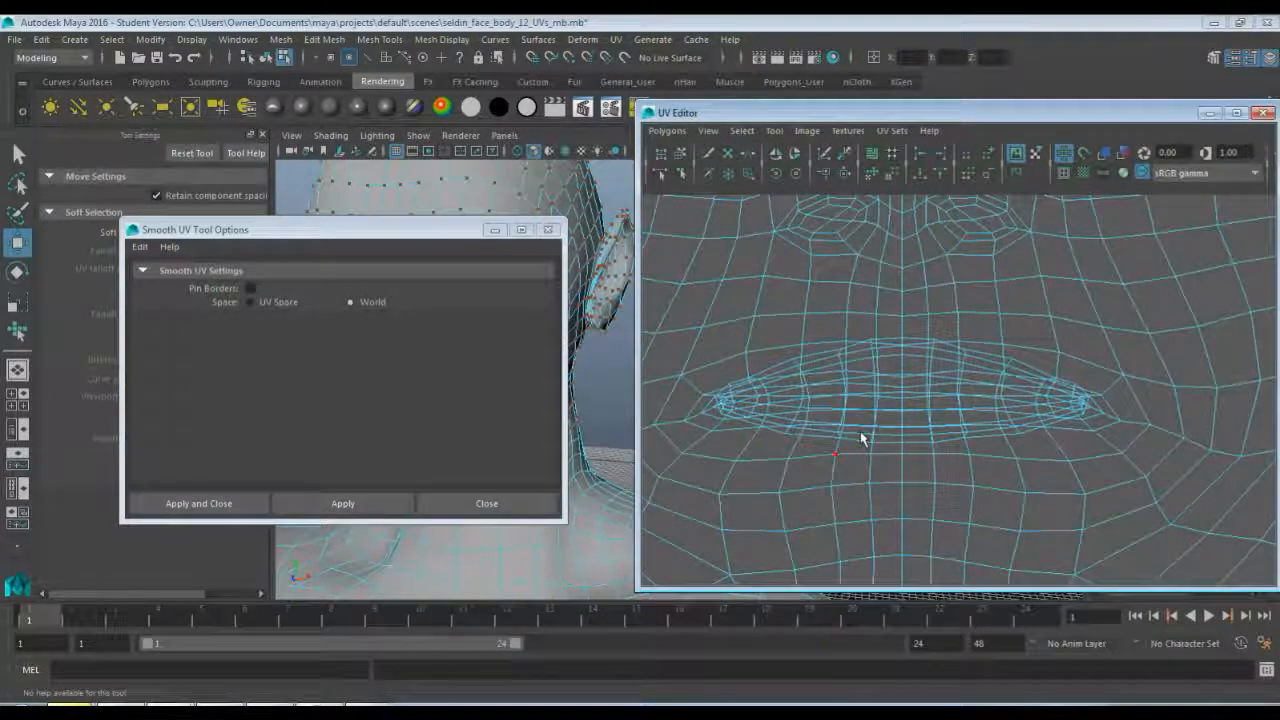
# - Select all the overlapping UVs of the mouth, including both lip corners, and switch to the Select tool
pyautogui.click(789, 420)
pyautogui.moveTo(702, 333)
pyautogui.mouseDown()
pyautogui.moveTo(740, 405)
pyautogui.moveTo(830, 450)
pyautogui.moveTo(1120, 455)
pyautogui.mouseUp()
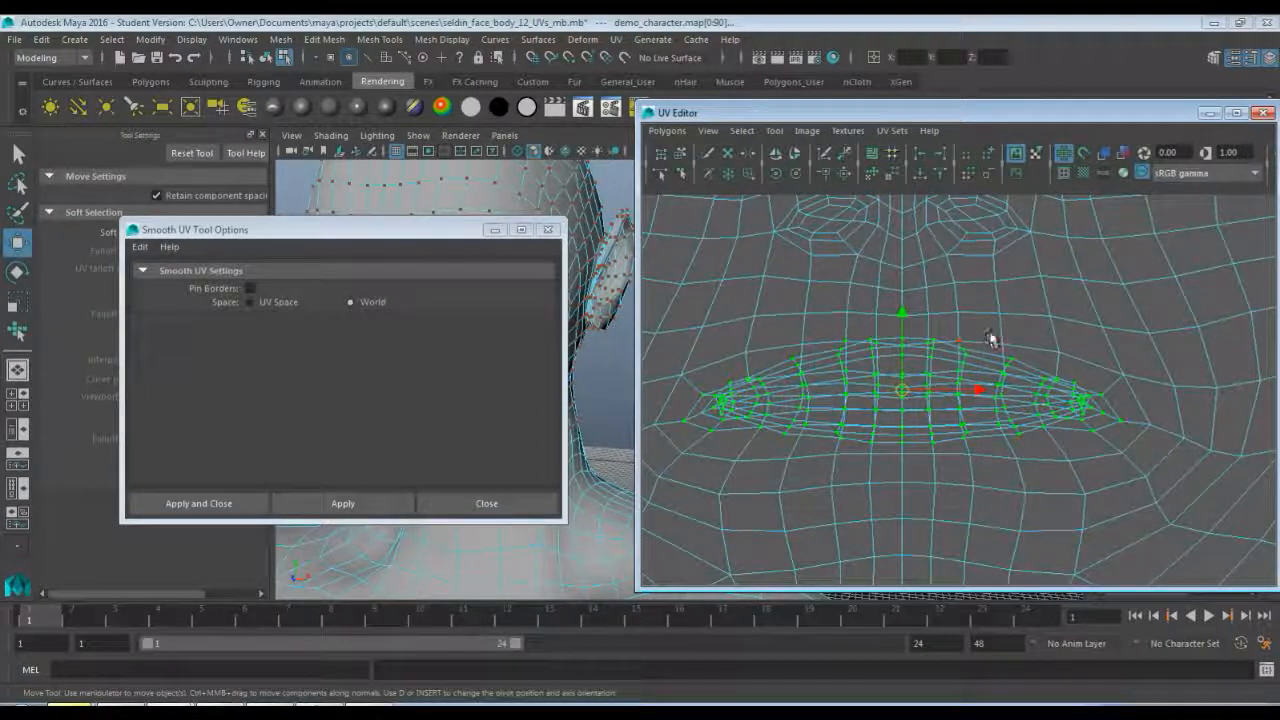
pyautogui.scroll(4, 978, 374)
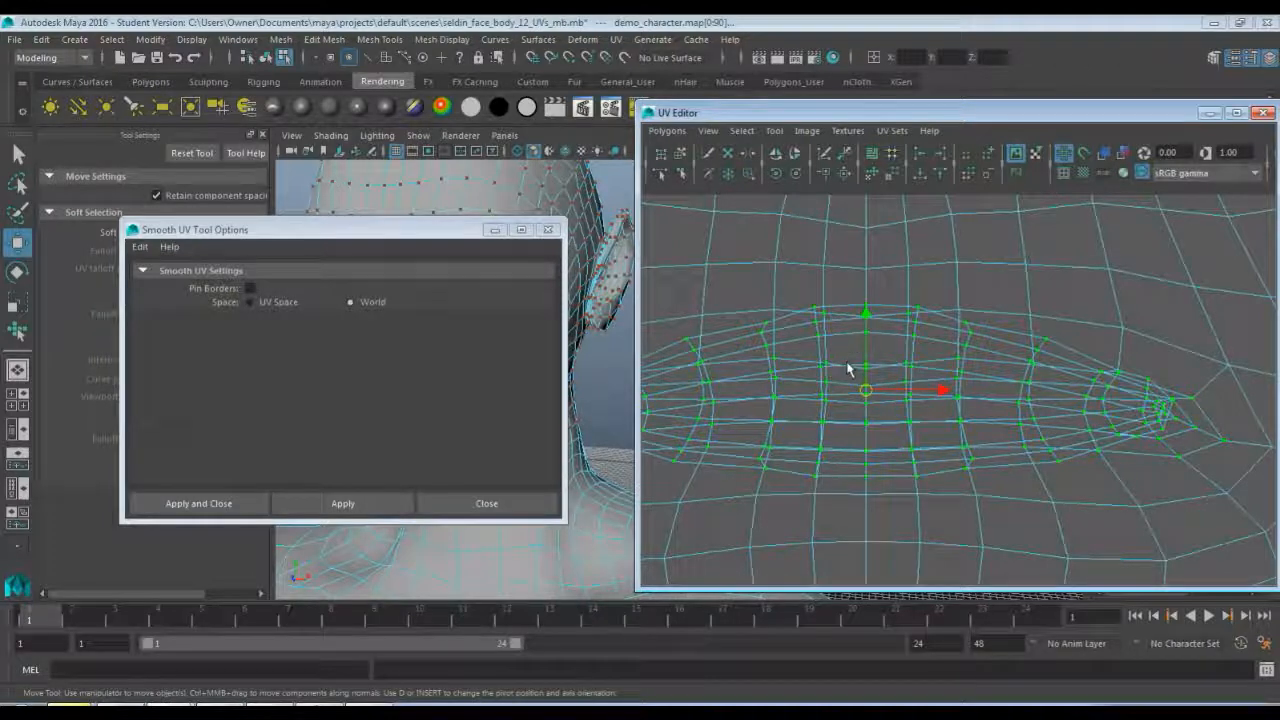
pyautogui.press('q')
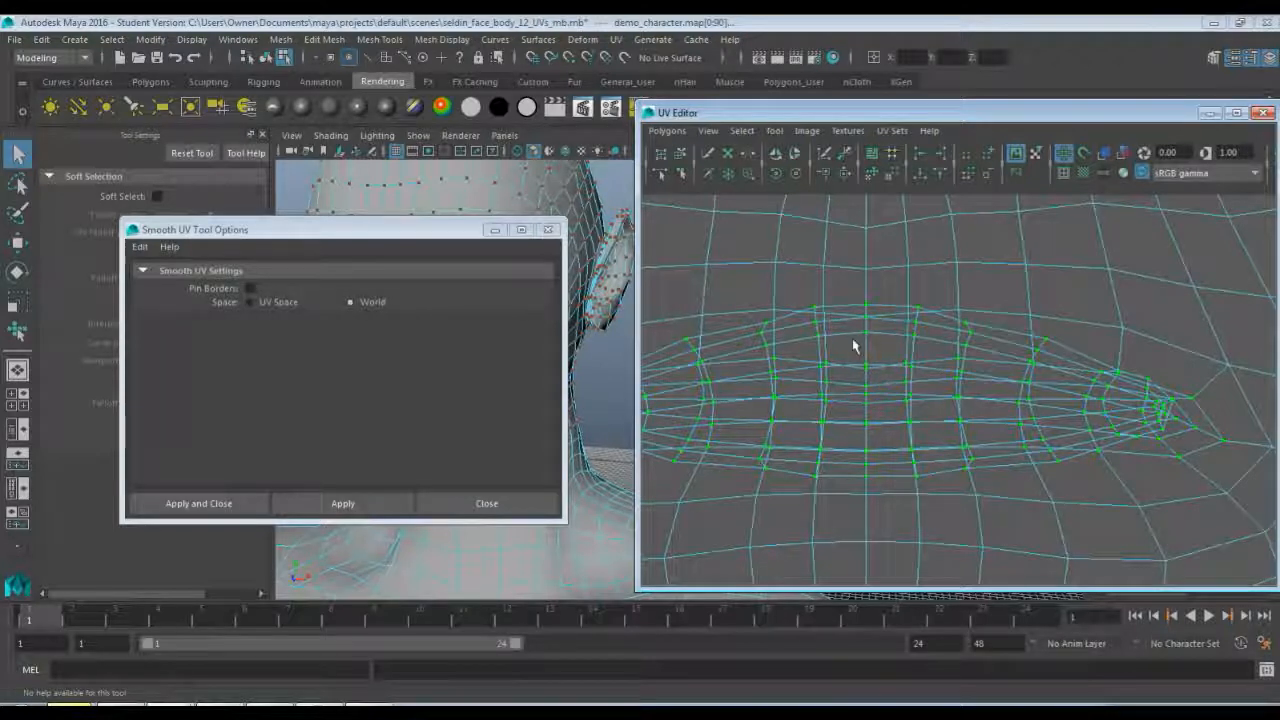
pyautogui.scroll(-3, 900, 416)
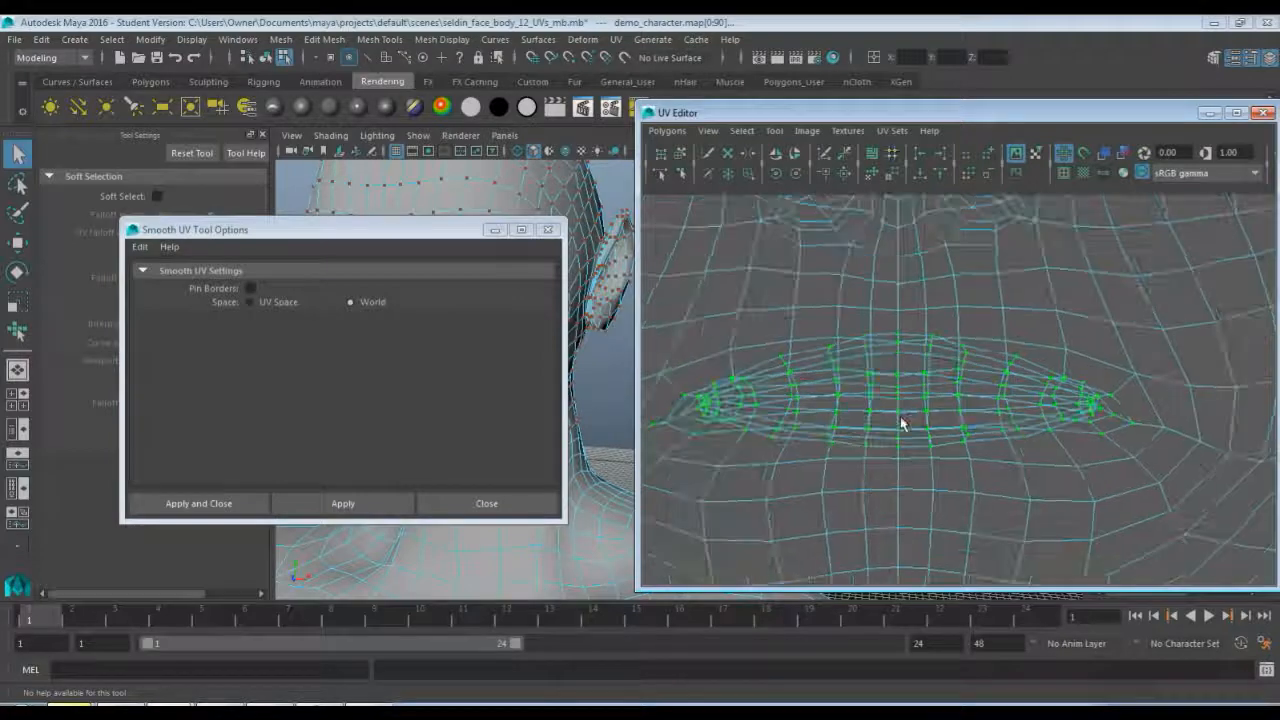
# - Relax the selected overlapping mouth UVs with the Smooth UV Tool to open up the lip loops and the mouth hole
pyautogui.click(774, 130)
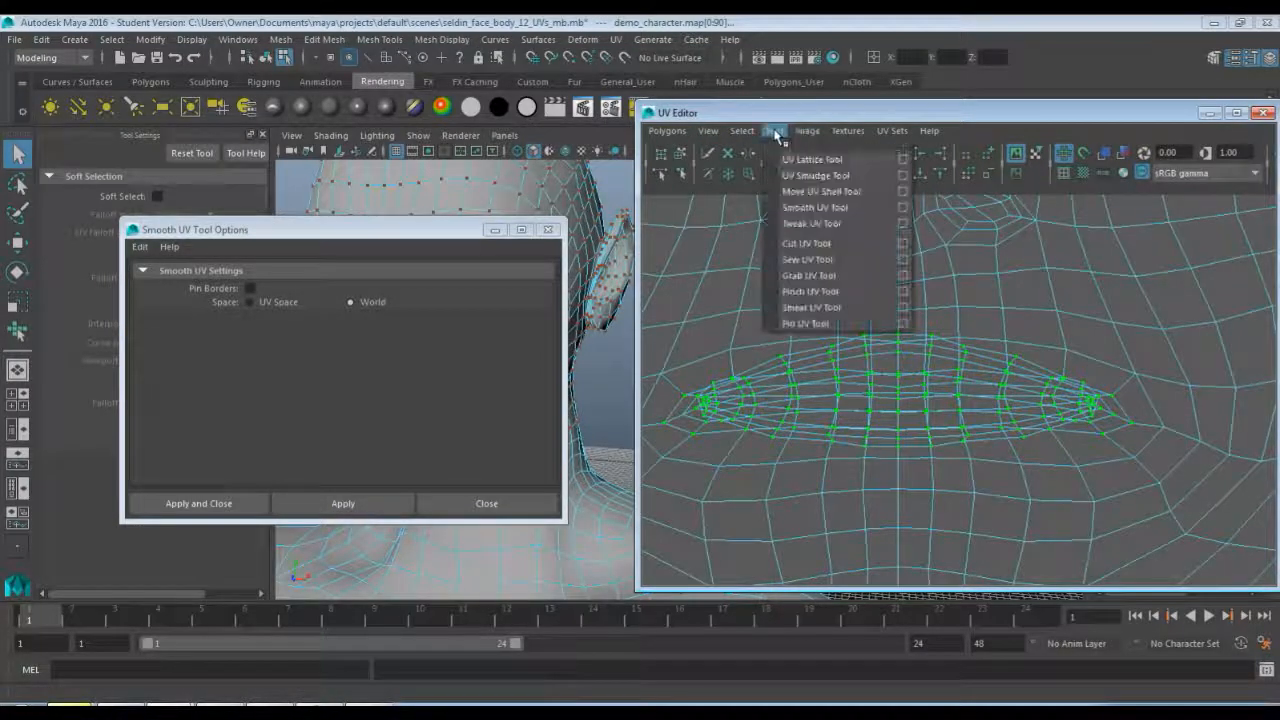
pyautogui.click(878, 208)
pyautogui.moveTo(676, 468); pyautogui.dragTo(810, 452)
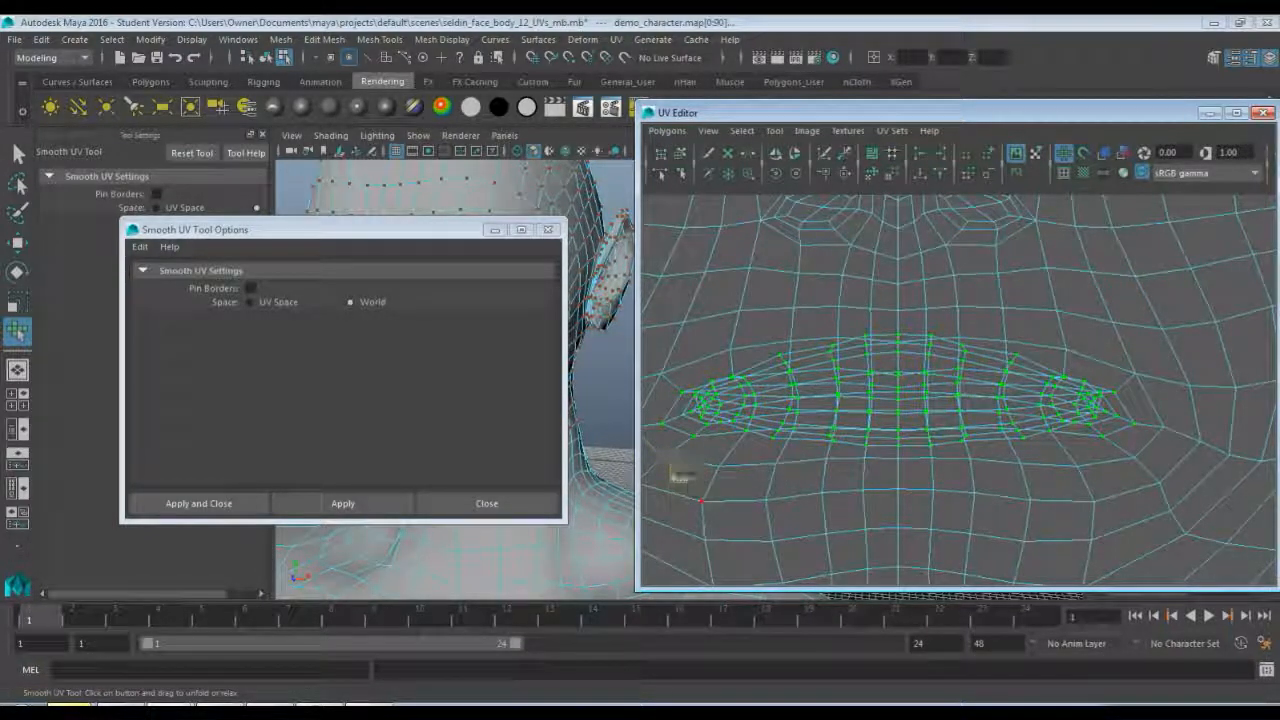
pyautogui.moveTo(684, 478); pyautogui.dragTo(724, 478)
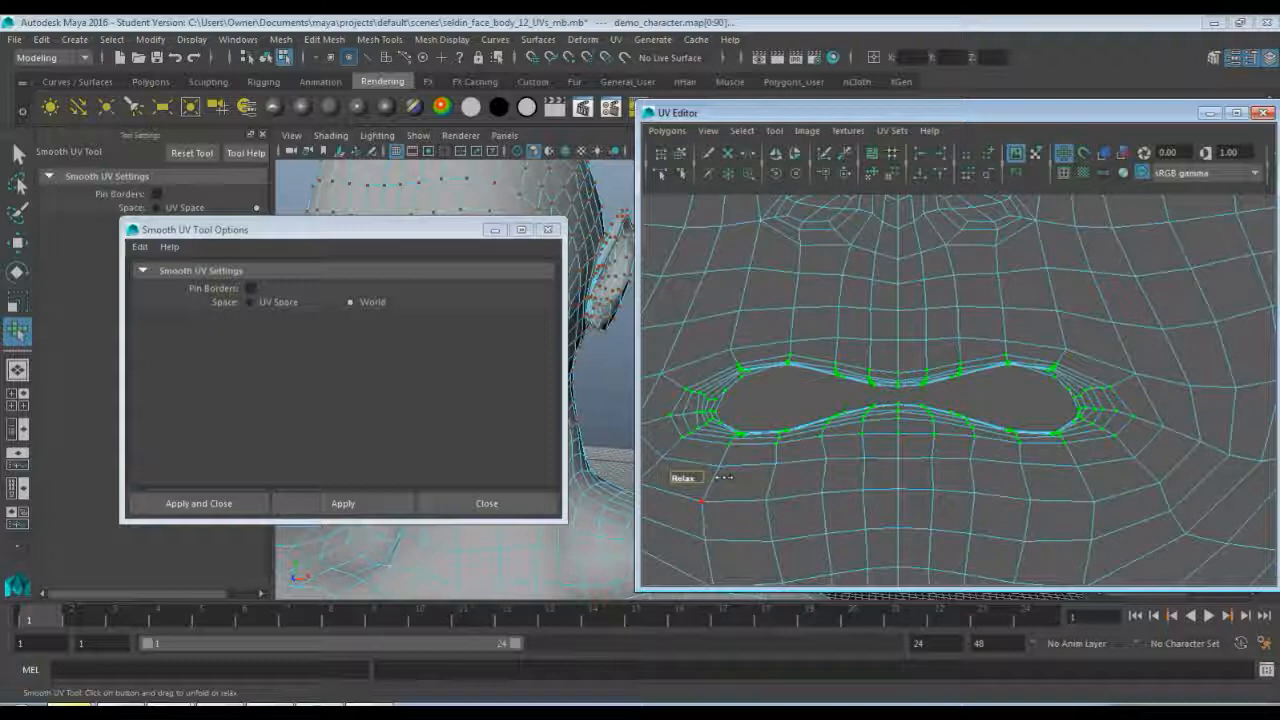
pyautogui.moveTo(726, 483); pyautogui.dragTo(728, 482)
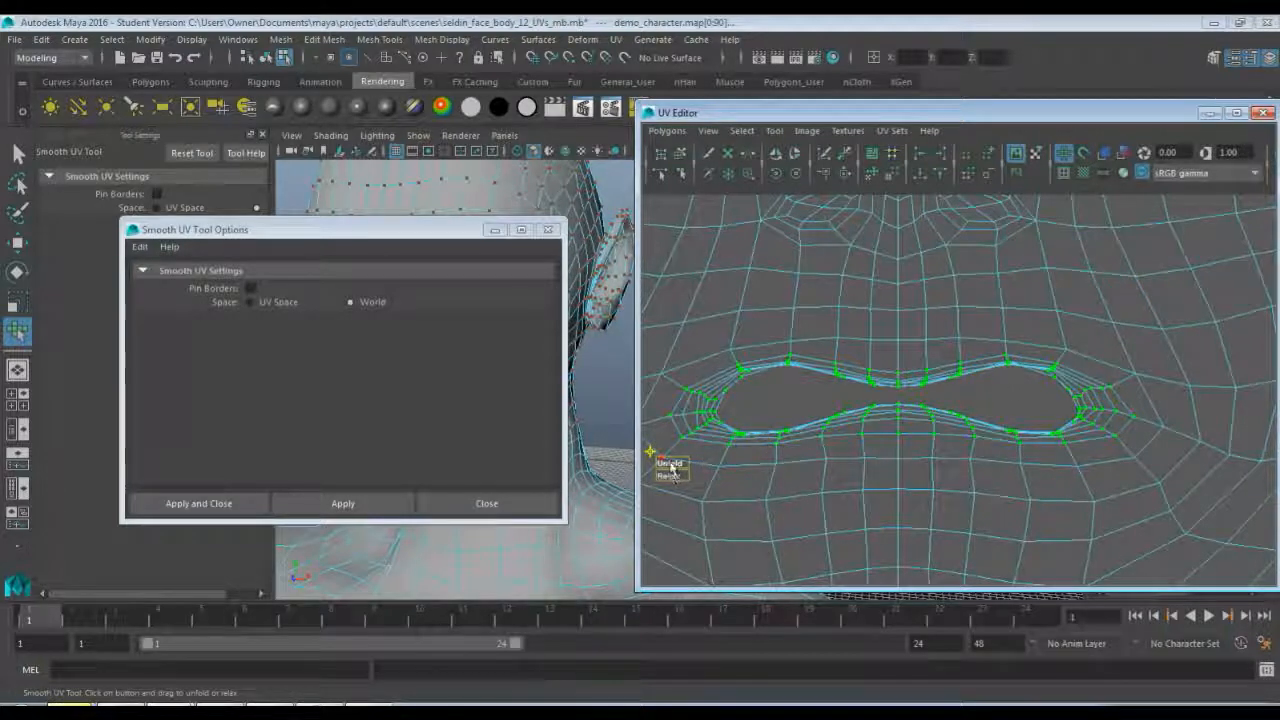
# - Alternate small amounts of unfolding and relaxing on the mouth UVs to space the crowded lip loops more evenly
pyautogui.moveTo(670, 463); pyautogui.dragTo(704, 476)
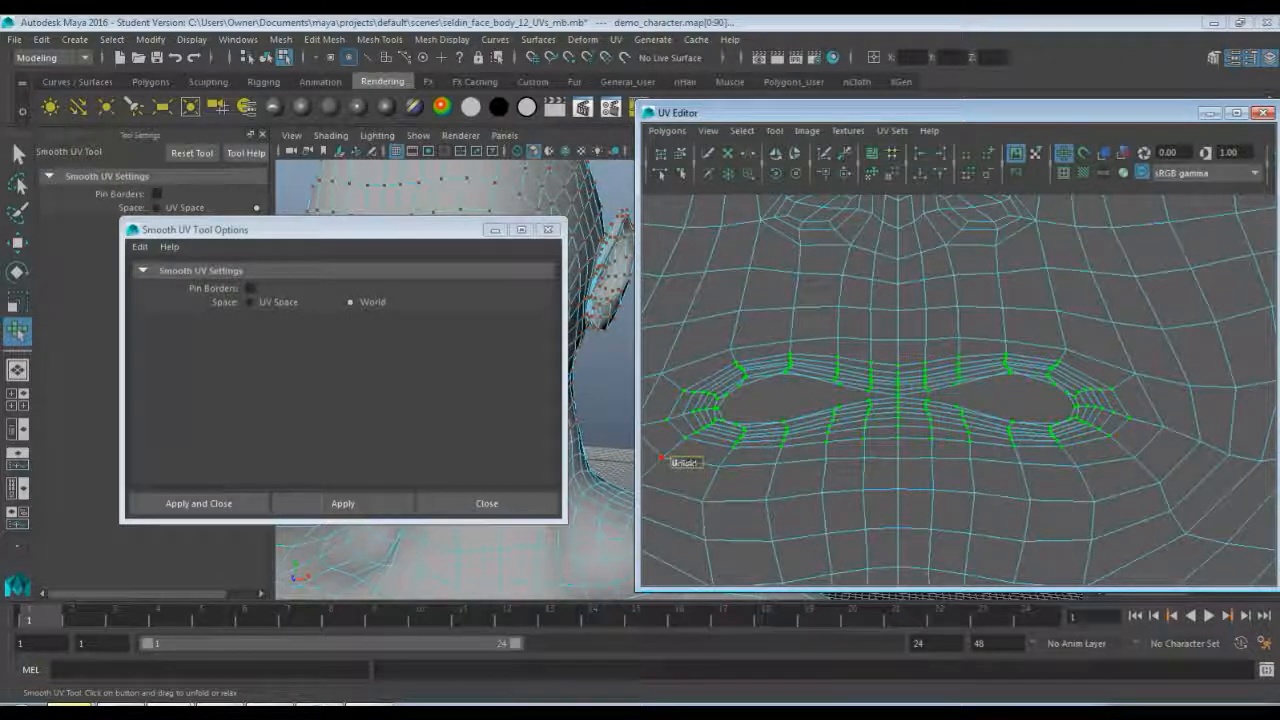
pyautogui.moveTo(686, 463); pyautogui.dragTo(698, 463)
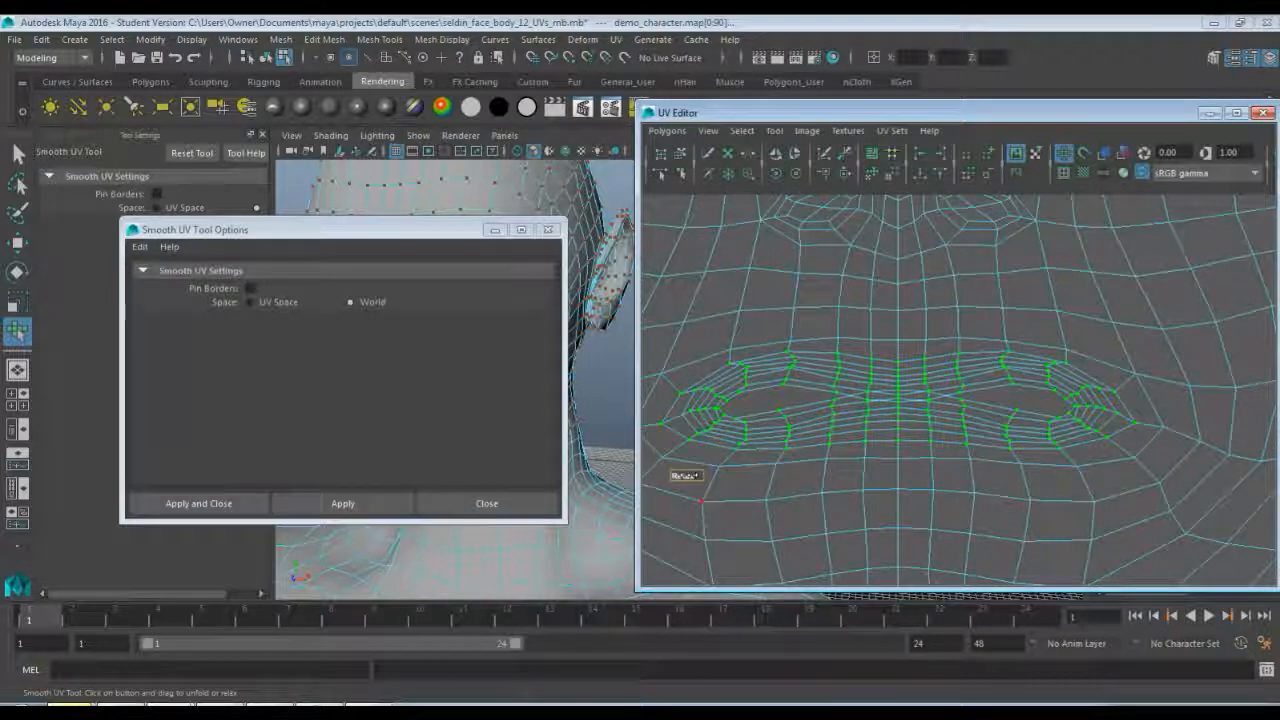
pyautogui.moveTo(686, 476)
pyautogui.mouseDown()
pyautogui.moveTo(707, 476)
pyautogui.moveTo(687, 462)
pyautogui.mouseUp()
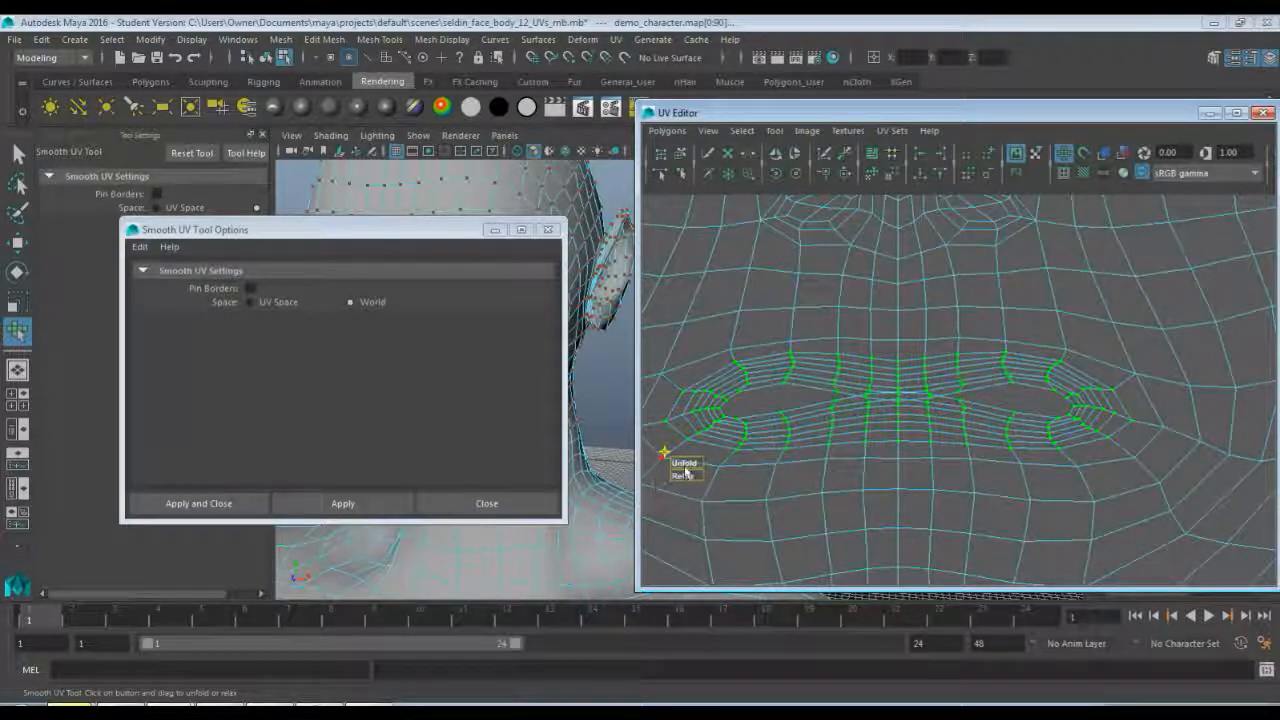
pyautogui.moveTo(684, 476)
pyautogui.mouseDown()
pyautogui.moveTo(740, 476)
pyautogui.moveTo(686, 476)
pyautogui.moveTo(720, 463)
pyautogui.moveTo(689, 477)
pyautogui.moveTo(707, 473)
pyautogui.mouseUp()
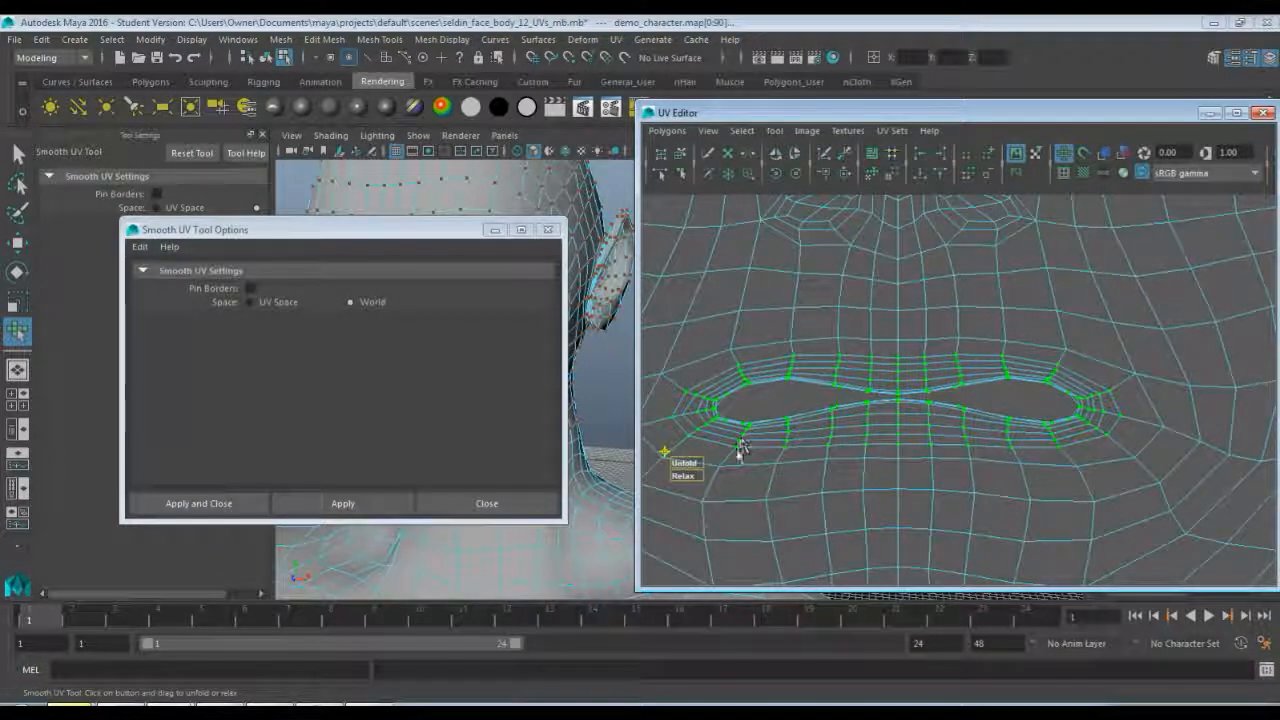
pyautogui.hotkey('ctrl', 'z')
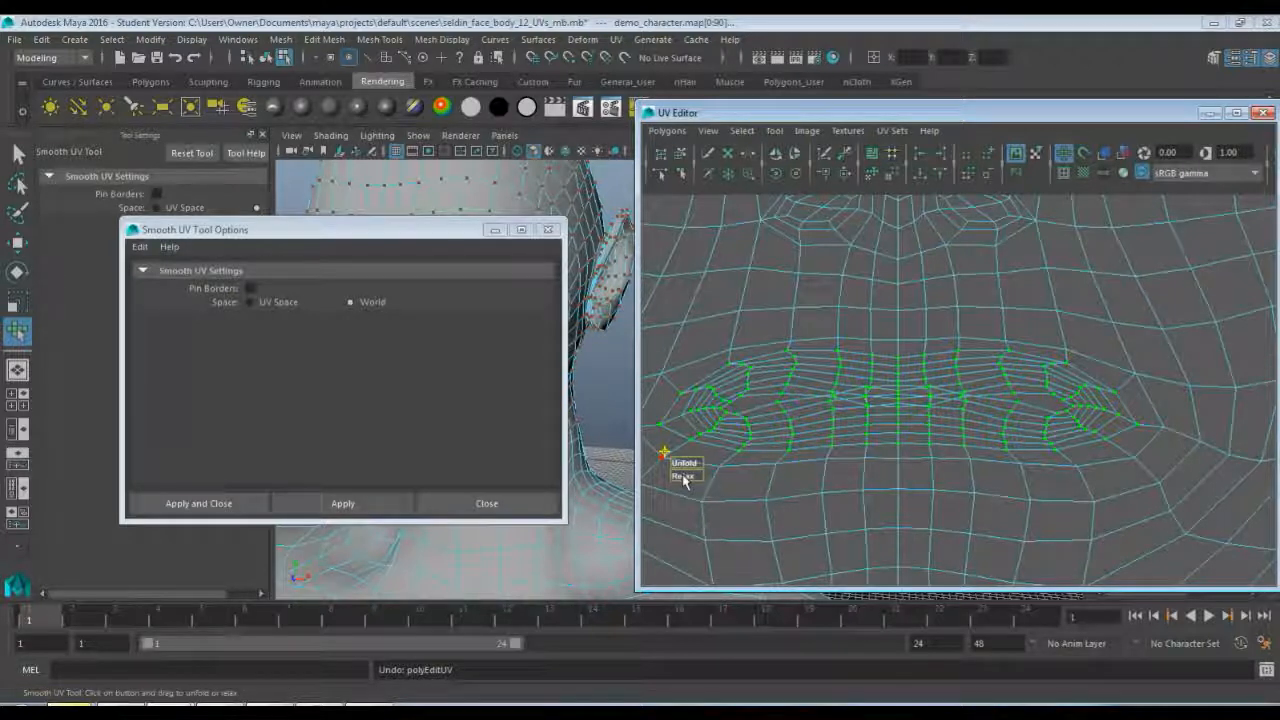
pyautogui.hotkey('ctrl', 'z')
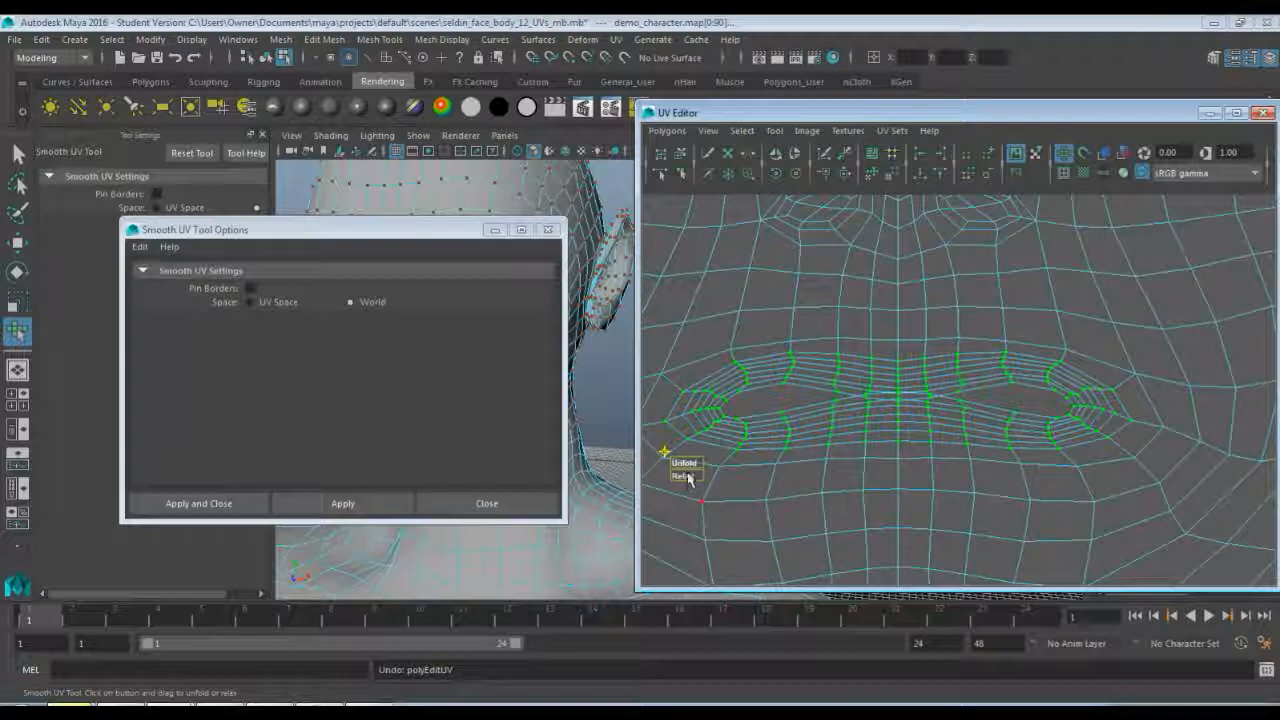
# - Unfold the mouth UVs slightly to give the inner lip loops more room, and clear the UV selection
pyautogui.moveTo(684, 464); pyautogui.dragTo(690, 463)
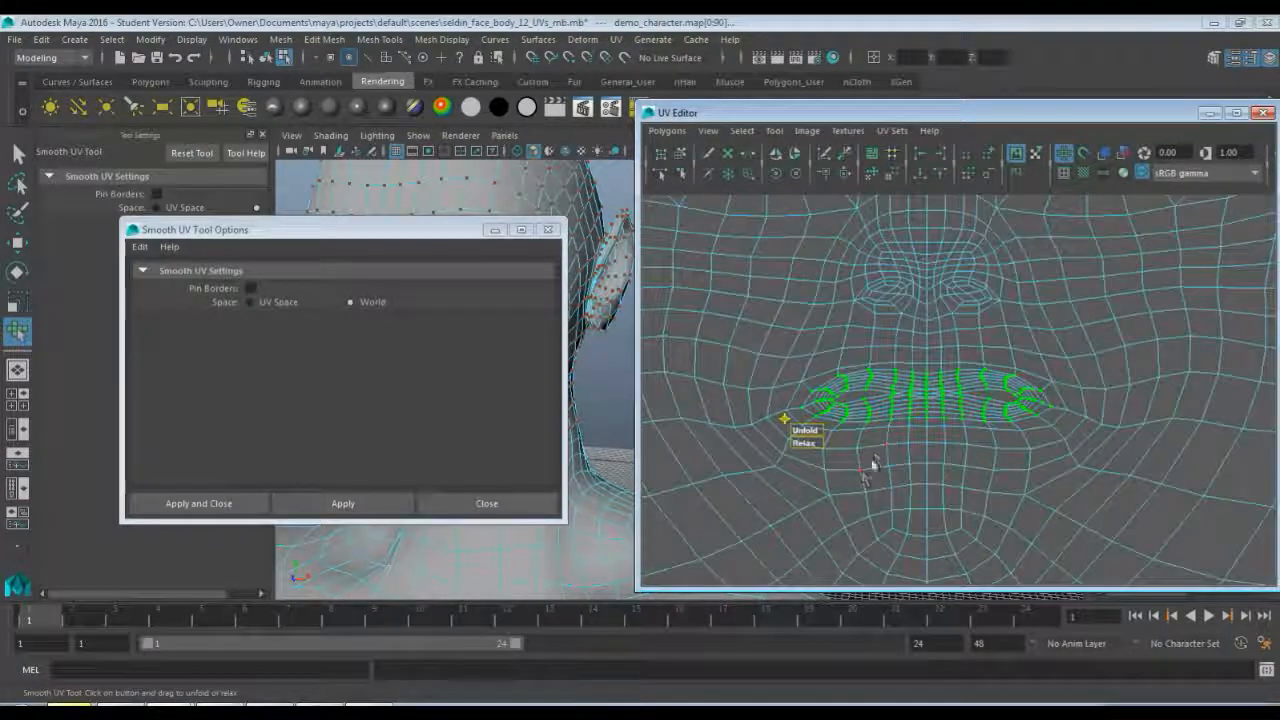
pyautogui.click(872, 463)
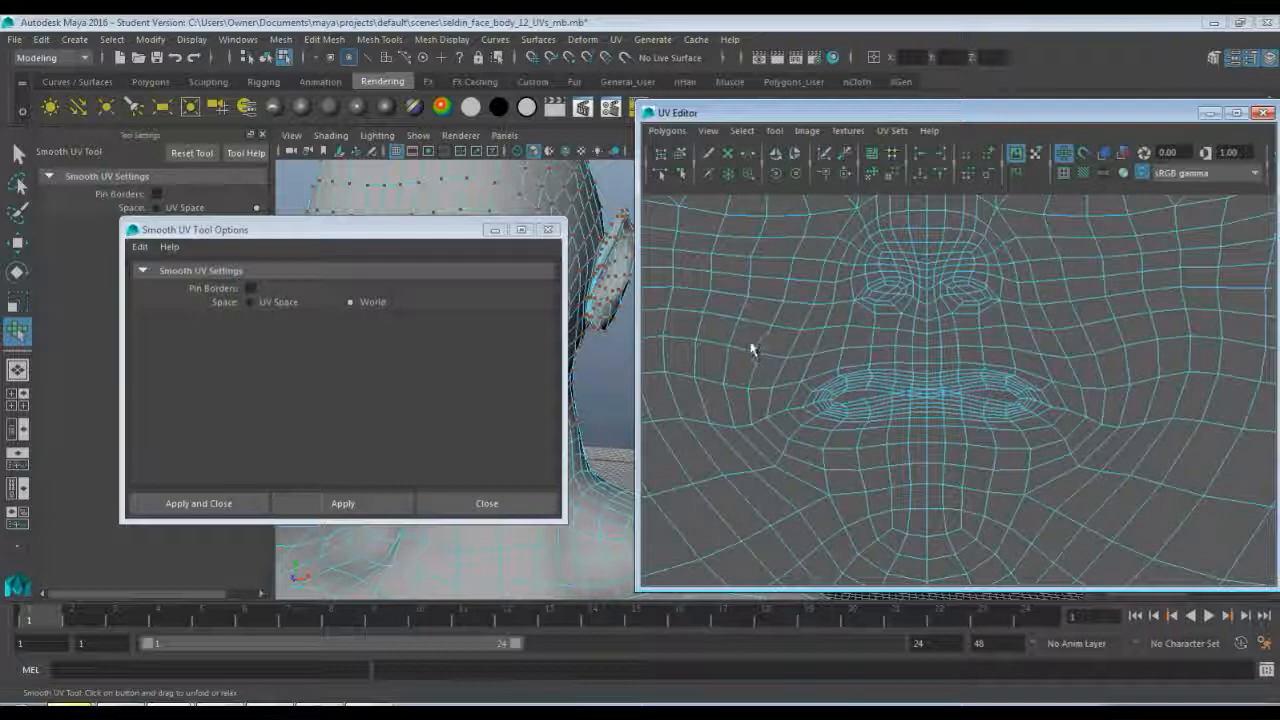
# - Select the band of UVs around the mouth and unfold and relax them with the Smooth UV tool
pyautogui.moveTo(752, 348); pyautogui.dragTo(1088, 462)
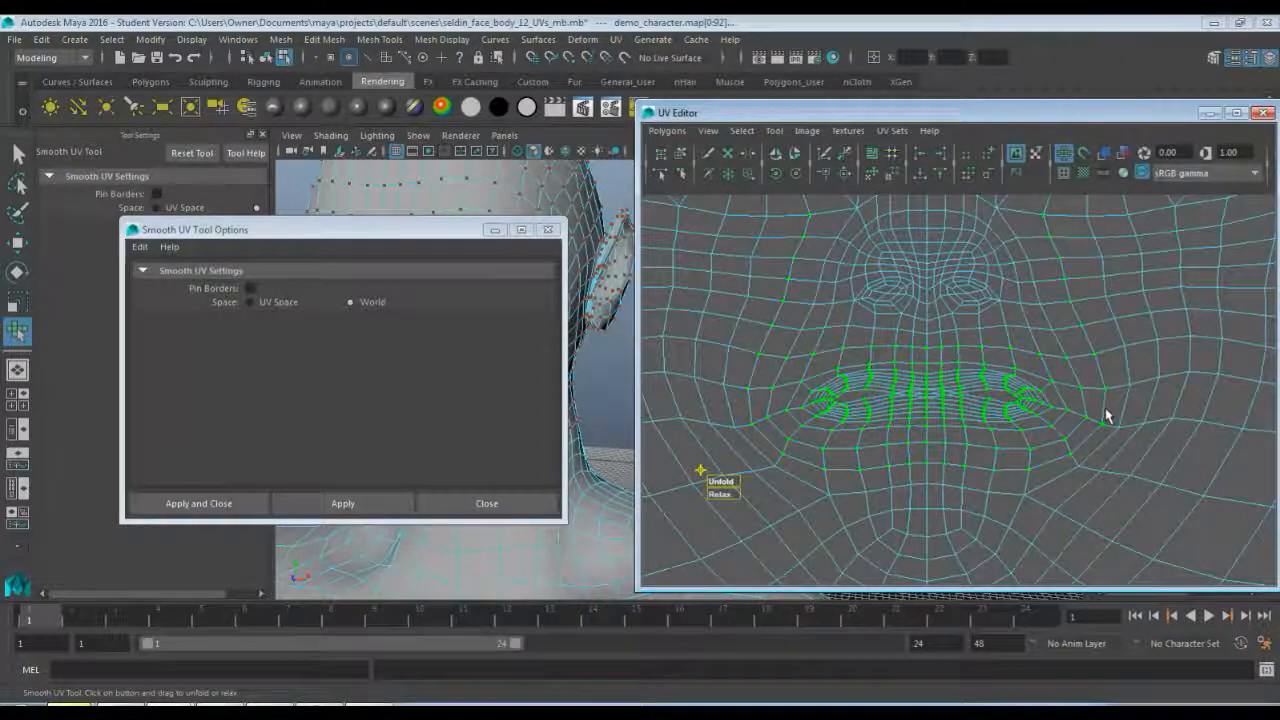
pyautogui.hotkey('ctrl', 'z')
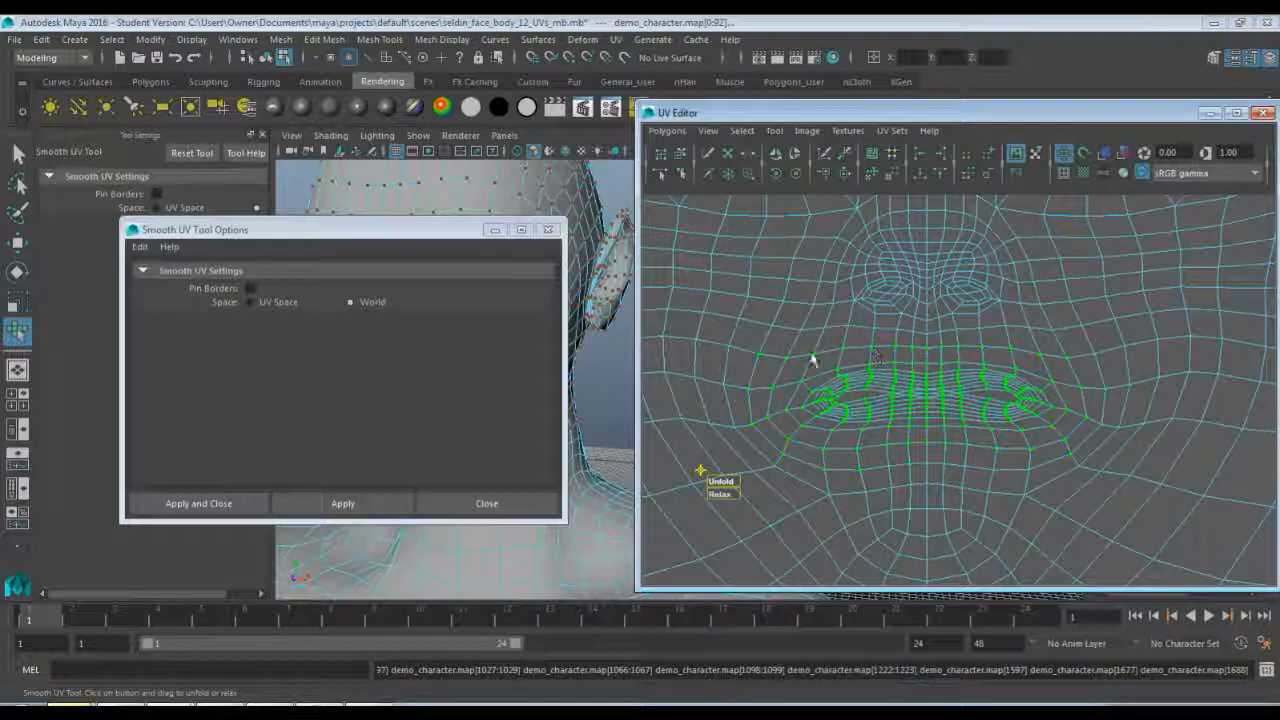
pyautogui.keyDown('shift'); pyautogui.click(887, 467); pyautogui.keyUp('shift')
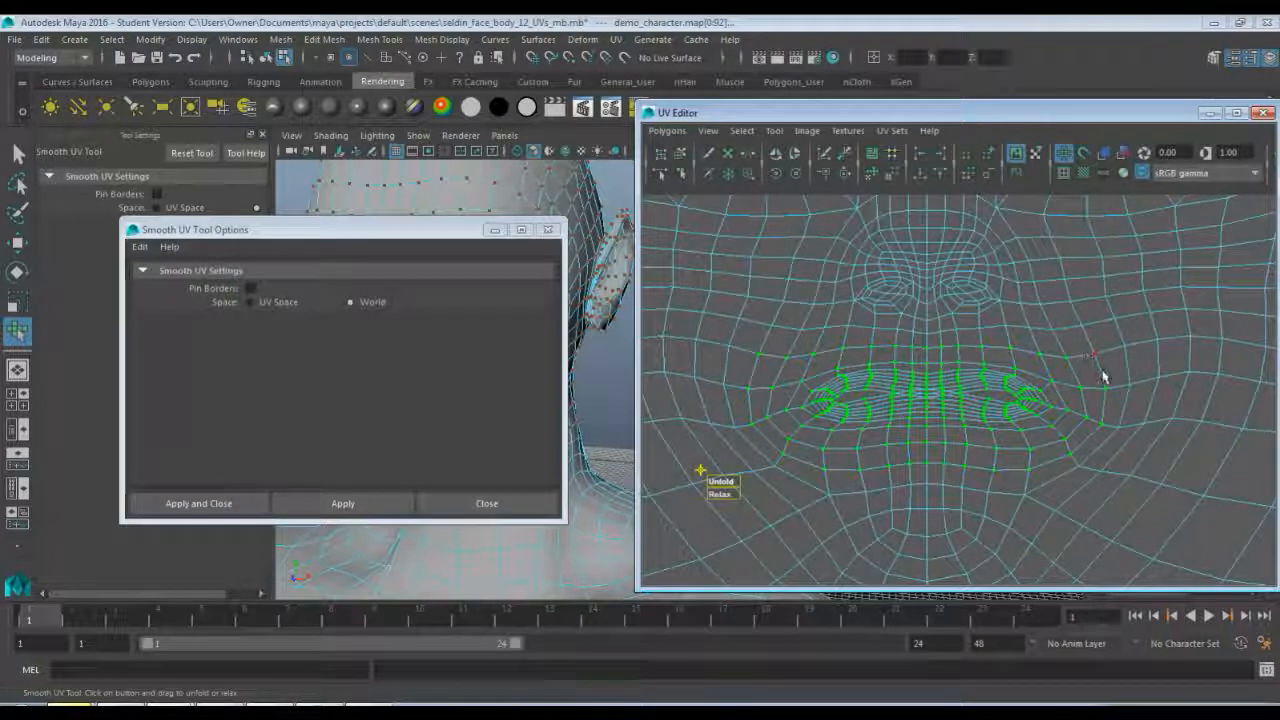
pyautogui.moveTo(728, 483)
pyautogui.mouseDown()
pyautogui.moveTo(748, 477)
pyautogui.moveTo(721, 492)
pyautogui.moveTo(744, 491)
pyautogui.mouseUp()
pyautogui.scroll(1, 829, 449)
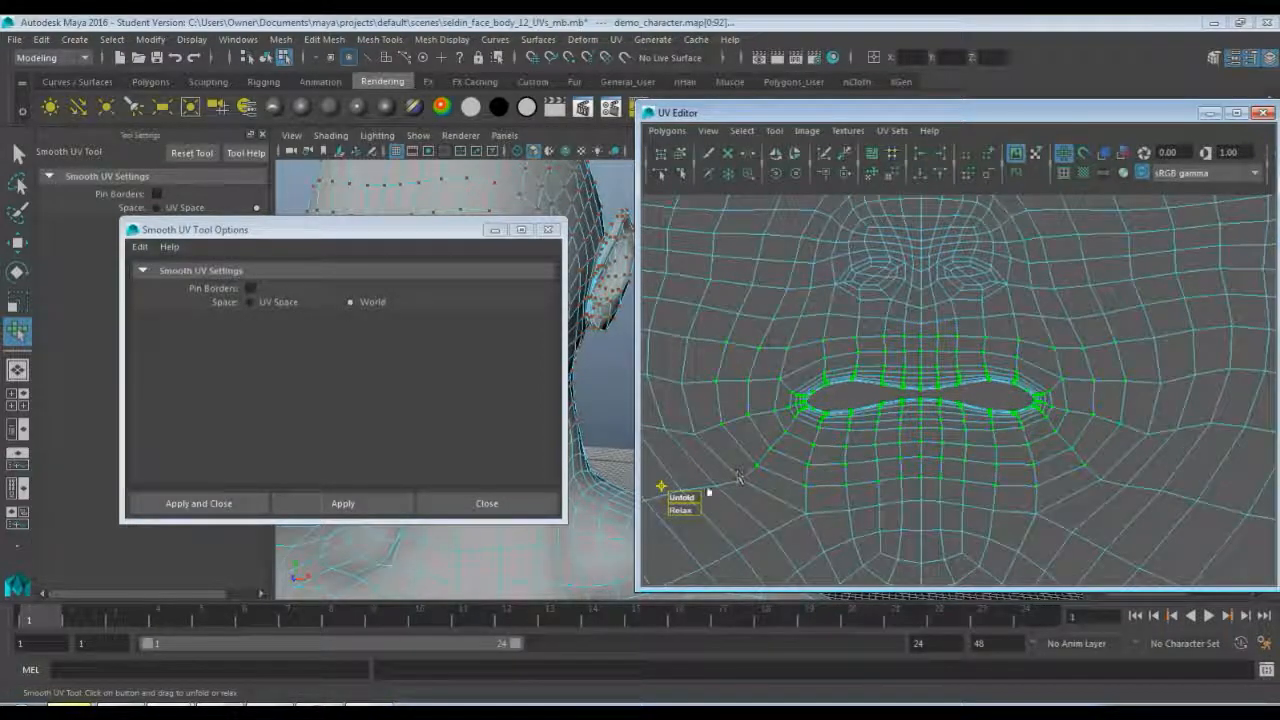
pyautogui.moveTo(682, 494); pyautogui.dragTo(720, 494)
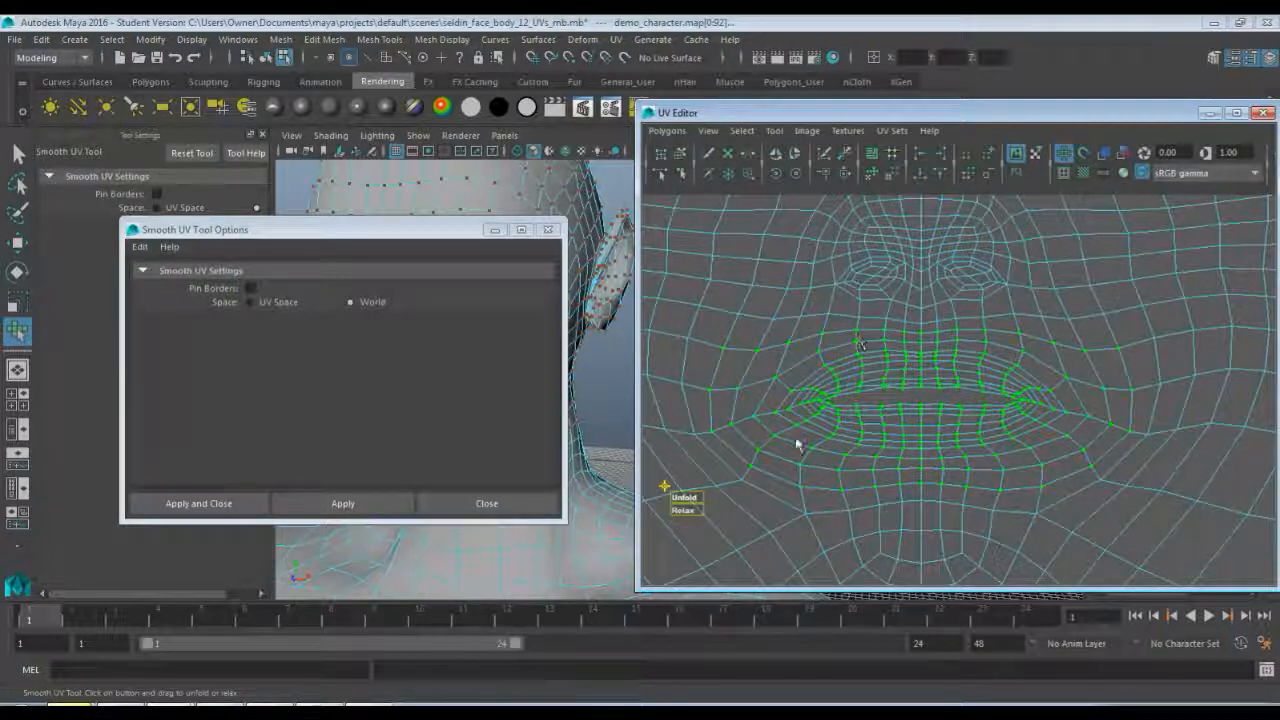
# - Select the UV loop bordering the mouth opening and smooth it with the Smooth UV tool
pyautogui.scroll(5, 975, 462)
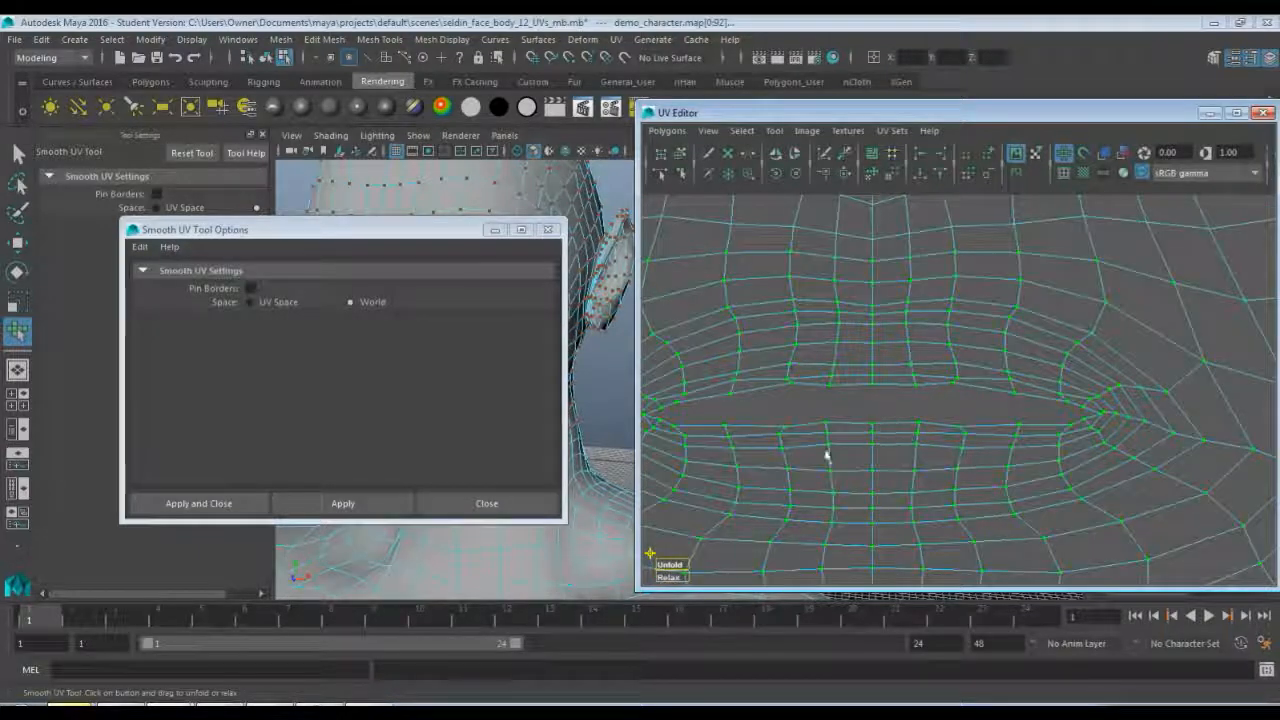
pyautogui.scroll(3, 846, 480)
pyautogui.keyDown('alt'); pyautogui.moveTo(980, 369); pyautogui.dragTo(1100, 367, button='middle'); pyautogui.keyUp('alt')
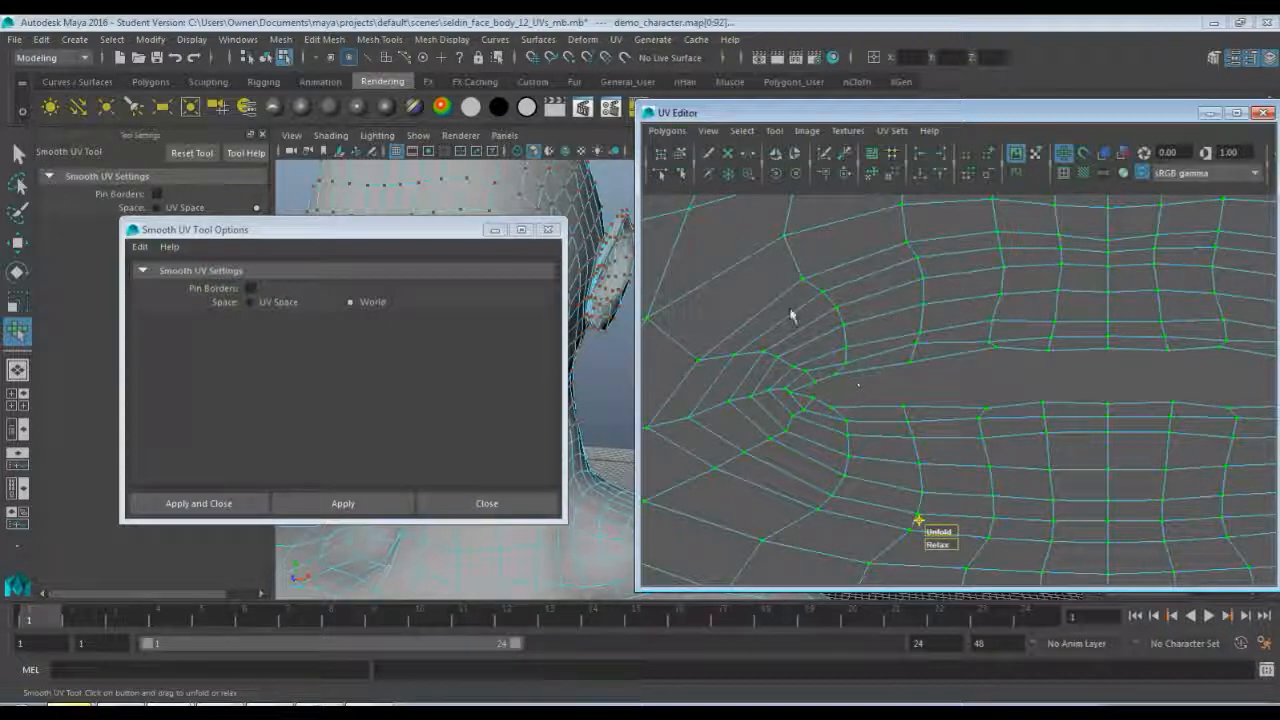
pyautogui.click(993, 352)
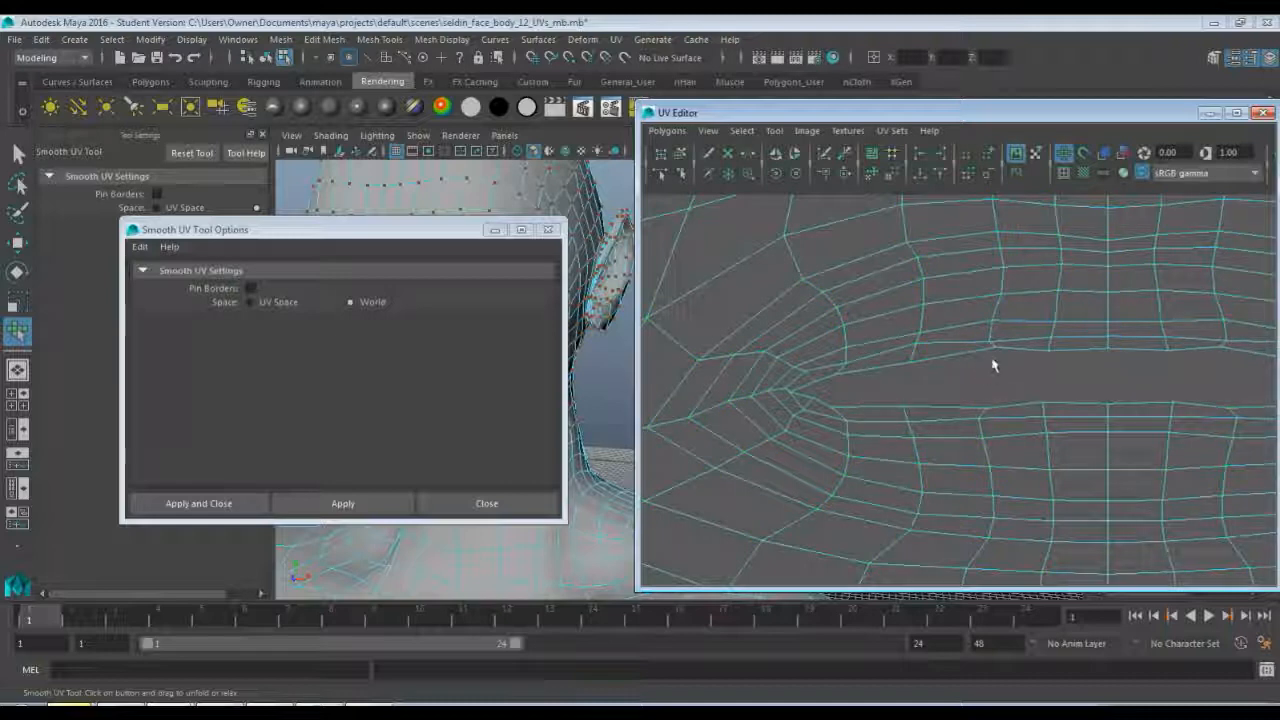
pyautogui.click(838, 377)
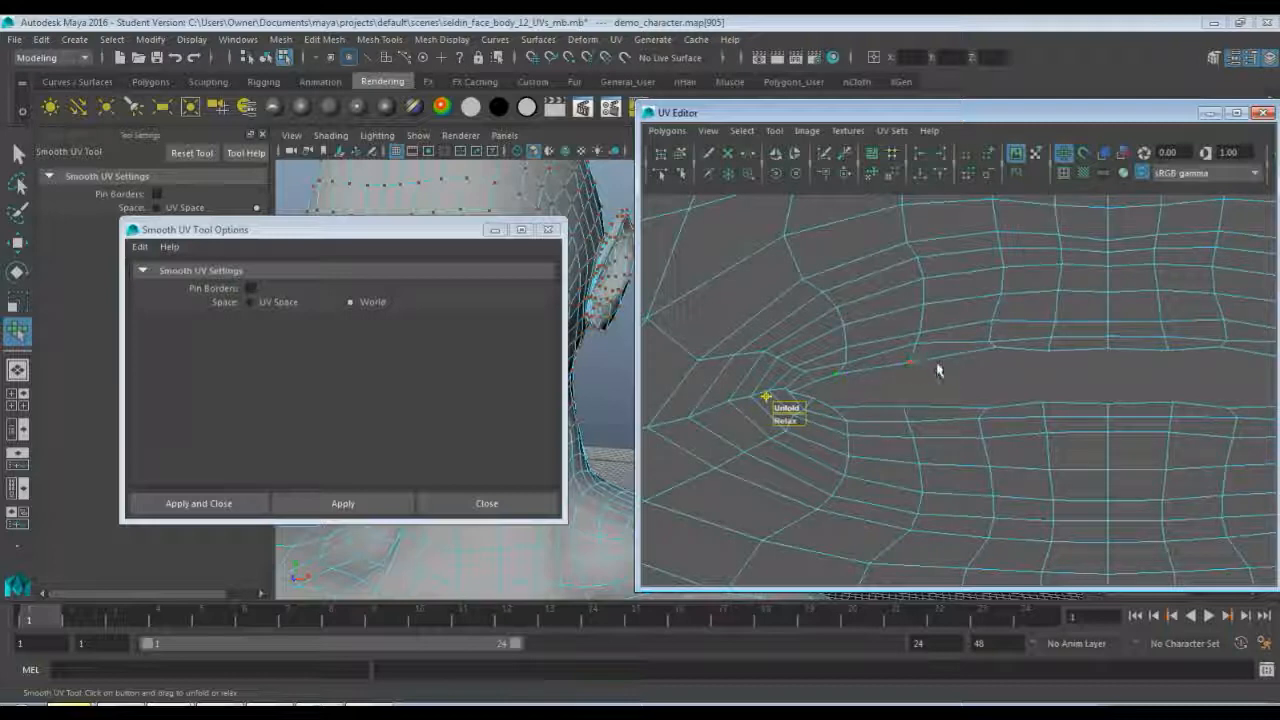
pyautogui.press('q')
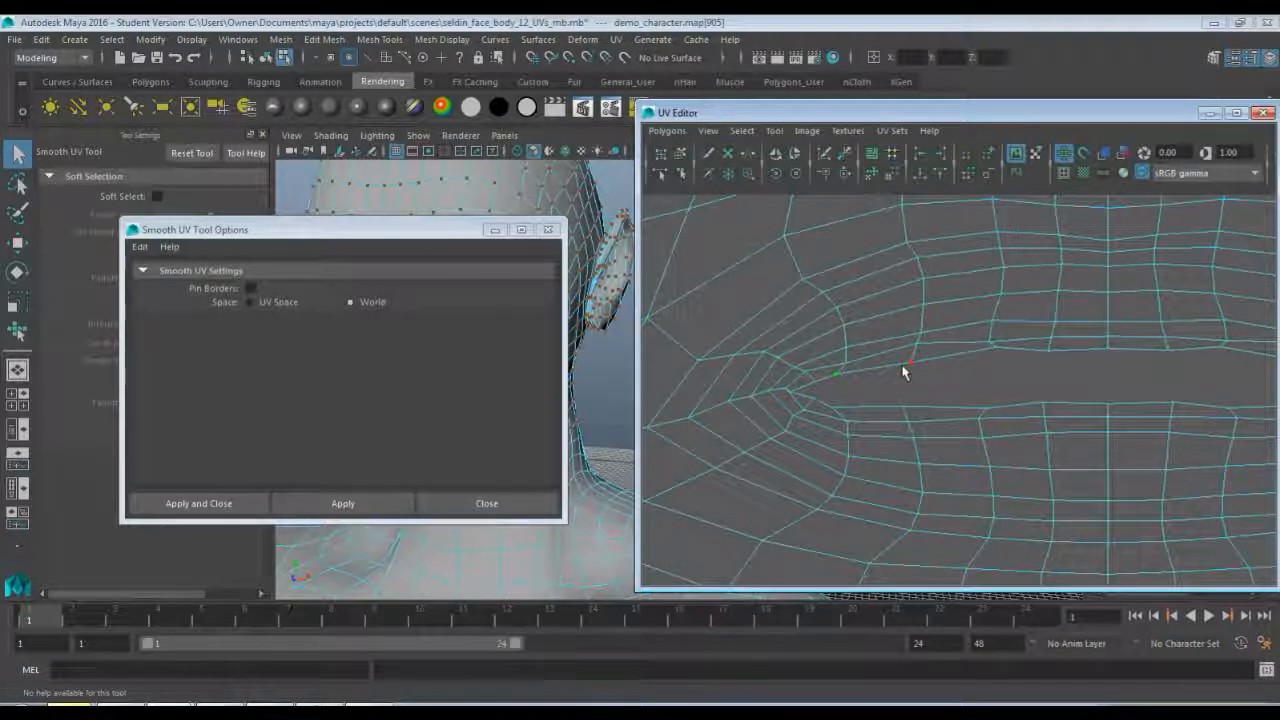
pyautogui.doubleClick(905, 366)
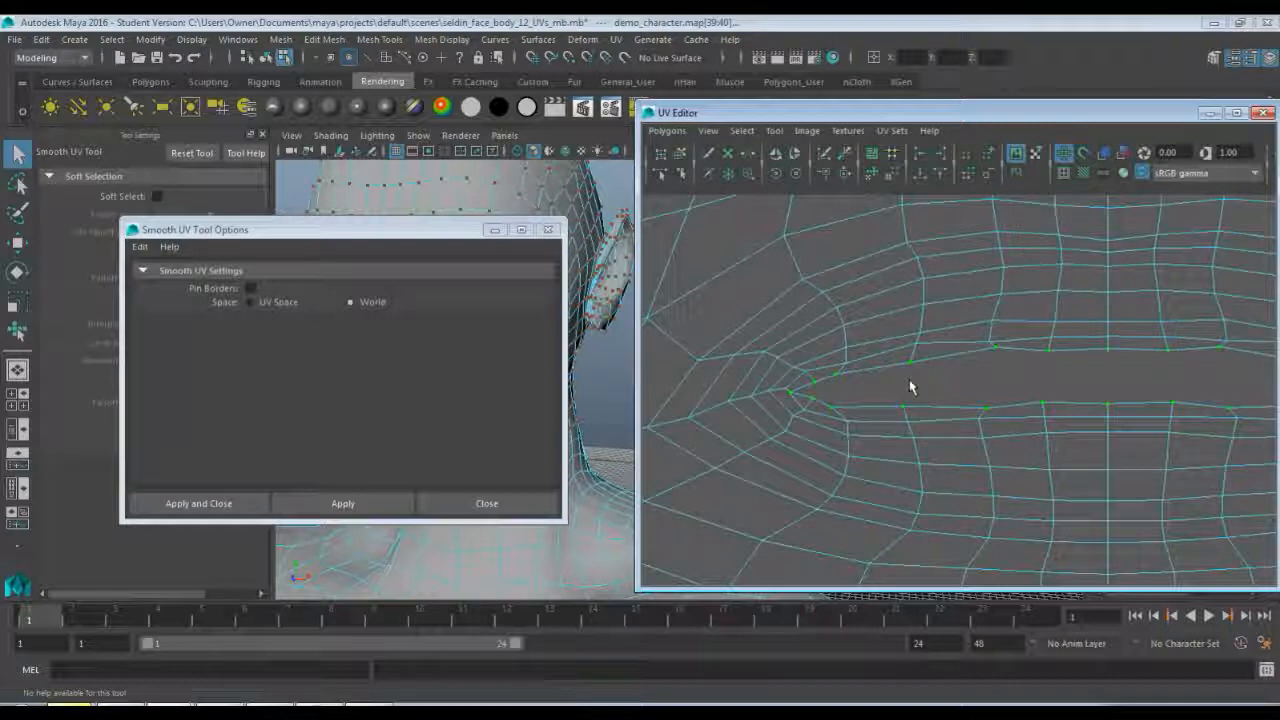
pyautogui.press('y')
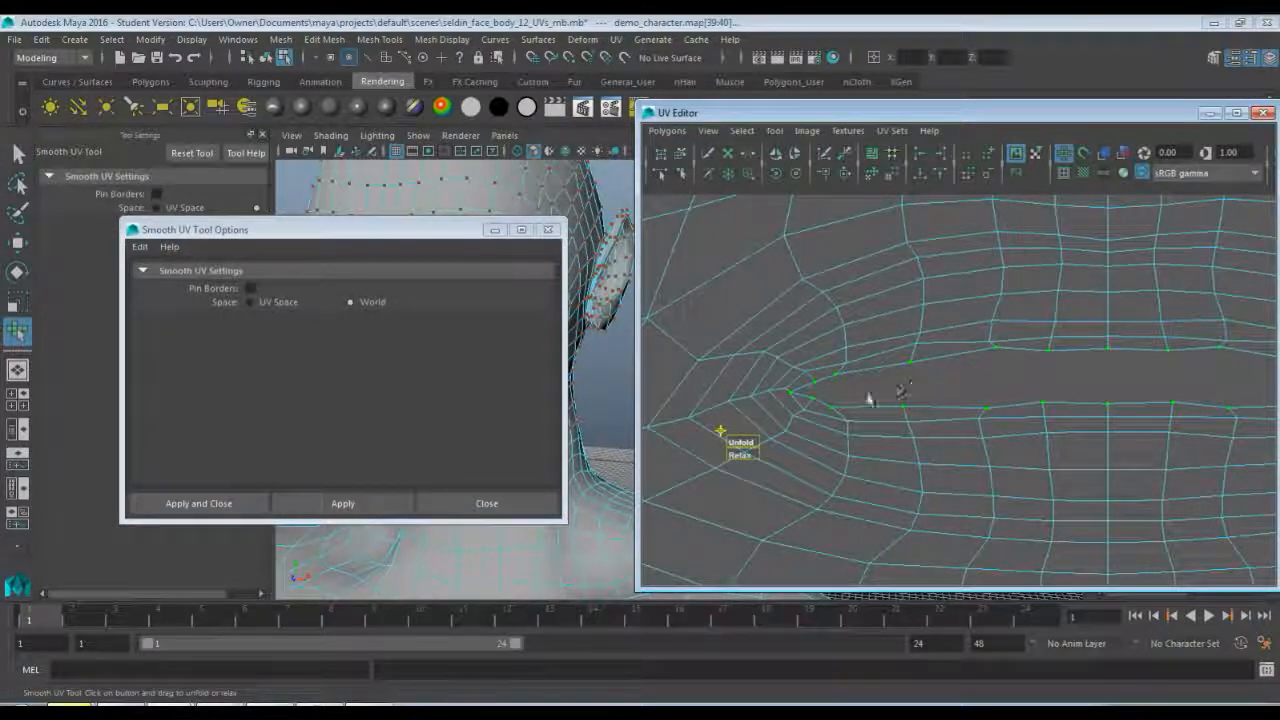
pyautogui.moveTo(741, 442); pyautogui.dragTo(764, 455)
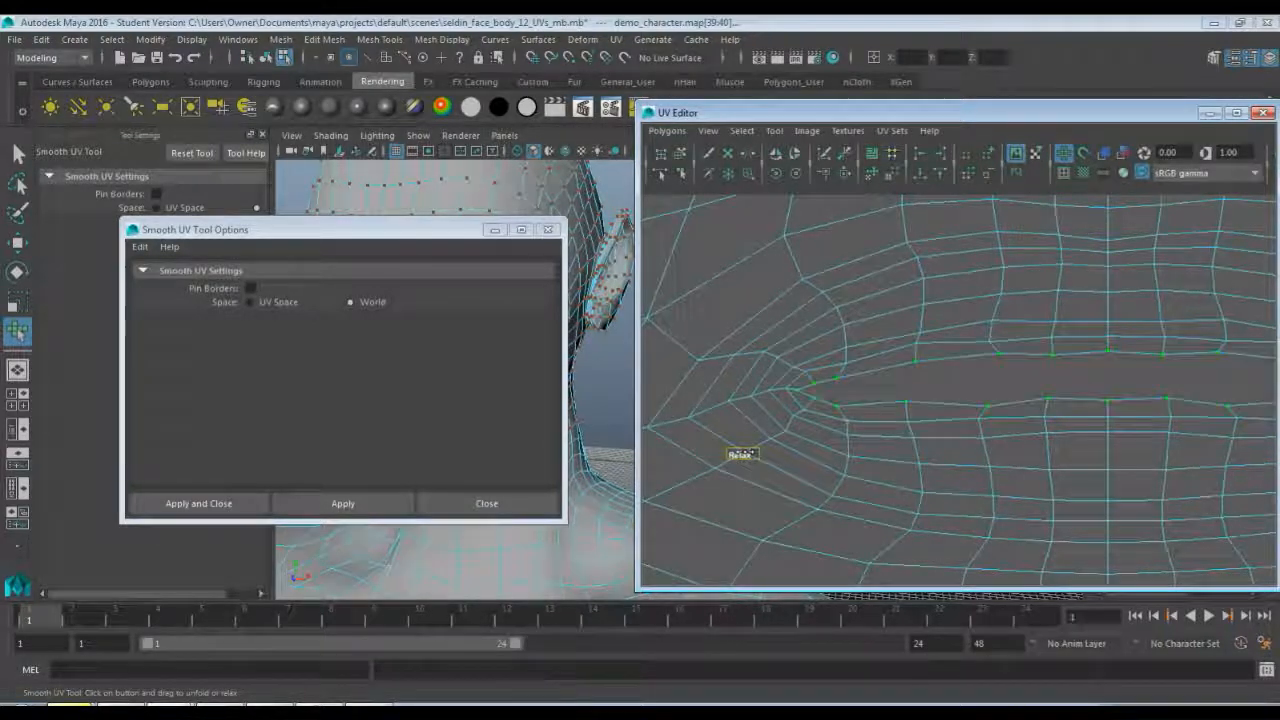
# - Select the next UV loop outward from the mouth opening, smooth it, and clear the selection
pyautogui.keyDown('alt'); pyautogui.moveTo(1039, 427); pyautogui.dragTo(1020, 409, button='middle'); pyautogui.keyUp('alt')
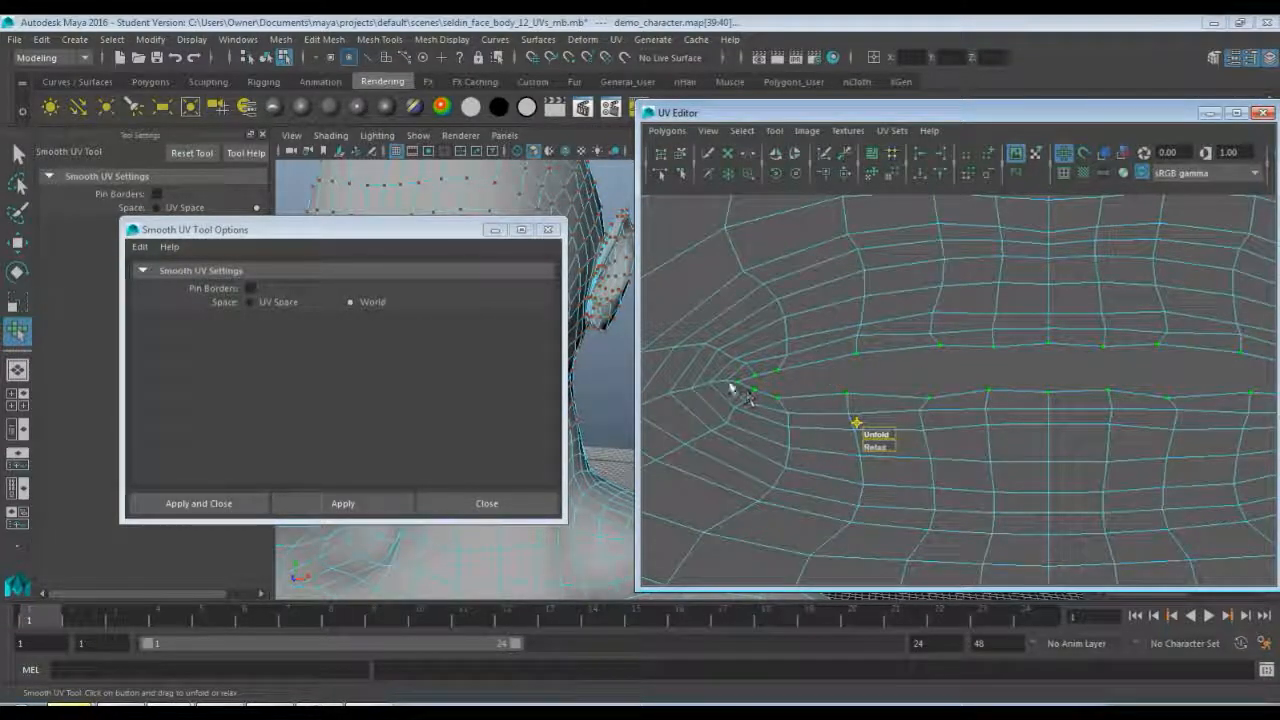
pyautogui.moveTo(705, 368); pyautogui.dragTo(735, 407)
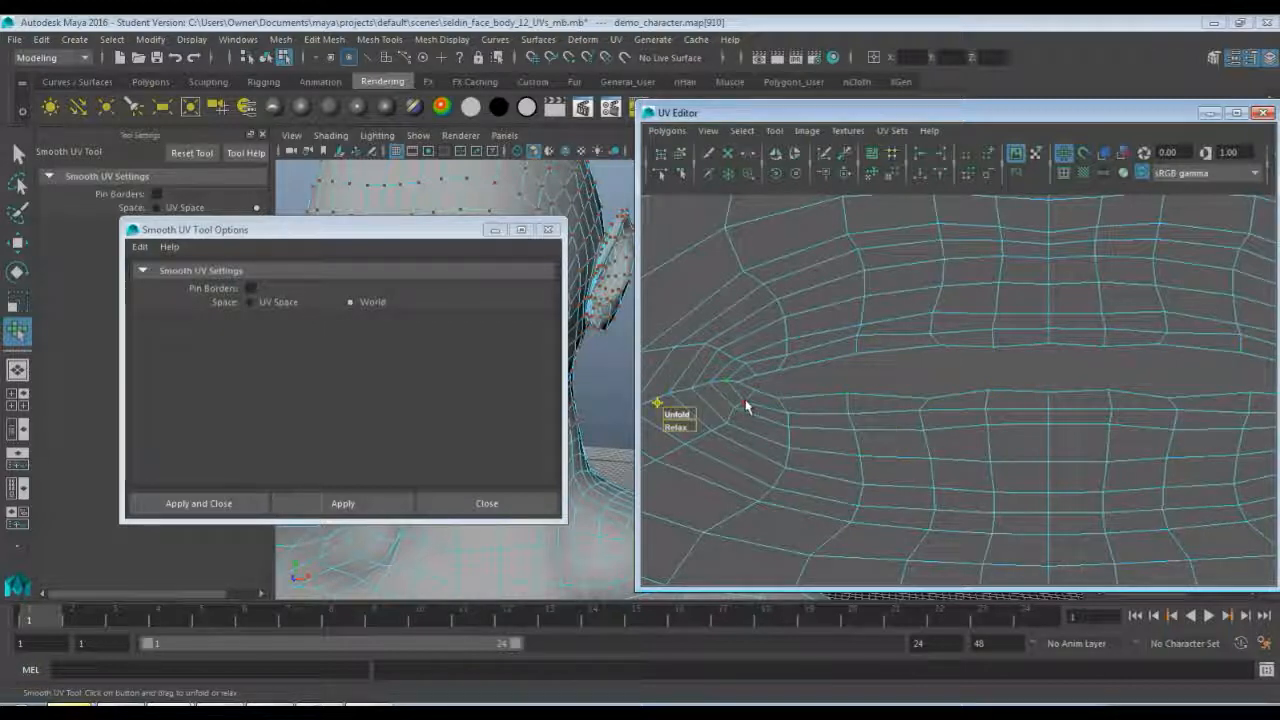
pyautogui.hotkey('ctrl', 'z')
pyautogui.hotkey('ctrl', 'z')
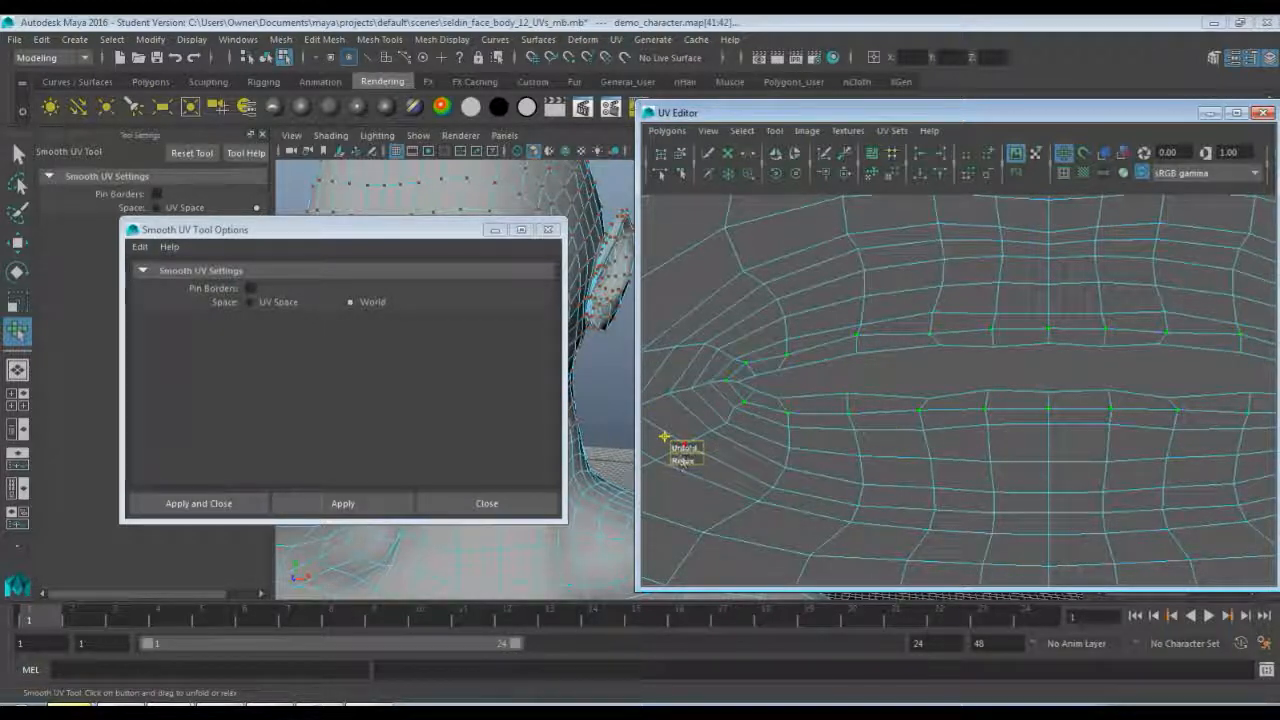
pyautogui.moveTo(682, 448)
pyautogui.mouseDown()
pyautogui.moveTo(697, 452)
pyautogui.moveTo(688, 457)
pyautogui.mouseUp()
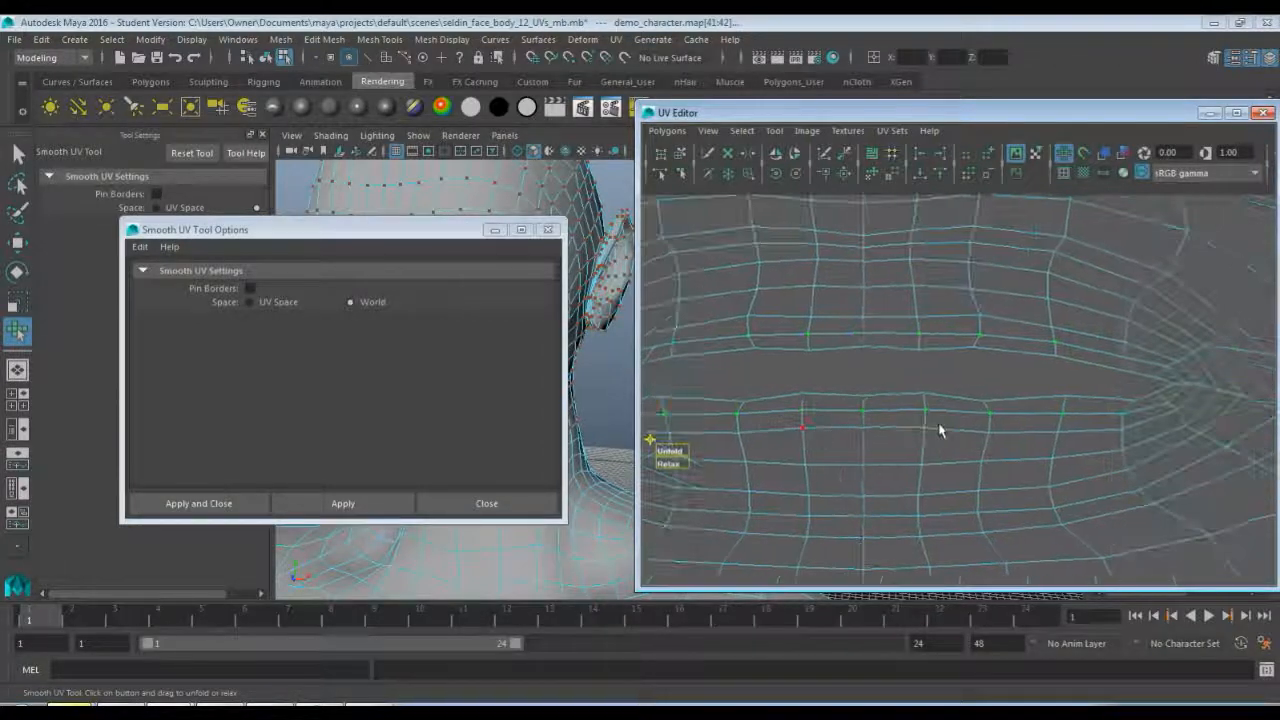
pyautogui.keyDown('alt'); pyautogui.moveTo(940, 431); pyautogui.dragTo(1176, 383, button='middle'); pyautogui.keyUp('alt')
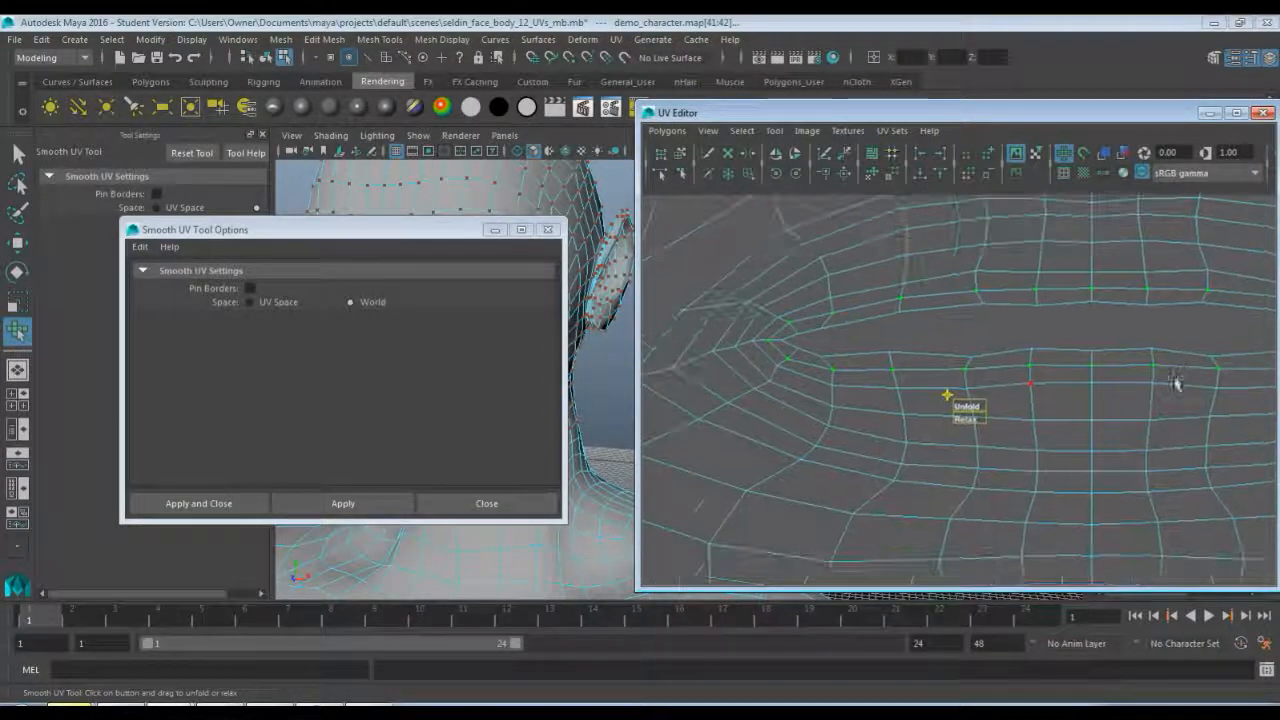
pyautogui.click(1017, 337)
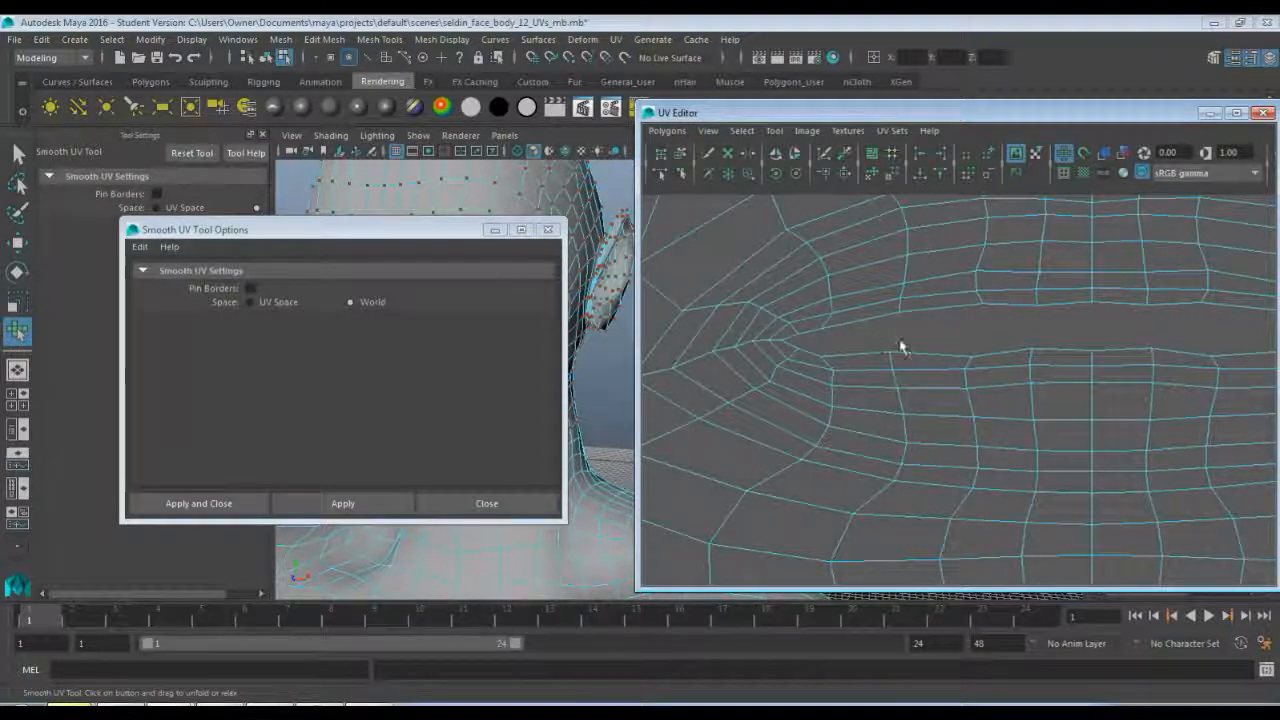
# - Select the entire back-of-head UV shell beside the face shell
pyautogui.scroll(-5, 1032, 342)
pyautogui.scroll(-6, 1030, 343)
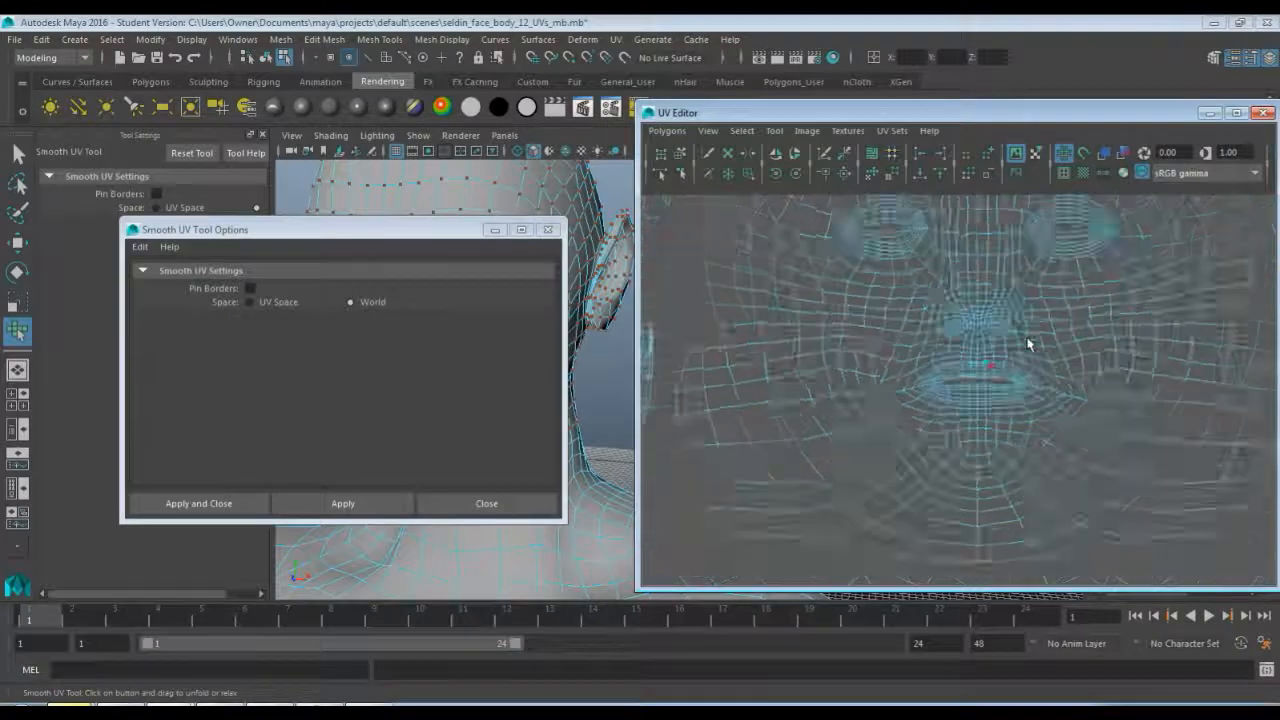
pyautogui.scroll(6, 1015, 355)
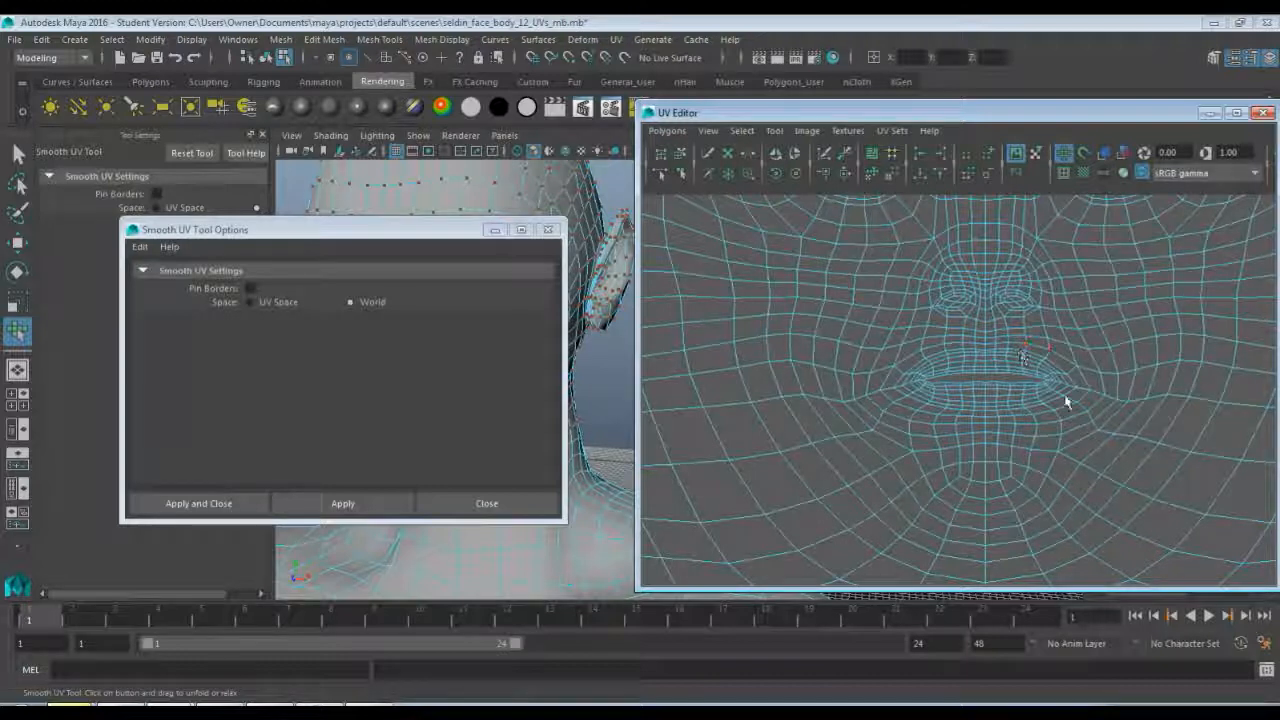
pyautogui.scroll(-2, 987, 411)
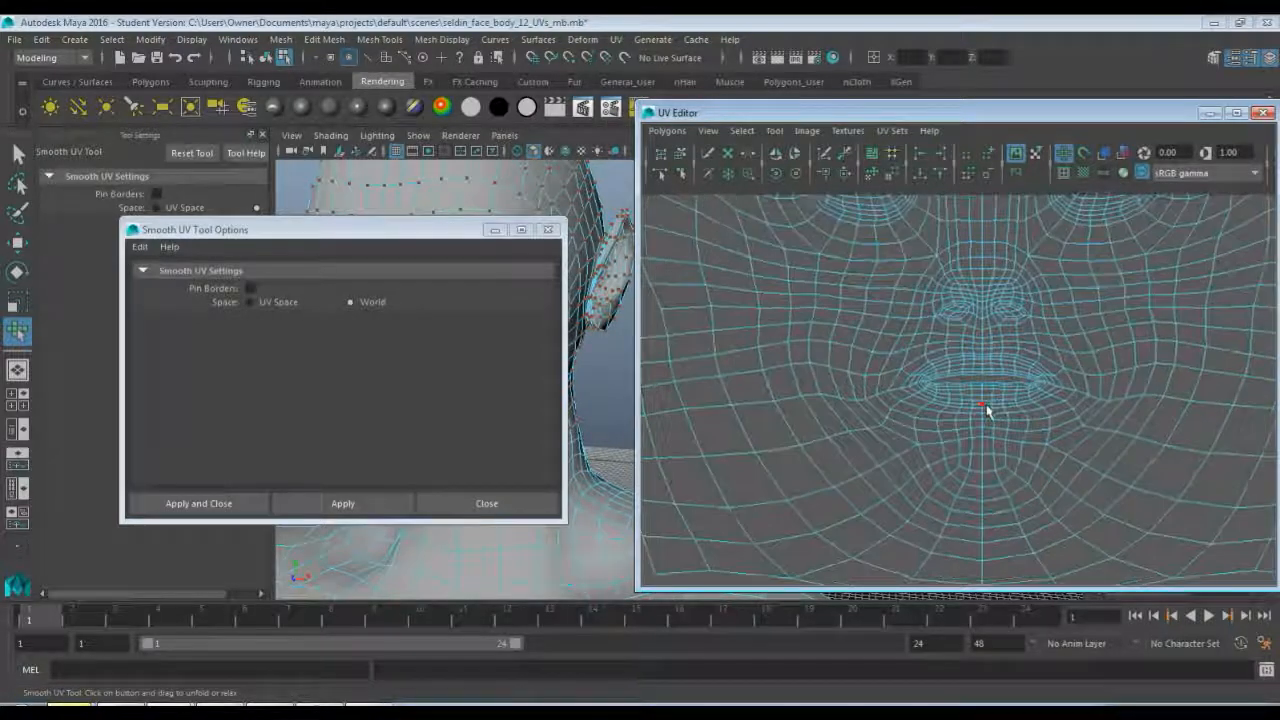
pyautogui.scroll(-10, 987, 411)
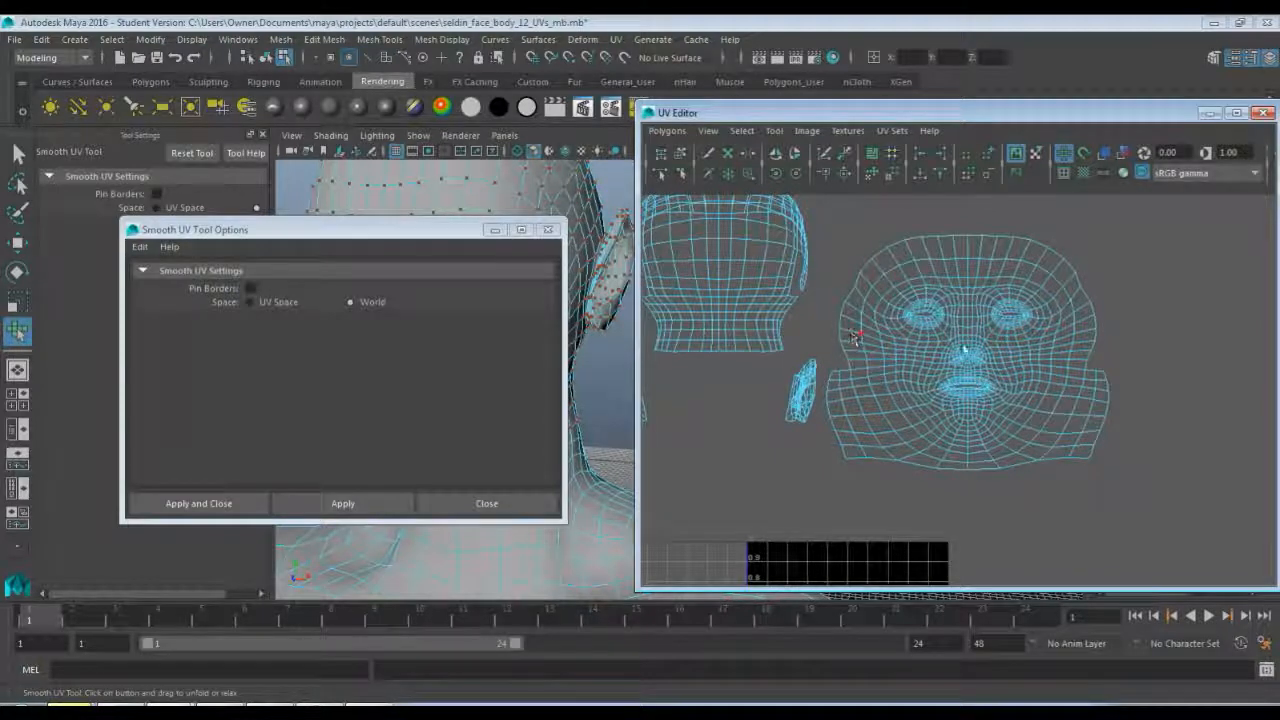
pyautogui.keyDown('alt'); pyautogui.moveTo(817, 310); pyautogui.dragTo(946, 365, button='middle'); pyautogui.keyUp('alt')
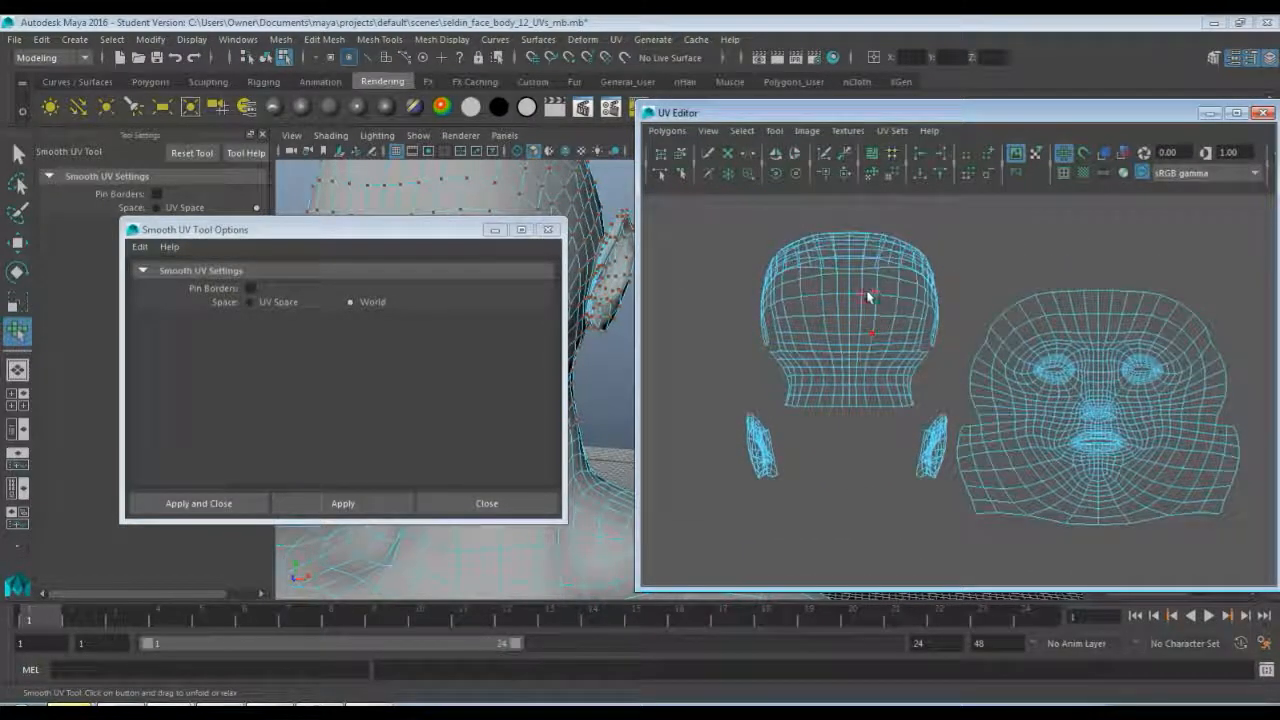
pyautogui.click(402, 705)
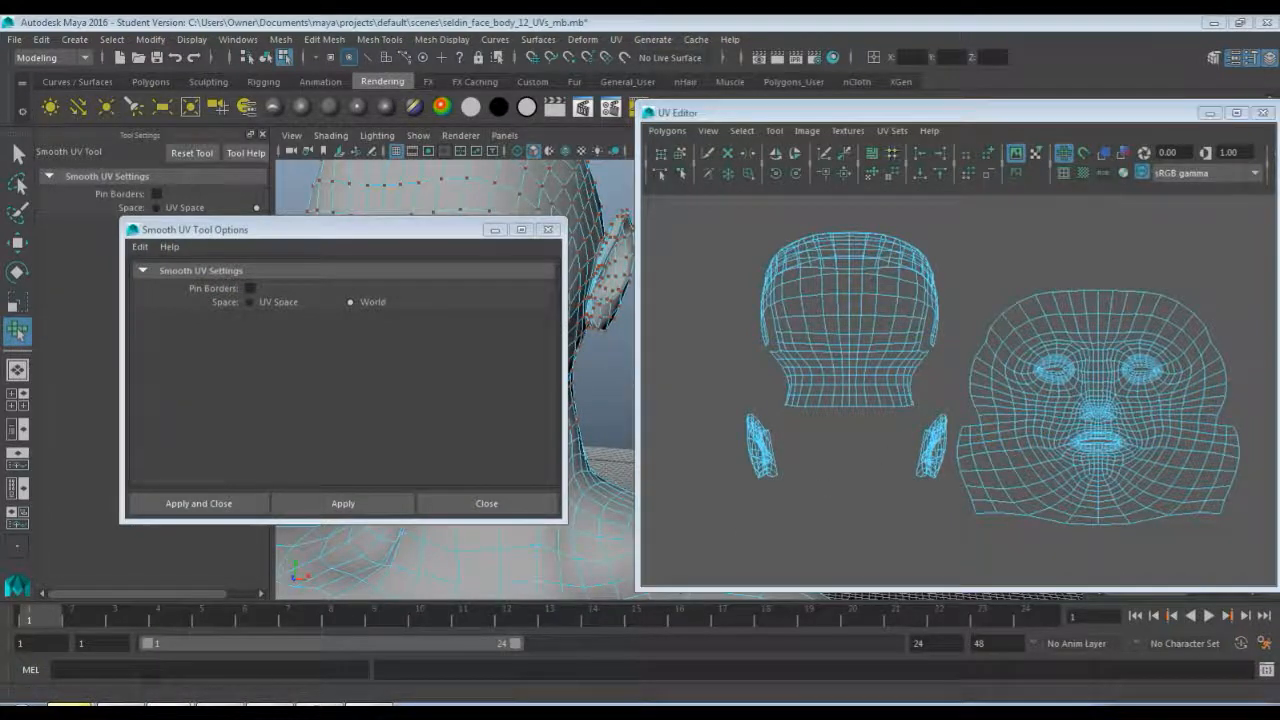
pyautogui.click(731, 460)
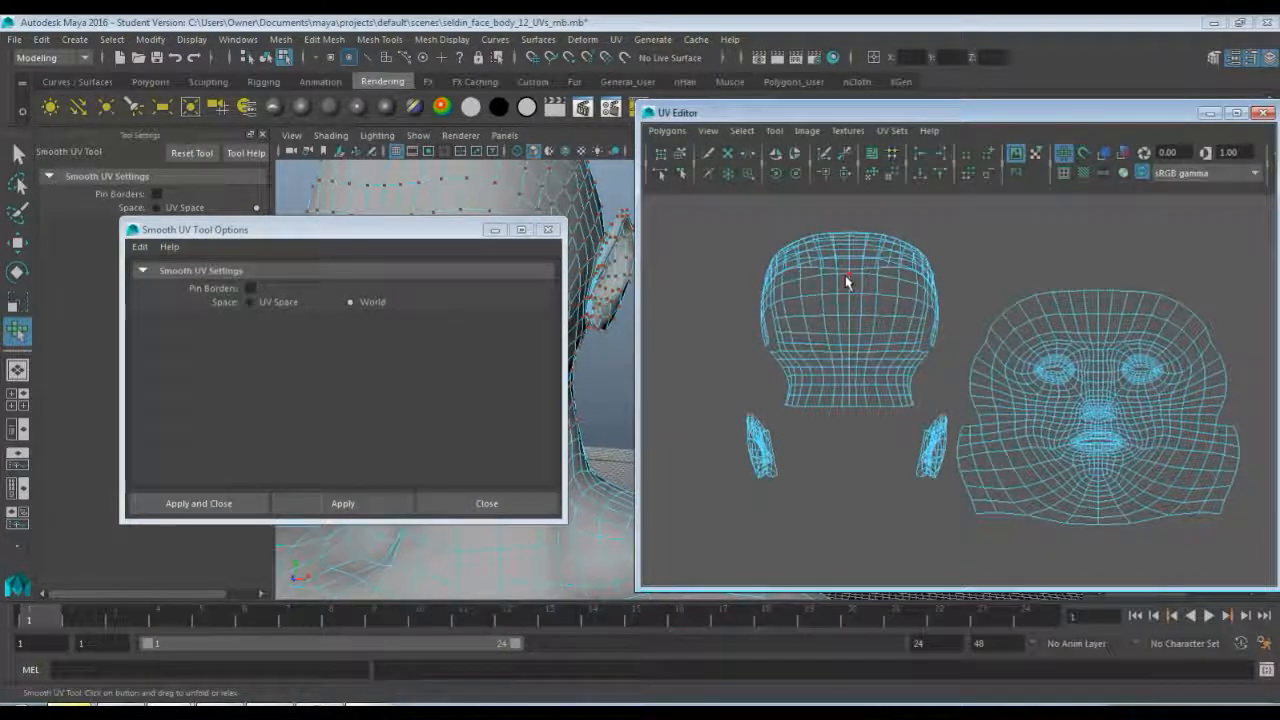
pyautogui.press('q')
pyautogui.click(782, 257)
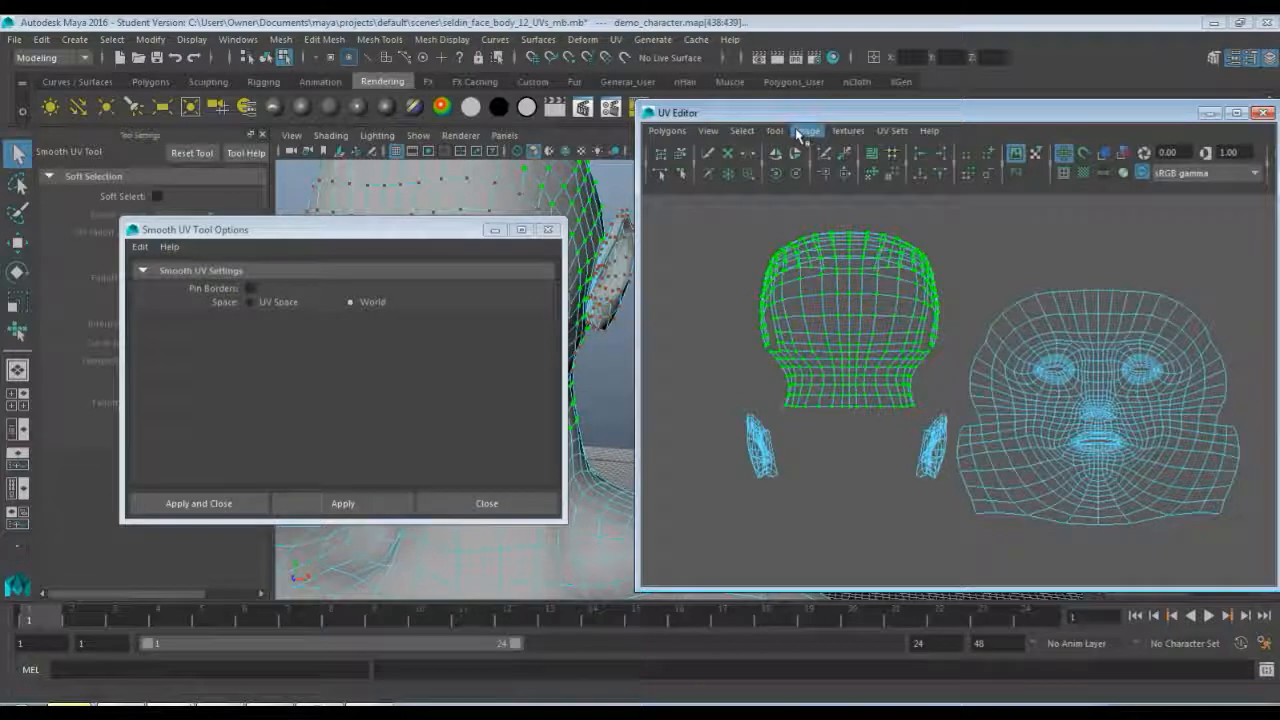
# - Try the Unfold command on the selected back-of-head shell and undo it
pyautogui.click(670, 130)
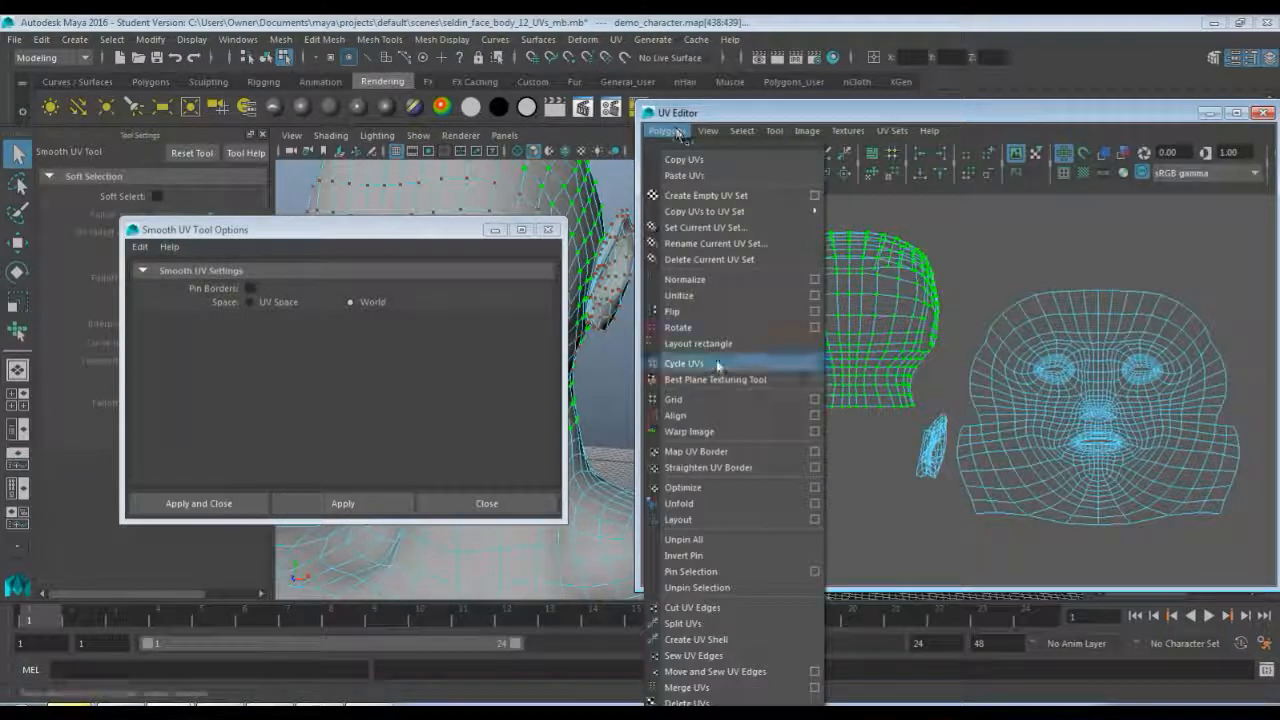
pyautogui.click(757, 505)
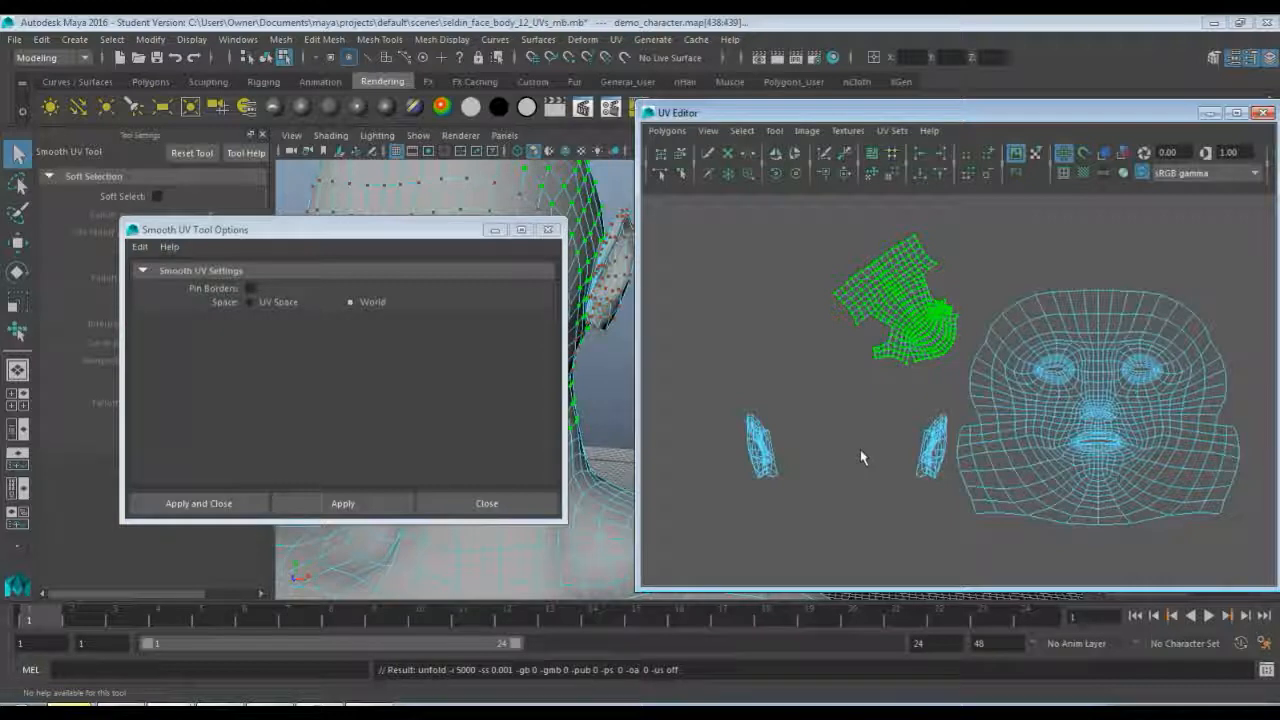
pyautogui.hotkey('ctrl', 'z')
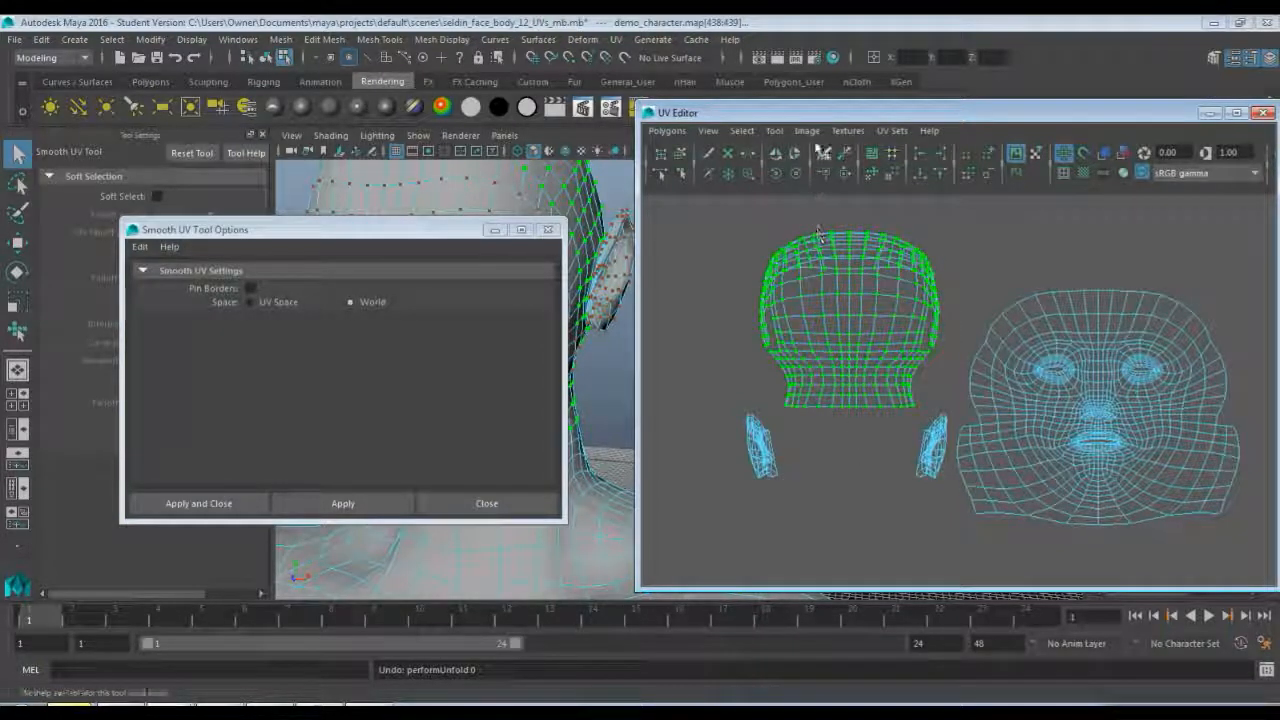
# - Try unfolding and relaxing the back-of-head shell with the Smooth UV tool, and undo both changes
pyautogui.click(774, 130)
pyautogui.click(805, 207)
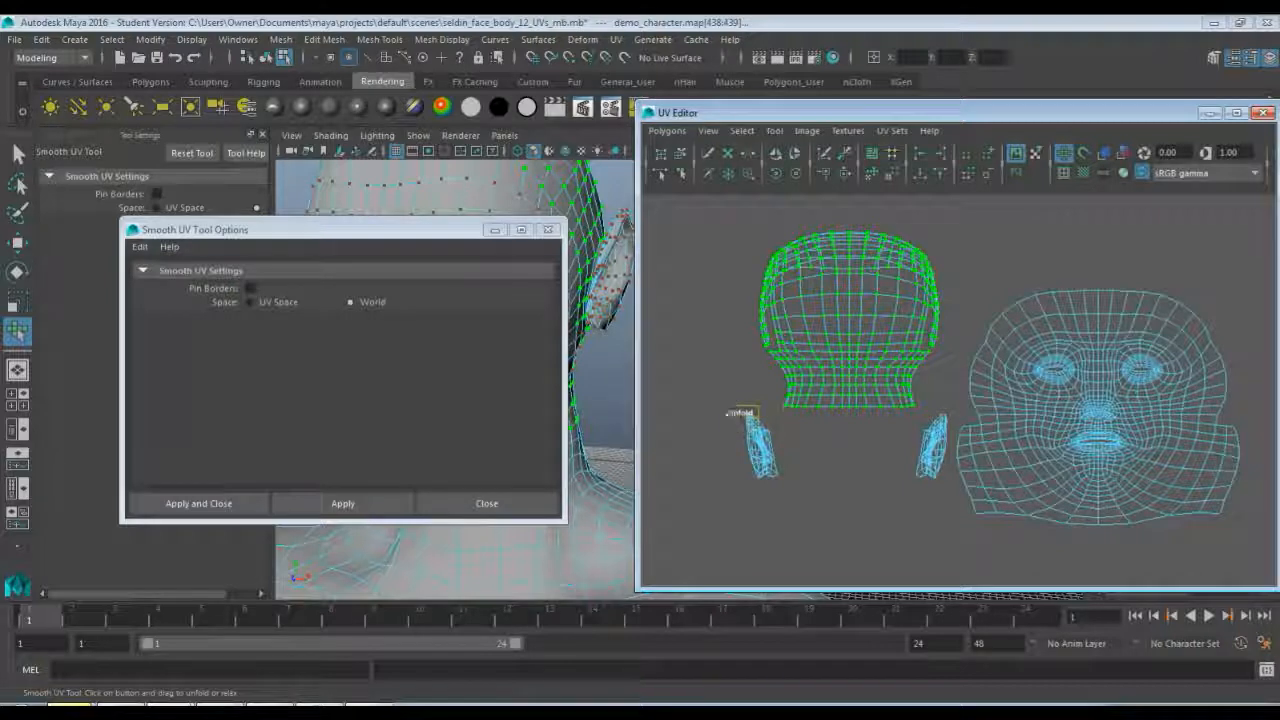
pyautogui.moveTo(737, 412); pyautogui.dragTo(811, 405)
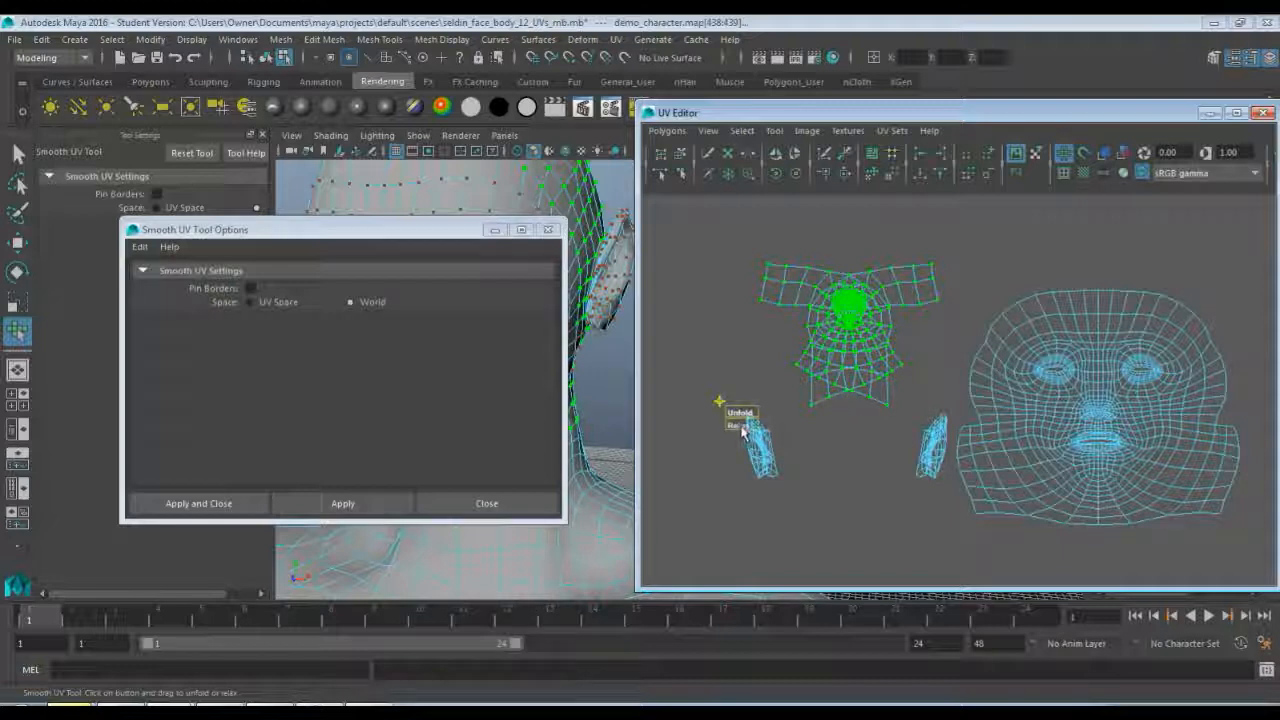
pyautogui.moveTo(742, 428); pyautogui.dragTo(706, 420)
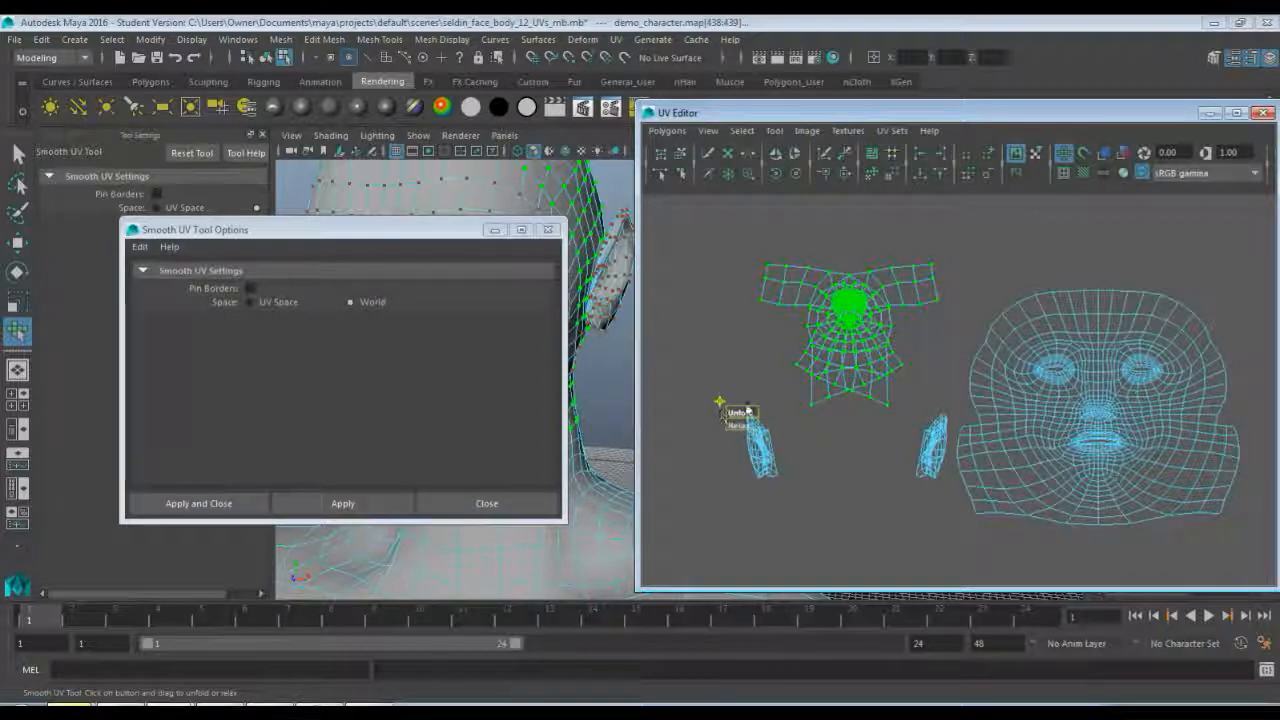
pyautogui.hotkey('ctrl', 'z')
pyautogui.hotkey('ctrl', 'z')
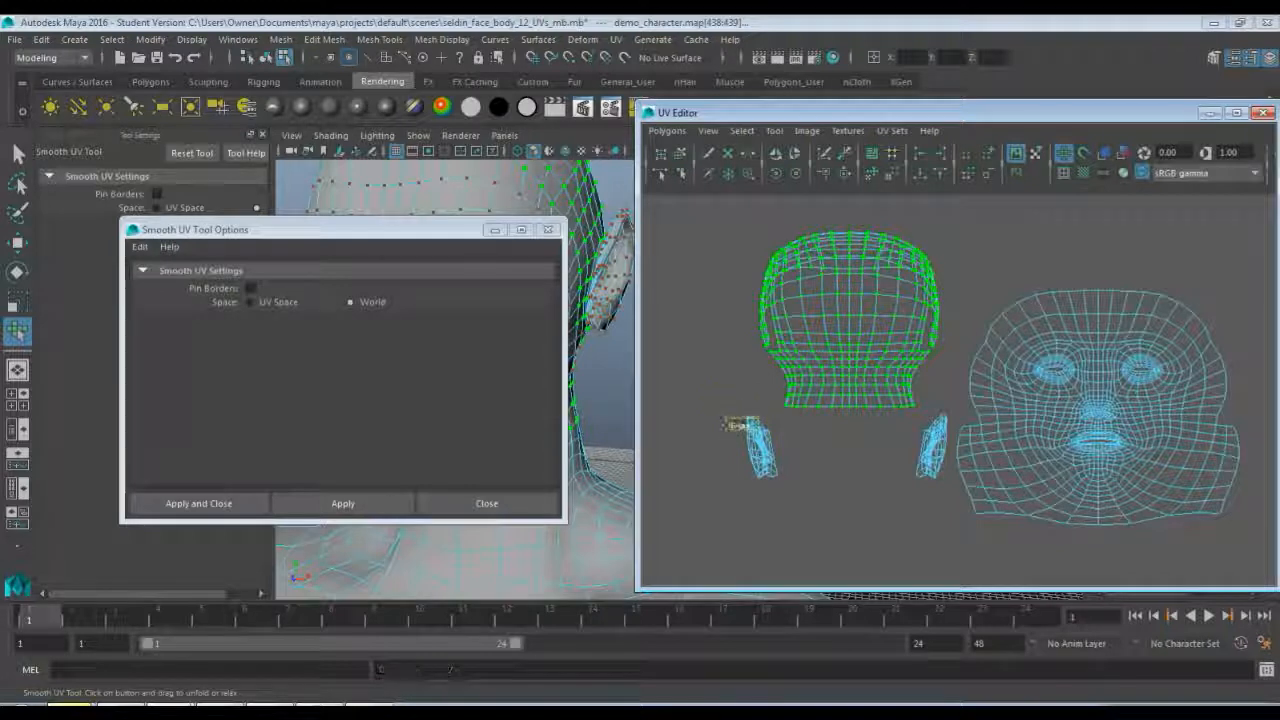
# - Unfold the back-of-head shell again in stages and relax it slightly with the Smooth UV tool
pyautogui.moveTo(737, 415); pyautogui.dragTo(878, 398)
pyautogui.moveTo(706, 393); pyautogui.dragTo(785, 392)
pyautogui.moveTo(738, 428)
pyautogui.mouseDown()
pyautogui.moveTo(752, 428)
pyautogui.moveTo(738, 425)
pyautogui.mouseUp()
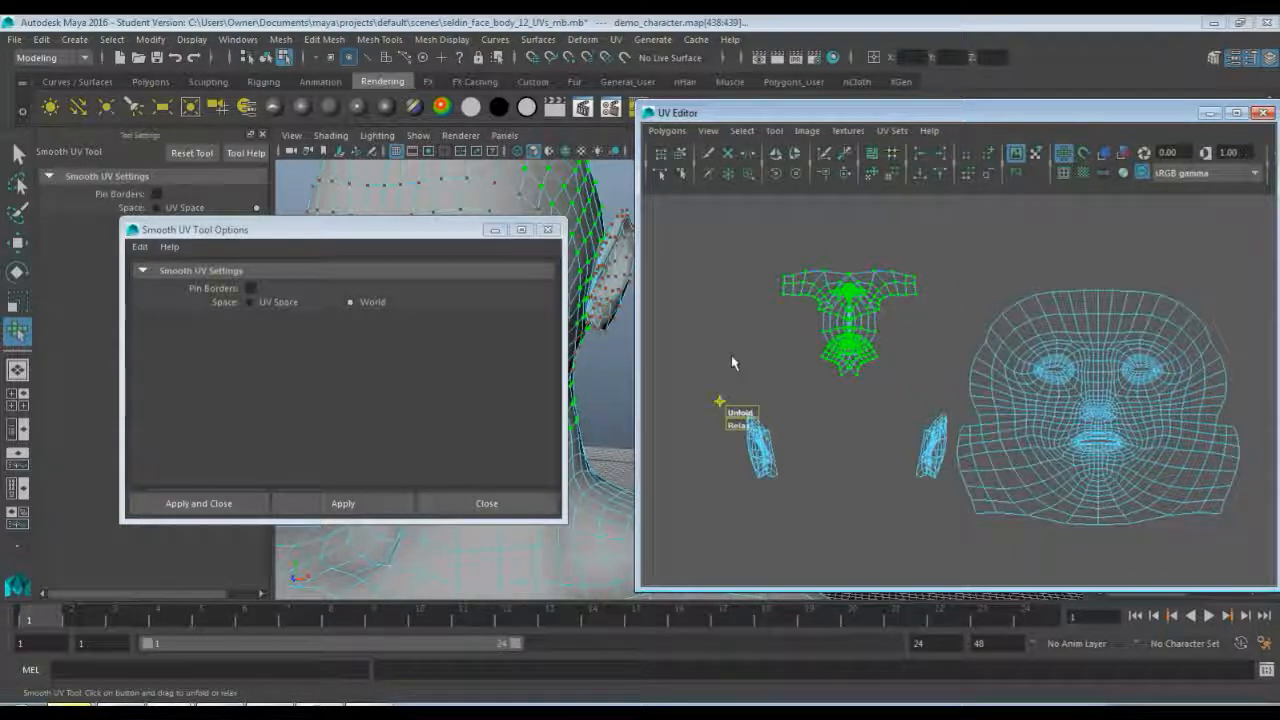
# - Undo the unfold and relax changes until the back-of-head UV shell is back in its unstretched projected shape
pyautogui.hotkey('ctrl', 'z')
pyautogui.hotkey('ctrl', 'z')
pyautogui.hotkey('ctrl', 'z')
pyautogui.hotkey('ctrl', 'z')
pyautogui.hotkey('ctrl', 'z')
pyautogui.hotkey('ctrl', 'z')
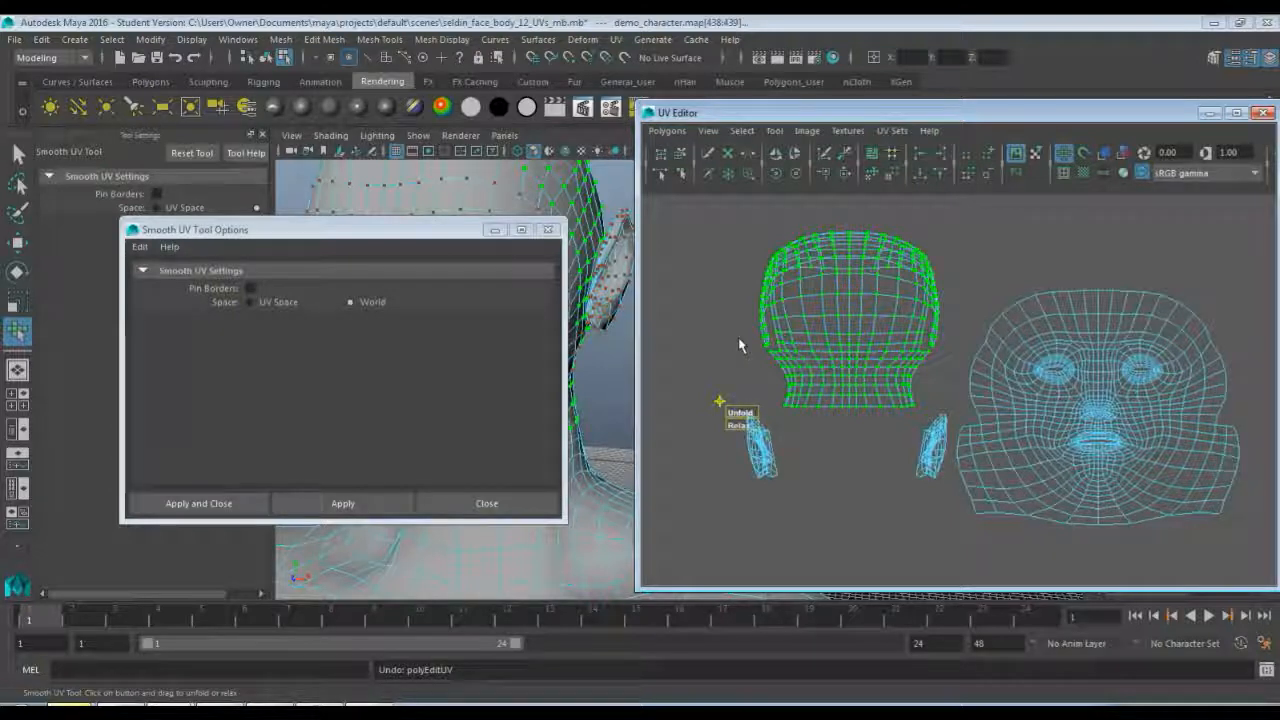
# - Run the Unfold command on the back-of-head shell and refine it by unfolding and relaxing with the Smooth UV tool
pyautogui.click(667, 131)
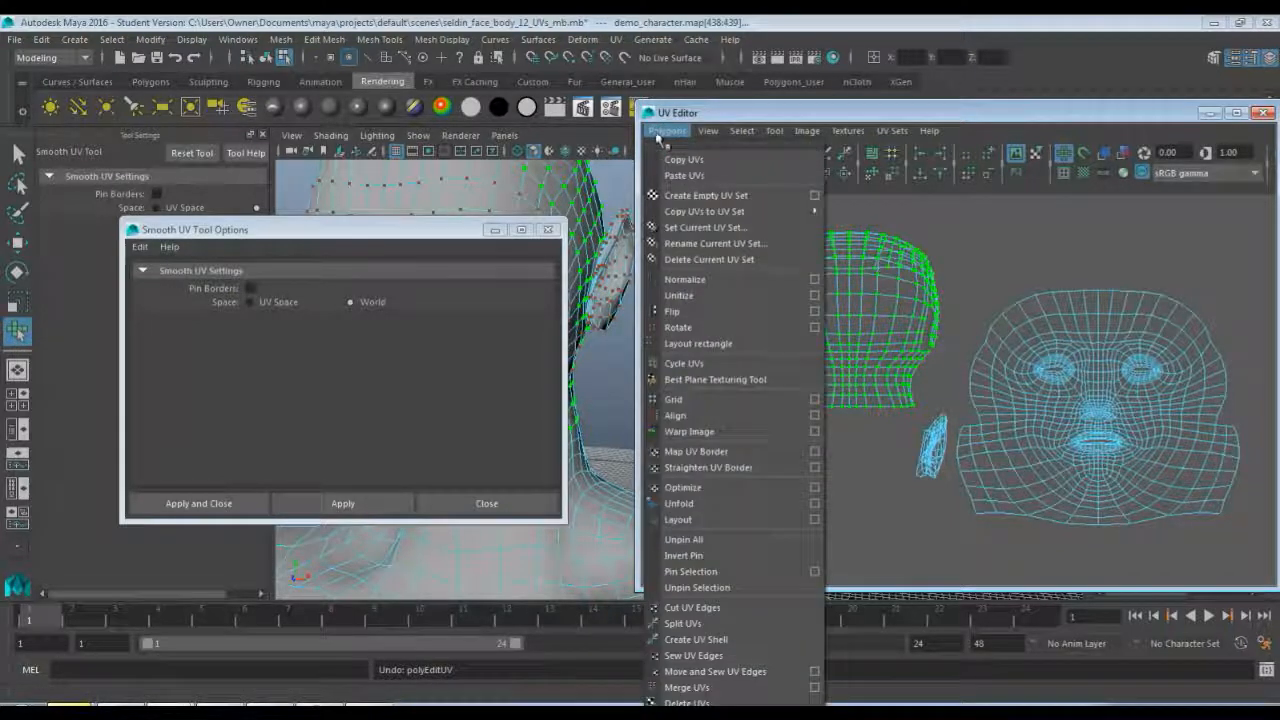
pyautogui.click(685, 502)
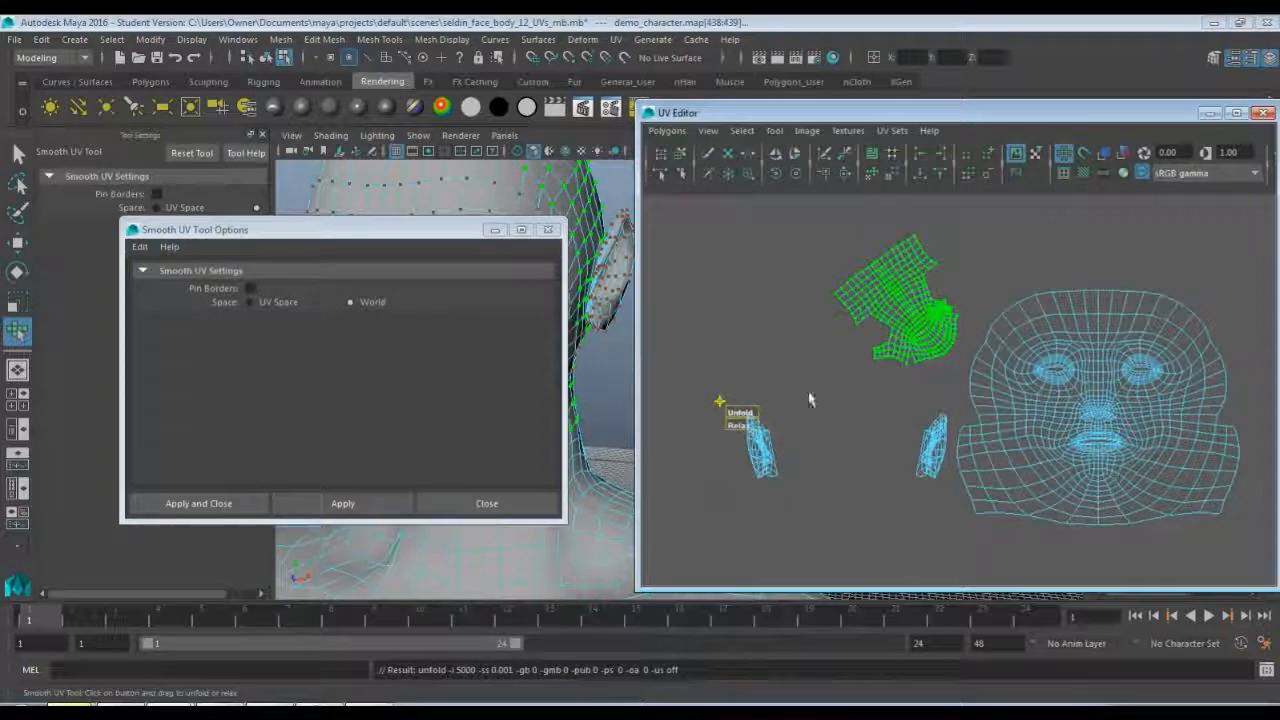
pyautogui.moveTo(738, 412); pyautogui.dragTo(830, 409)
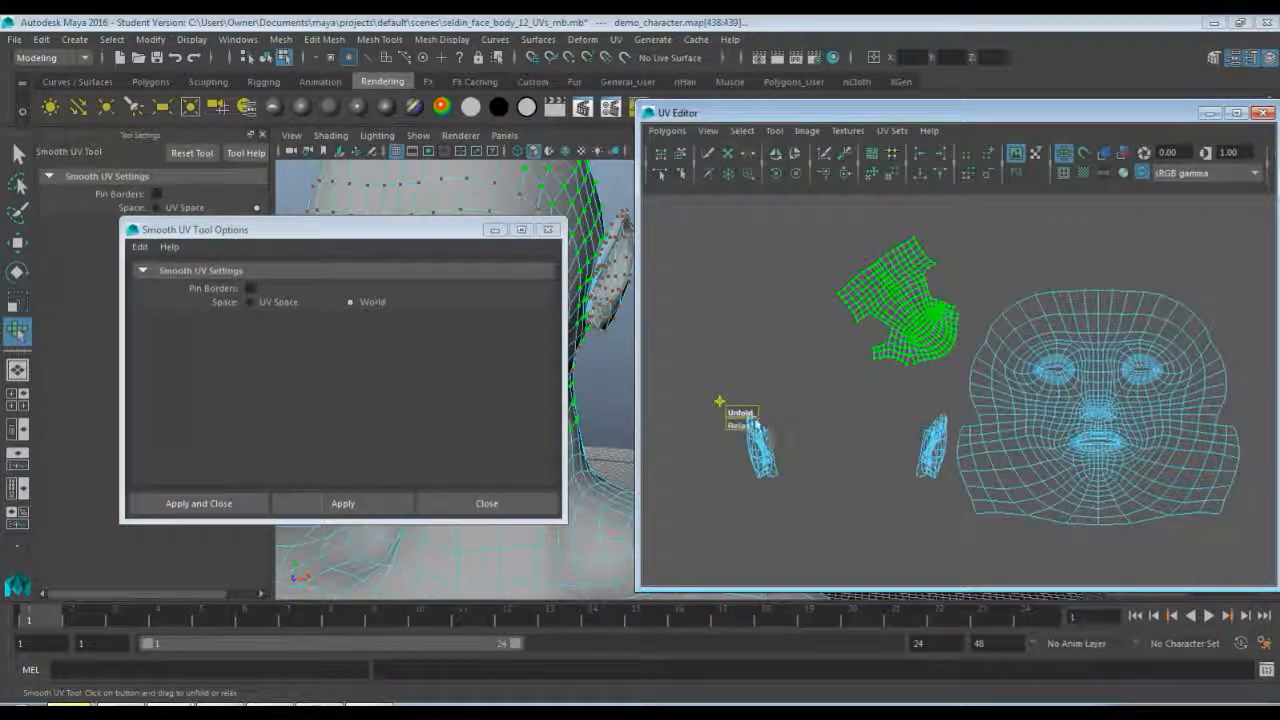
pyautogui.moveTo(756, 425); pyautogui.dragTo(1196, 420)
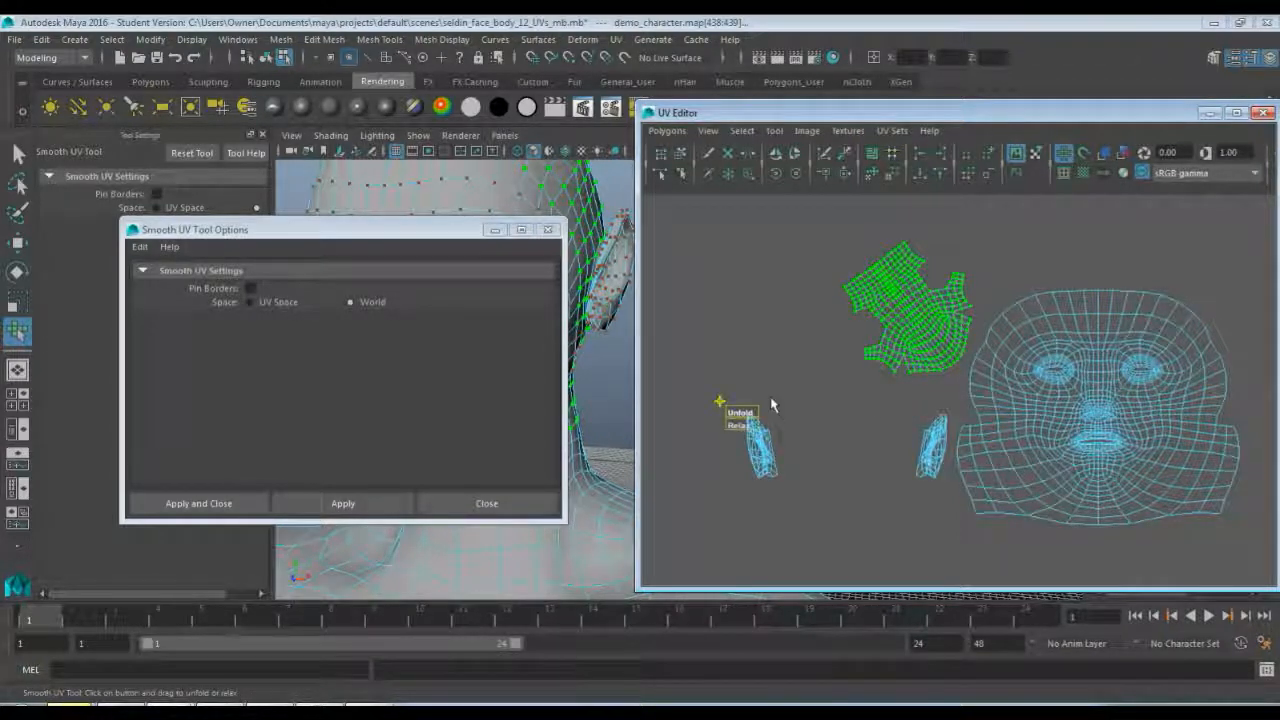
pyautogui.moveTo(745, 413); pyautogui.dragTo(912, 404)
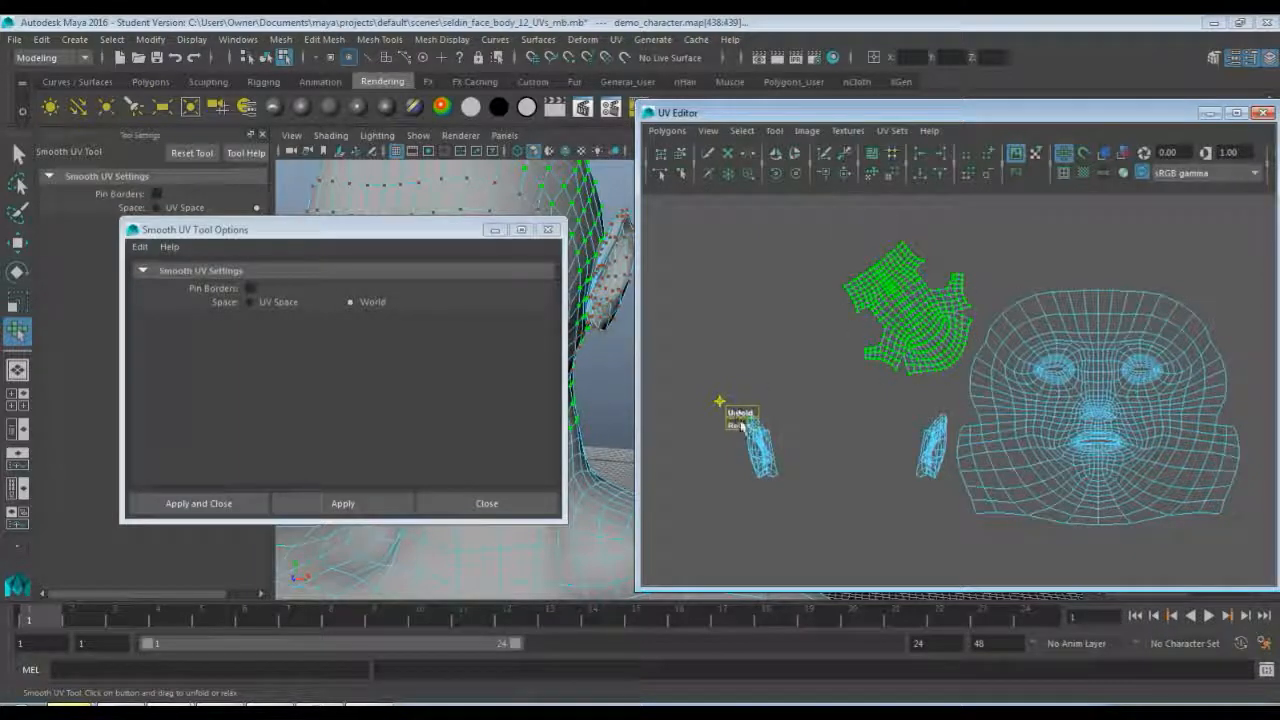
# - Relax the unfolded back-of-head shell slightly more with the Smooth UV tool and inspect its notches up close
pyautogui.scroll(5, 840, 383)
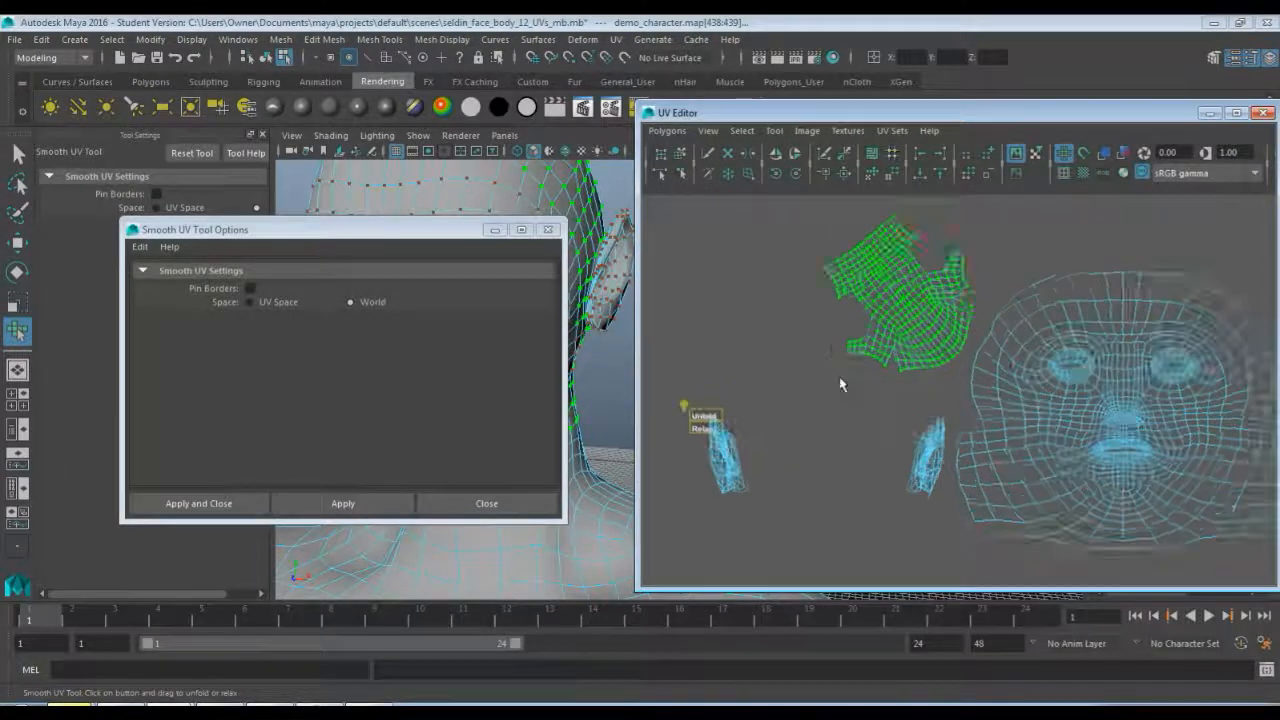
pyautogui.keyDown('alt'); pyautogui.moveTo(826, 331); pyautogui.dragTo(903, 437, button='middle'); pyautogui.keyUp('alt')
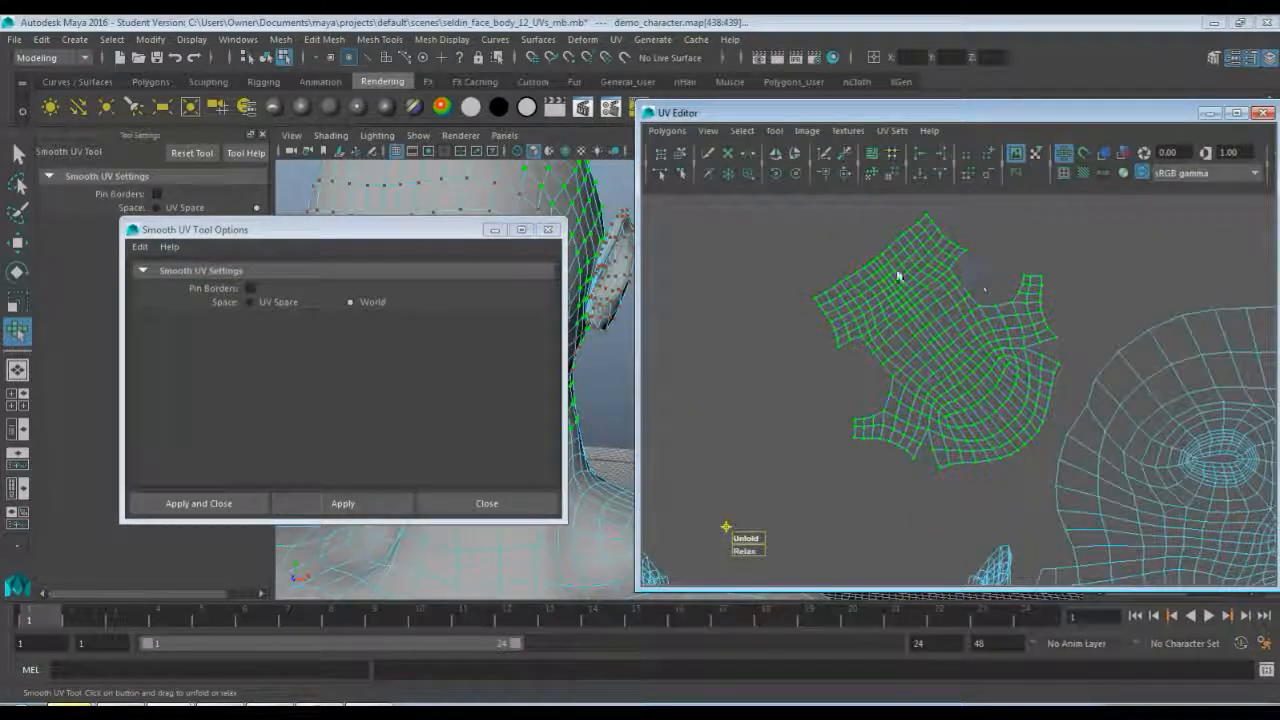
pyautogui.scroll(-3, 855, 408)
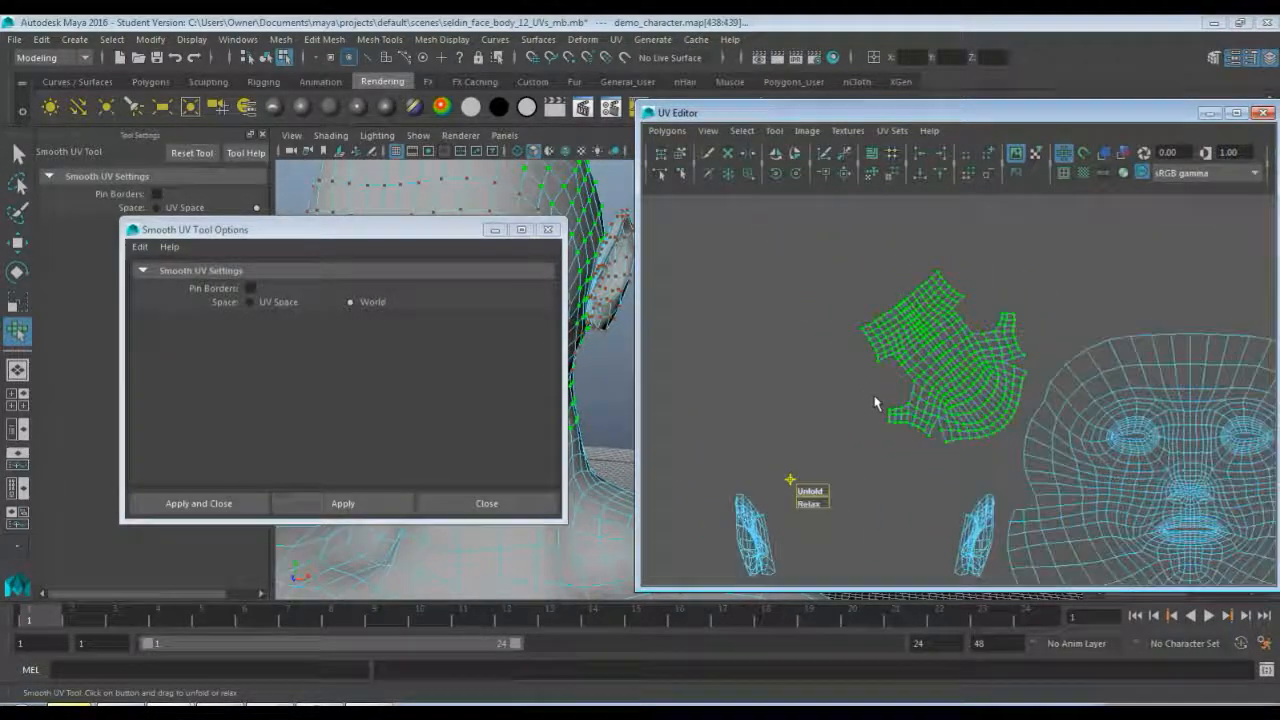
pyautogui.scroll(2, 903, 400)
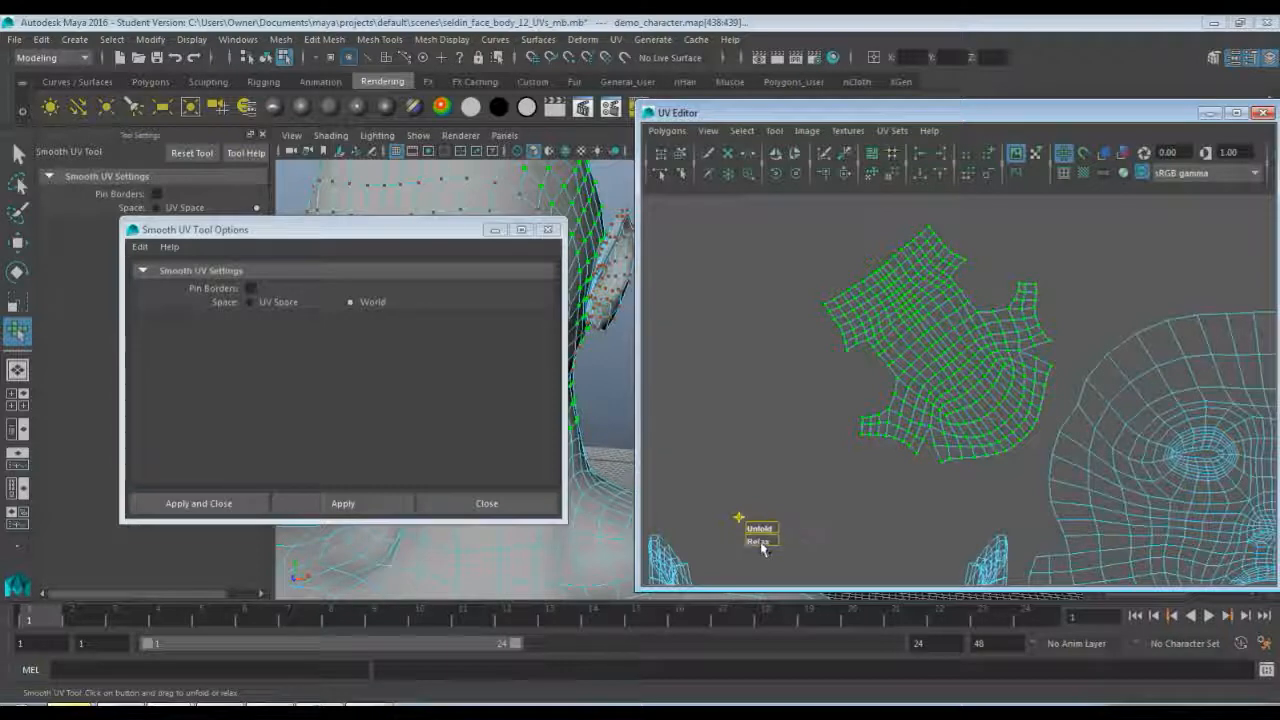
pyautogui.moveTo(760, 541); pyautogui.dragTo(761, 528)
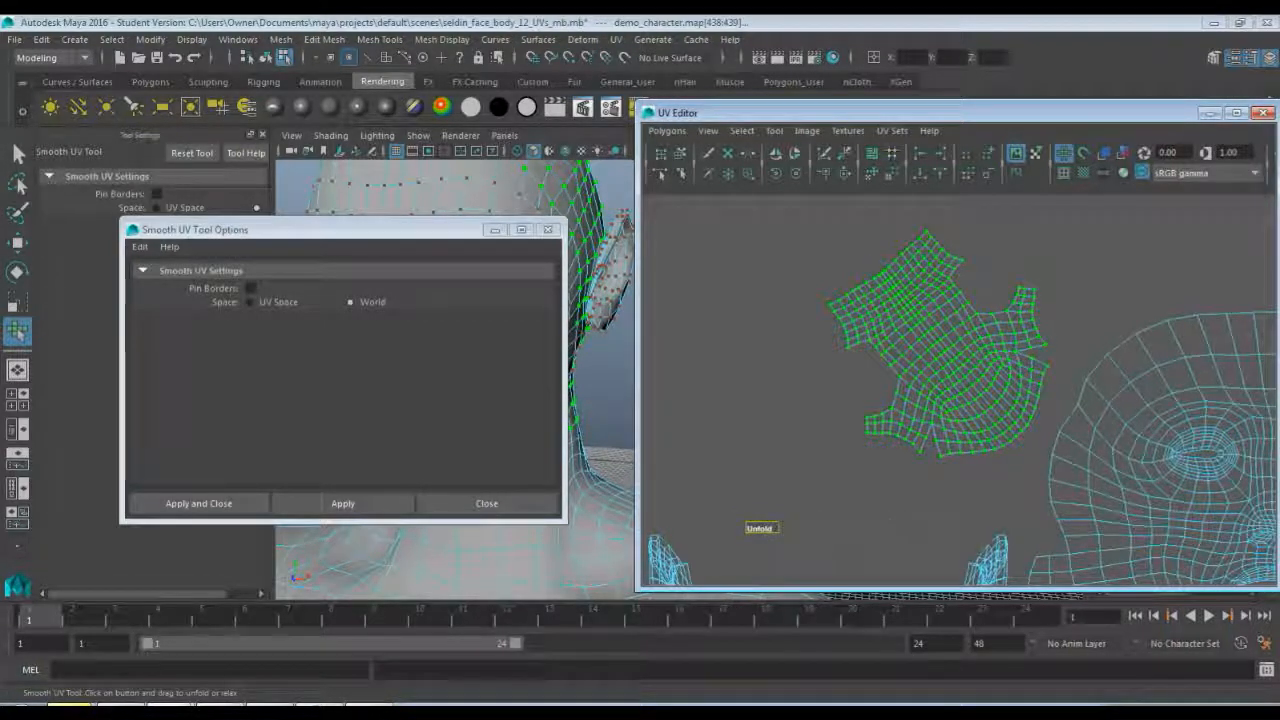
pyautogui.moveTo(1015, 510); pyautogui.dragTo(938, 425)
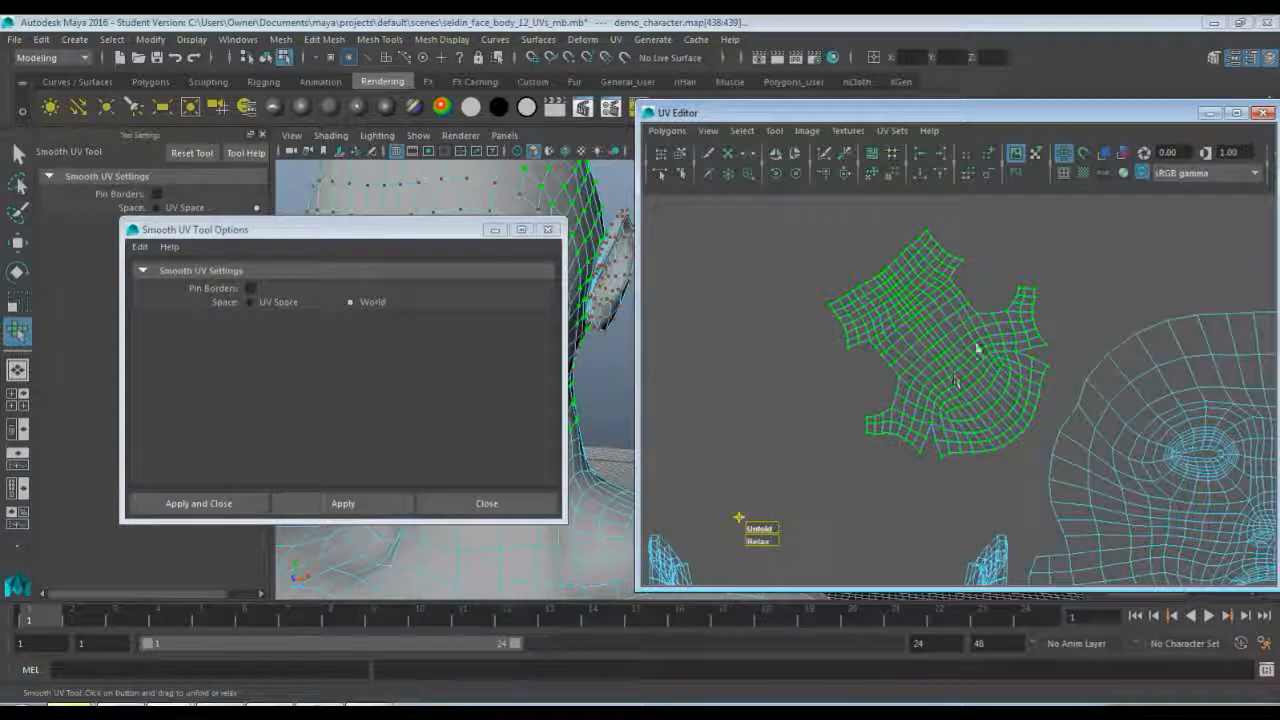
pyautogui.scroll(2, 975, 400)
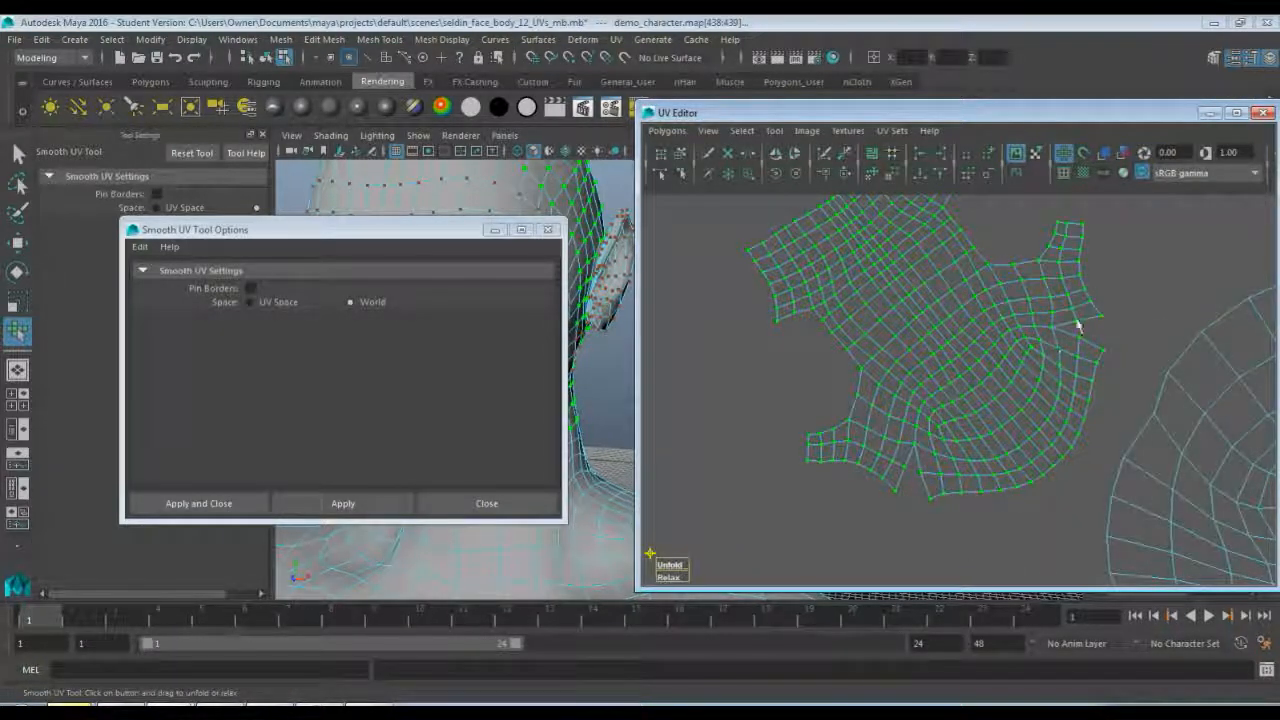
pyautogui.scroll(-4, 914, 388)
pyautogui.scroll(3, 913, 395)
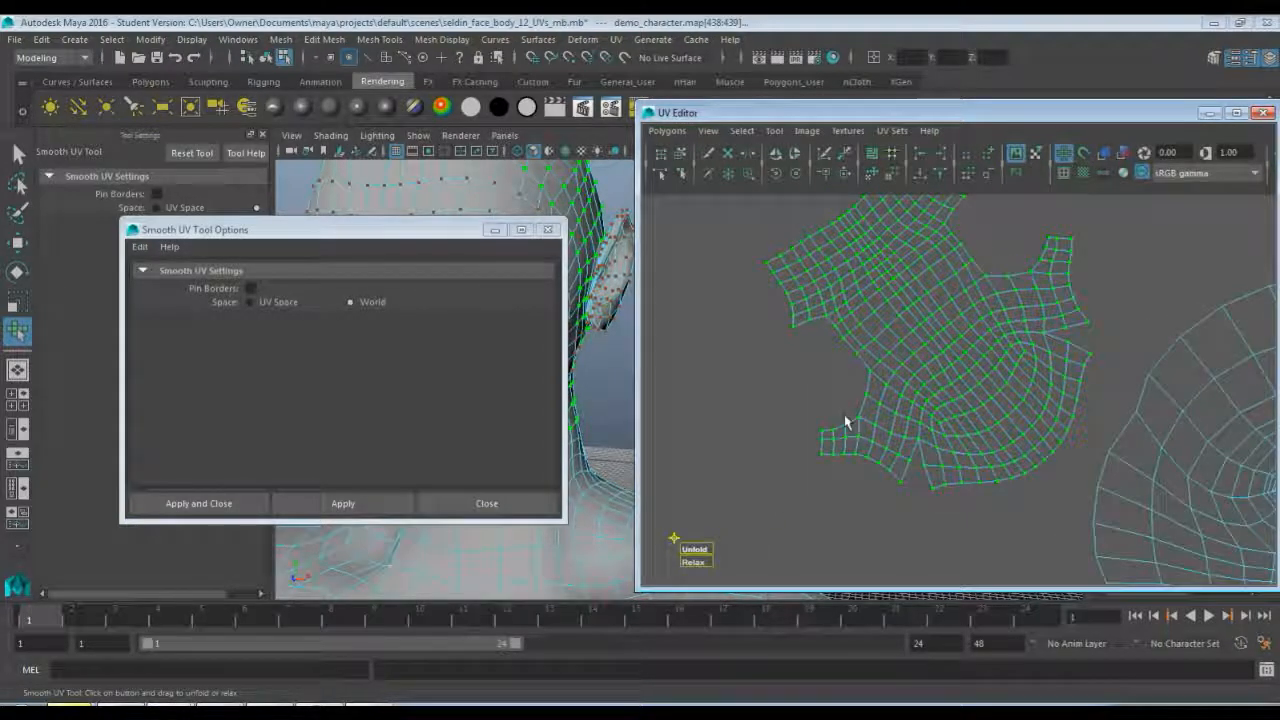
# - Select the border edges of the notch beside the small flap on the back-of-head shell and try to Move and Sew them
pyautogui.press('q')
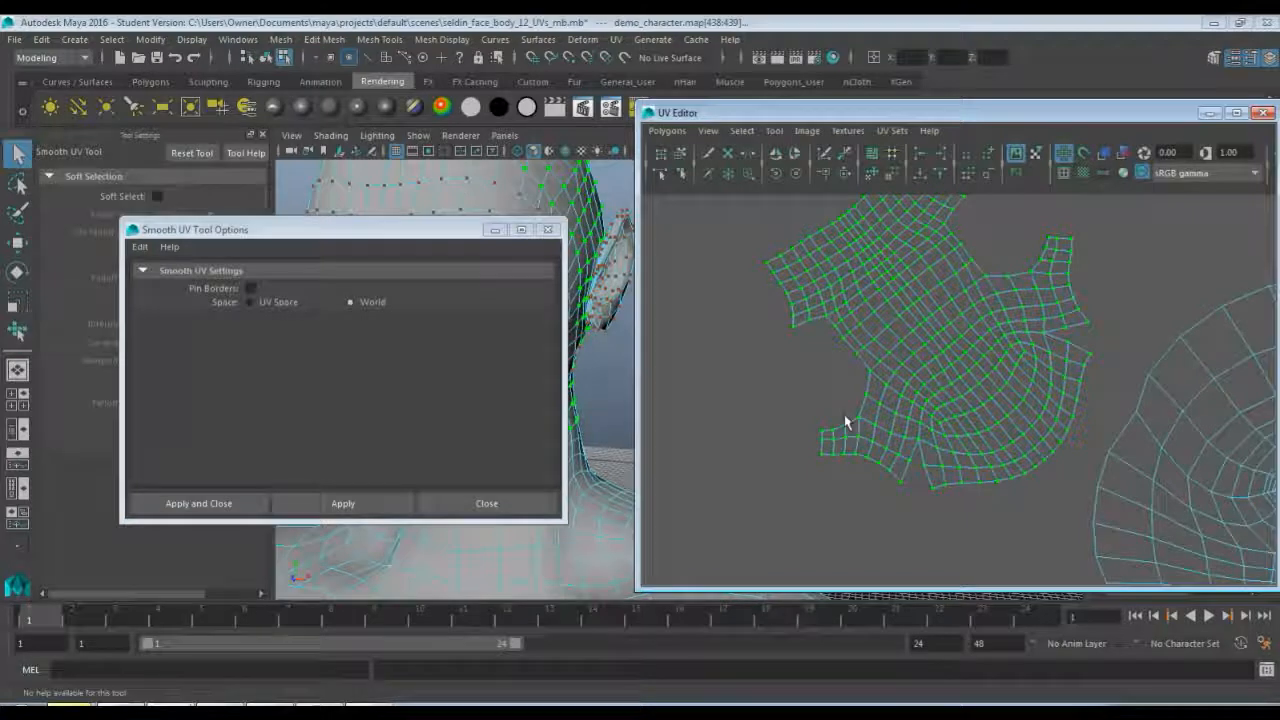
pyautogui.press('F10')
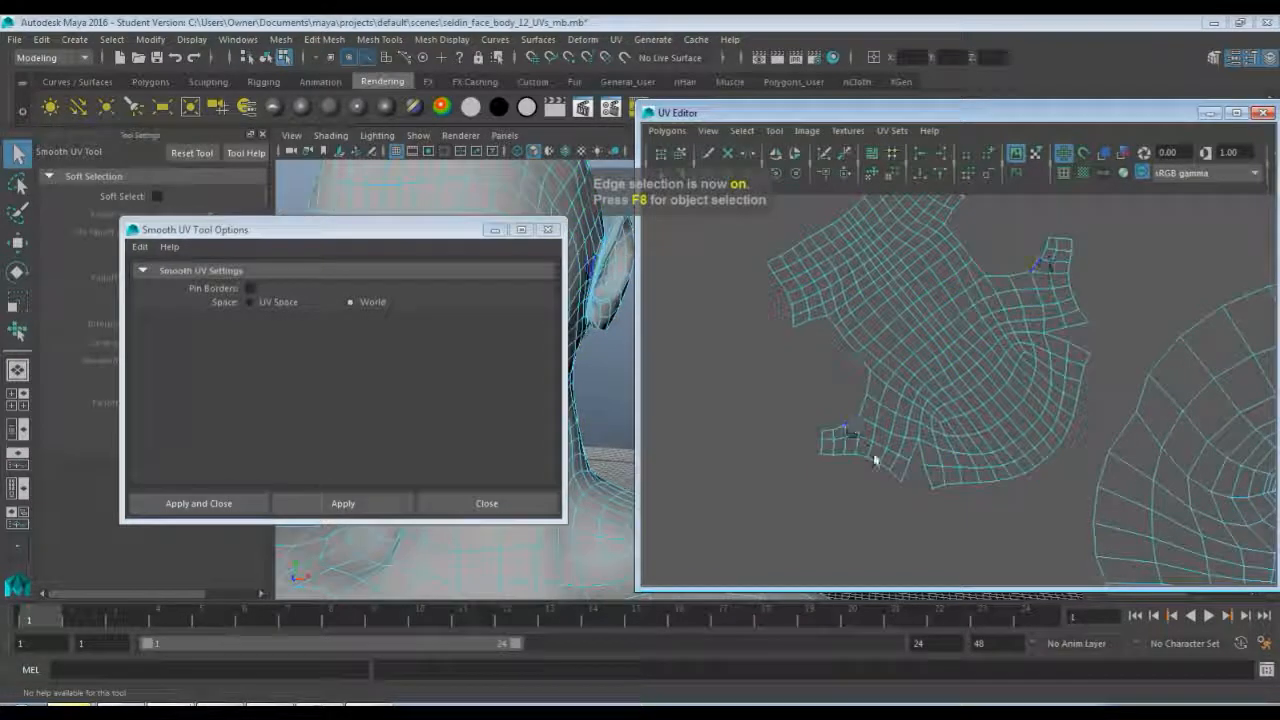
pyautogui.click(924, 455)
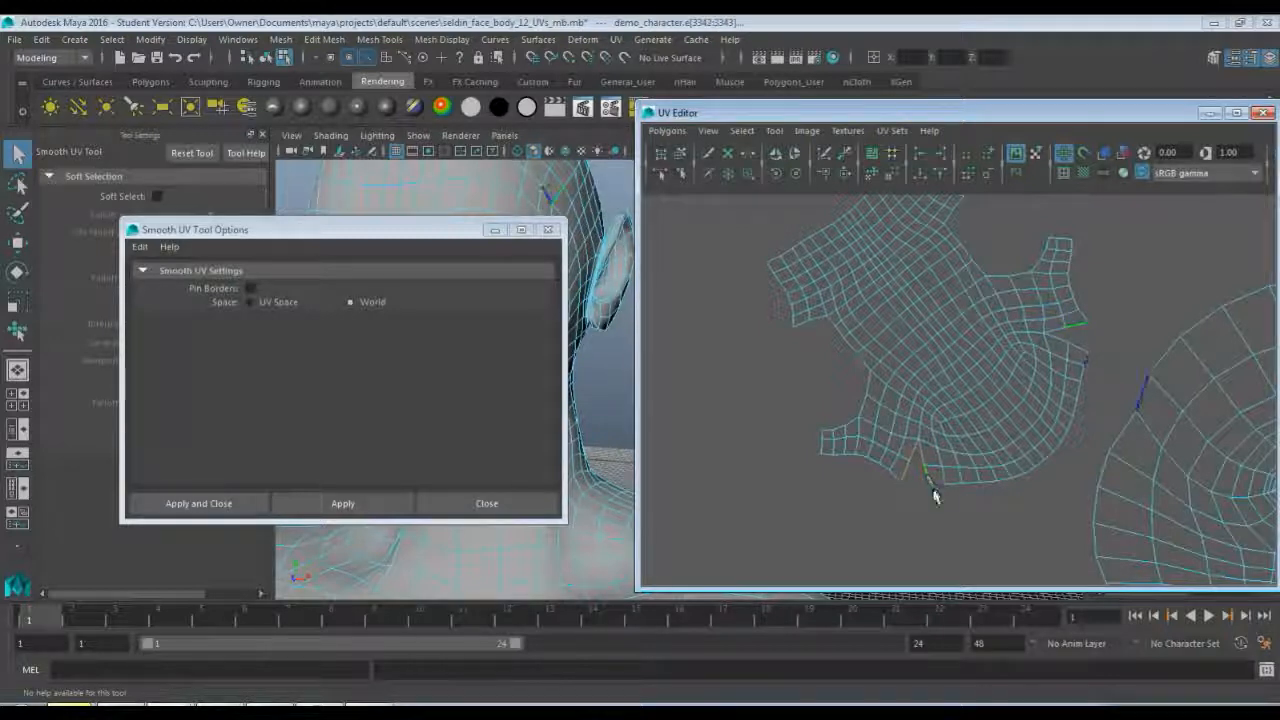
pyautogui.keyDown('shift'); pyautogui.click(932, 490); pyautogui.keyUp('shift')
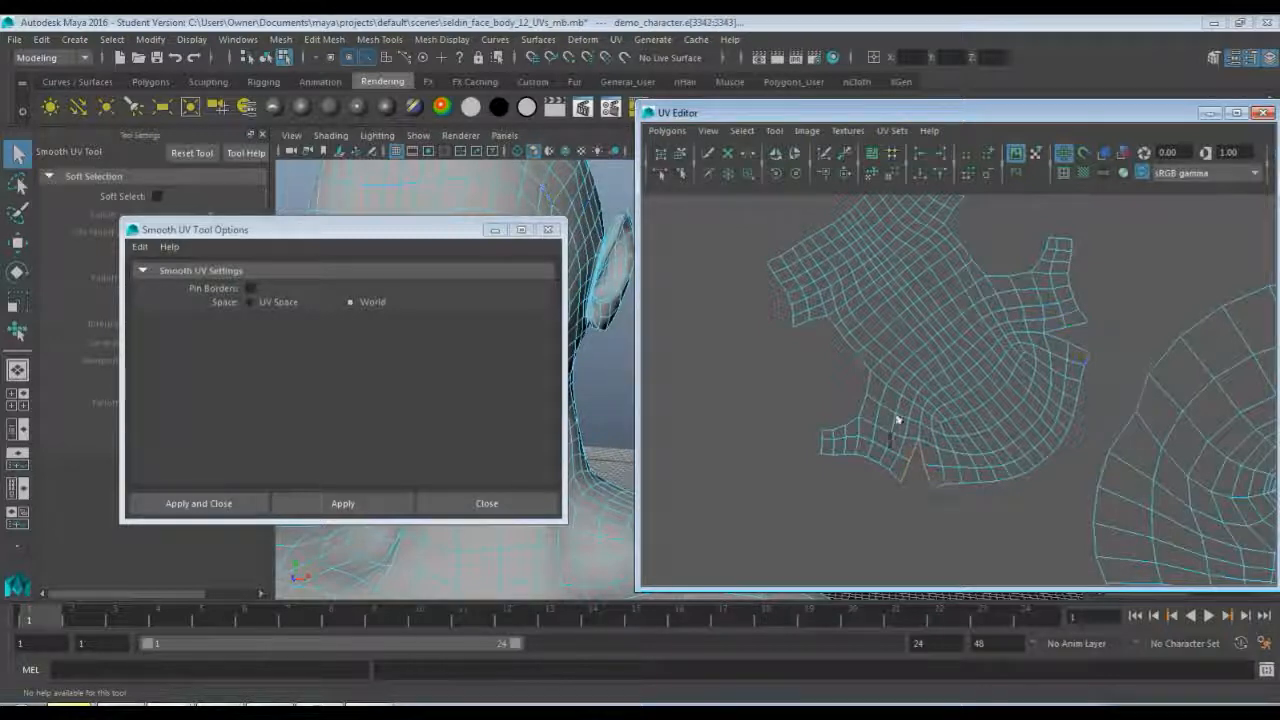
pyautogui.click(667, 130)
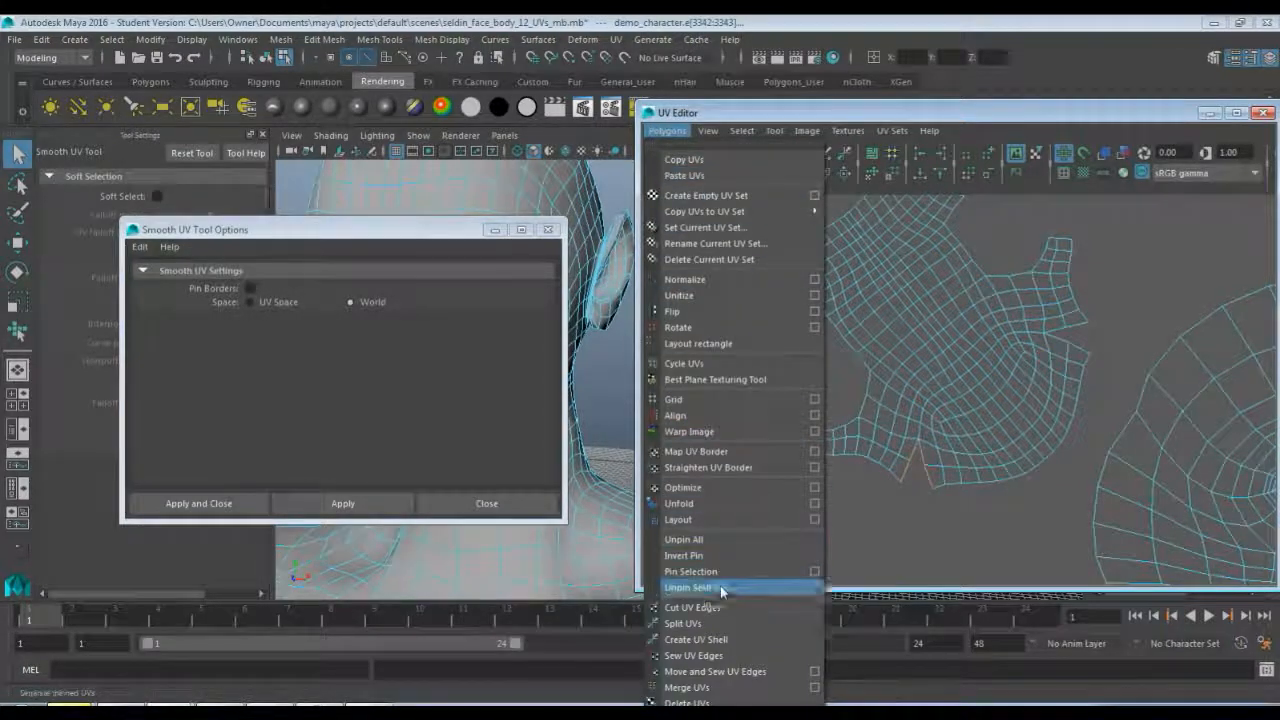
pyautogui.click(725, 672)
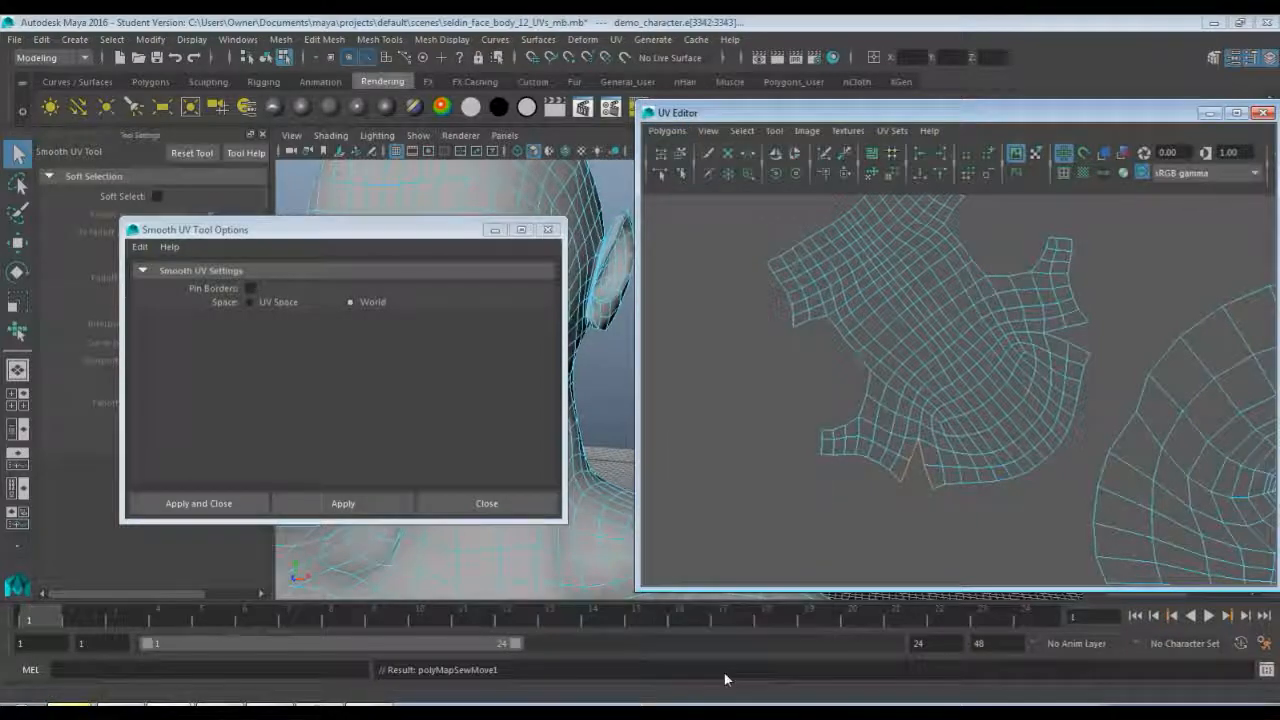
# - Select single edges around the open notch to examine which edges they correspond to elsewhere on the shell and on the head
pyautogui.click(875, 480)
pyautogui.scroll(-5, 908, 483)
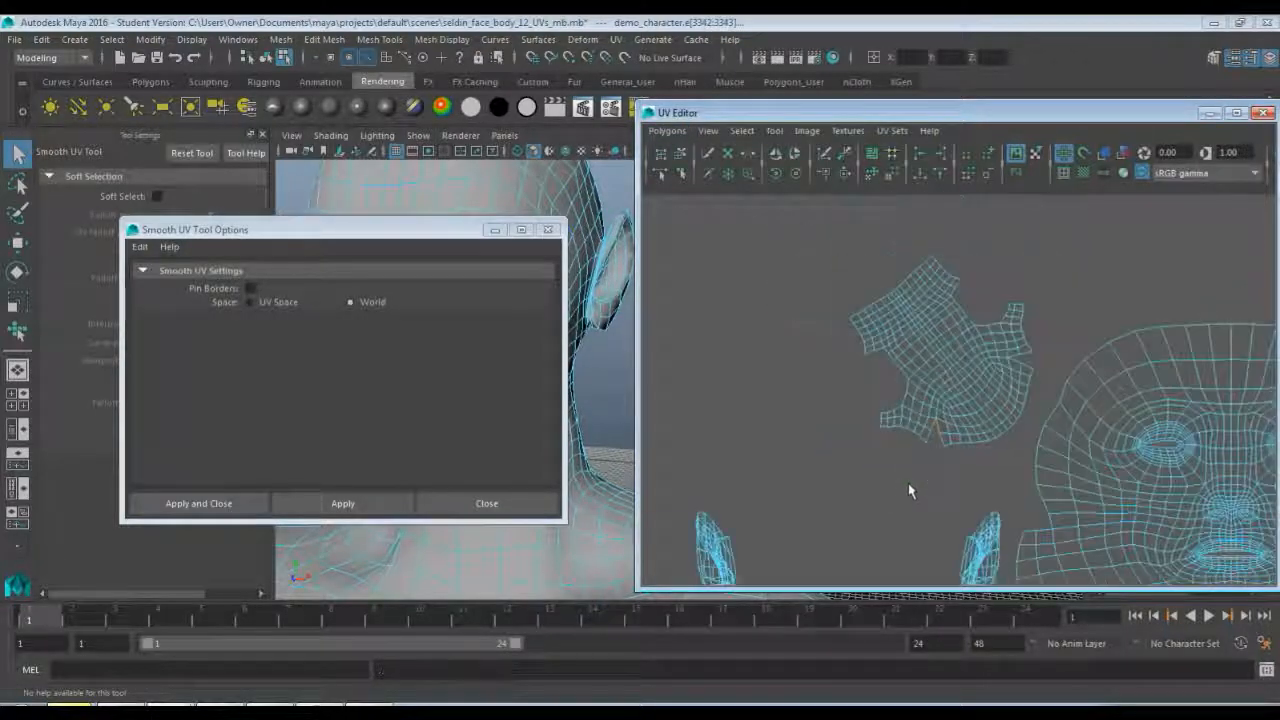
pyautogui.scroll(5, 908, 486)
pyautogui.scroll(3, 908, 487)
pyautogui.click(896, 498)
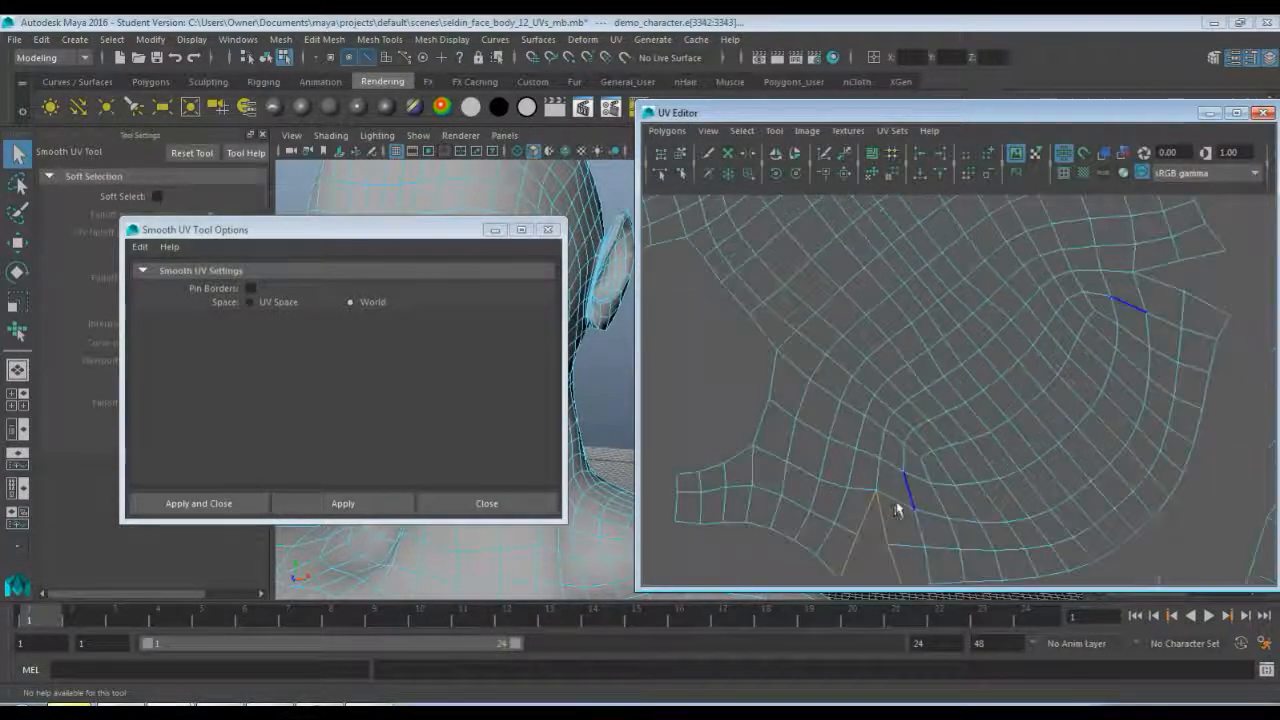
pyautogui.click(902, 472)
pyautogui.scroll(-5, 904, 472)
pyautogui.keyDown('alt'); pyautogui.moveTo(924, 473); pyautogui.dragTo(752, 391, button='middle'); pyautogui.keyUp('alt')
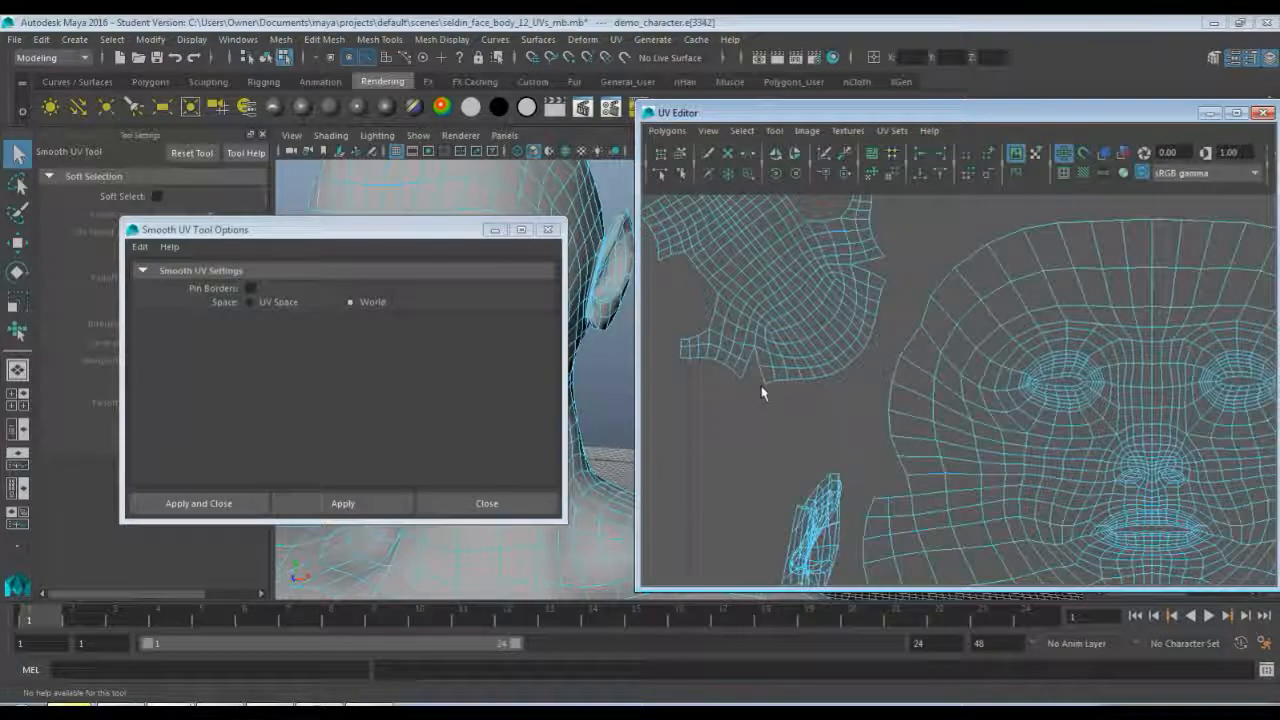
pyautogui.moveTo(430, 231); pyautogui.dragTo(372, 333)
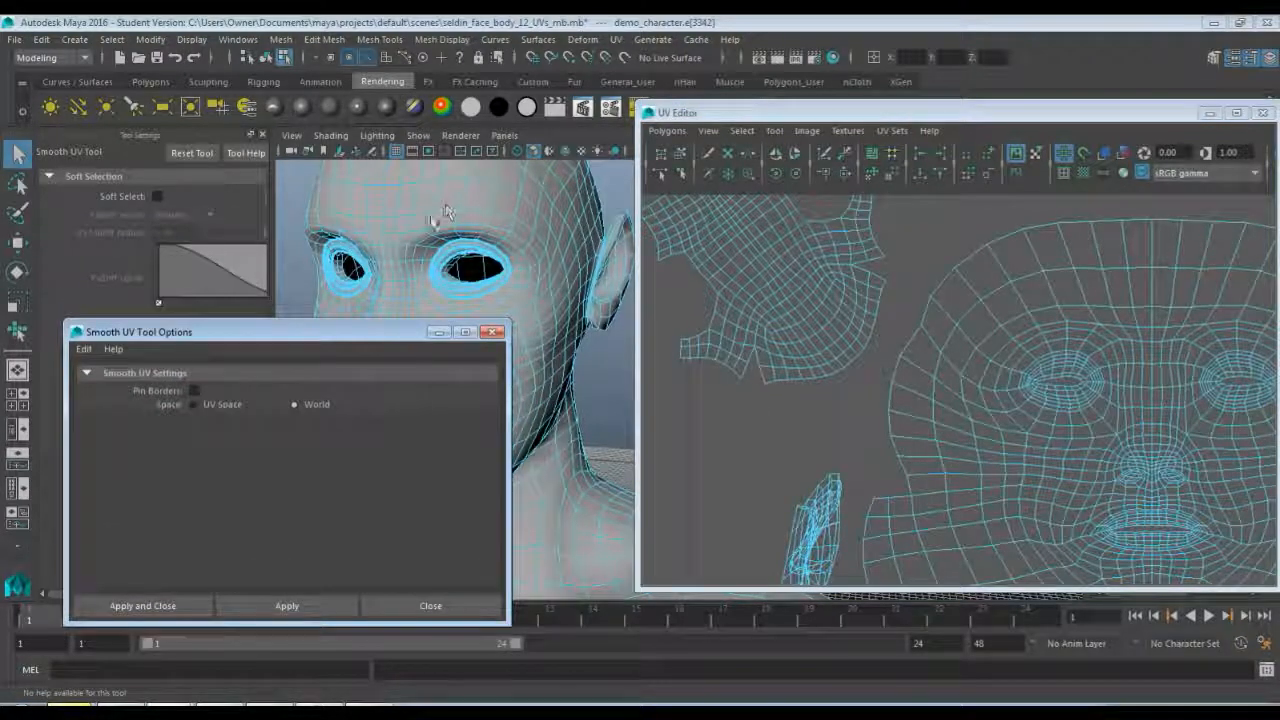
pyautogui.click(818, 381)
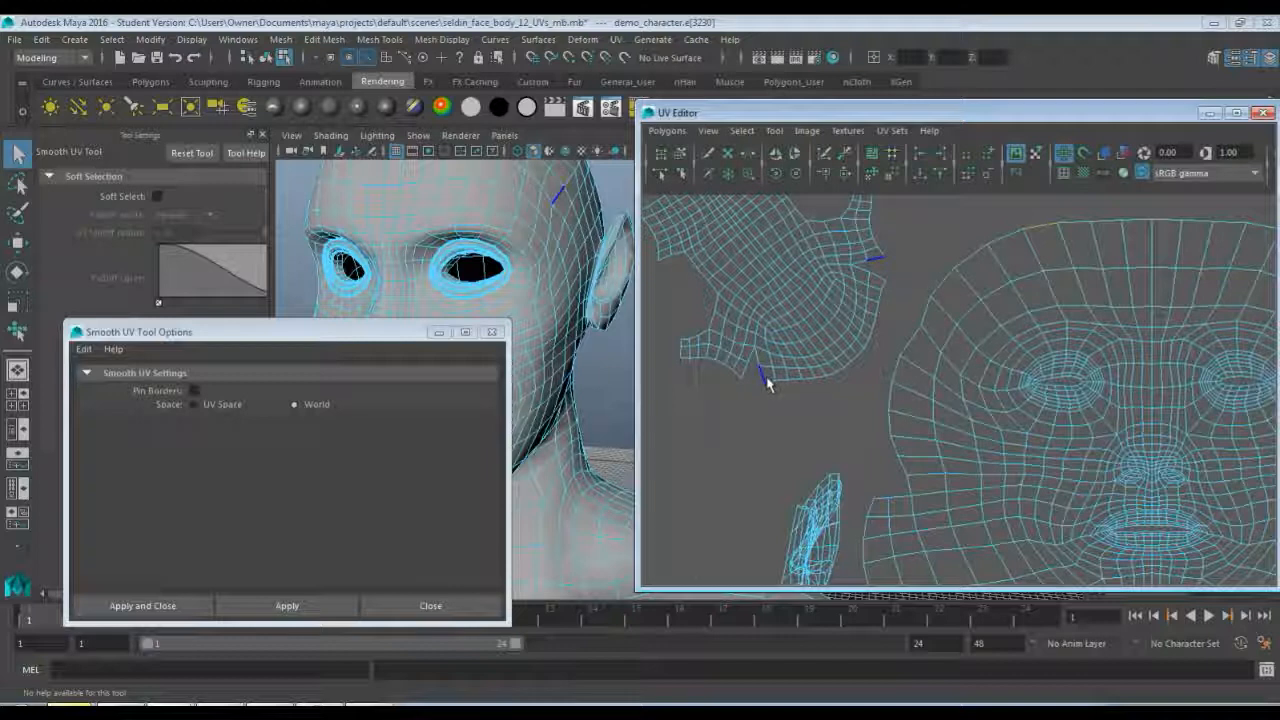
pyautogui.click(815, 340)
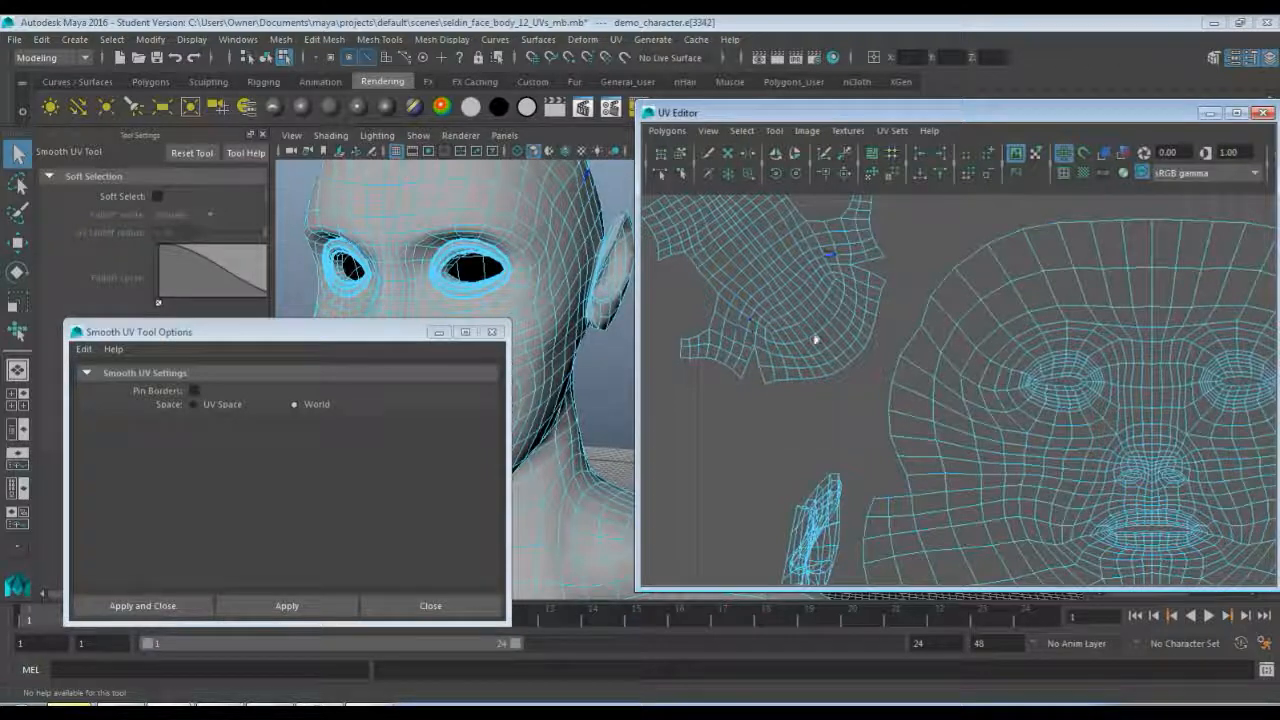
pyautogui.scroll(2, 860, 400)
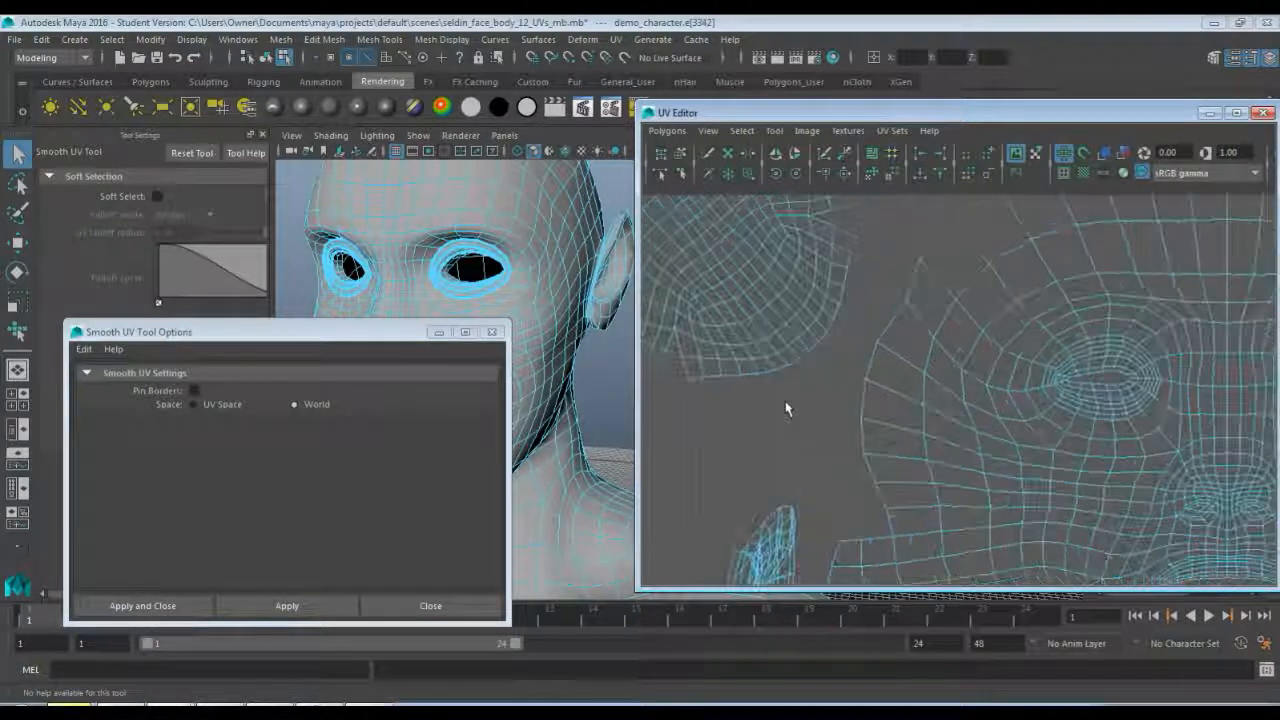
pyautogui.scroll(5, 843, 432)
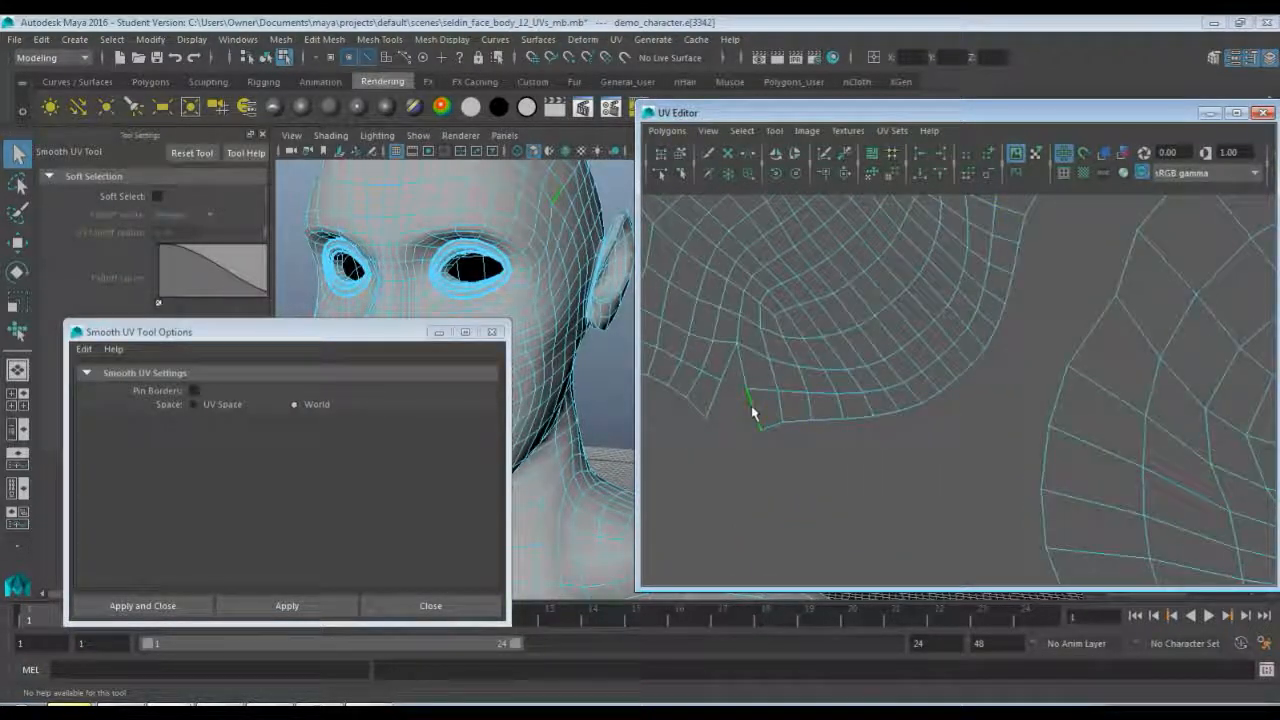
# - Check the Move tool's symmetry settings and close the Smooth UV Tool Options window
pyautogui.moveTo(240, 333); pyautogui.dragTo(641, 226)
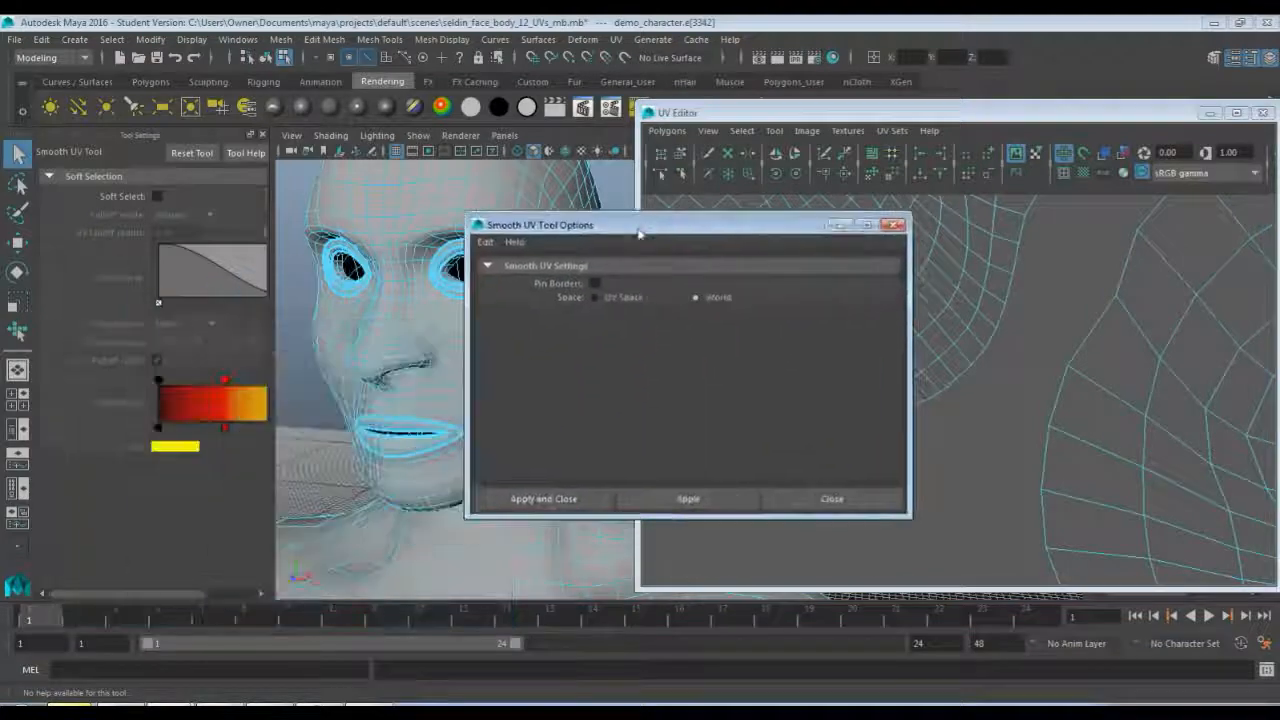
pyautogui.click(1252, 58)
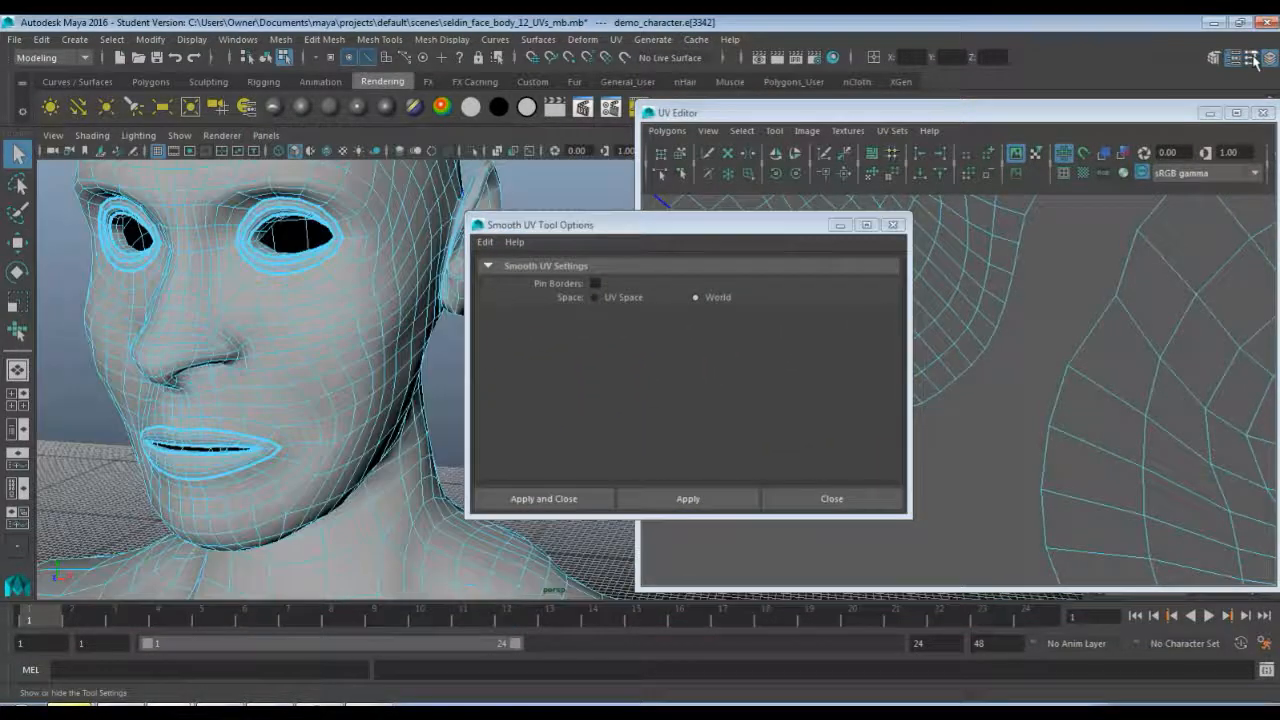
pyautogui.click(1252, 58)
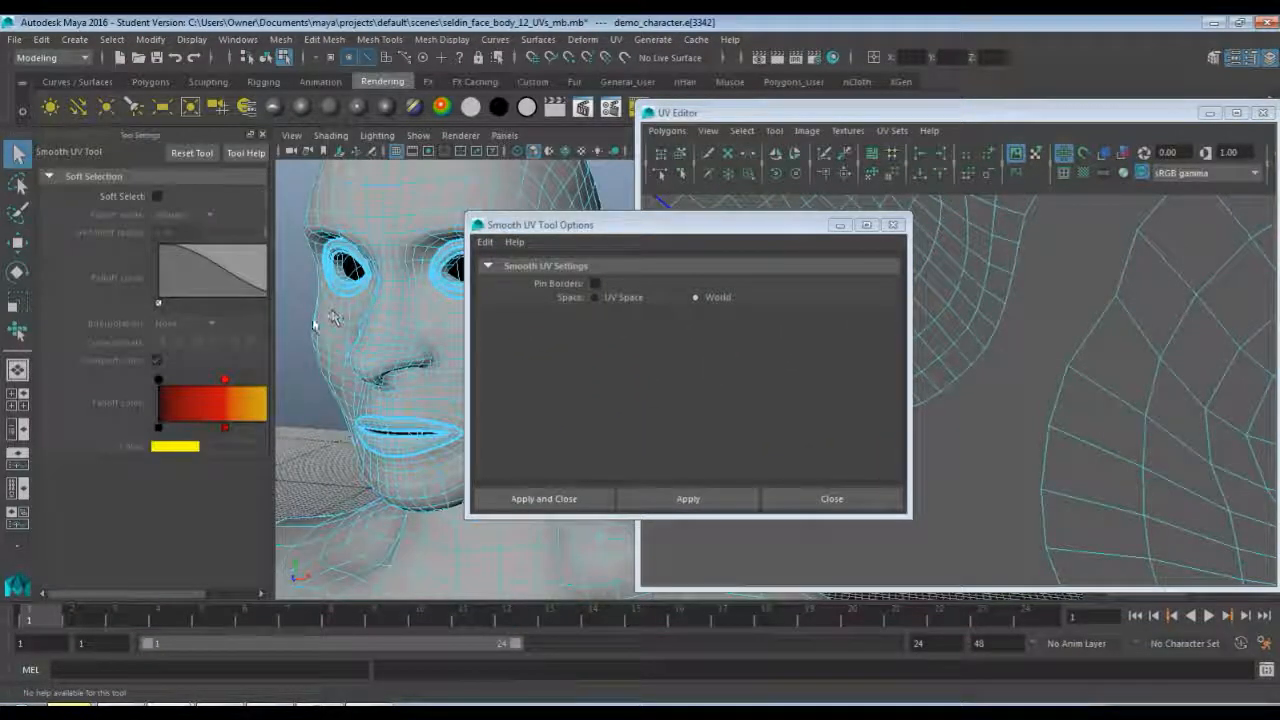
pyautogui.press('w')
pyautogui.click(120, 462)
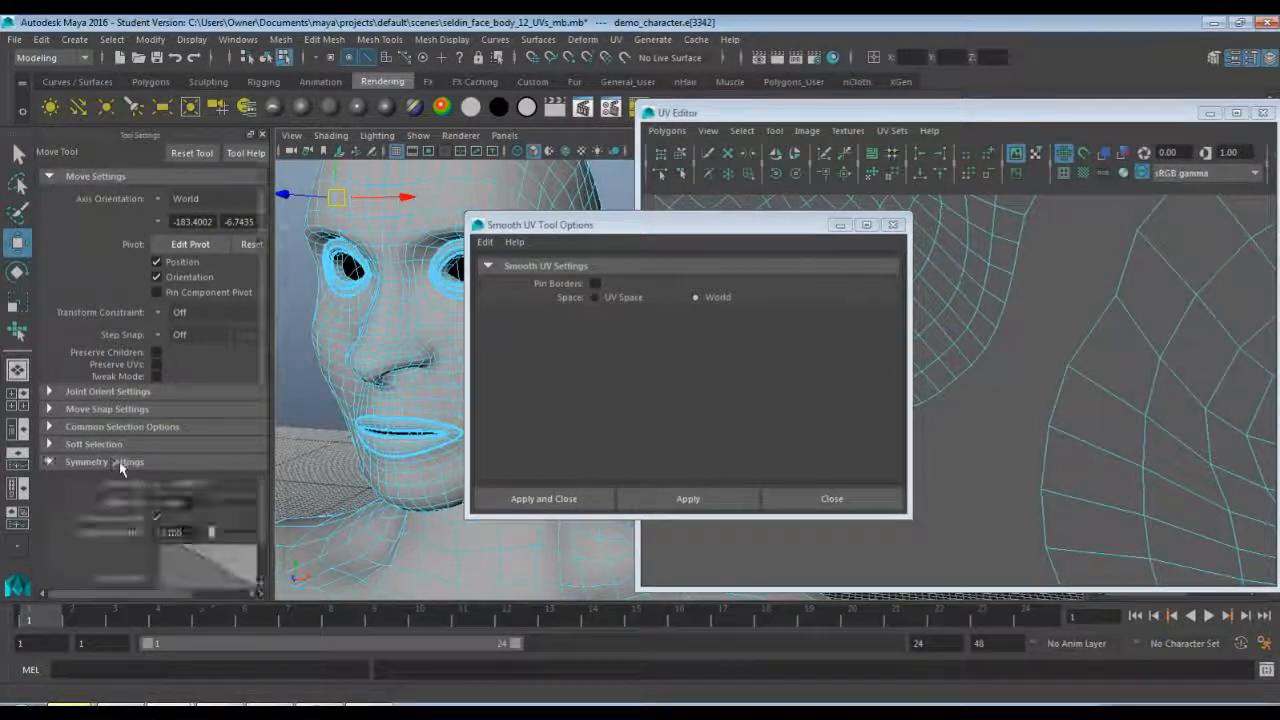
pyautogui.click(157, 486)
pyautogui.click(230, 498)
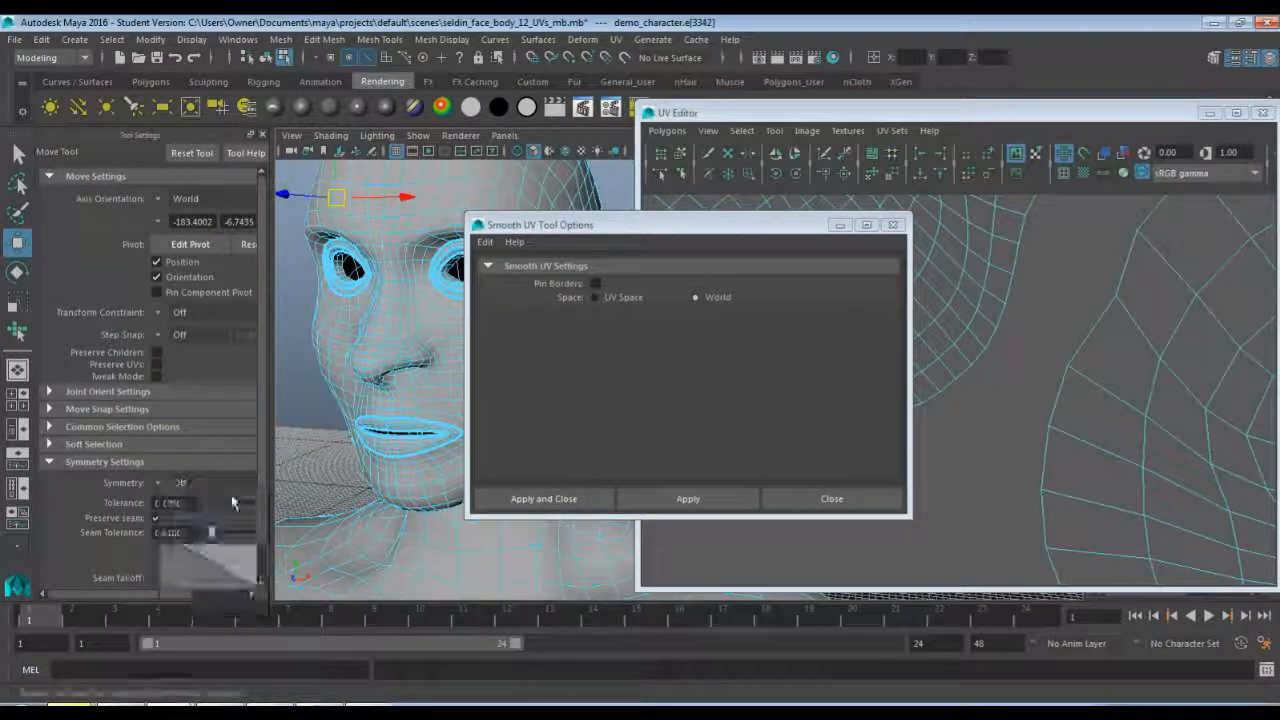
pyautogui.click(750, 234)
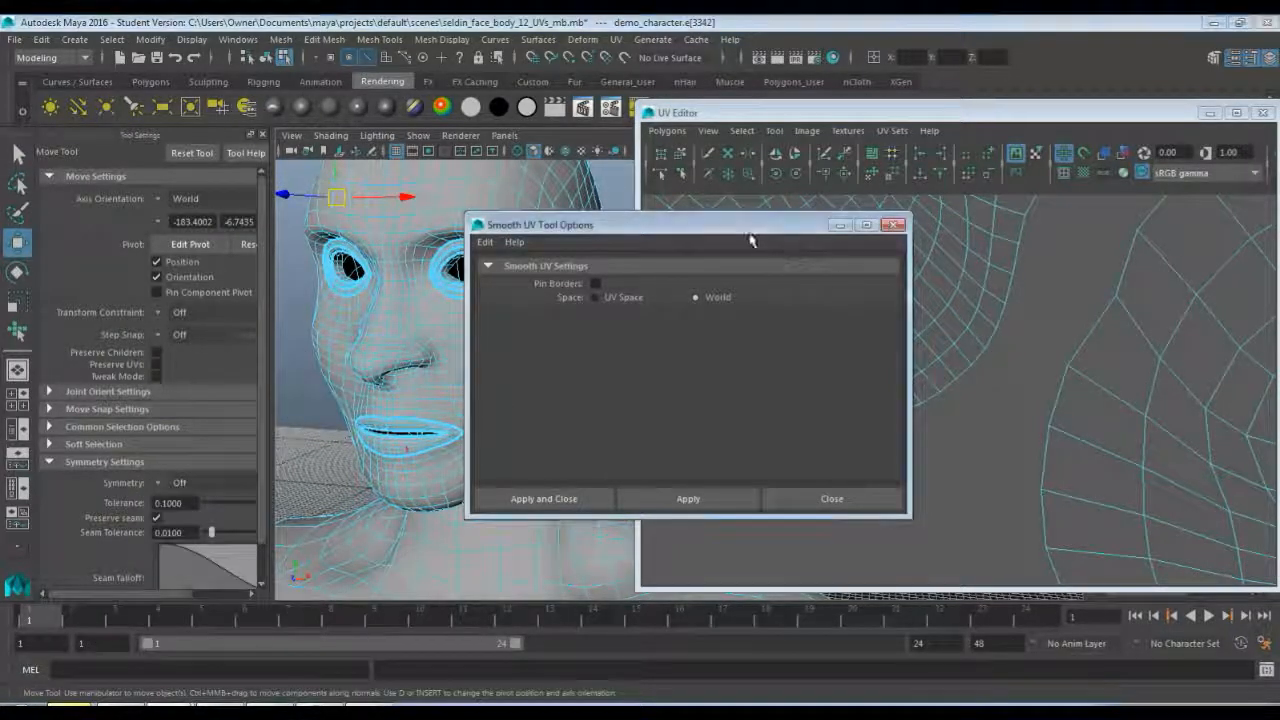
pyautogui.click(818, 492)
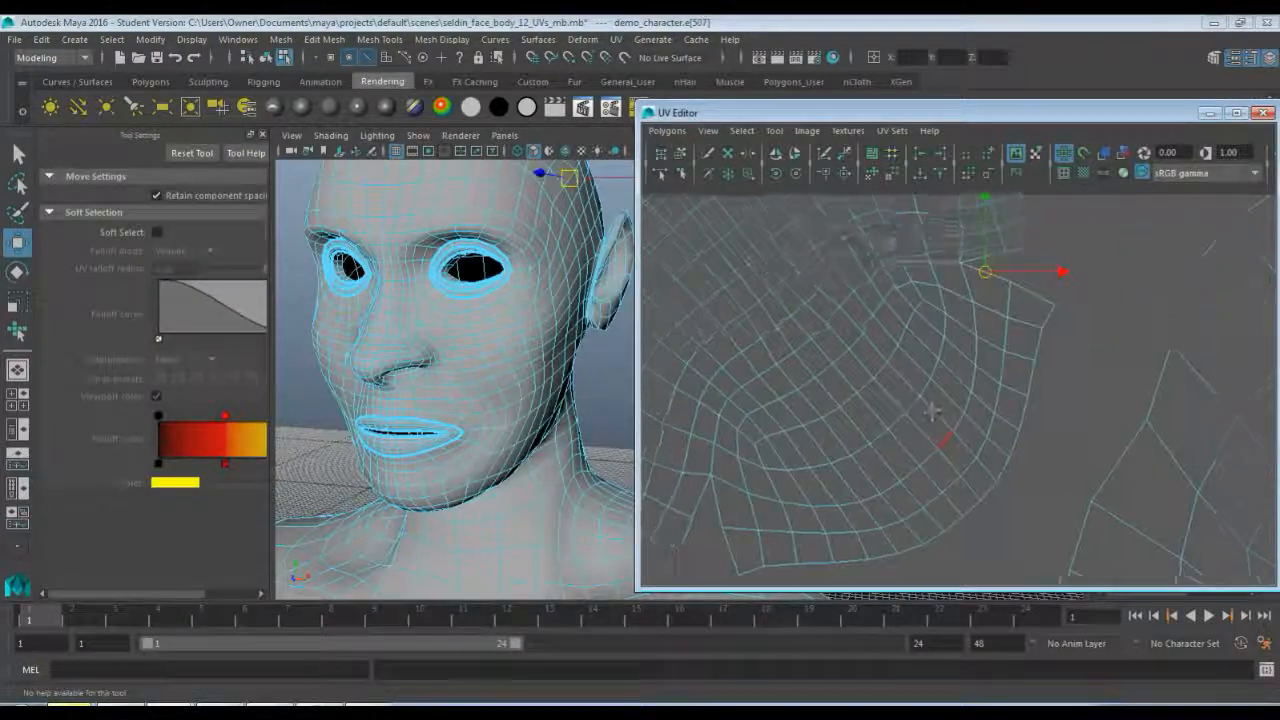
# - Examine the open notch's edges on the back-of-head shell and locate the matching area on the side of the forehead
pyautogui.keyDown('alt'); pyautogui.moveTo(939, 371); pyautogui.dragTo(940, 414, button='middle'); pyautogui.keyUp('alt')
pyautogui.press('q')
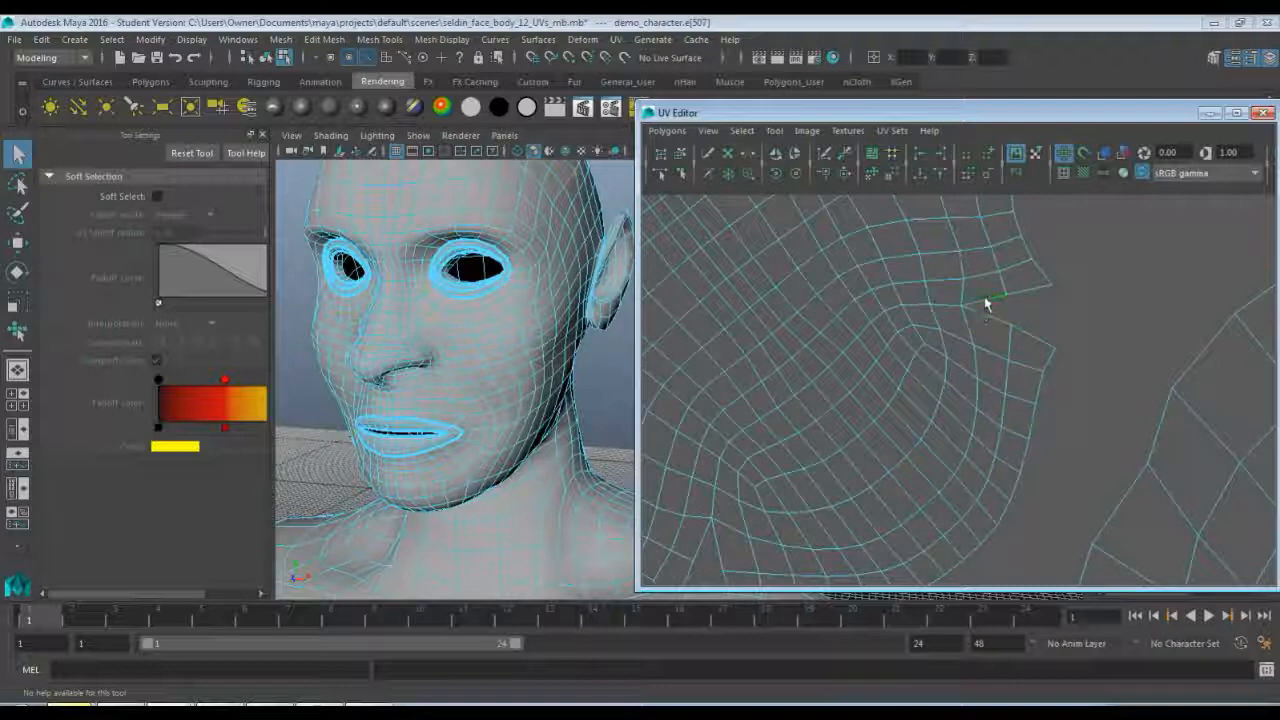
pyautogui.click(958, 310)
pyautogui.click(980, 318)
pyautogui.rightClick(565, 203)
pyautogui.moveTo(565, 203); pyautogui.dragTo(612, 182, button='right')
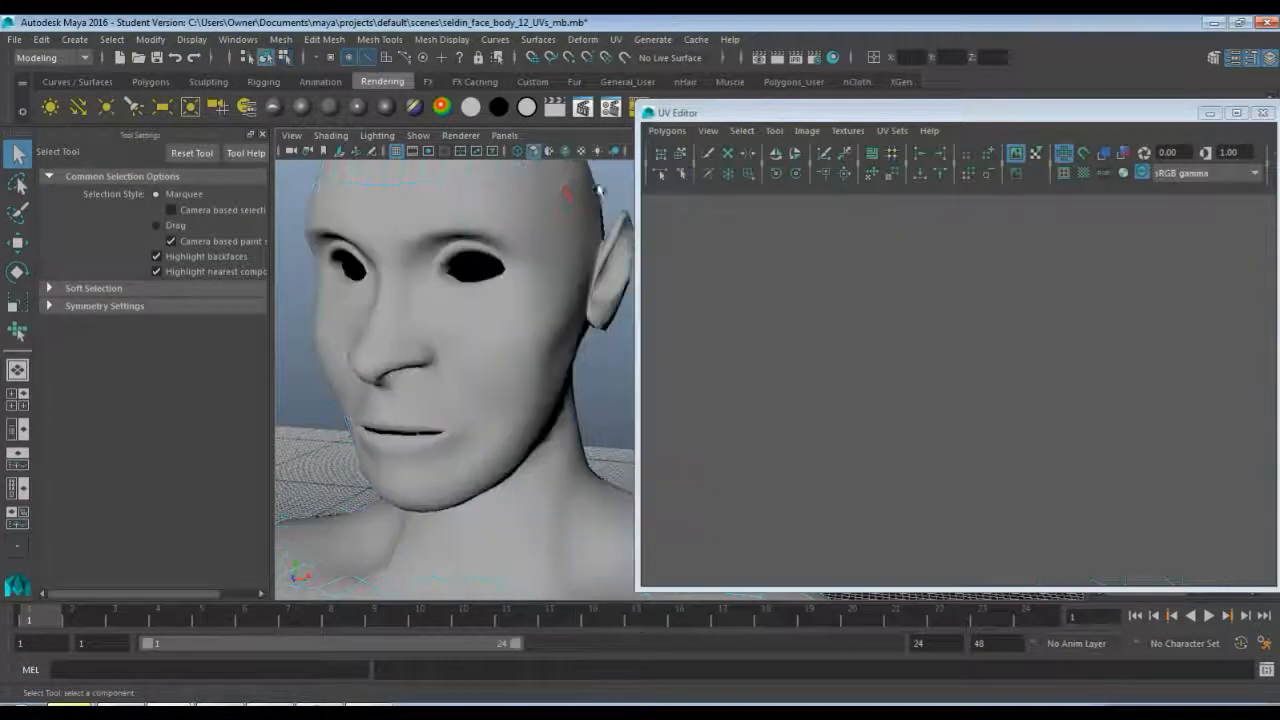
pyautogui.keyDown('alt'); pyautogui.moveTo(568, 226); pyautogui.dragTo(546, 207); pyautogui.keyUp('alt')
pyautogui.keyDown('alt'); pyautogui.moveTo(546, 207); pyautogui.dragTo(420, 378, button='middle'); pyautogui.keyUp('alt')
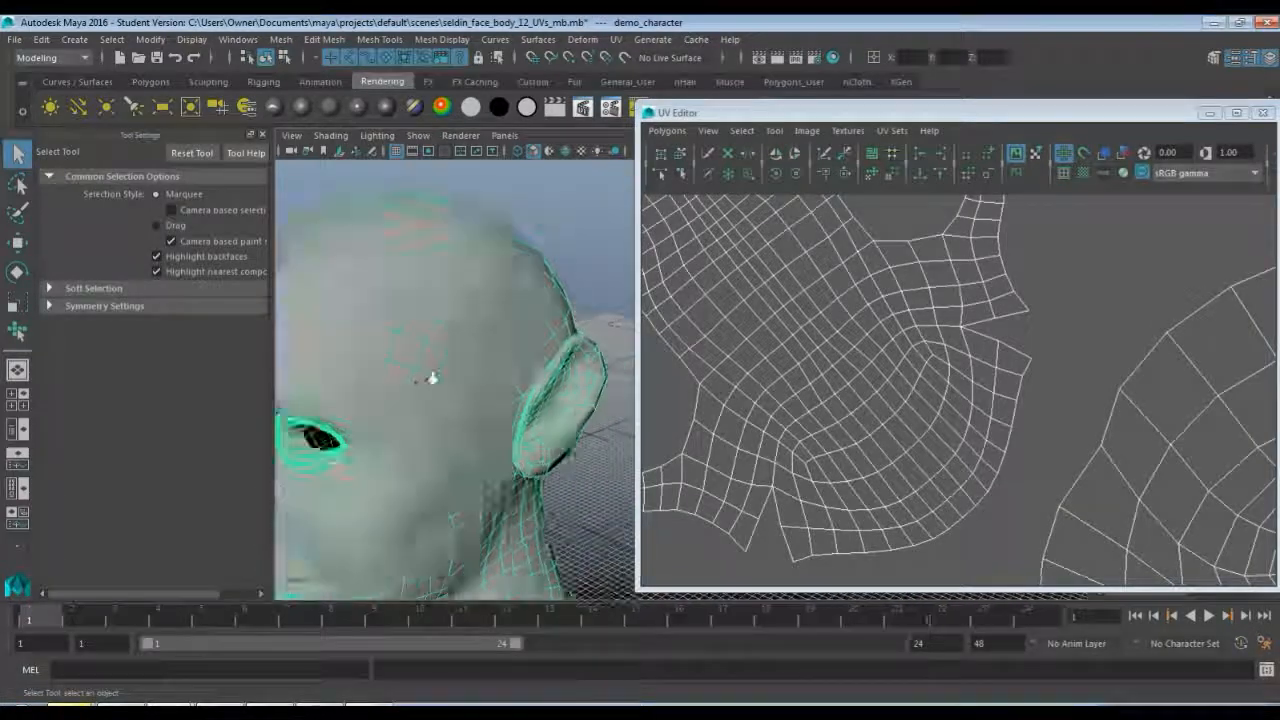
pyautogui.scroll(5, 431, 377)
pyautogui.keyDown('alt'); pyautogui.moveTo(391, 349); pyautogui.dragTo(374, 363); pyautogui.keyUp('alt')
pyautogui.keyDown('alt'); pyautogui.moveTo(374, 363); pyautogui.dragTo(786, 277, button='middle'); pyautogui.keyUp('alt')
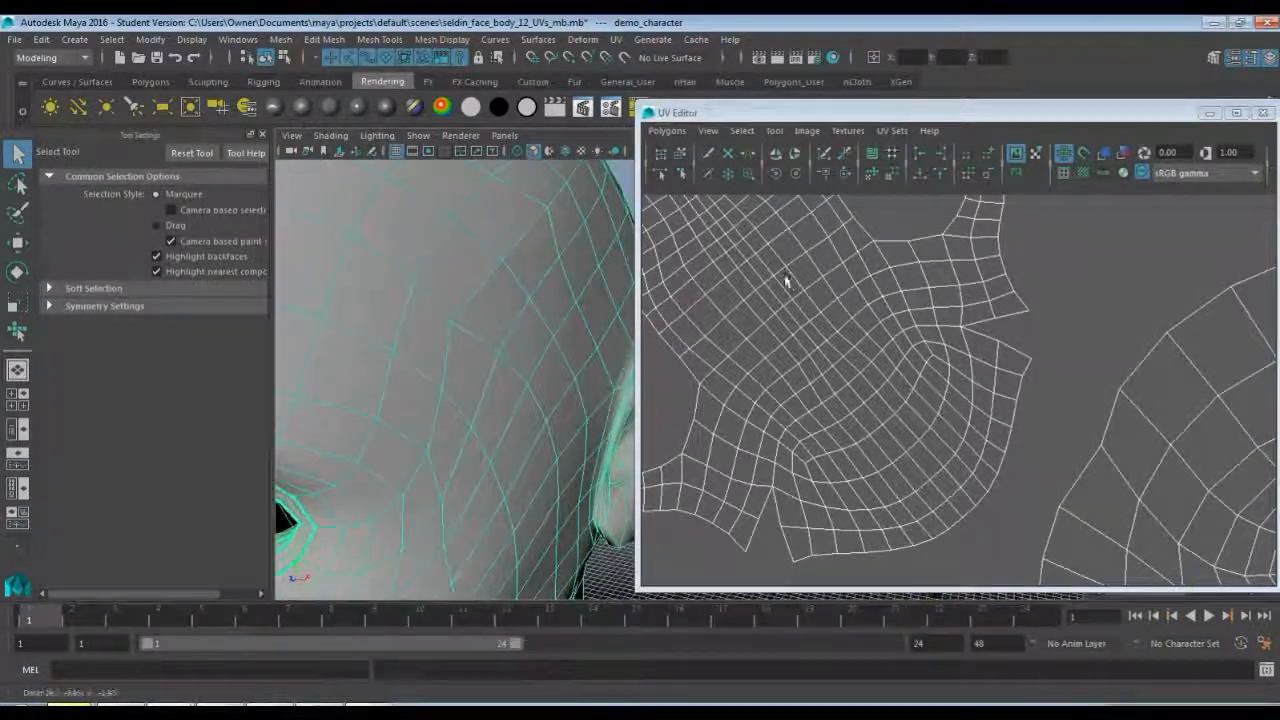
# - Try moving the notch's border edge on the side of the forehead to test whether the mesh is connected, and undo the move
pyautogui.press('F10')
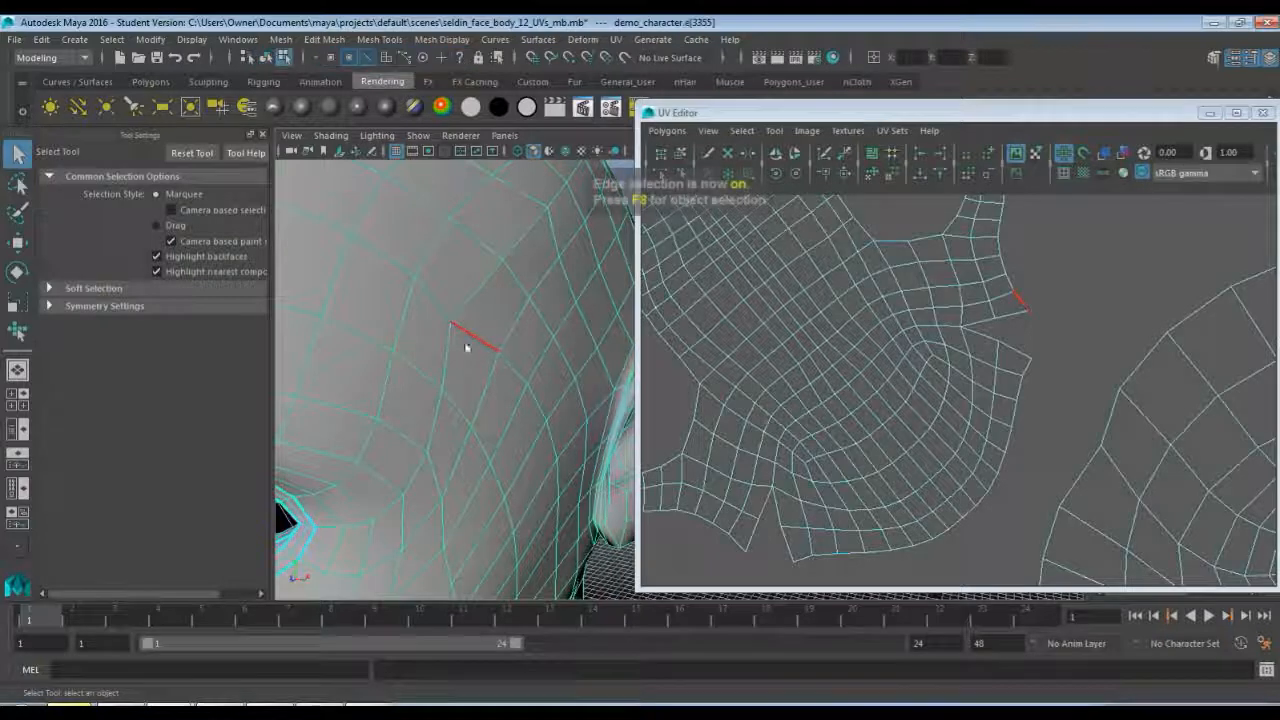
pyautogui.click(485, 352)
pyautogui.press('w')
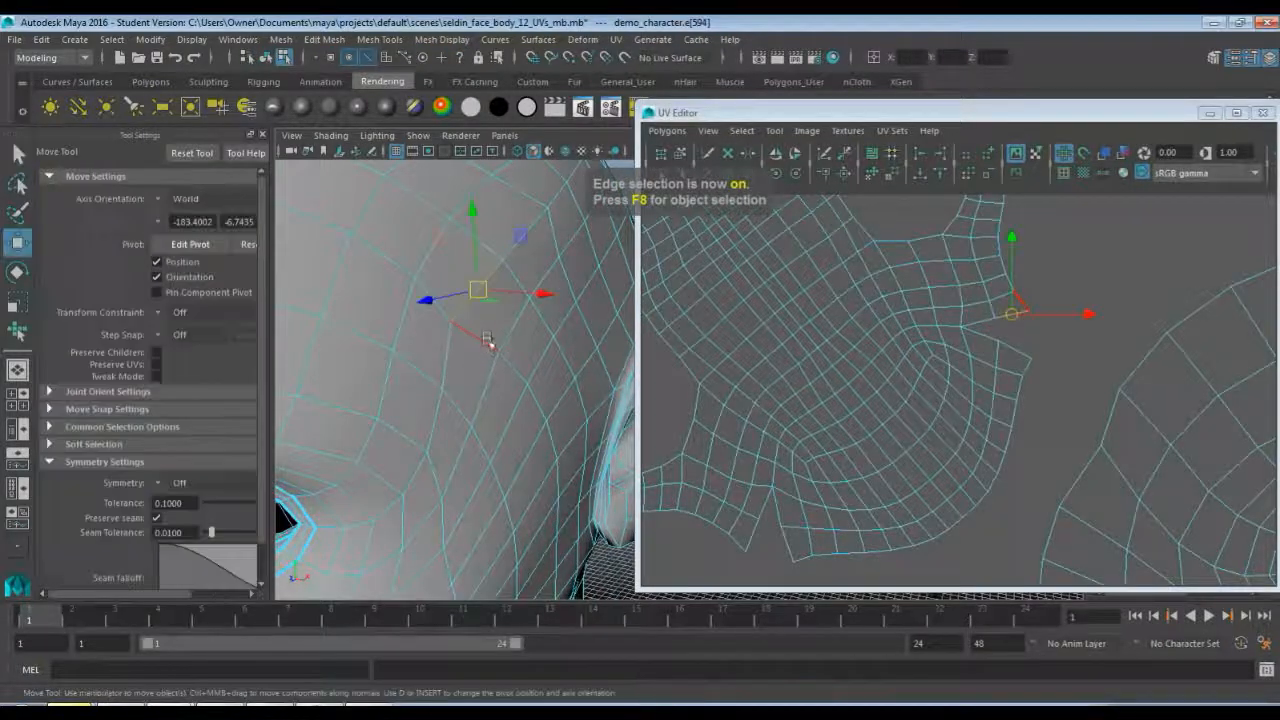
pyautogui.moveTo(420, 310); pyautogui.dragTo(497, 313)
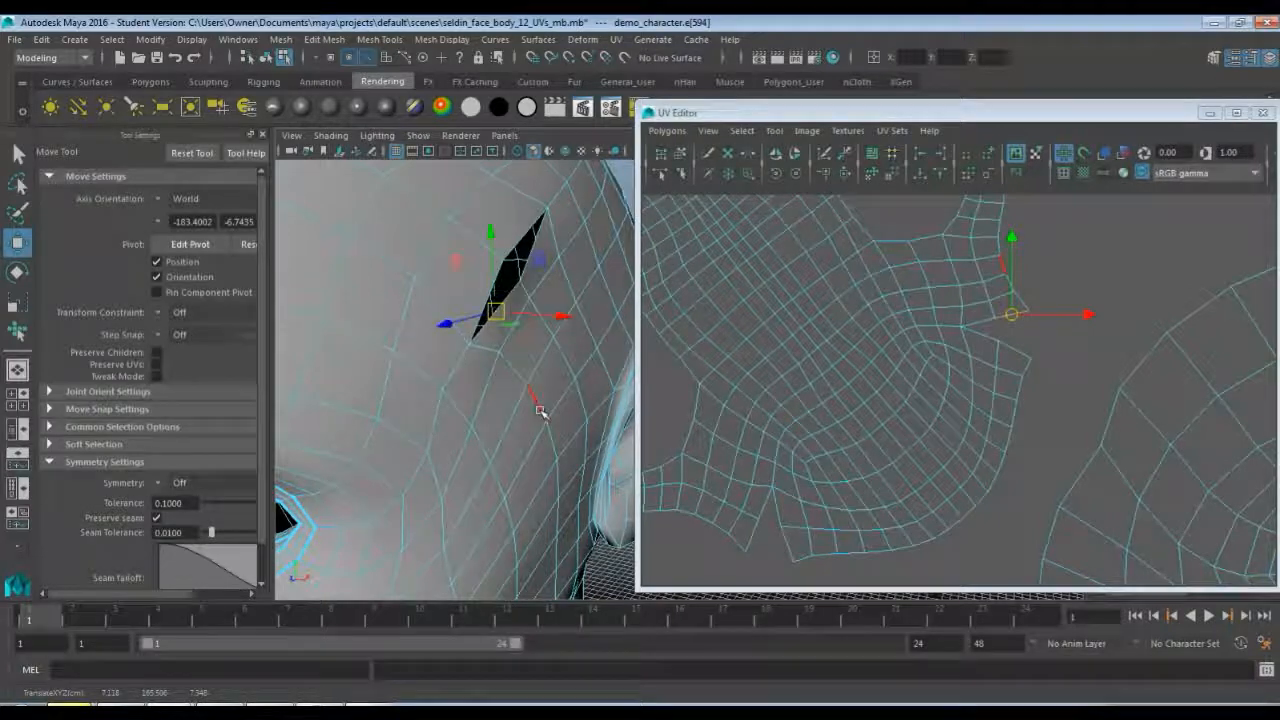
pyautogui.keyDown('alt'); pyautogui.moveTo(551, 386); pyautogui.dragTo(520, 428); pyautogui.keyUp('alt')
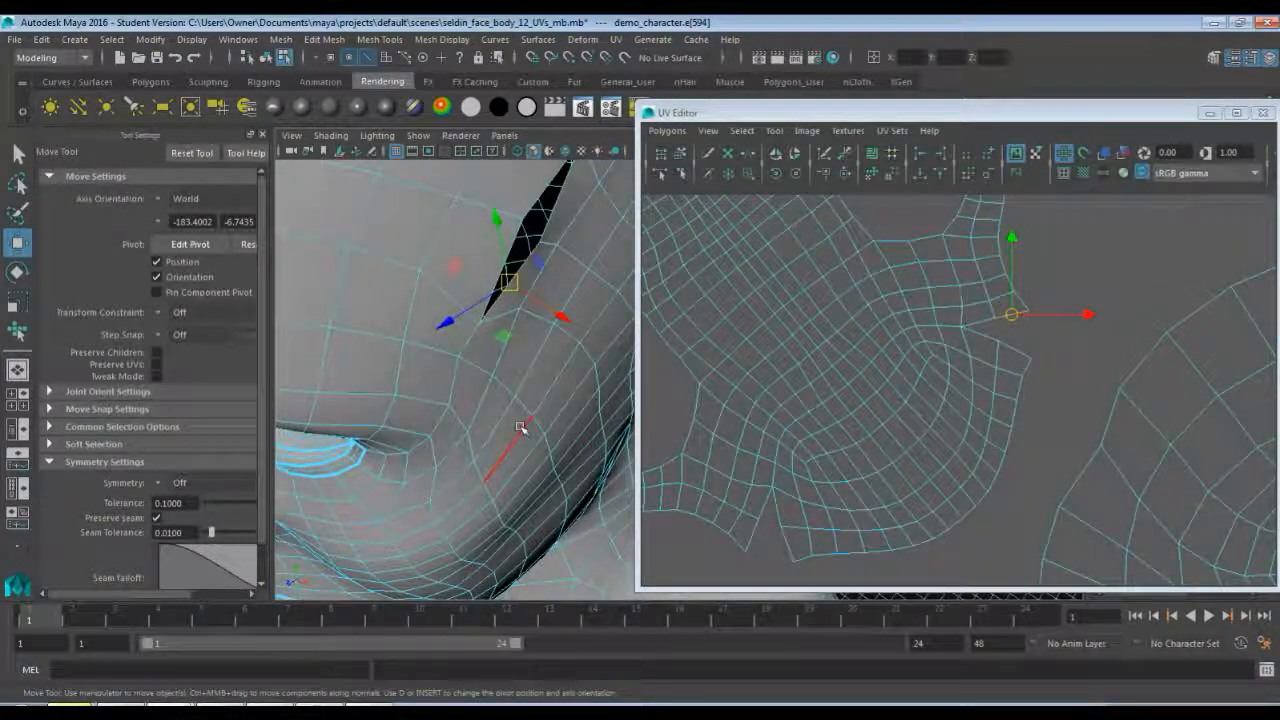
pyautogui.hotkey('ctrl', 'z')
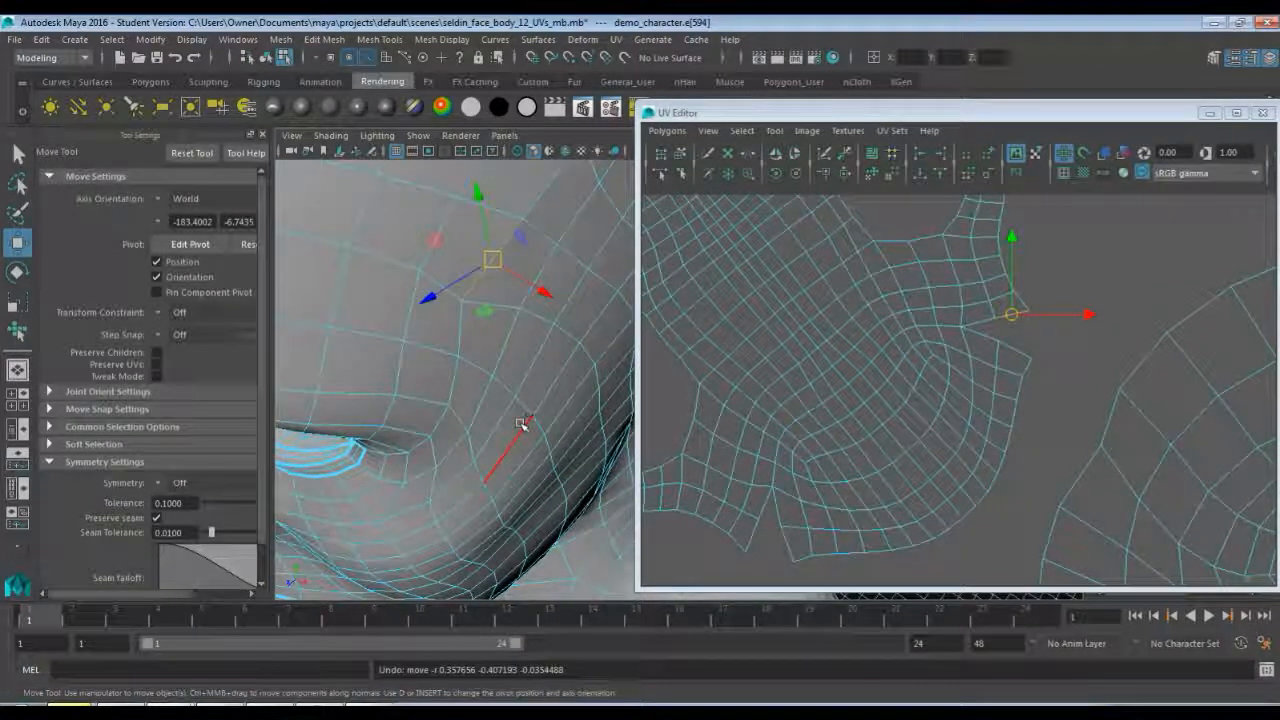
pyautogui.hotkey('ctrl', 'z')
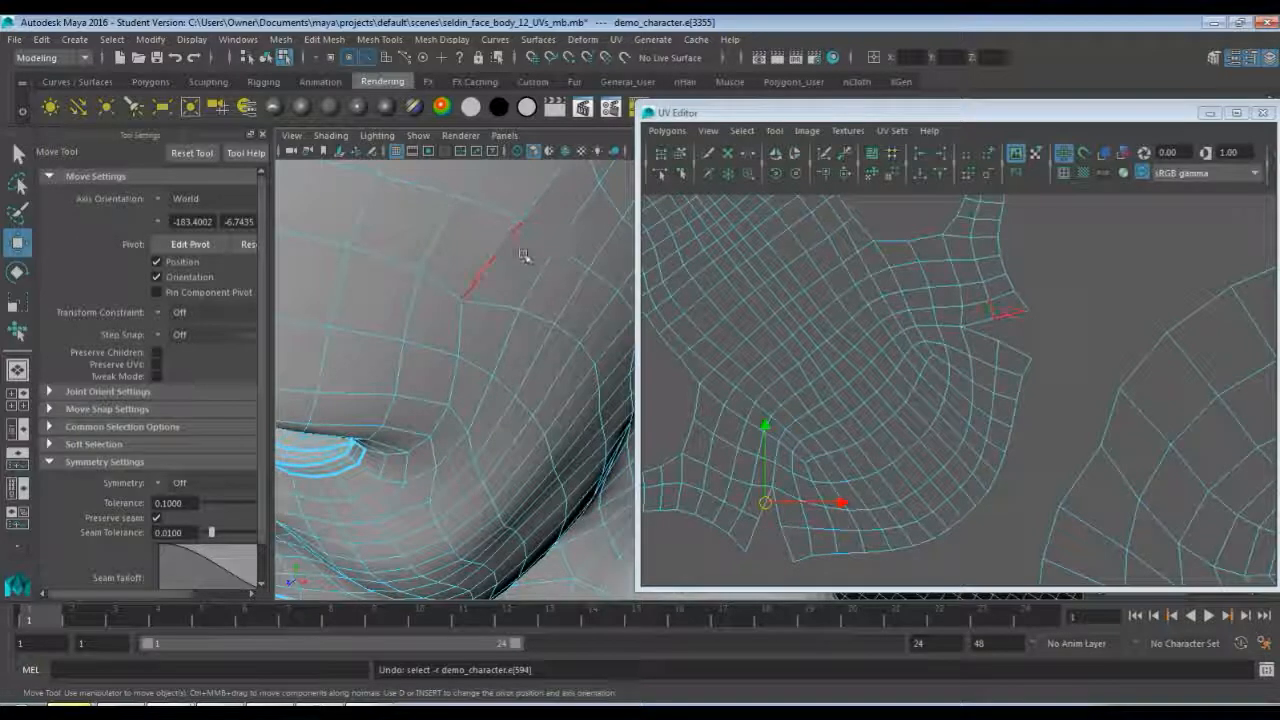
# - Pull the vertex in the middle of the forehead seam away from its neighbour to open the unmerged slit
pyautogui.press('F9')
pyautogui.click(524, 222)
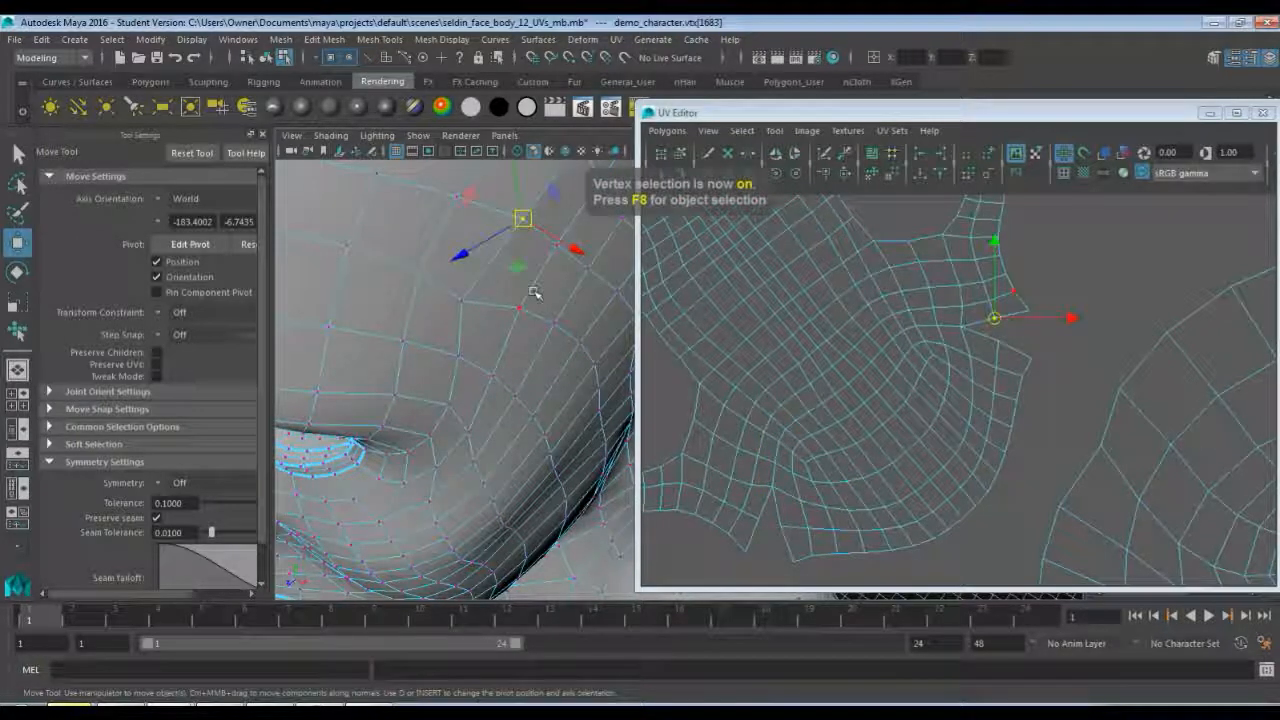
pyautogui.moveTo(522, 218); pyautogui.dragTo(545, 240)
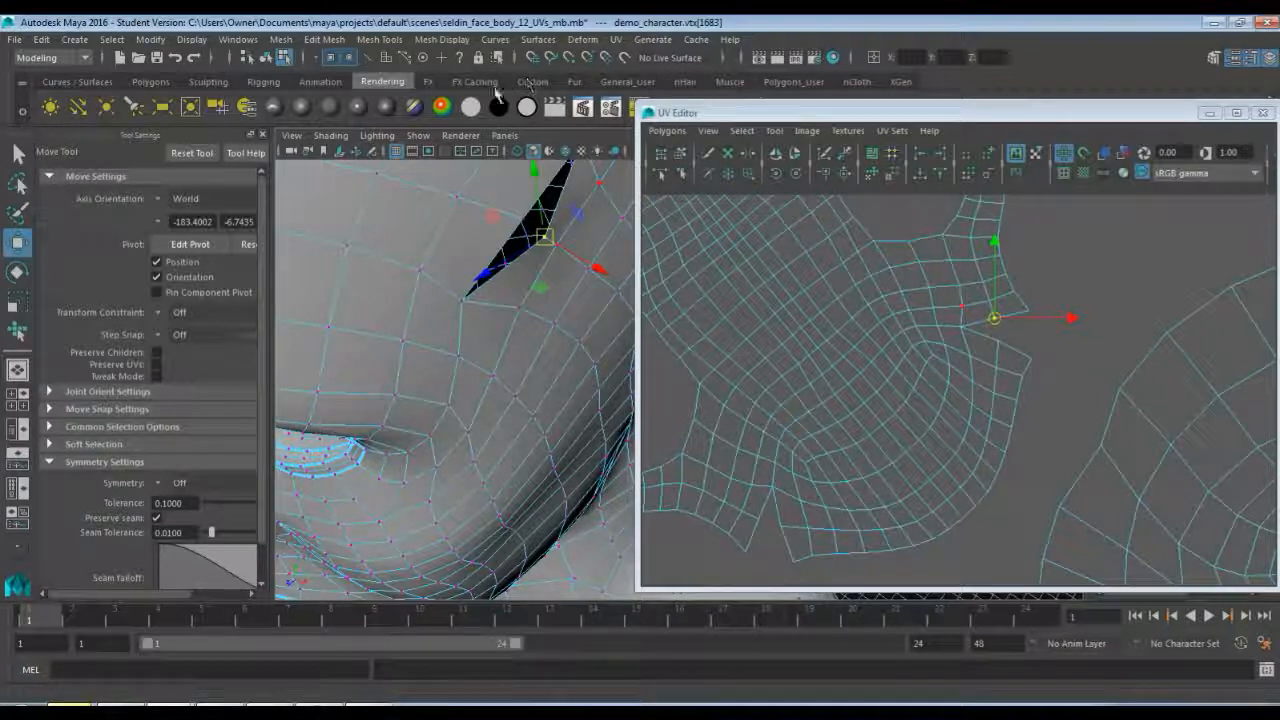
# - Weld the pulled-out vertex onto its counterpart across the slit with the Target Weld Tool, merging to Target
pyautogui.click(151, 81)
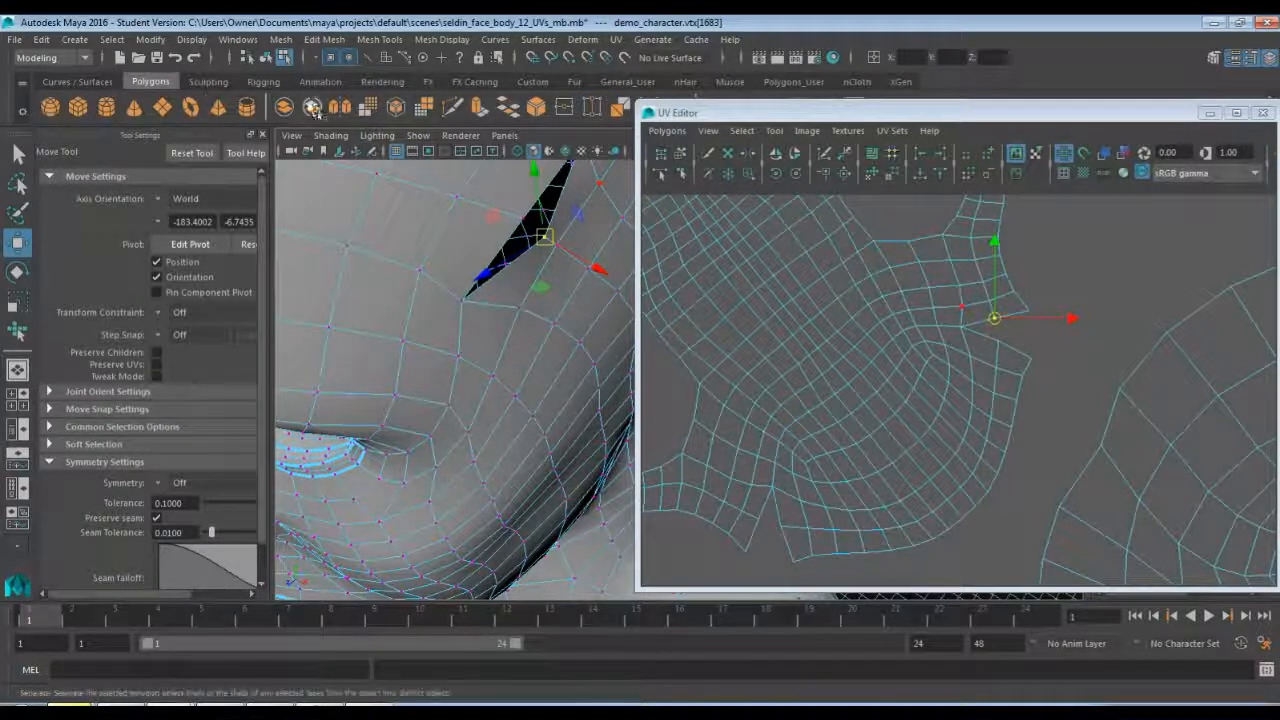
pyautogui.click(592, 110)
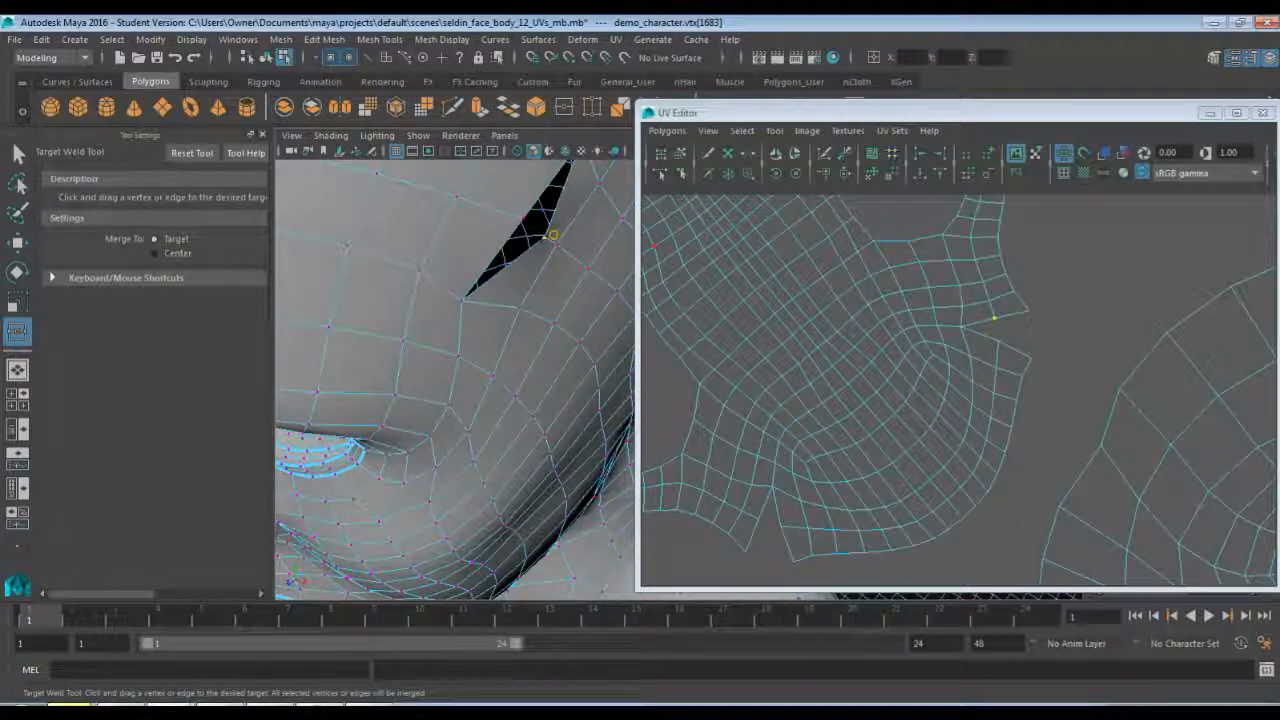
pyautogui.moveTo(553, 234); pyautogui.dragTo(545, 239)
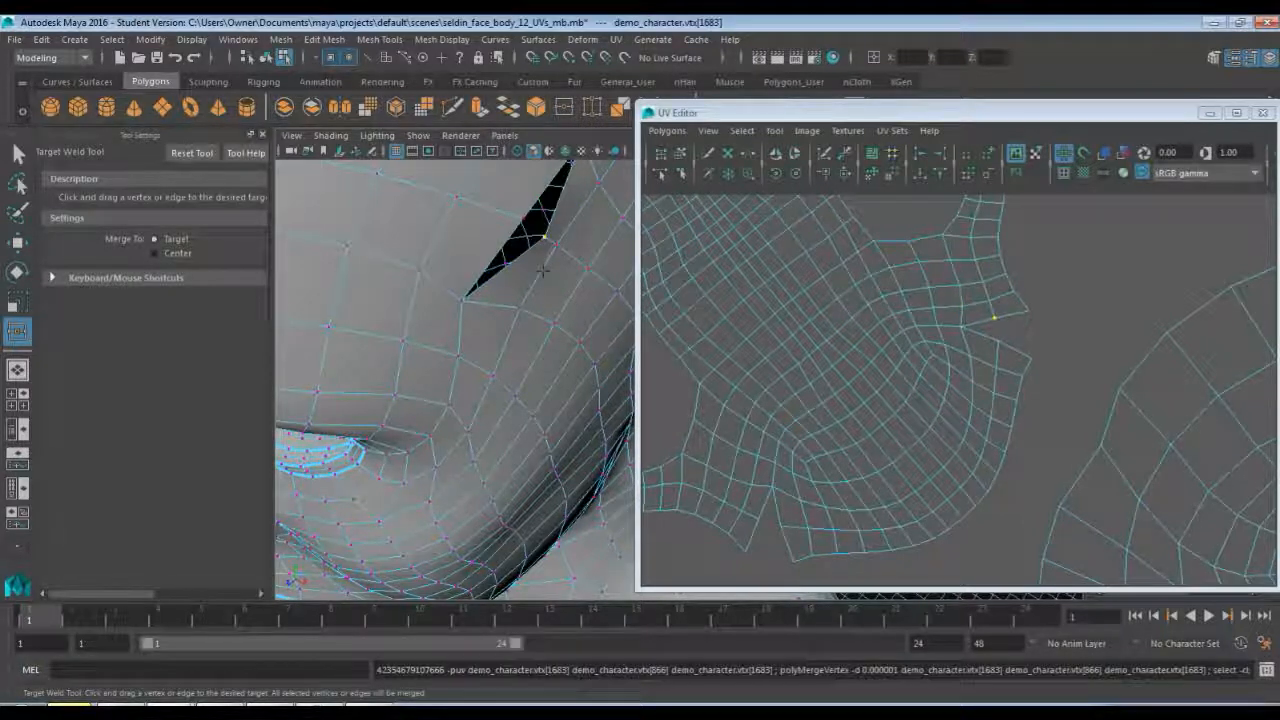
pyautogui.press('1')
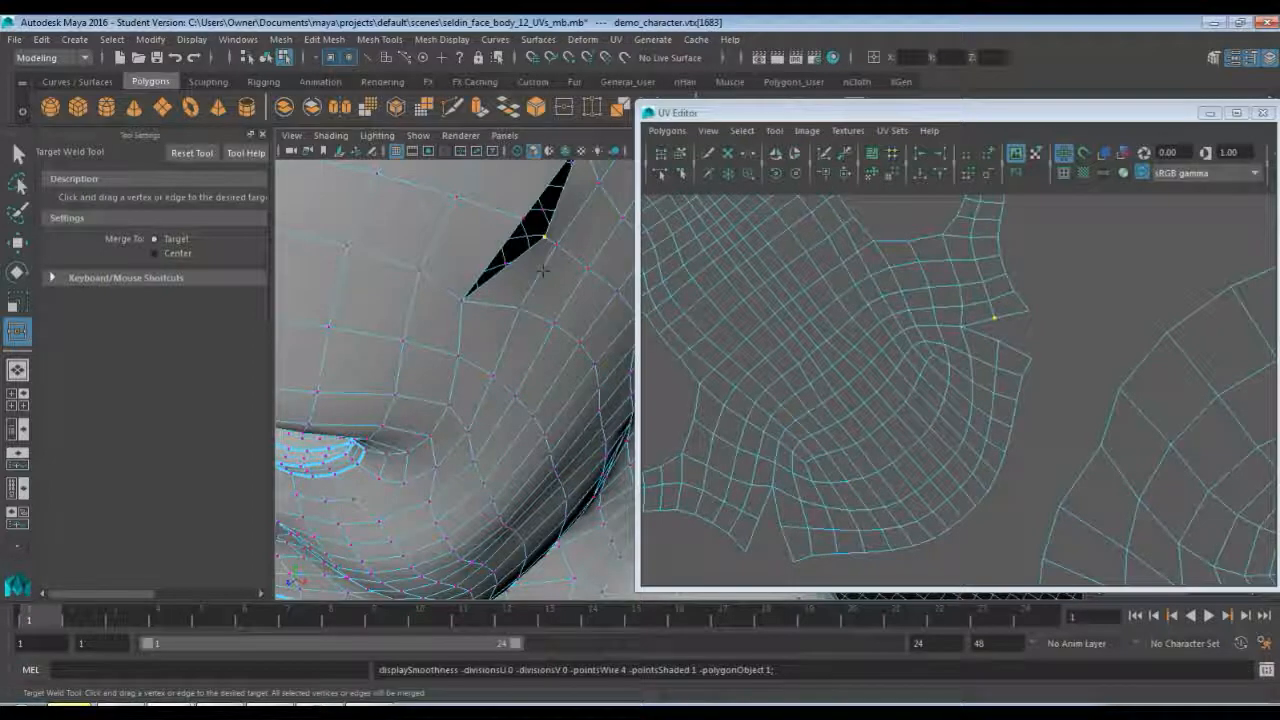
pyautogui.click(544, 237)
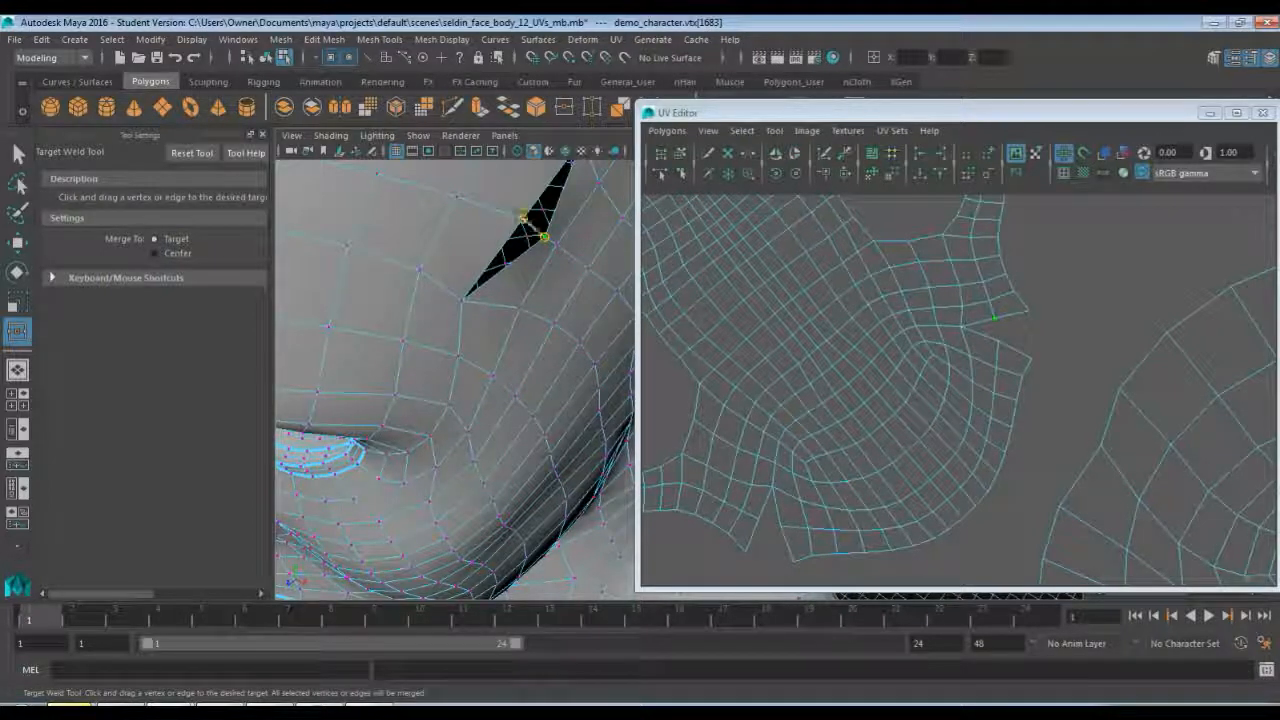
pyautogui.moveTo(544, 237); pyautogui.dragTo(522, 216)
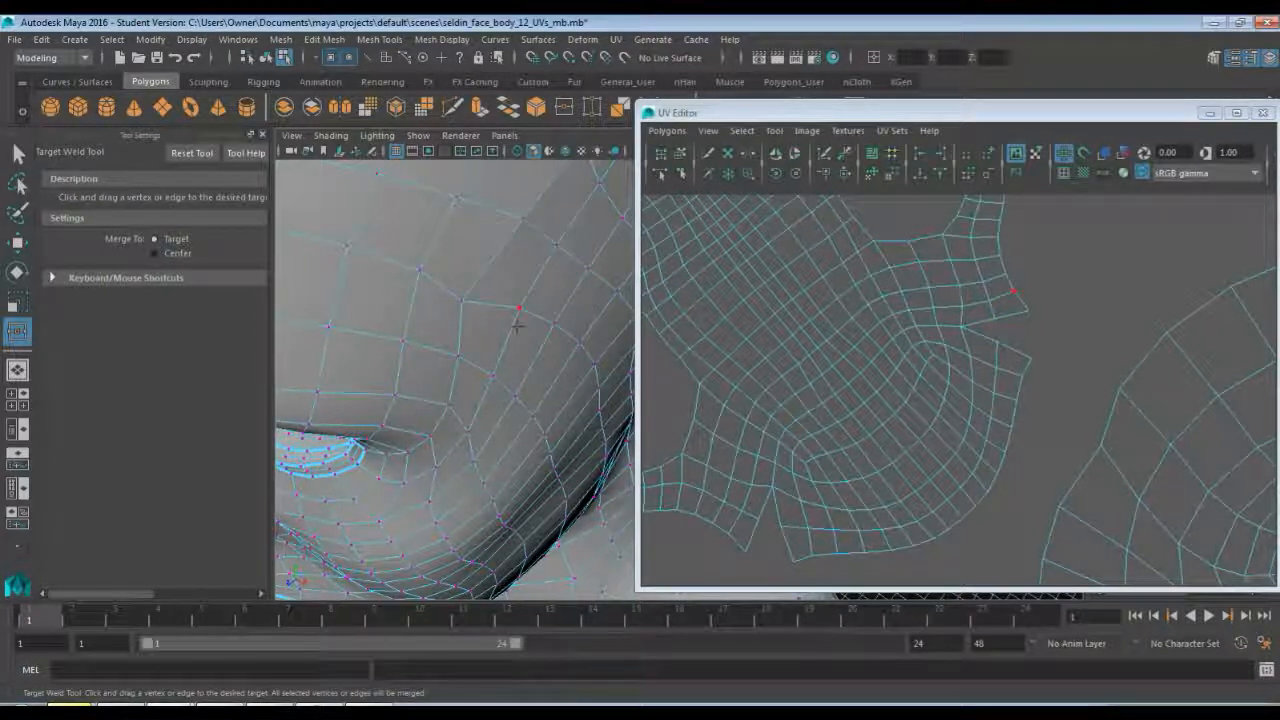
# - Undo the one-sided weld and the vertex move on the side of the forehead
pyautogui.scroll(-5, 502, 338)
pyautogui.keyDown('alt'); pyautogui.moveTo(438, 314); pyautogui.dragTo(604, 295); pyautogui.keyUp('alt')
pyautogui.keyDown('alt'); pyautogui.moveTo(489, 289); pyautogui.dragTo(474, 246); pyautogui.keyUp('alt')
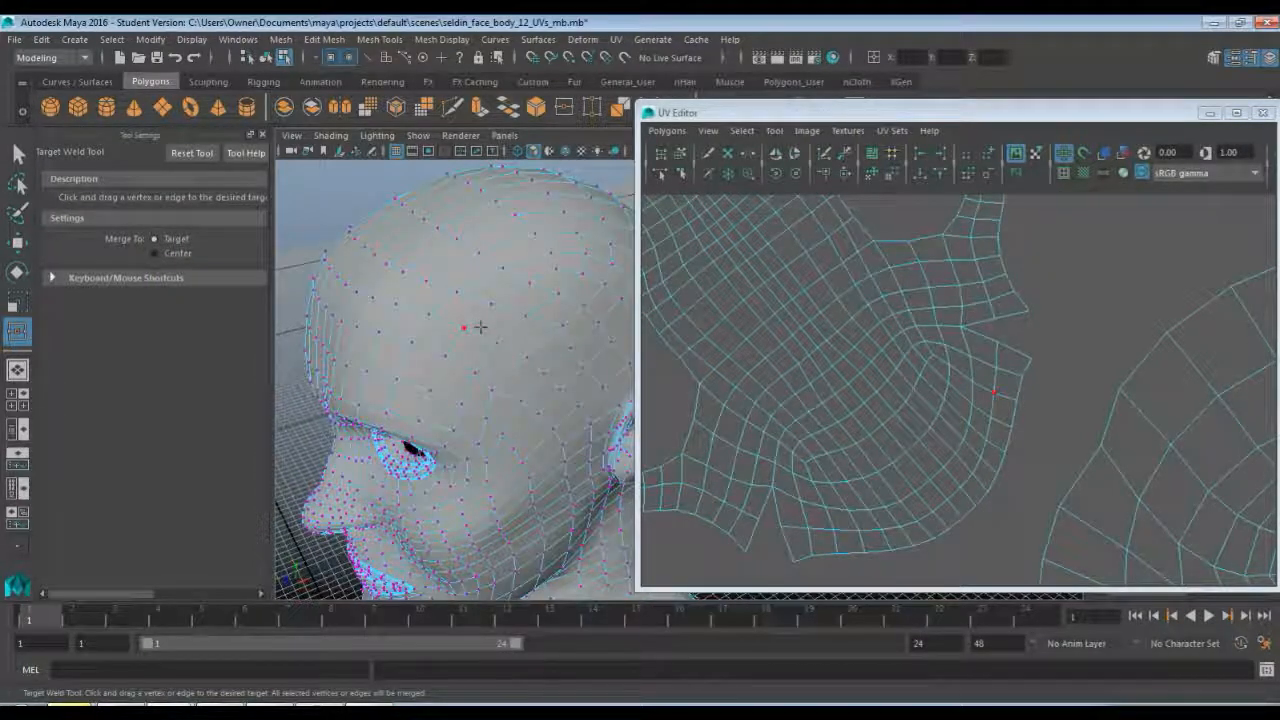
pyautogui.hotkey('ctrl', 'z')
pyautogui.hotkey('ctrl', 'z')
pyautogui.hotkey('ctrl', 'z')
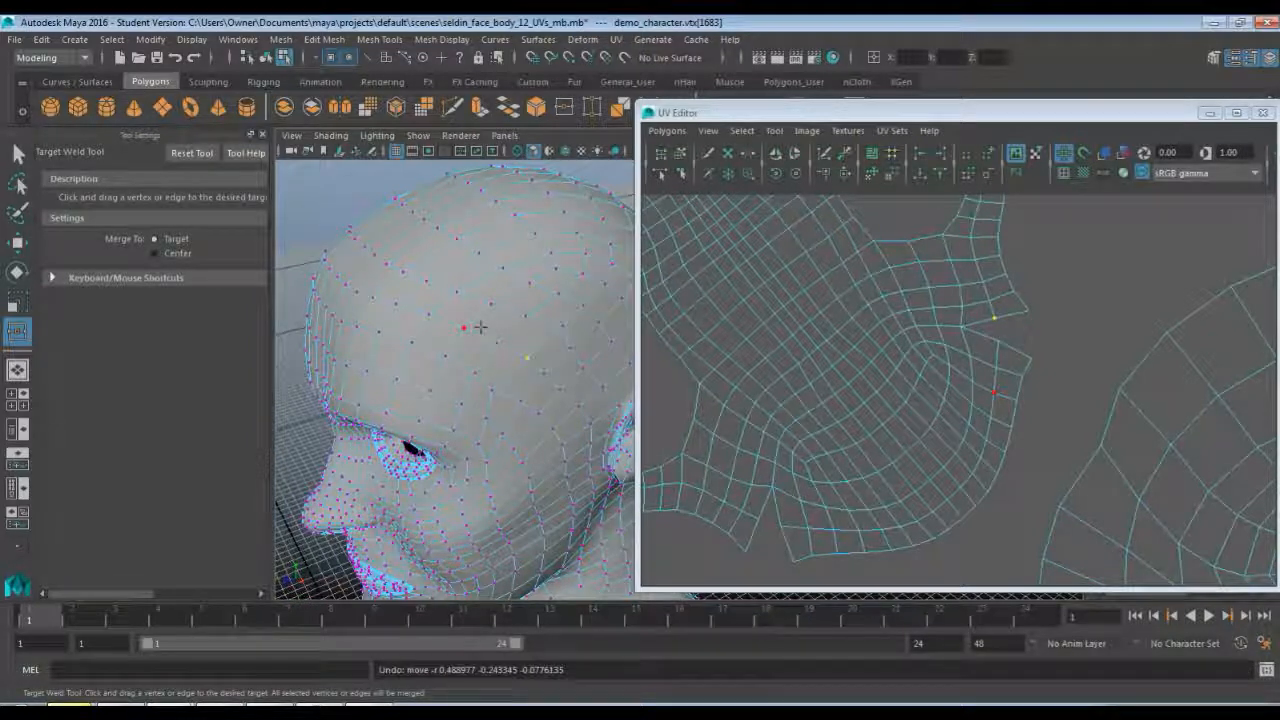
pyautogui.hotkey('ctrl', 'z')
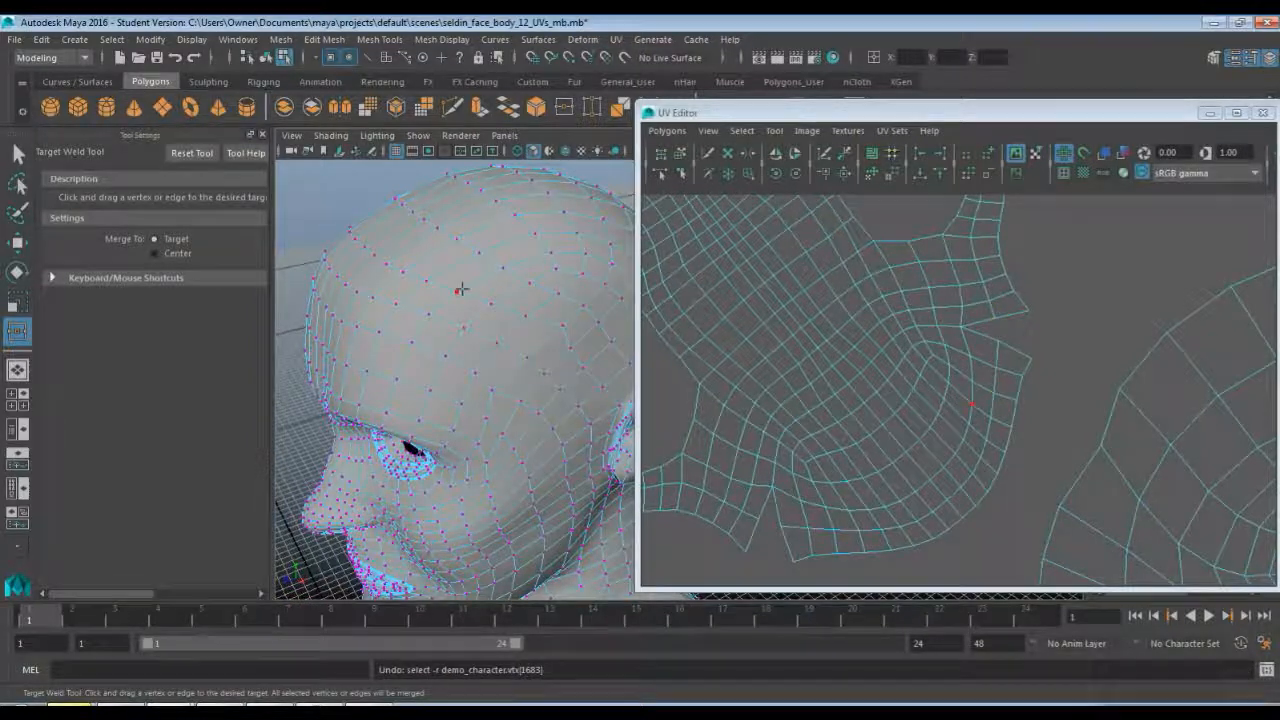
# - Set the Select Tool's symmetry to Object X in its tool settings
pyautogui.press('q')
pyautogui.click(1250, 58)
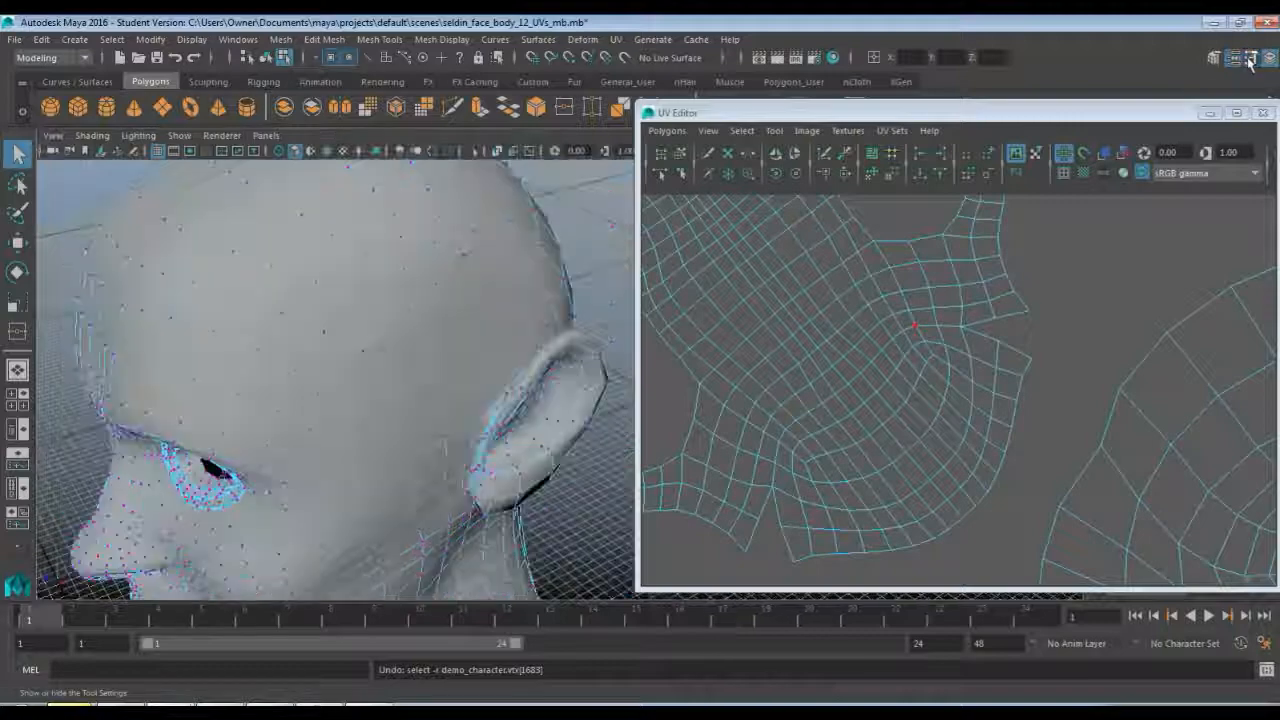
pyautogui.click(1250, 58)
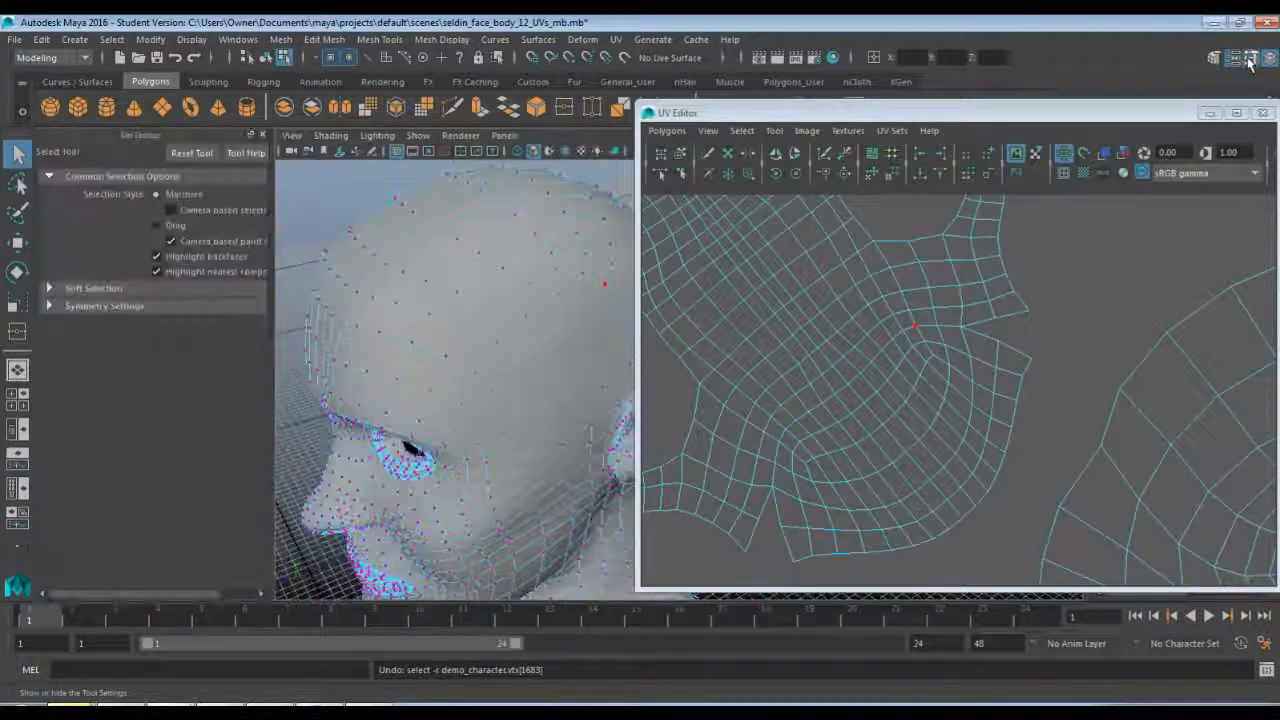
pyautogui.click(158, 310)
pyautogui.click(172, 330)
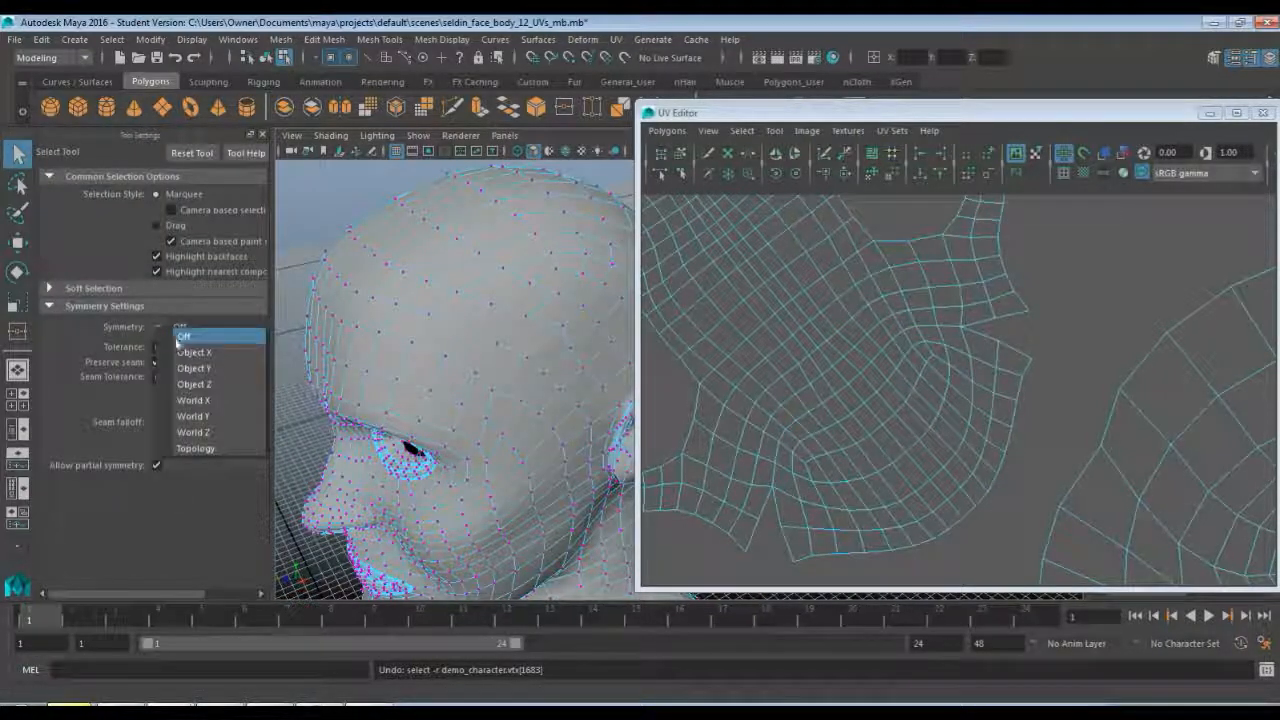
pyautogui.click(187, 348)
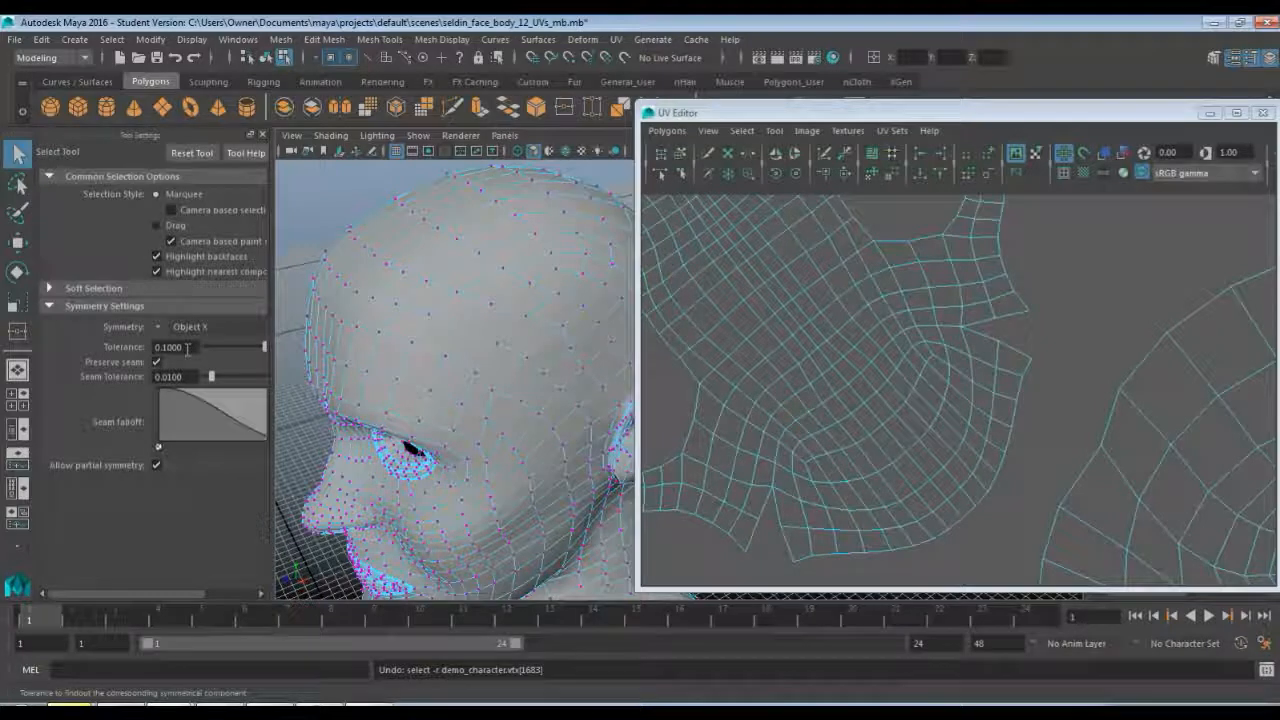
# - Pull the loose vertex in the forehead seam slightly aside with symmetry on, opening the slit on both sides of the head
pyautogui.click(537, 377)
pyautogui.press('w')
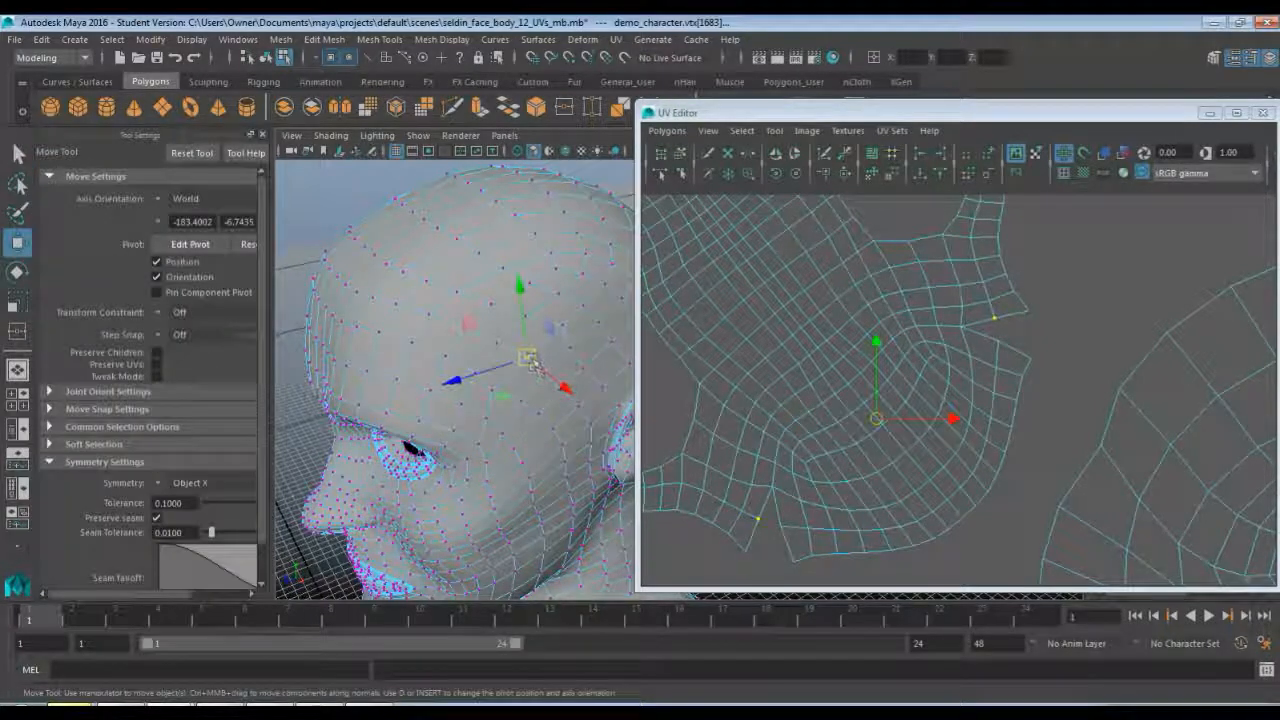
pyautogui.moveTo(530, 362); pyautogui.dragTo(537, 367)
pyautogui.press('q')
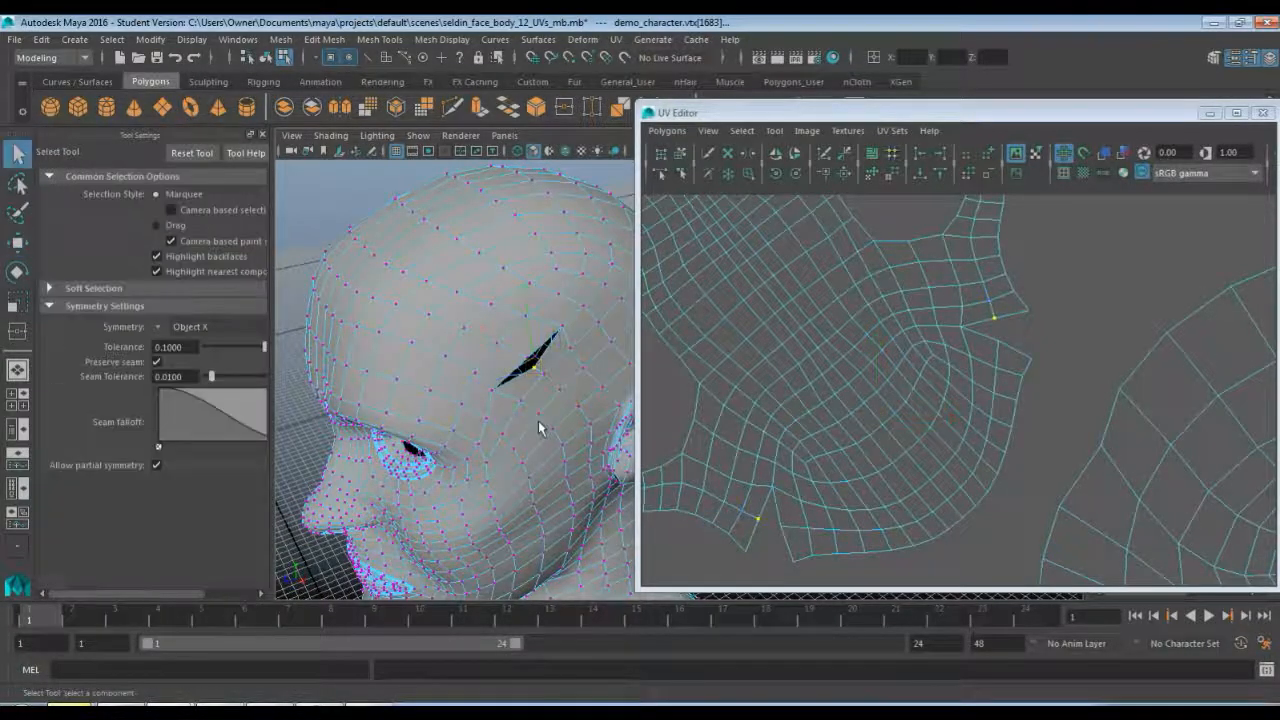
# - Target Weld the pulled-out vertex onto its counterpart across the slit, closing the gap on both sides of the head
pyautogui.scroll(4, 540, 423)
pyautogui.scroll(-4, 462, 413)
pyautogui.keyDown('alt'); pyautogui.moveTo(451, 397); pyautogui.dragTo(505, 412); pyautogui.keyUp('alt')
pyautogui.scroll(5, 505, 412)
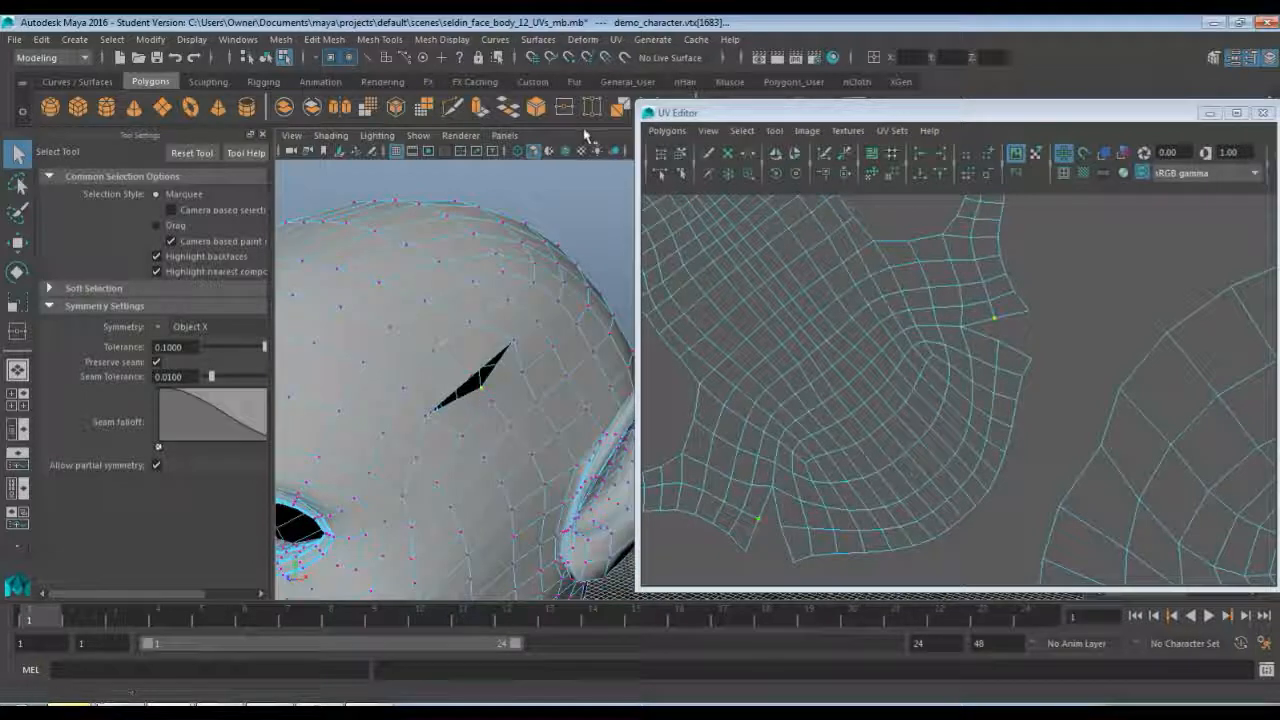
pyautogui.click(564, 107)
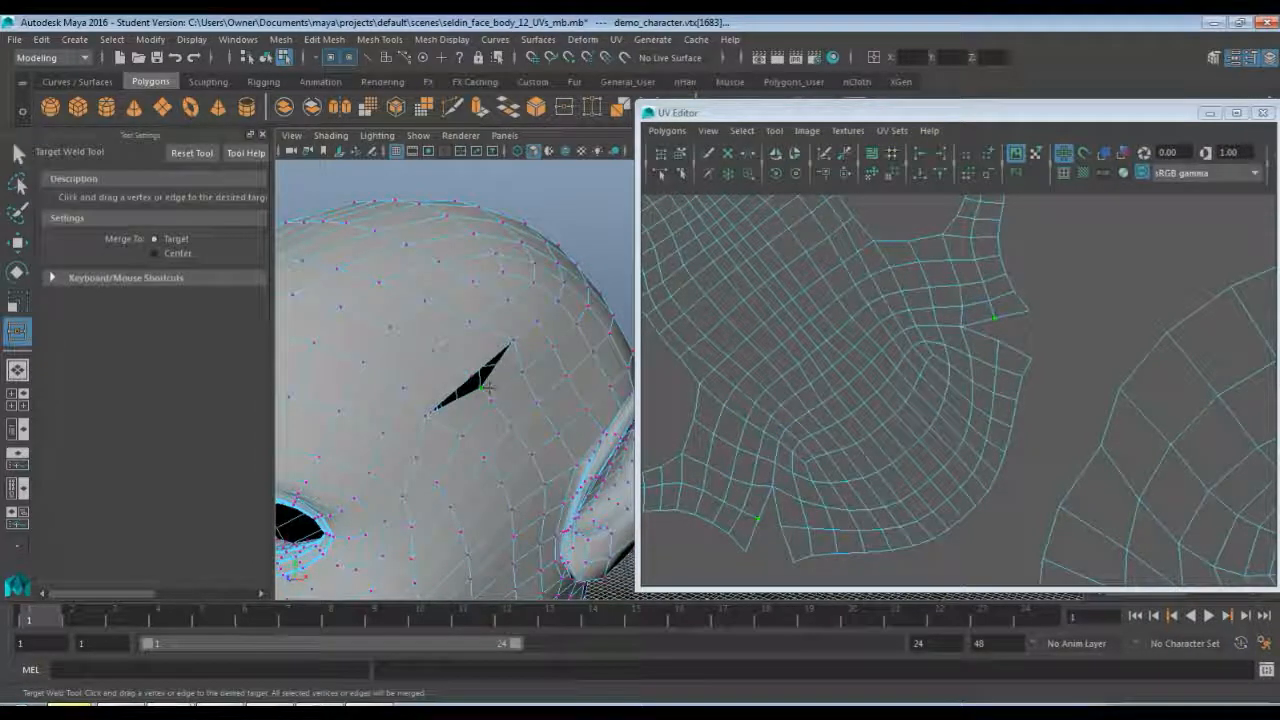
pyautogui.moveTo(481, 387)
pyautogui.mouseDown()
pyautogui.moveTo(470, 377)
pyautogui.moveTo(418, 397)
pyautogui.moveTo(540, 380)
pyautogui.moveTo(475, 378)
pyautogui.moveTo(491, 366)
pyautogui.mouseUp()
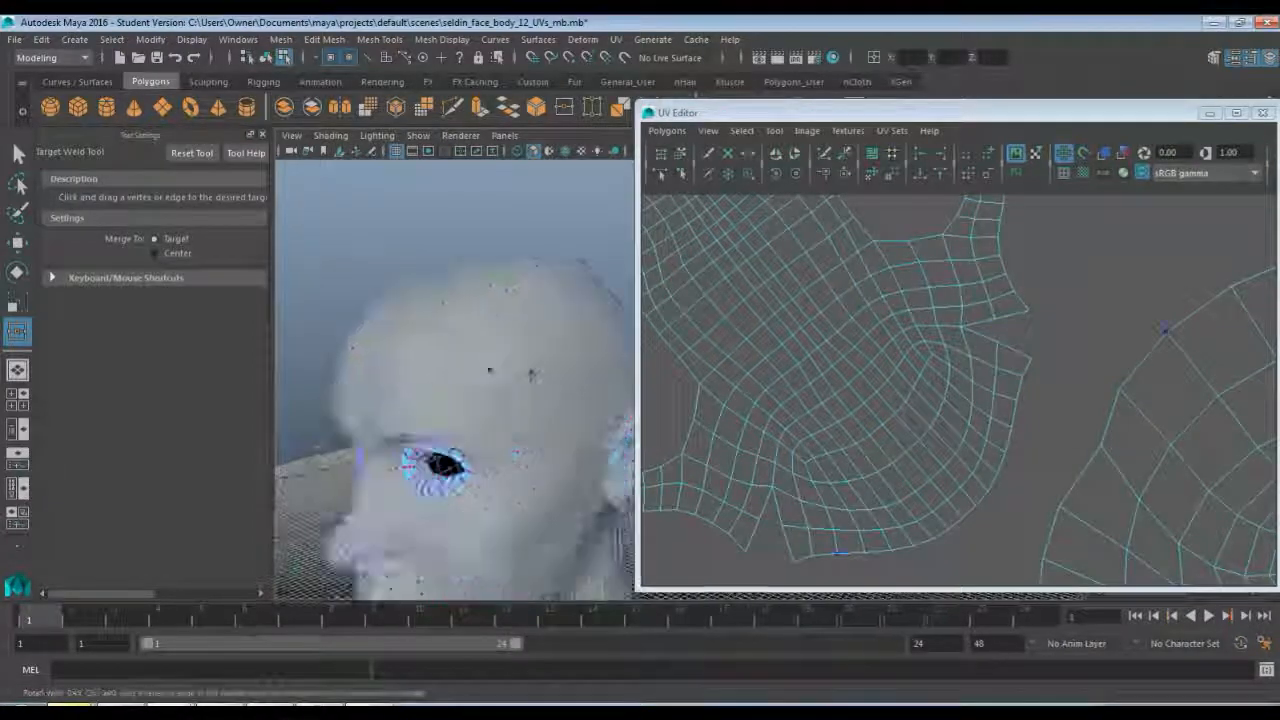
# - Test the welded forehead vertex by moving it slightly, and undo the move
pyautogui.scroll(3, 529, 371)
pyautogui.press('q')
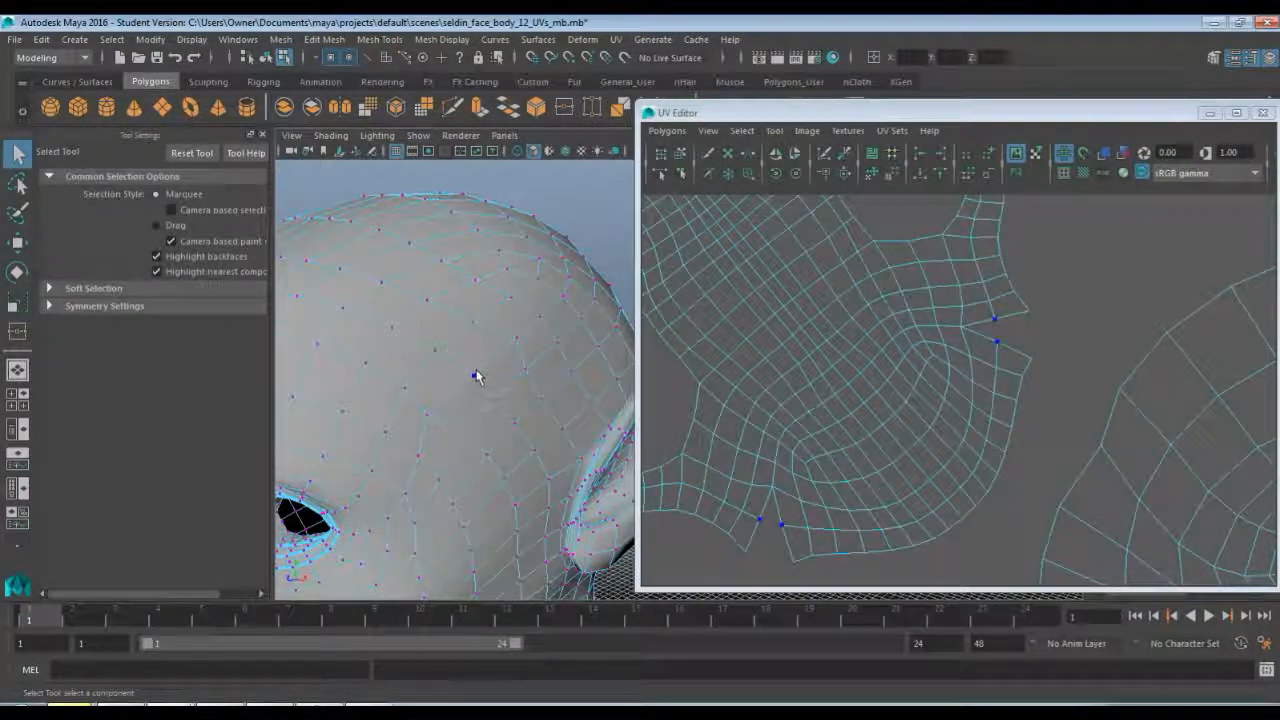
pyautogui.click(476, 376)
pyautogui.press('w')
pyautogui.moveTo(476, 376)
pyautogui.mouseDown()
pyautogui.moveTo(458, 364)
pyautogui.moveTo(518, 347)
pyautogui.moveTo(530, 395)
pyautogui.moveTo(467, 375)
pyautogui.mouseUp()
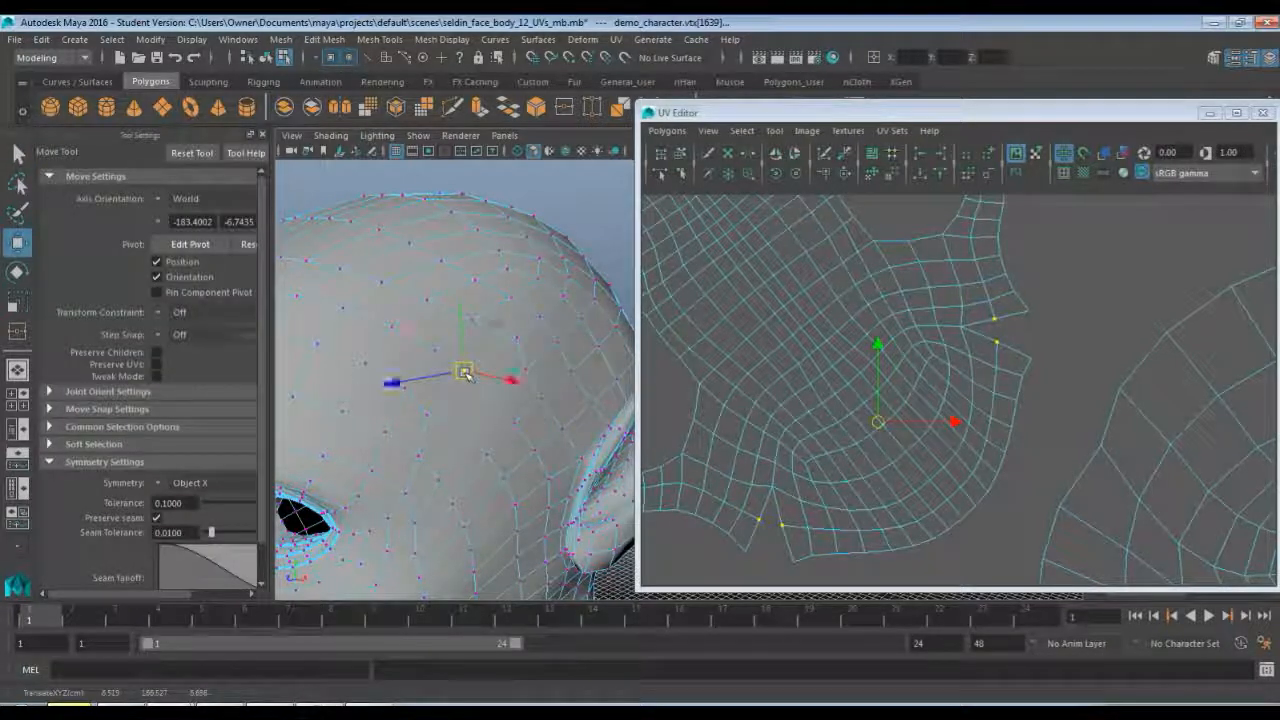
pyautogui.hotkey('ctrl', 'z')
# - Test the neighbouring vertex at the inner end of the notch with a small move, and undo it
pyautogui.click(520, 343)
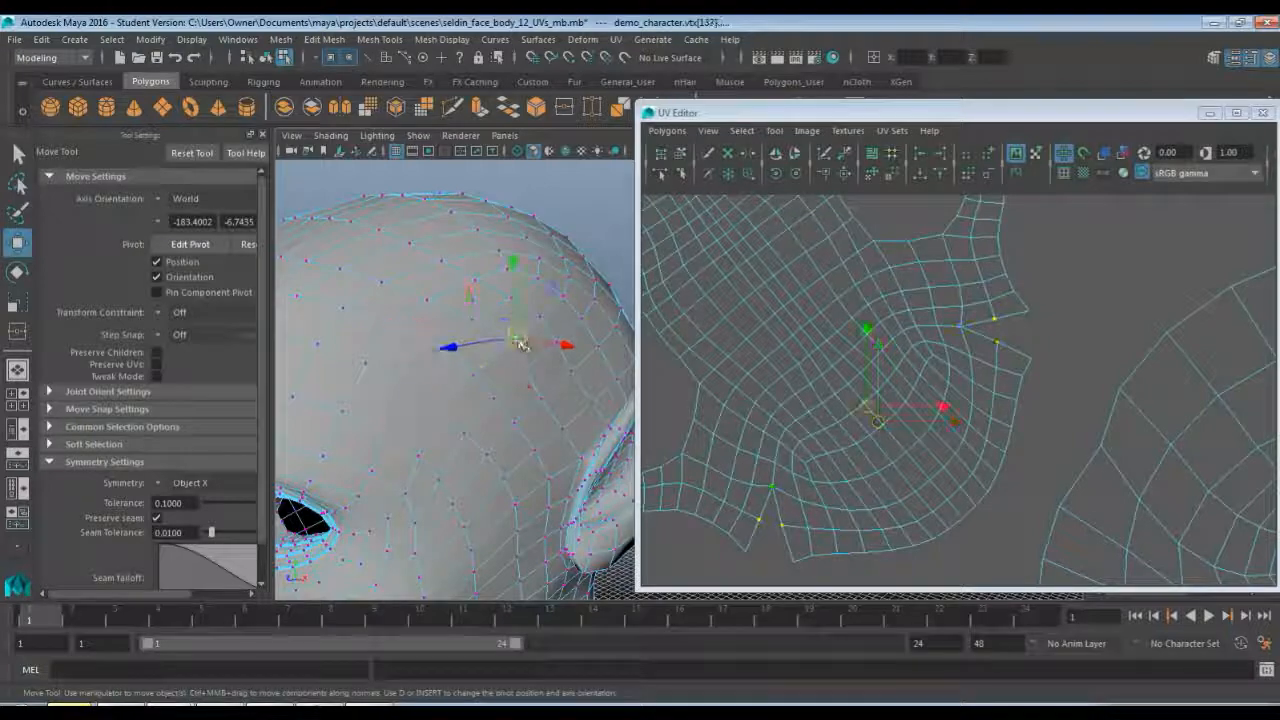
pyautogui.moveTo(520, 343); pyautogui.dragTo(486, 345)
pyautogui.hotkey('ctrl', 'z')
pyautogui.hotkey('ctrl', 'z')
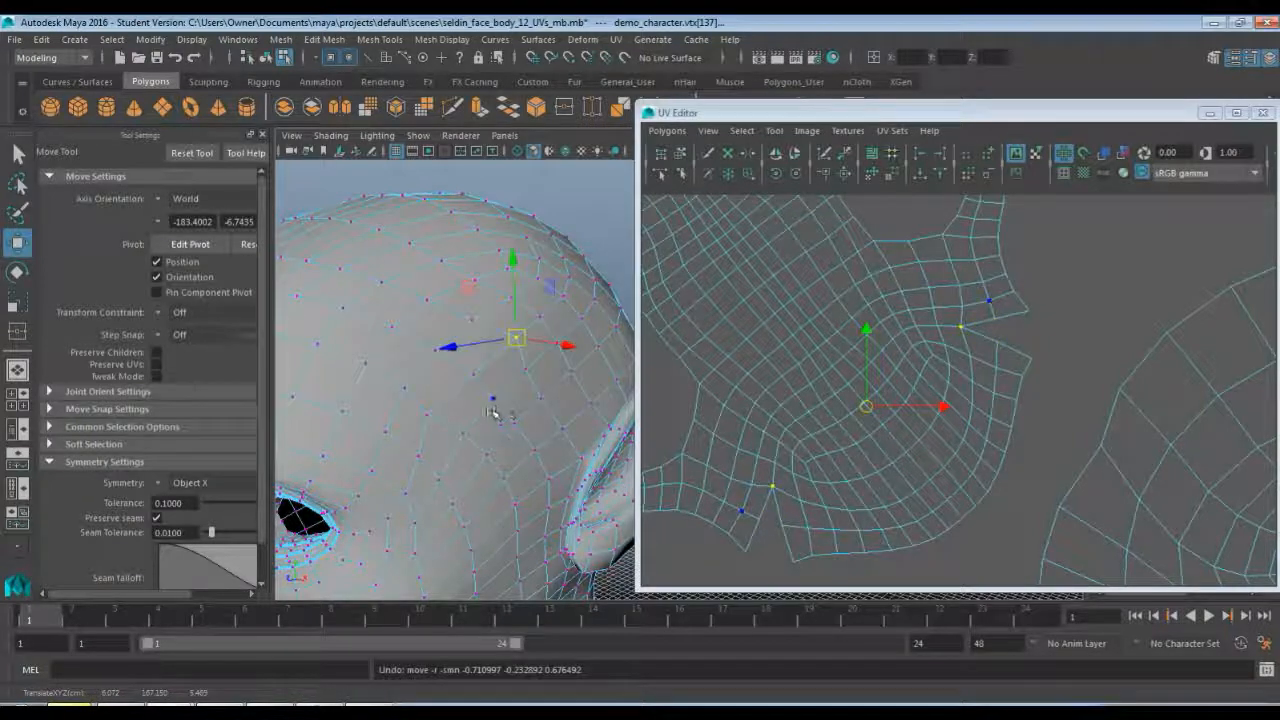
pyautogui.moveTo(492, 412)
pyautogui.keyDown('alt'); pyautogui.mouseDown()
pyautogui.moveTo(674, 400)
pyautogui.moveTo(426, 413)
pyautogui.moveTo(489, 392)
pyautogui.mouseUp(); pyautogui.keyUp('alt')
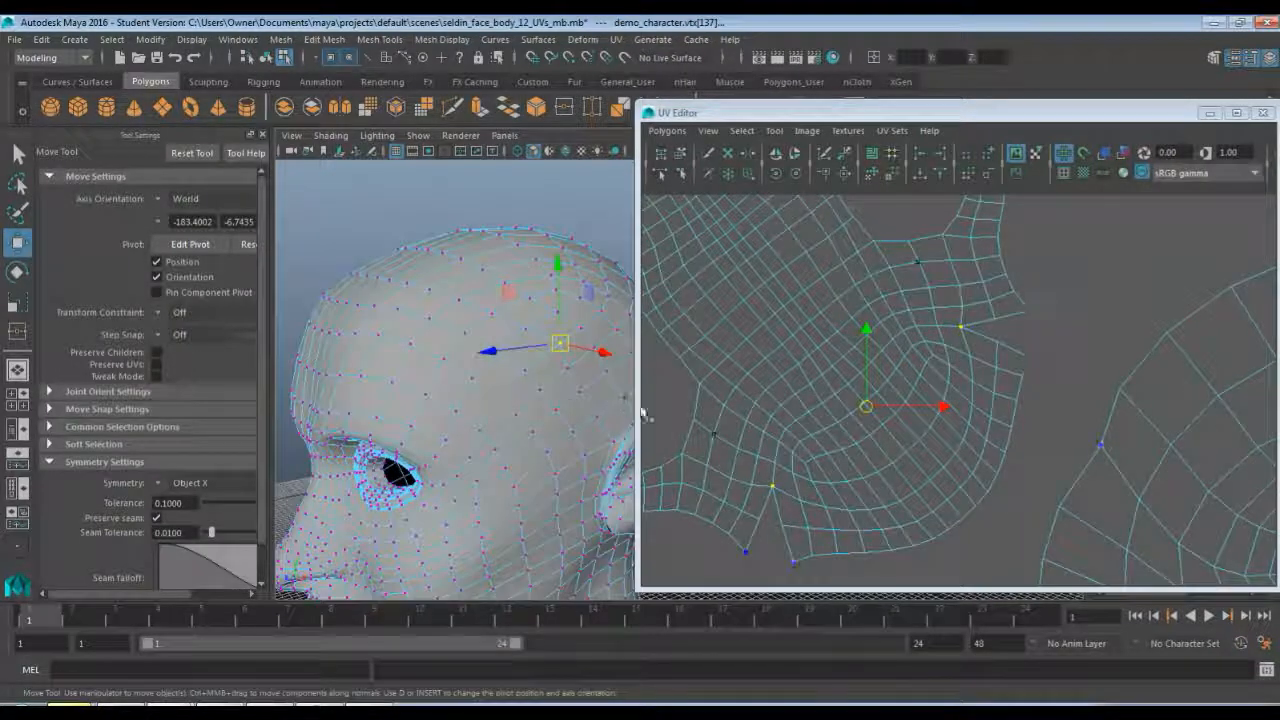
# - Close the open notch on the right edge of the back-of-head UV shell by moving and sewing its two border edges
pyautogui.press('F10')
pyautogui.click(984, 325)
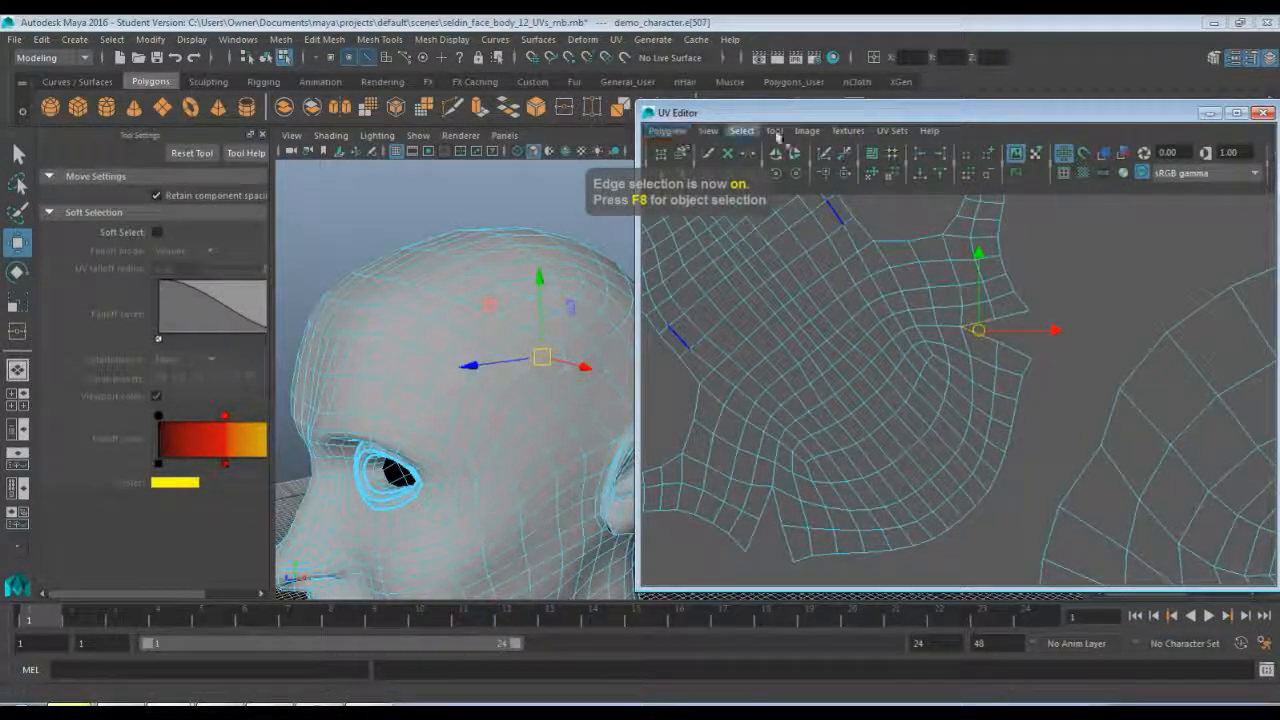
pyautogui.click(667, 130)
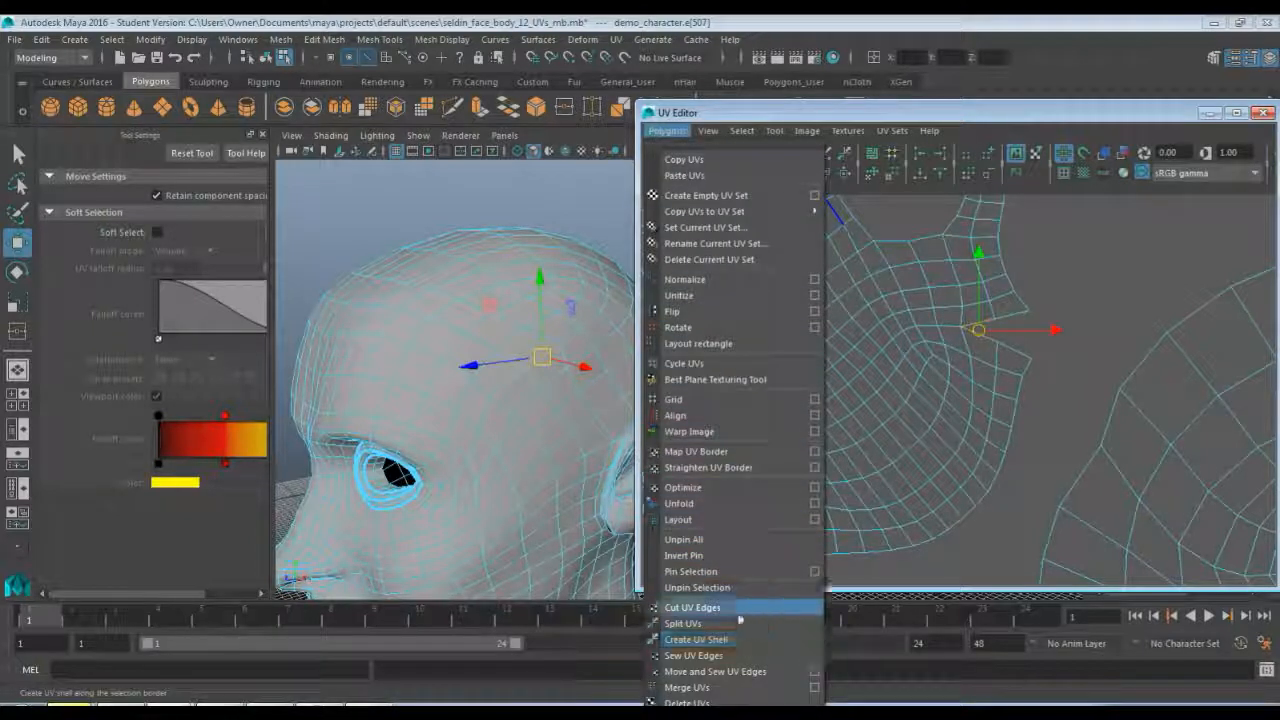
pyautogui.click(760, 671)
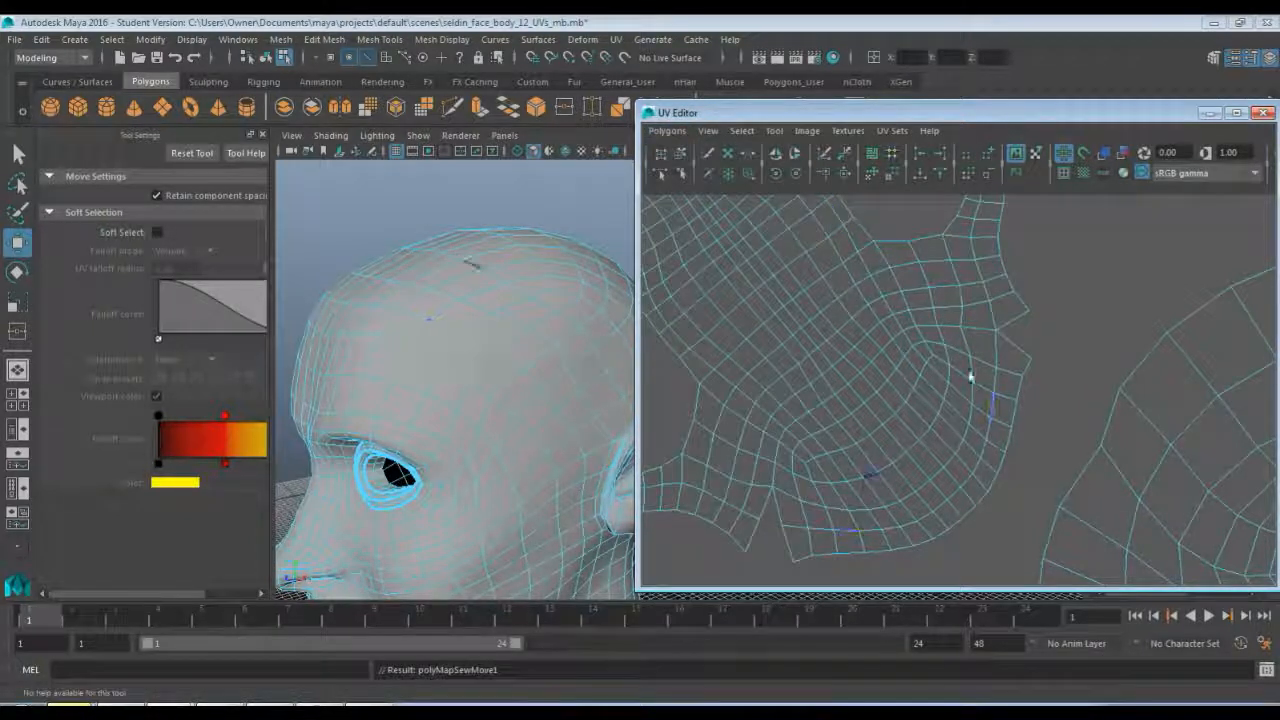
pyautogui.click(667, 130)
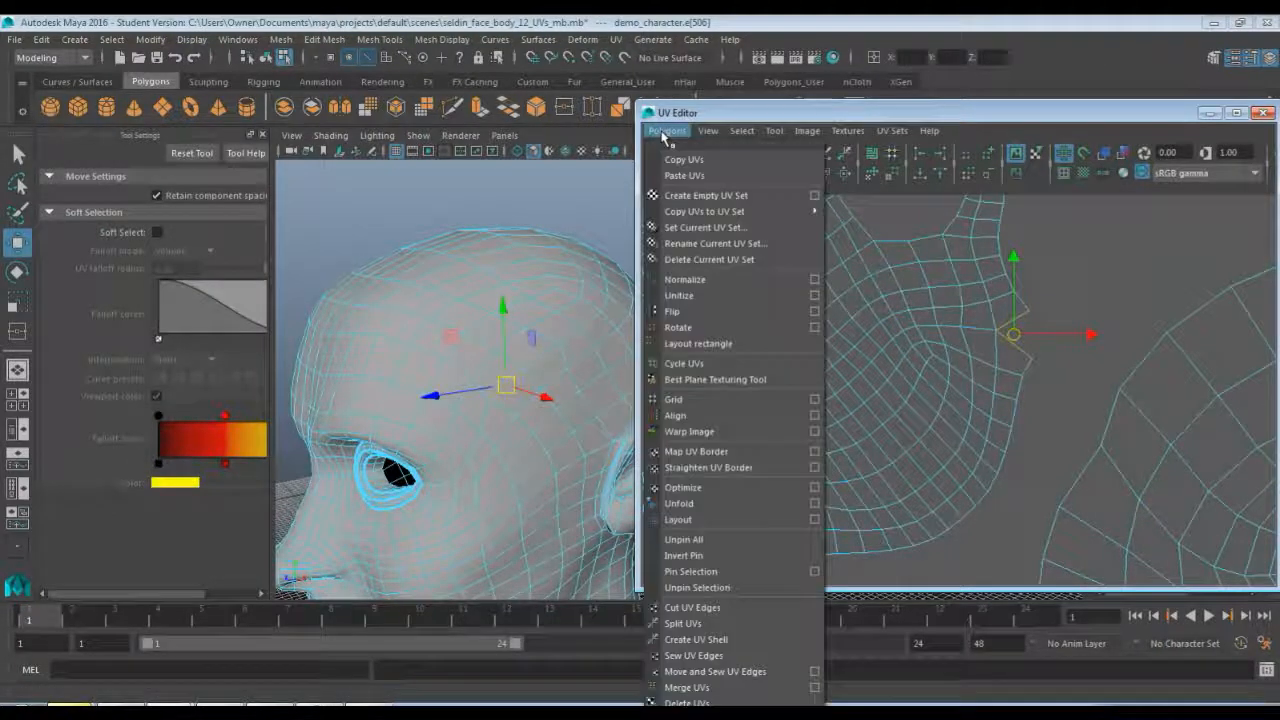
pyautogui.click(760, 671)
# - Select both border edges of the notch at the shell's lower left and join them with Move and Sew UV Edges
pyautogui.click(778, 512)
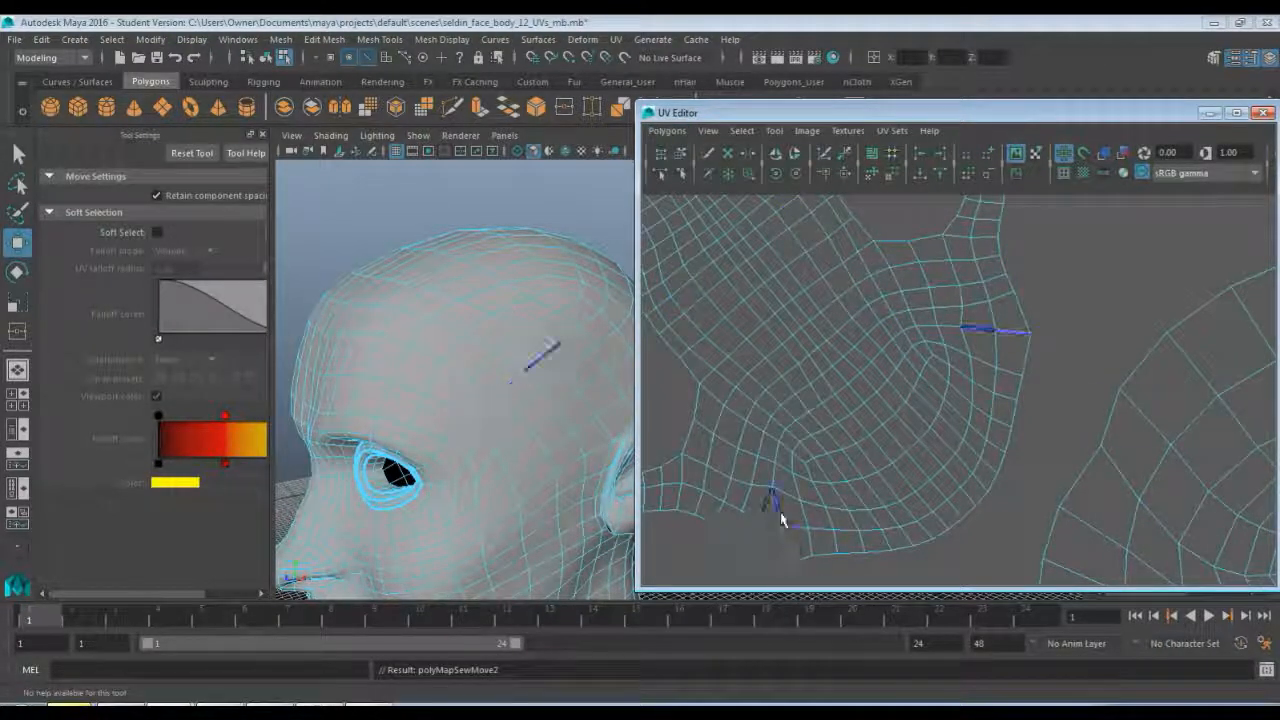
pyautogui.keyDown('shift'); pyautogui.click(783, 547); pyautogui.keyUp('shift')
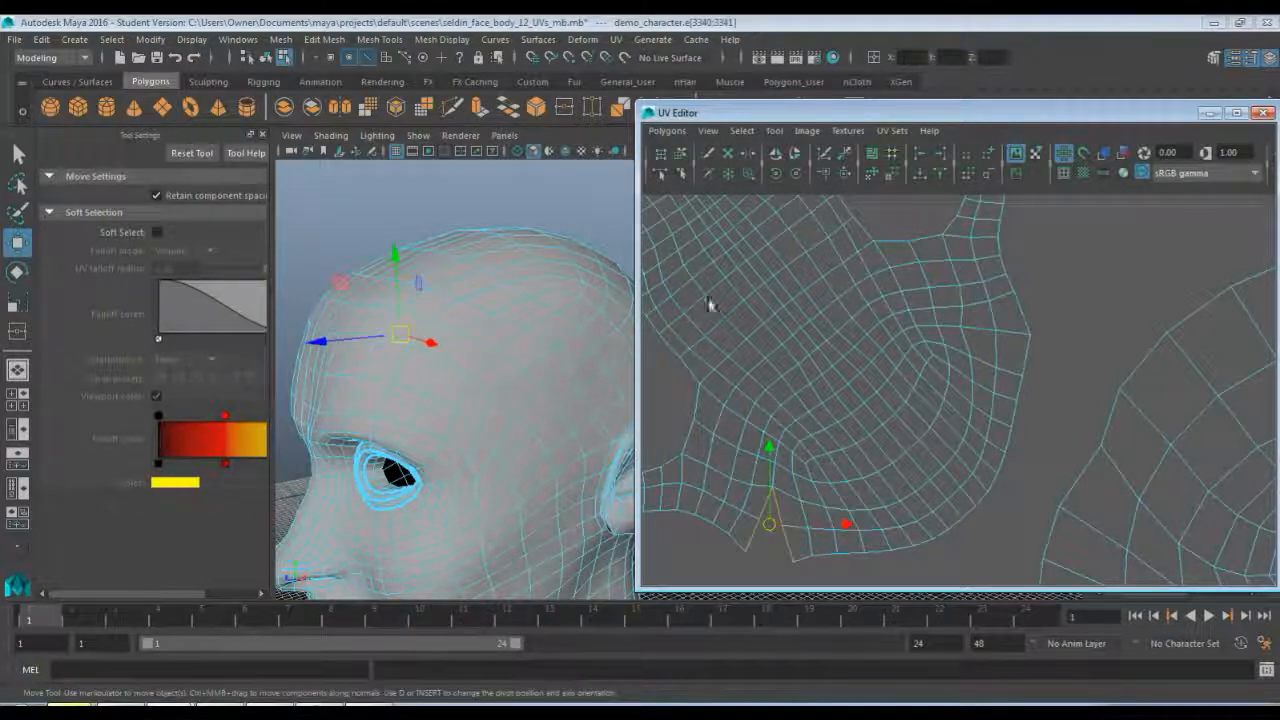
pyautogui.click(666, 131)
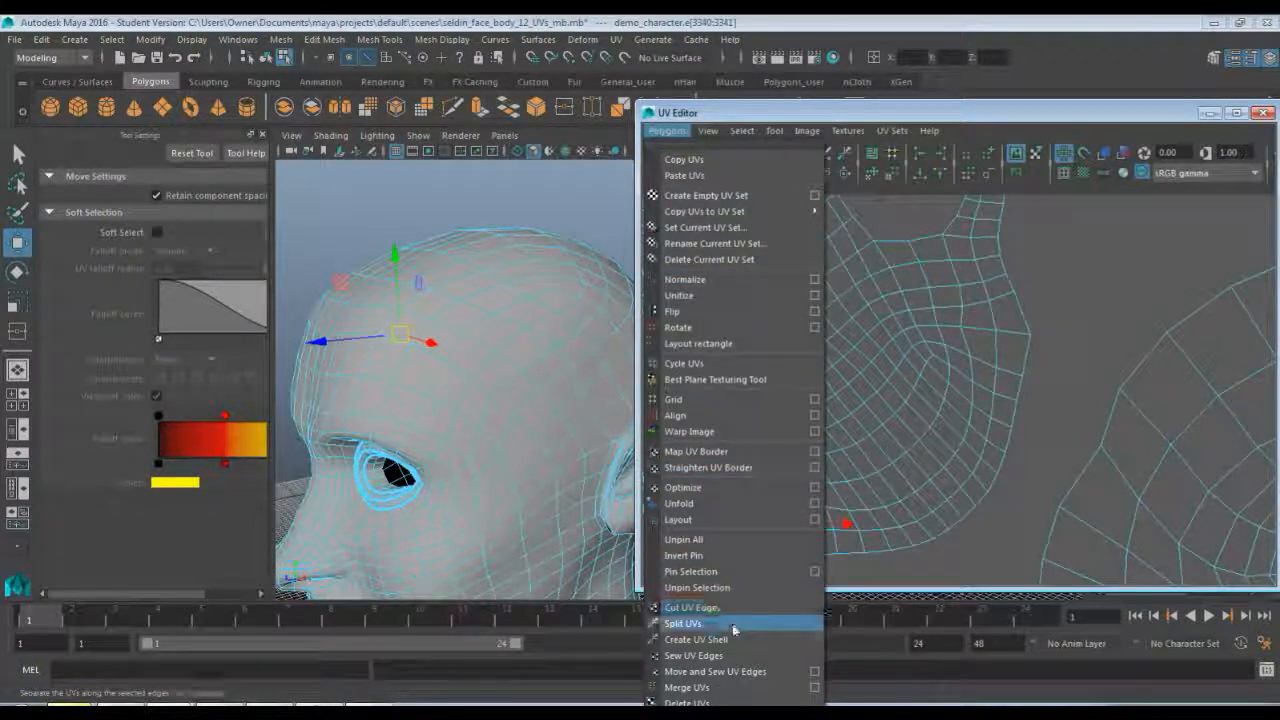
pyautogui.click(730, 671)
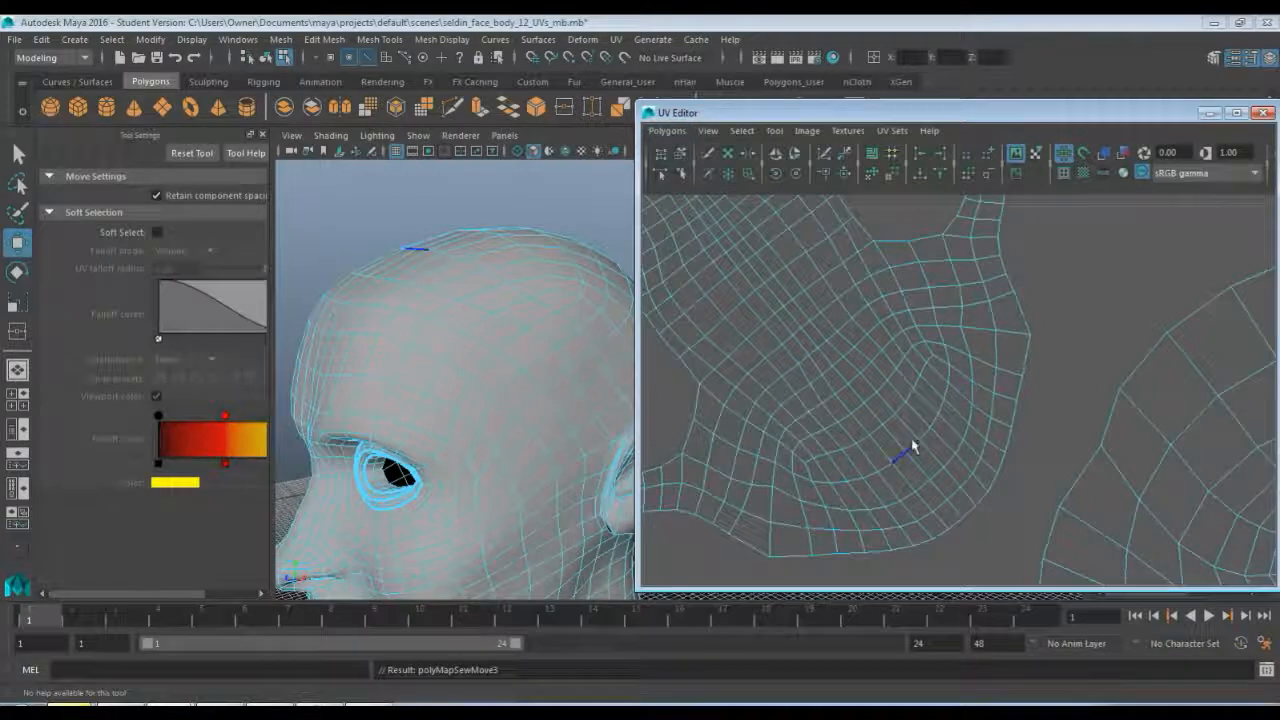
# - Select all UVs of the back-of-head shell and rotate it until it stands upright and symmetrical beside the face shell
pyautogui.scroll(-8, 851, 374)
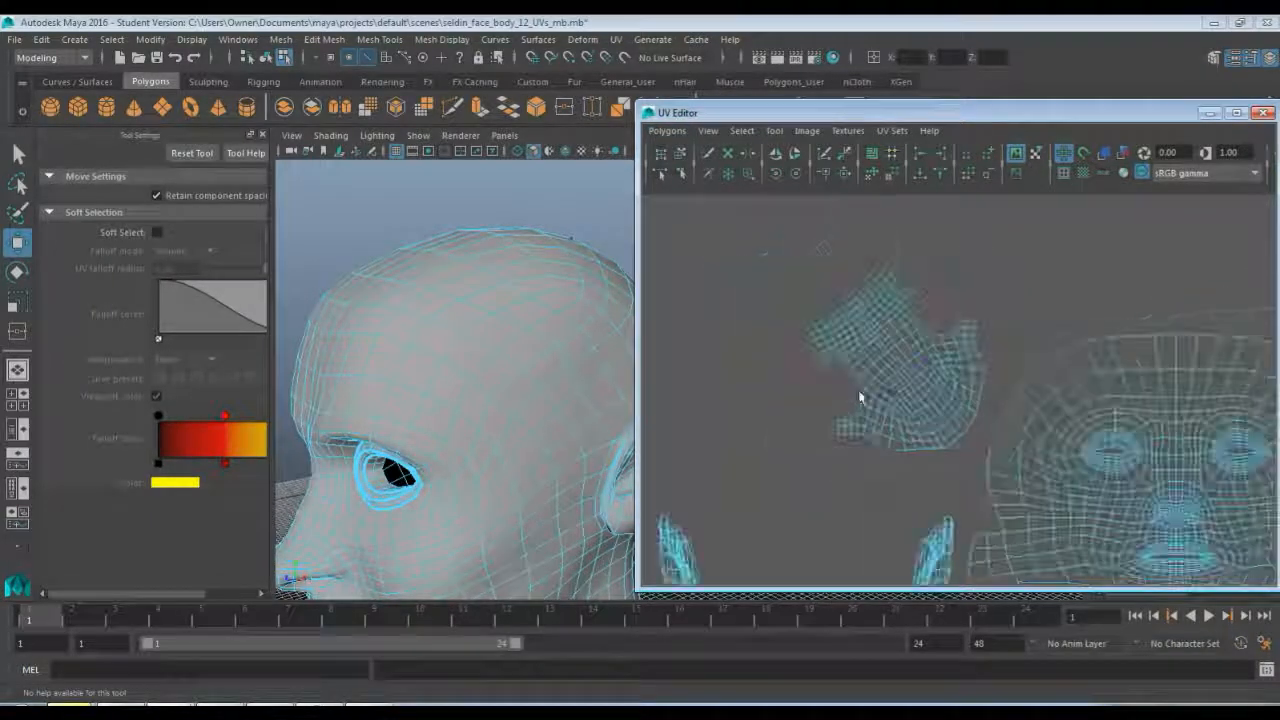
pyautogui.press('q')
pyautogui.moveTo(936, 380); pyautogui.dragTo(1003, 375, button='right')
pyautogui.click(920, 396)
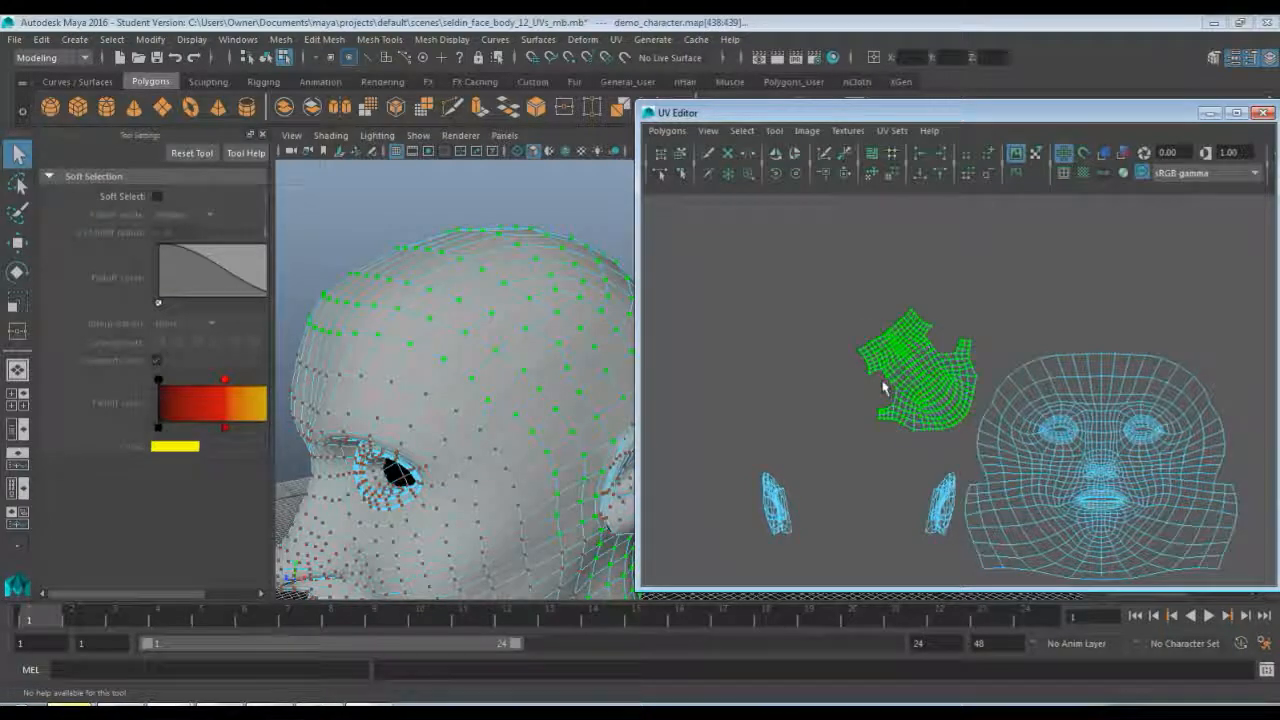
pyautogui.press('e')
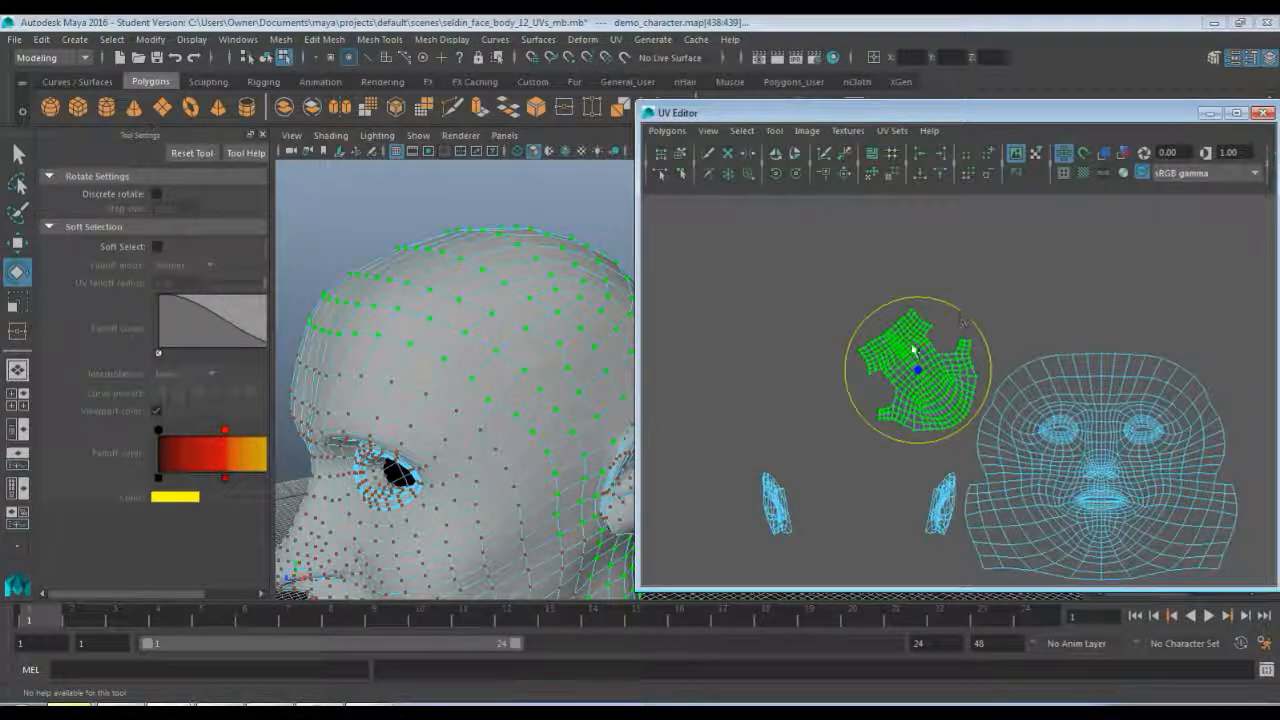
pyautogui.moveTo(966, 320); pyautogui.dragTo(791, 406)
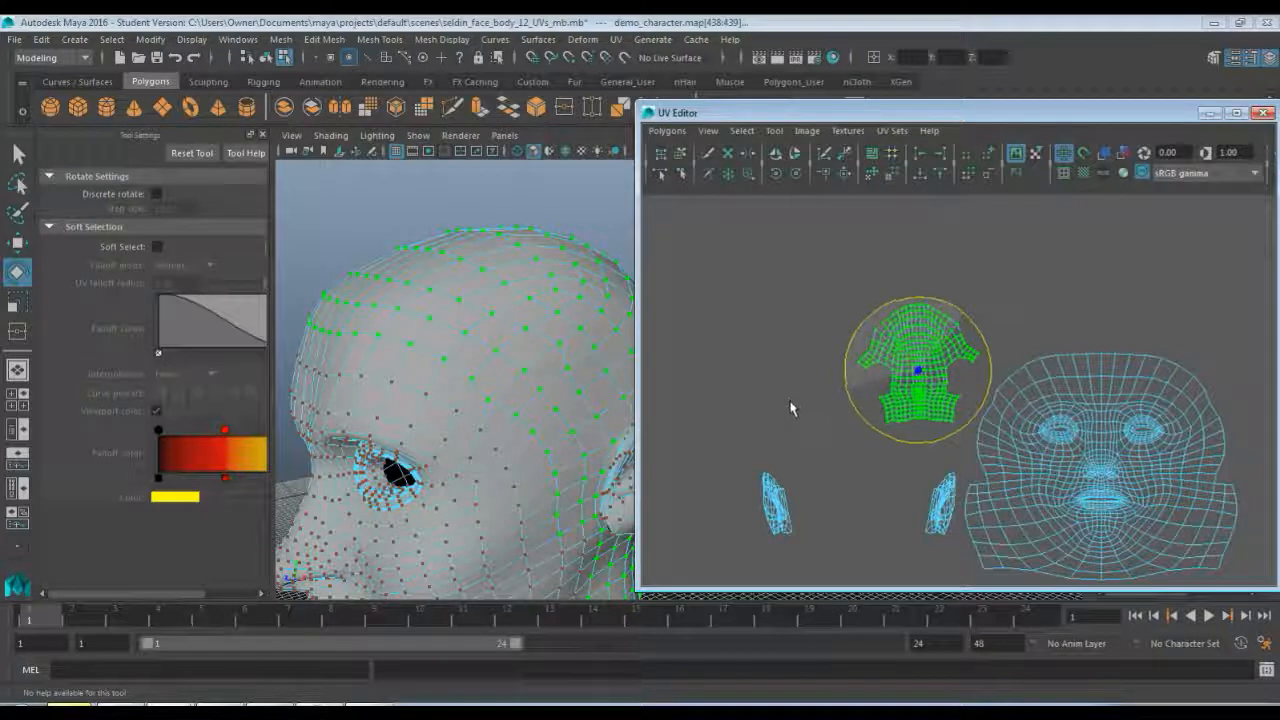
pyautogui.click(892, 385)
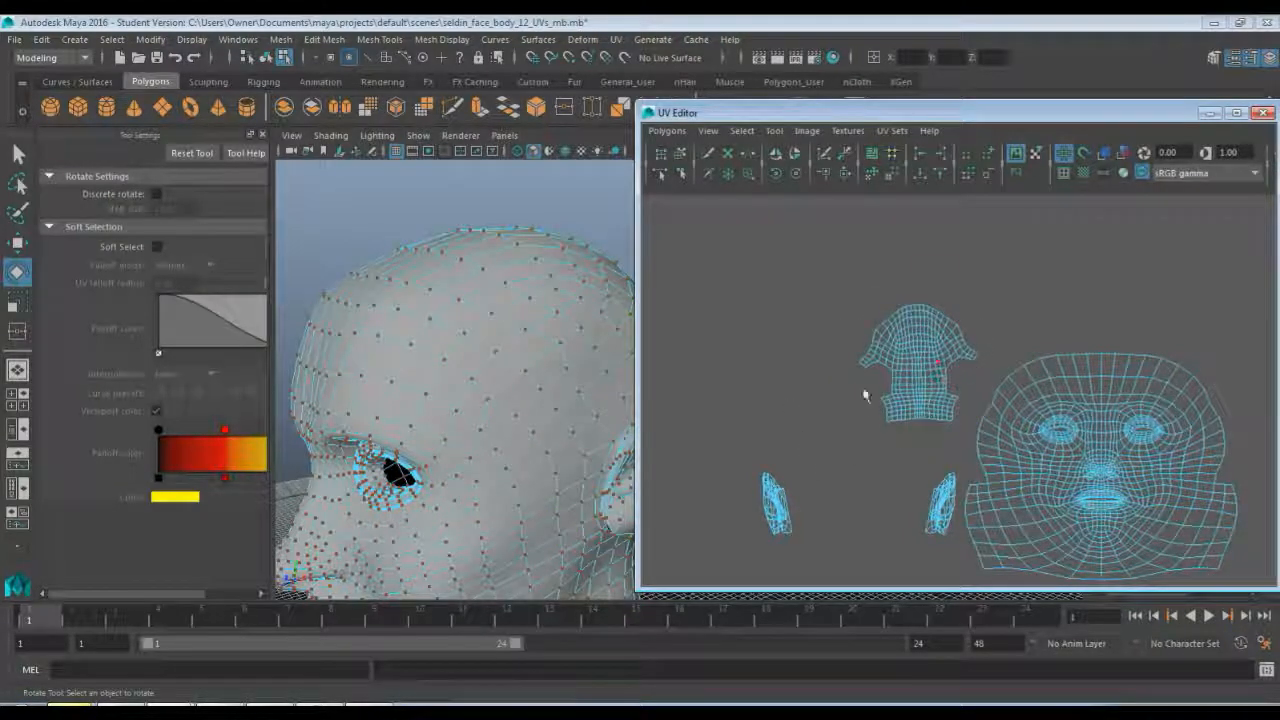
# - Save the scene under the new name seldin_face_body_13_UVs_mb.mb
pyautogui.keyDown('alt'); pyautogui.moveTo(889, 463); pyautogui.dragTo(893, 395, button='middle'); pyautogui.keyUp('alt')
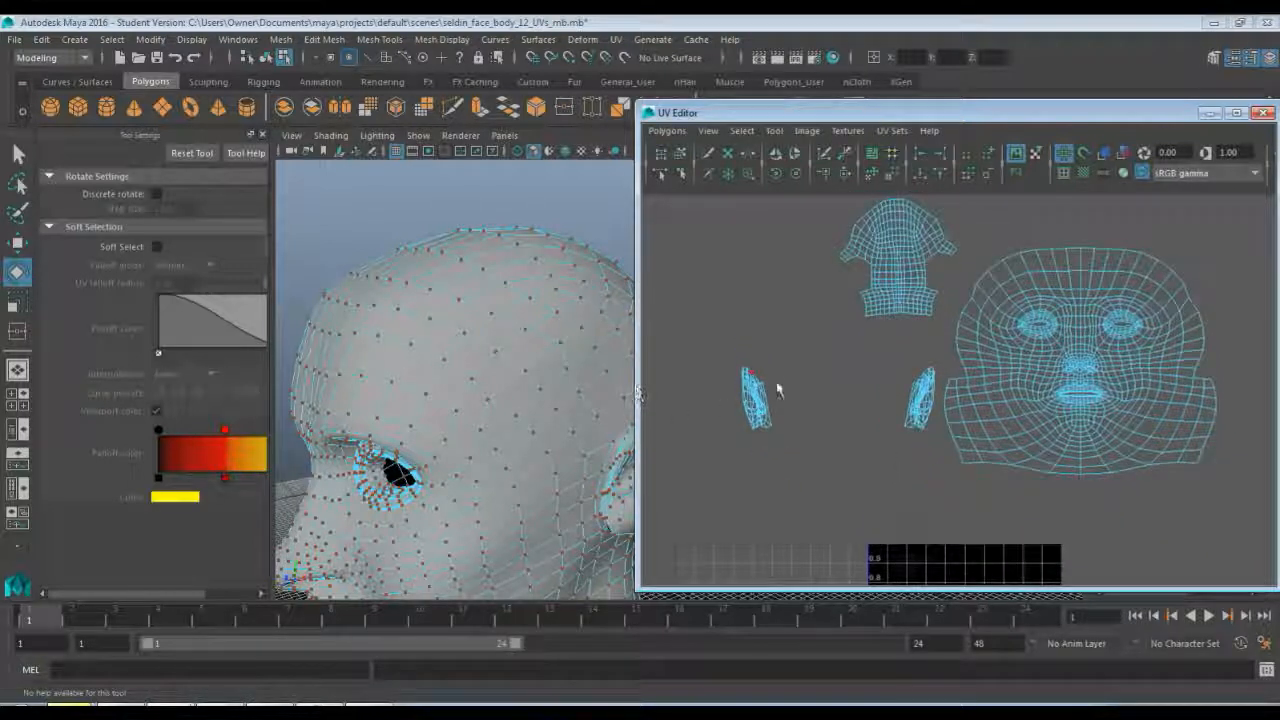
pyautogui.click(14, 39)
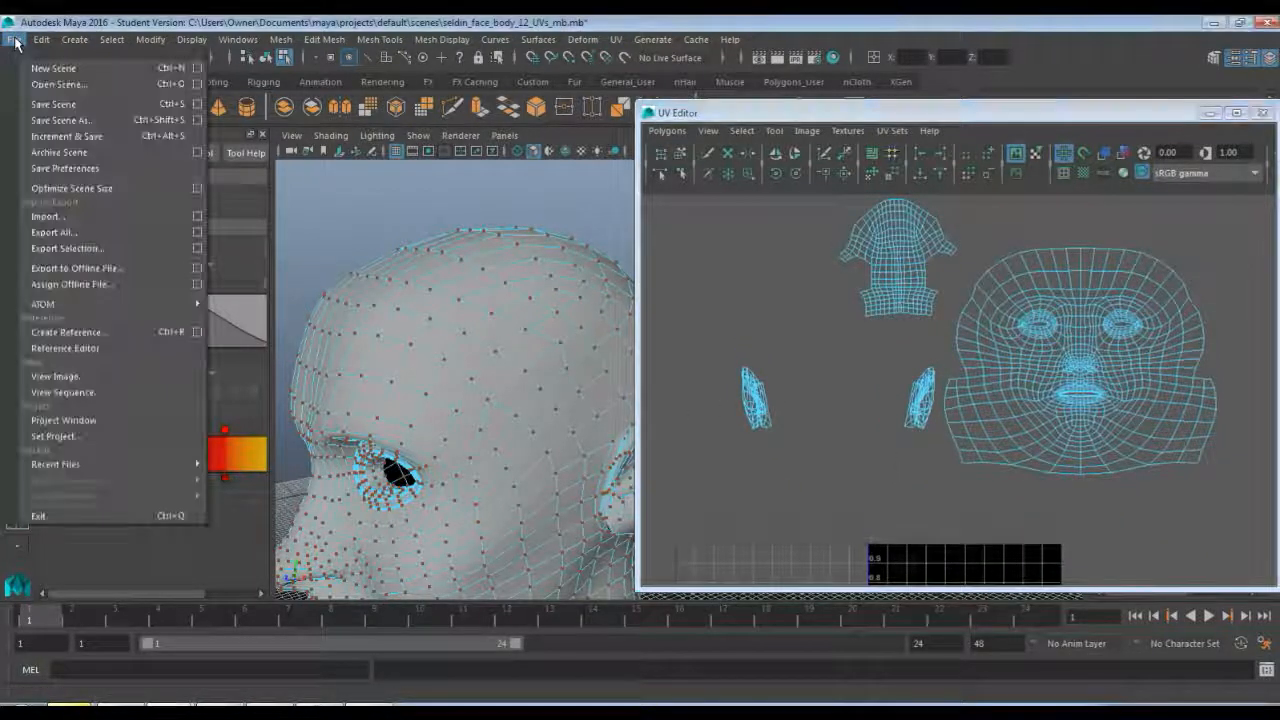
pyautogui.click(38, 121)
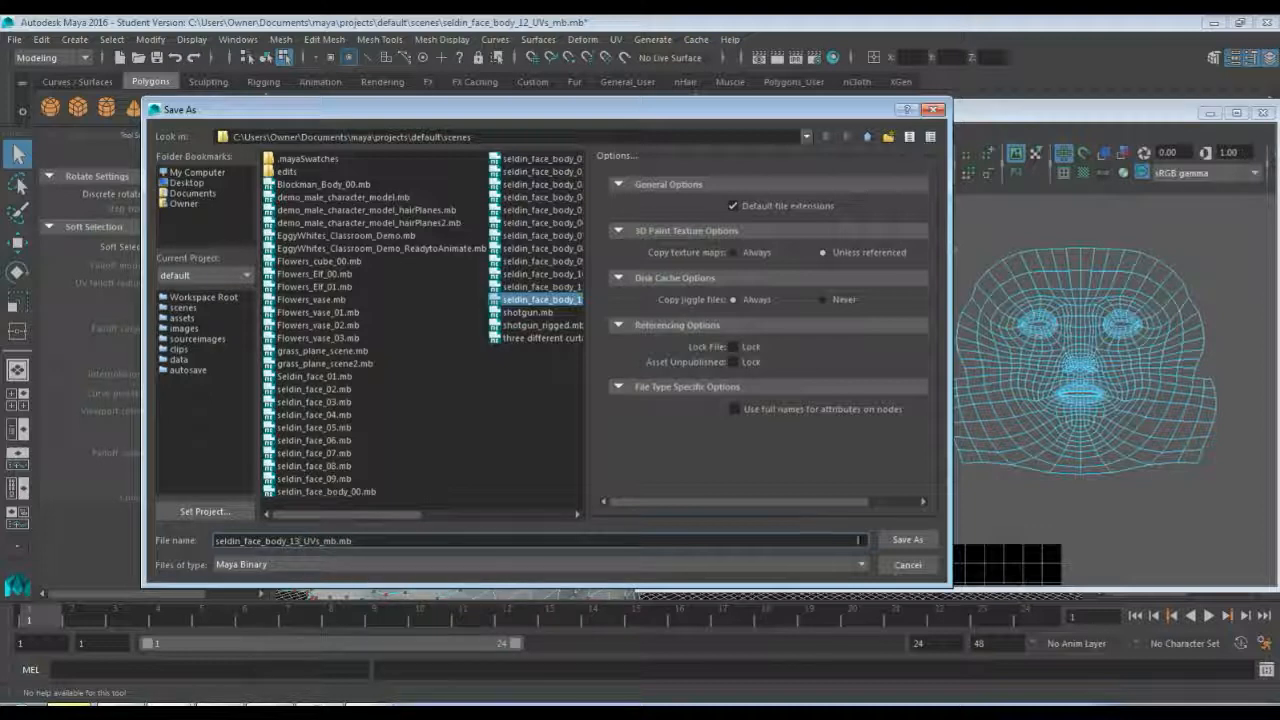
pyautogui.press('Return')
pyautogui.click(608, 384)
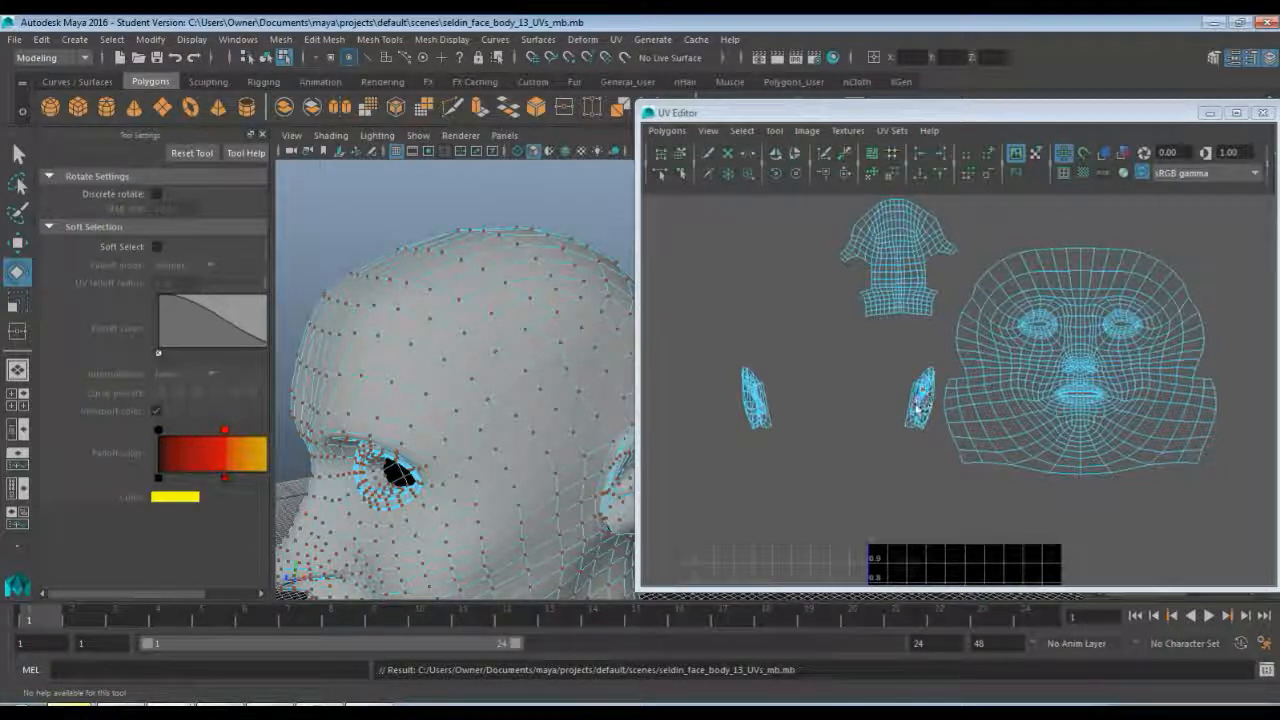
# - Move the UV Editor aside to uncover the ear in the 3D view, and select all faces of the ear shell nearest the face
pyautogui.click(917, 410)
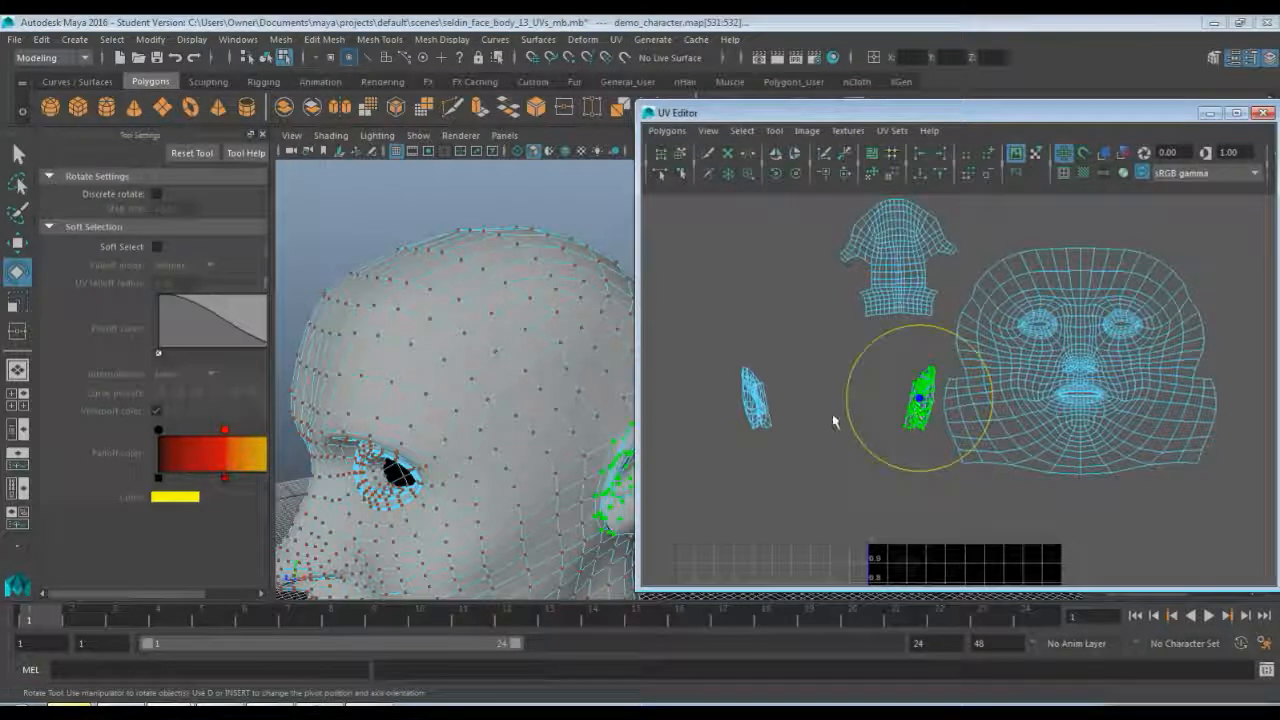
pyautogui.press('q')
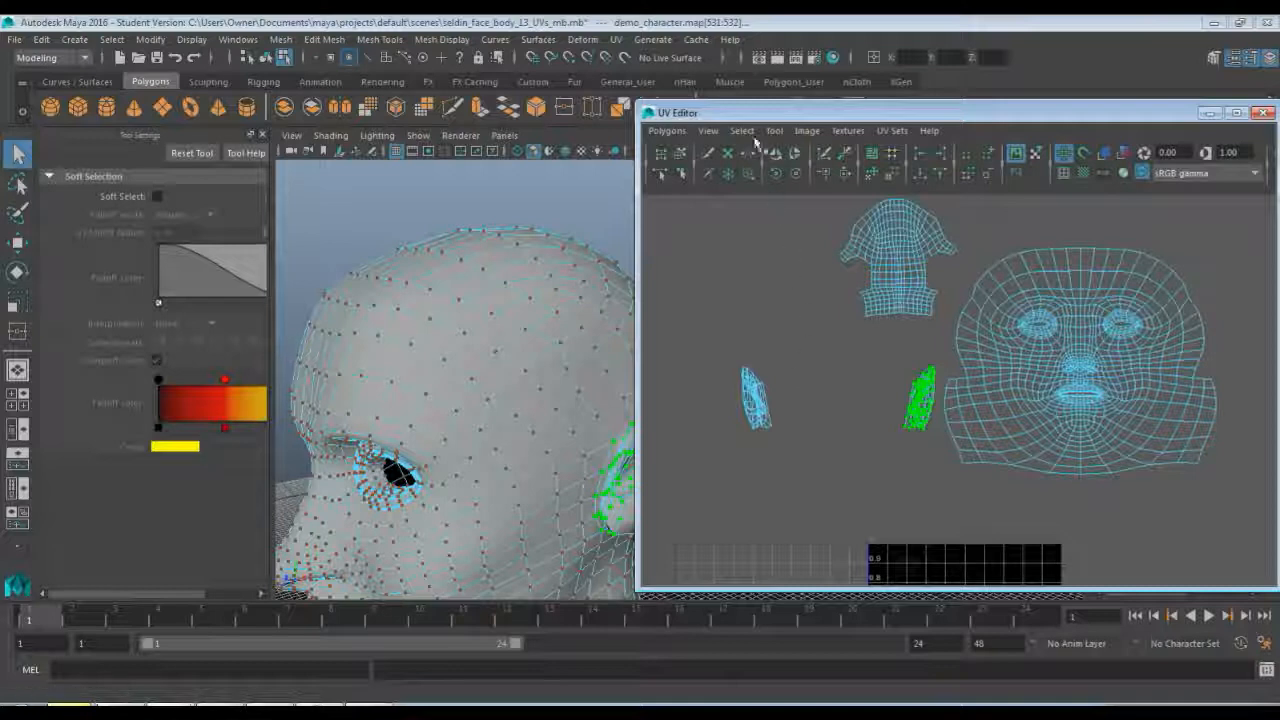
pyautogui.moveTo(745, 113); pyautogui.dragTo(857, 116)
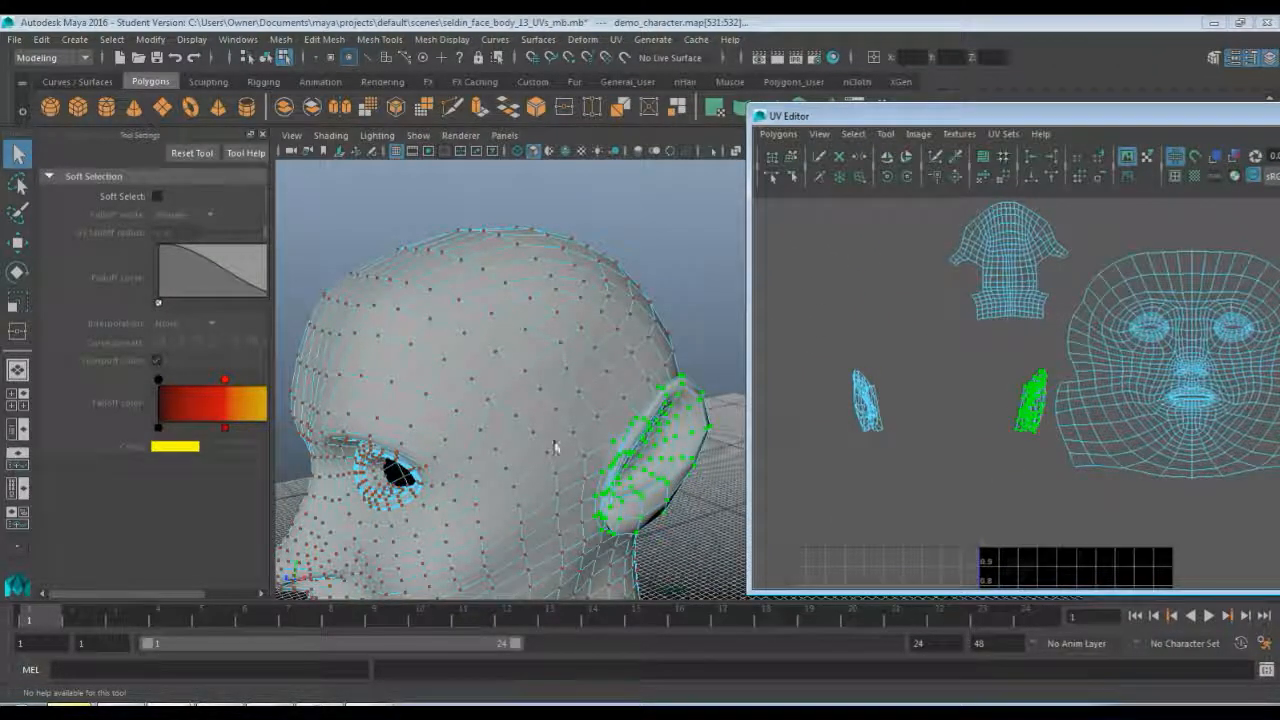
pyautogui.moveTo(1042, 398); pyautogui.dragTo(1040, 443, button='right')
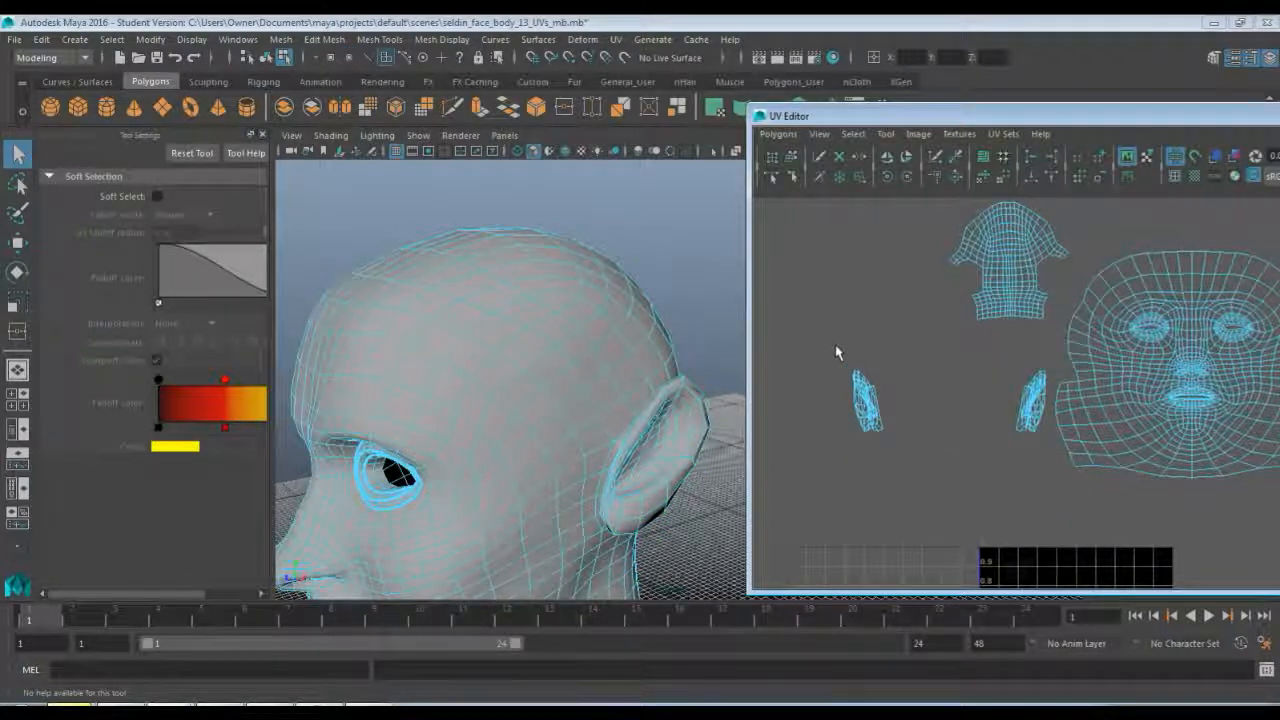
pyautogui.moveTo(1030, 440); pyautogui.dragTo(1032, 442)
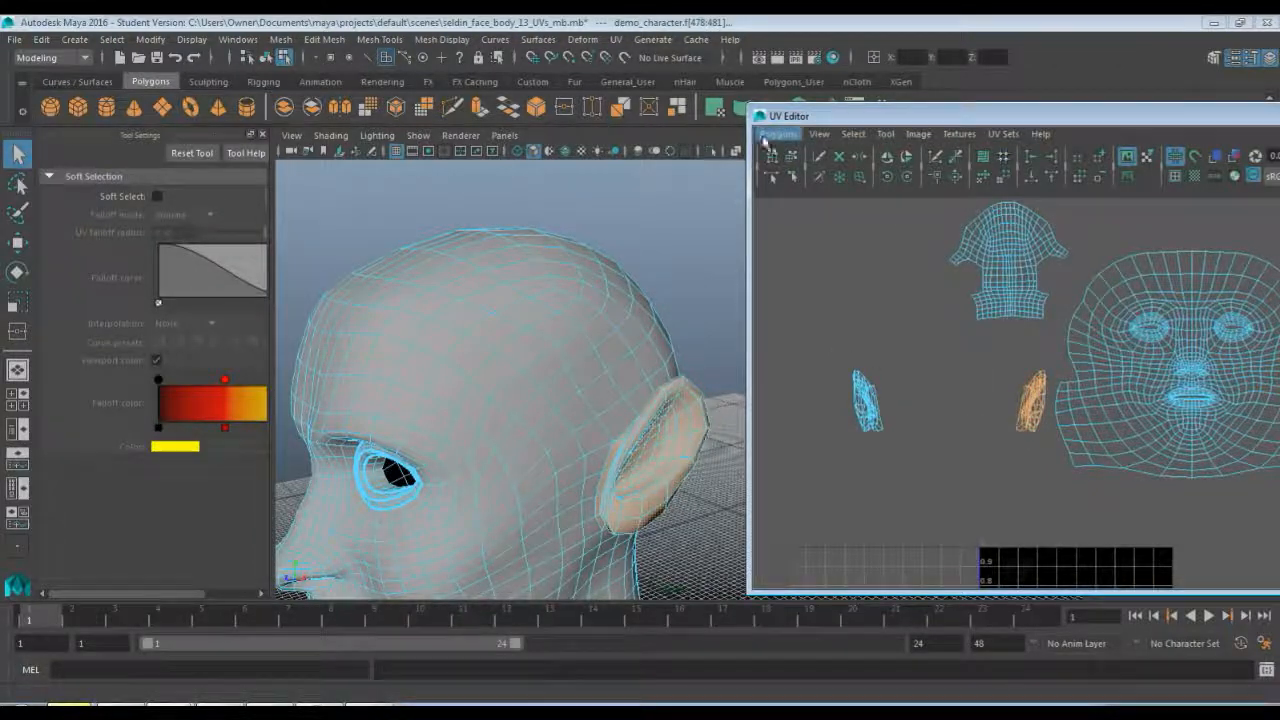
# - Planar map the selected ear faces from the X axis and move the new shell into the empty area beyond the other shells
pyautogui.click(768, 136)
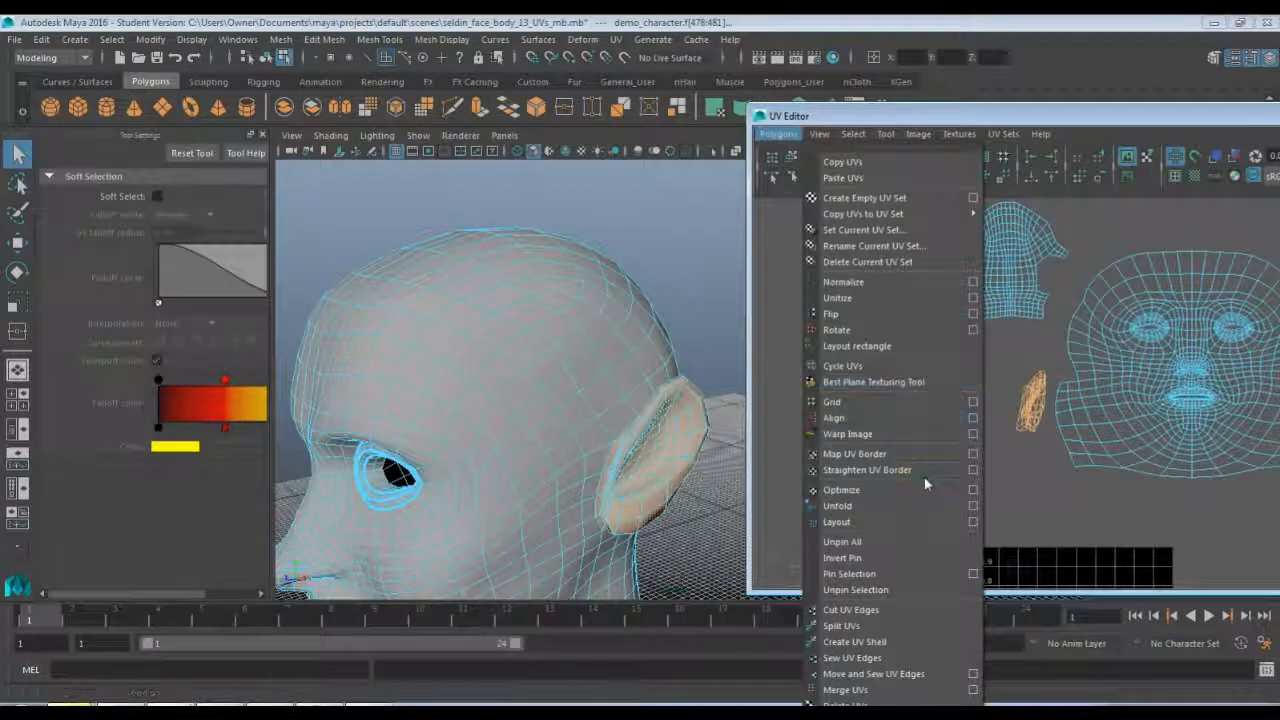
pyautogui.click(616, 39)
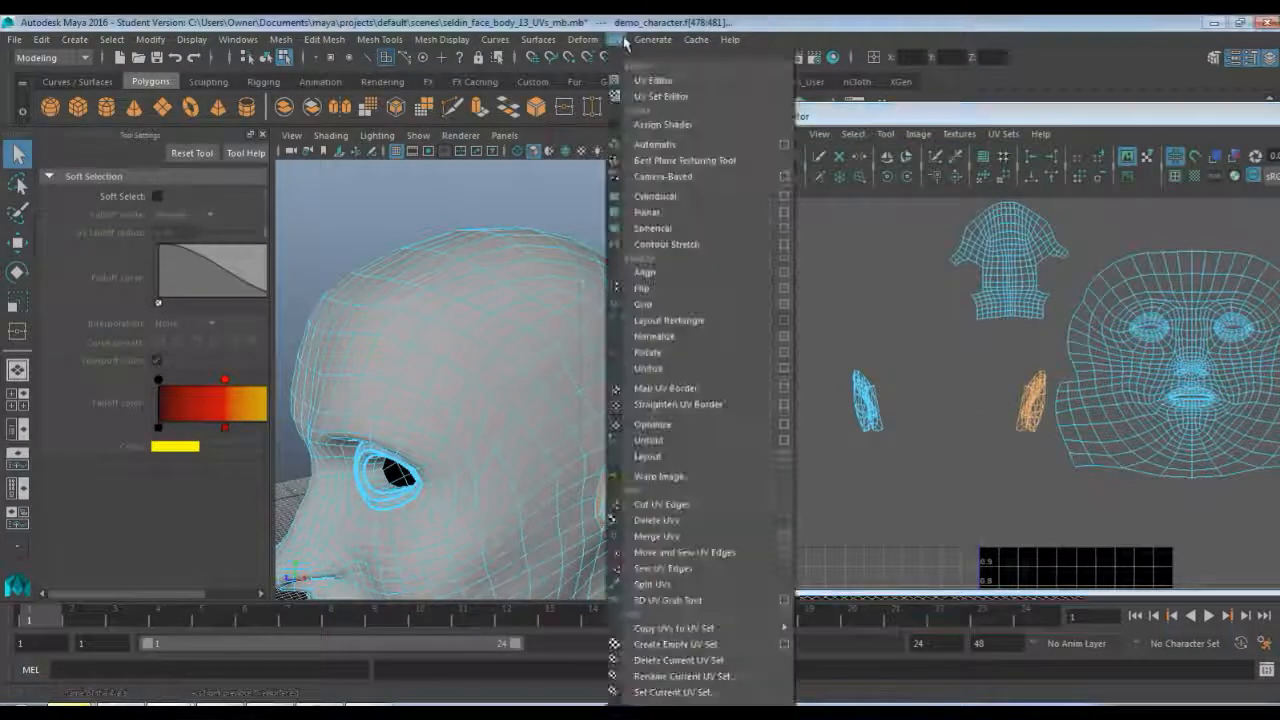
pyautogui.click(783, 212)
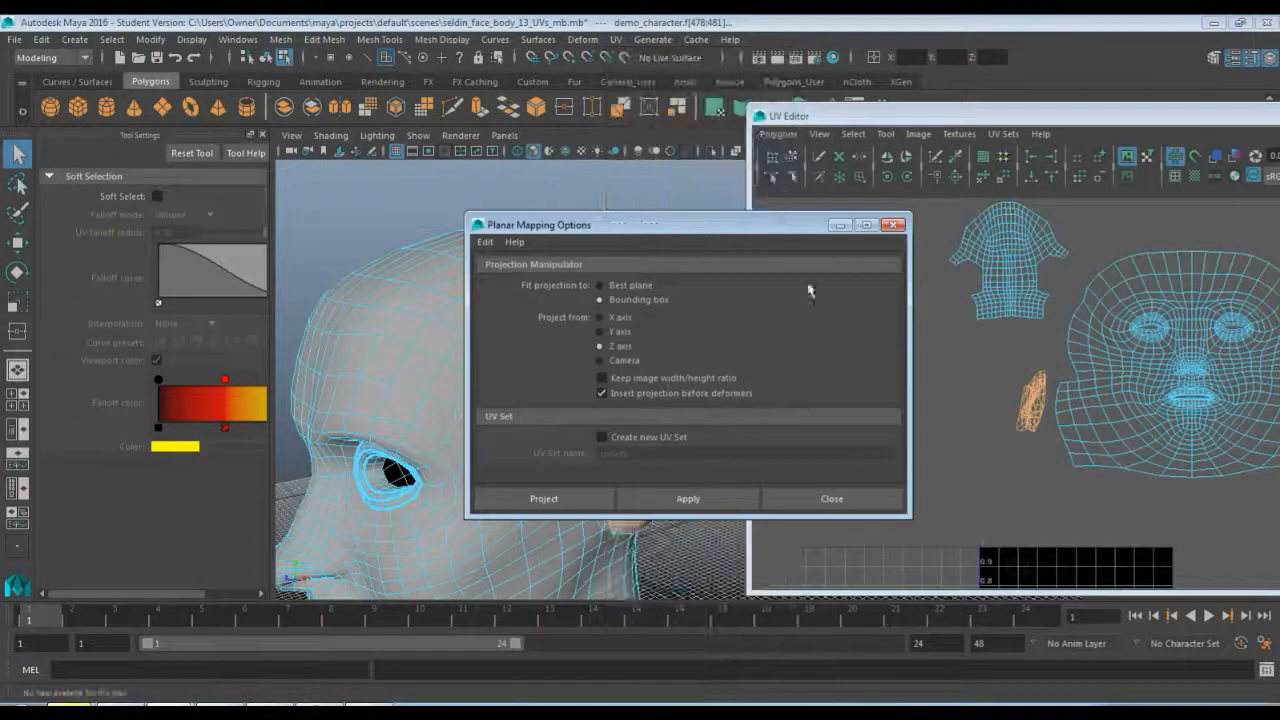
pyautogui.click(630, 318)
pyautogui.click(688, 497)
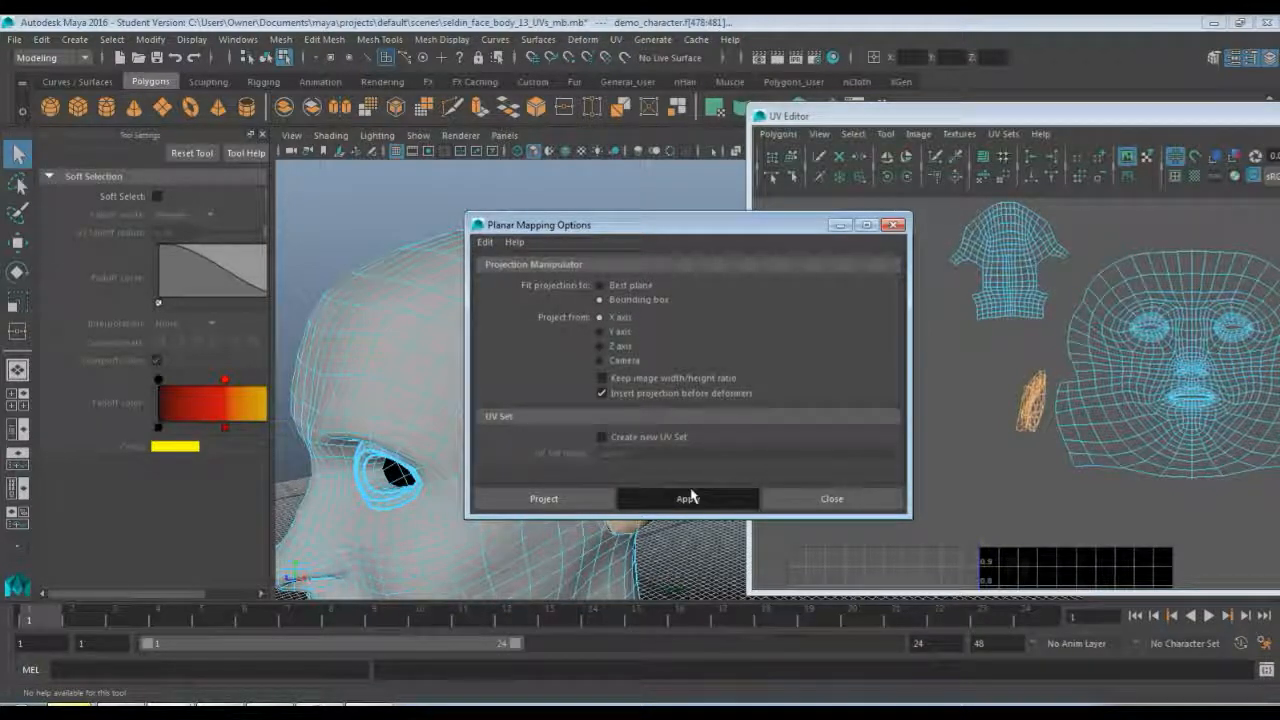
pyautogui.click(851, 497)
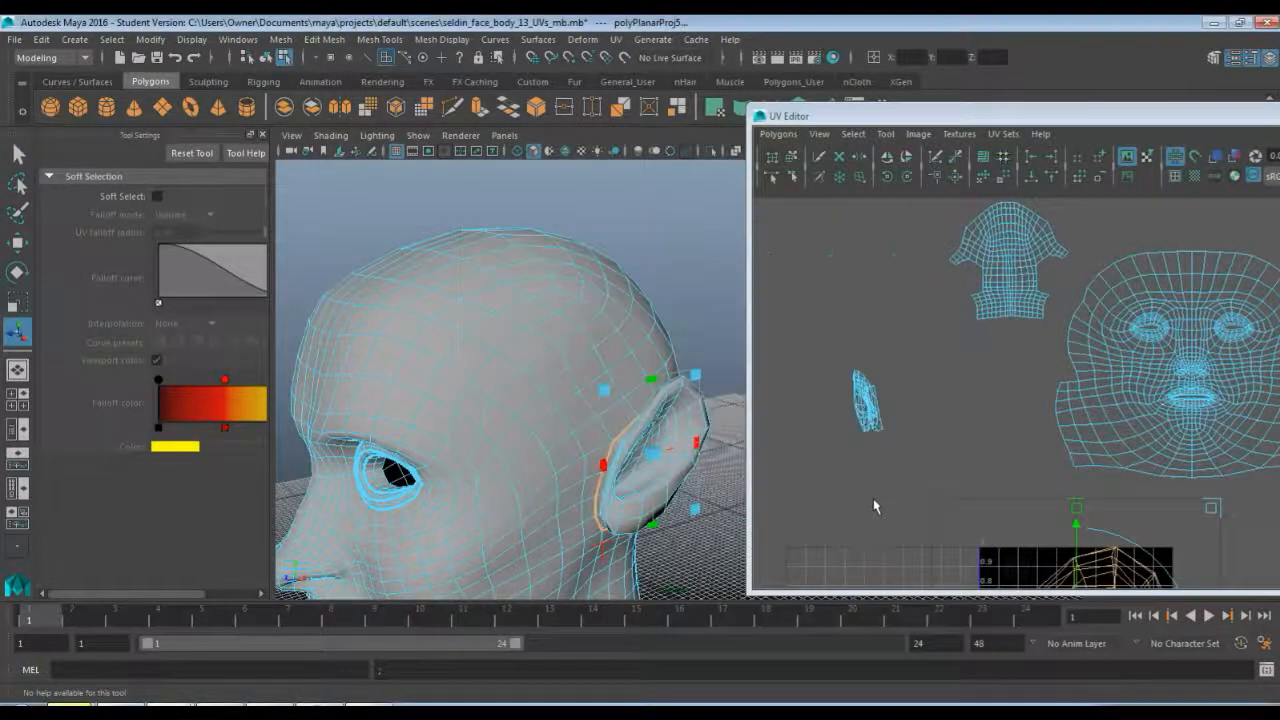
pyautogui.moveTo(1075, 537); pyautogui.dragTo(862, 315)
# - Planar map the other ear's faces with the same X-axis projection and place its shell below the first ear's shell
pyautogui.click(957, 400)
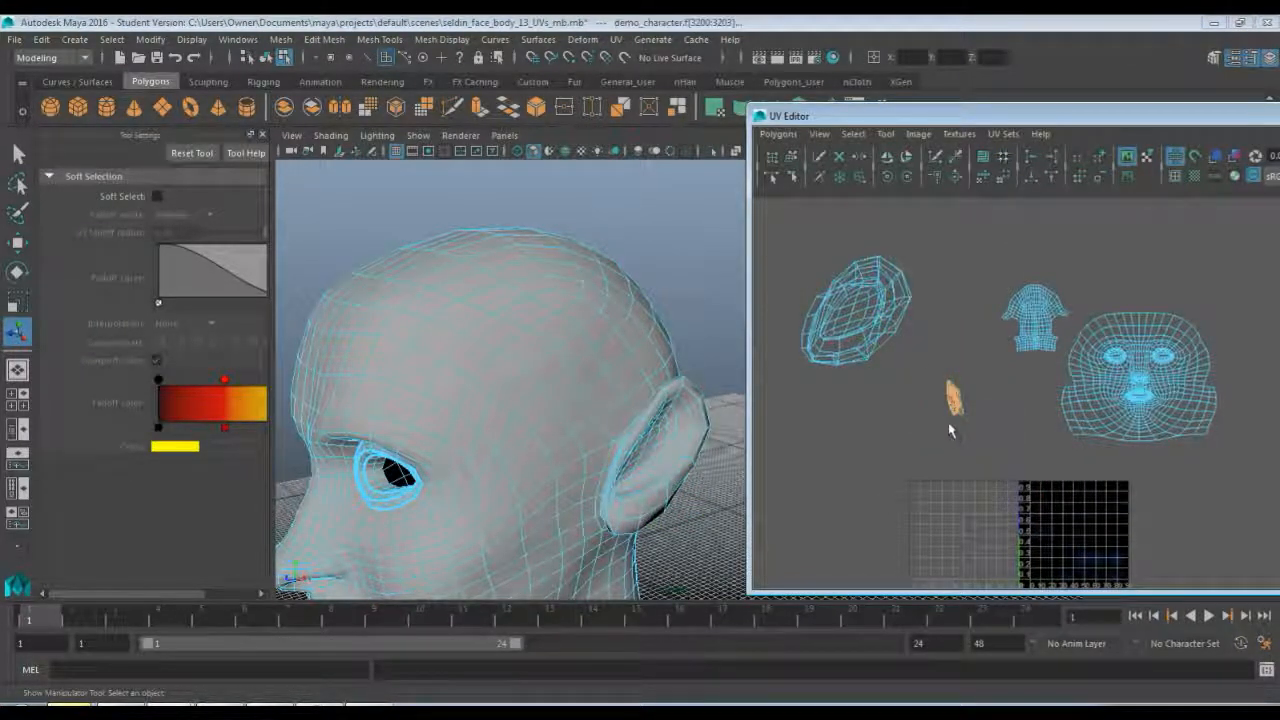
pyautogui.click(612, 40)
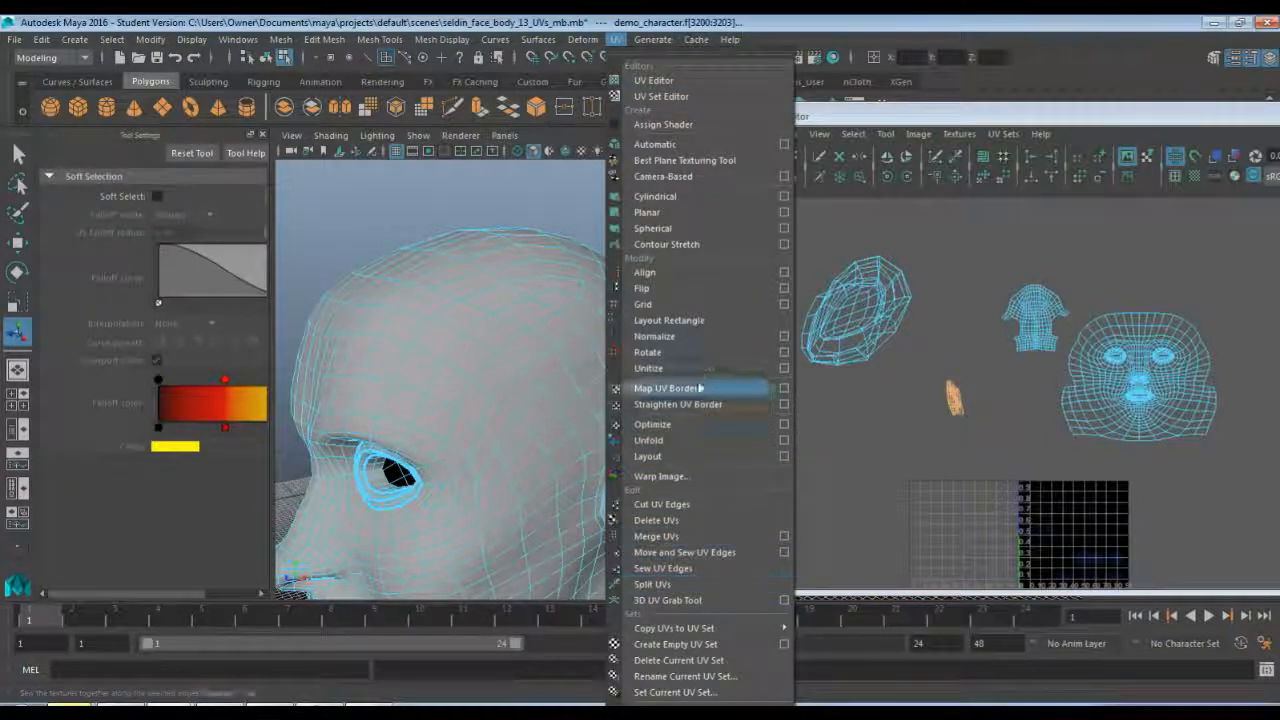
pyautogui.click(700, 212)
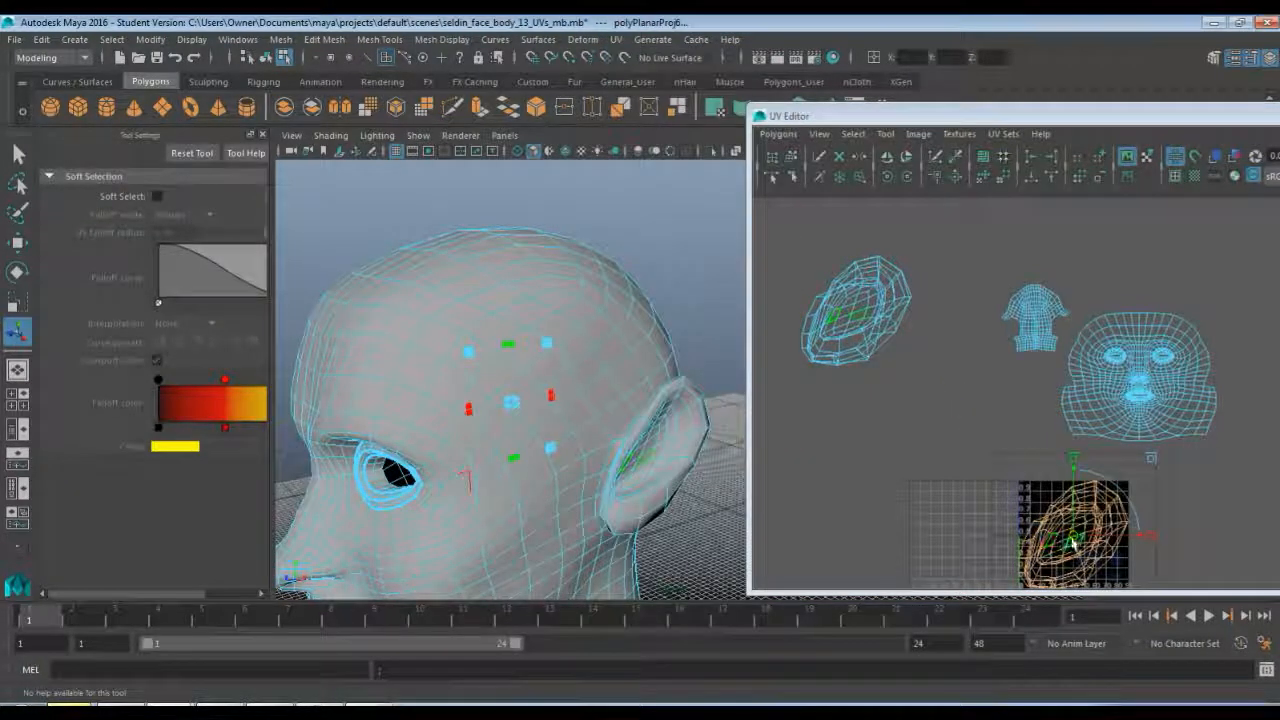
pyautogui.moveTo(1076, 541); pyautogui.dragTo(828, 468)
pyautogui.click(935, 401)
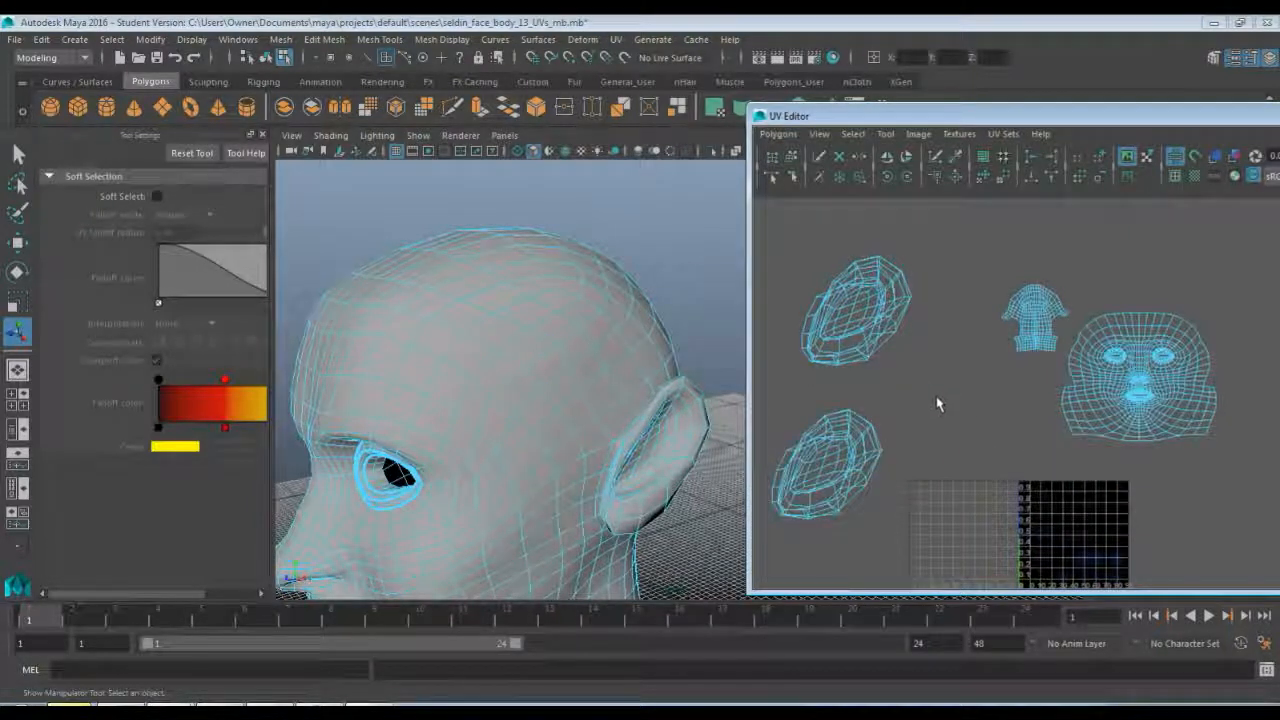
# - Check which ear on the head each of the two new ear shells belongs to
pyautogui.click(857, 326)
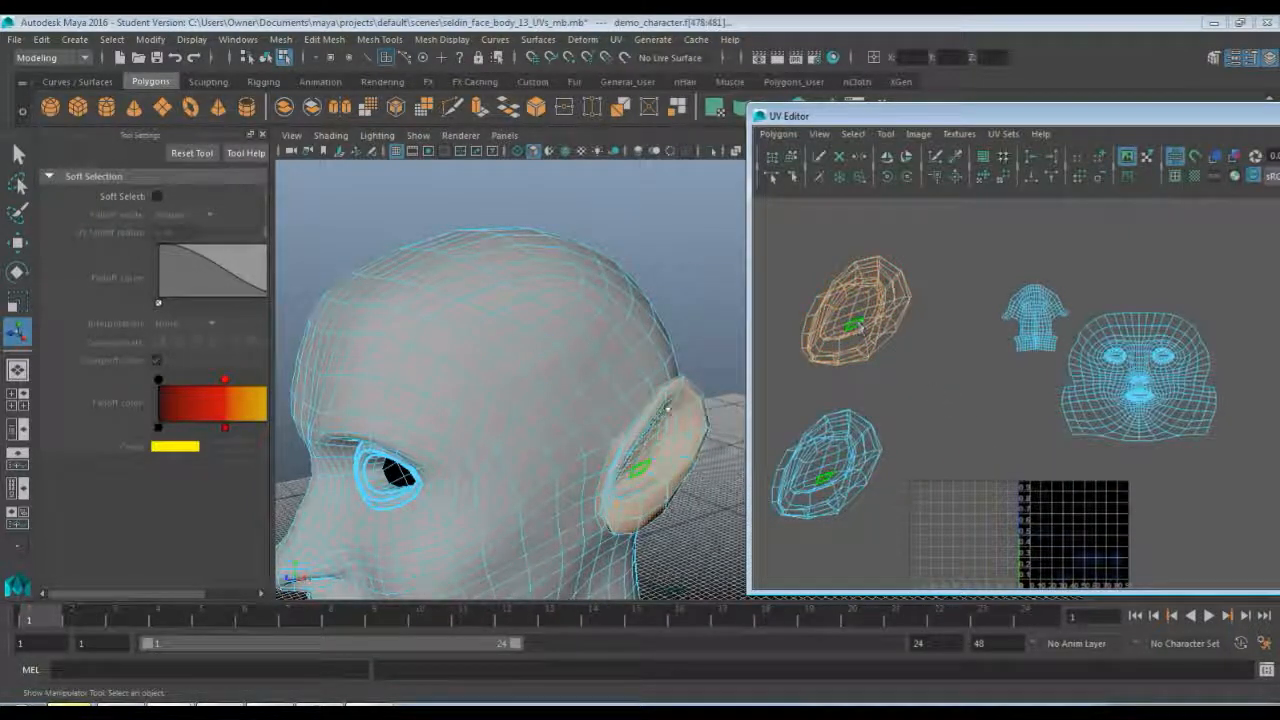
pyautogui.keyDown('alt'); pyautogui.moveTo(474, 373); pyautogui.dragTo(586, 353); pyautogui.keyUp('alt')
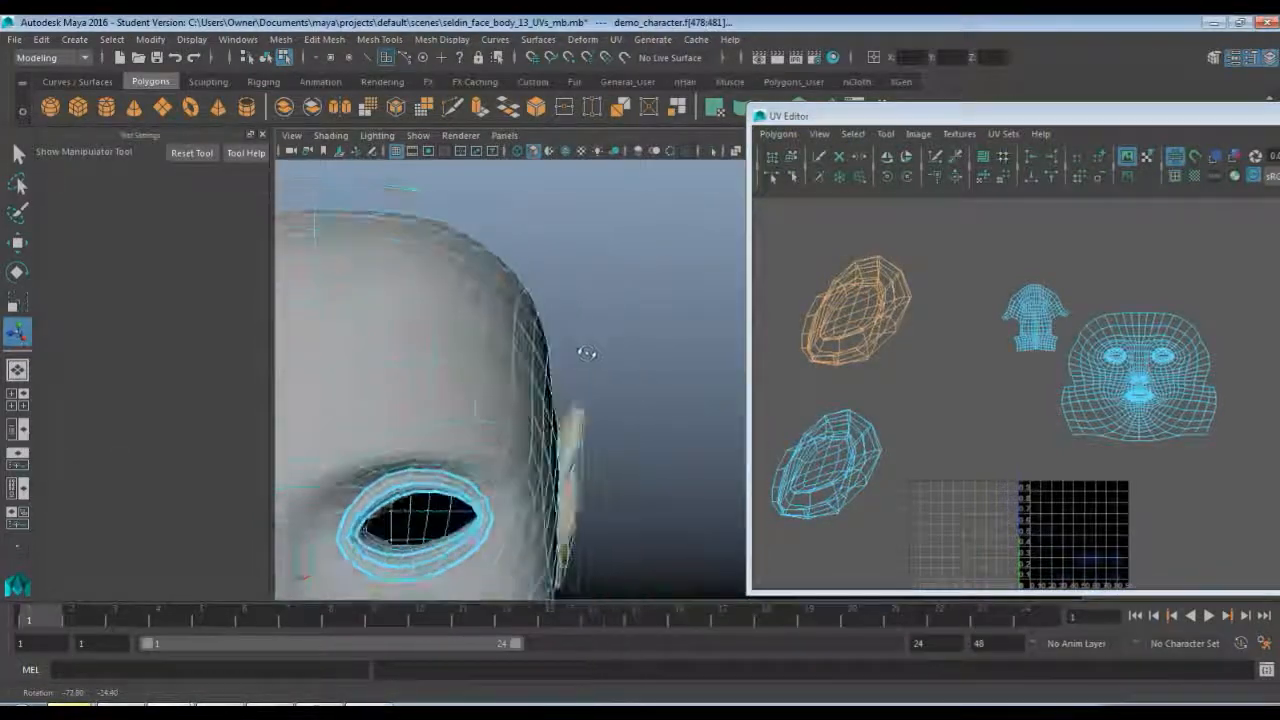
pyautogui.click(829, 473)
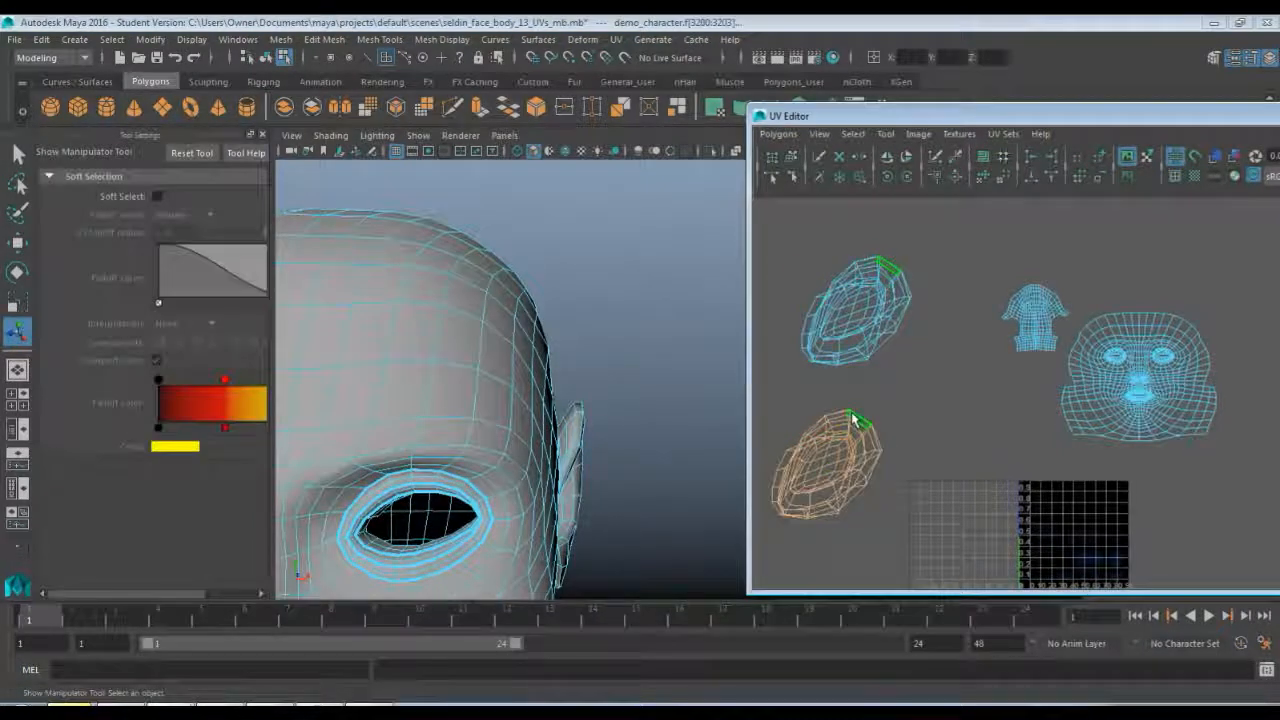
# - Unfold all UVs of the upper ear shell and scale the shell up to slightly larger than the lower ear's shell
pyautogui.moveTo(852, 312); pyautogui.dragTo(902, 312, button='right')
pyautogui.doubleClick(873, 313)
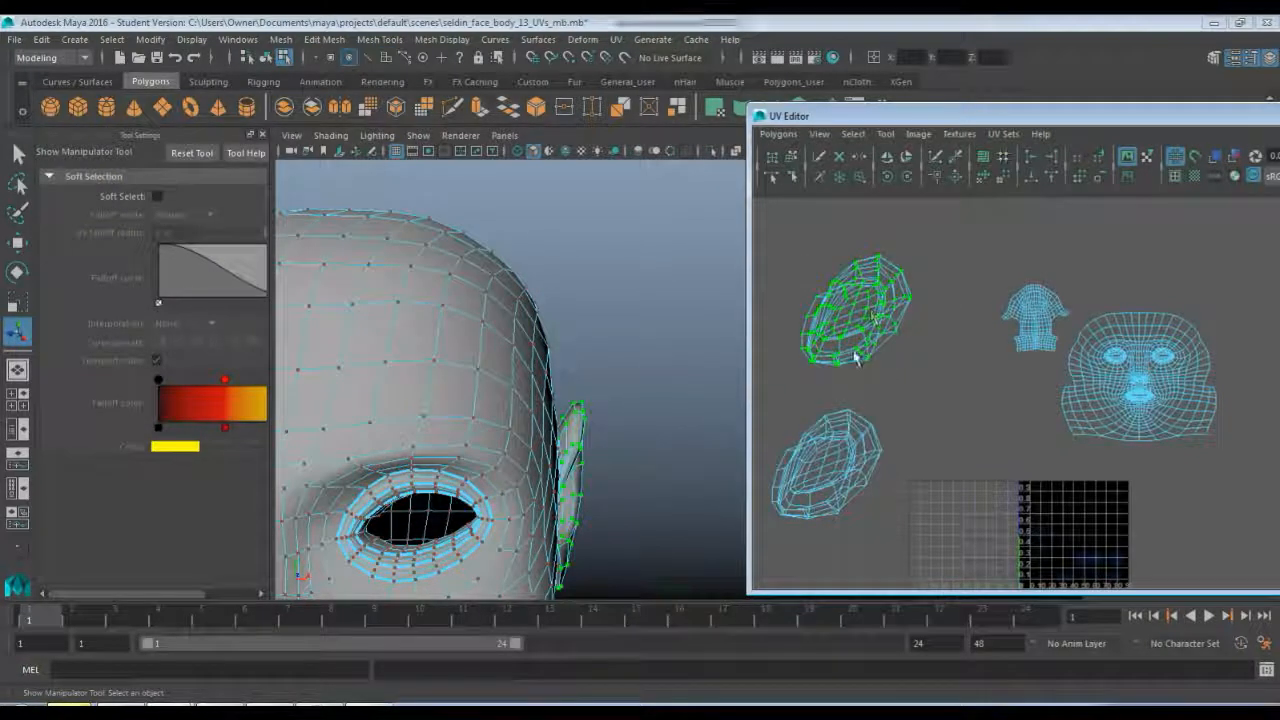
pyautogui.click(778, 133)
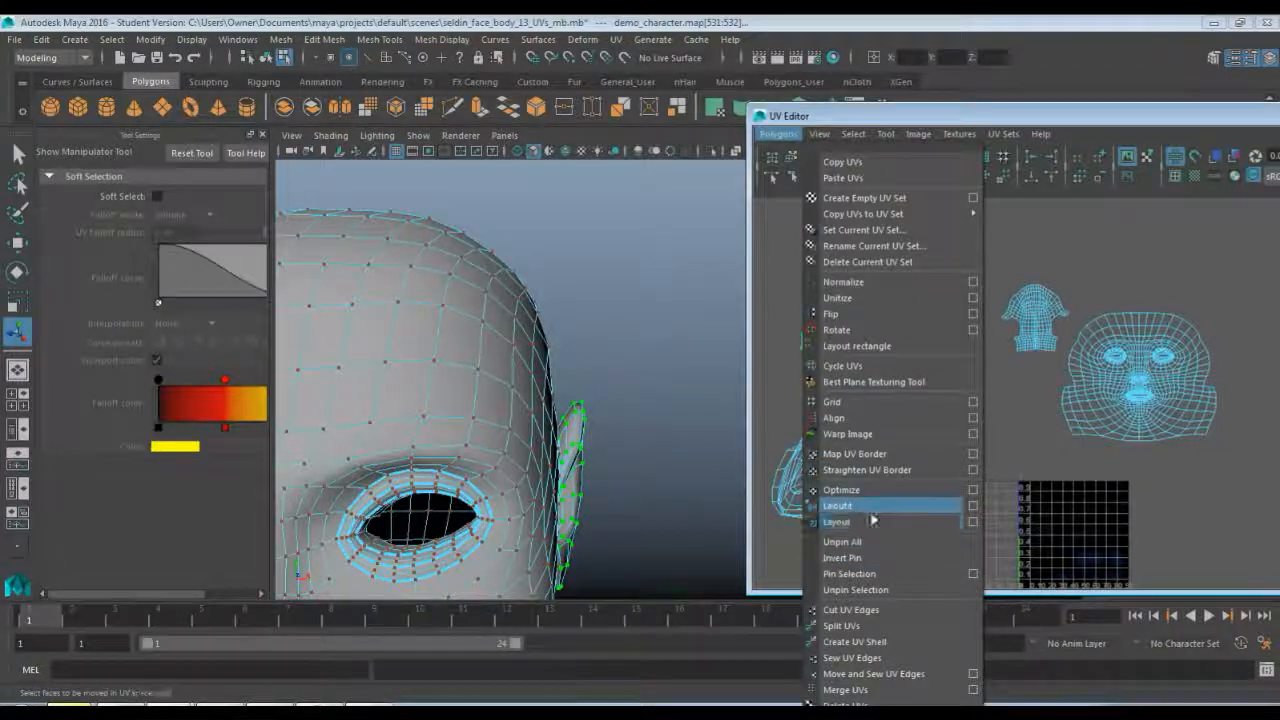
pyautogui.click(866, 506)
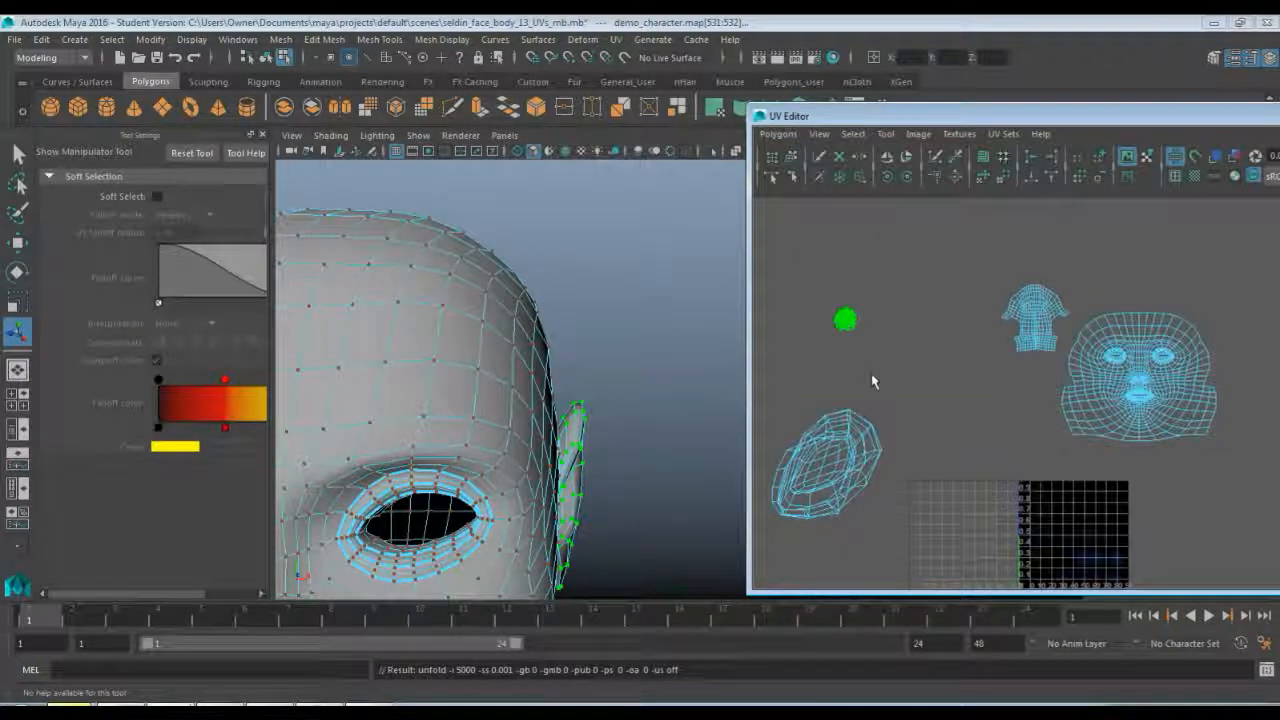
pyautogui.press('r')
pyautogui.moveTo(846, 322); pyautogui.dragTo(1214, 322)
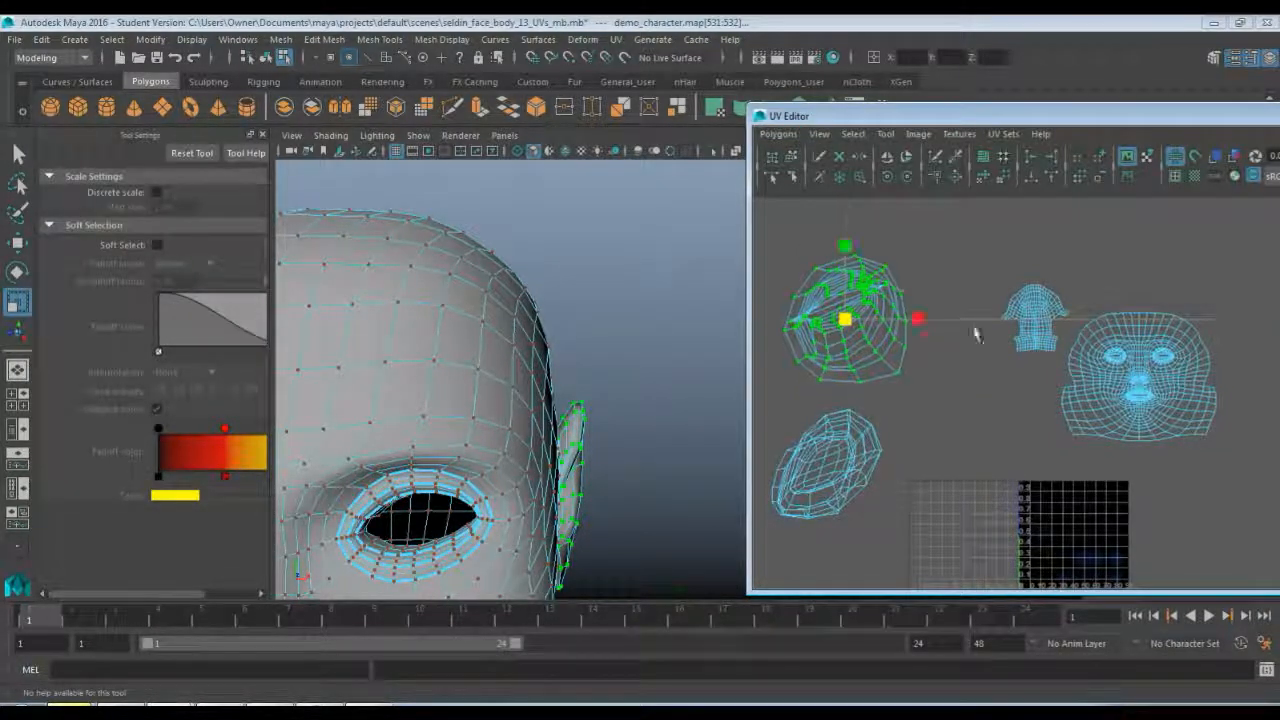
pyautogui.scroll(2, 915, 388)
pyautogui.keyDown('alt'); pyautogui.moveTo(915, 388); pyautogui.dragTo(1068, 388, button='middle'); pyautogui.keyUp('alt')
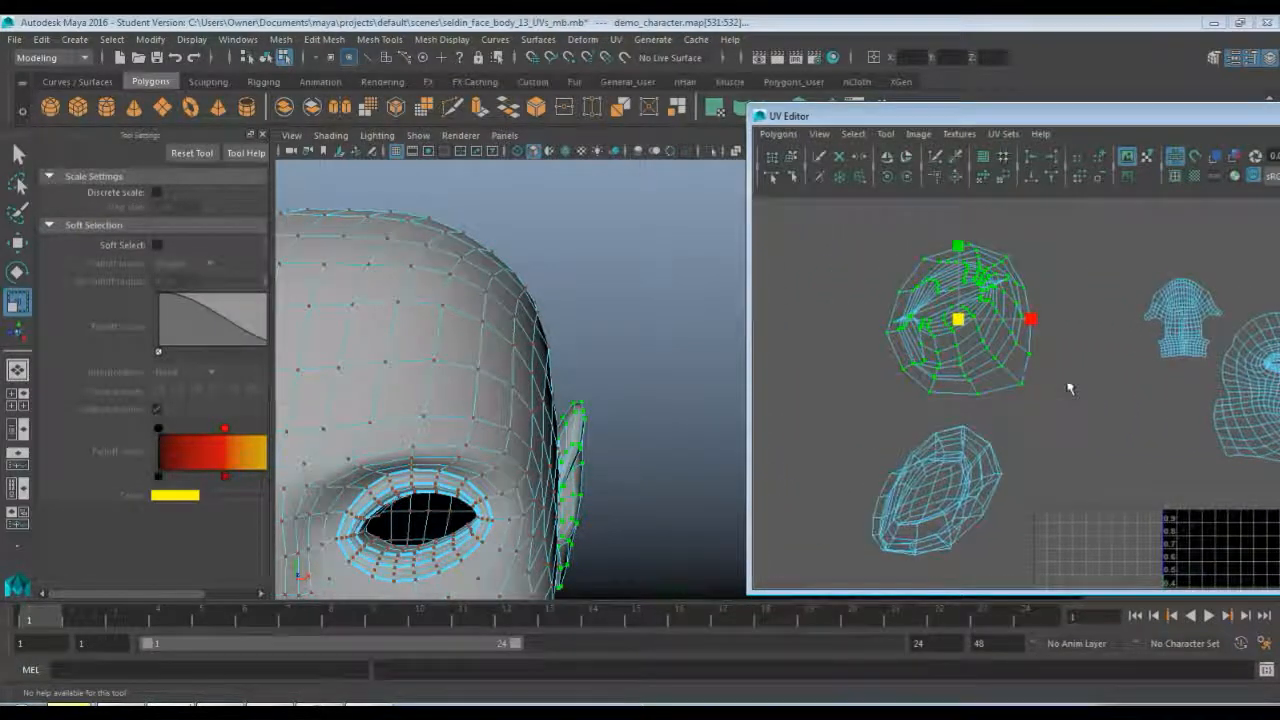
pyautogui.click(1067, 388)
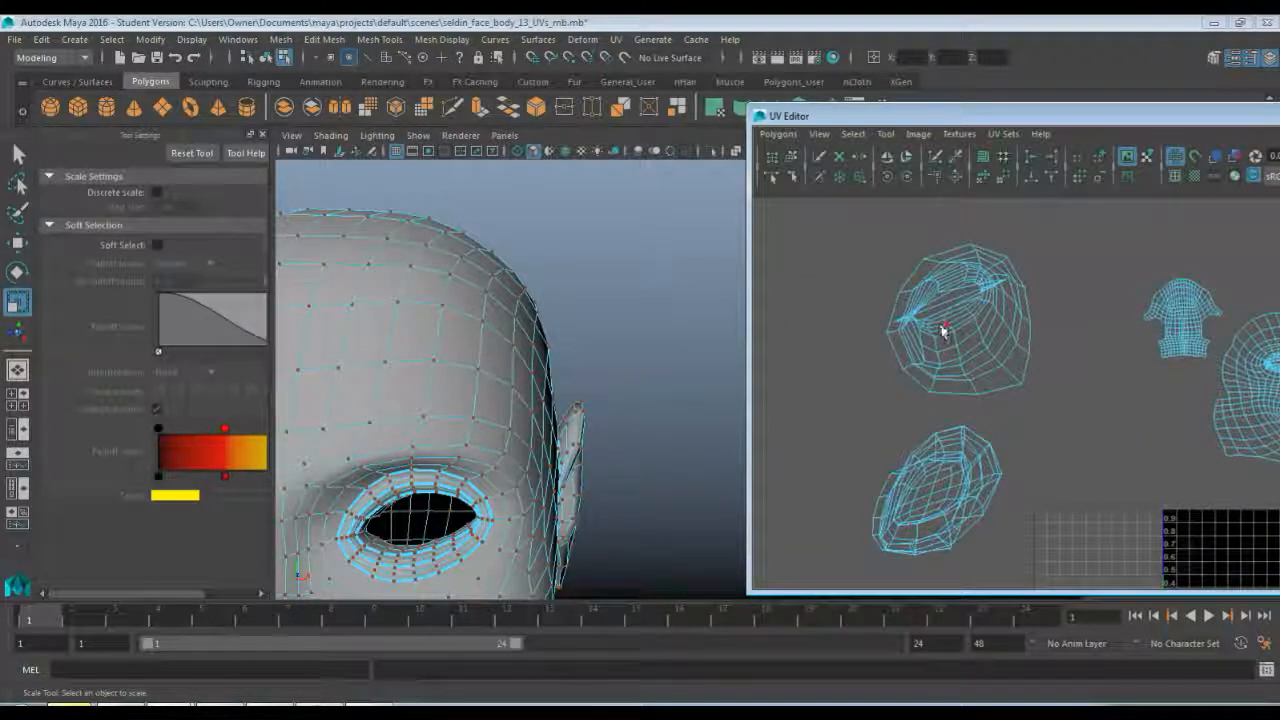
# - Unfold and relax the lower ear shell's UVs using the Smooth UV Tool in World space with unpinned borders
pyautogui.click(937, 500)
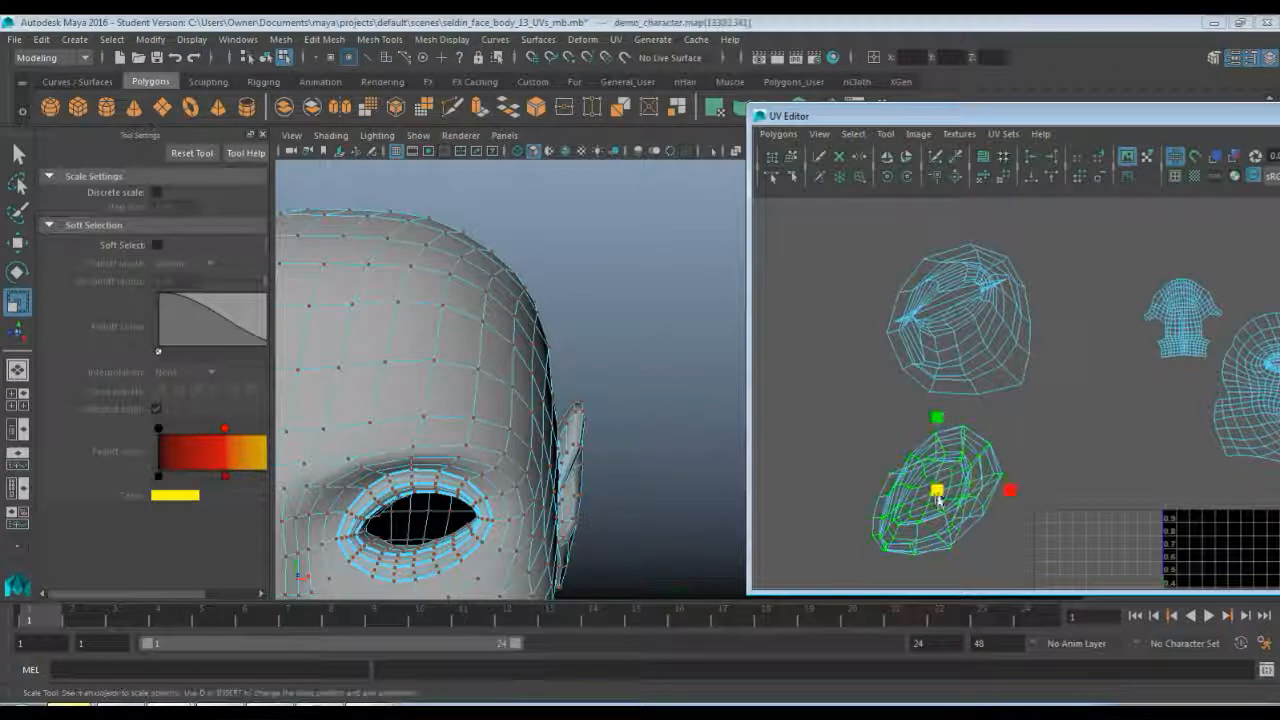
pyautogui.click(895, 135)
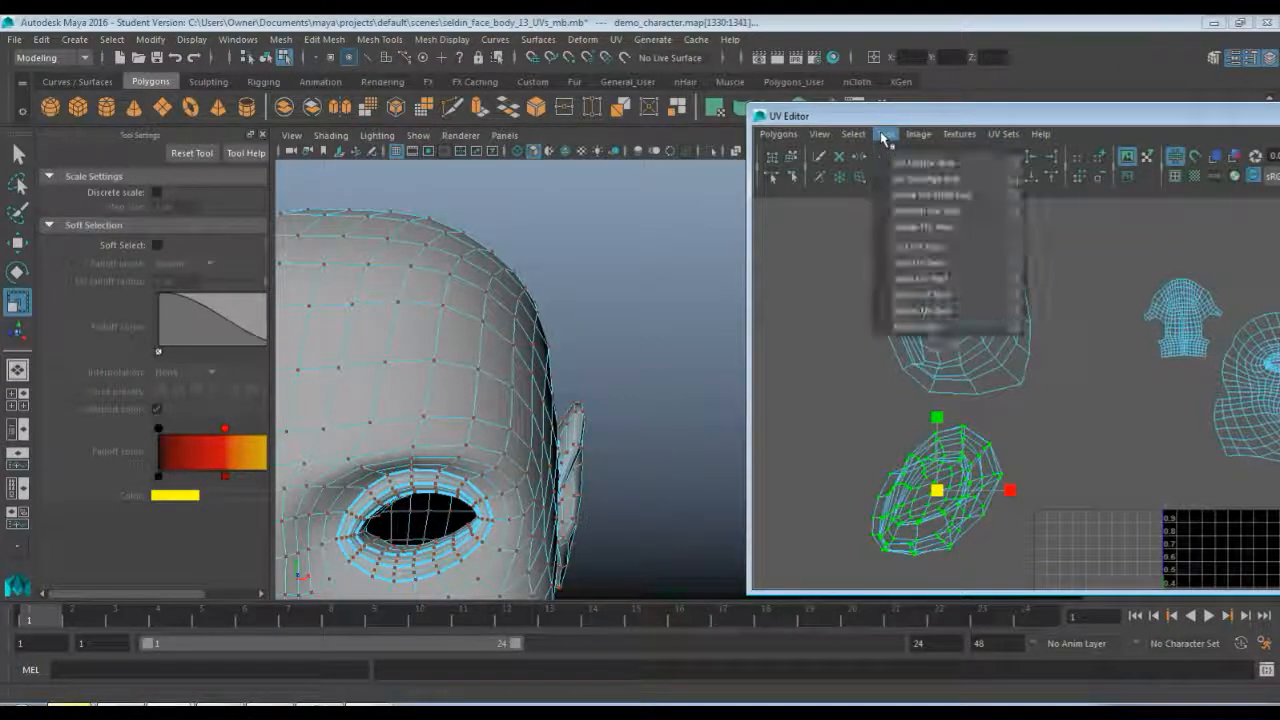
pyautogui.click(1016, 212)
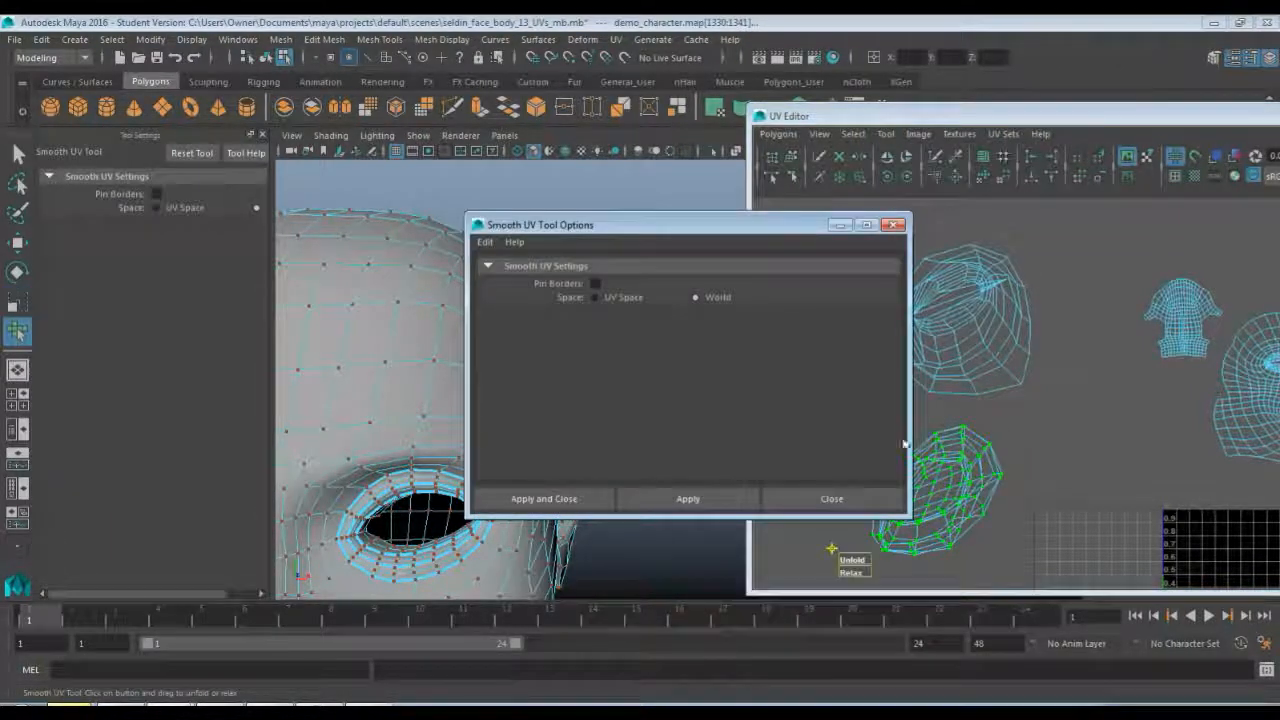
pyautogui.moveTo(860, 224); pyautogui.dragTo(669, 202)
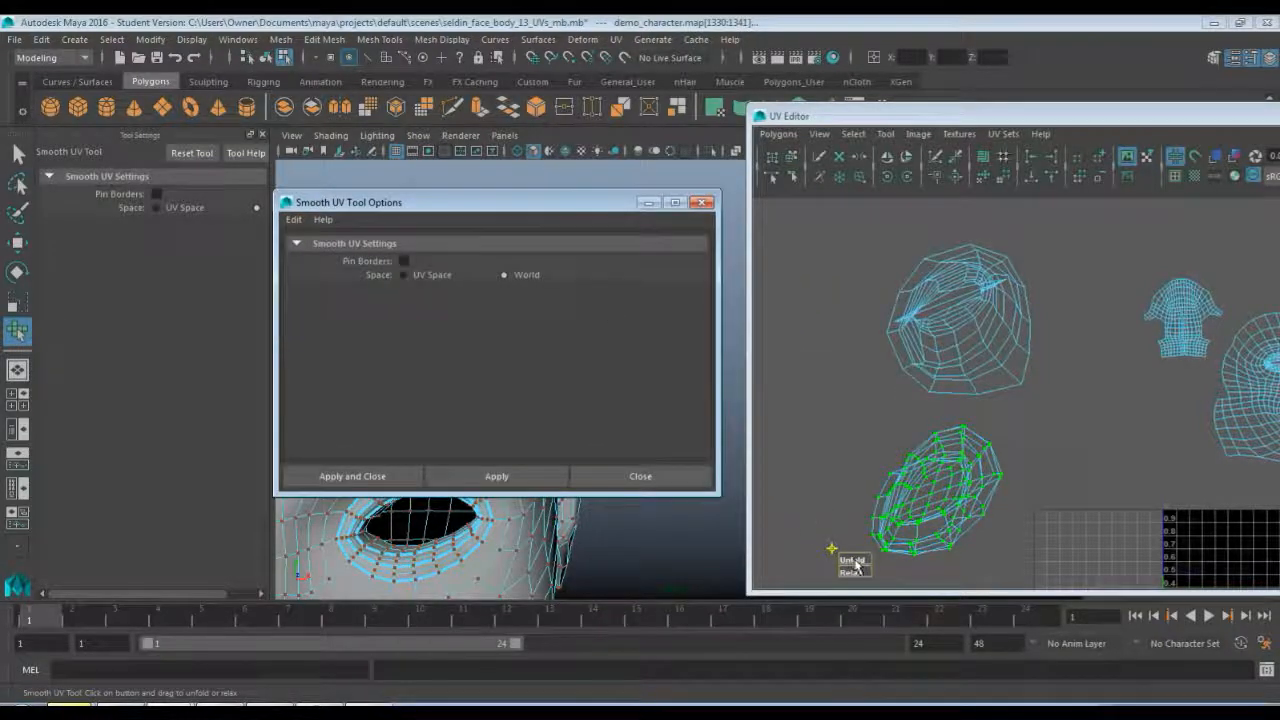
pyautogui.moveTo(856, 562); pyautogui.dragTo(1152, 541)
pyautogui.moveTo(940, 532); pyautogui.dragTo(744, 519)
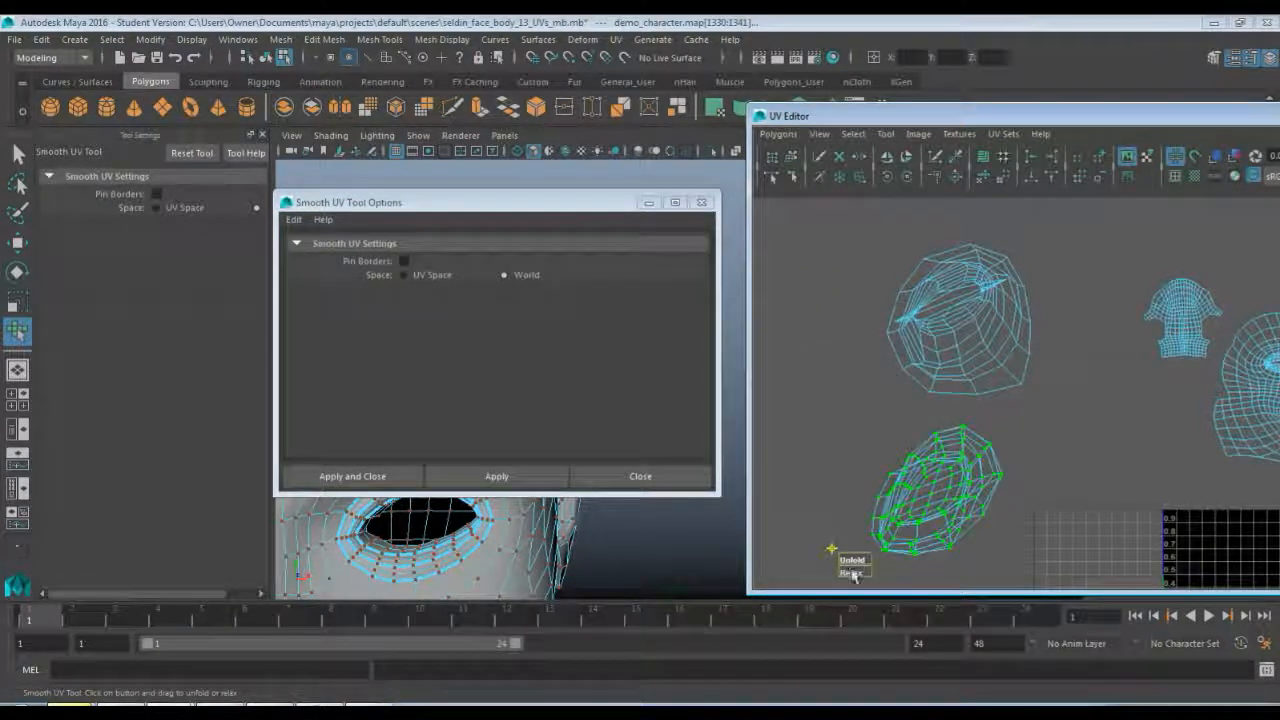
pyautogui.moveTo(853, 576); pyautogui.dragTo(798, 564)
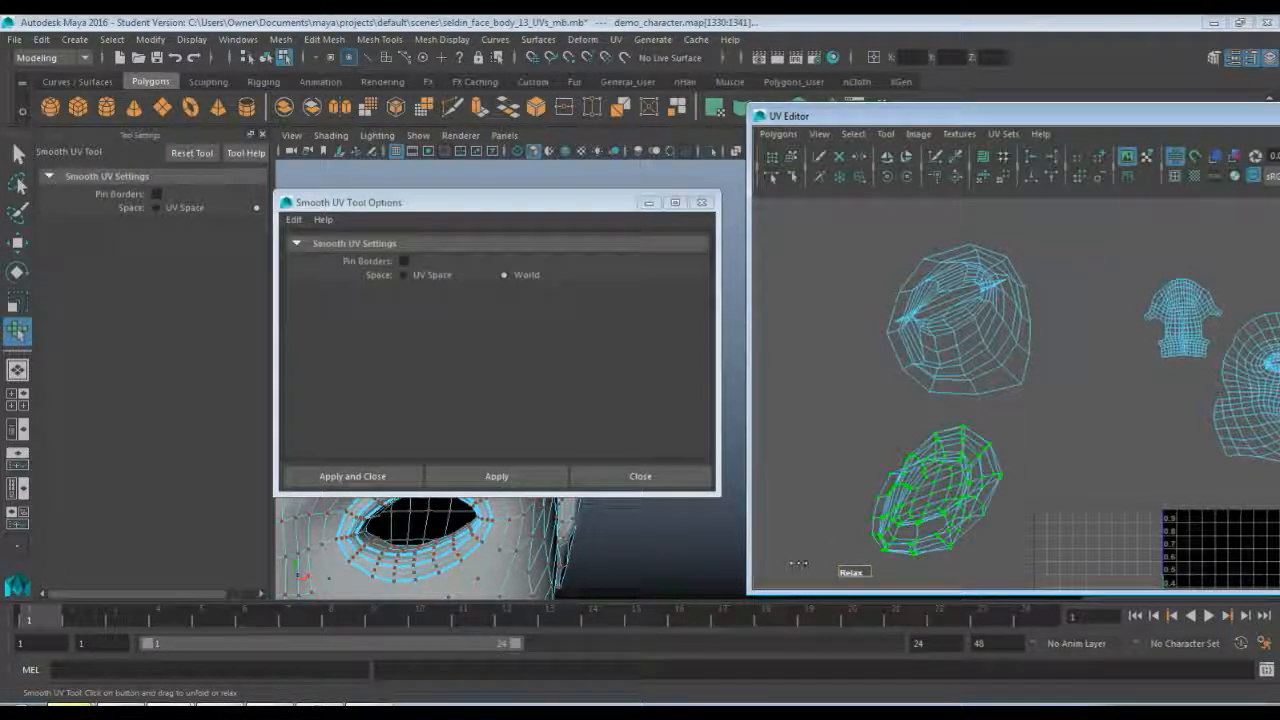
# - Select all UVs of the upper ear shell and smooth out its overlapping inner folds with the Smooth UV Tool
pyautogui.click(943, 323)
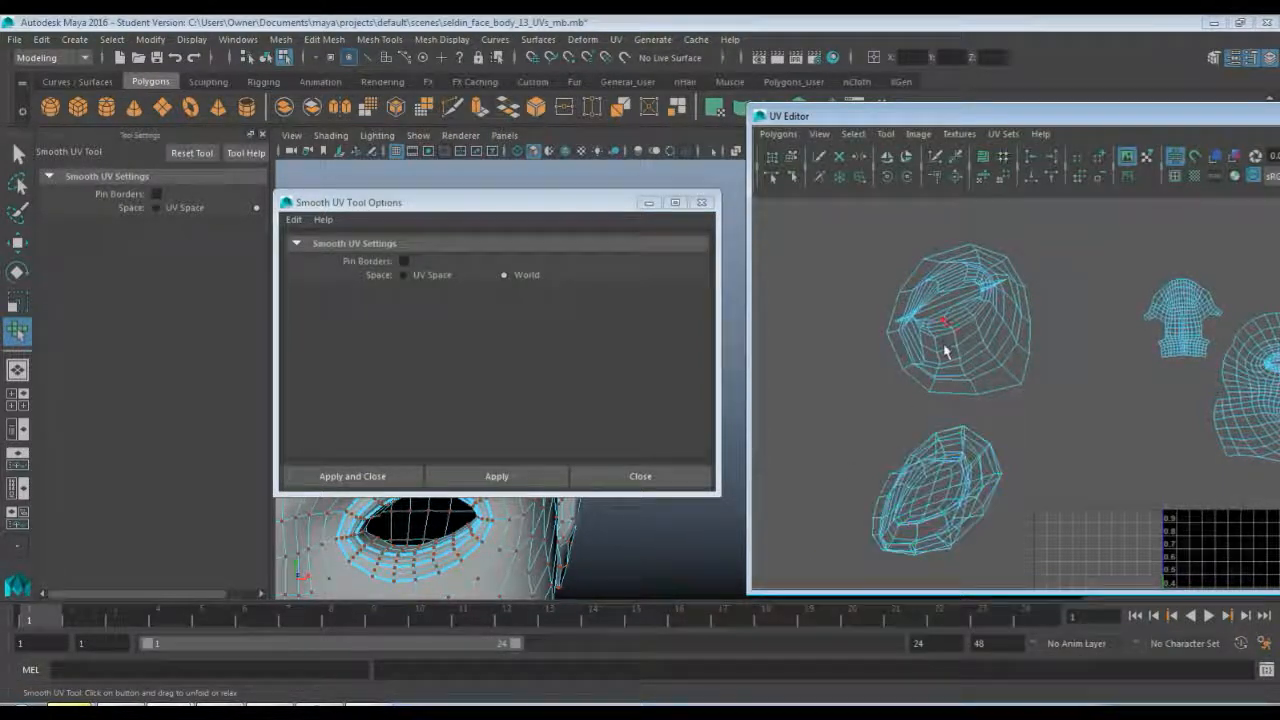
pyautogui.moveTo(991, 348); pyautogui.dragTo(993, 352)
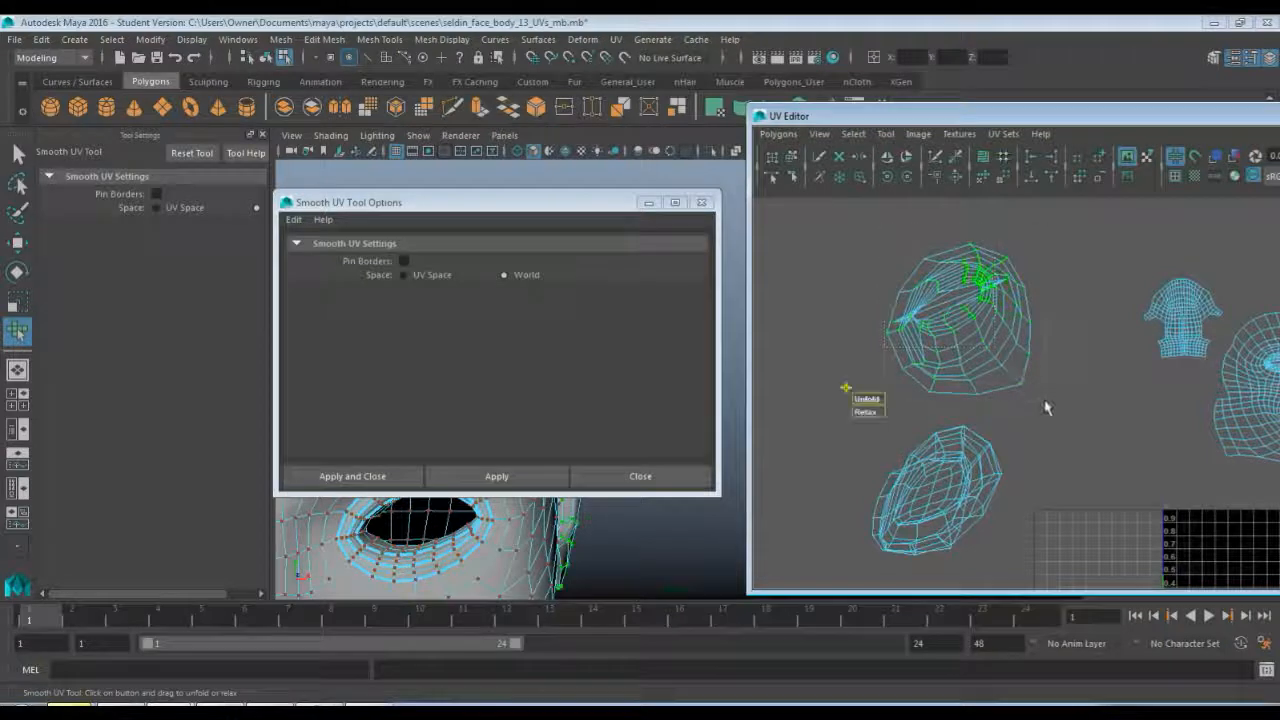
pyautogui.moveTo(867, 398); pyautogui.dragTo(998, 383)
pyautogui.scroll(2, 998, 383)
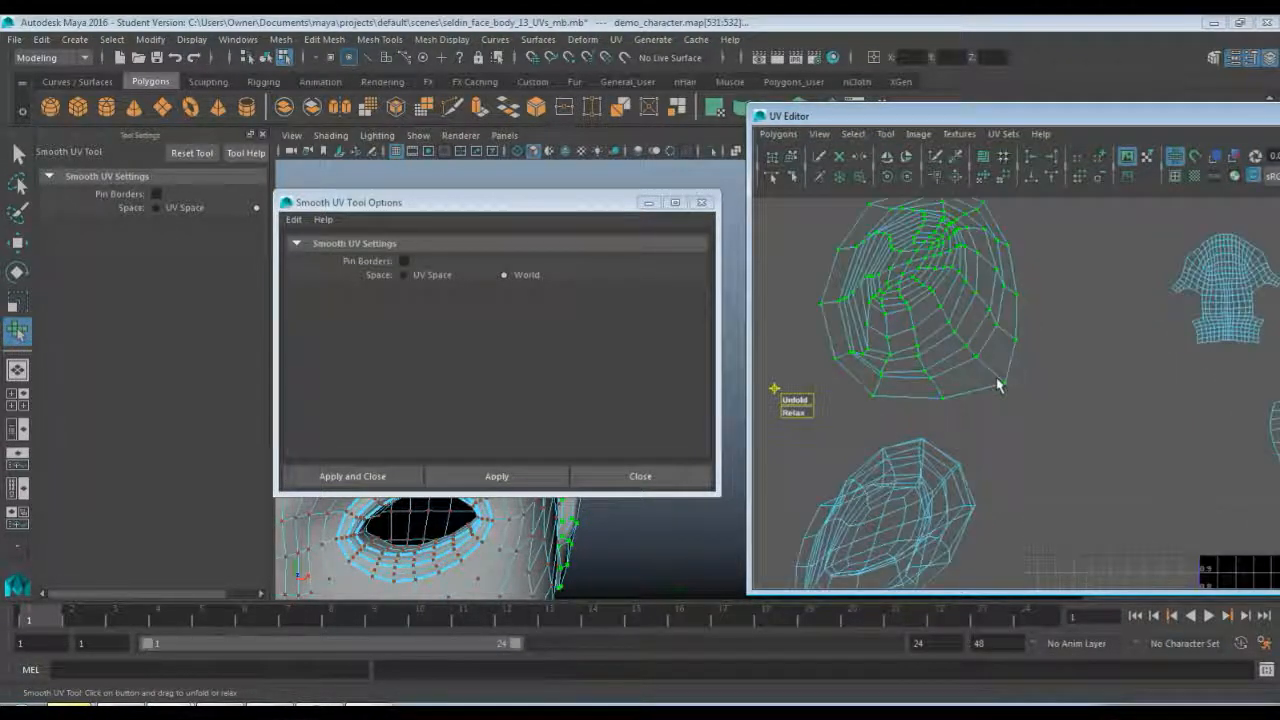
pyautogui.keyDown('alt'); pyautogui.moveTo(879, 374); pyautogui.dragTo(1003, 422, button='middle'); pyautogui.keyUp('alt')
pyautogui.moveTo(921, 462); pyautogui.dragTo(920, 447)
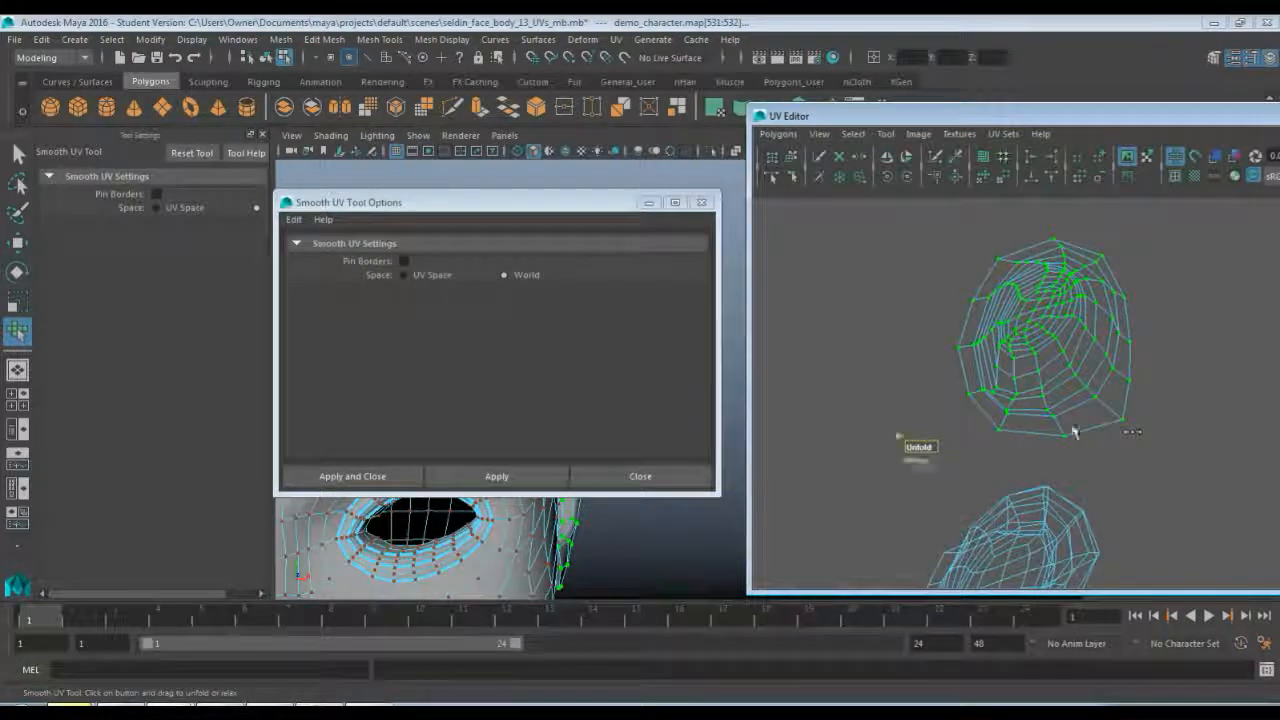
# - Try another round of unfolding and relaxing on the whole upper ear shell, undoing the excessive smoothing
pyautogui.click(1132, 418)
pyautogui.scroll(5, 1080, 343)
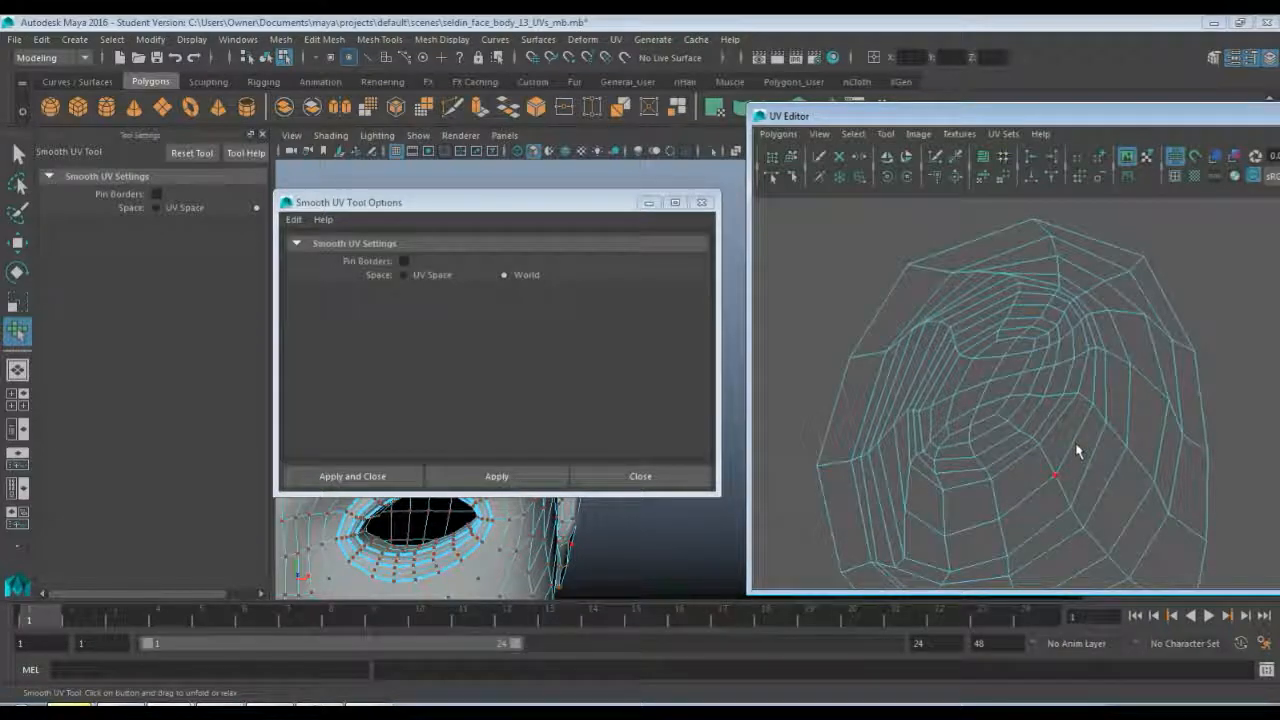
pyautogui.scroll(-5, 1077, 452)
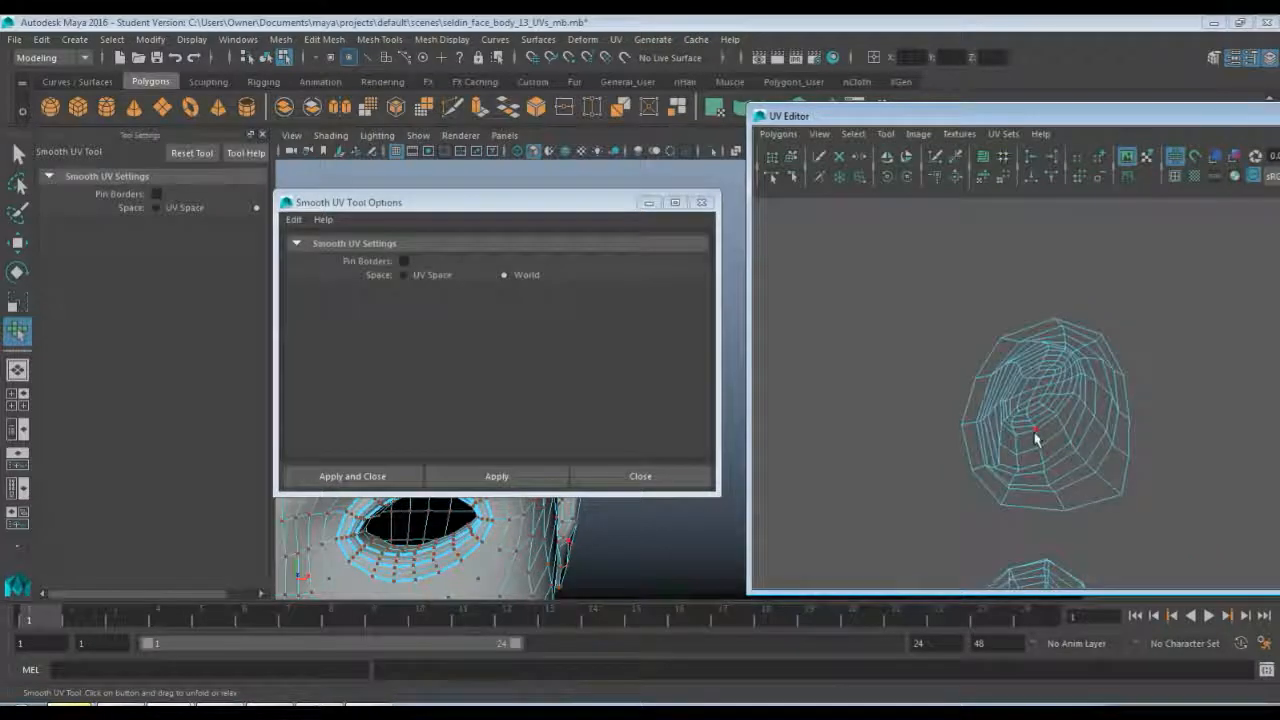
pyautogui.keyDown('alt'); pyautogui.moveTo(995, 480); pyautogui.dragTo(955, 318, button='middle'); pyautogui.keyUp('alt')
pyautogui.moveTo(864, 220); pyautogui.dragTo(1085, 460)
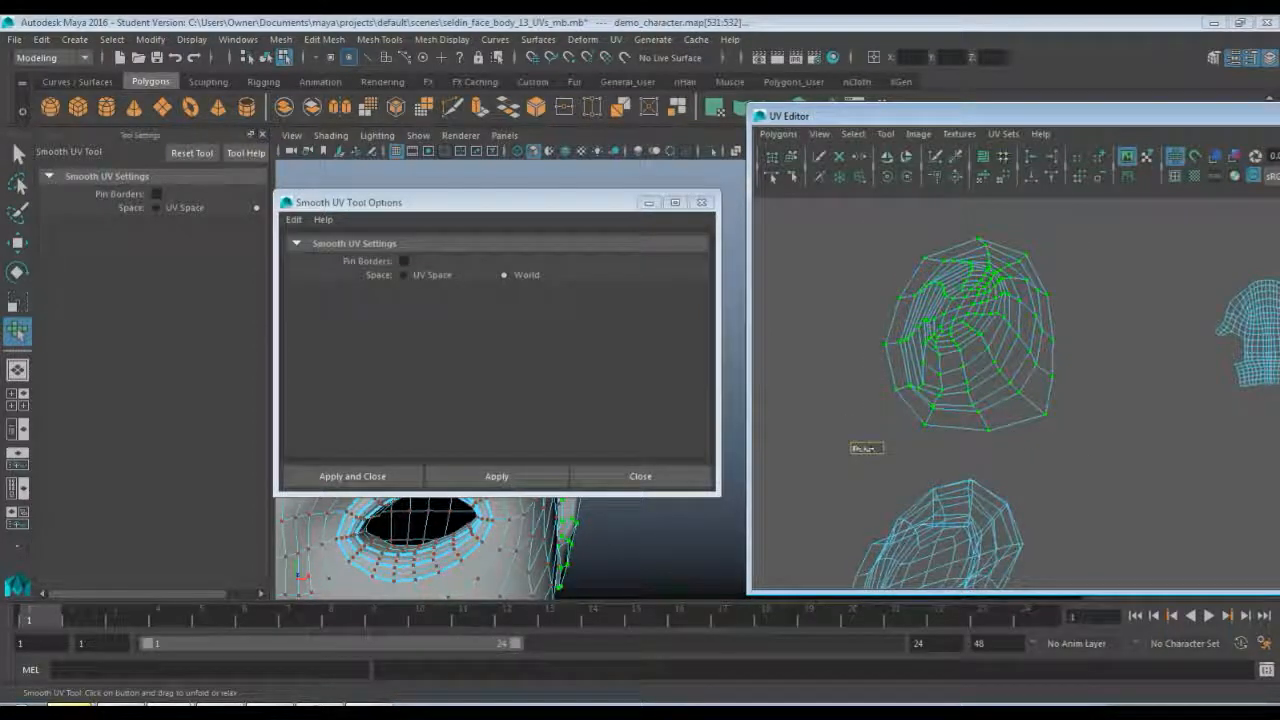
pyautogui.moveTo(864, 437); pyautogui.dragTo(1128, 435)
pyautogui.scroll(3, 1018, 377)
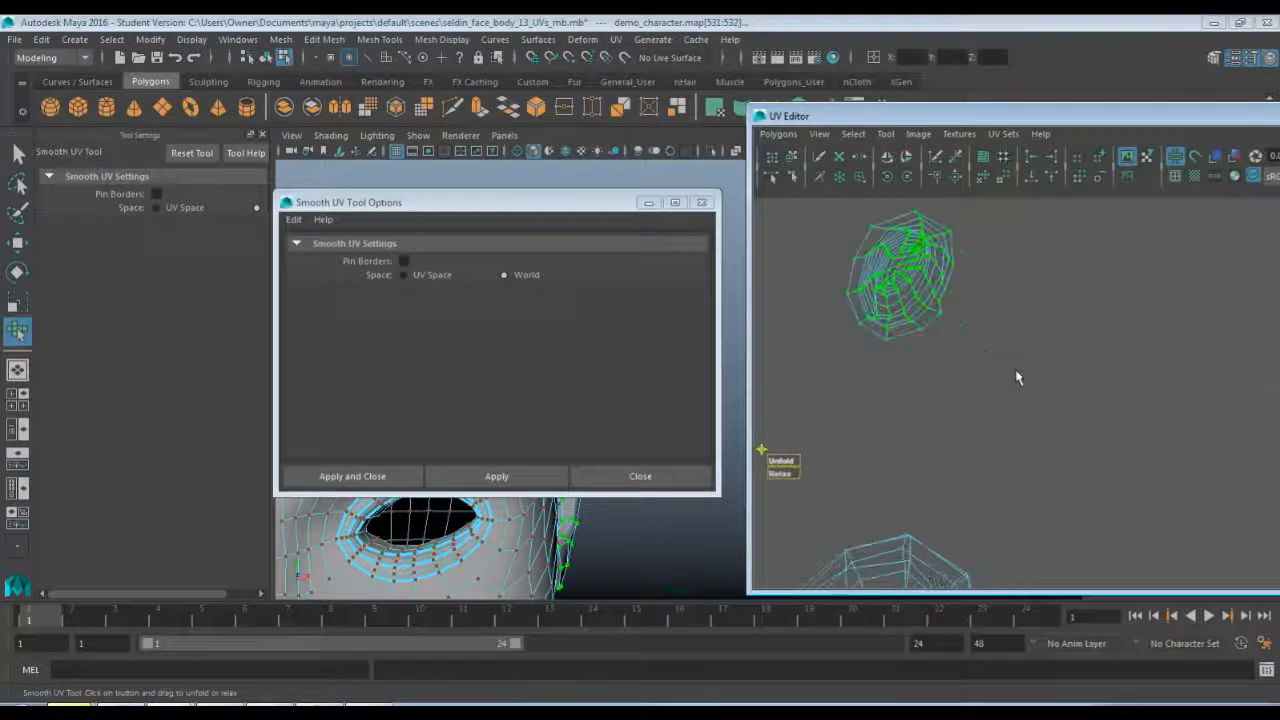
pyautogui.keyDown('alt'); pyautogui.moveTo(948, 305); pyautogui.dragTo(1071, 339, button='middle'); pyautogui.keyUp('alt')
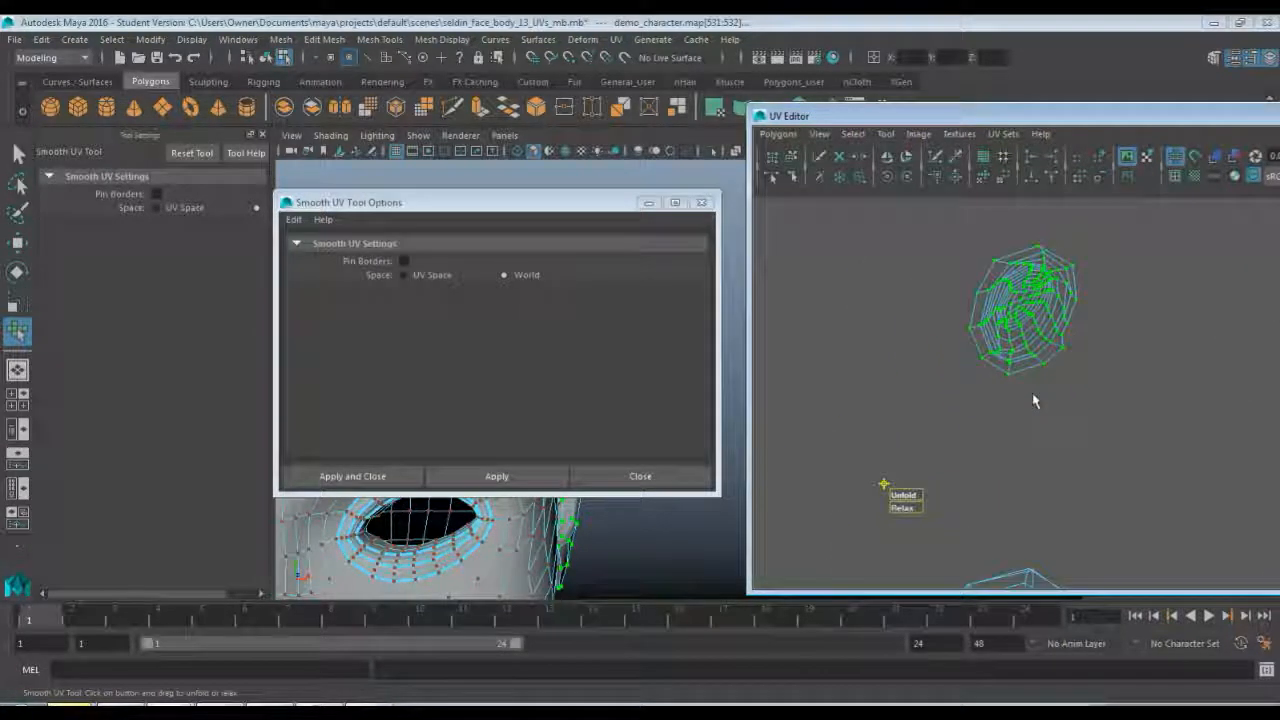
pyautogui.hotkey('ctrl', 'z')
pyautogui.scroll(5, 1031, 397)
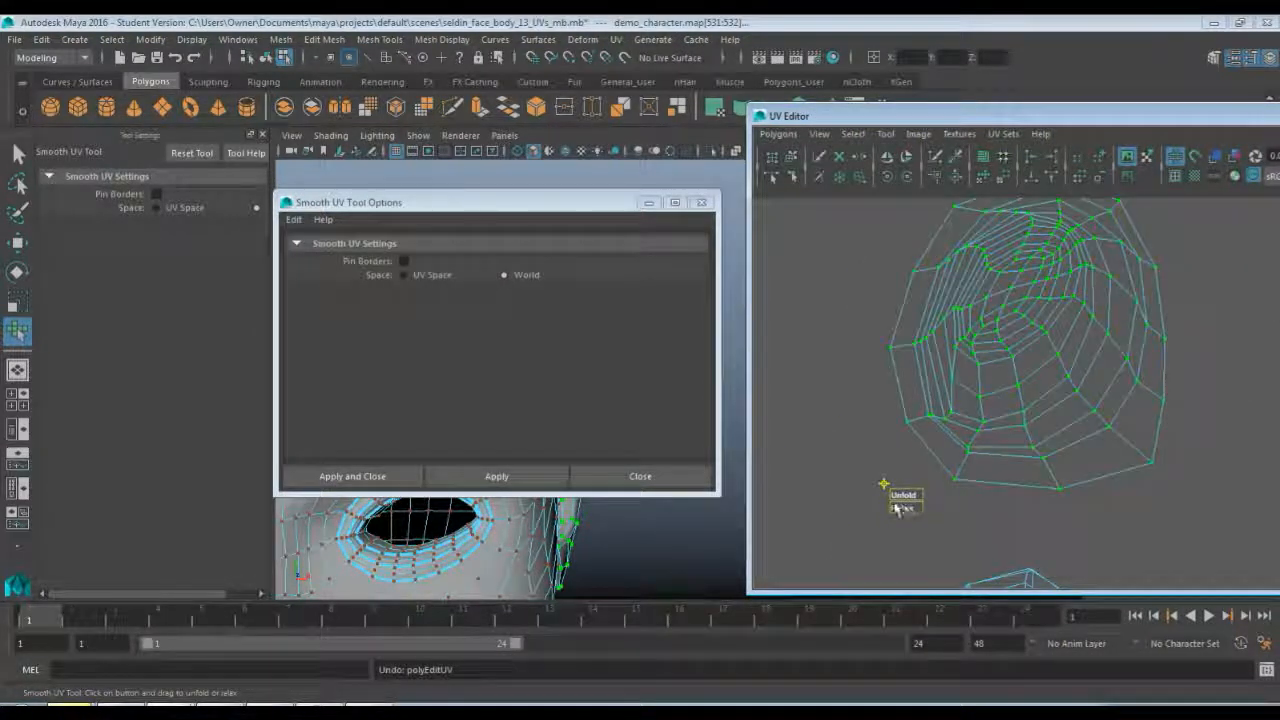
pyautogui.moveTo(903, 512); pyautogui.dragTo(1015, 484)
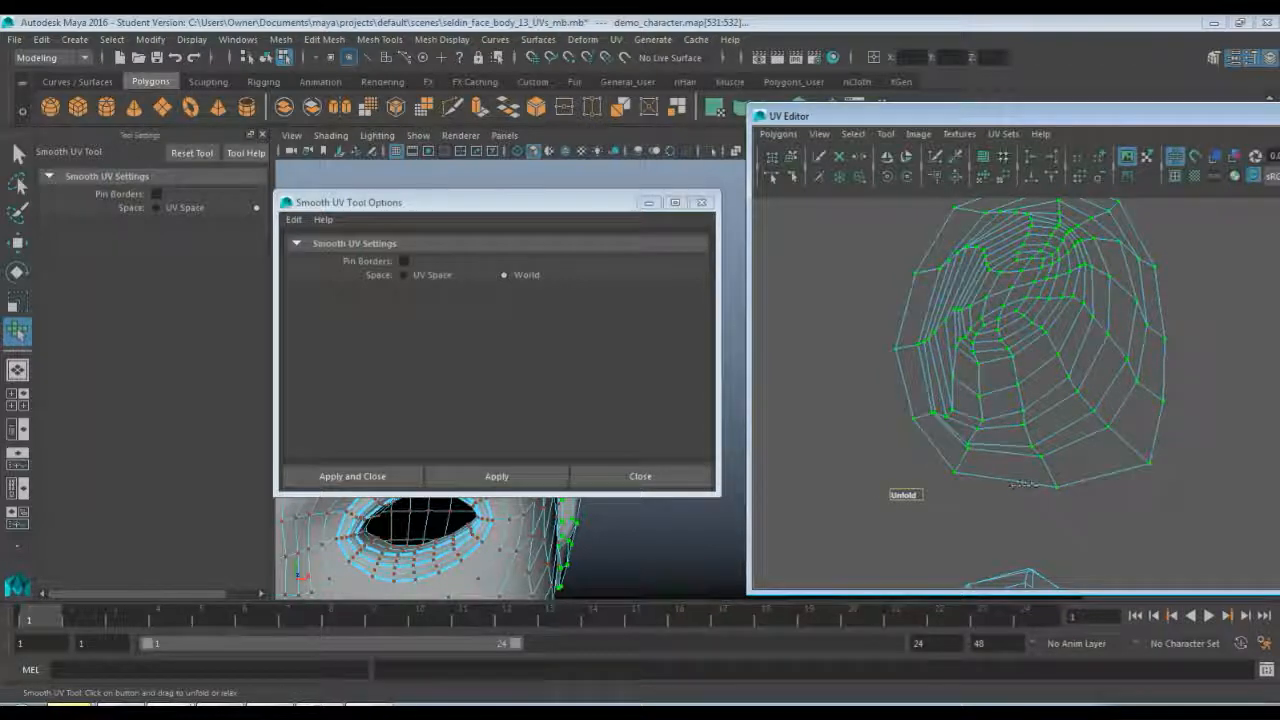
pyautogui.moveTo(901, 492); pyautogui.dragTo(904, 490)
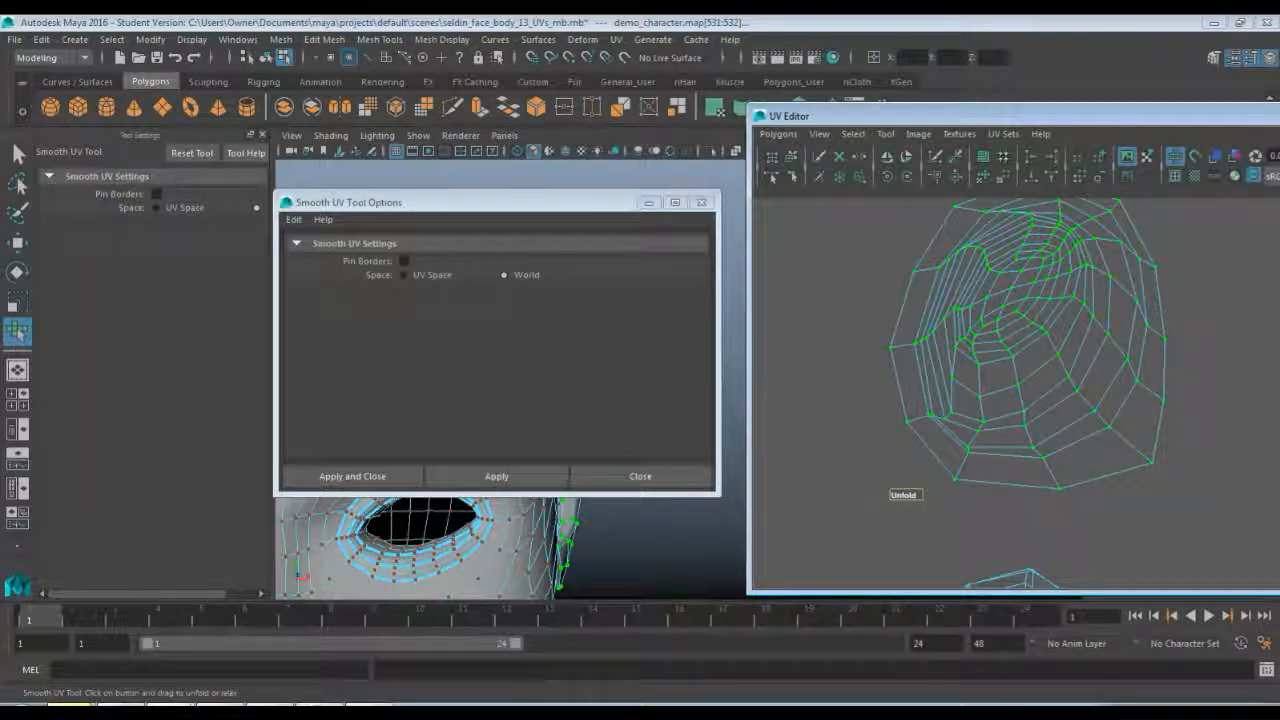
# - Select the ring of UVs just inside the upper ear shell's border and relax it with the Smooth UV Tool
pyautogui.click(970, 458)
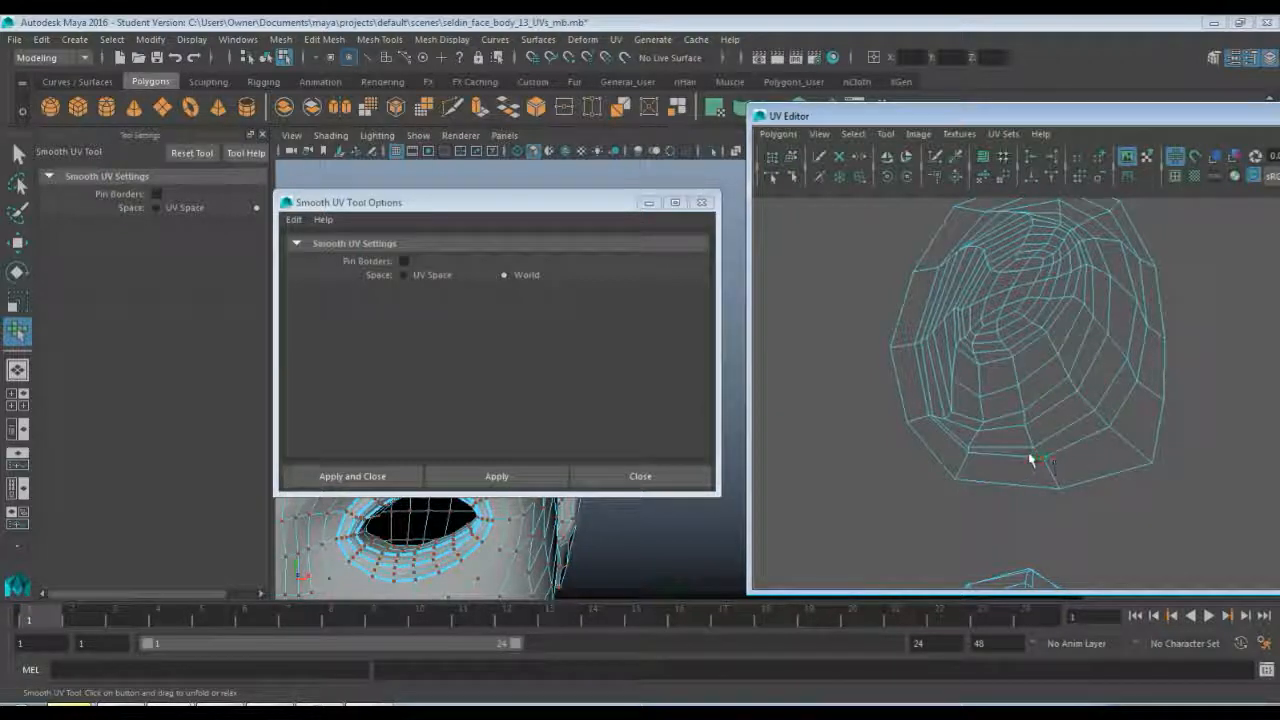
pyautogui.click(1032, 460)
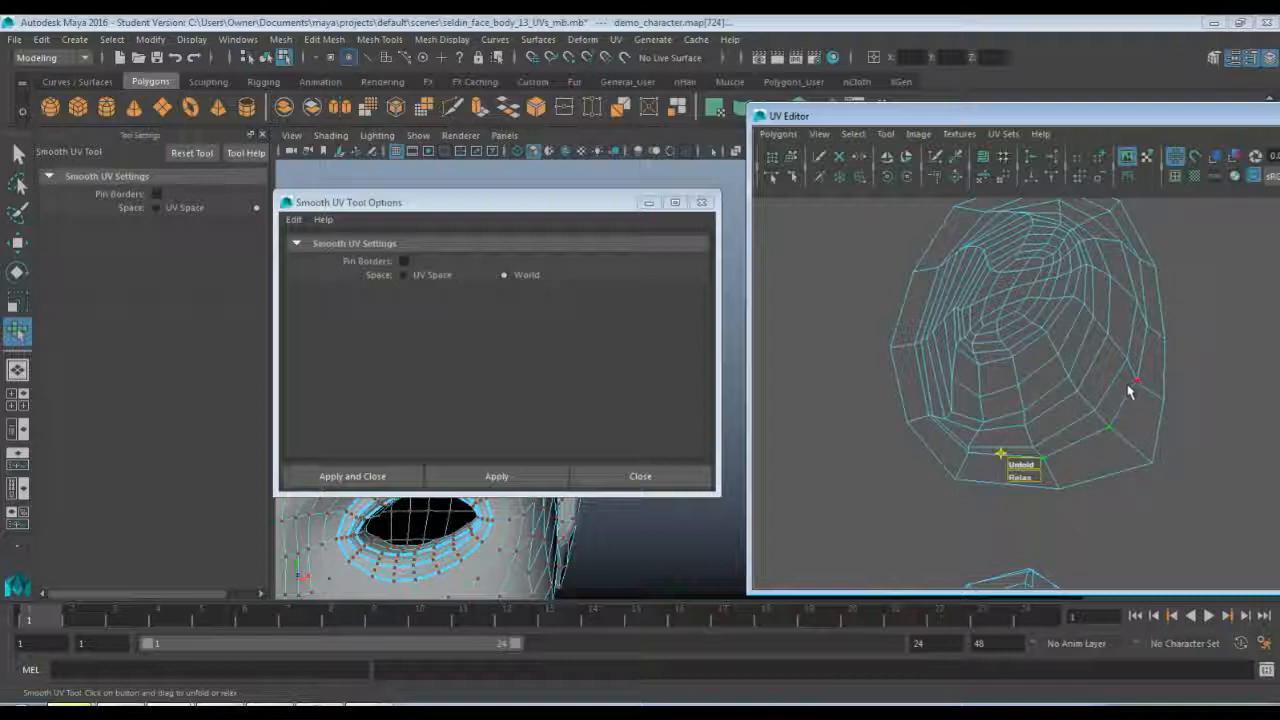
pyautogui.press('q')
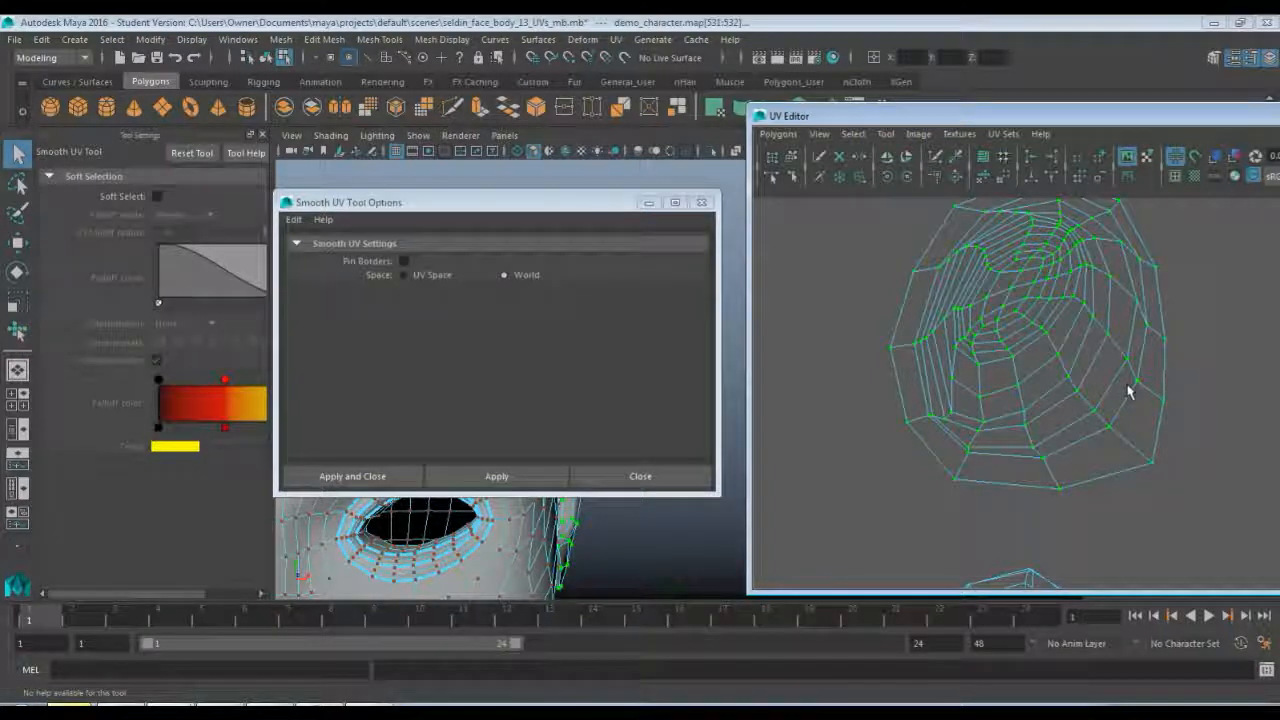
pyautogui.click(1109, 427)
pyautogui.press('y')
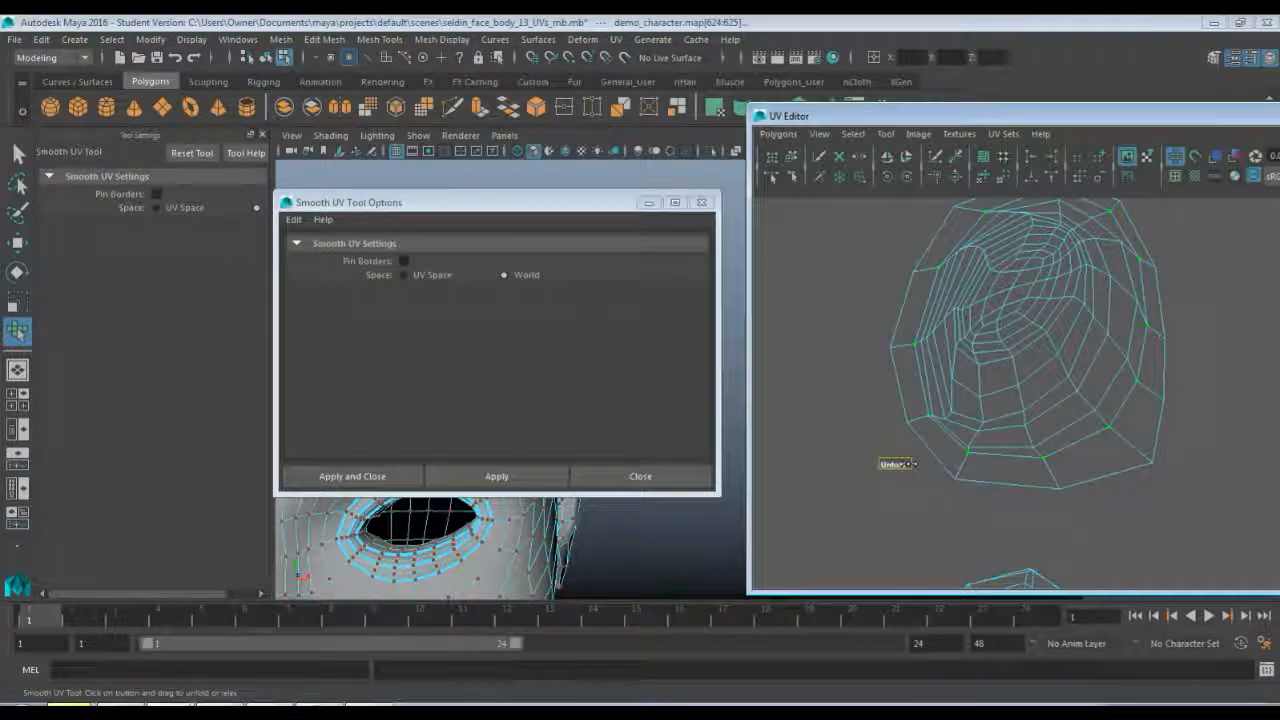
pyautogui.moveTo(890, 470); pyautogui.dragTo(922, 476)
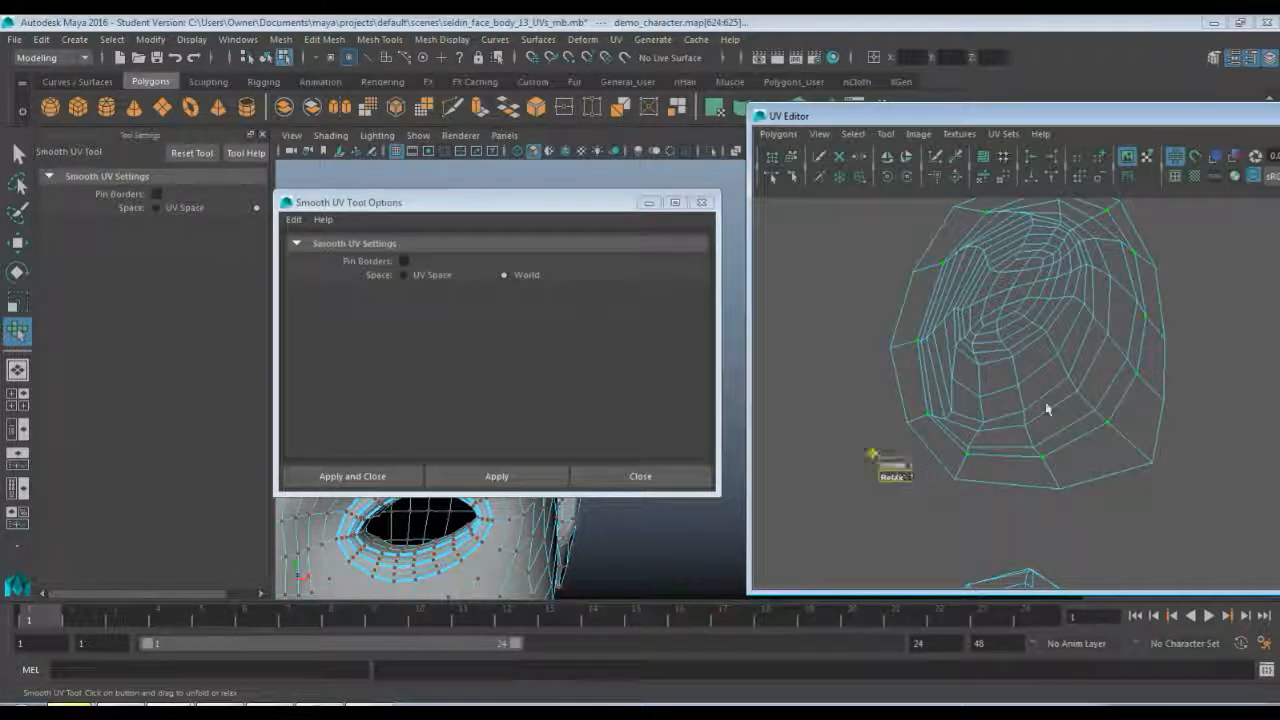
# - Select all UVs of the upper ear shell and try running Optimize on them
pyautogui.keyDown('alt'); pyautogui.moveTo(1016, 346); pyautogui.dragTo(1018, 418, button='middle'); pyautogui.keyUp('alt')
pyautogui.scroll(3, 1020, 420)
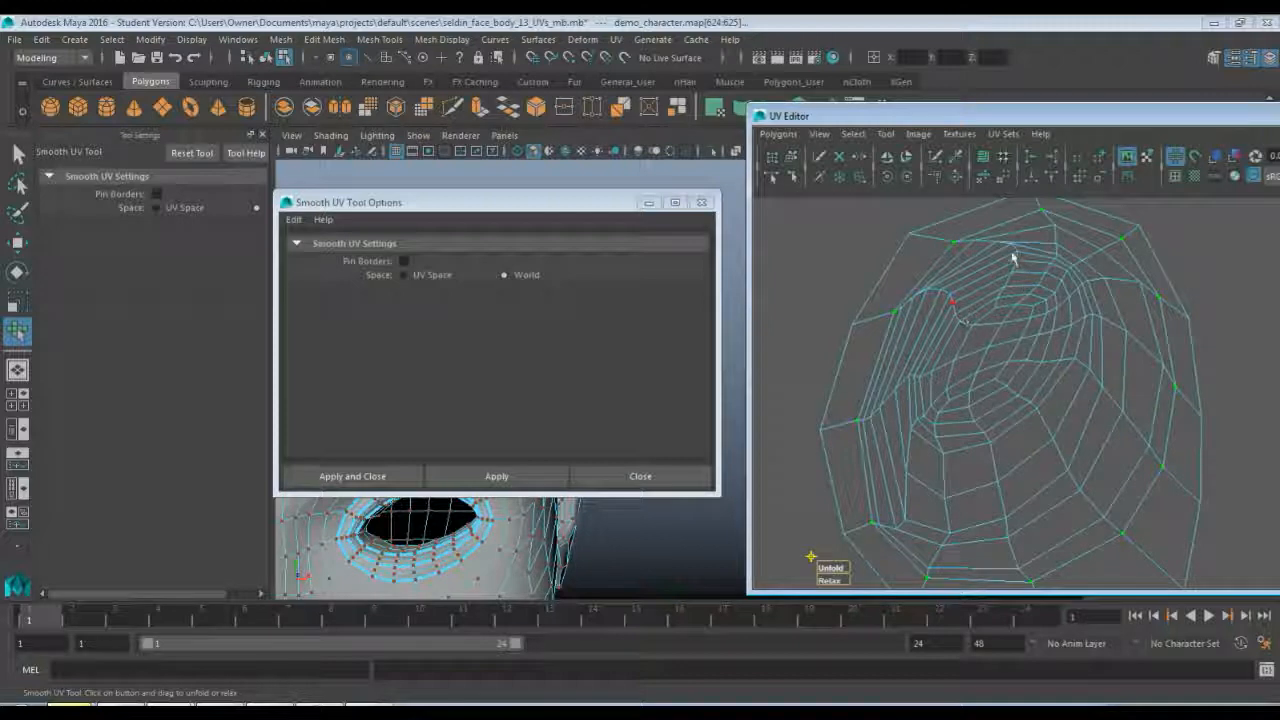
pyautogui.scroll(-2, 1030, 362)
pyautogui.scroll(2, 1025, 372)
pyautogui.scroll(-2, 1020, 385)
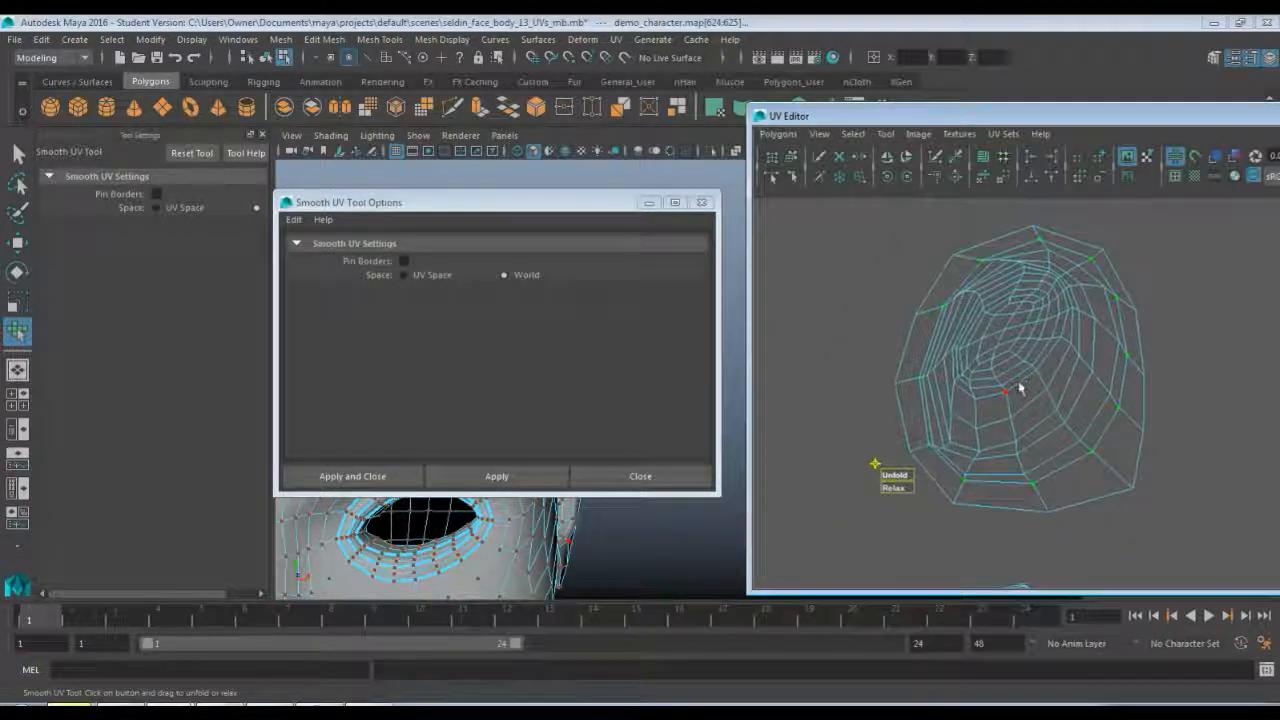
pyautogui.press('q')
pyautogui.click(1017, 376)
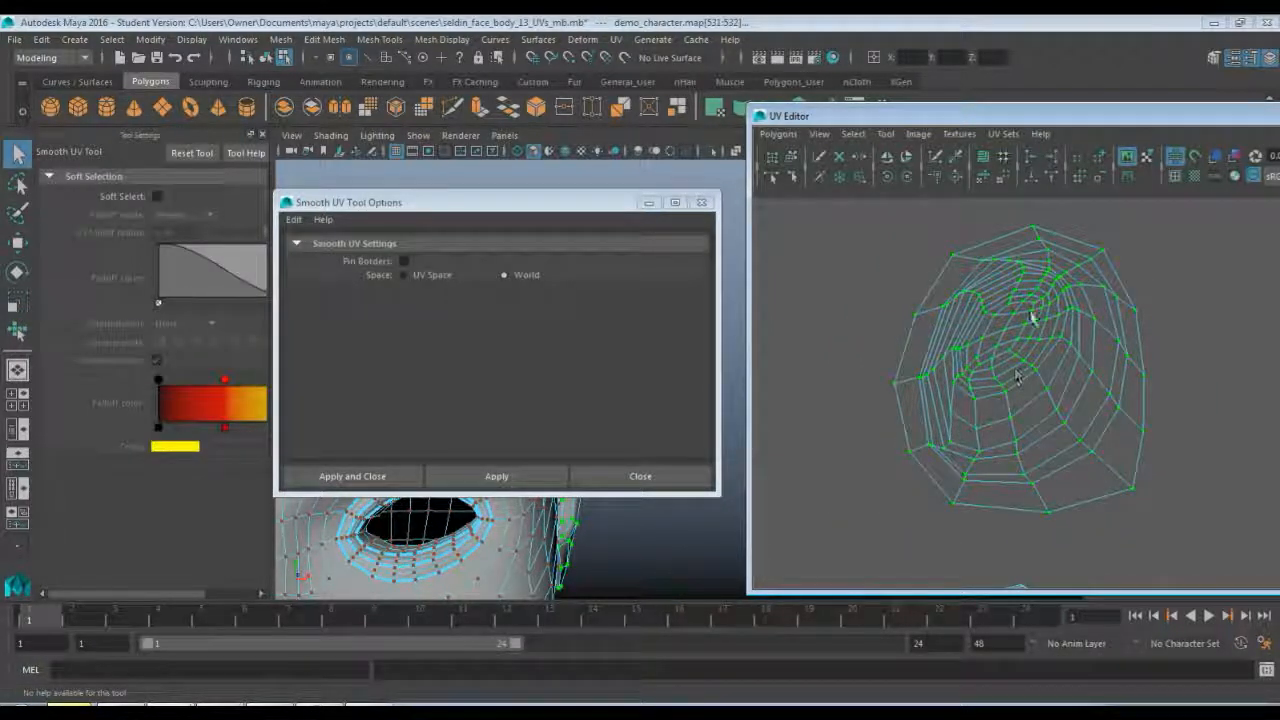
pyautogui.click(885, 134)
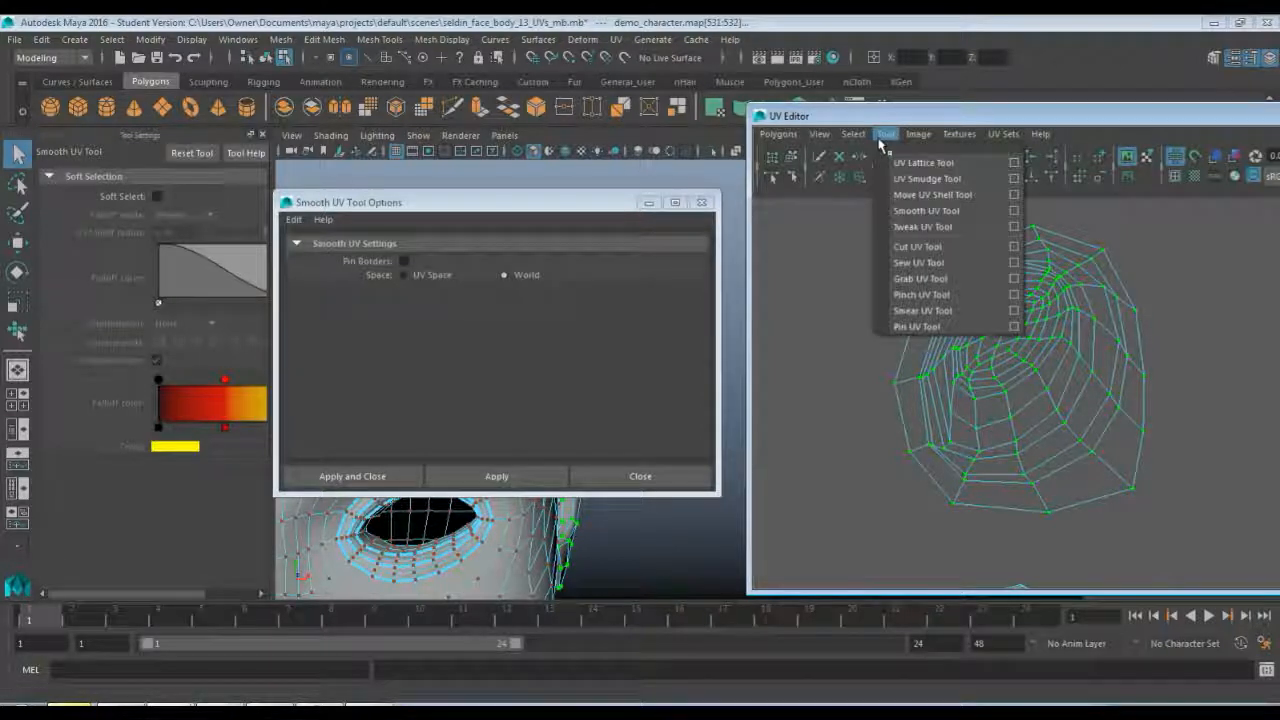
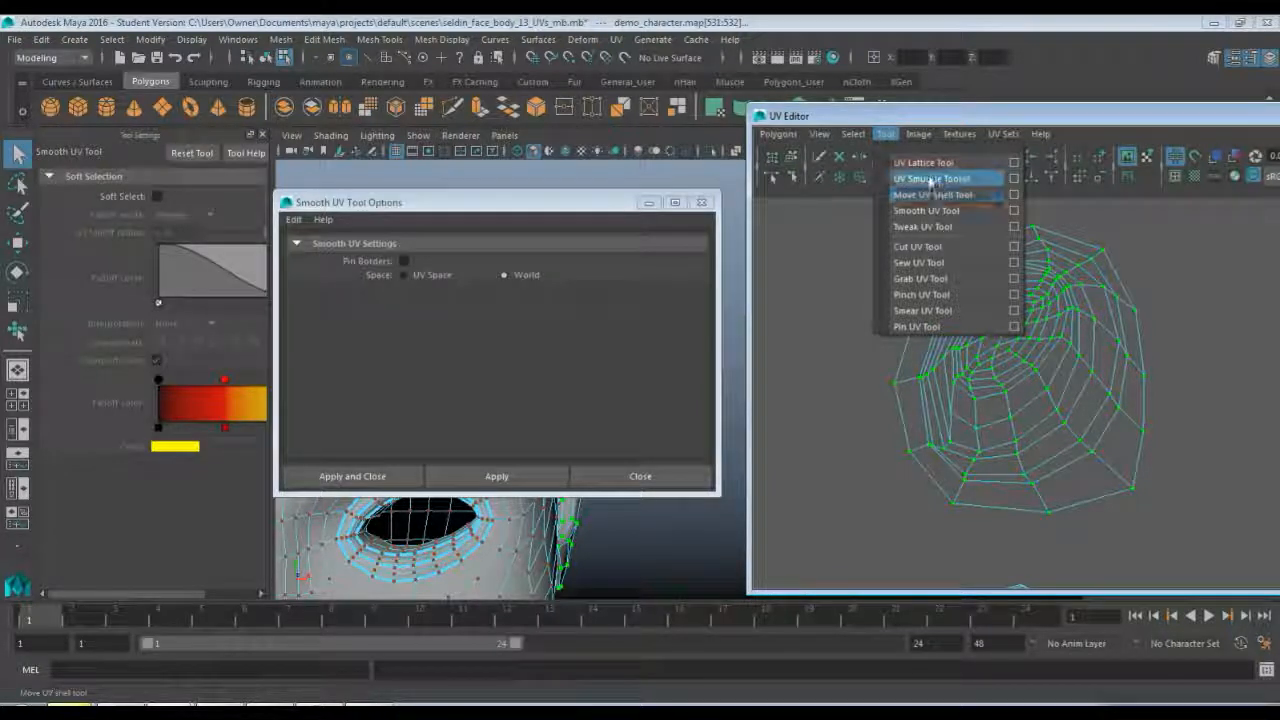
pyautogui.moveTo(785, 134)
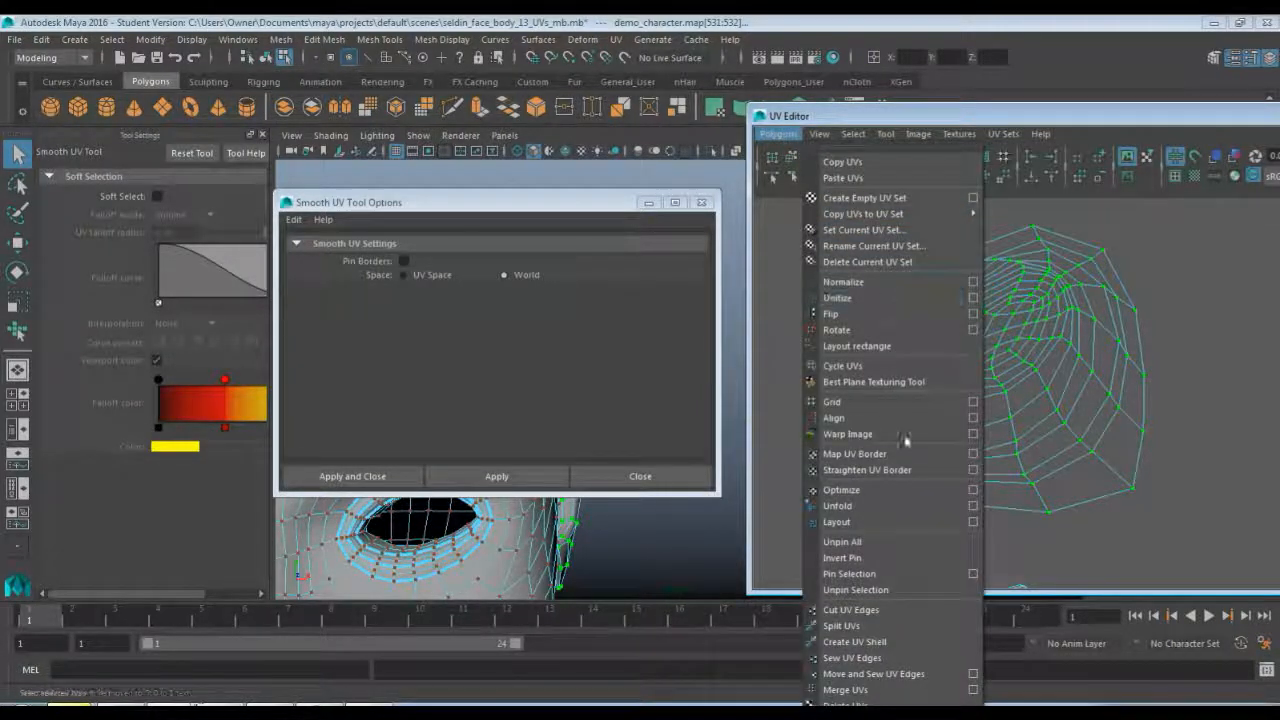
pyautogui.click(869, 487)
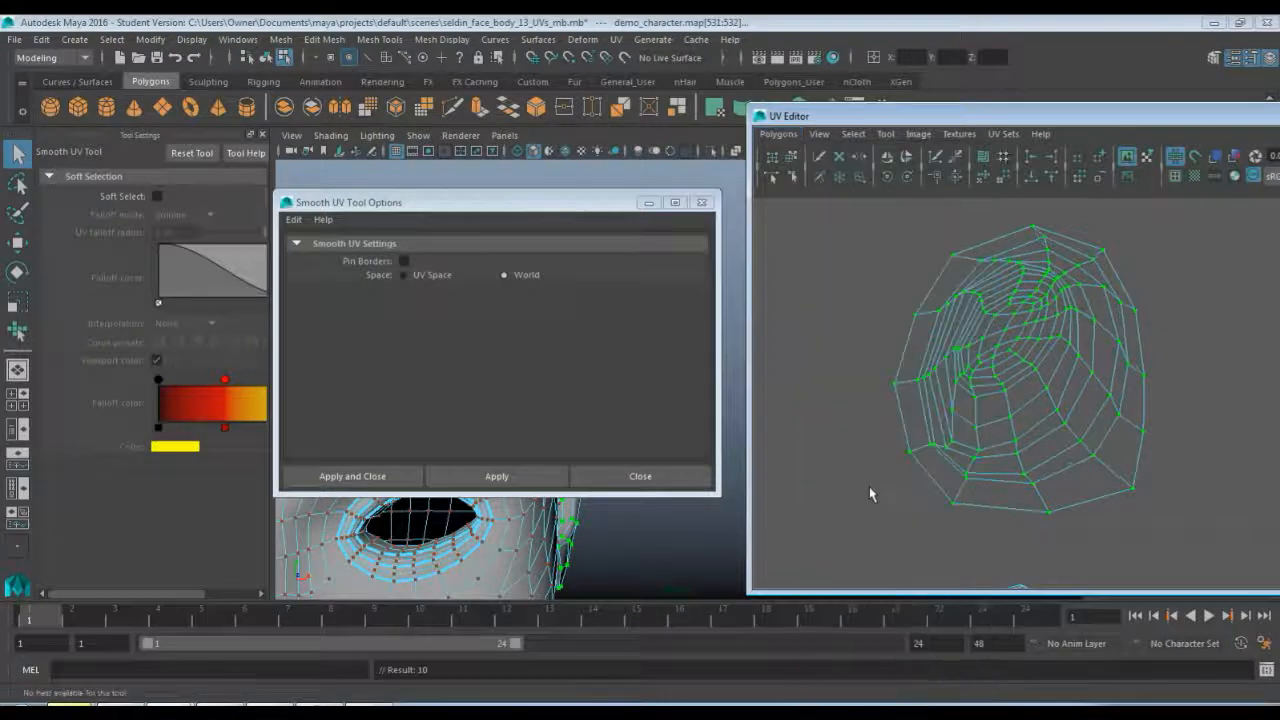
# - Try optimizing the upper ear shell with its UV border pinned, Uniform edge weights and 8 maximum iterations
pyautogui.click(778, 134)
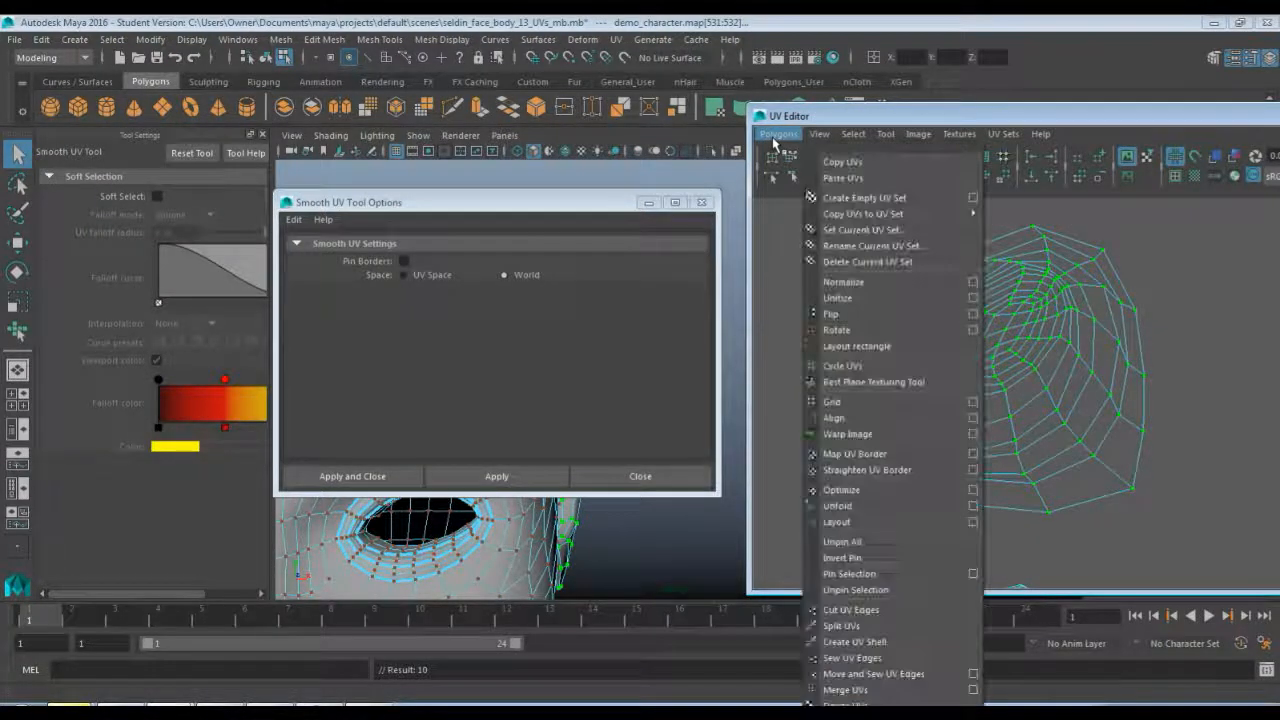
pyautogui.click(973, 489)
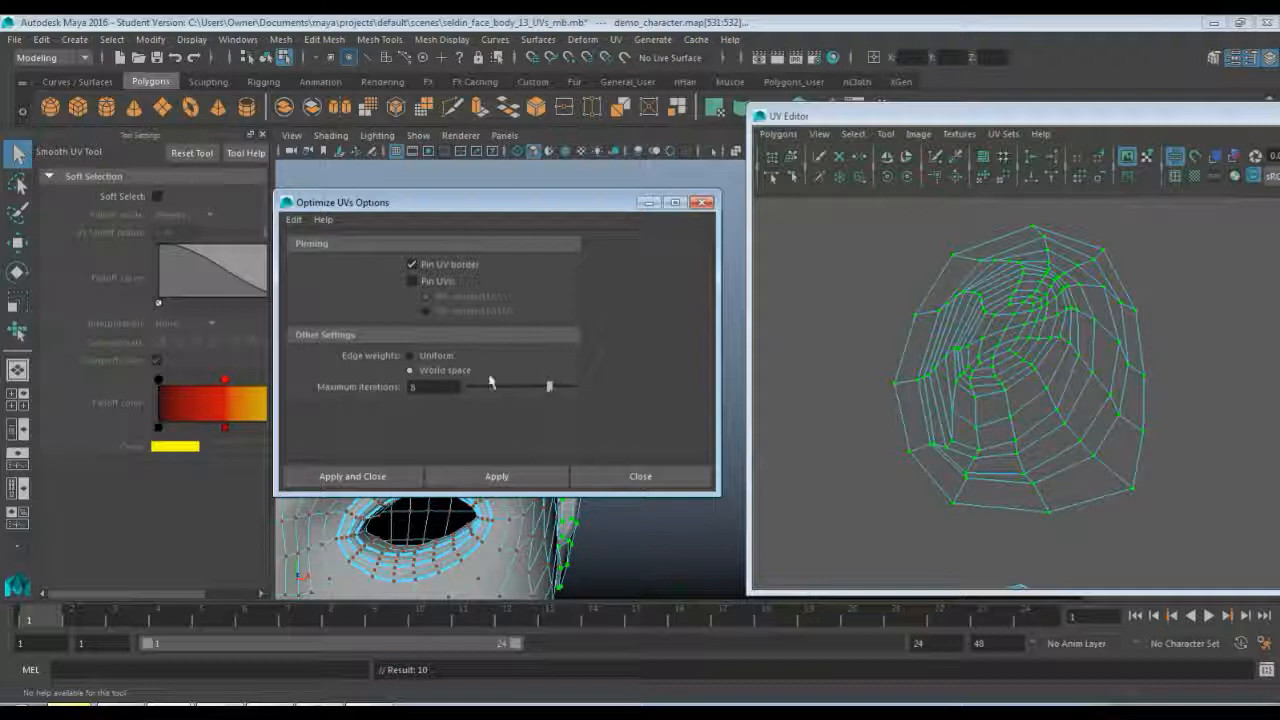
pyautogui.click(500, 477)
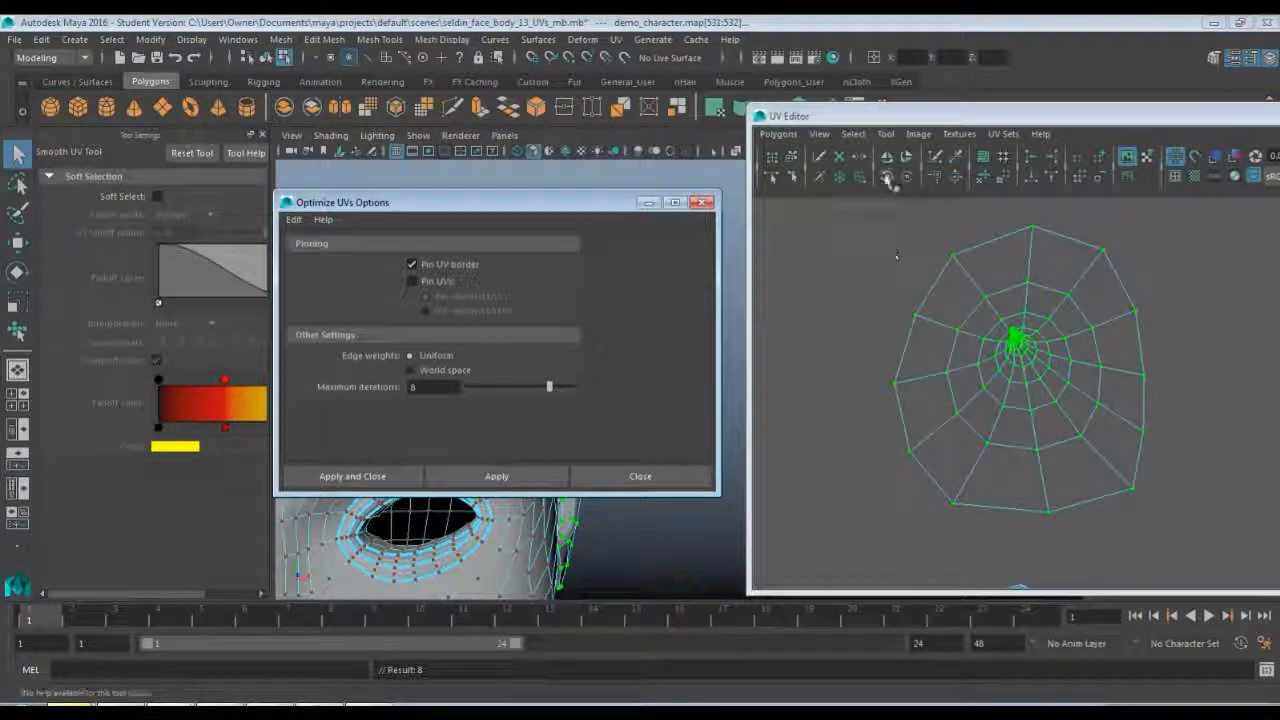
# - Try unfolding the optimized upper ear shell with the Smooth UV Tool
pyautogui.click(887, 134)
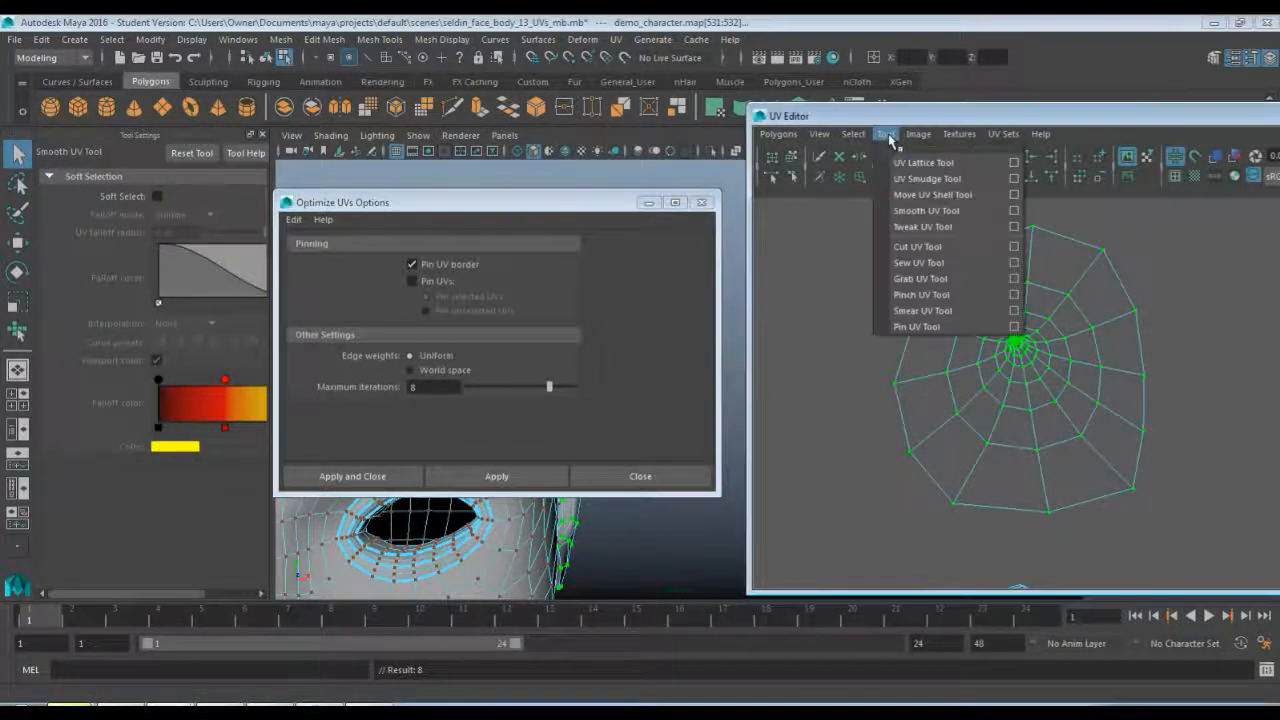
pyautogui.click(940, 208)
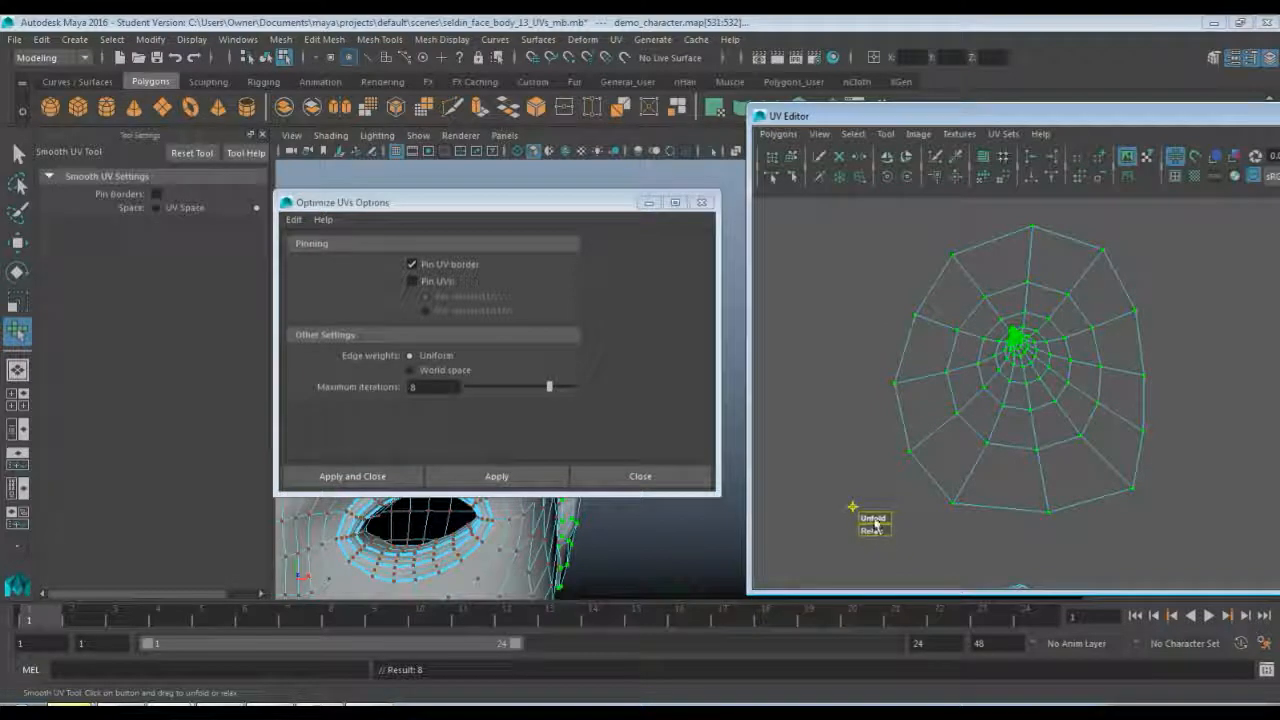
pyautogui.moveTo(874, 519); pyautogui.dragTo(1108, 468)
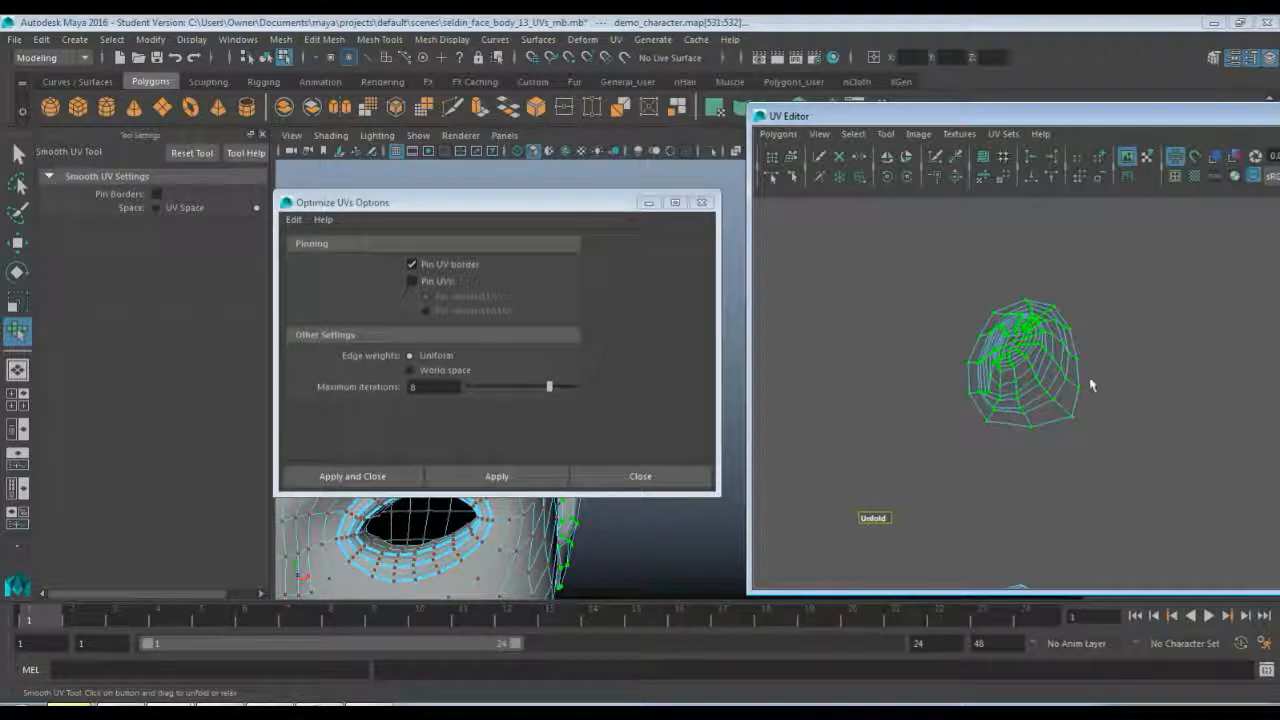
pyautogui.scroll(3, 1090, 383)
pyautogui.scroll(-4, 1087, 380)
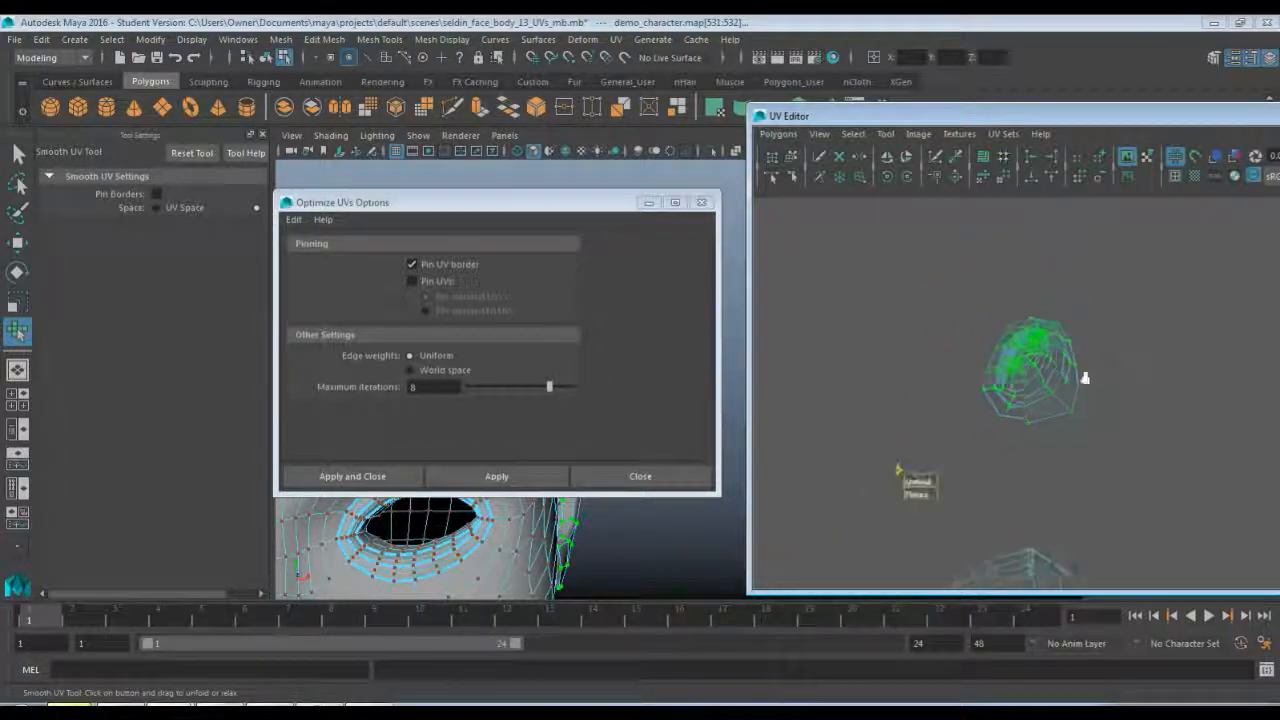
pyautogui.scroll(-1, 1085, 378)
# - Undo the unfold, the Optimize passes and the related selections on the upper ear shell
pyautogui.hotkey('ctrl', 'z')
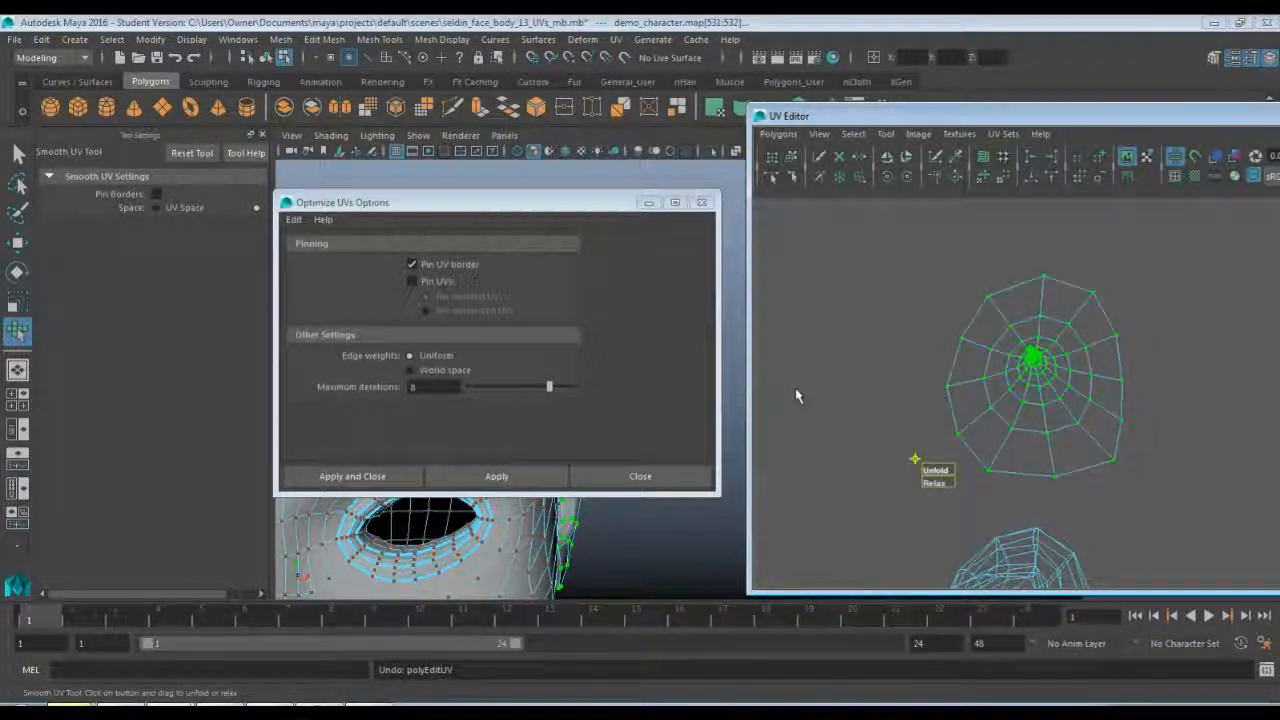
pyautogui.hotkey('ctrl', 'z')
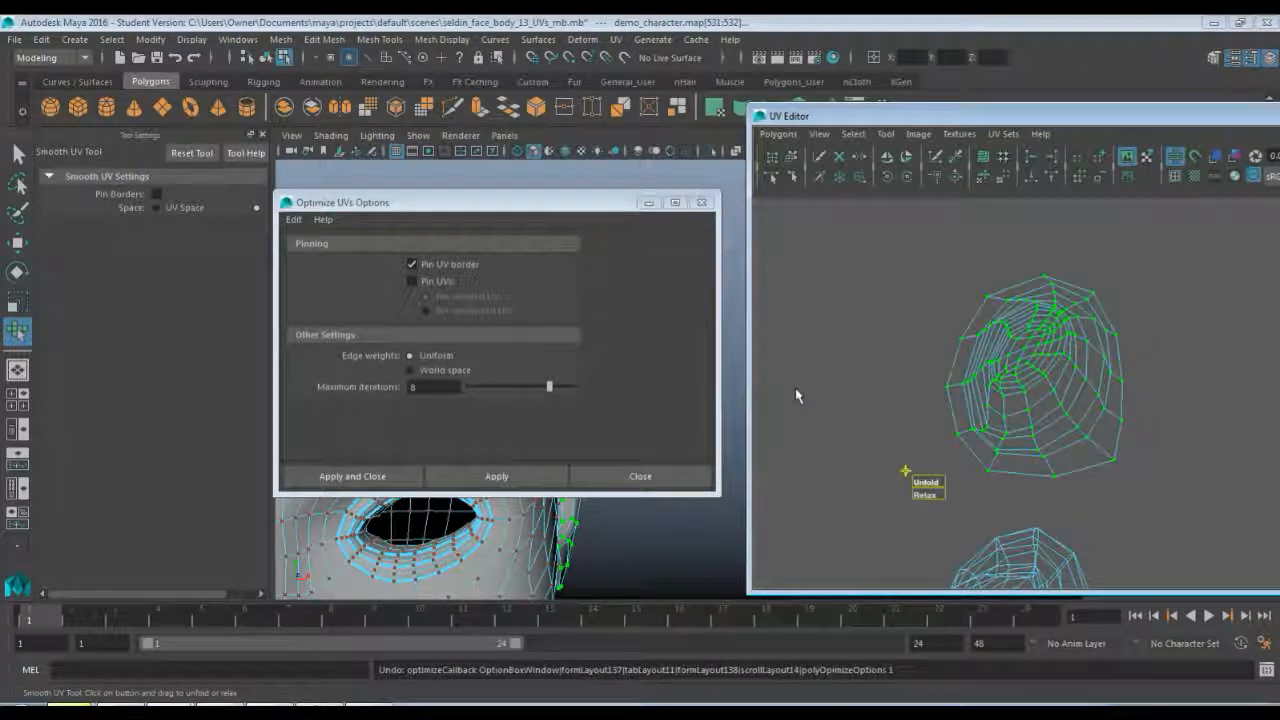
pyautogui.hotkey('ctrl', 'z')
pyautogui.hotkey('ctrl', 'z')
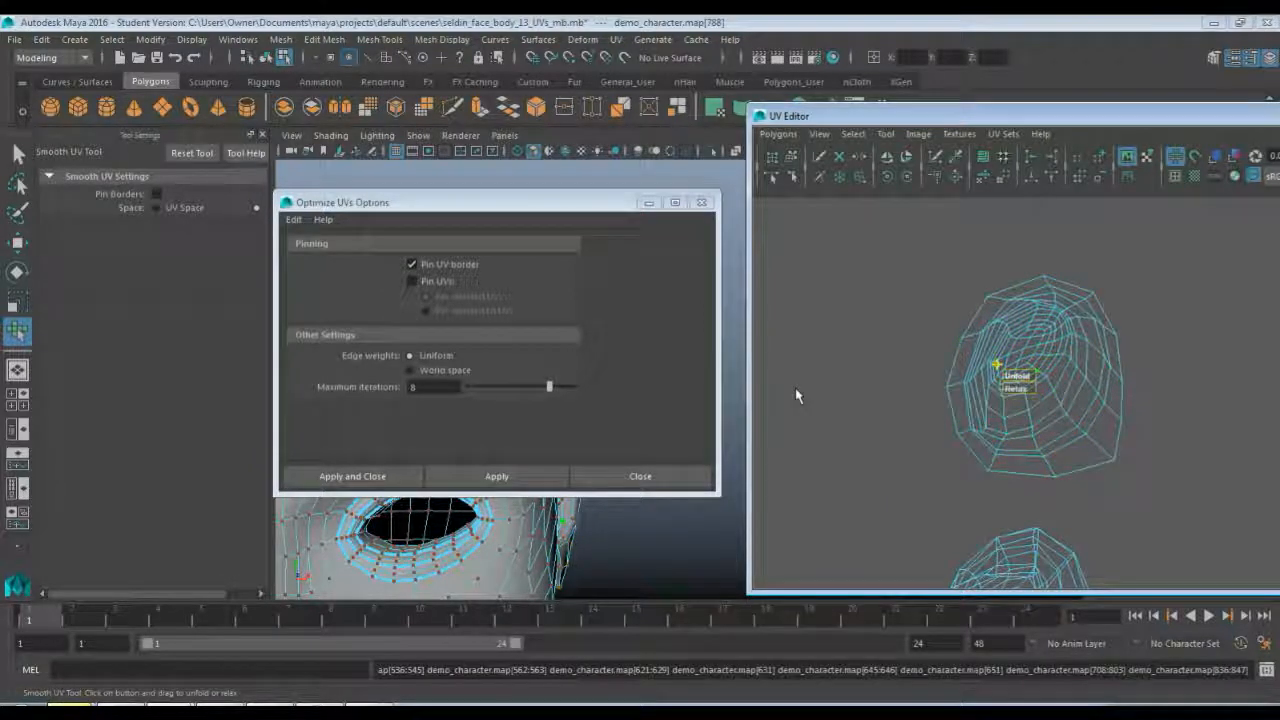
pyautogui.hotkey('ctrl', 'z')
# - Optimize all UVs of the upper ear shell with a pinned UV border, World space edge weights and 4 maximum iterations
pyautogui.press('q')
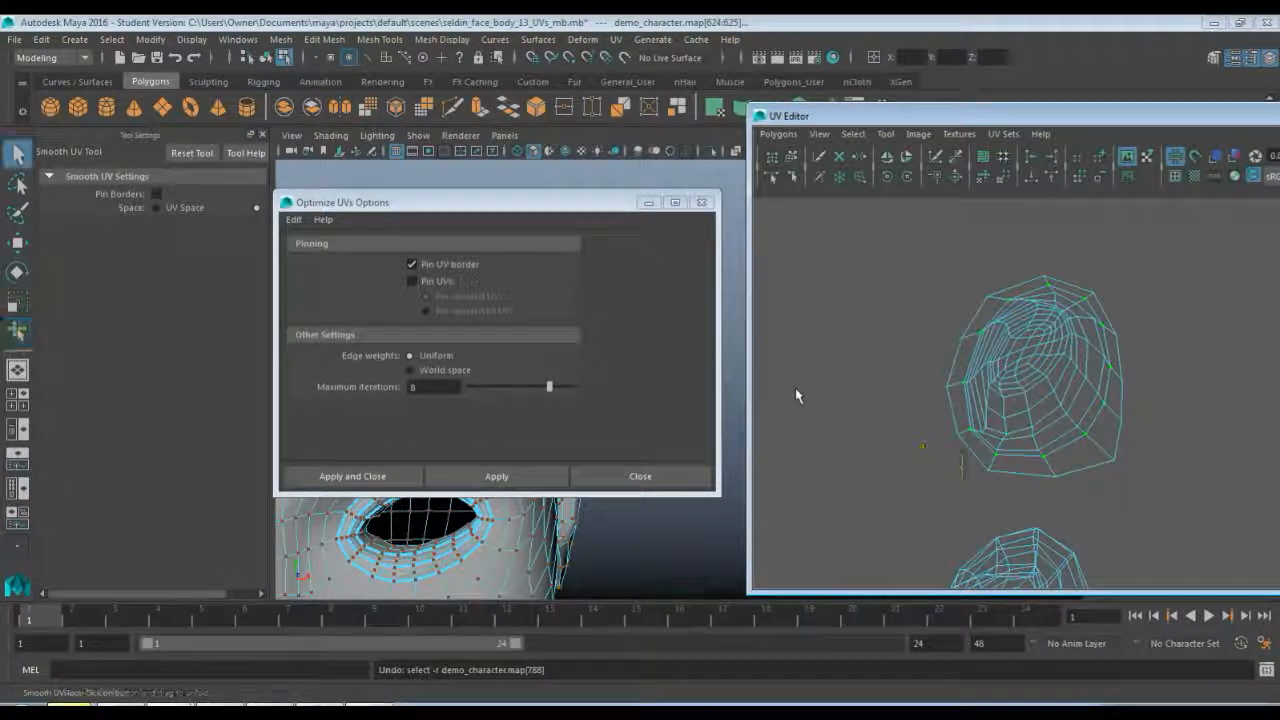
pyautogui.click(797, 391)
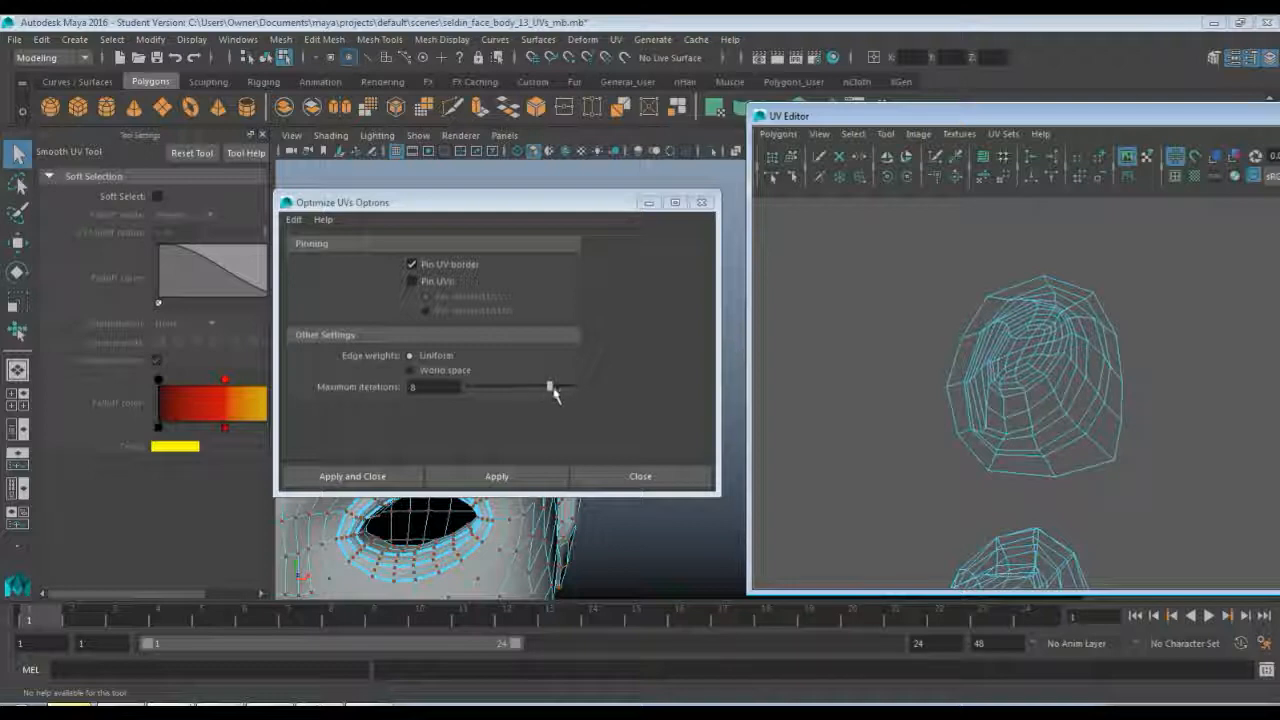
pyautogui.moveTo(554, 392); pyautogui.dragTo(495, 390)
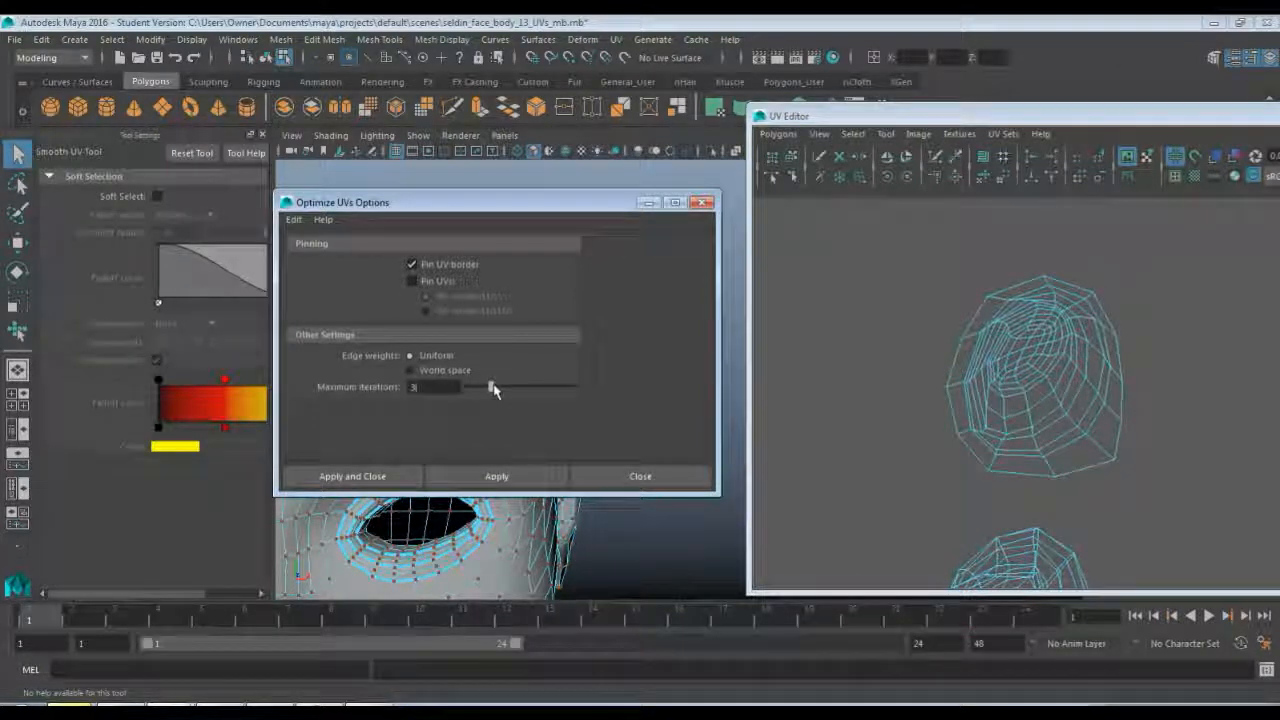
pyautogui.click(450, 376)
pyautogui.moveTo(505, 390); pyautogui.dragTo(508, 389)
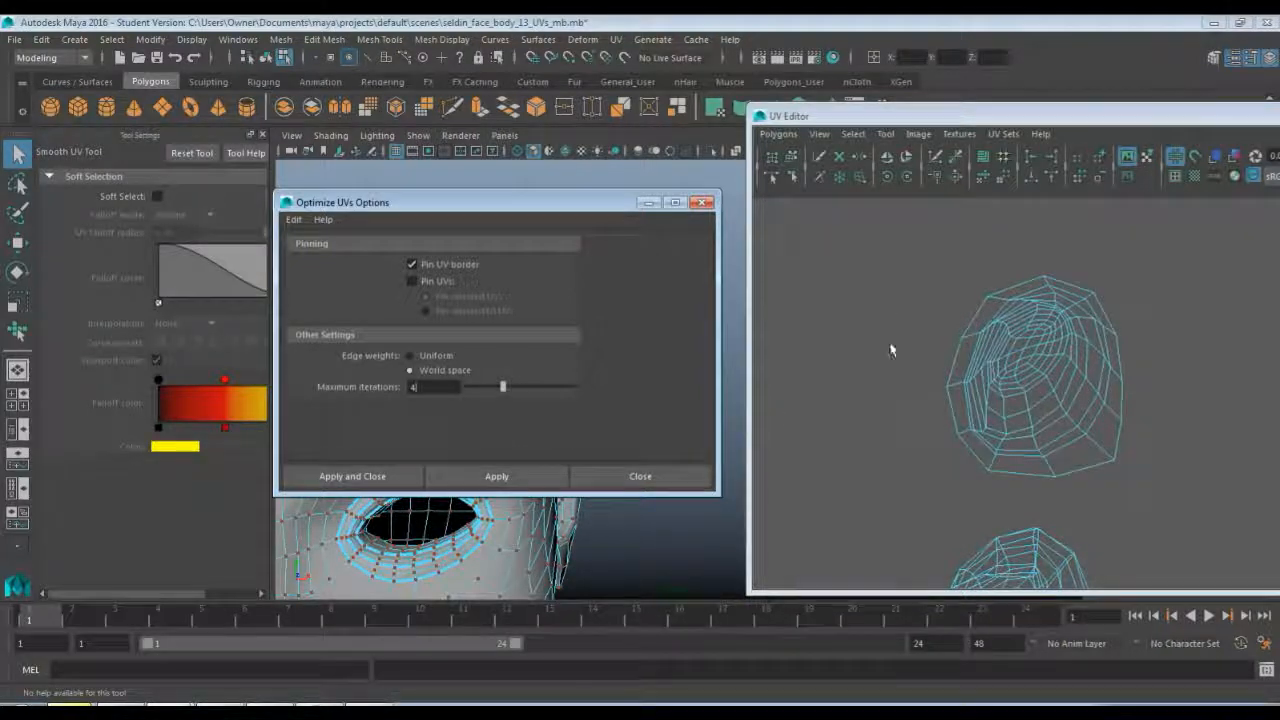
pyautogui.moveTo(900, 251); pyautogui.dragTo(1170, 470)
pyautogui.click(537, 476)
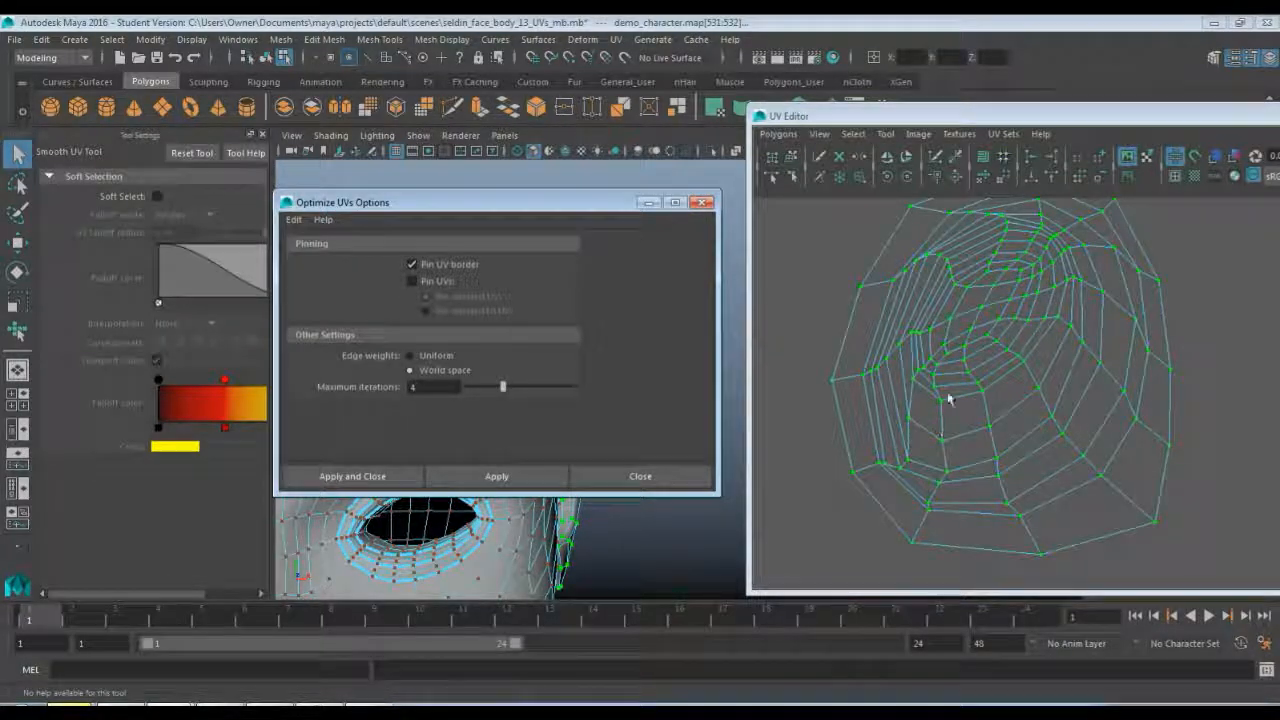
# - Push the crowded UVs at the upper ear shell's upper-left border outward with the UV Smudge Tool
pyautogui.keyDown('alt'); pyautogui.moveTo(949, 375); pyautogui.dragTo(949, 419, button='middle'); pyautogui.keyUp('alt')
pyautogui.click(885, 134)
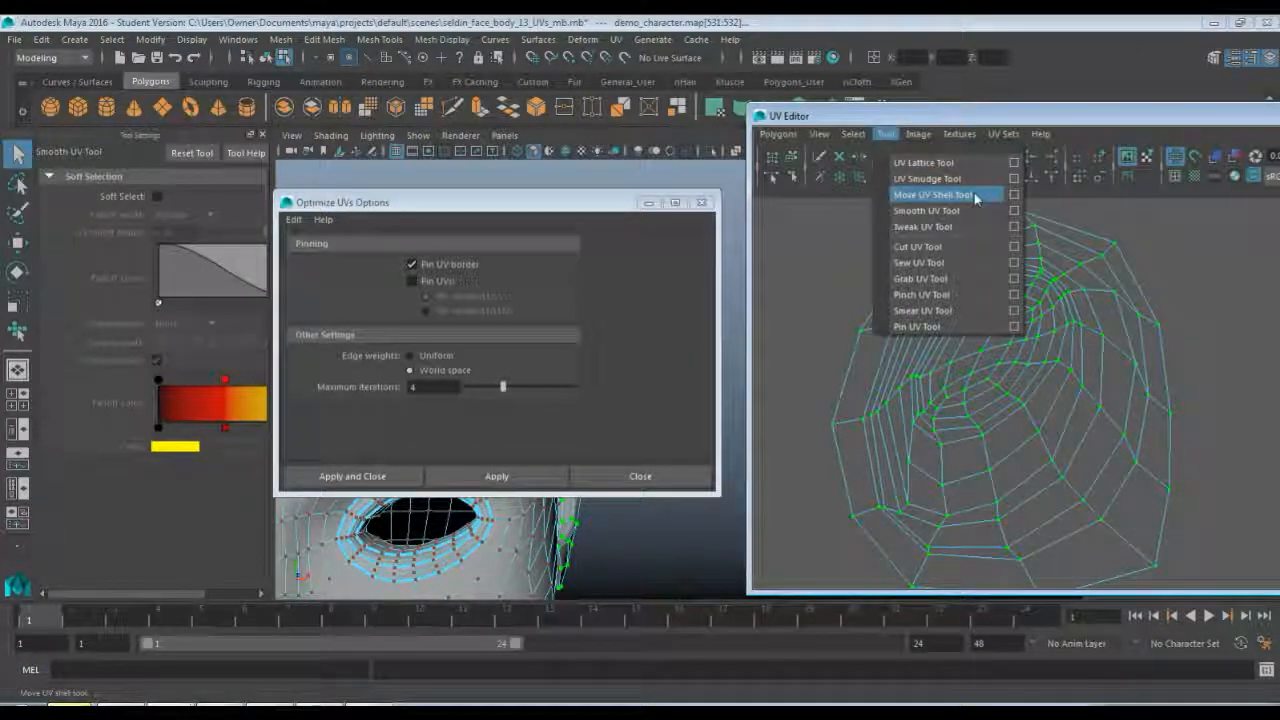
pyautogui.click(925, 178)
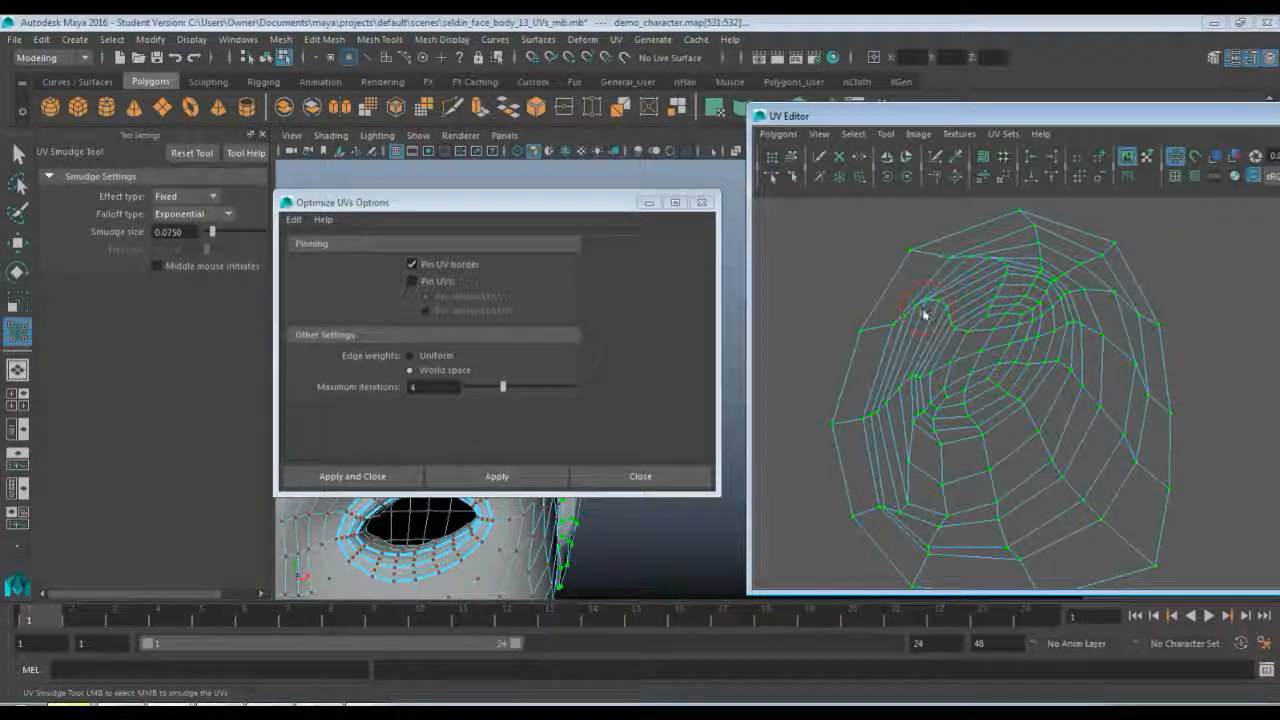
pyautogui.moveTo(929, 314)
pyautogui.mouseDown()
pyautogui.moveTo(895, 338)
pyautogui.moveTo(894, 314)
pyautogui.moveTo(926, 307)
pyautogui.moveTo(923, 320)
pyautogui.moveTo(940, 300)
pyautogui.moveTo(968, 309)
pyautogui.moveTo(994, 270)
pyautogui.moveTo(889, 237)
pyautogui.moveTo(993, 222)
pyautogui.moveTo(937, 252)
pyautogui.mouseUp()
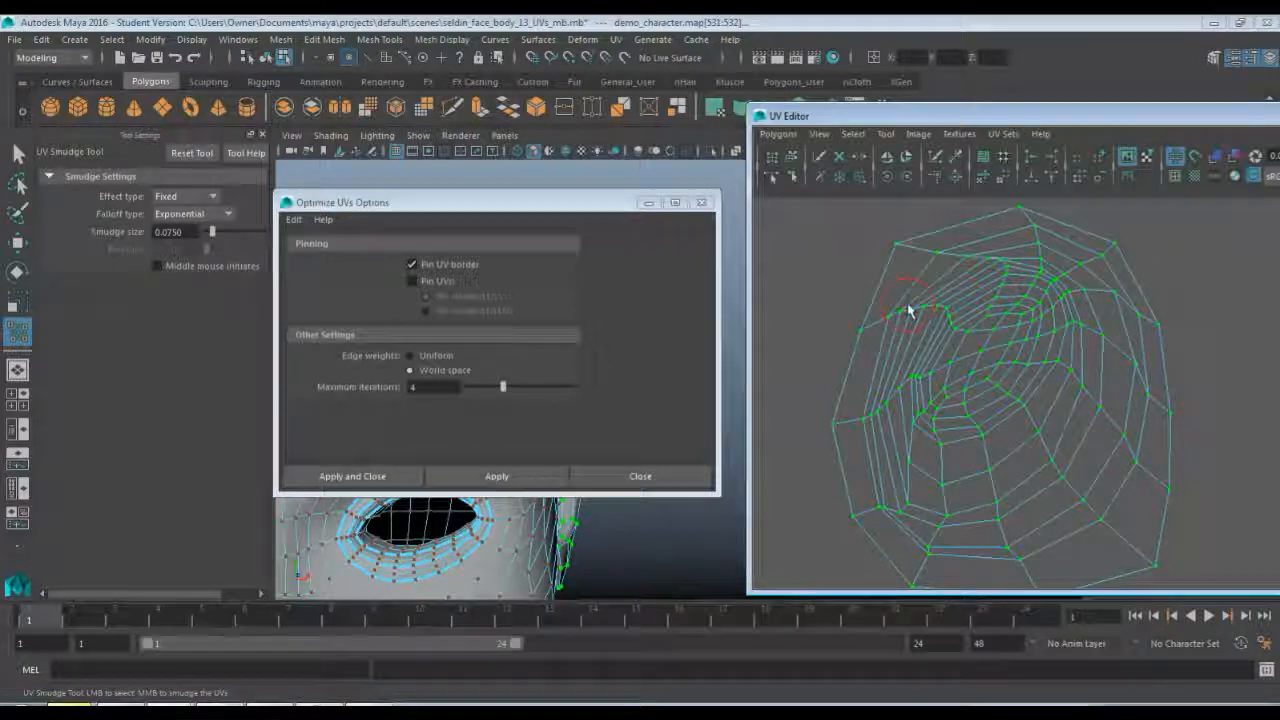
# - Smudge the bunched UVs at the upper ear shell's lower-left edge to space out the rows inside the border
pyautogui.scroll(-6, 1035, 399)
pyautogui.scroll(3, 1035, 399)
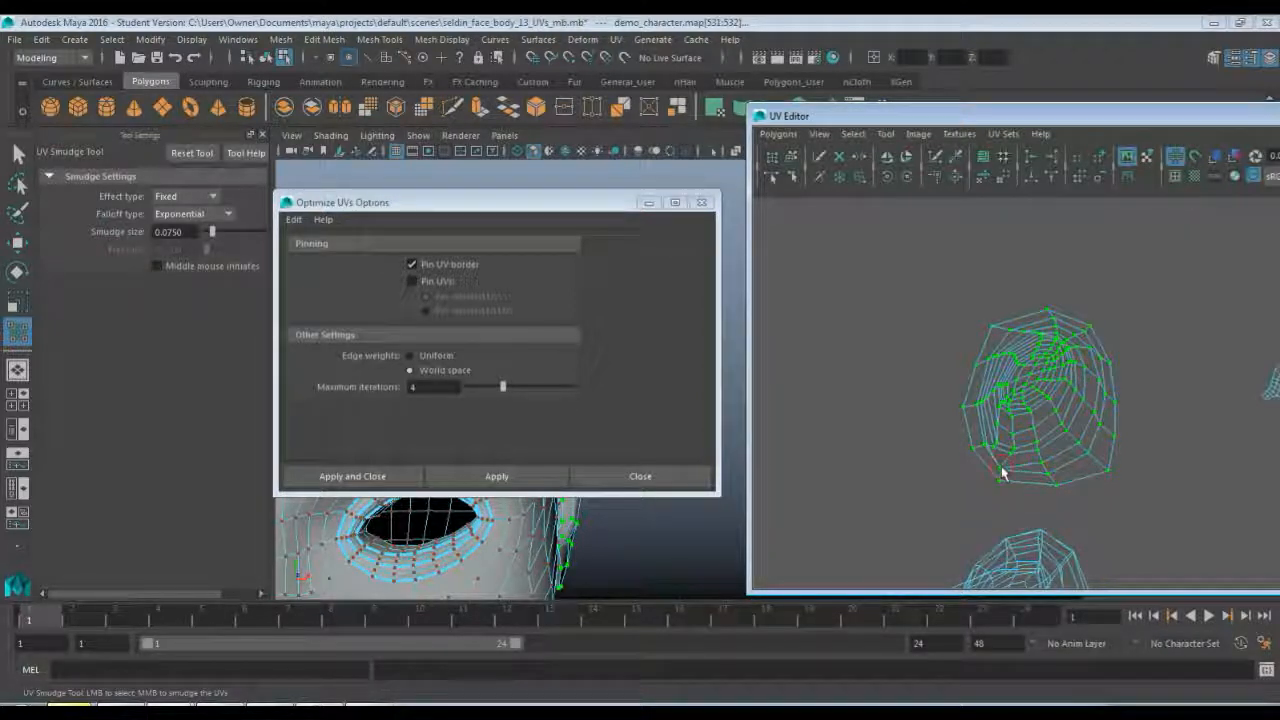
pyautogui.scroll(3, 1008, 476)
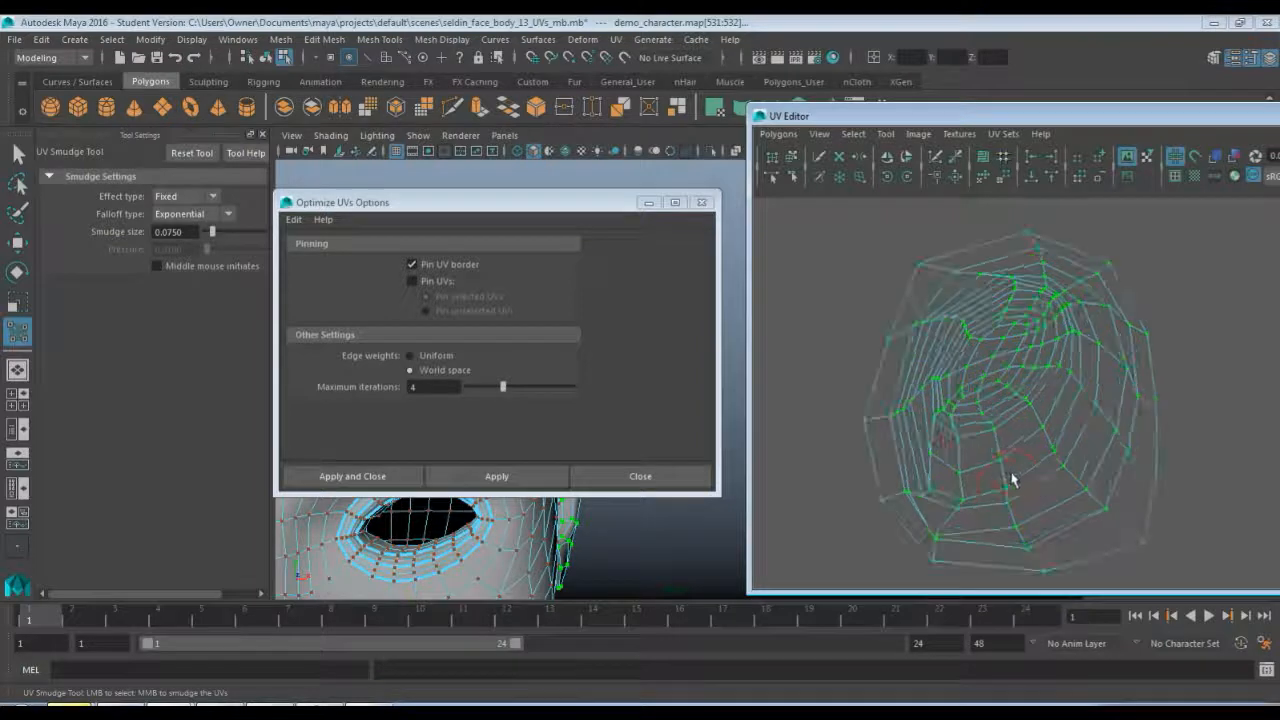
pyautogui.scroll(1, 990, 480)
pyautogui.keyDown('alt'); pyautogui.moveTo(970, 490); pyautogui.dragTo(1062, 384, button='middle'); pyautogui.keyUp('alt')
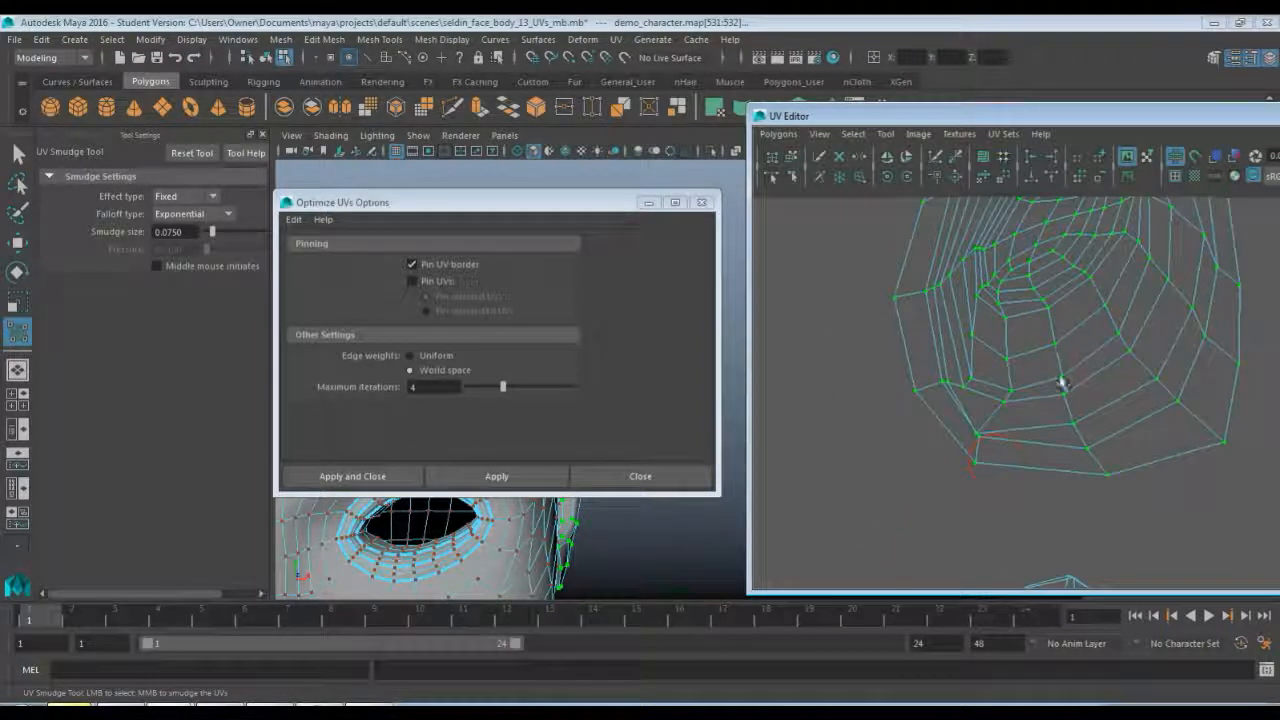
pyautogui.scroll(2, 1062, 384)
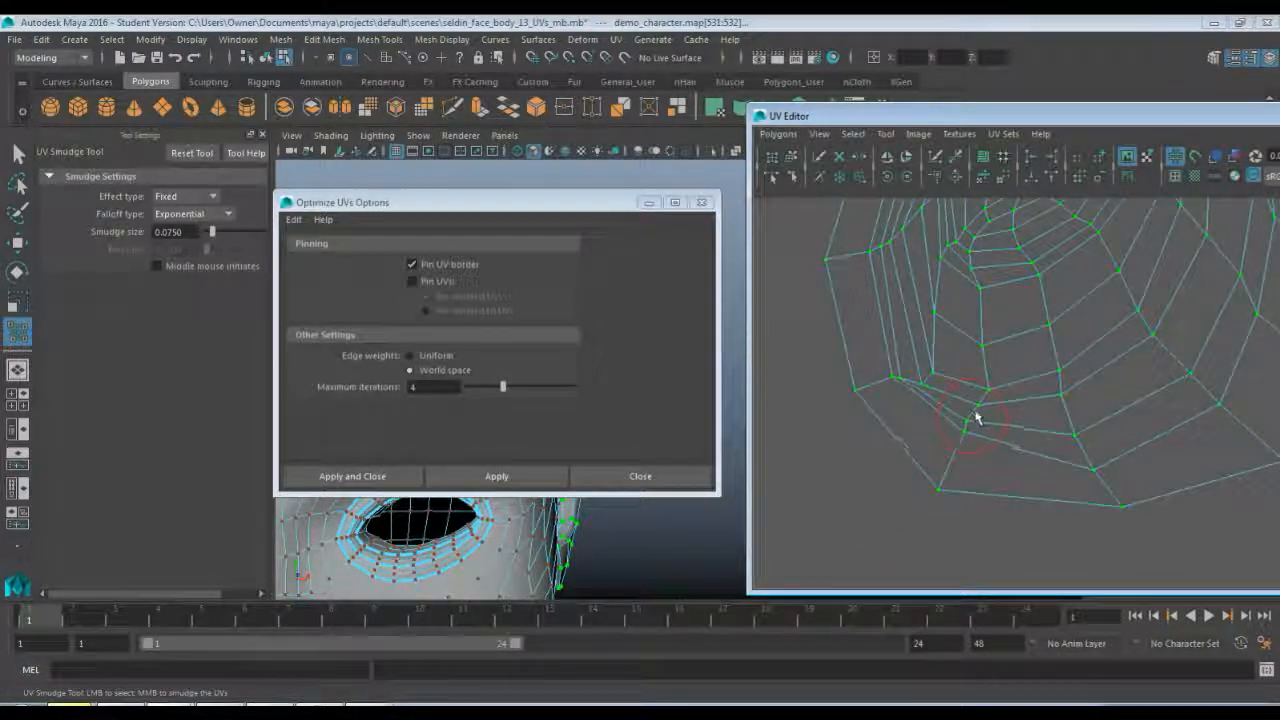
pyautogui.moveTo(978, 418)
pyautogui.mouseDown(button='middle')
pyautogui.moveTo(946, 452)
pyautogui.moveTo(958, 466)
pyautogui.moveTo(978, 426)
pyautogui.moveTo(929, 378)
pyautogui.moveTo(944, 288)
pyautogui.moveTo(934, 356)
pyautogui.moveTo(885, 380)
pyautogui.moveTo(906, 372)
pyautogui.mouseUp(button='middle')
pyautogui.moveTo(894, 375)
pyautogui.mouseDown(button='middle')
pyautogui.moveTo(877, 371)
pyautogui.moveTo(895, 372)
pyautogui.mouseUp(button='middle')
pyautogui.press('space')
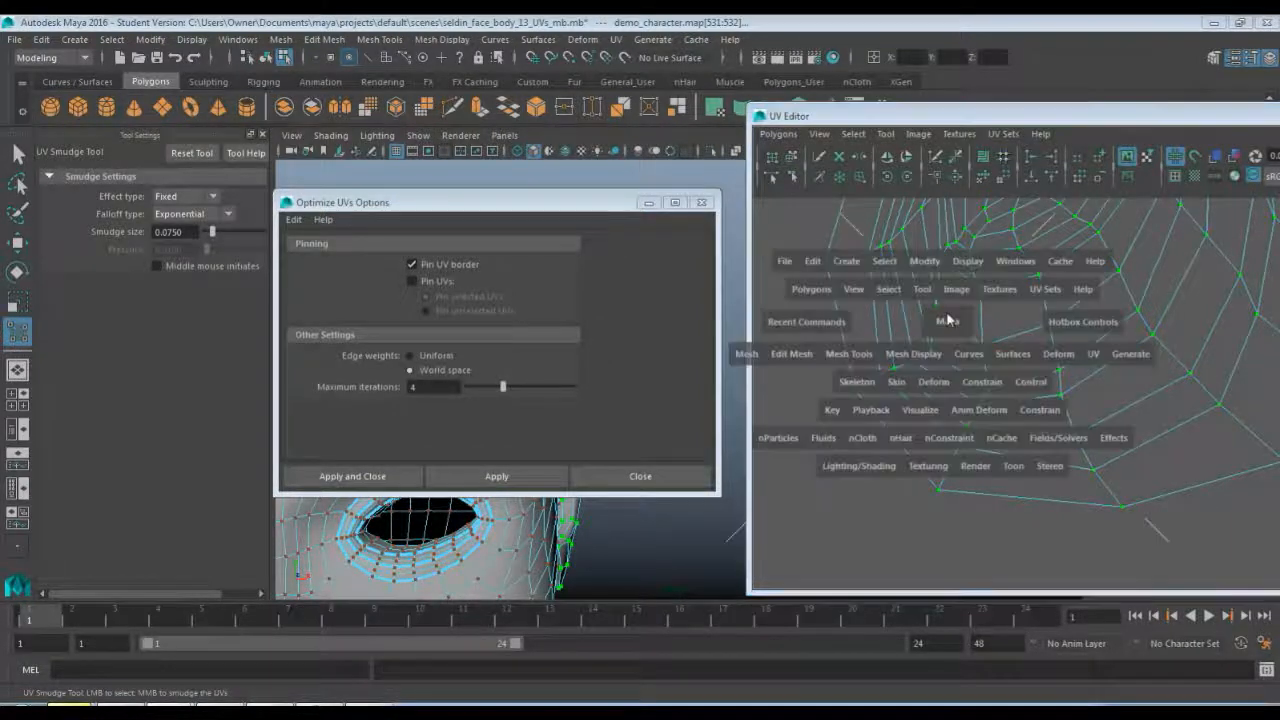
pyautogui.click(945, 318)
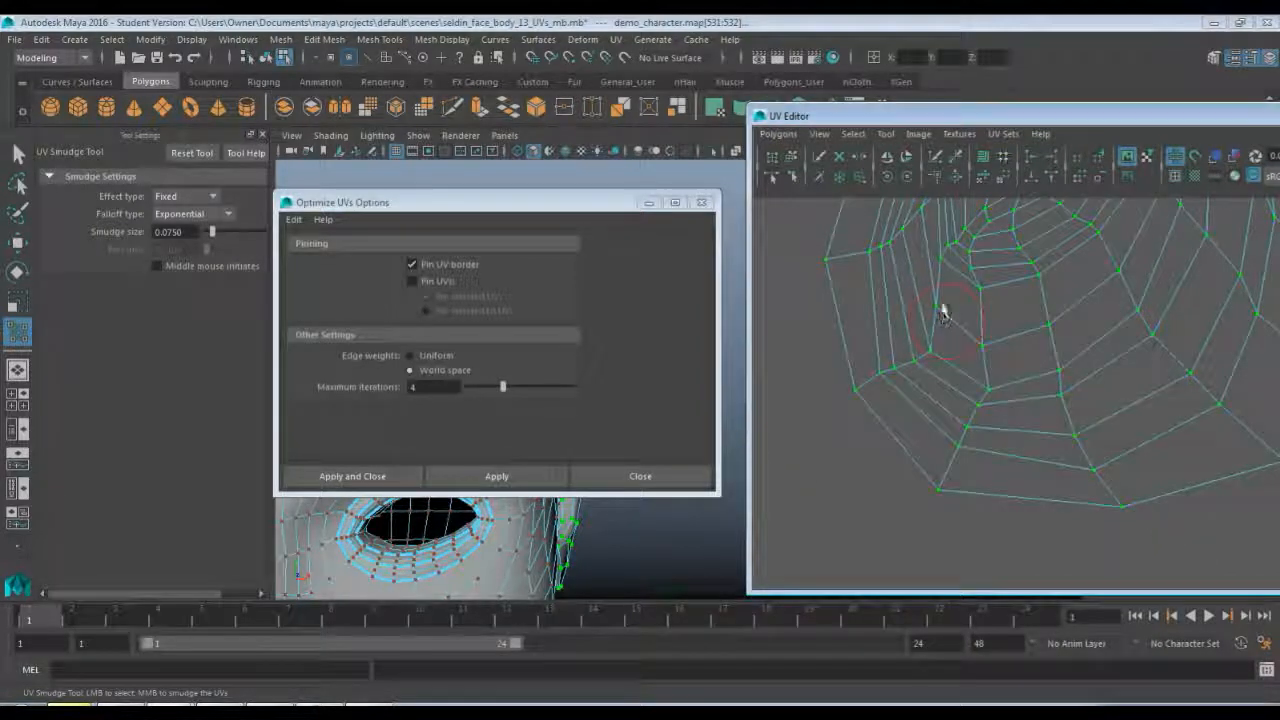
# - Smudge the inner fold's overlapping UVs apart and widen the upper ear shell's upper-left border to loosen the crowded rows
pyautogui.scroll(-3, 942, 340)
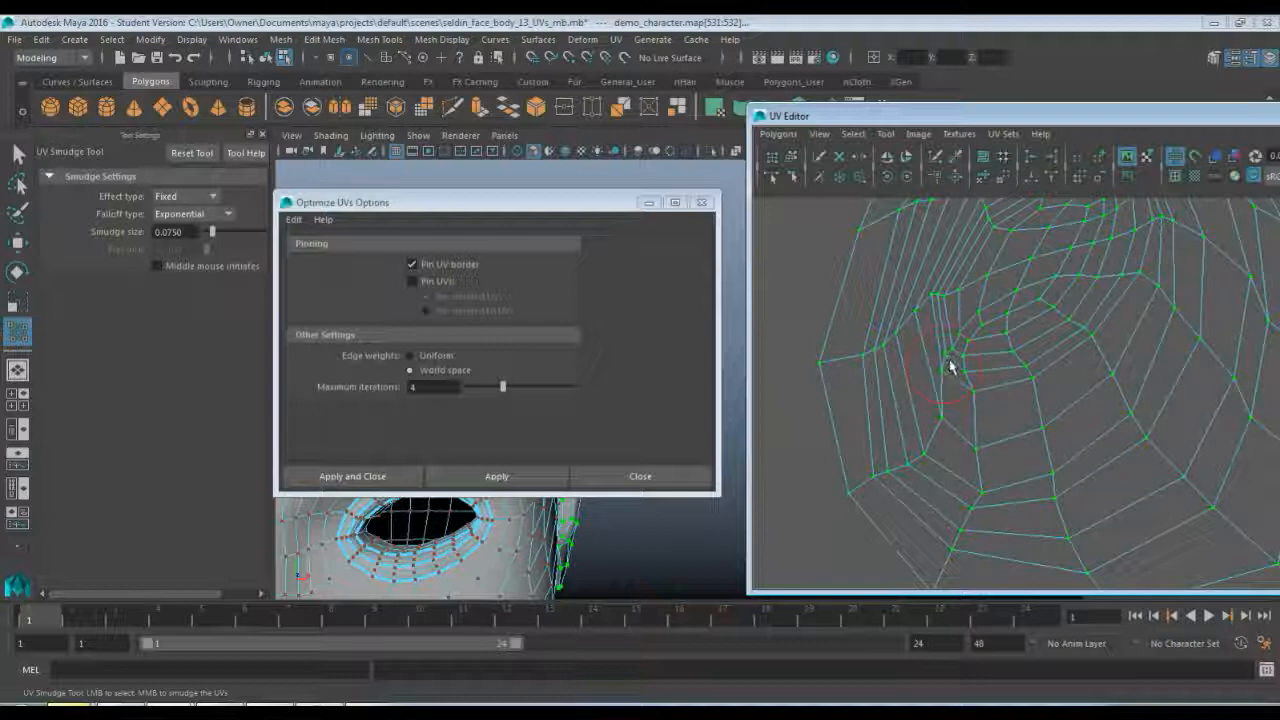
pyautogui.moveTo(955, 370)
pyautogui.mouseDown(button='middle')
pyautogui.moveTo(974, 366)
pyautogui.moveTo(984, 328)
pyautogui.mouseUp(button='middle')
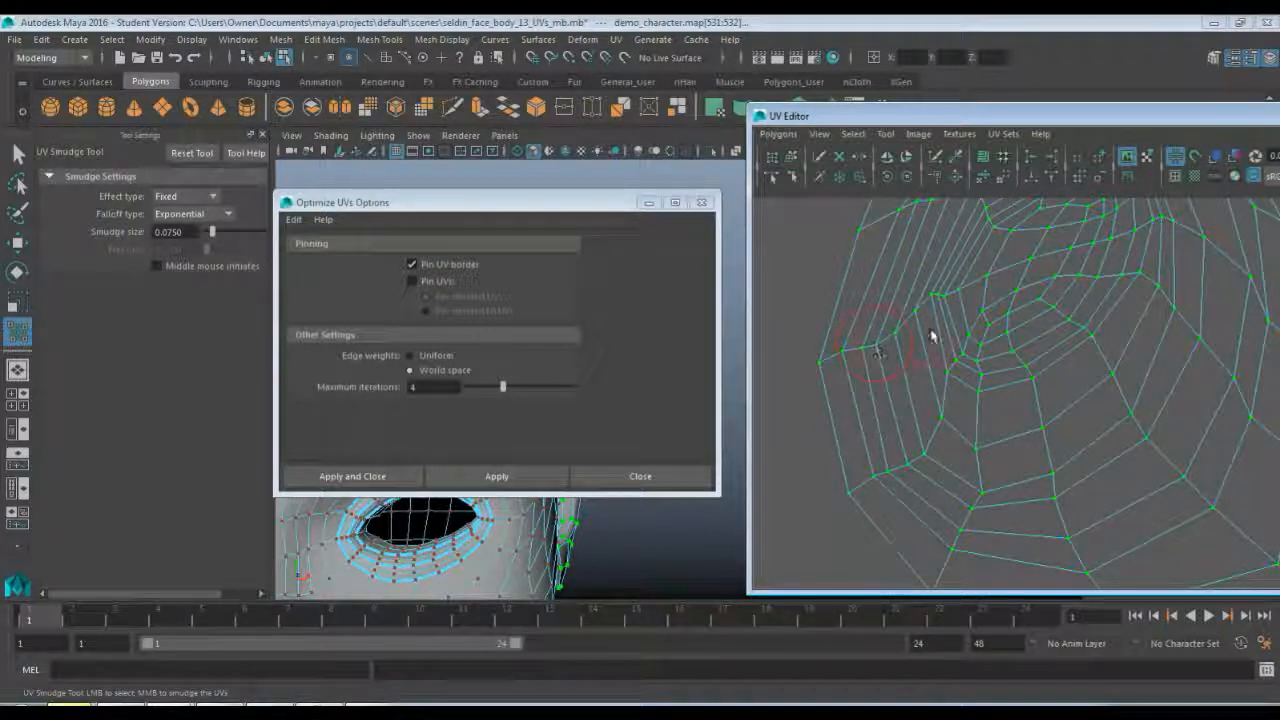
pyautogui.keyDown('alt'); pyautogui.moveTo(931, 334); pyautogui.dragTo(907, 440, button='middle'); pyautogui.keyUp('alt')
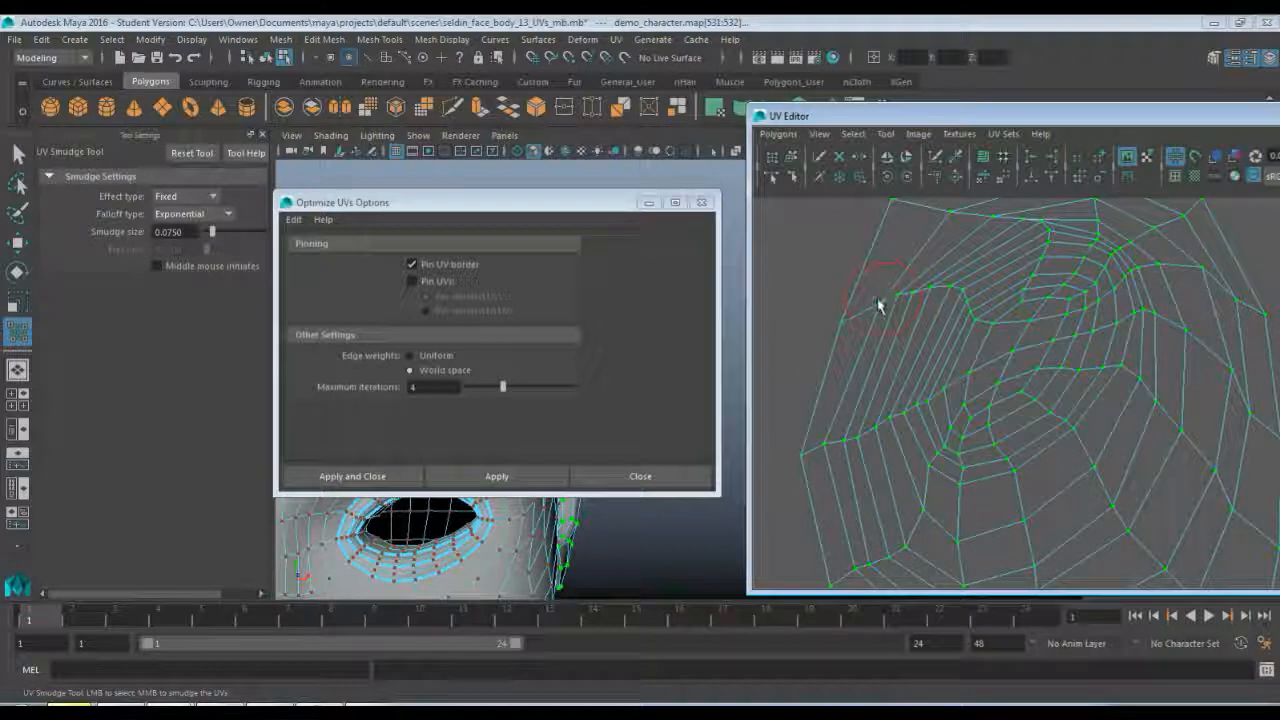
pyautogui.moveTo(838, 320)
pyautogui.mouseDown(button='middle')
pyautogui.moveTo(812, 307)
pyautogui.moveTo(900, 299)
pyautogui.moveTo(981, 329)
pyautogui.mouseUp(button='middle')
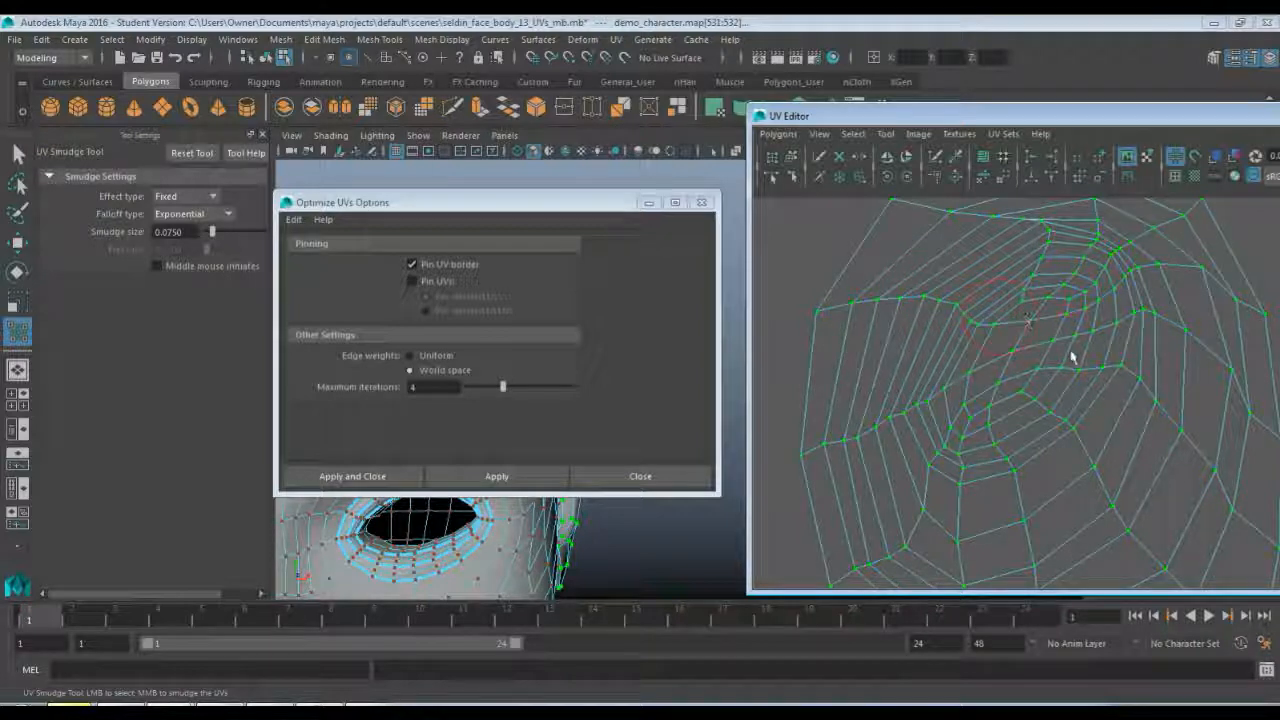
# - Smudge the overlapping rows apart along the upper ear shell's inner fold and pull its upper-right border corner outward
pyautogui.keyDown('alt'); pyautogui.moveTo(1072, 357); pyautogui.dragTo(974, 406, button='middle'); pyautogui.keyUp('alt')
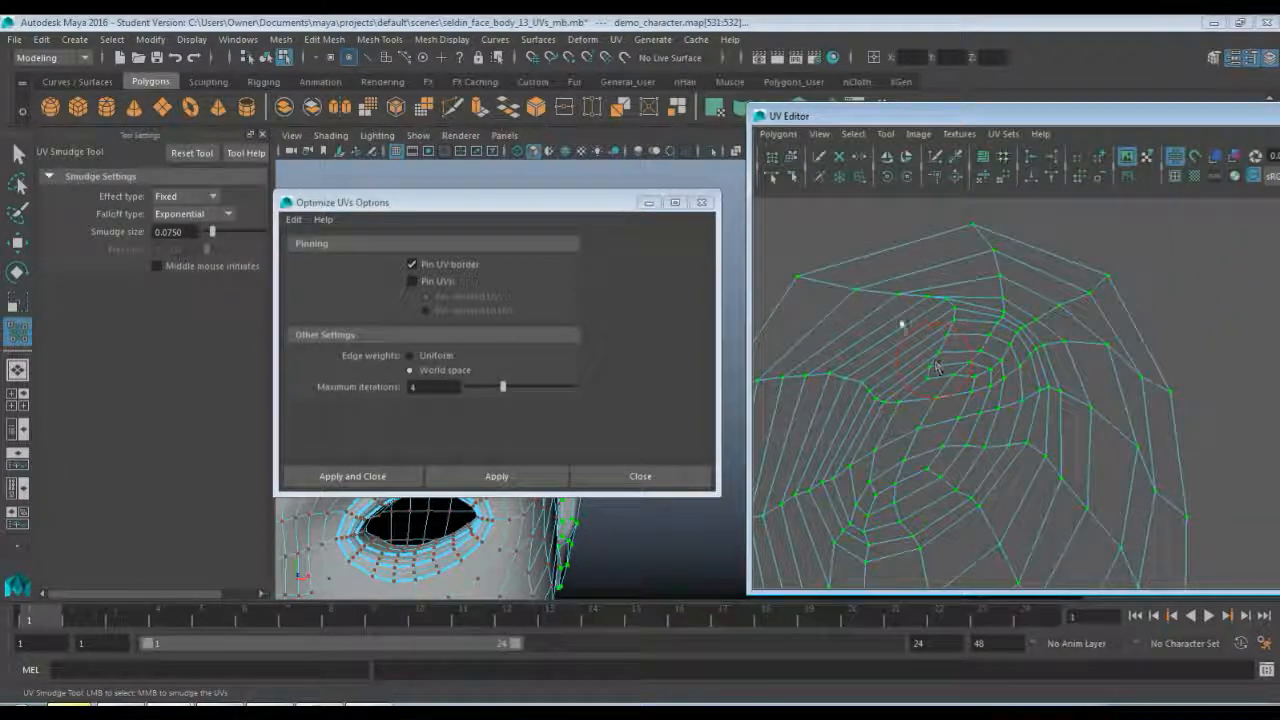
pyautogui.moveTo(851, 289)
pyautogui.mouseDown(button='middle')
pyautogui.moveTo(794, 271)
pyautogui.moveTo(885, 289)
pyautogui.moveTo(914, 289)
pyautogui.moveTo(909, 280)
pyautogui.moveTo(951, 303)
pyautogui.moveTo(920, 286)
pyautogui.moveTo(909, 297)
pyautogui.moveTo(934, 303)
pyautogui.moveTo(928, 313)
pyautogui.moveTo(922, 300)
pyautogui.moveTo(926, 371)
pyautogui.mouseUp(button='middle')
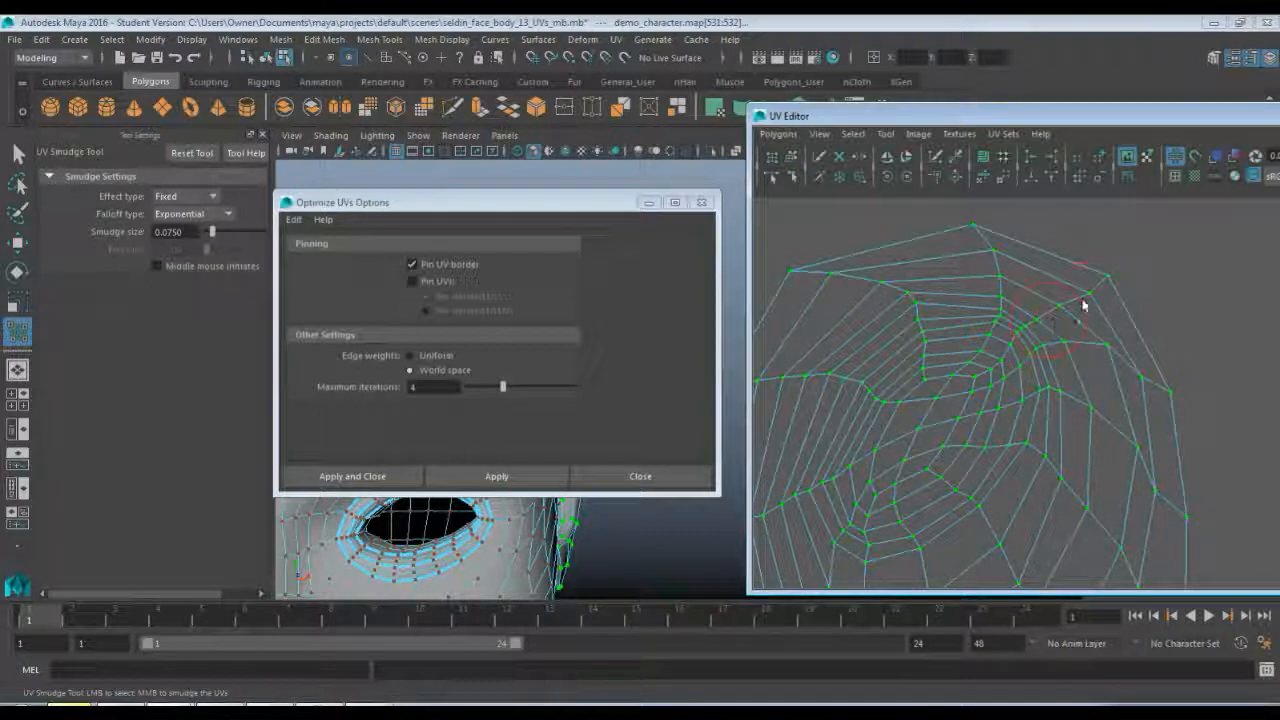
pyautogui.moveTo(1107, 282); pyautogui.dragTo(1151, 234, button='middle')
pyautogui.moveTo(1107, 270)
pyautogui.mouseDown(button='middle')
pyautogui.moveTo(1045, 315)
pyautogui.moveTo(1057, 294)
pyautogui.moveTo(992, 361)
pyautogui.mouseUp(button='middle')
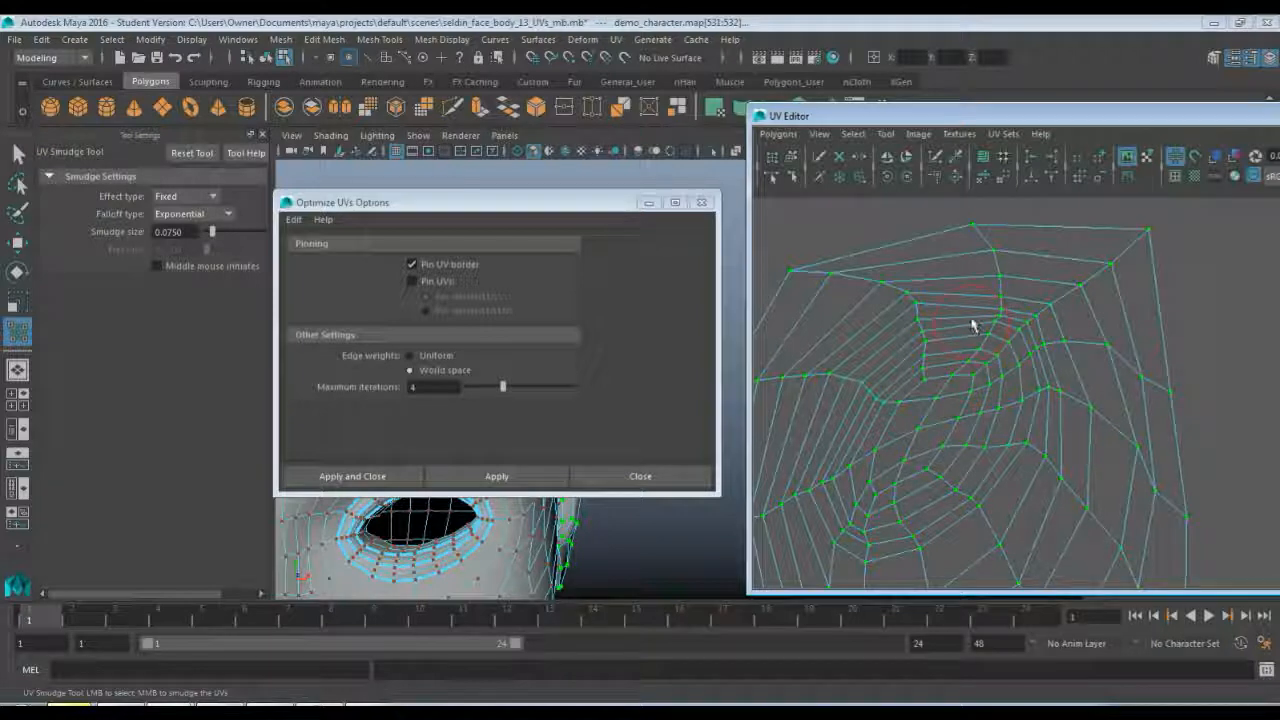
pyautogui.moveTo(1005, 308)
pyautogui.mouseDown(button='middle')
pyautogui.moveTo(983, 294)
pyautogui.moveTo(990, 262)
pyautogui.moveTo(971, 249)
pyautogui.moveTo(957, 197)
pyautogui.moveTo(982, 284)
pyautogui.mouseUp(button='middle')
# - Smudge the upper ear shell's top point and upper-right border UVs outward to enlarge the outline around the crowded rows
pyautogui.keyDown('alt'); pyautogui.moveTo(984, 440); pyautogui.dragTo(1017, 349, button='middle'); pyautogui.keyUp('alt')
pyautogui.scroll(2, 991, 360)
pyautogui.scroll(-4, 991, 360)
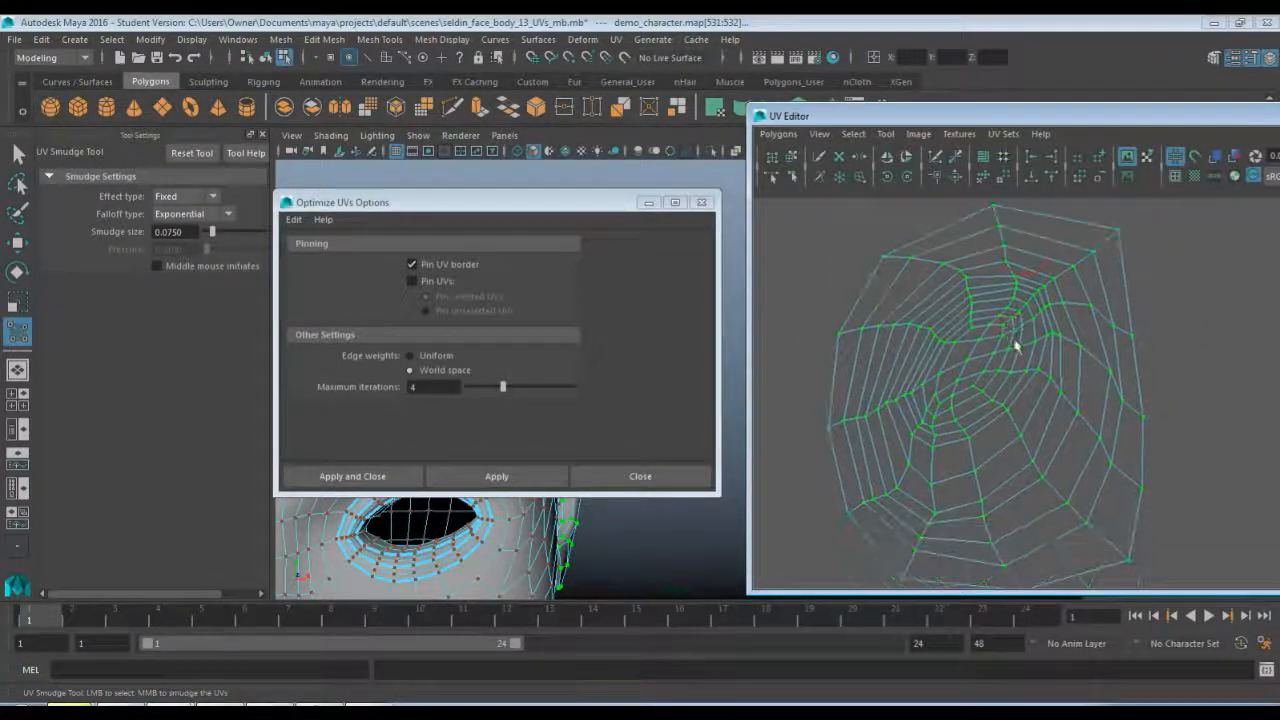
pyautogui.scroll(-3, 1016, 352)
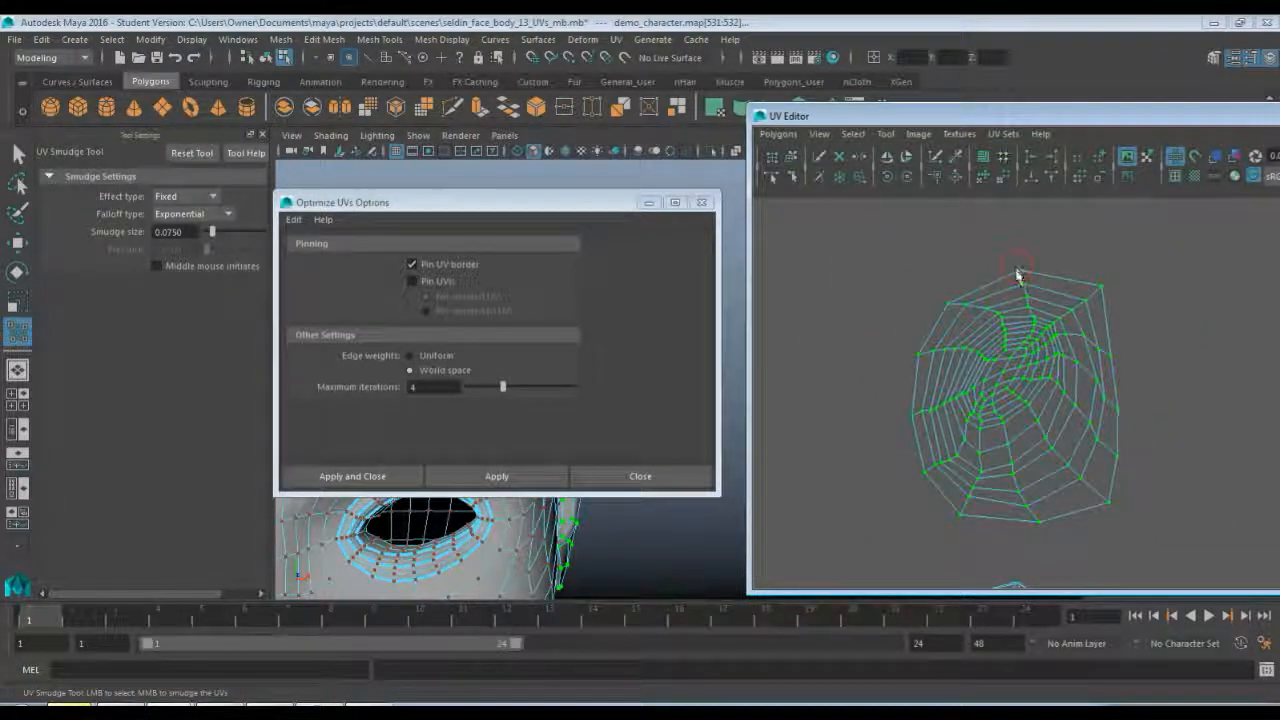
pyautogui.moveTo(1017, 273)
pyautogui.mouseDown(button='middle')
pyautogui.moveTo(1006, 232)
pyautogui.moveTo(1018, 259)
pyautogui.moveTo(1016, 248)
pyautogui.mouseUp(button='middle')
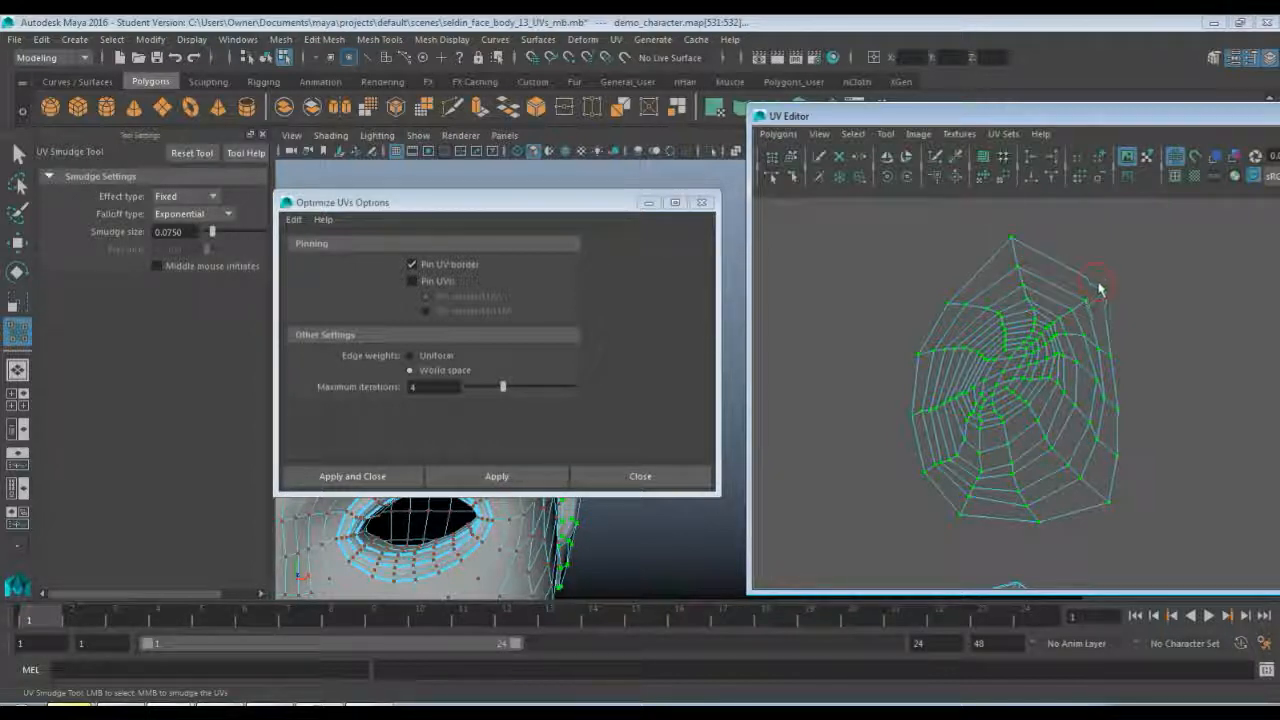
pyautogui.moveTo(1100, 287); pyautogui.dragTo(1129, 251, button='middle')
pyautogui.moveTo(1096, 297)
pyautogui.mouseDown(button='middle')
pyautogui.moveTo(1080, 306)
pyautogui.moveTo(1092, 291)
pyautogui.mouseUp(button='middle')
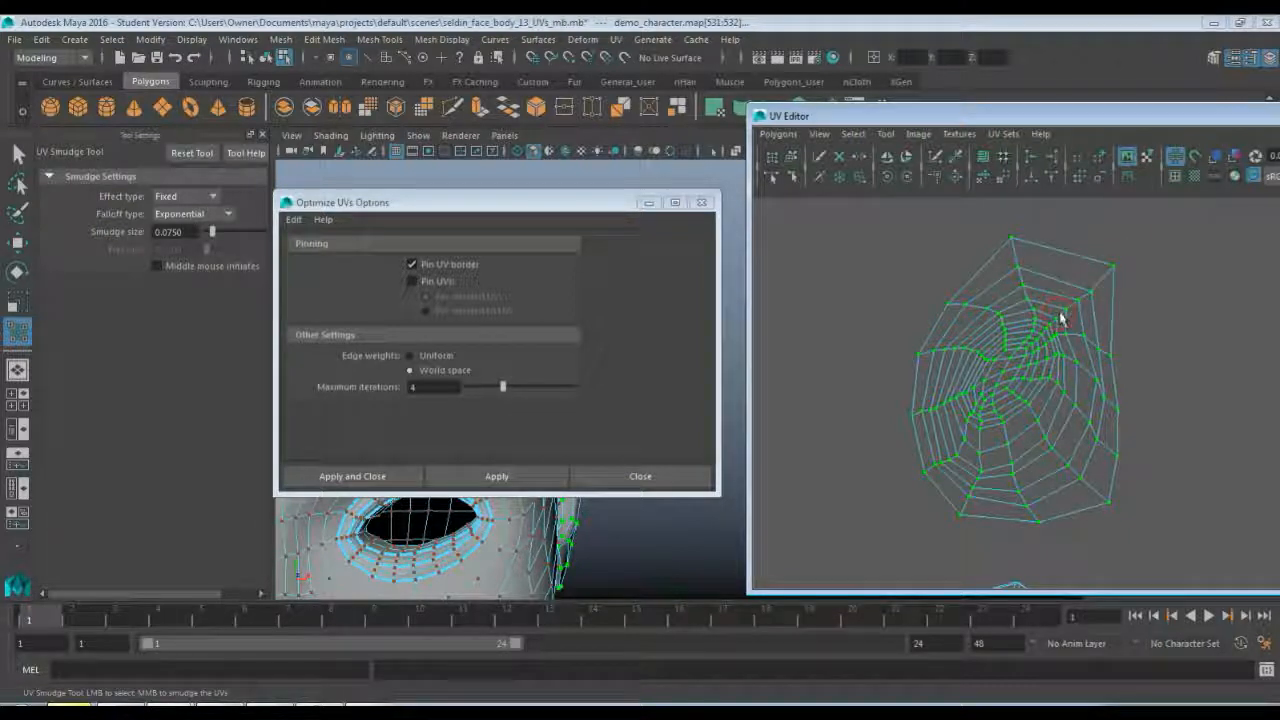
pyautogui.moveTo(1110, 358)
pyautogui.mouseDown(button='middle')
pyautogui.moveTo(1145, 354)
pyautogui.moveTo(1100, 354)
pyautogui.moveTo(1108, 347)
pyautogui.mouseUp(button='middle')
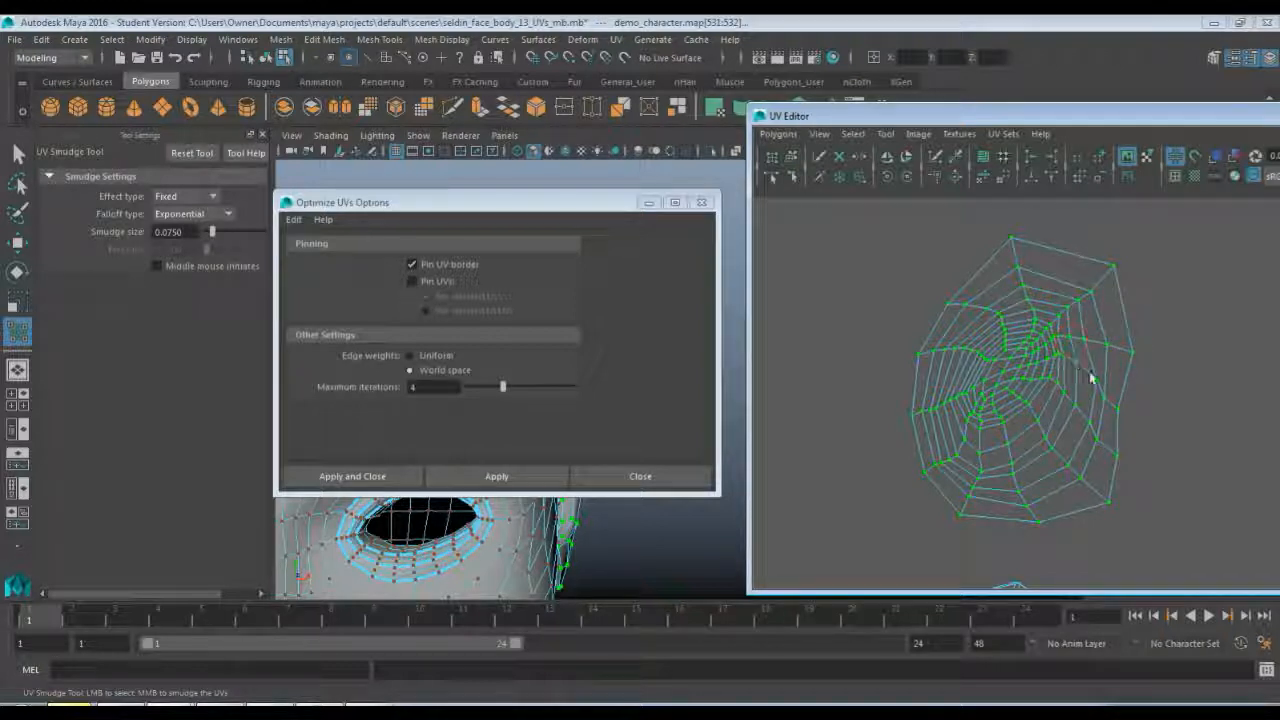
# - Stretch the upper ear shell into a rounder outline with a 3-column, 3-row UV Lattice, pulling its outer points outward and adjusting the center point
pyautogui.click(771, 157)
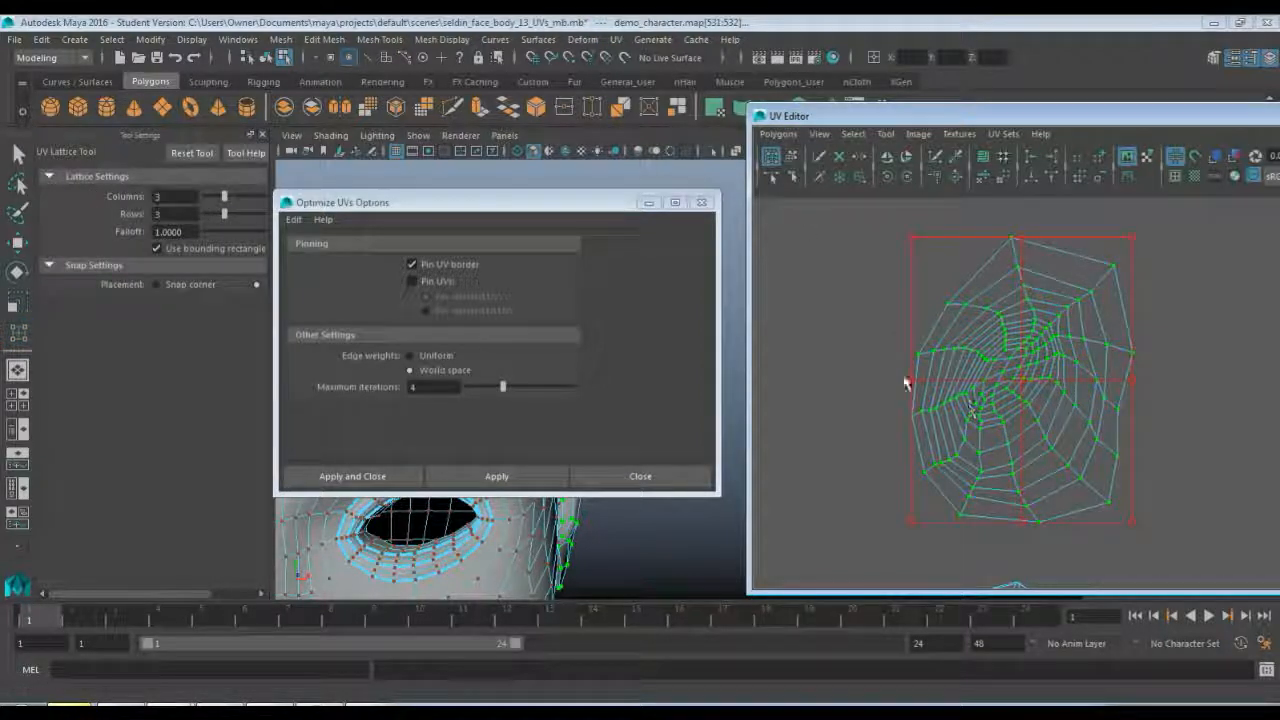
pyautogui.moveTo(910, 381); pyautogui.dragTo(820, 371)
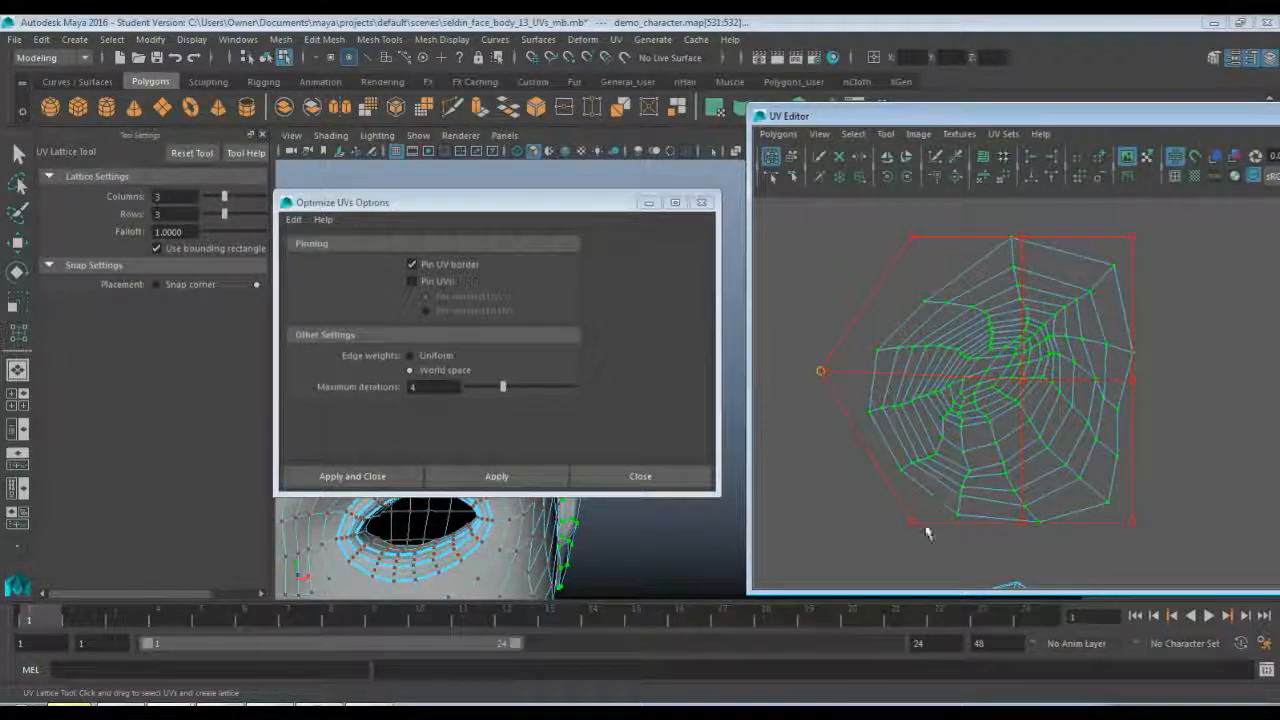
pyautogui.moveTo(911, 524); pyautogui.dragTo(867, 552)
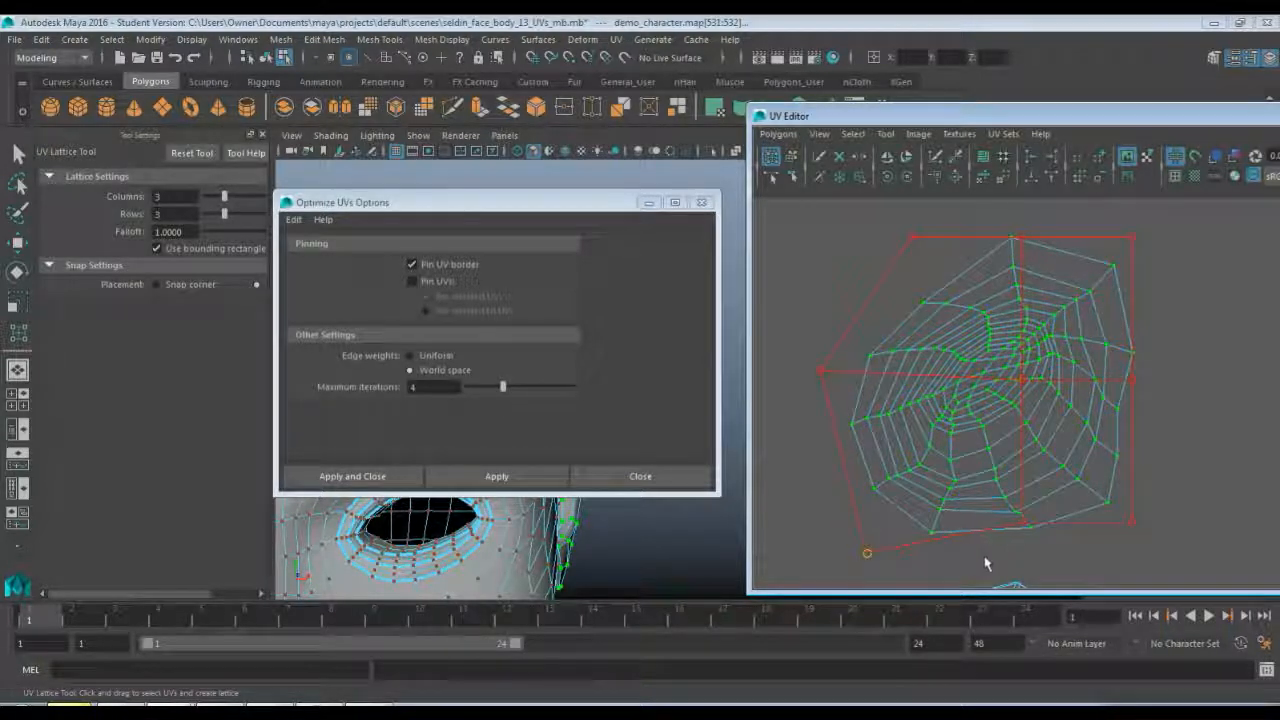
pyautogui.moveTo(1021, 523); pyautogui.dragTo(1021, 556)
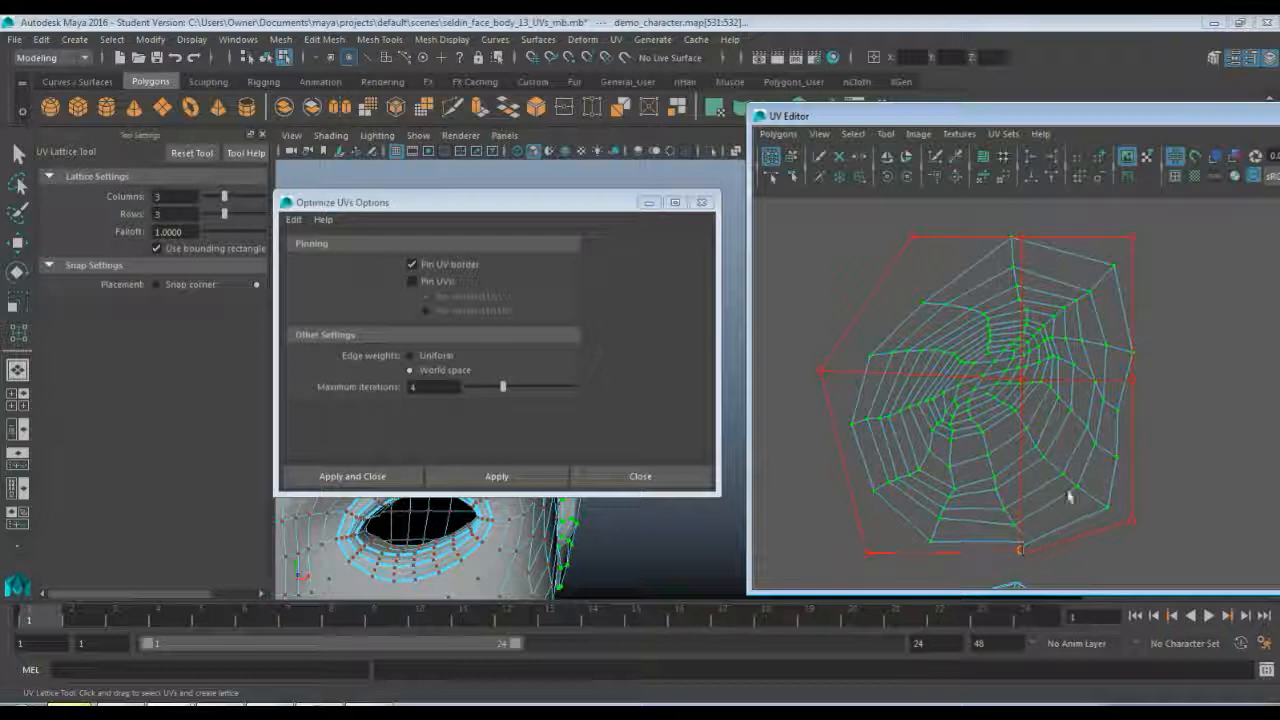
pyautogui.moveTo(1133, 381); pyautogui.dragTo(1226, 390)
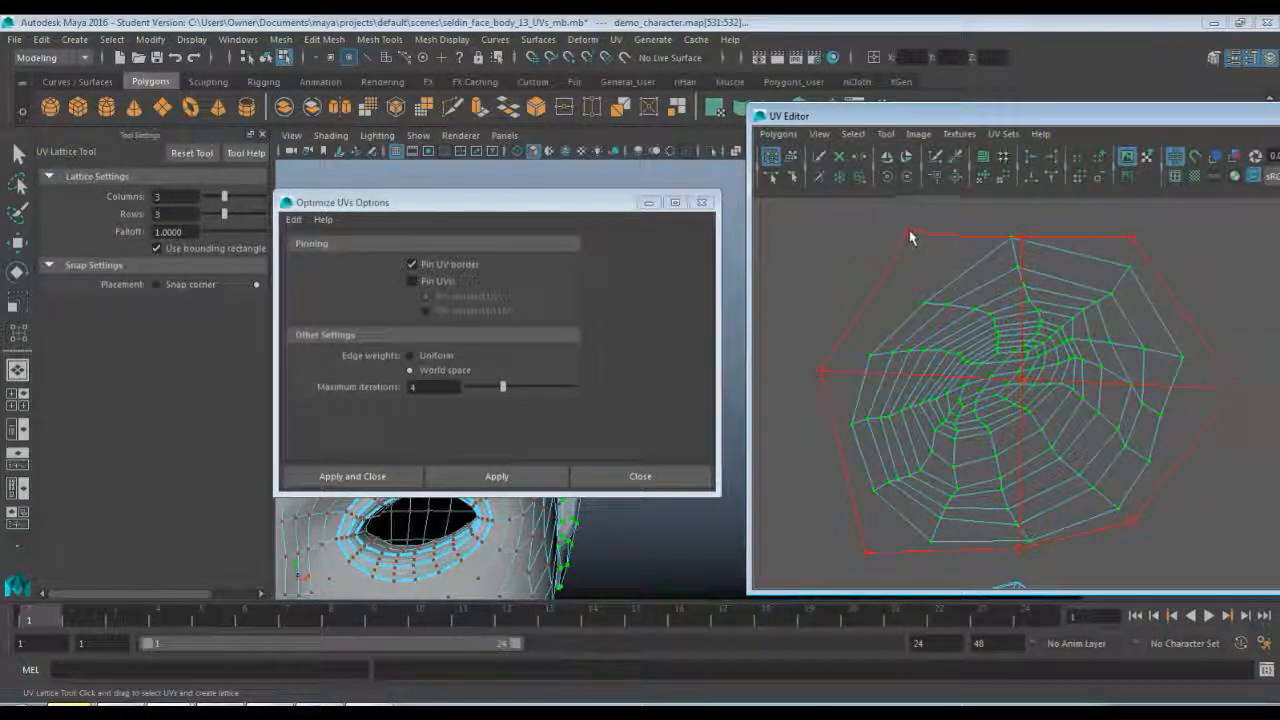
pyautogui.moveTo(913, 238); pyautogui.dragTo(889, 201)
pyautogui.moveTo(1026, 230); pyautogui.dragTo(1025, 201)
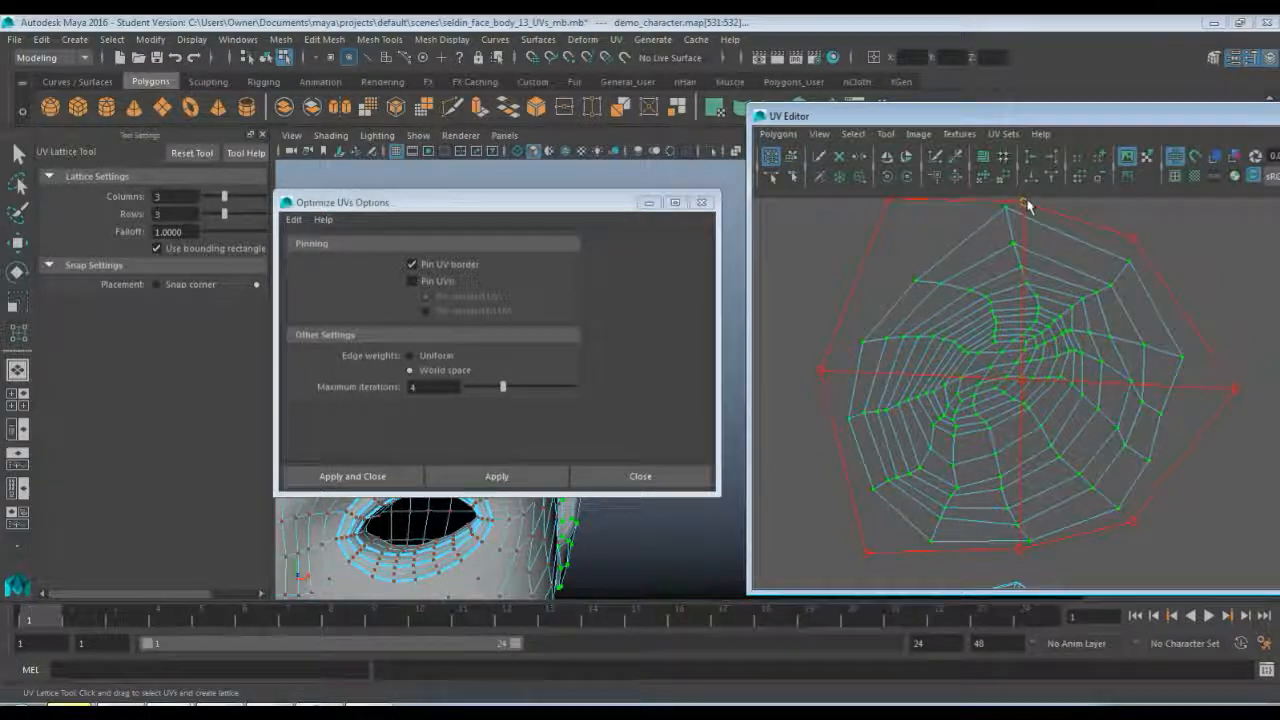
pyautogui.moveTo(1136, 525); pyautogui.dragTo(1155, 558)
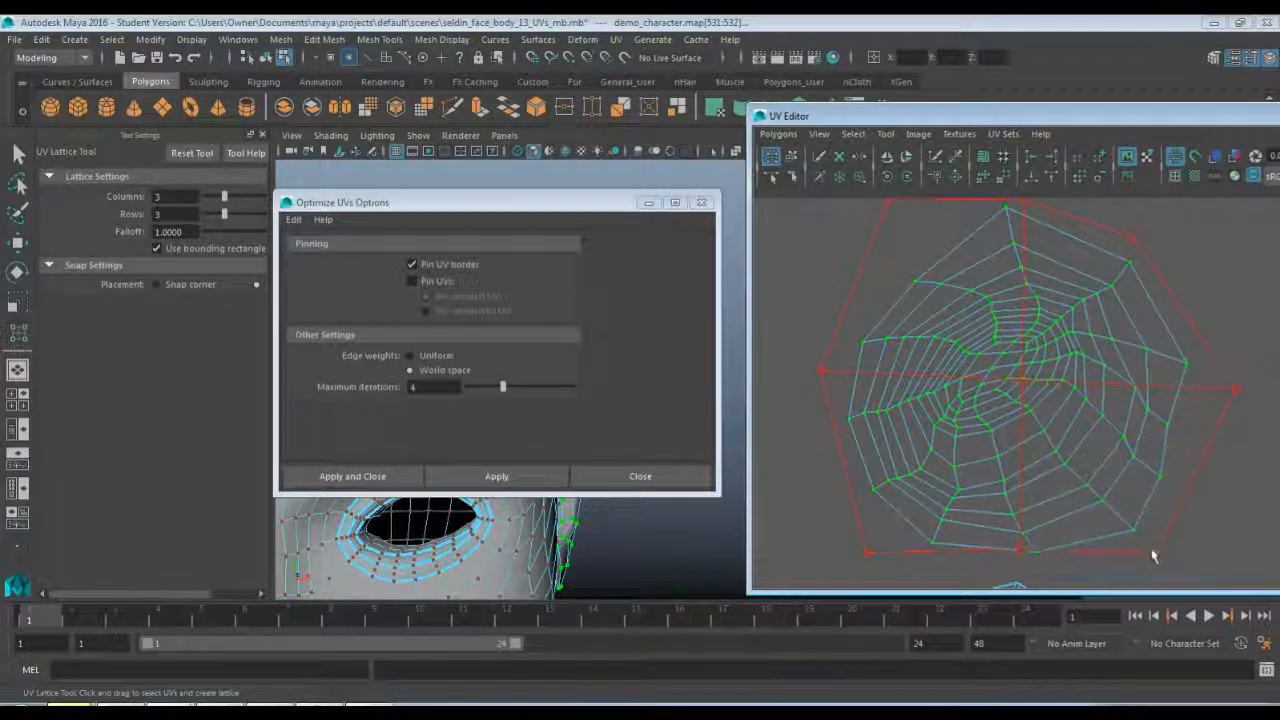
pyautogui.moveTo(1024, 383)
pyautogui.mouseDown()
pyautogui.moveTo(1033, 395)
pyautogui.moveTo(1020, 366)
pyautogui.moveTo(1010, 388)
pyautogui.mouseUp()
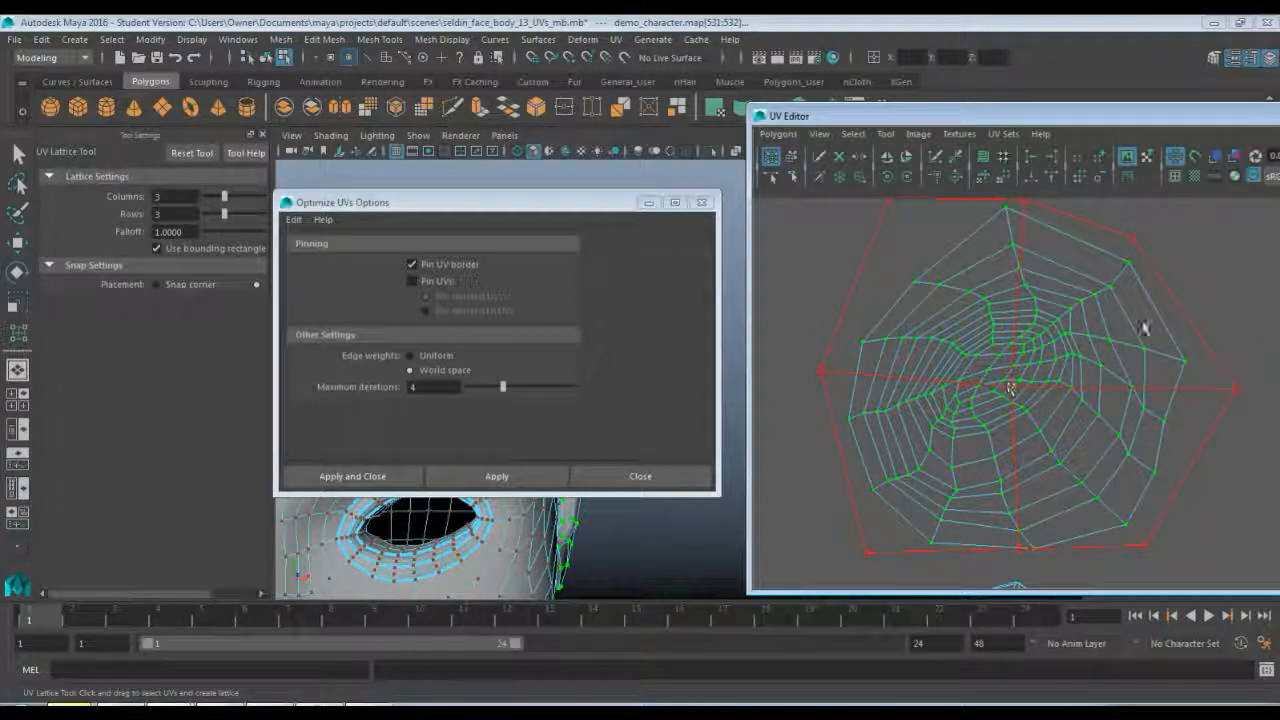
pyautogui.click(1191, 280)
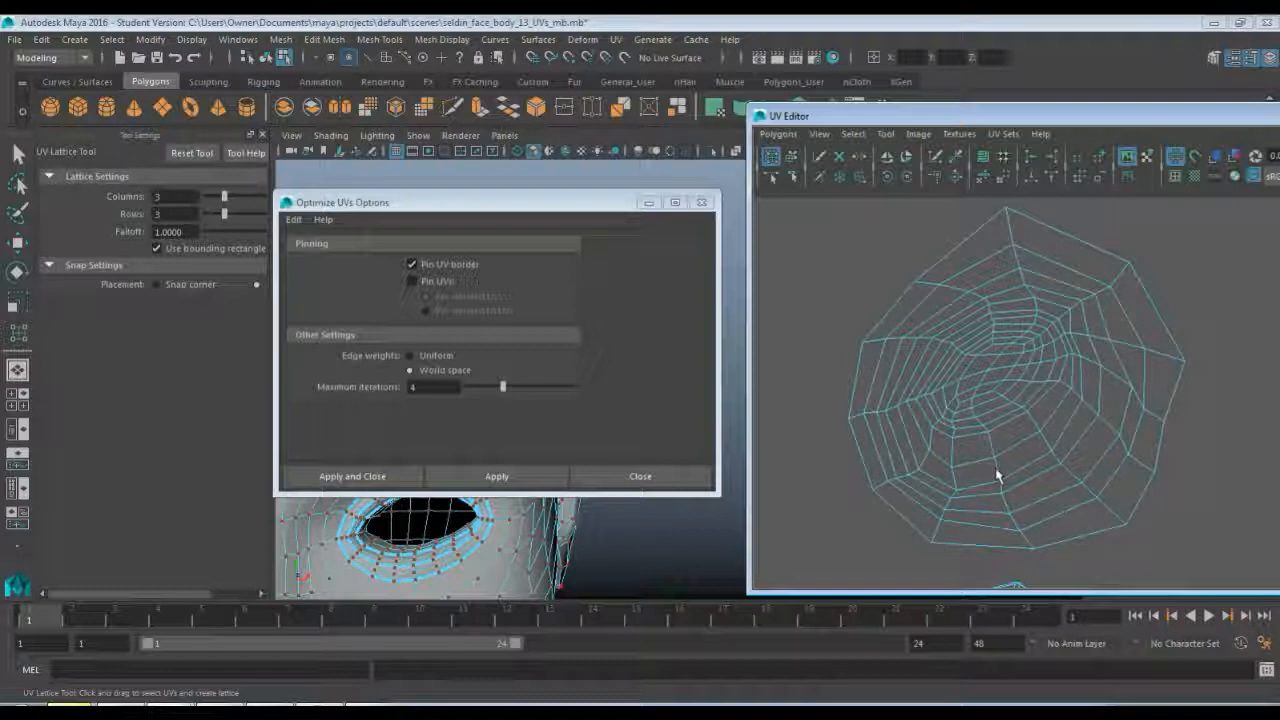
# - Move individual UVs in the upper ear shell's right-hand rows to even out their spacing inside the border
pyautogui.press('q')
pyautogui.scroll(3, 966, 400)
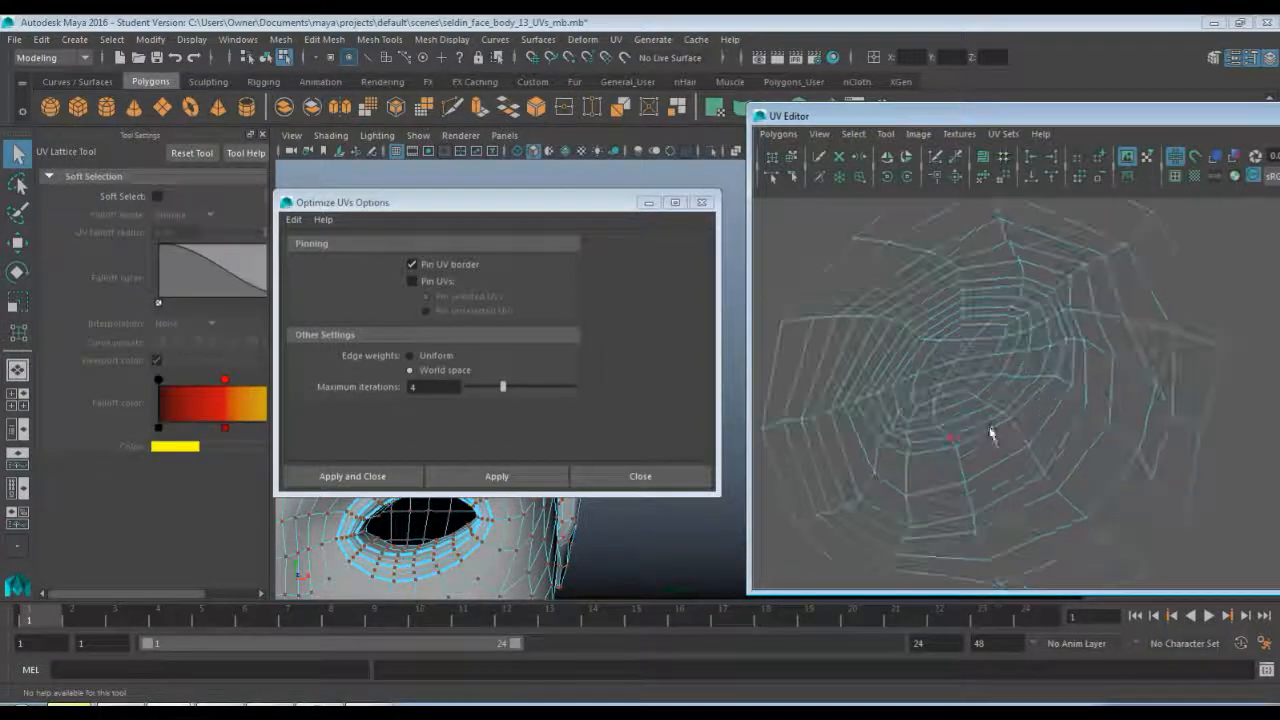
pyautogui.click(958, 452)
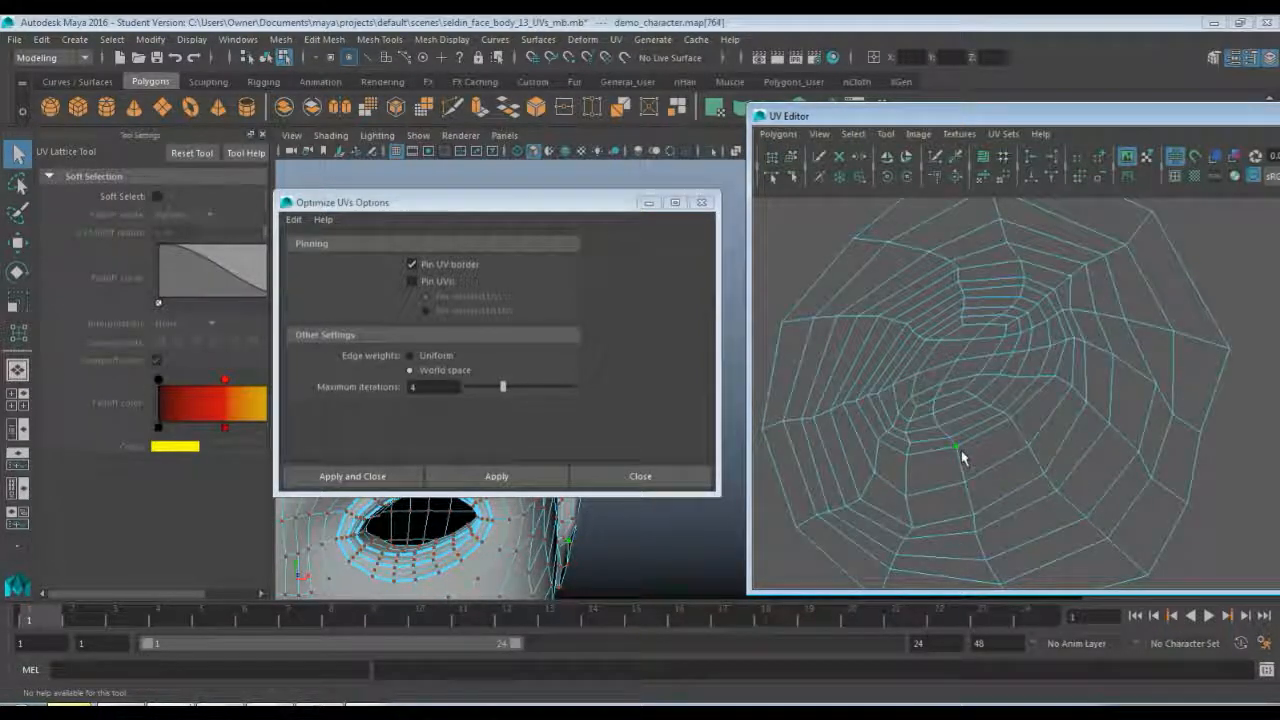
pyautogui.press('w')
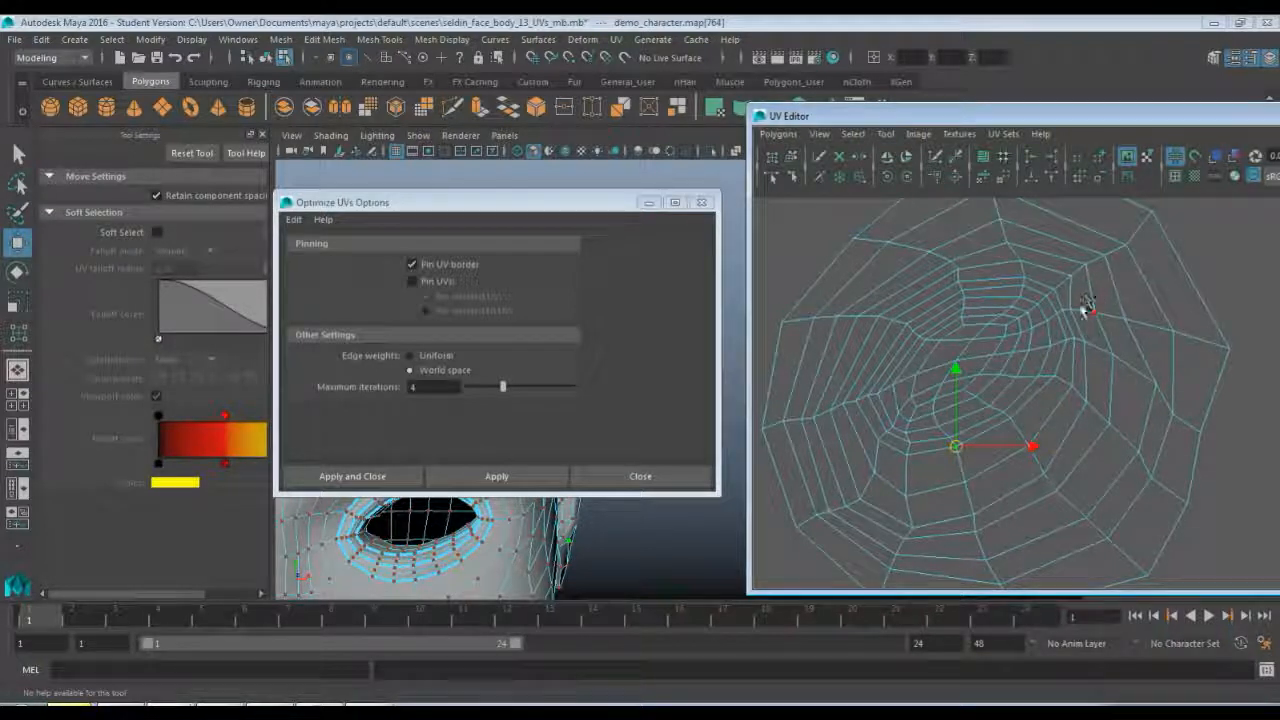
pyautogui.click(1077, 308)
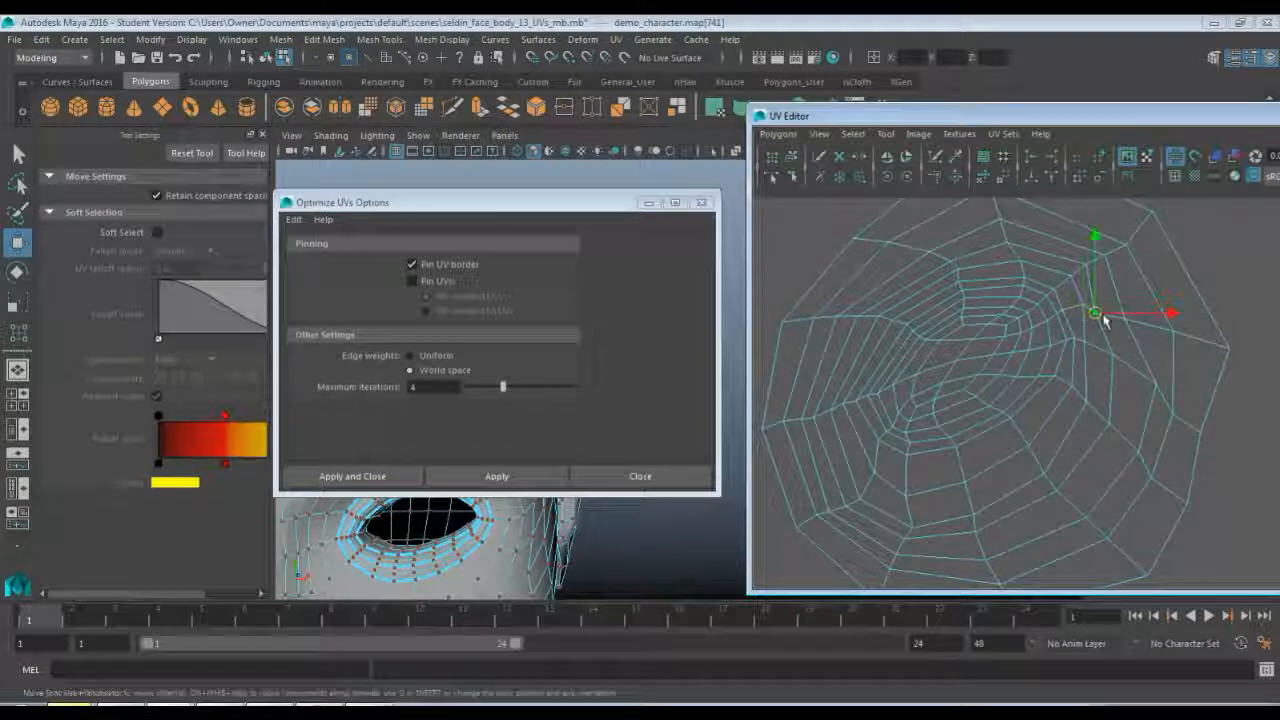
pyautogui.moveTo(1084, 310); pyautogui.dragTo(1127, 320)
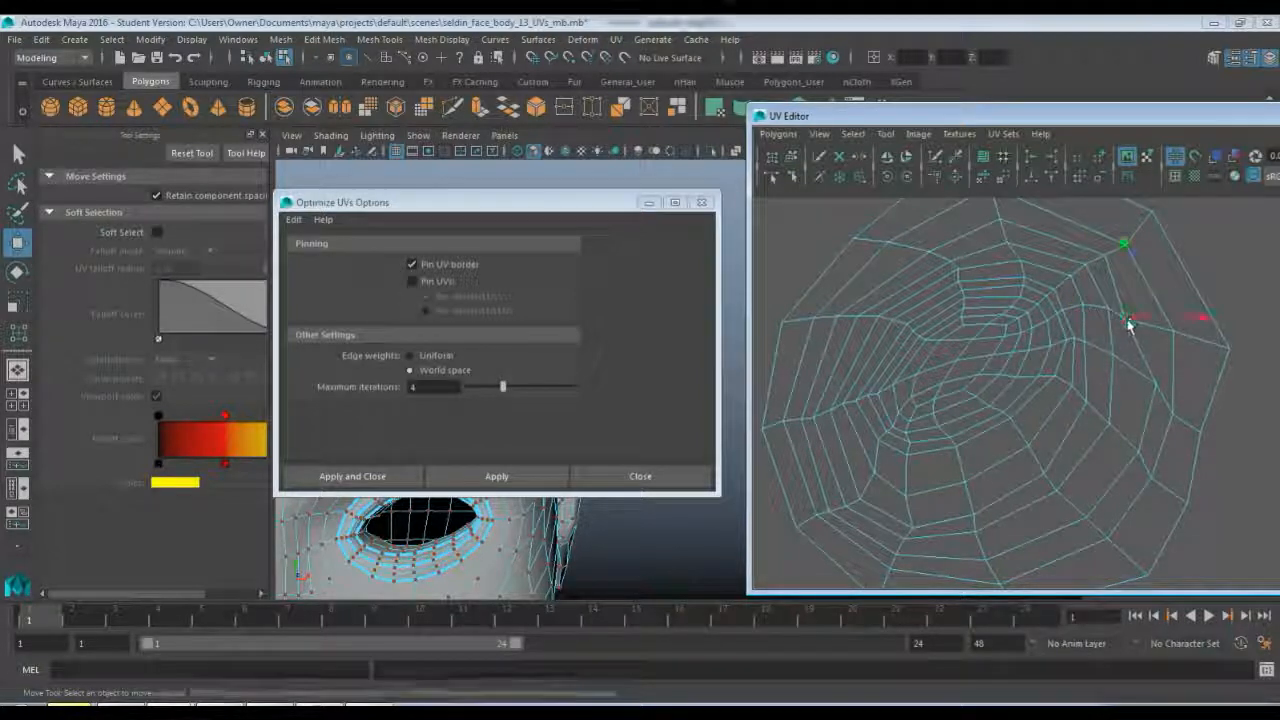
pyautogui.click(1140, 312)
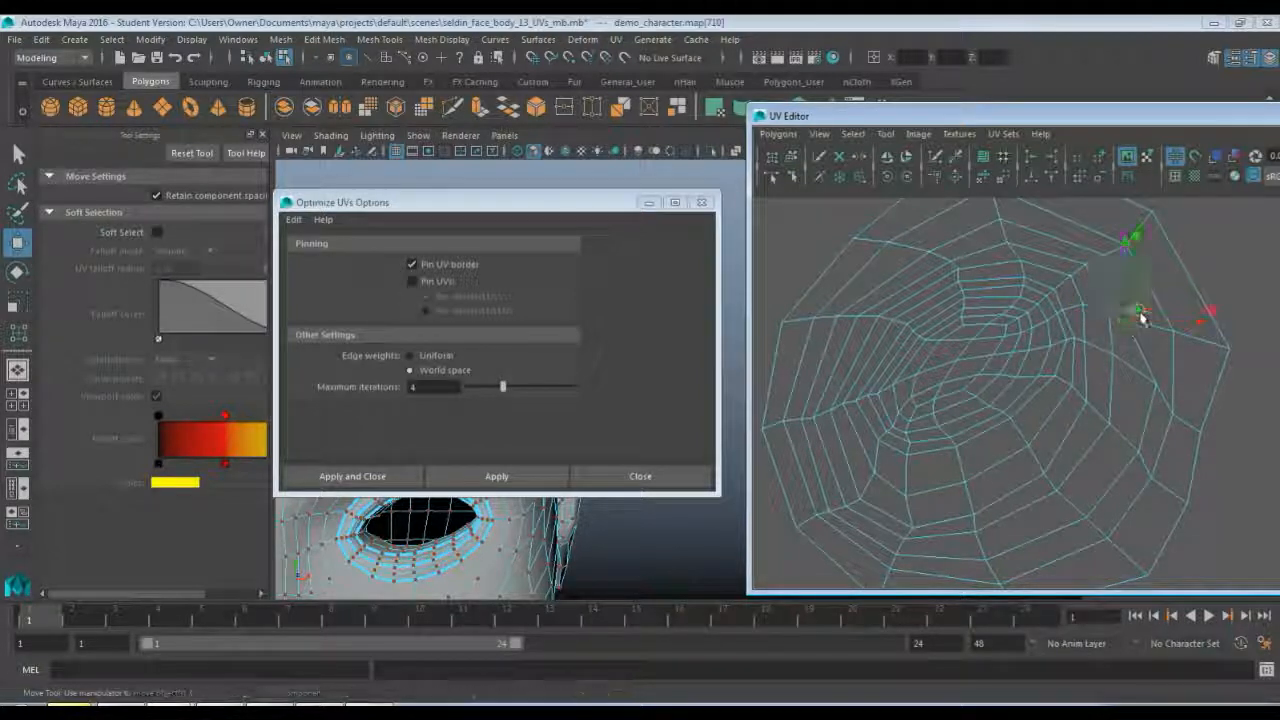
pyautogui.click(1200, 324)
pyautogui.moveTo(1203, 333); pyautogui.dragTo(1180, 338)
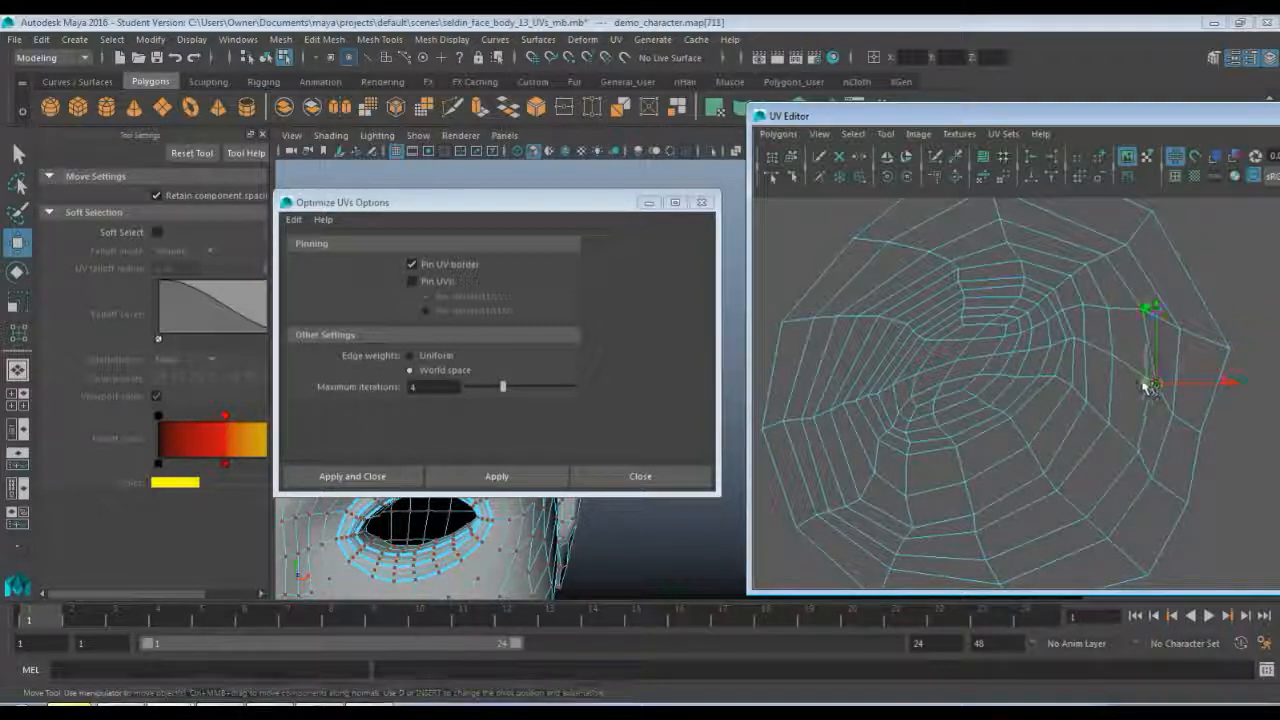
pyautogui.click(1146, 383)
pyautogui.click(910, 522)
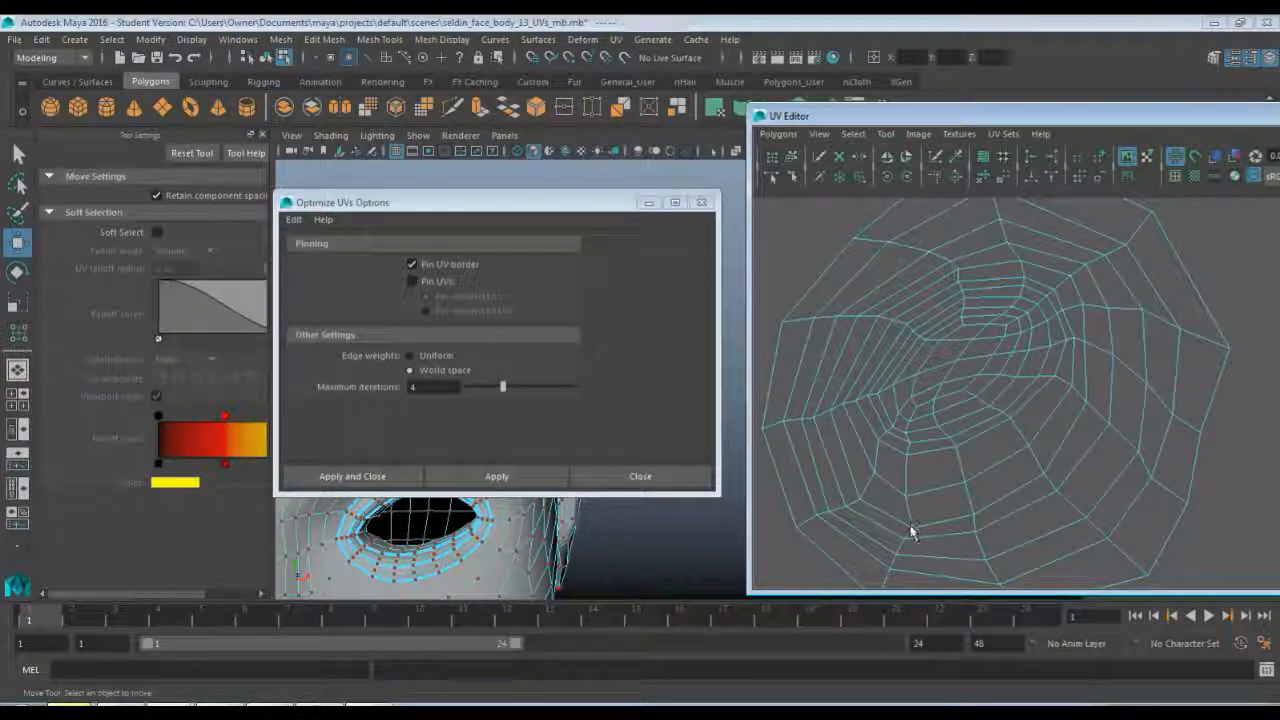
pyautogui.click(862, 489)
pyautogui.click(873, 473)
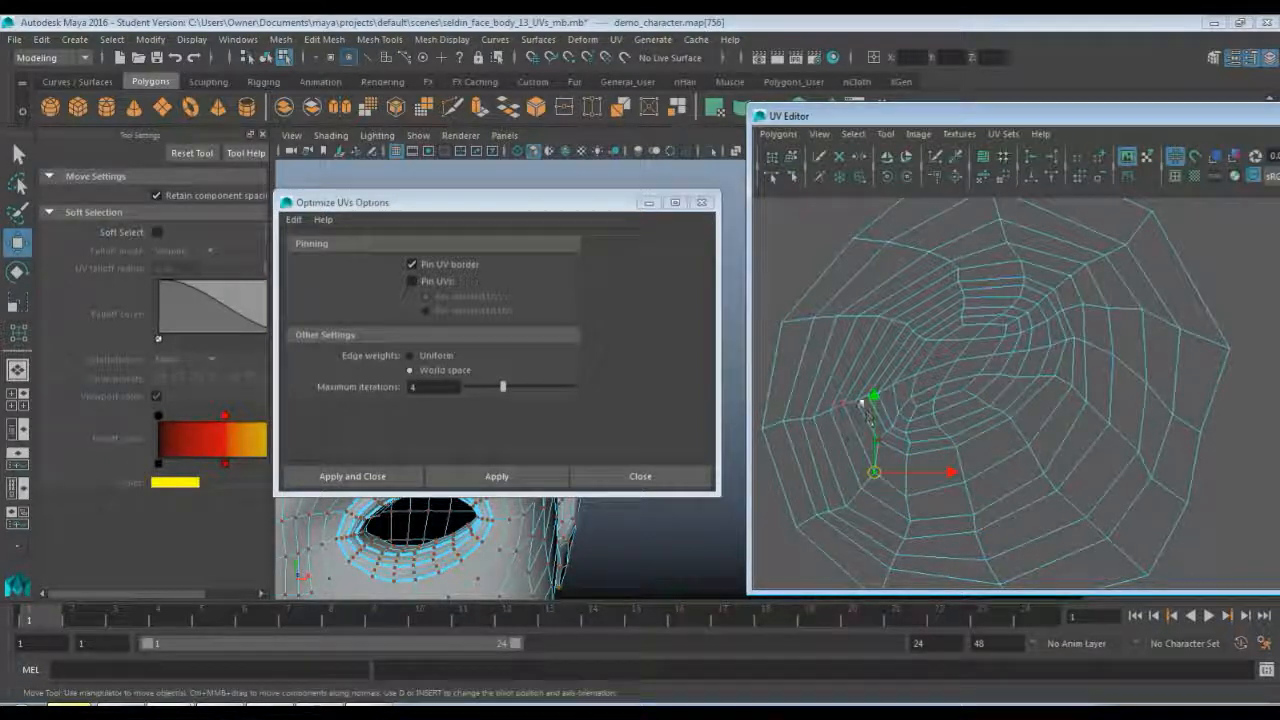
# - Move the upper ear shell's topmost border UV slightly downward to soften the pointed outline
pyautogui.scroll(-3, 1025, 313)
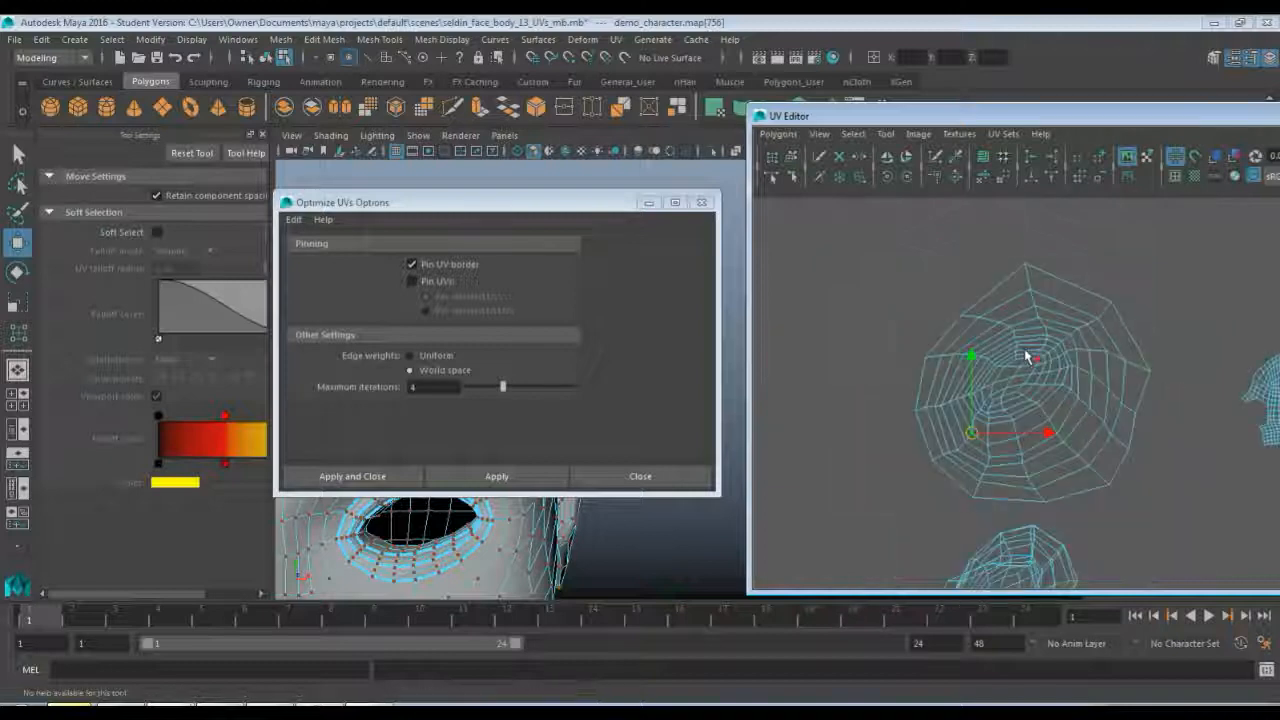
pyautogui.click(1025, 265)
pyautogui.moveTo(1027, 268); pyautogui.dragTo(1025, 276)
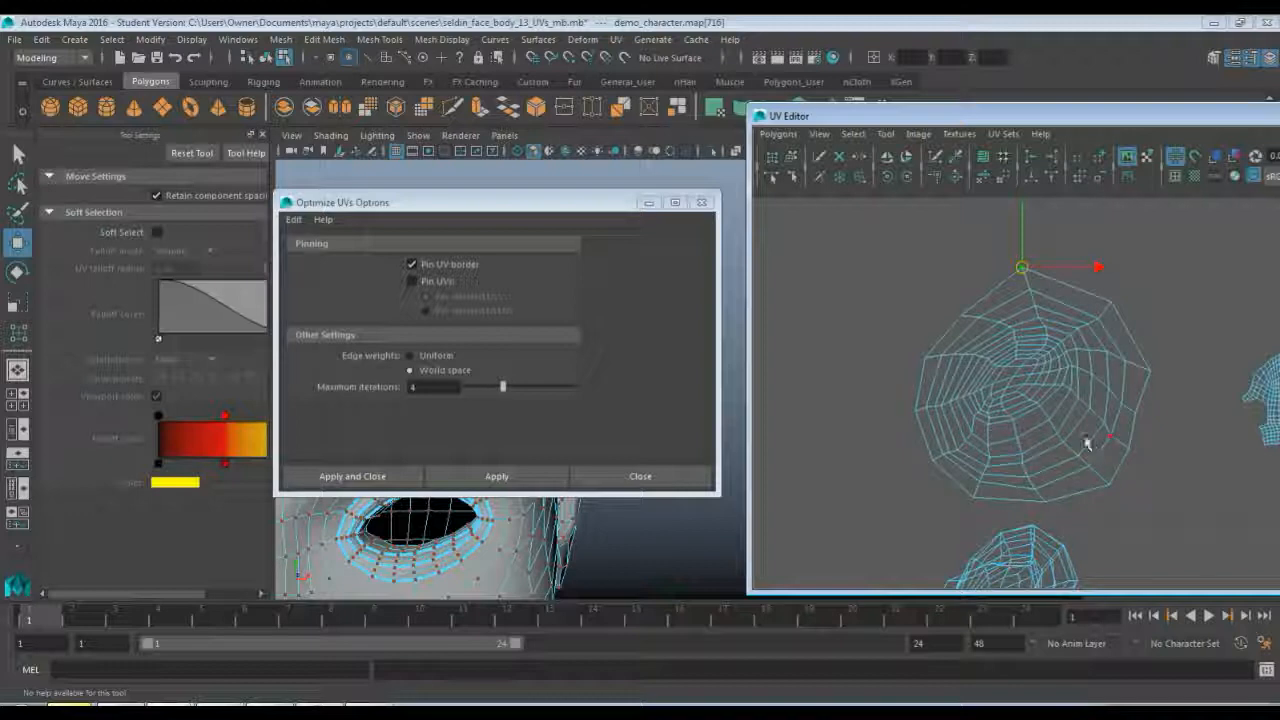
pyautogui.click(1150, 371)
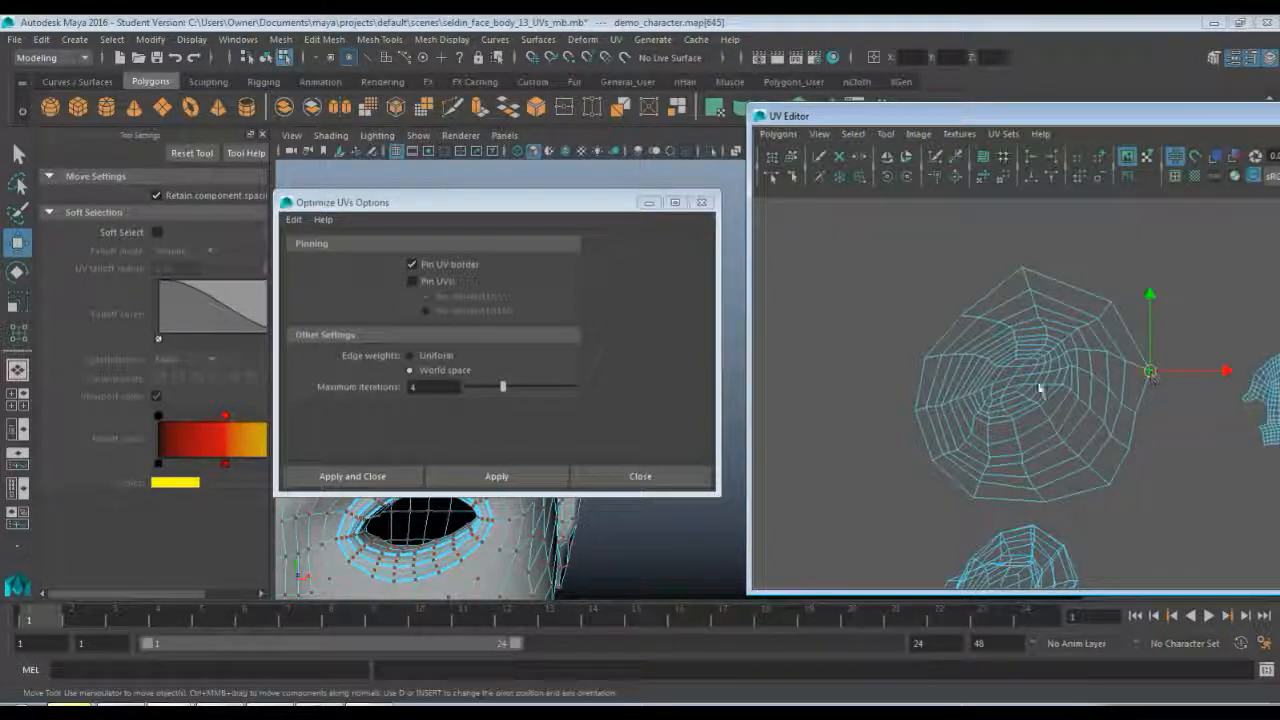
pyautogui.scroll(-3, 1077, 434)
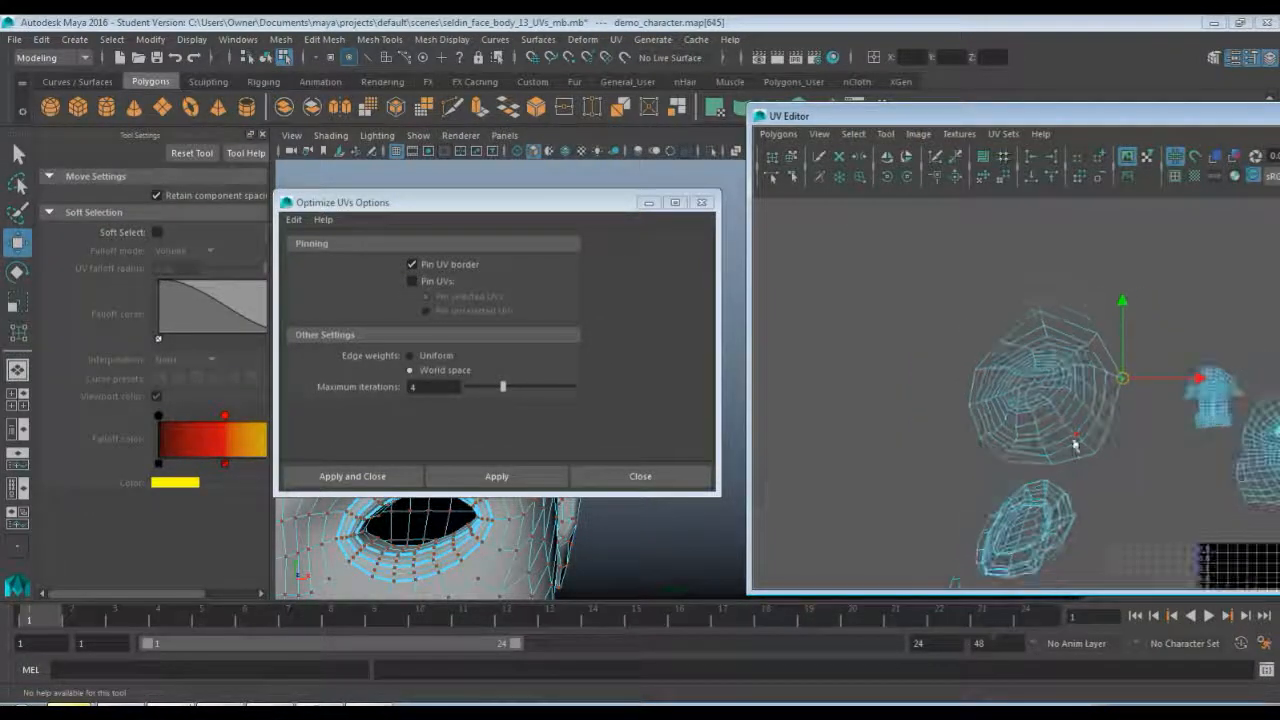
# - Unfold all UVs of the lower ear shell and scale the resulting shell up beneath the upper one
pyautogui.keyDown('alt'); pyautogui.moveTo(1075, 444); pyautogui.dragTo(948, 367, button='middle'); pyautogui.keyUp('alt')
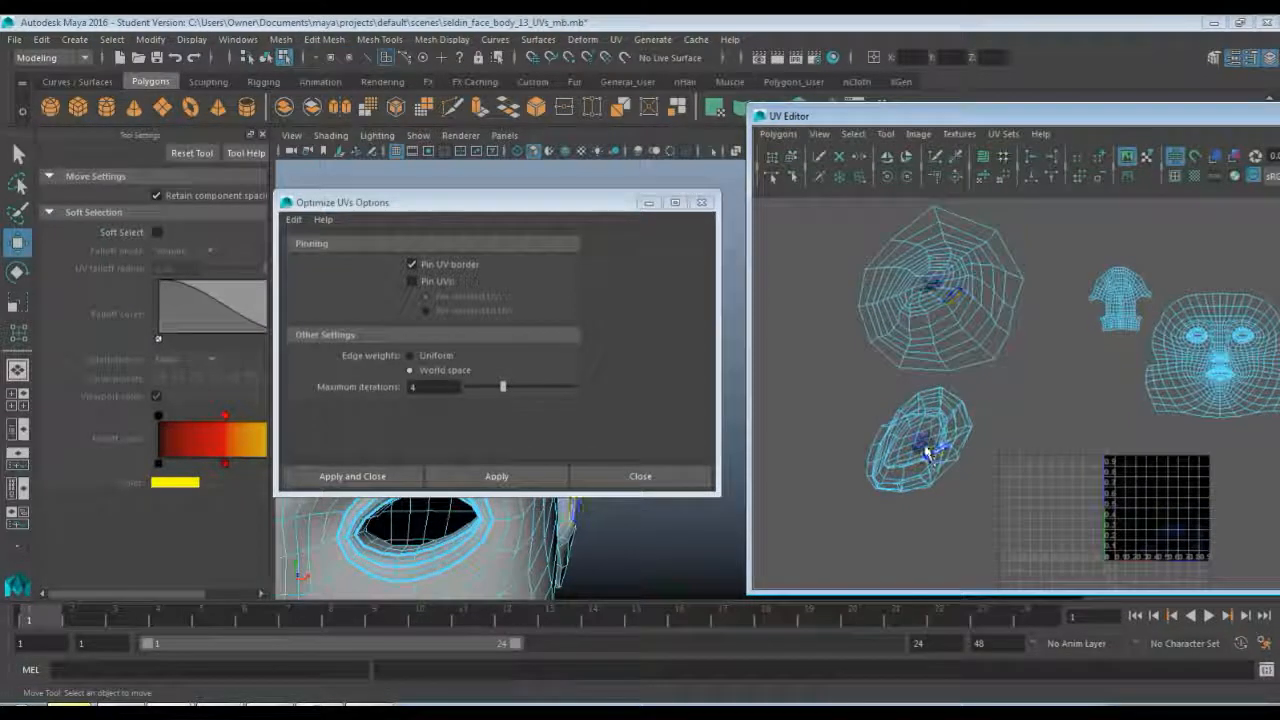
pyautogui.moveTo(926, 453); pyautogui.dragTo(986, 448, button='right')
pyautogui.doubleClick(924, 445)
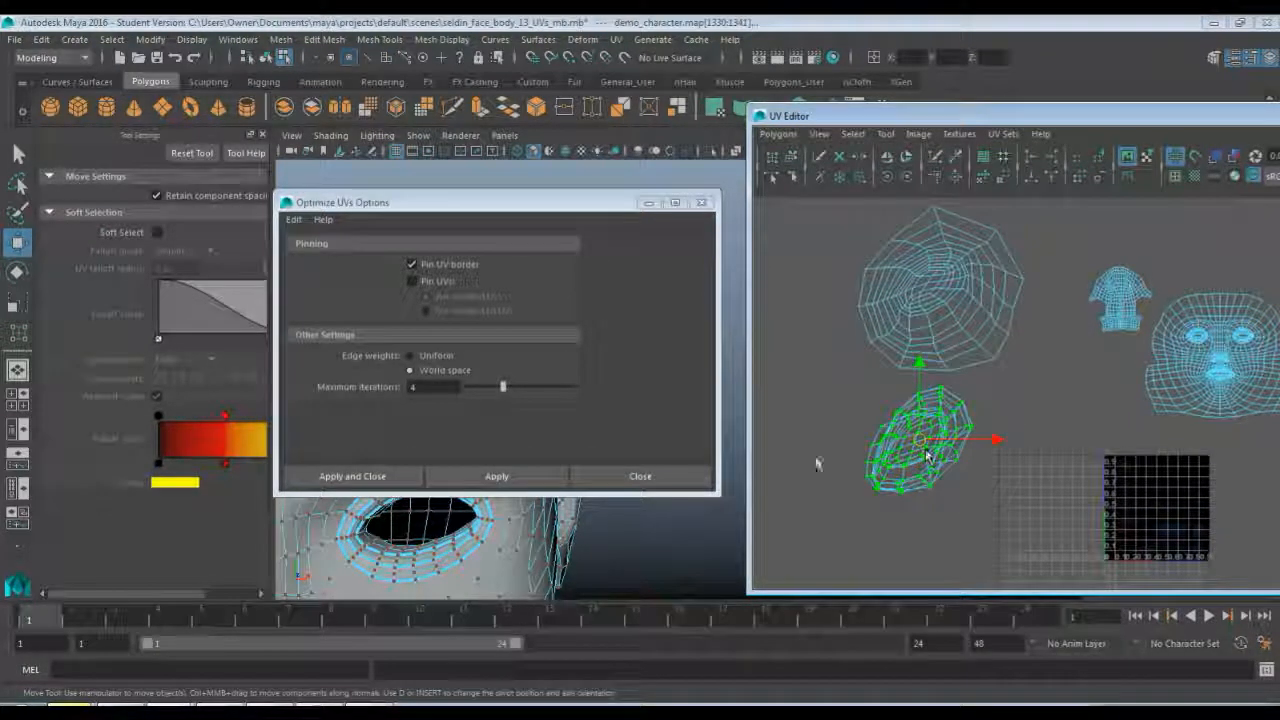
pyautogui.click(785, 135)
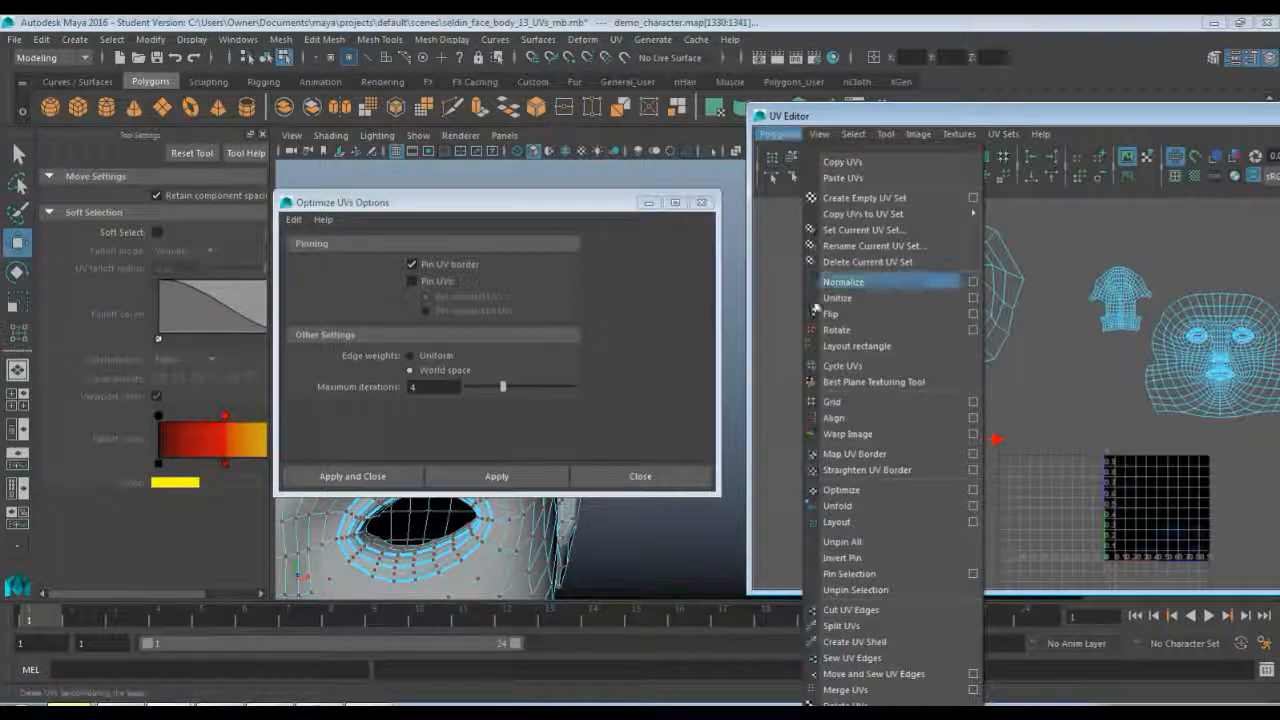
pyautogui.click(880, 505)
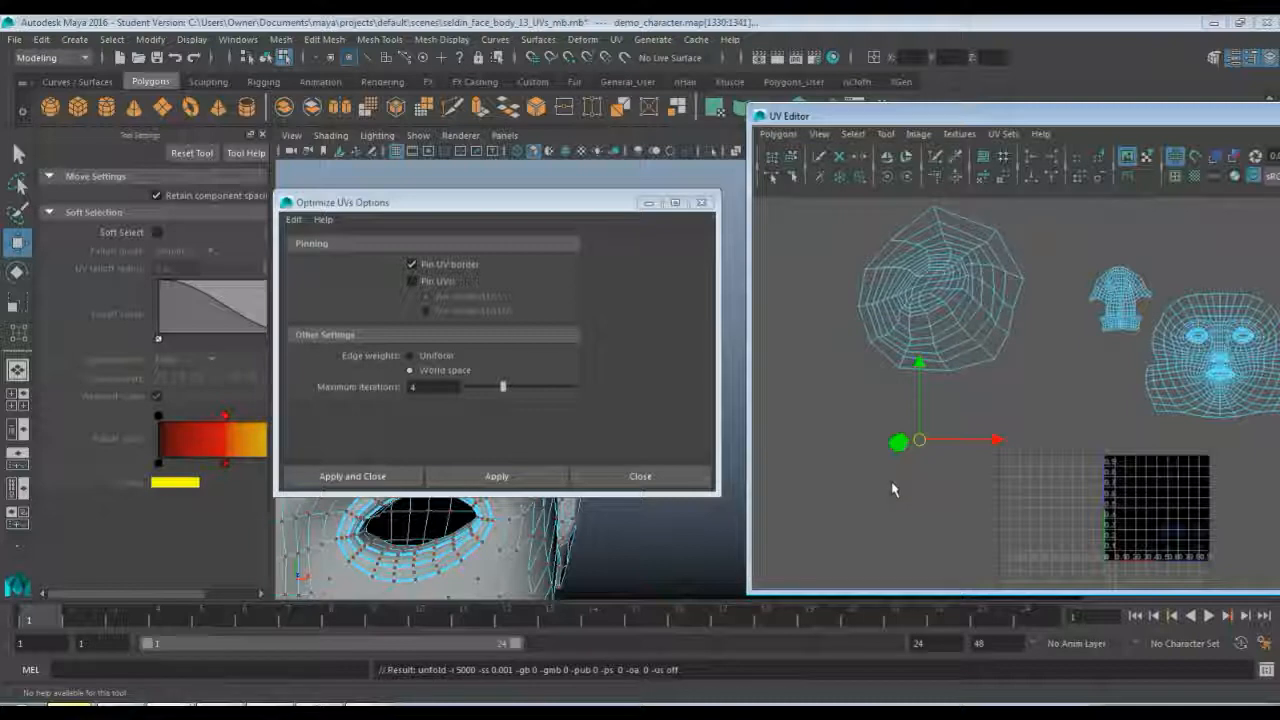
pyautogui.press('r')
pyautogui.moveTo(900, 442); pyautogui.dragTo(1051, 439)
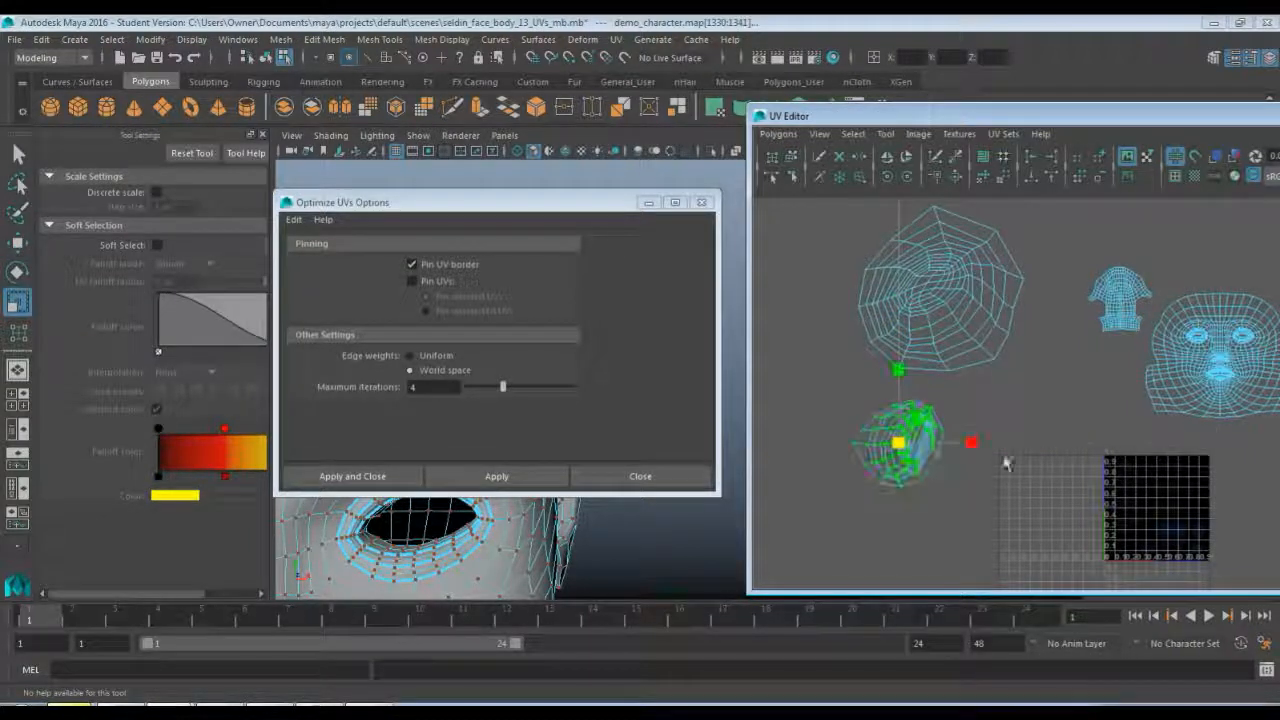
# - Scale up the selected lower ear shell and move it to the left of the other ear shell with a clear gap
pyautogui.moveTo(900, 445); pyautogui.dragTo(760, 300)
pyautogui.press('w')
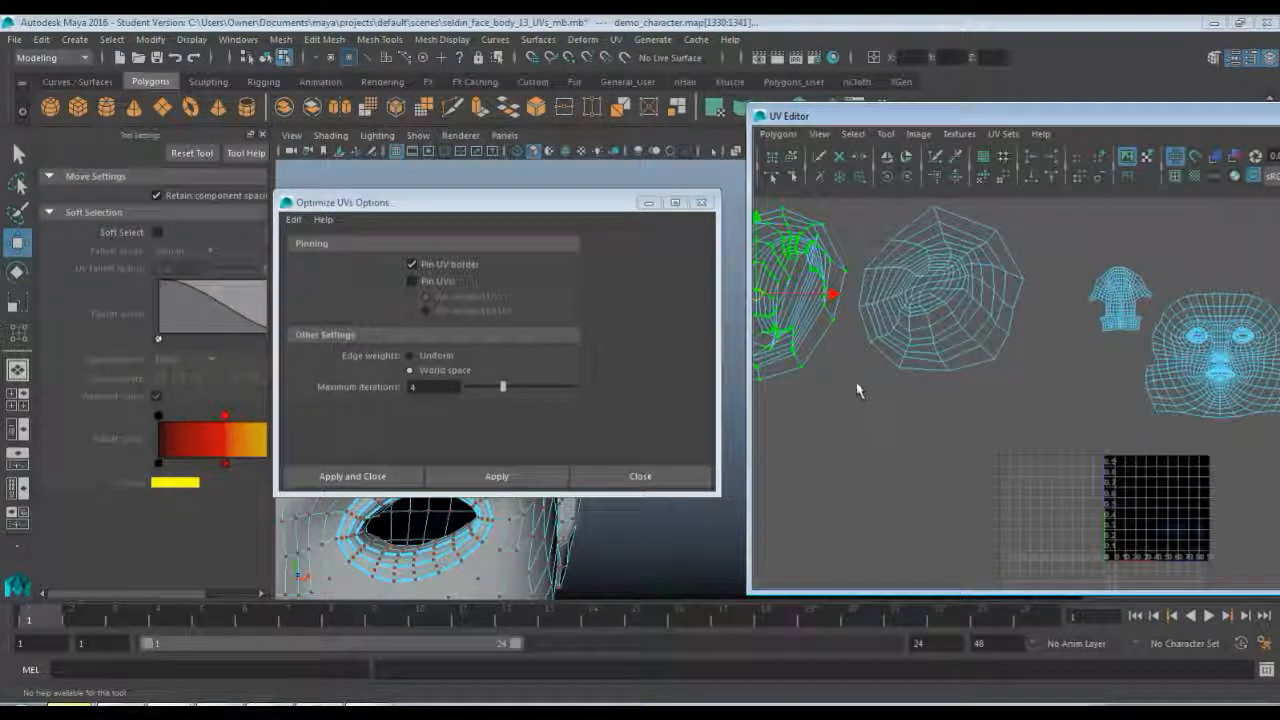
pyautogui.keyDown('alt'); pyautogui.moveTo(858, 366); pyautogui.dragTo(998, 435, button='middle'); pyautogui.keyUp('alt')
pyautogui.scroll(2, 998, 435)
pyautogui.scroll(1, 998, 437)
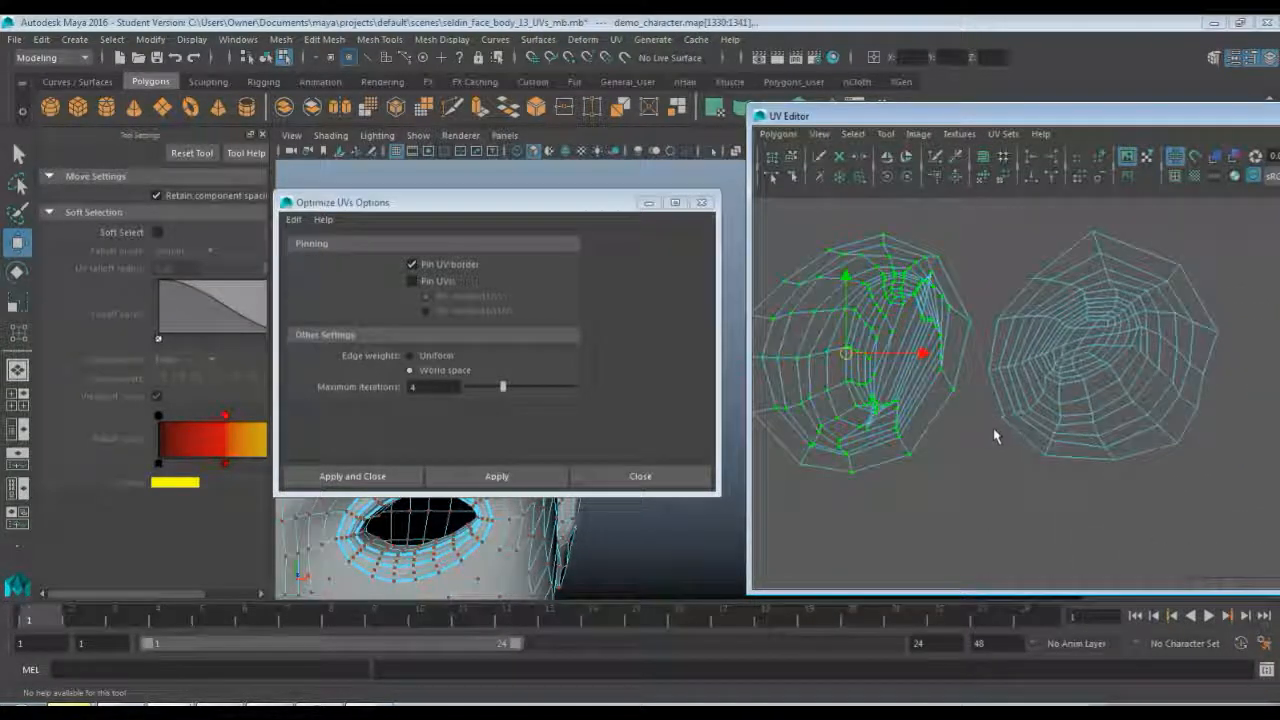
pyautogui.moveTo(920, 357); pyautogui.dragTo(878, 356)
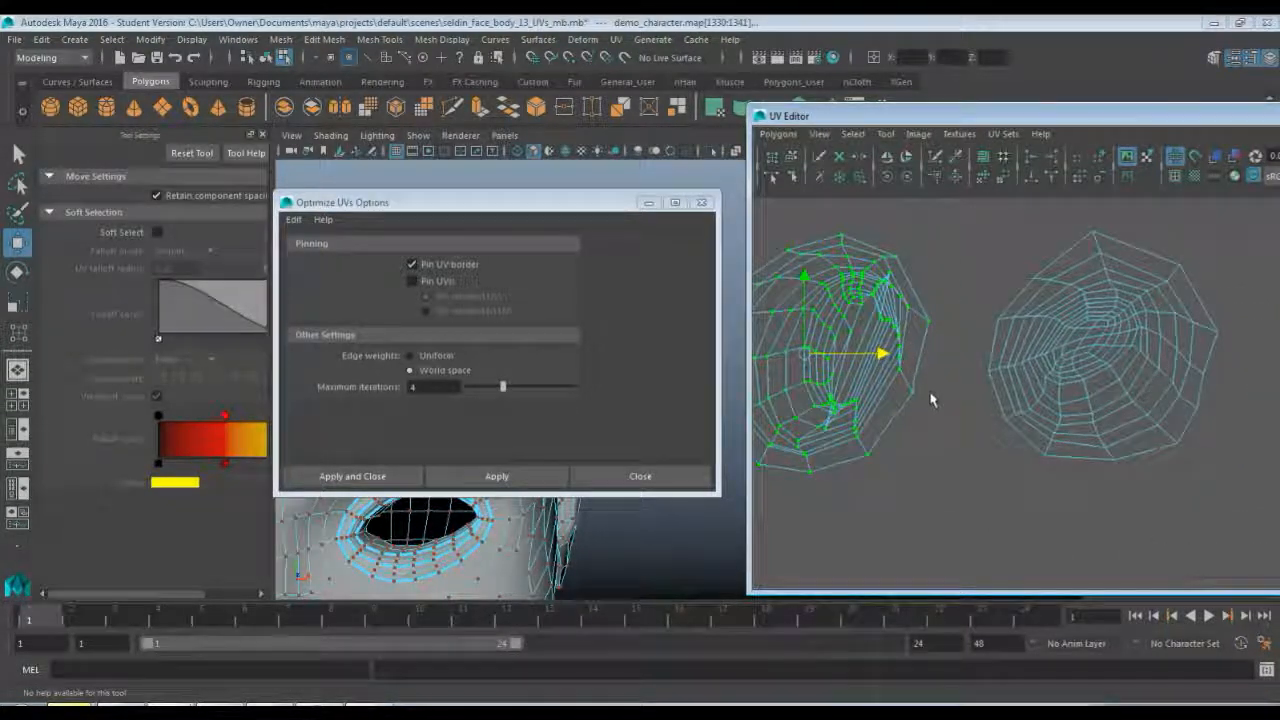
pyautogui.moveTo(964, 416); pyautogui.dragTo(999, 429, button='middle')
pyautogui.moveTo(993, 427); pyautogui.dragTo(1042, 443, button='middle')
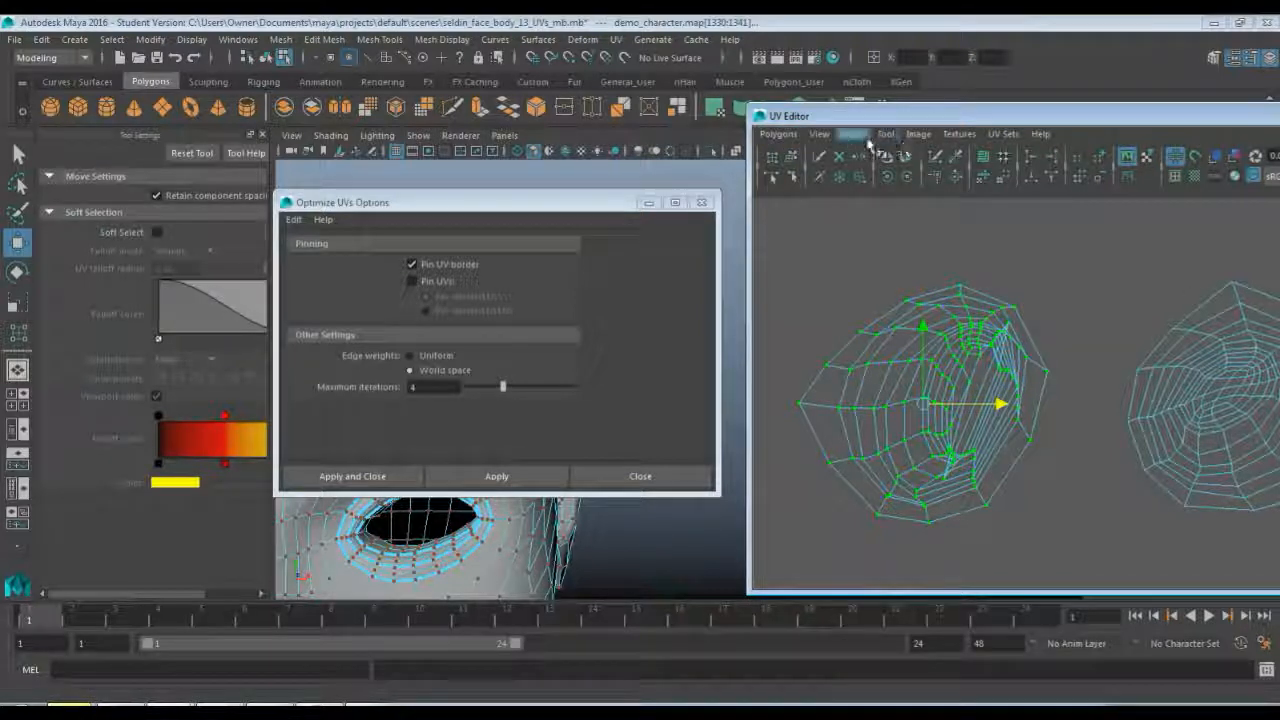
# - Optimize the left ear shell with its UV border pinned, Uniform edge weights and 4 maximum iterations
pyautogui.click(778, 134)
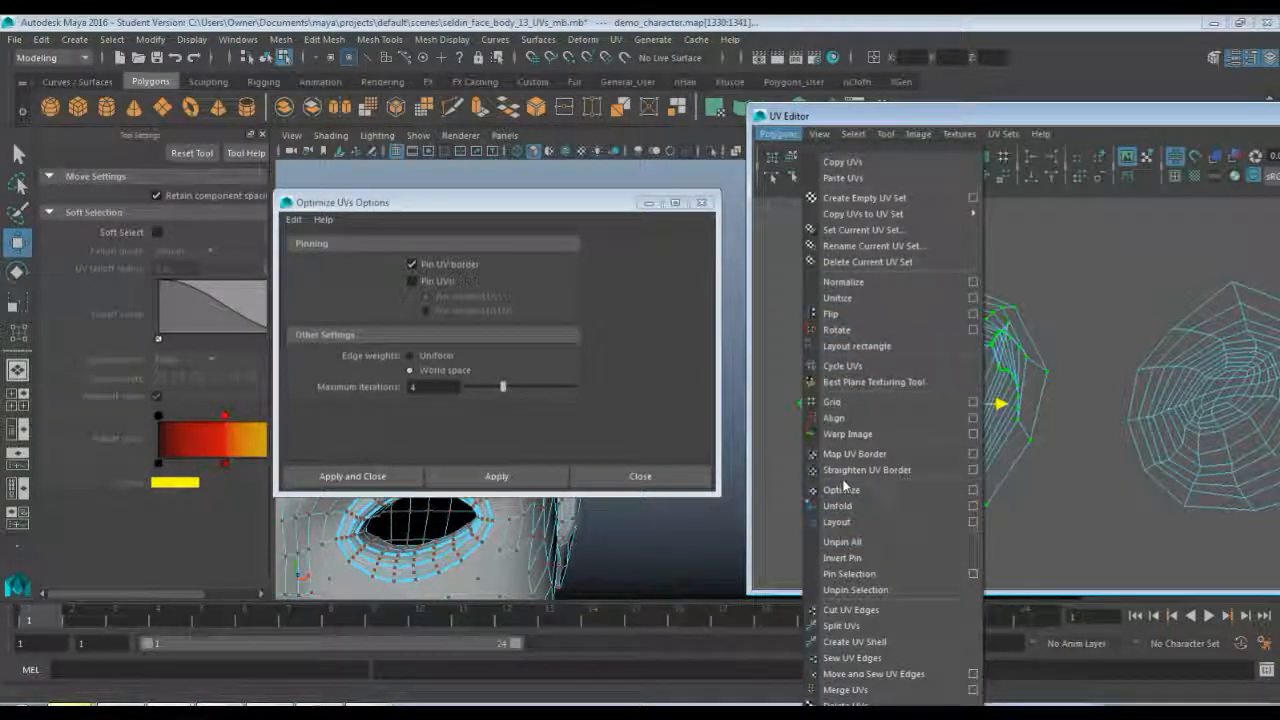
pyautogui.click(928, 497)
pyautogui.moveTo(503, 386); pyautogui.dragTo(467, 386)
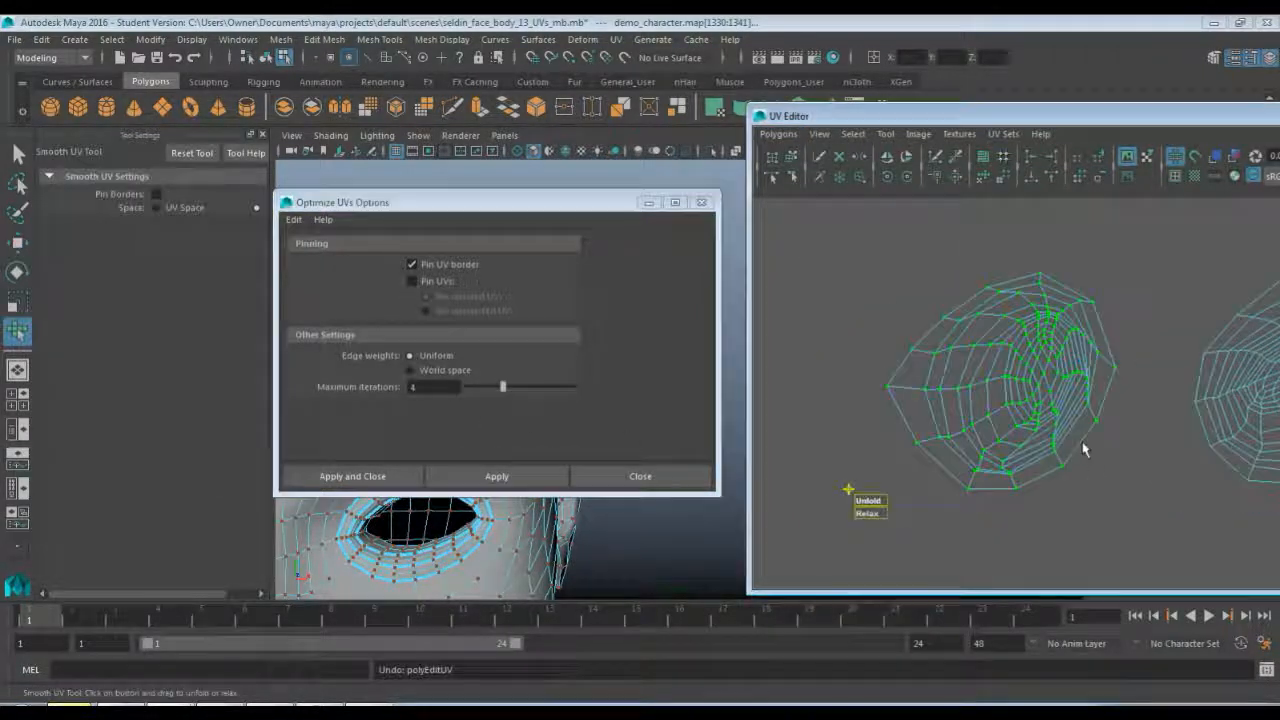
# - Use the UV Smudge Tool at size 0.0750 to pull the left ear shell's top and upper-right border UVs outward and spread the adjacent inner rows
pyautogui.scroll(4, 1088, 462)
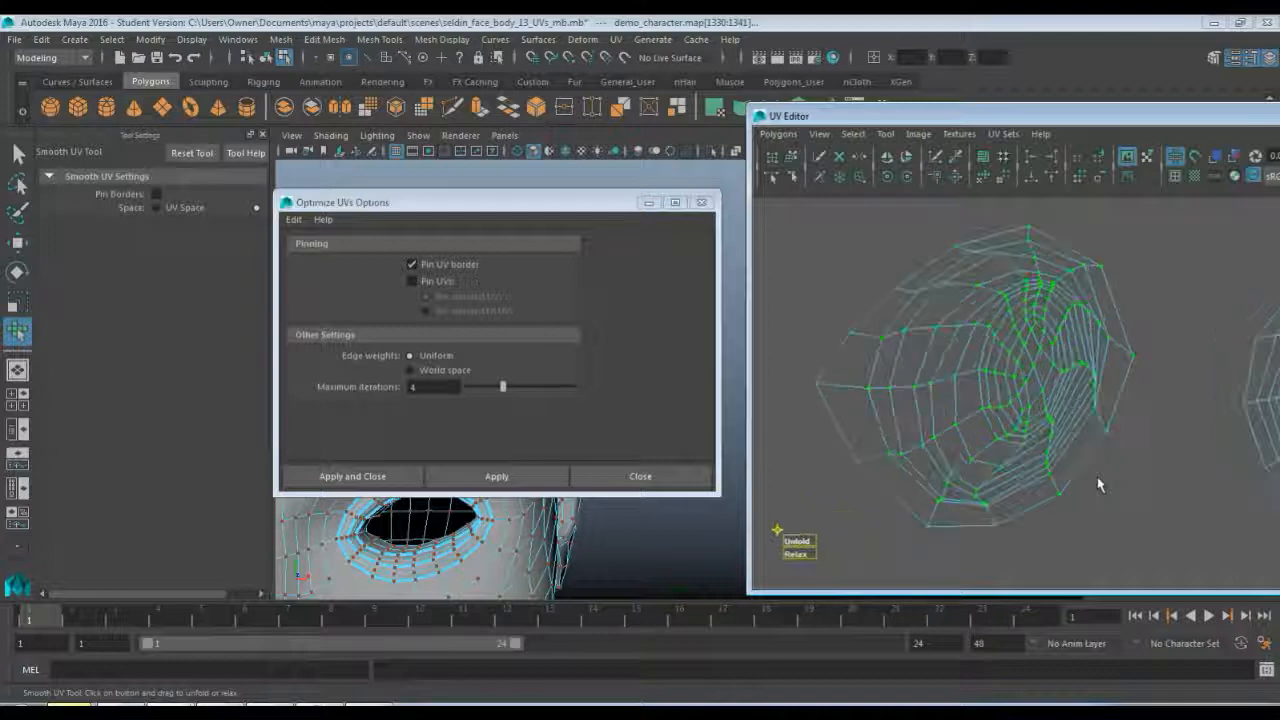
pyautogui.scroll(3, 1096, 470)
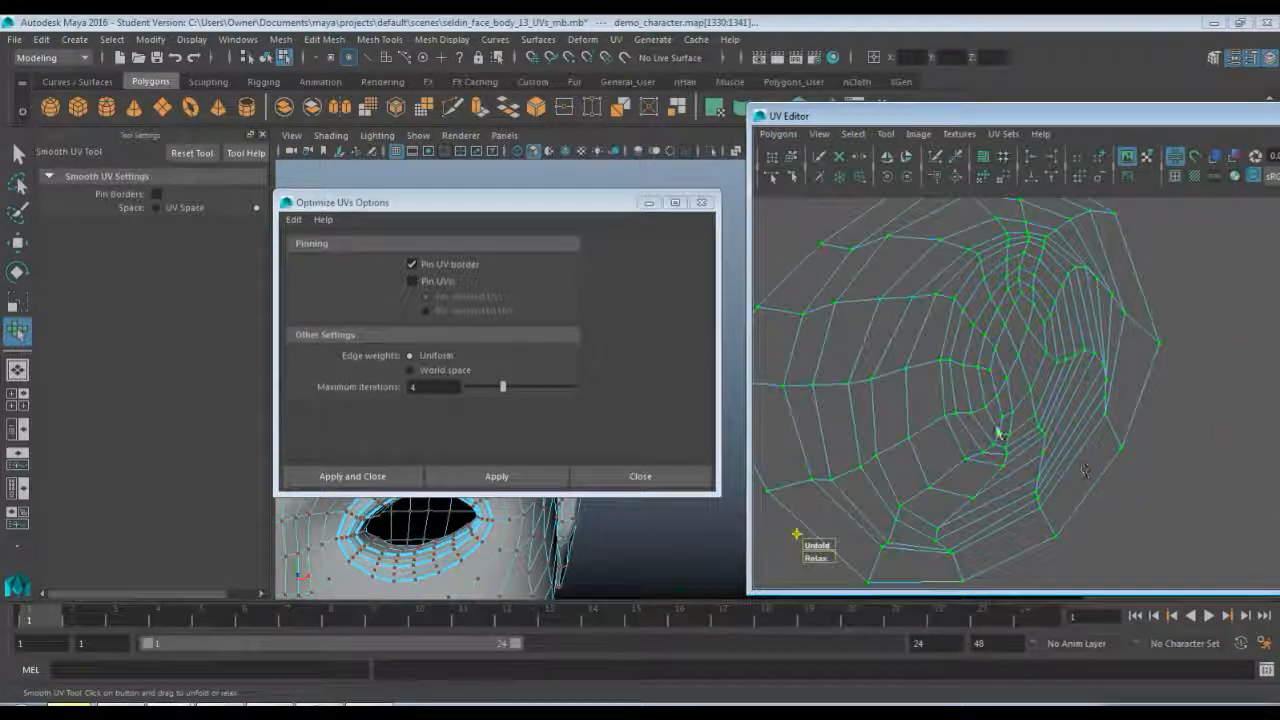
pyautogui.scroll(-2, 986, 309)
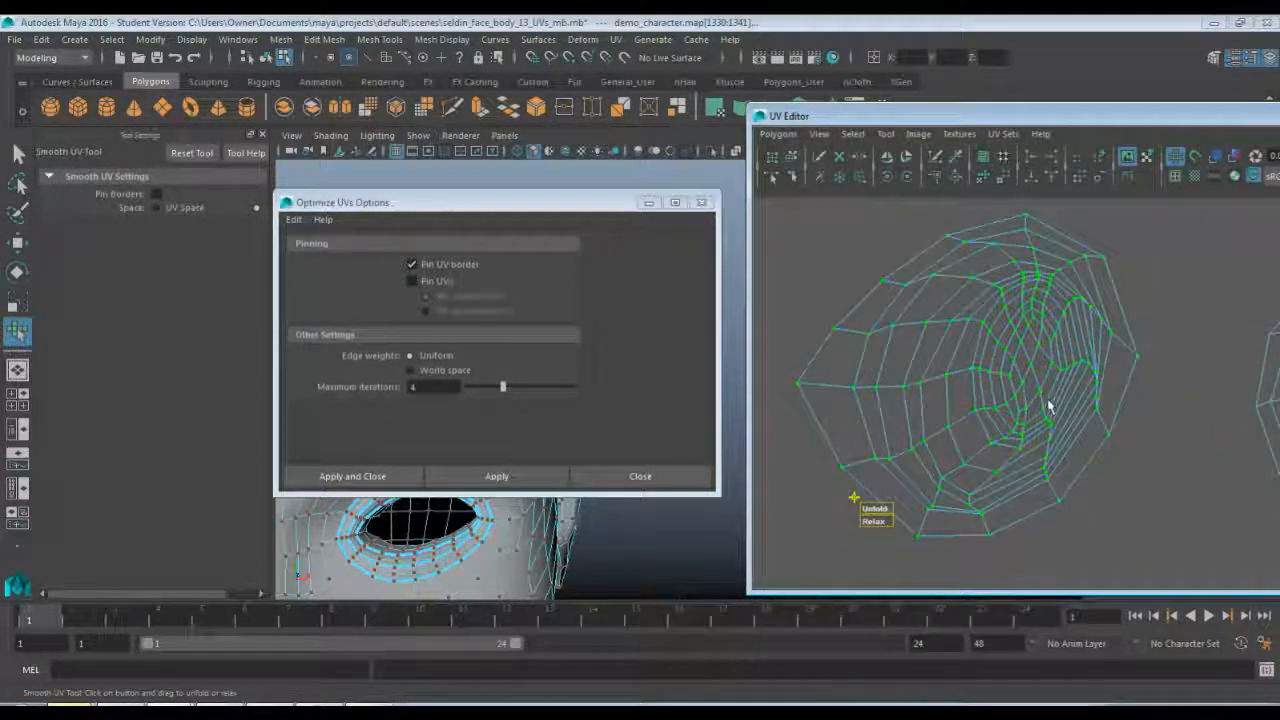
pyautogui.scroll(-3, 1050, 405)
pyautogui.keyDown('alt'); pyautogui.moveTo(1050, 405); pyautogui.dragTo(957, 372, button='middle'); pyautogui.keyUp('alt')
pyautogui.scroll(4, 938, 260)
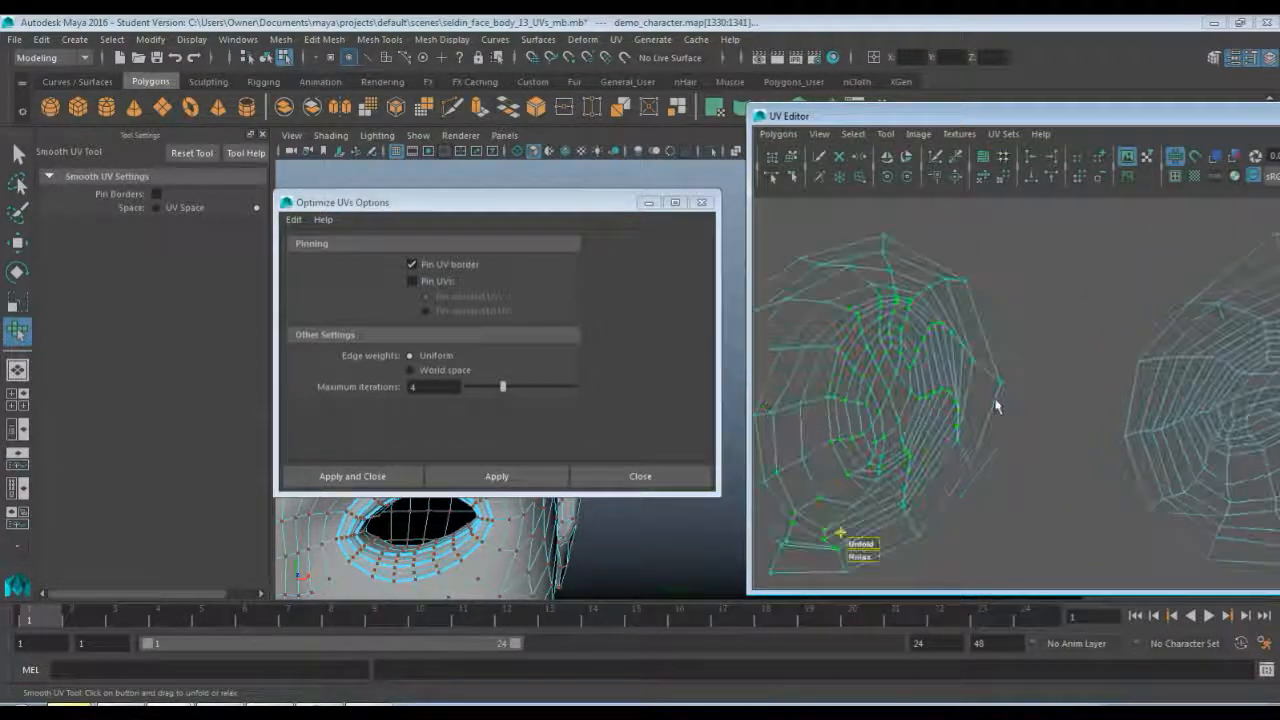
pyautogui.keyDown('alt'); pyautogui.moveTo(938, 260); pyautogui.dragTo(1006, 342, button='middle'); pyautogui.keyUp('alt')
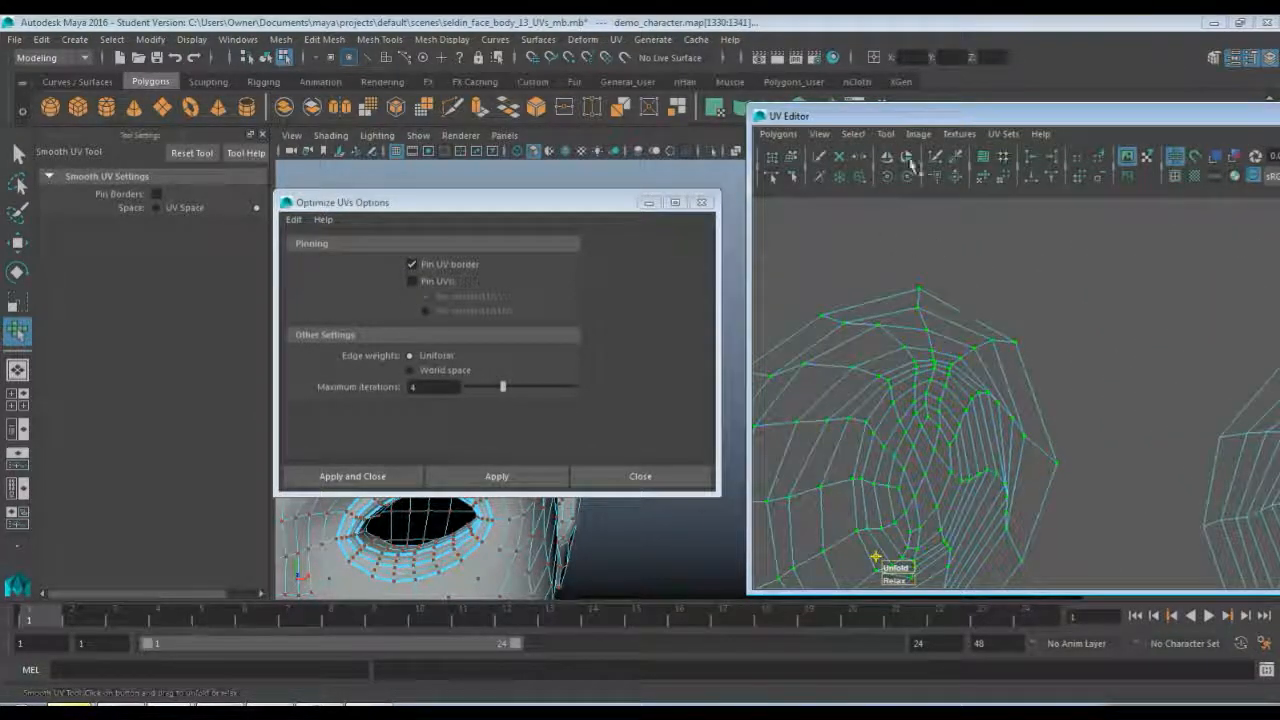
pyautogui.click(880, 135)
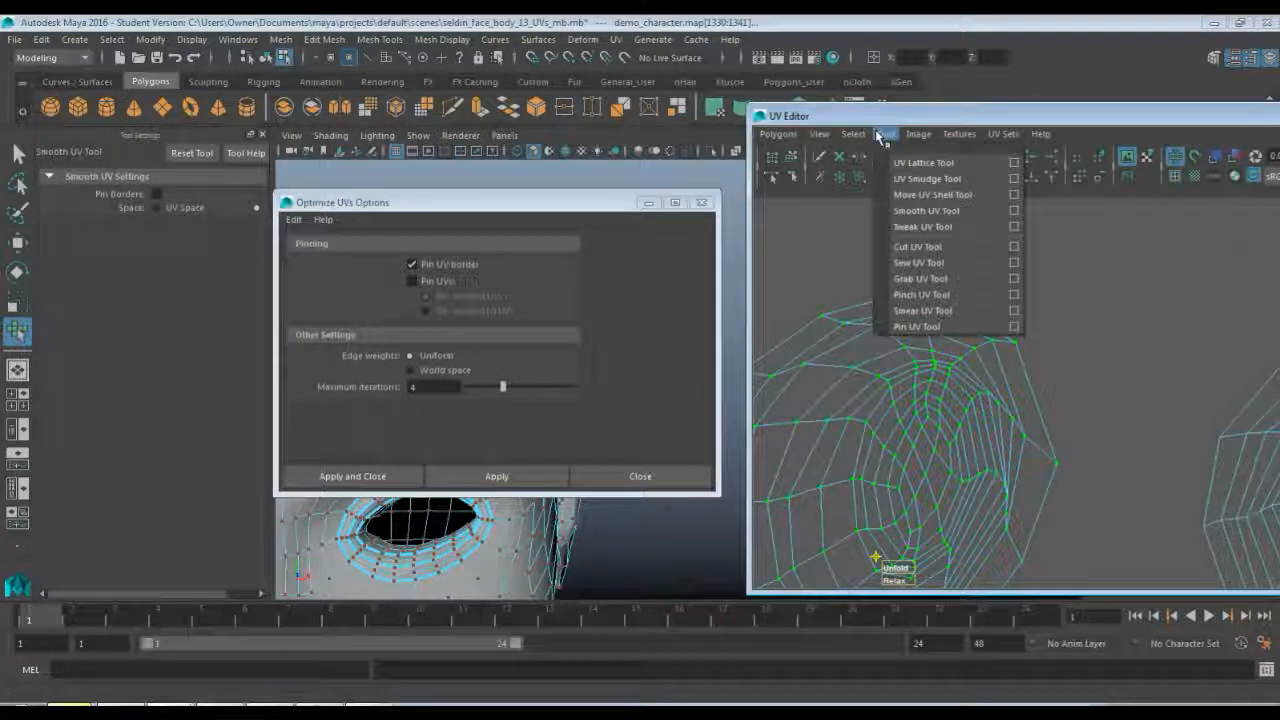
pyautogui.click(955, 180)
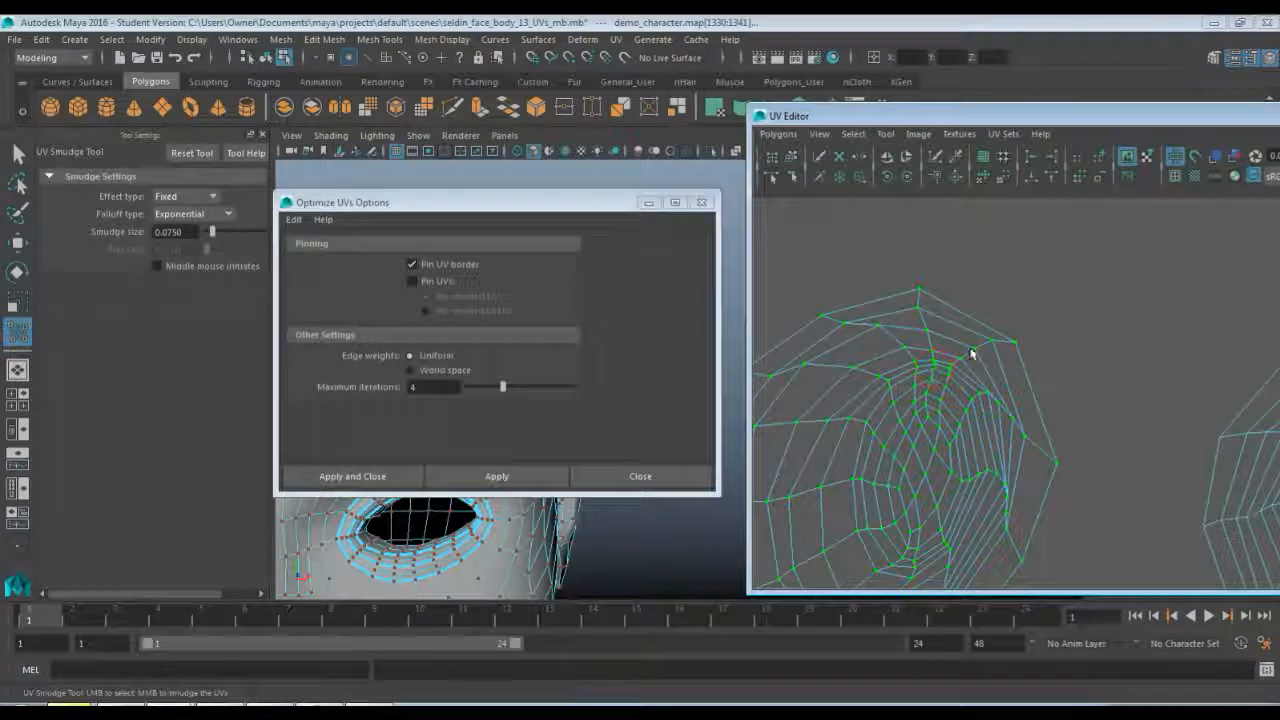
pyautogui.moveTo(1014, 343)
pyautogui.mouseDown(button='middle')
pyautogui.moveTo(1071, 266)
pyautogui.moveTo(943, 286)
pyautogui.moveTo(912, 224)
pyautogui.moveTo(1057, 451)
pyautogui.moveTo(1165, 462)
pyautogui.mouseUp(button='middle')
pyautogui.moveTo(1023, 437)
pyautogui.mouseDown(button='middle')
pyautogui.moveTo(1086, 449)
pyautogui.moveTo(1051, 449)
pyautogui.moveTo(1045, 425)
pyautogui.mouseUp(button='middle')
pyautogui.moveTo(987, 342)
pyautogui.mouseDown(button='middle')
pyautogui.moveTo(1023, 289)
pyautogui.moveTo(917, 317)
pyautogui.moveTo(914, 251)
pyautogui.moveTo(977, 350)
pyautogui.moveTo(1000, 320)
pyautogui.moveTo(957, 363)
pyautogui.moveTo(923, 337)
pyautogui.moveTo(932, 364)
pyautogui.mouseUp(button='middle')
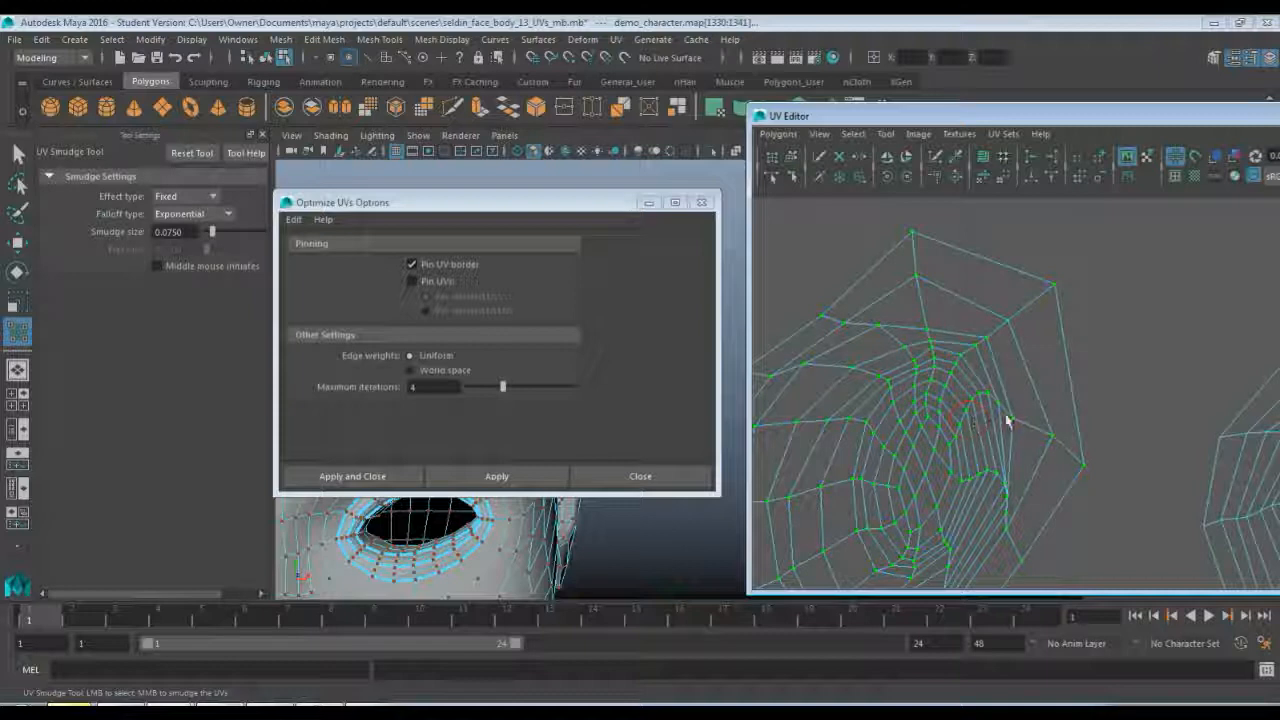
pyautogui.moveTo(1030, 423)
pyautogui.mouseDown(button='middle')
pyautogui.moveTo(1000, 403)
pyautogui.moveTo(1010, 415)
pyautogui.moveTo(971, 408)
pyautogui.moveTo(962, 428)
pyautogui.mouseUp(button='middle')
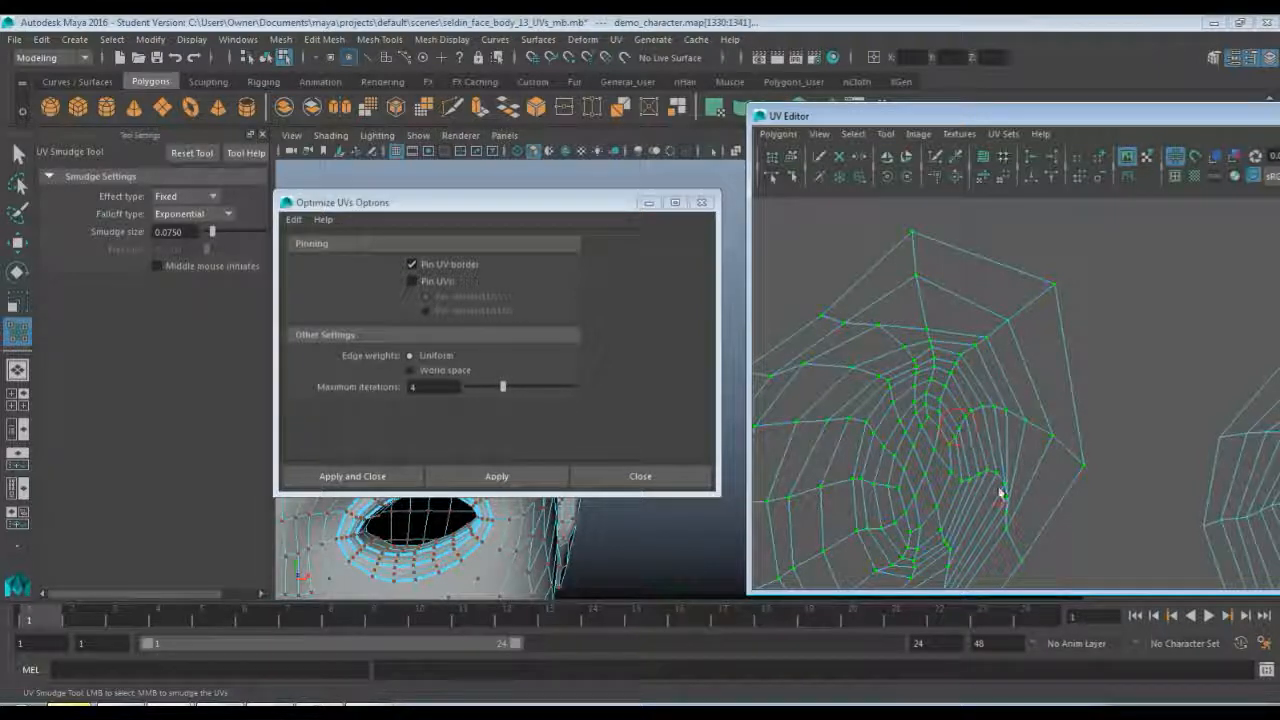
# - Smudge the left ear shell's upper-left border UVs outward and even out the neighboring inner rows
pyautogui.moveTo(845, 340)
pyautogui.mouseDown(button='middle')
pyautogui.moveTo(771, 266)
pyautogui.moveTo(851, 323)
pyautogui.moveTo(833, 287)
pyautogui.moveTo(906, 352)
pyautogui.moveTo(924, 310)
pyautogui.mouseUp(button='middle')
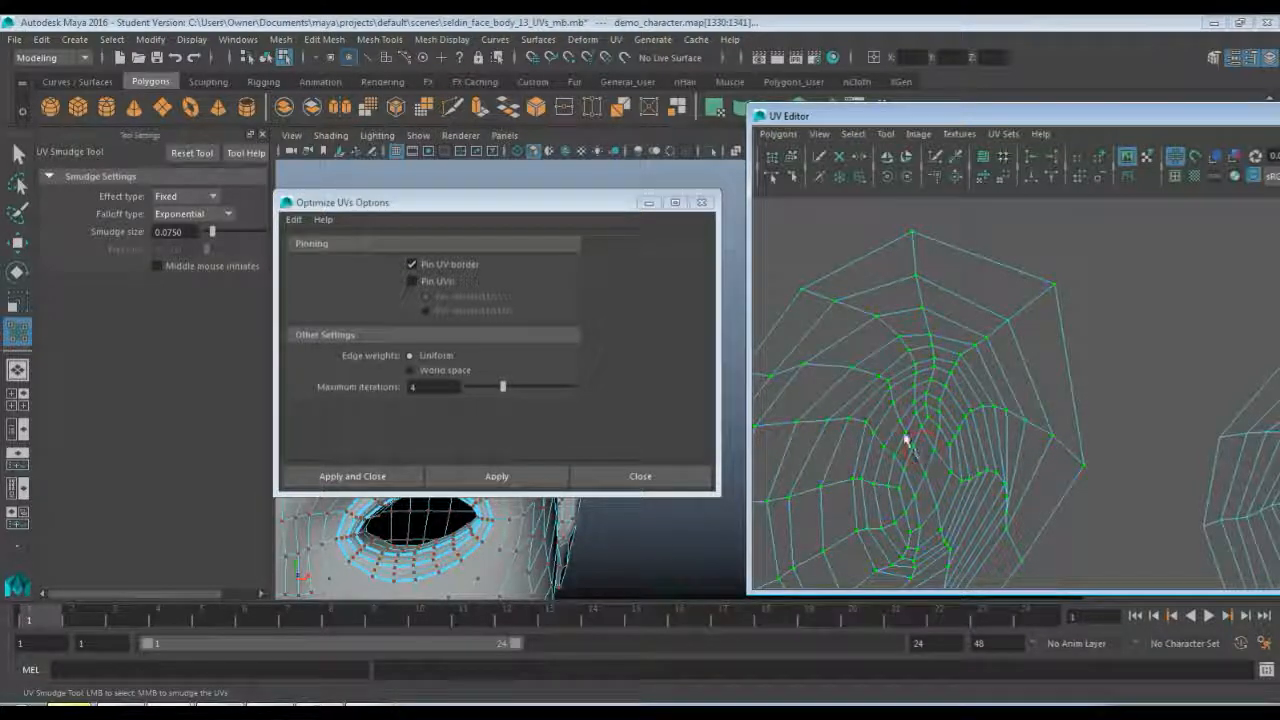
pyautogui.keyDown('alt'); pyautogui.moveTo(898, 427); pyautogui.dragTo(1019, 350, button='middle'); pyautogui.keyUp('alt')
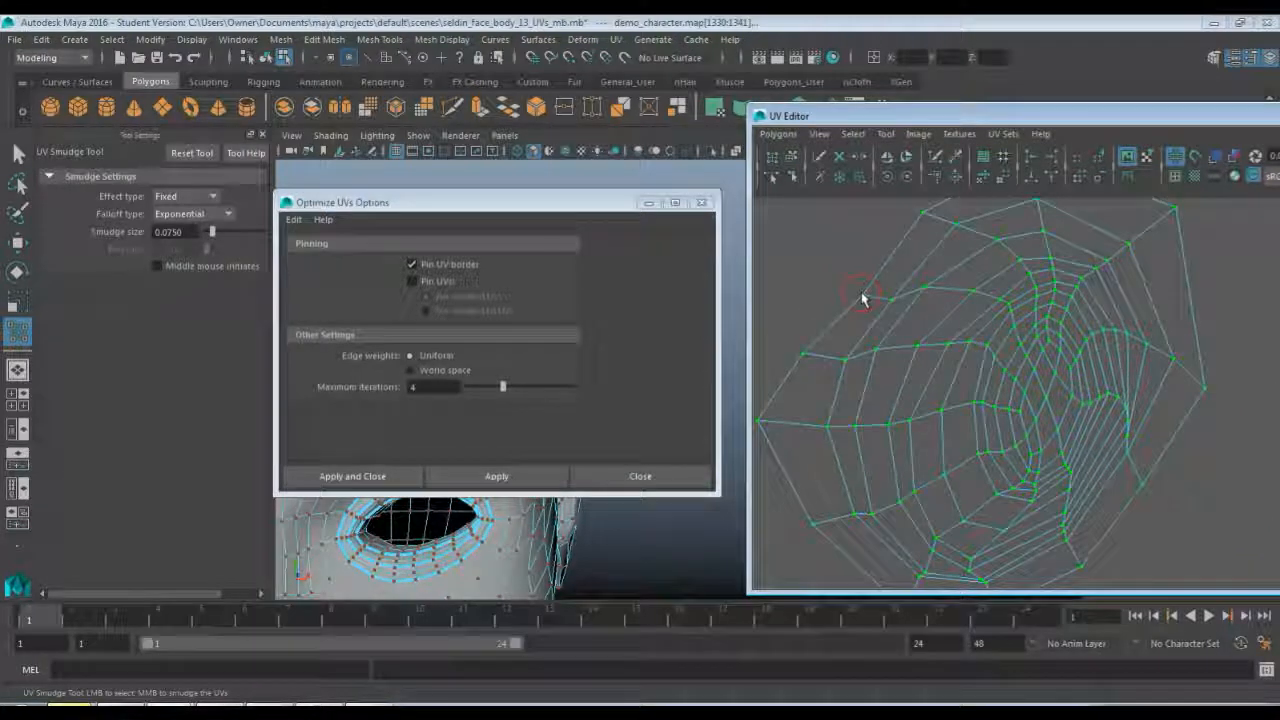
pyautogui.moveTo(862, 297); pyautogui.dragTo(837, 263)
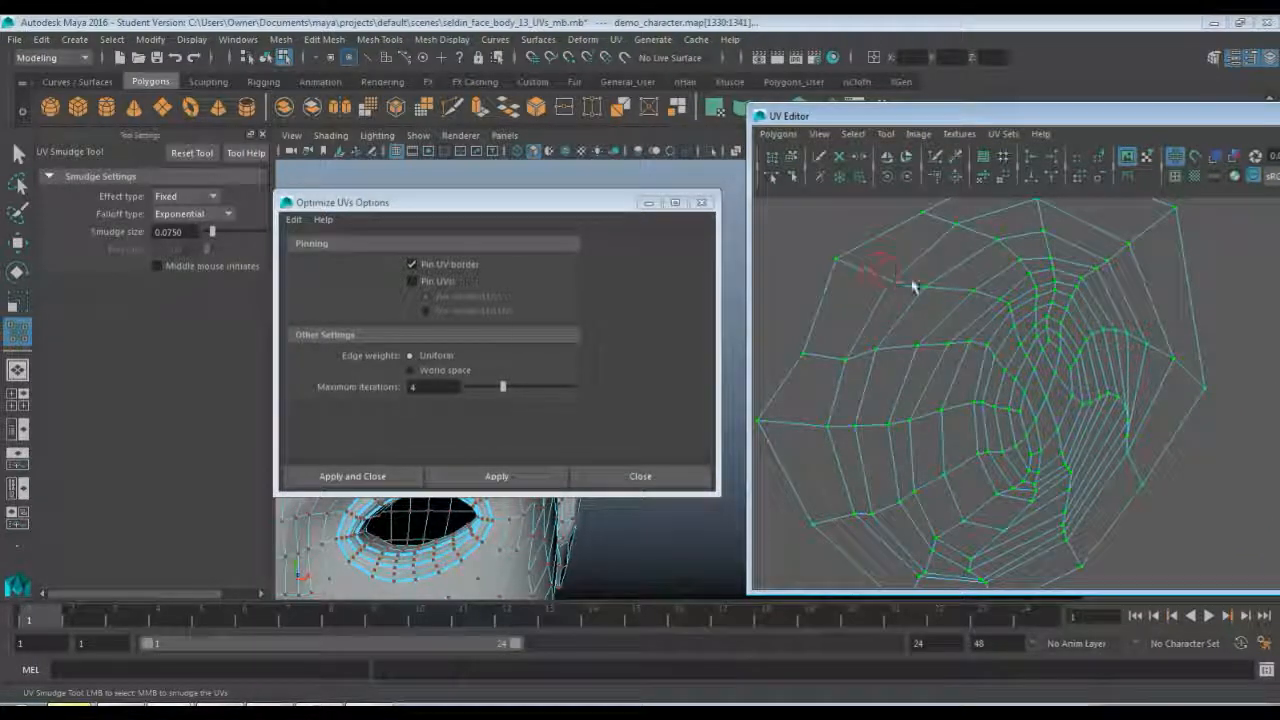
pyautogui.moveTo(891, 271); pyautogui.dragTo(845, 256)
pyautogui.moveTo(976, 291); pyautogui.dragTo(967, 288)
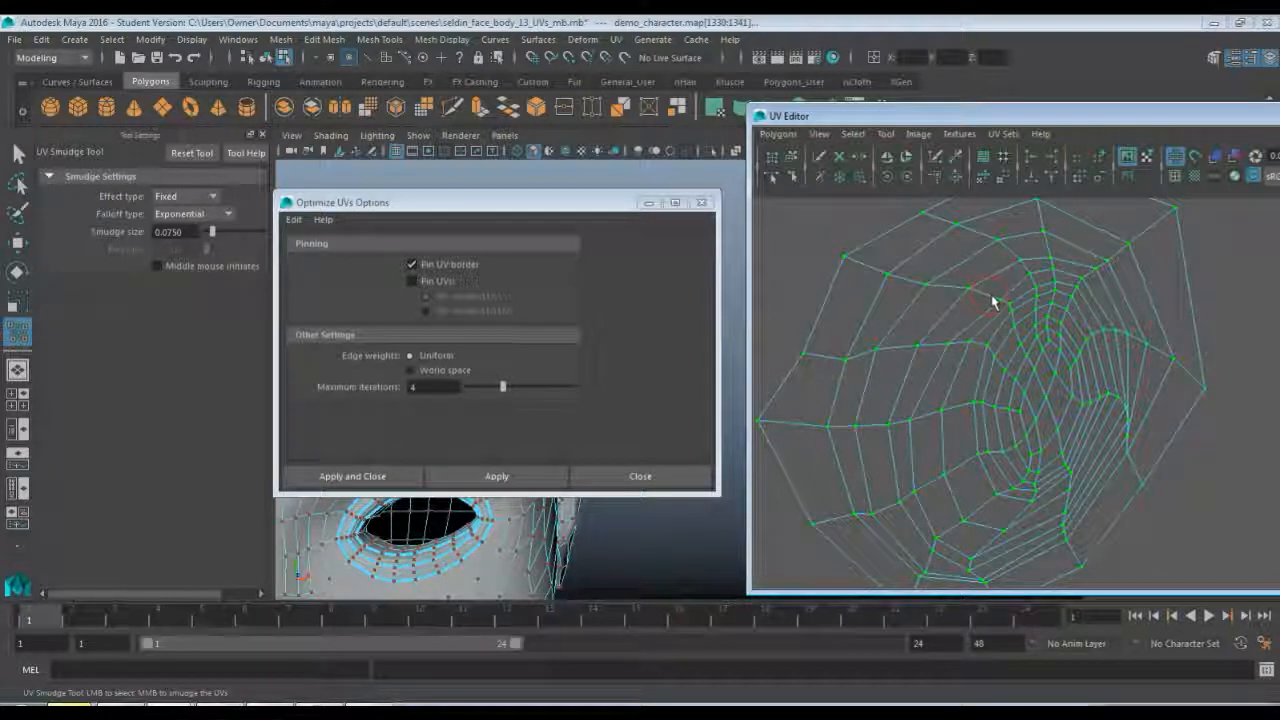
pyautogui.moveTo(997, 307); pyautogui.dragTo(1011, 320, button='middle')
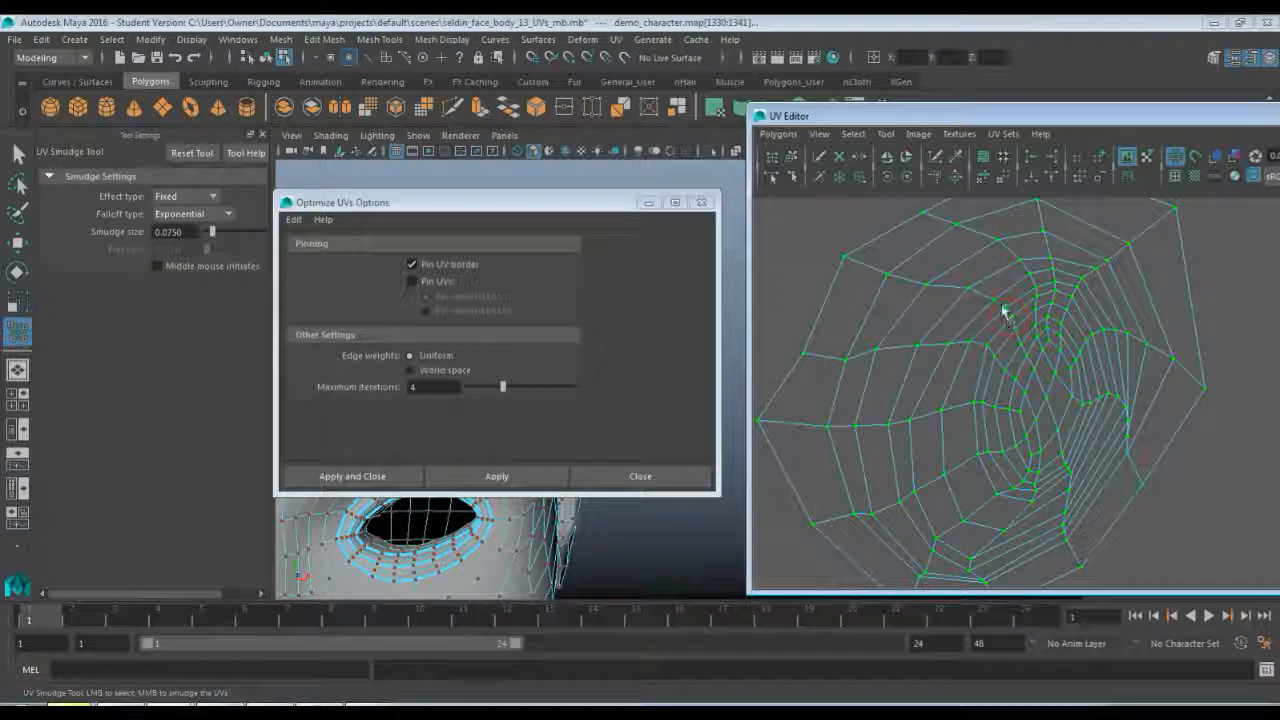
# - Smudge the left ear shell's right and lower-right border UVs outward and straighten the crowded inner rows beside them
pyautogui.moveTo(985, 404)
pyautogui.keyDown('alt'); pyautogui.mouseDown(button='middle')
pyautogui.moveTo(972, 328)
pyautogui.moveTo(942, 335)
pyautogui.mouseUp(button='middle'); pyautogui.keyUp('alt')
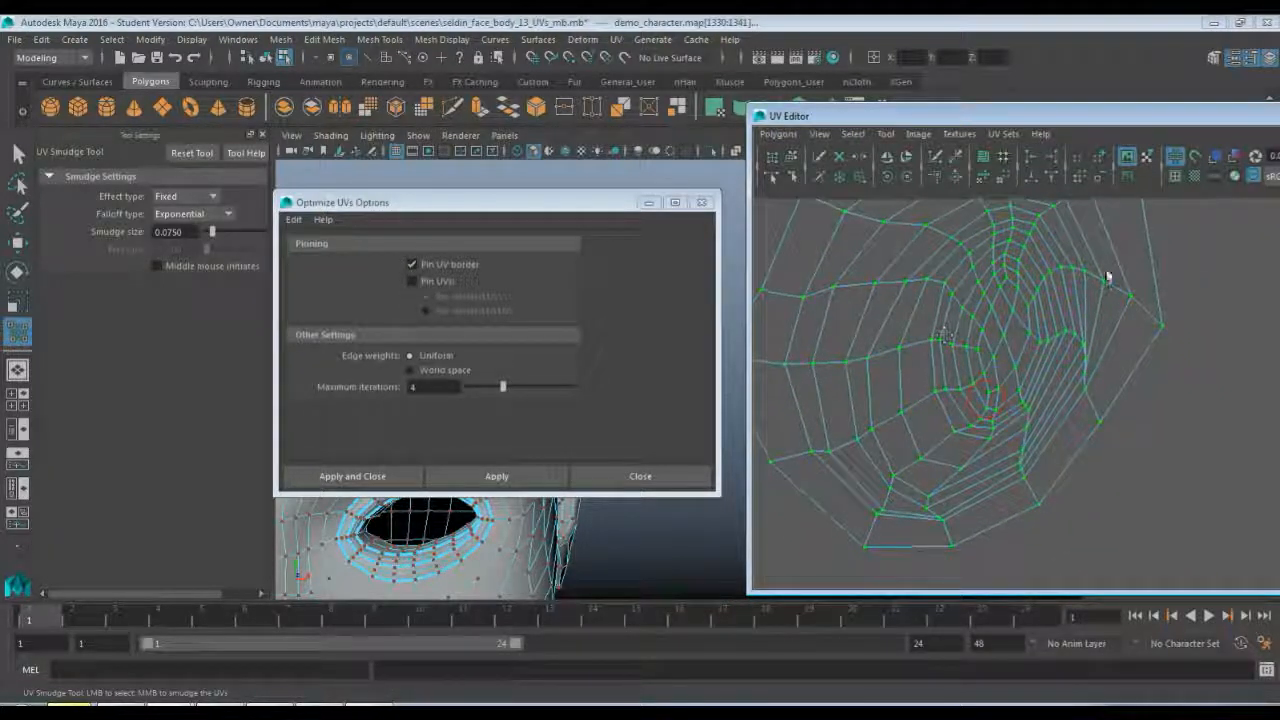
pyautogui.moveTo(1132, 297); pyautogui.dragTo(1093, 281, button='middle')
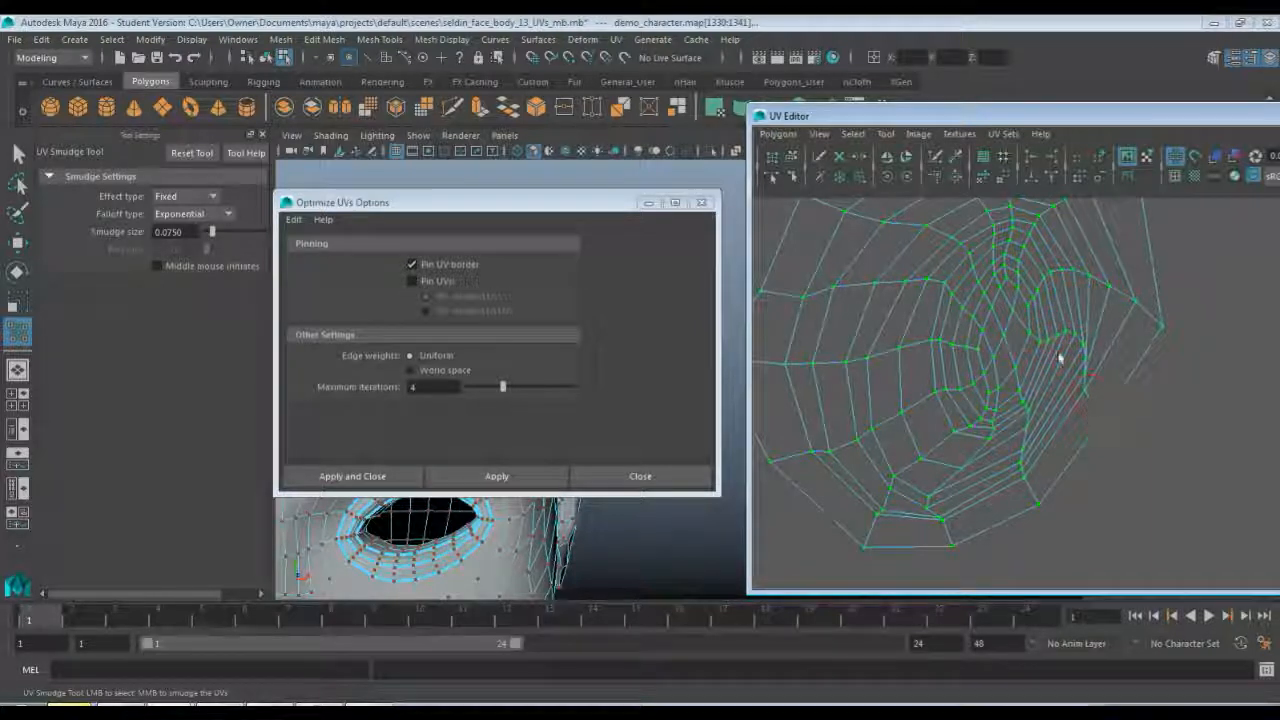
pyautogui.moveTo(1066, 349)
pyautogui.mouseDown(button='middle')
pyautogui.moveTo(1074, 340)
pyautogui.moveTo(1094, 398)
pyautogui.moveTo(1094, 357)
pyautogui.moveTo(1110, 386)
pyautogui.moveTo(1140, 355)
pyautogui.moveTo(1151, 437)
pyautogui.moveTo(1116, 398)
pyautogui.moveTo(1124, 362)
pyautogui.moveTo(1118, 410)
pyautogui.moveTo(1085, 345)
pyautogui.moveTo(1090, 355)
pyautogui.mouseUp(button='middle')
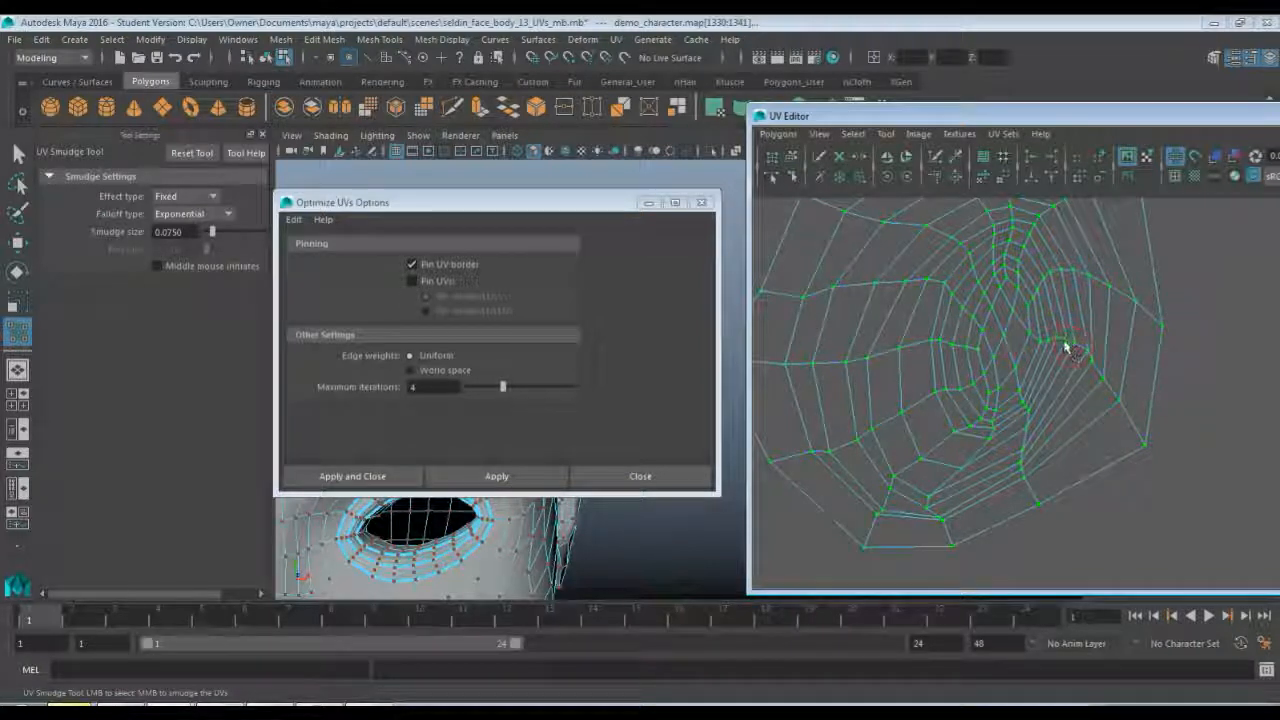
pyautogui.moveTo(1097, 338)
pyautogui.mouseDown(button='middle')
pyautogui.moveTo(1077, 420)
pyautogui.moveTo(1085, 346)
pyautogui.mouseUp(button='middle')
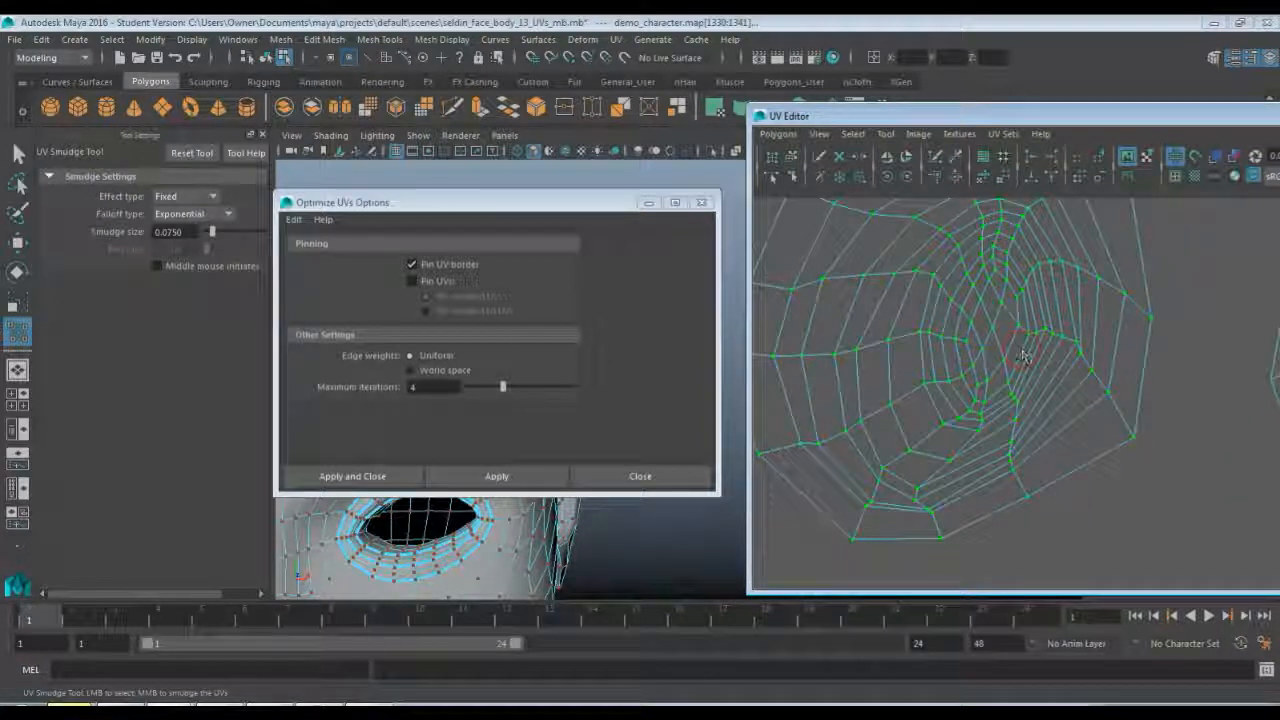
pyautogui.moveTo(1060, 363); pyautogui.dragTo(1077, 343)
pyautogui.moveTo(1077, 343); pyautogui.dragTo(1070, 360, button='middle')
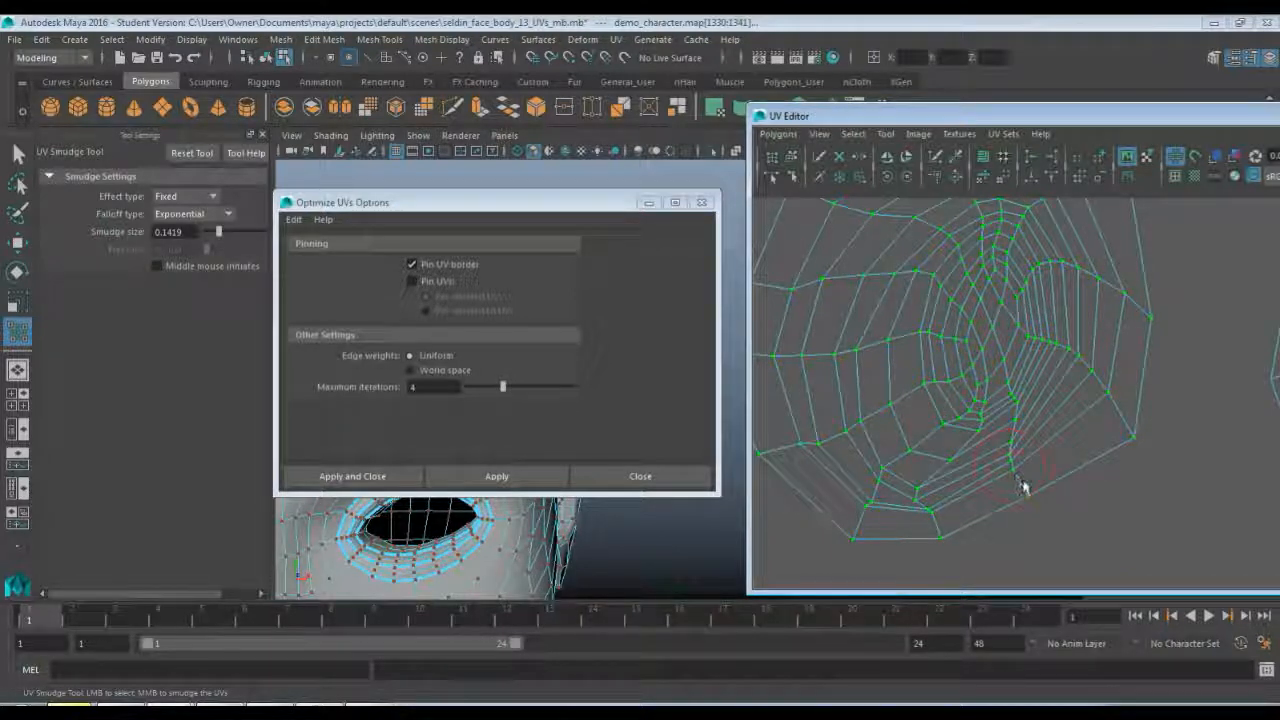
# - Set the smudge size to 0.1419 and spread the left ear shell's bottom border and lower inner UVs apart
pyautogui.moveTo(1022, 489); pyautogui.dragTo(1011, 409, button='middle')
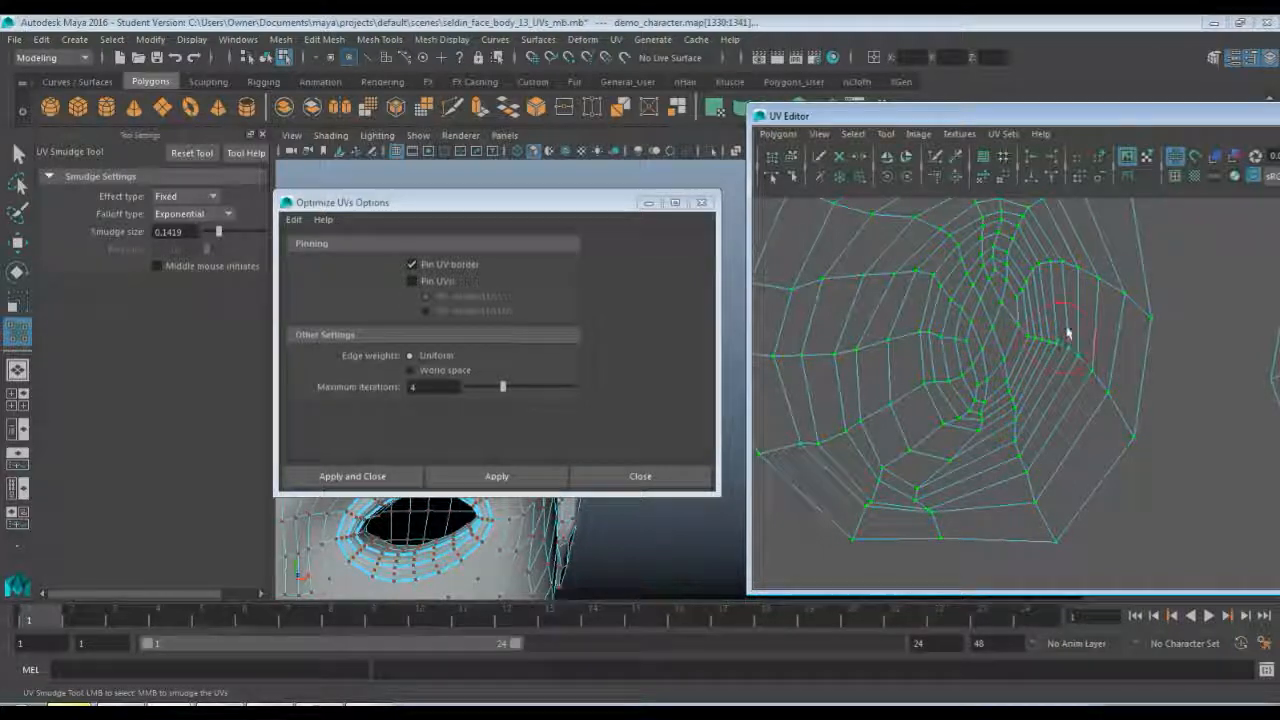
pyautogui.moveTo(968, 425)
pyautogui.mouseDown(button='middle')
pyautogui.moveTo(954, 384)
pyautogui.moveTo(965, 365)
pyautogui.moveTo(945, 338)
pyautogui.moveTo(957, 346)
pyautogui.moveTo(923, 340)
pyautogui.mouseUp(button='middle')
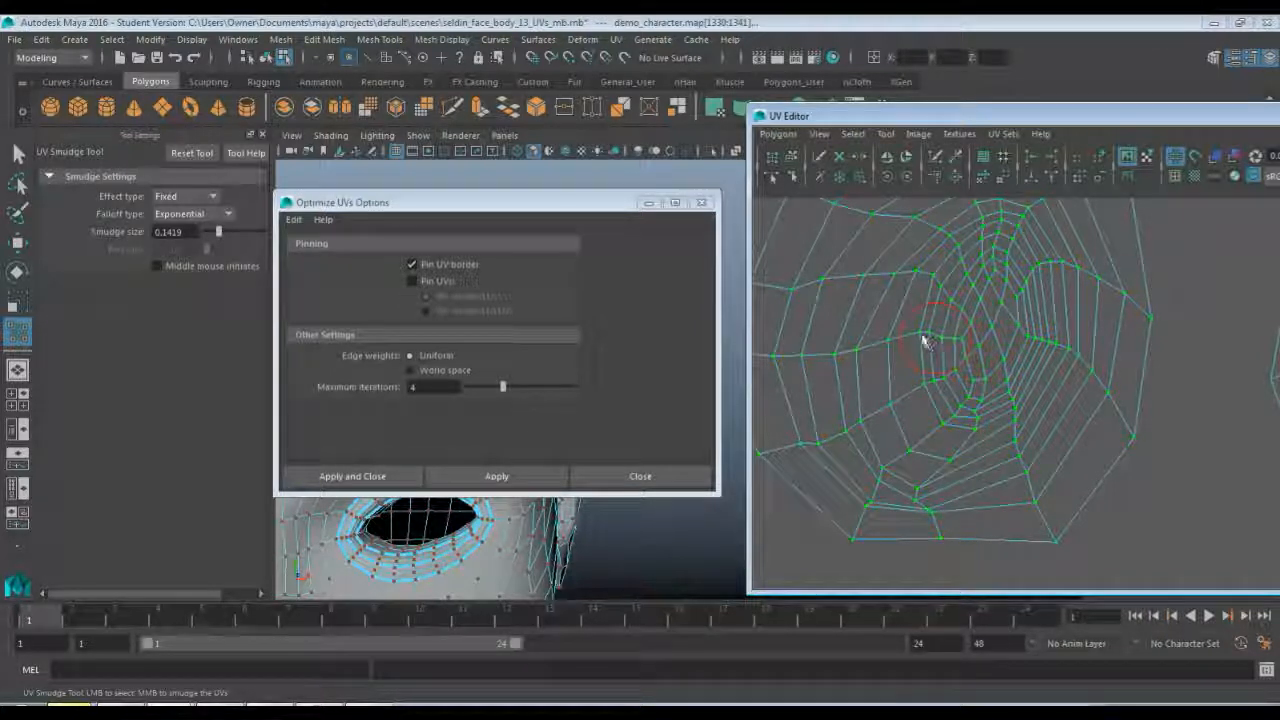
pyautogui.moveTo(919, 386)
pyautogui.mouseDown(button='middle')
pyautogui.moveTo(910, 398)
pyautogui.moveTo(928, 393)
pyautogui.moveTo(937, 434)
pyautogui.moveTo(957, 434)
pyautogui.mouseUp(button='middle')
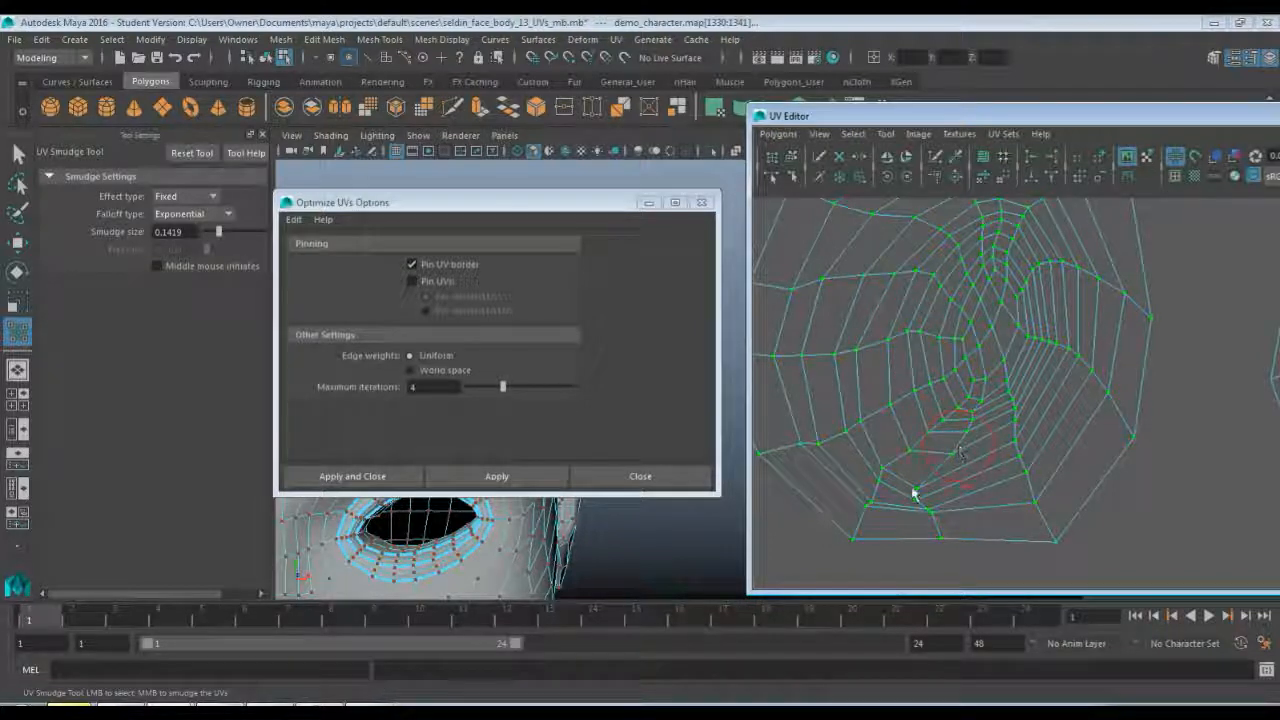
pyautogui.moveTo(915, 489)
pyautogui.mouseDown(button='middle')
pyautogui.moveTo(948, 470)
pyautogui.moveTo(939, 512)
pyautogui.moveTo(938, 500)
pyautogui.moveTo(877, 486)
pyautogui.moveTo(871, 514)
pyautogui.moveTo(885, 468)
pyautogui.mouseUp(button='middle')
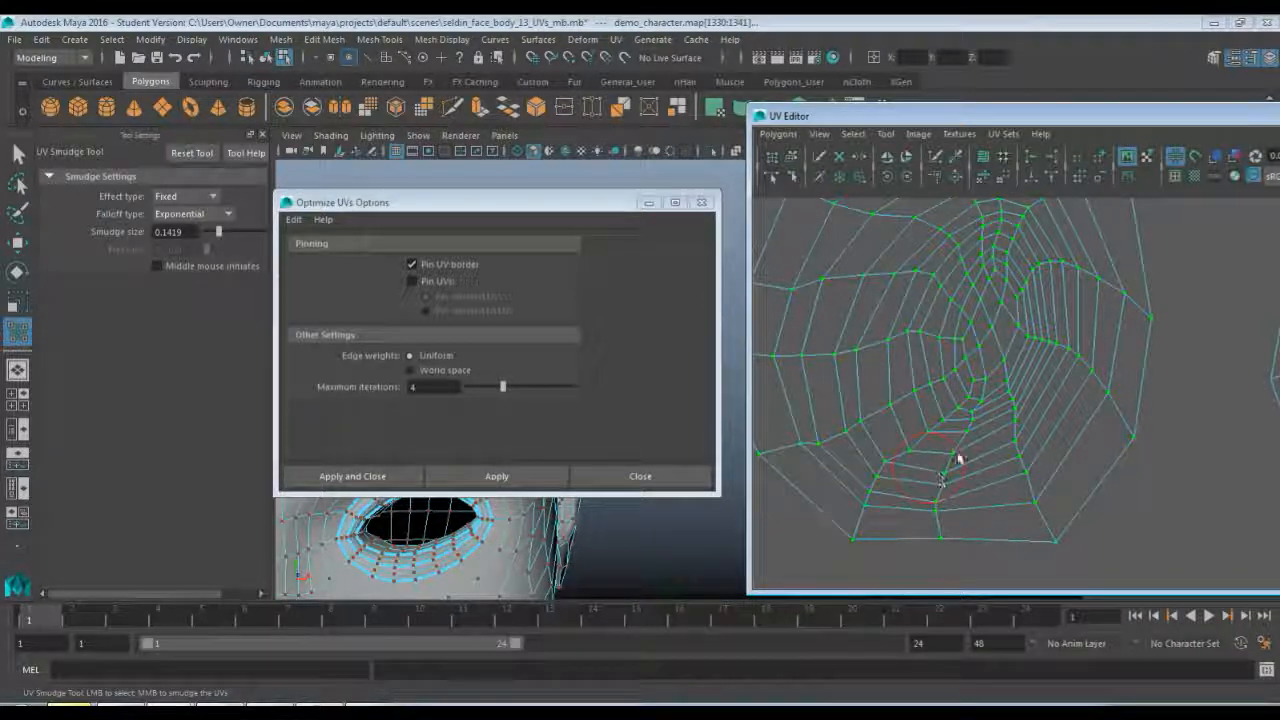
# - Check the reshaped ear shell's remaining rows, deselect its UVs and compare it with the other ear shell
pyautogui.moveTo(996, 368)
pyautogui.keyDown('alt'); pyautogui.mouseDown(button='middle')
pyautogui.moveTo(1008, 470)
pyautogui.moveTo(1069, 443)
pyautogui.mouseUp(button='middle'); pyautogui.keyUp('alt')
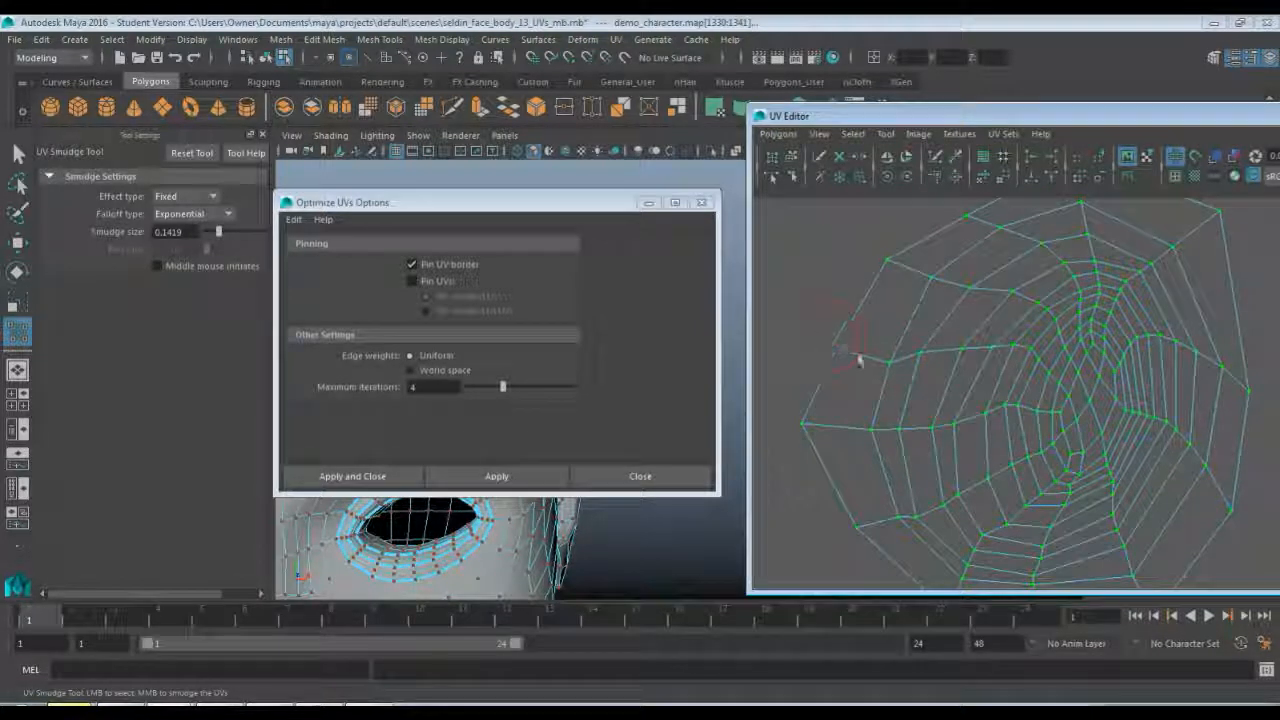
pyautogui.keyDown('alt'); pyautogui.moveTo(1020, 403); pyautogui.dragTo(888, 408, button='middle'); pyautogui.keyUp('alt')
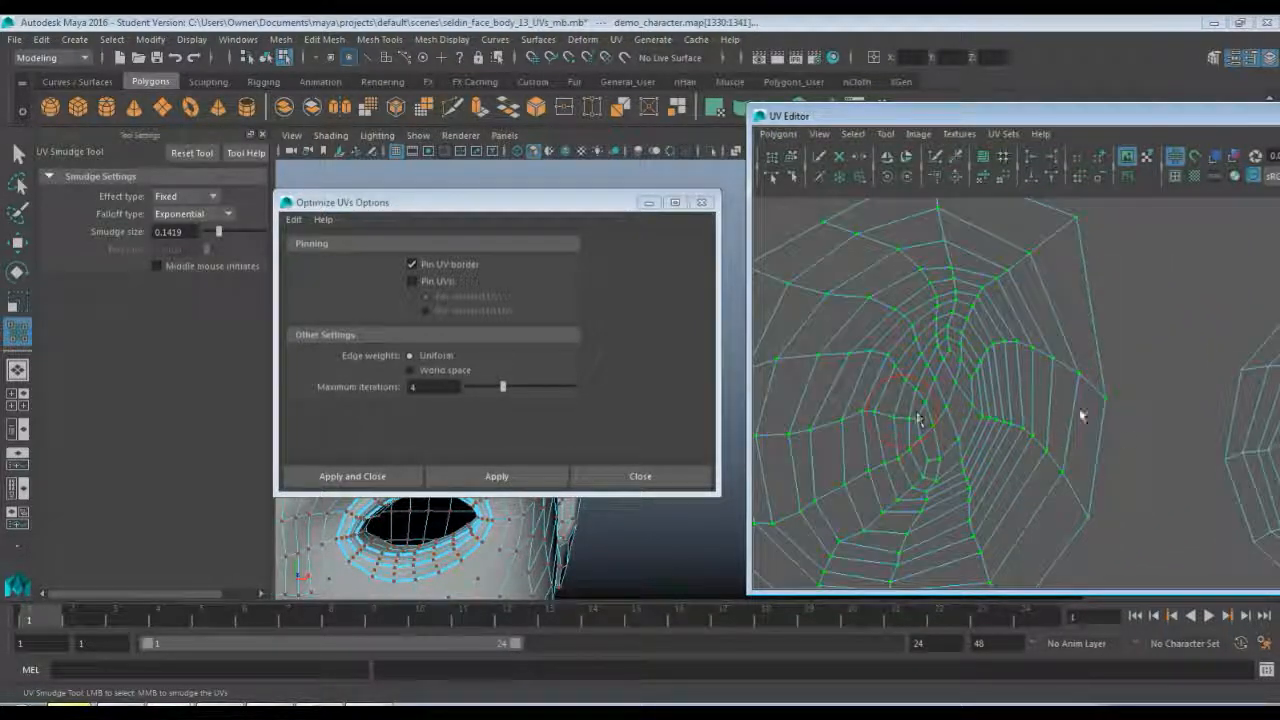
pyautogui.keyDown('alt'); pyautogui.moveTo(1147, 462); pyautogui.dragTo(822, 458, button='middle'); pyautogui.keyUp('alt')
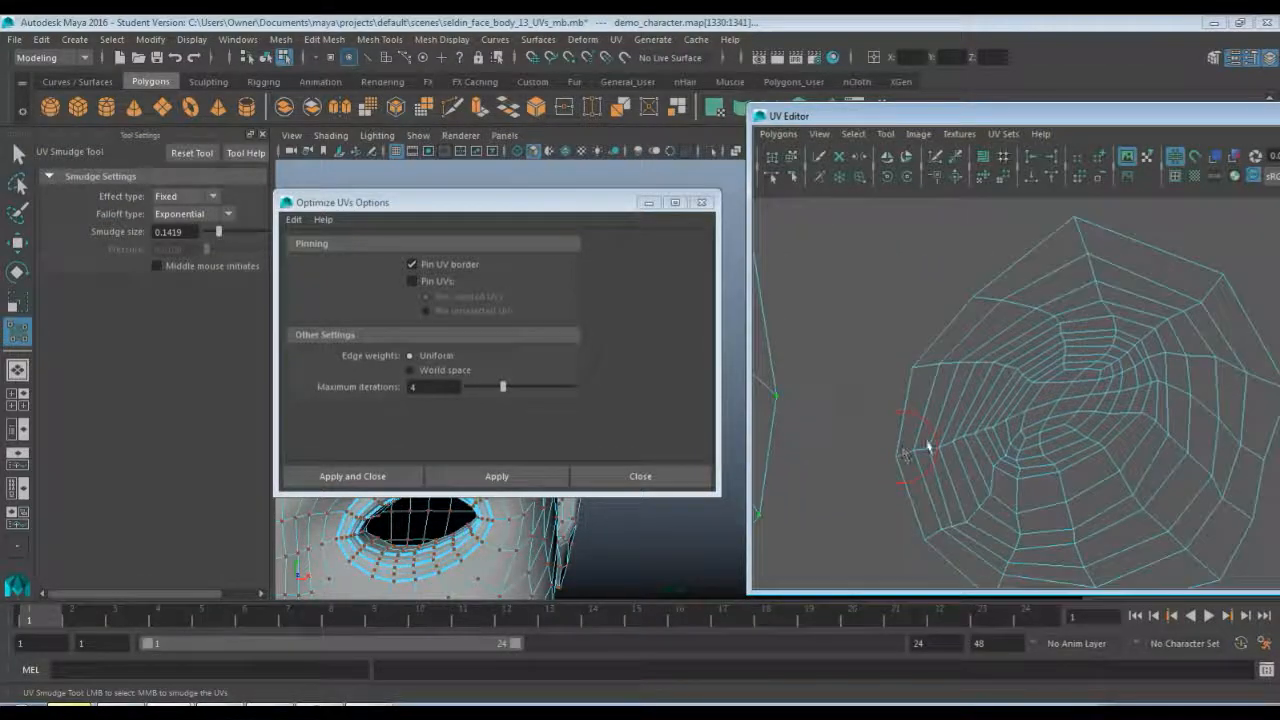
pyautogui.scroll(-5, 929, 443)
pyautogui.keyDown('alt'); pyautogui.moveTo(1104, 414); pyautogui.dragTo(994, 486, button='middle'); pyautogui.keyUp('alt')
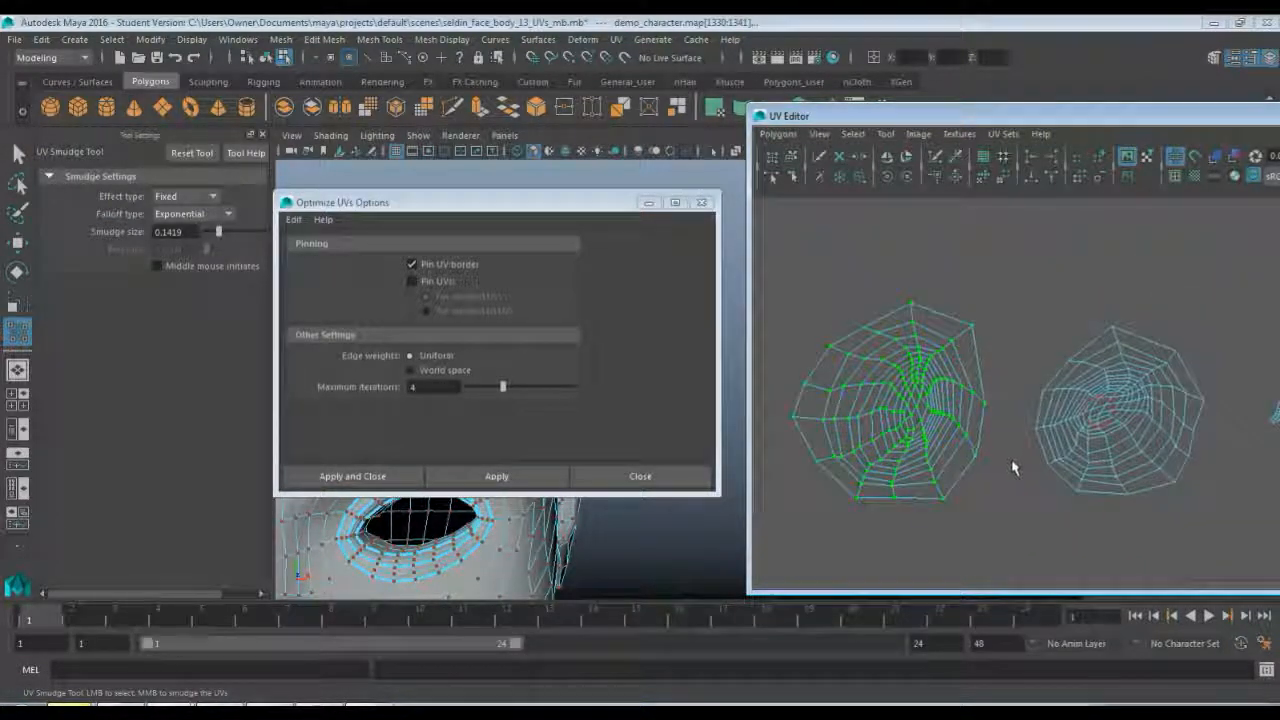
pyautogui.press('q')
pyautogui.click(994, 487)
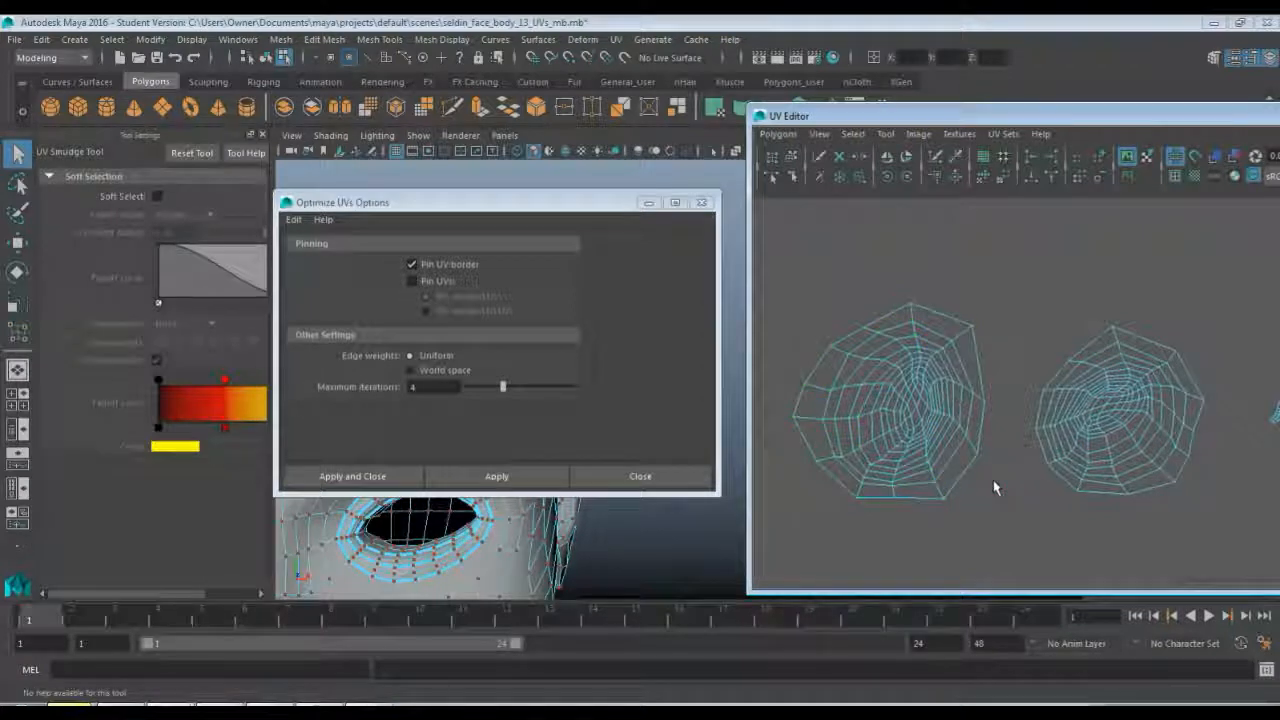
pyautogui.scroll(-4, 994, 487)
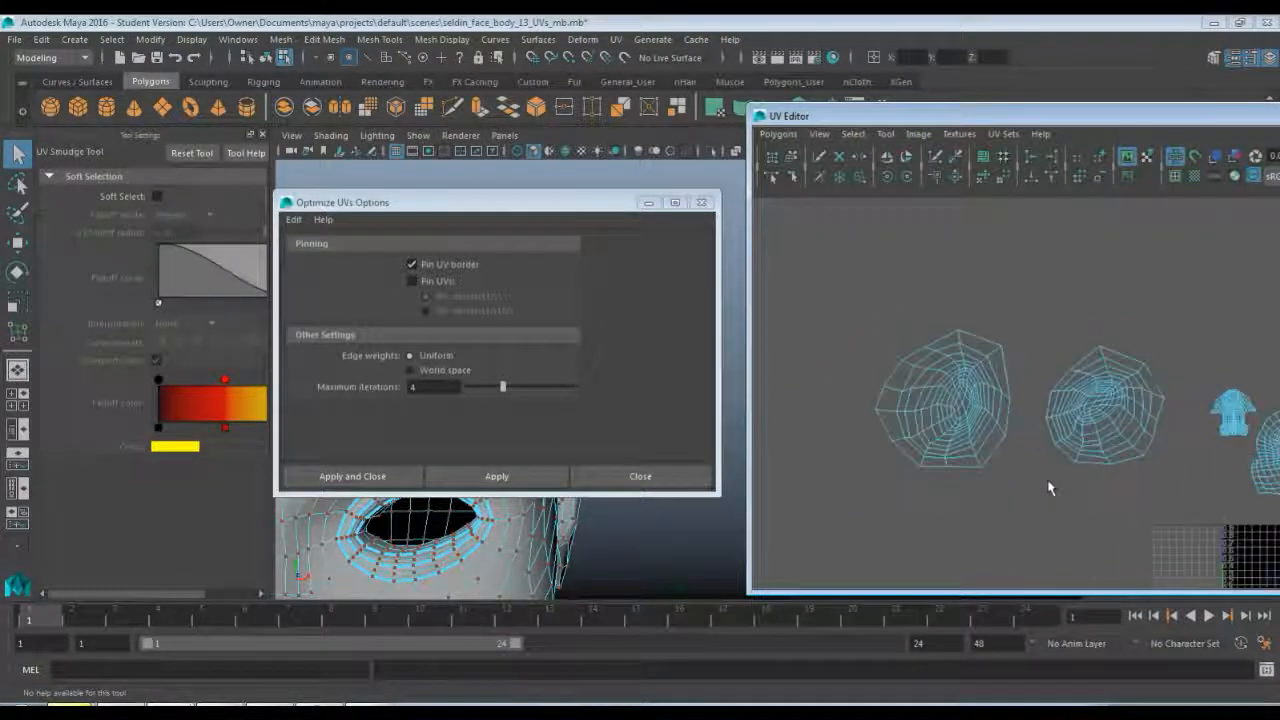
# - Rotate the back-of-head shell 90 degrees counterclockwise and move it to the upper left of the face shell
pyautogui.keyDown('alt'); pyautogui.moveTo(1137, 492); pyautogui.dragTo(943, 412, button='middle'); pyautogui.keyUp('alt')
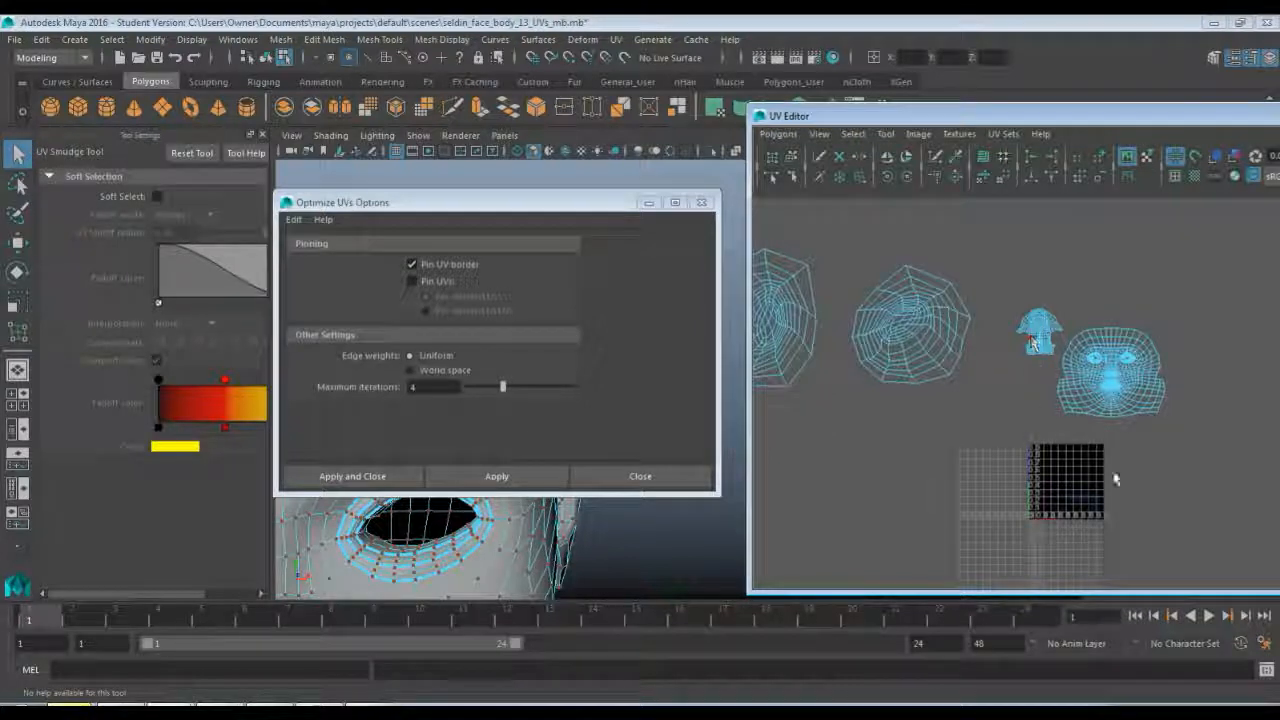
pyautogui.doubleClick(1103, 375)
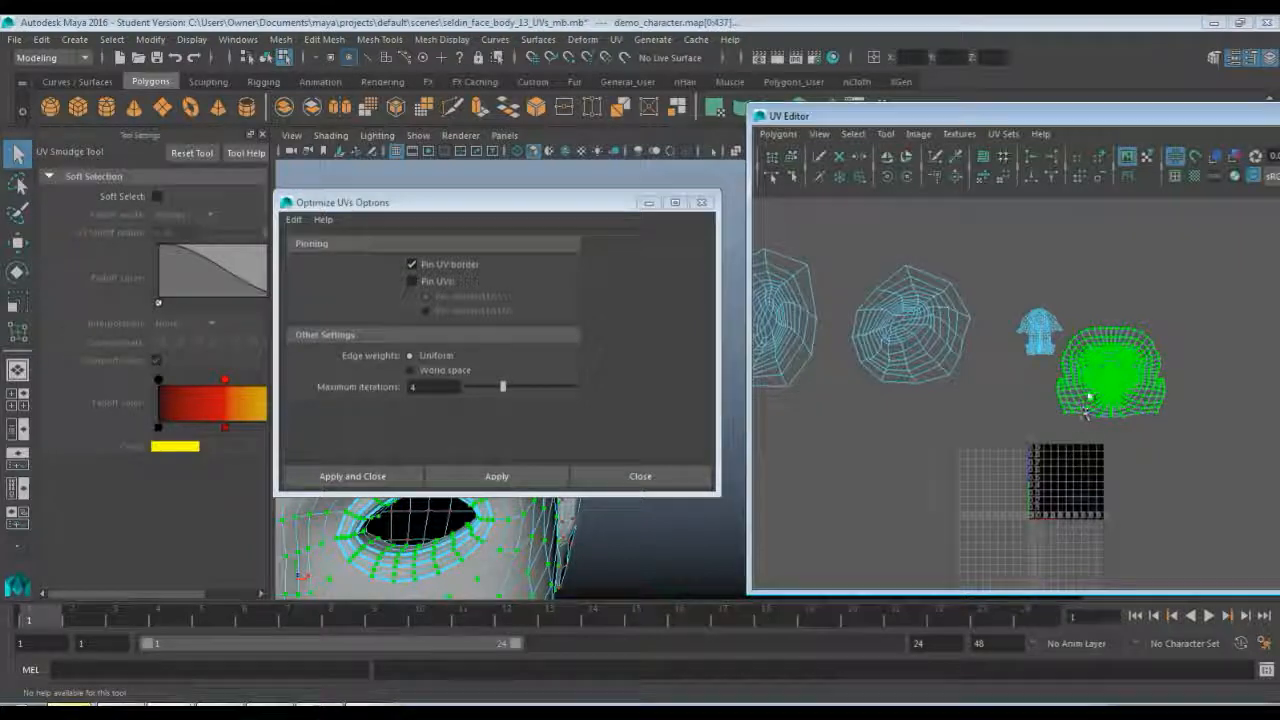
pyautogui.doubleClick(1040, 345)
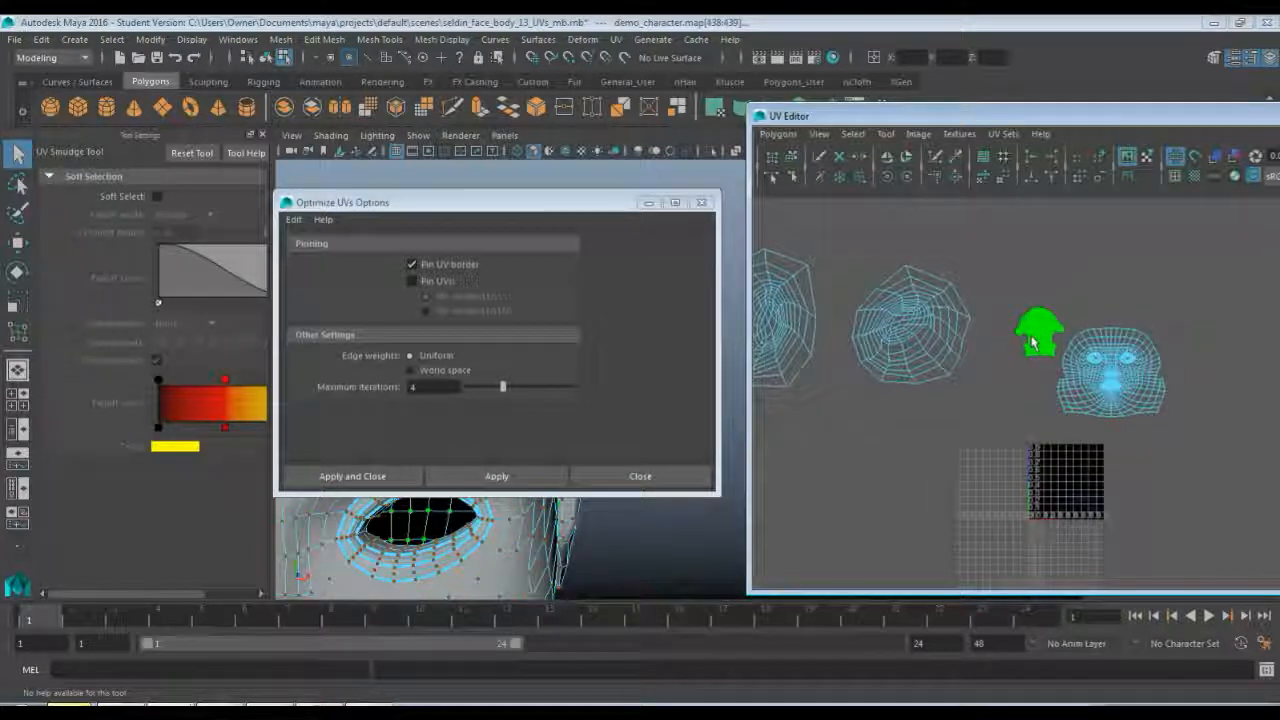
pyautogui.press('w')
pyautogui.moveTo(1035, 342)
pyautogui.mouseDown()
pyautogui.moveTo(1038, 312)
pyautogui.moveTo(1180, 338)
pyautogui.moveTo(1150, 293)
pyautogui.moveTo(1108, 303)
pyautogui.mouseUp()
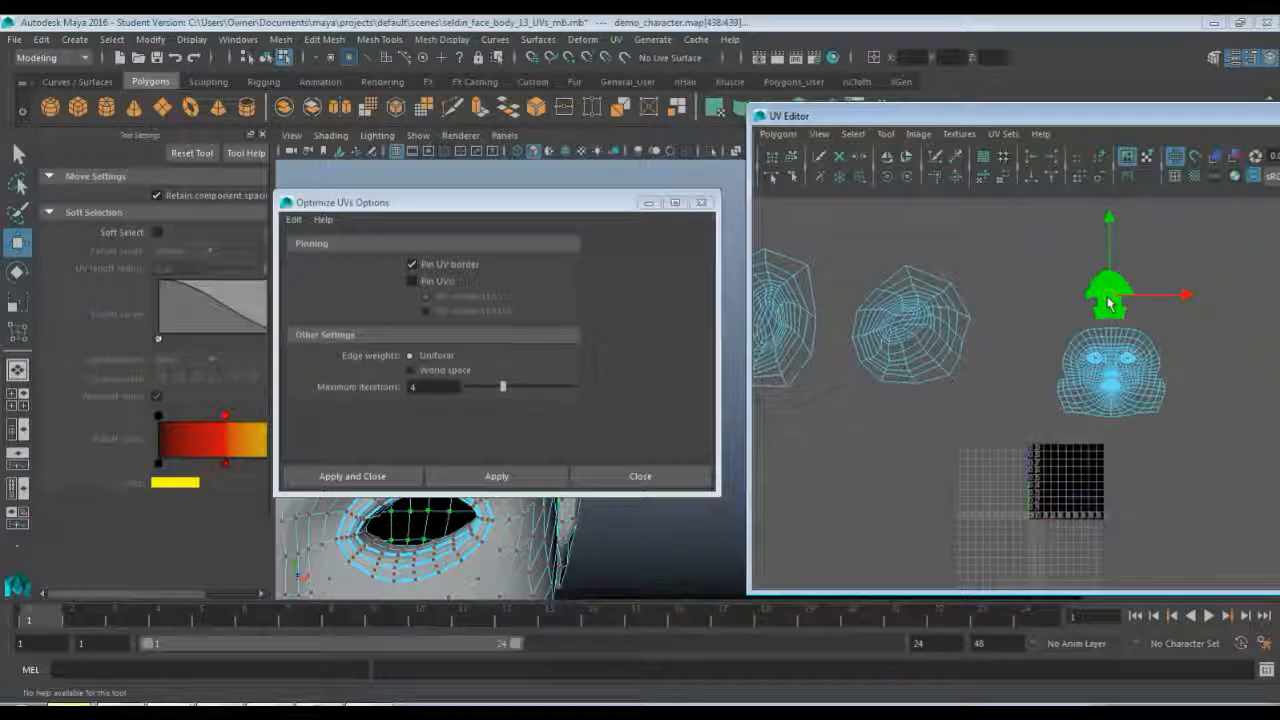
pyautogui.click(894, 177)
pyautogui.click(894, 177)
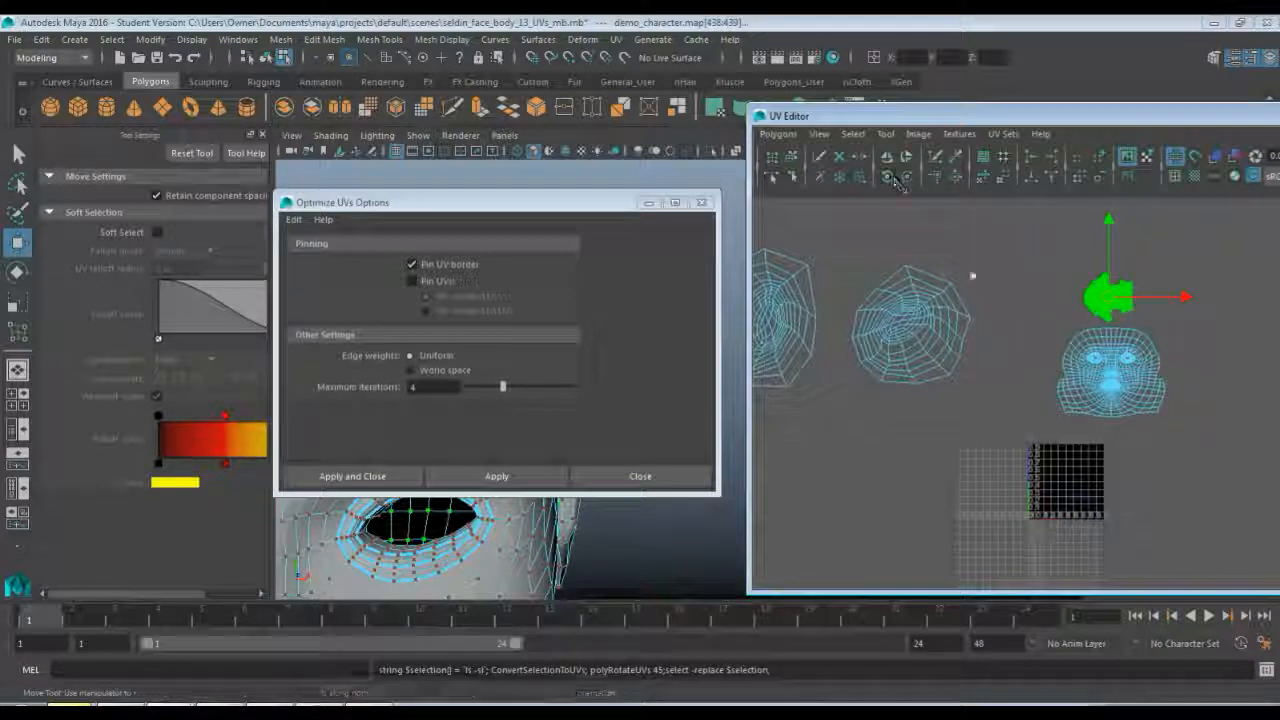
pyautogui.moveTo(1108, 300); pyautogui.dragTo(1062, 320)
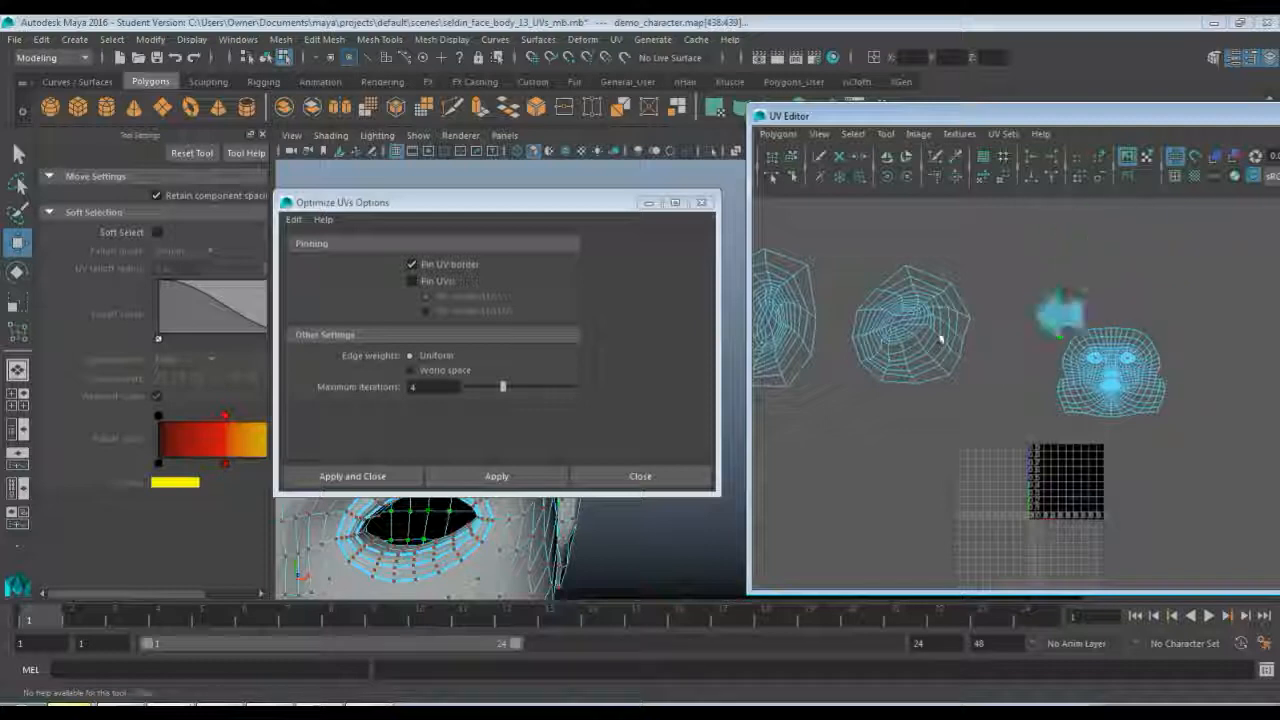
# - Enlarge the back-of-head shell to suit the face shell's scale, shift it slightly upward and deselect it
pyautogui.click(1055, 330)
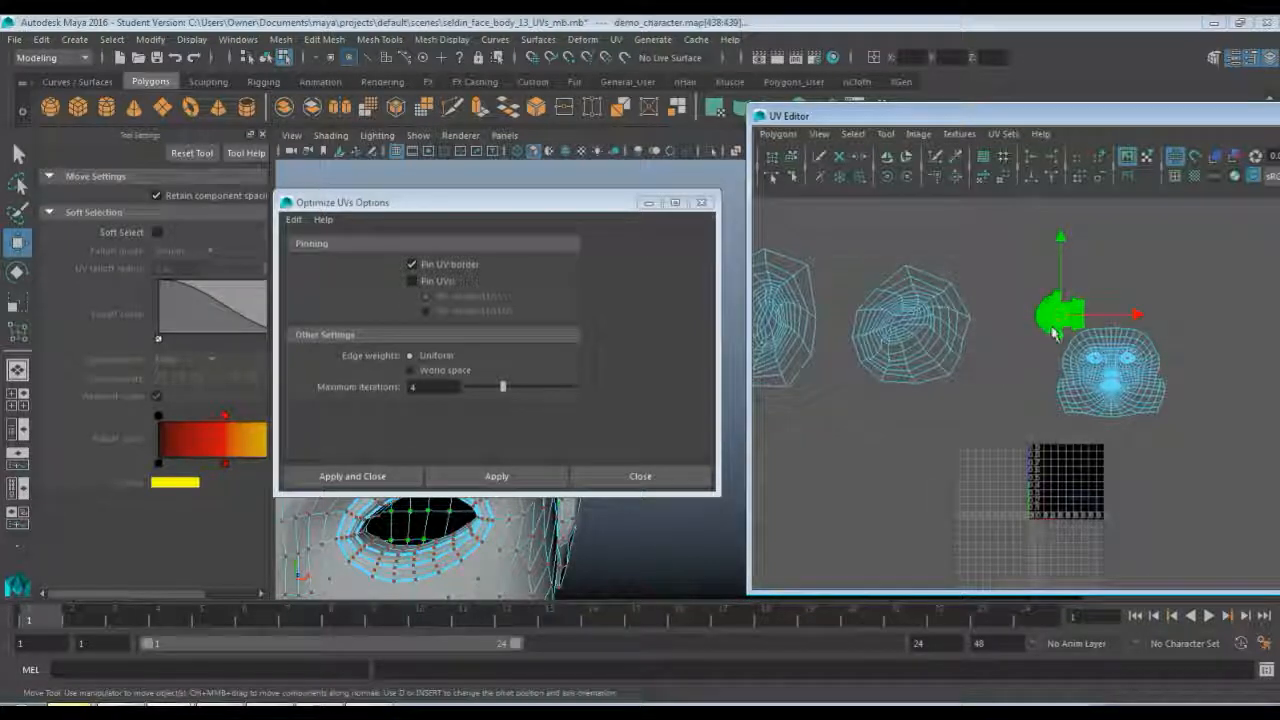
pyautogui.press('r')
pyautogui.moveTo(1059, 316); pyautogui.dragTo(1127, 293)
pyautogui.press('w')
pyautogui.moveTo(1067, 320); pyautogui.dragTo(1068, 305)
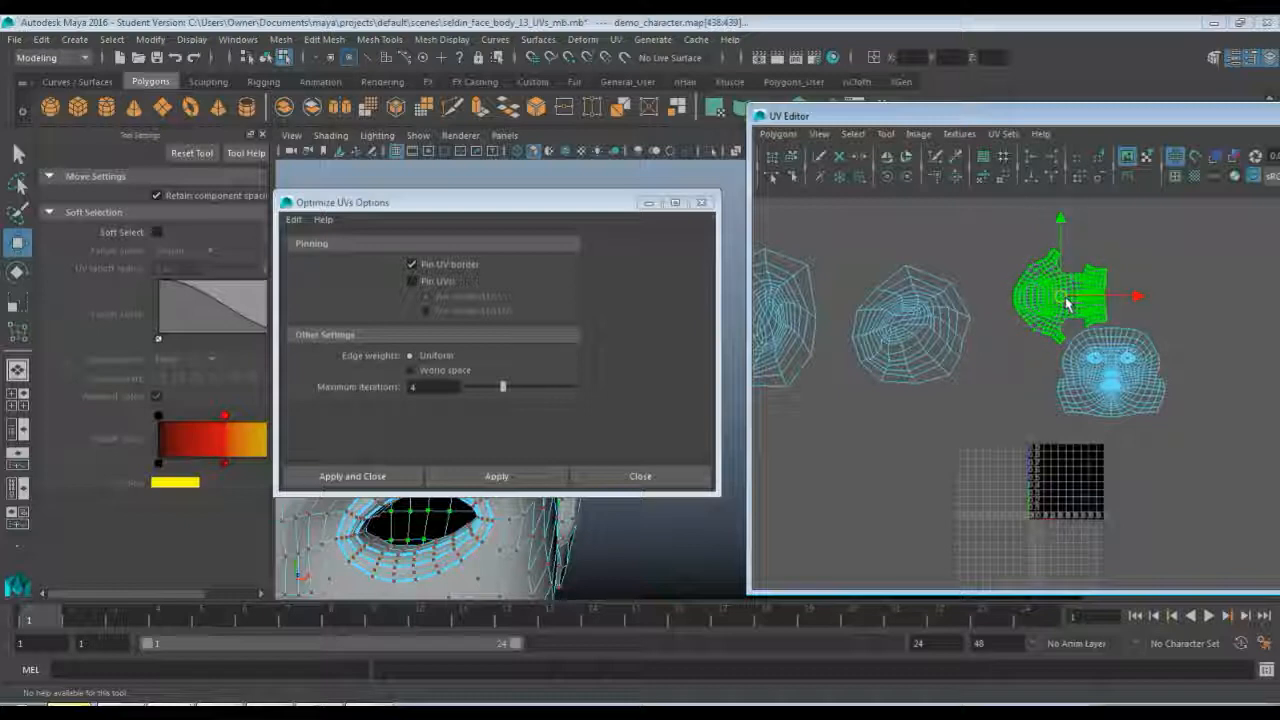
pyautogui.click(1003, 329)
# - Scale the larger left ear shell down to match the other ear shell and bring the two closer together
pyautogui.keyDown('alt'); pyautogui.moveTo(830, 305); pyautogui.dragTo(920, 330, button='middle'); pyautogui.keyUp('alt')
pyautogui.moveTo(768, 255); pyautogui.dragTo(907, 407)
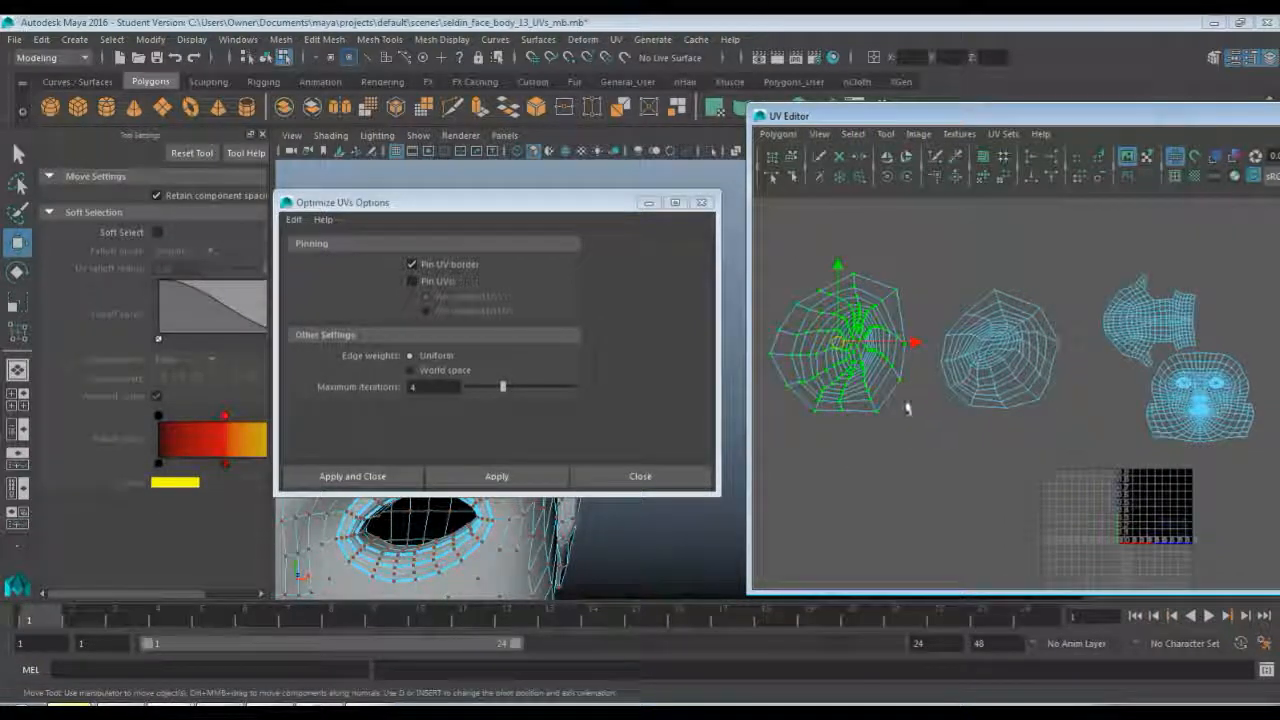
pyautogui.keyDown('alt'); pyautogui.moveTo(907, 407); pyautogui.dragTo(908, 451, button='middle'); pyautogui.keyUp('alt')
pyautogui.moveTo(823, 371)
pyautogui.mouseDown()
pyautogui.moveTo(986, 300)
pyautogui.moveTo(1206, 272)
pyautogui.moveTo(890, 290)
pyautogui.moveTo(840, 370)
pyautogui.mouseUp()
pyautogui.press('r')
# - Select both ear shells and move them together over to the back-of-head and face shells
pyautogui.moveTo(784, 261); pyautogui.dragTo(1020, 496)
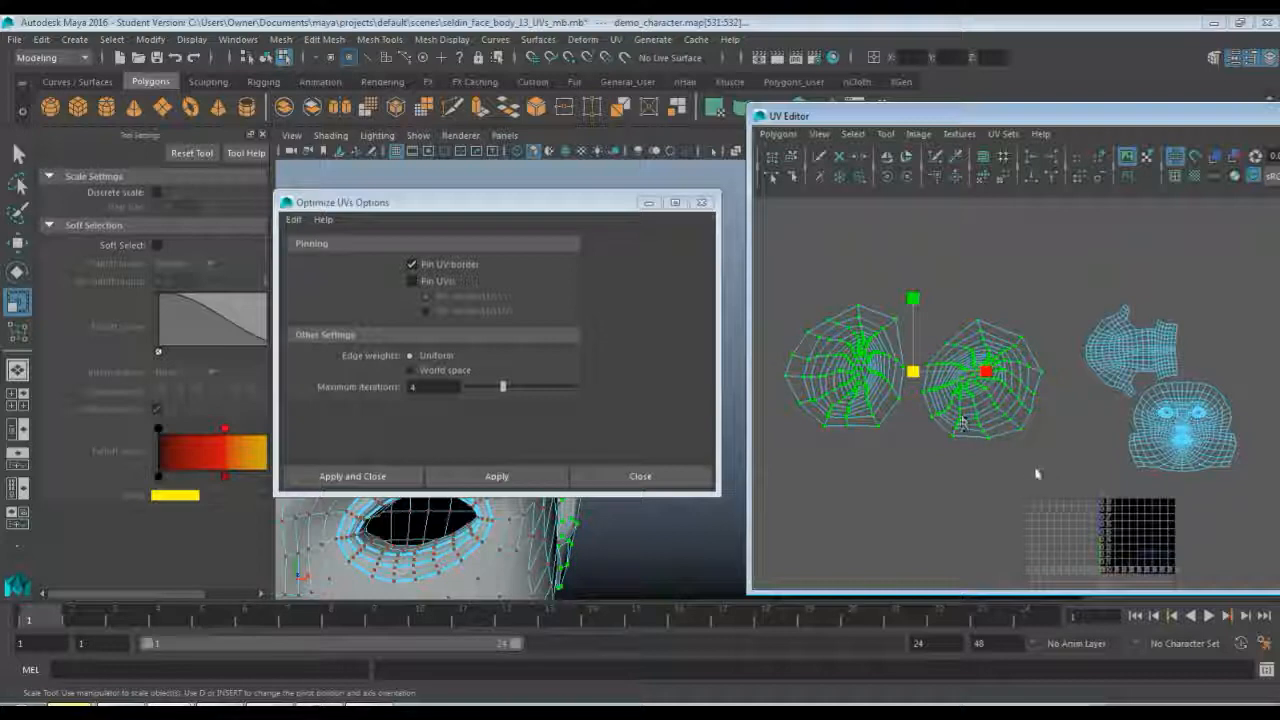
pyautogui.keyDown('alt'); pyautogui.moveTo(912, 384); pyautogui.dragTo(872, 382, button='middle'); pyautogui.keyUp('alt')
pyautogui.press('w')
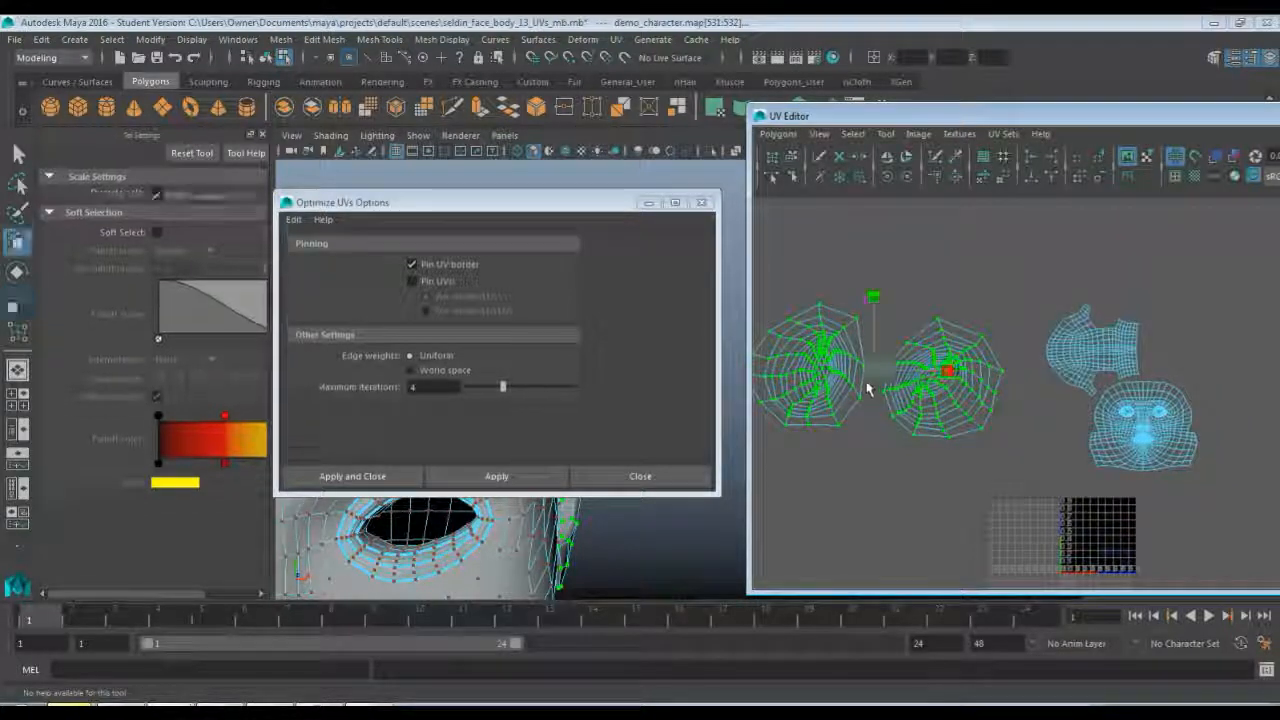
pyautogui.press('e')
pyautogui.press('w')
pyautogui.moveTo(880, 376); pyautogui.dragTo(1197, 332)
pyautogui.keyDown('alt'); pyautogui.moveTo(1160, 389); pyautogui.dragTo(960, 413, button='middle'); pyautogui.keyUp('alt')
pyautogui.scroll(3, 960, 413)
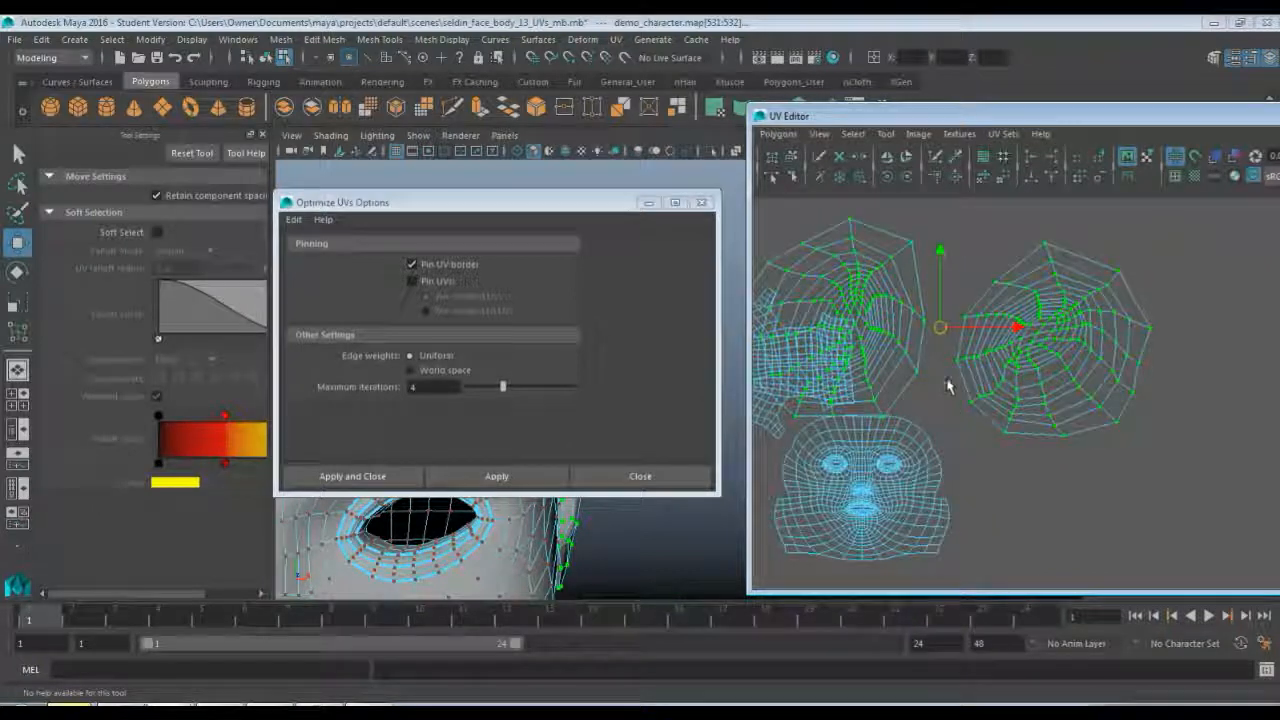
# - Scale both ear shells down together and rotate the pair 90 degrees clockwise
pyautogui.press('r')
pyautogui.moveTo(940, 327); pyautogui.dragTo(886, 332)
pyautogui.press('e')
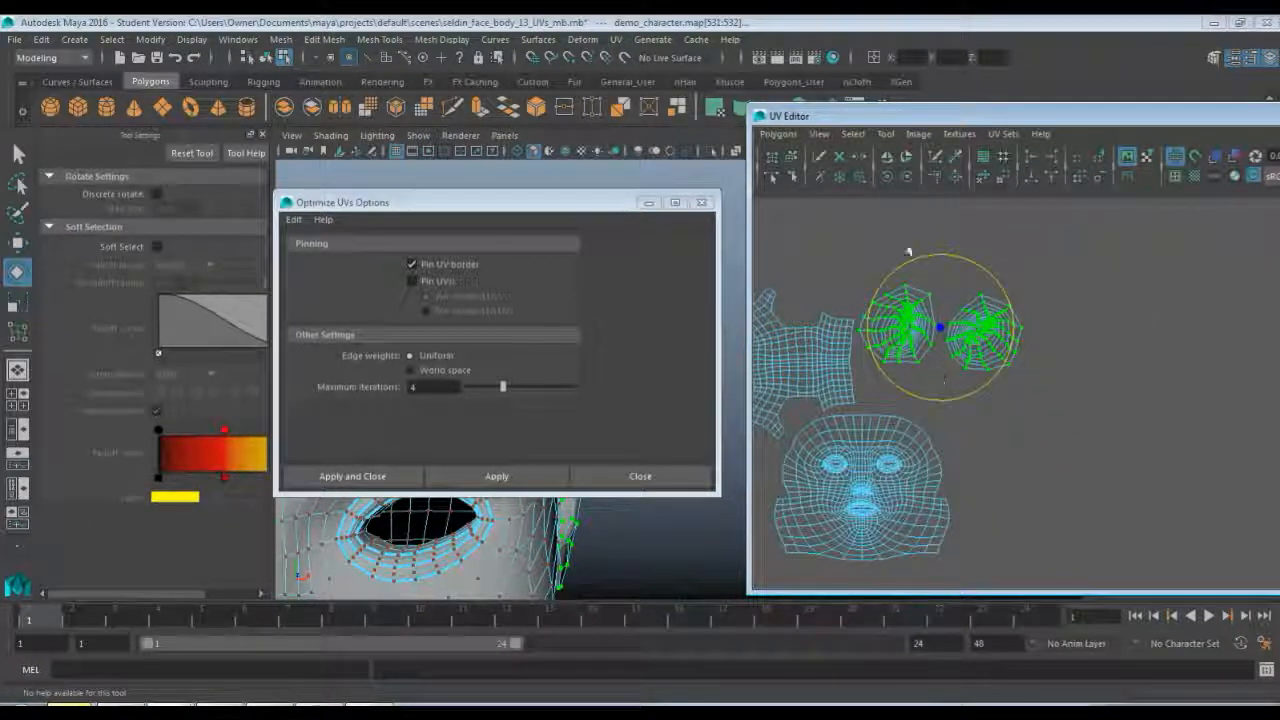
pyautogui.click(906, 178)
pyautogui.click(906, 178)
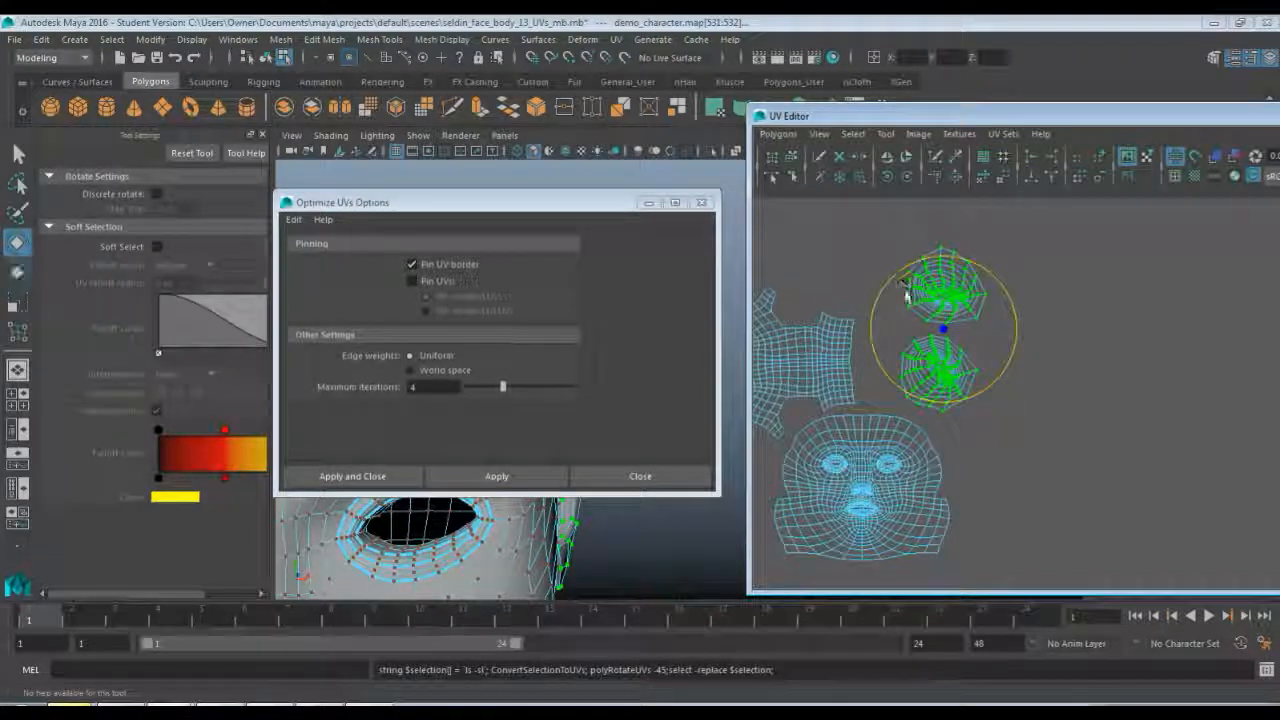
# - Move the ear shell pair down beside the top of the face, rotate it 45 degrees counterclockwise and deselect it
pyautogui.press('w')
pyautogui.moveTo(945, 342); pyautogui.dragTo(937, 397)
pyautogui.click(887, 180)
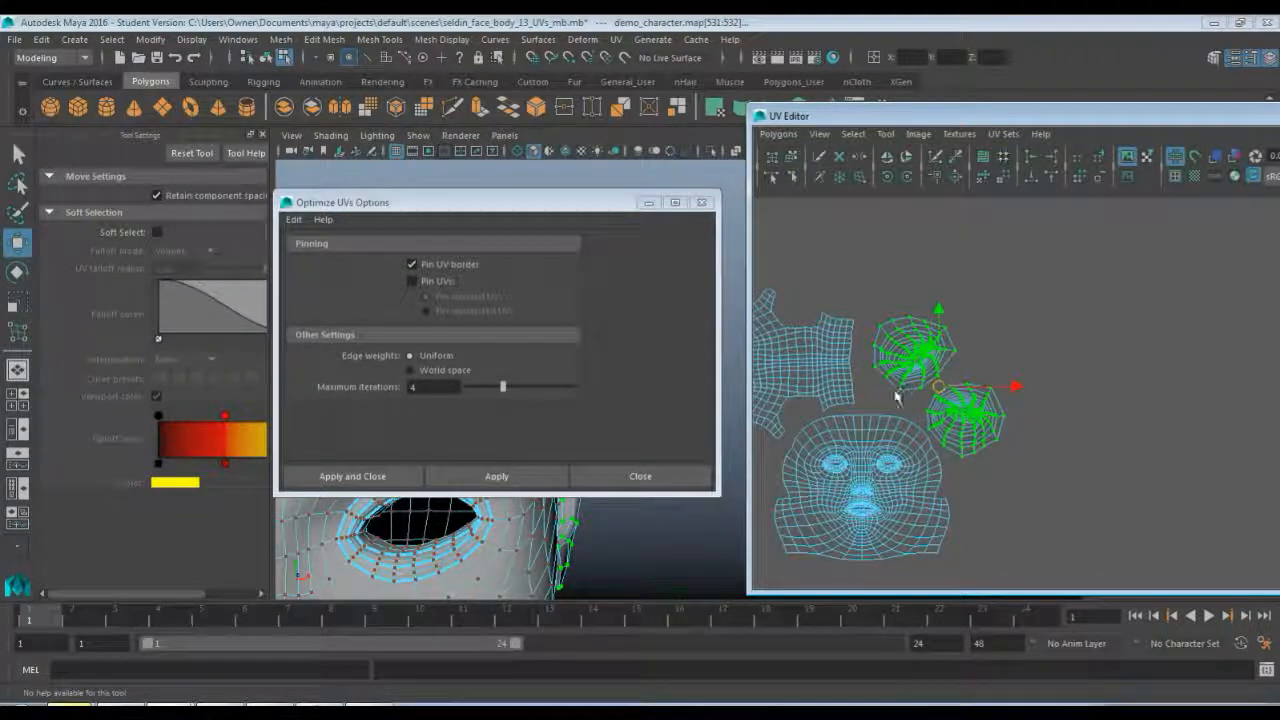
pyautogui.keyDown('alt'); pyautogui.moveTo(897, 397); pyautogui.dragTo(1010, 314, button='middle'); pyautogui.keyUp('alt')
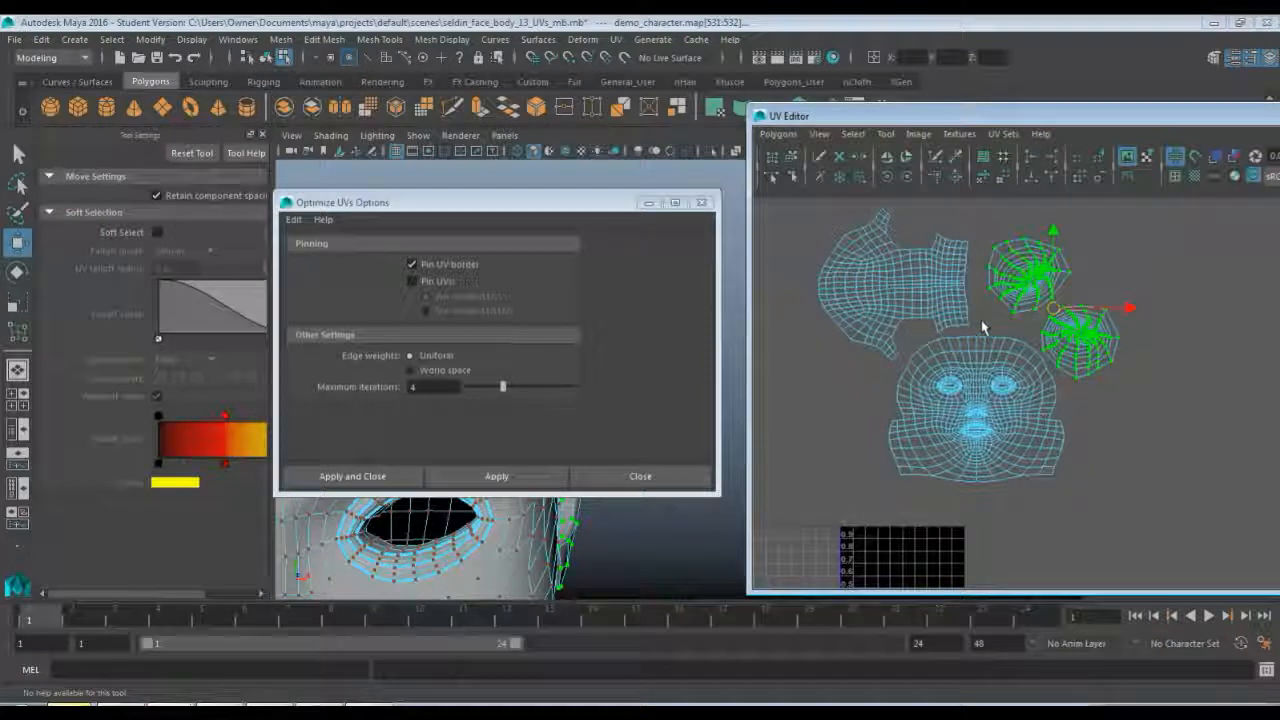
pyautogui.click(982, 327)
# - Select all the head's UV shells, move them onto the 0 to 1 texture square and scale them down together
pyautogui.scroll(-3, 980, 360)
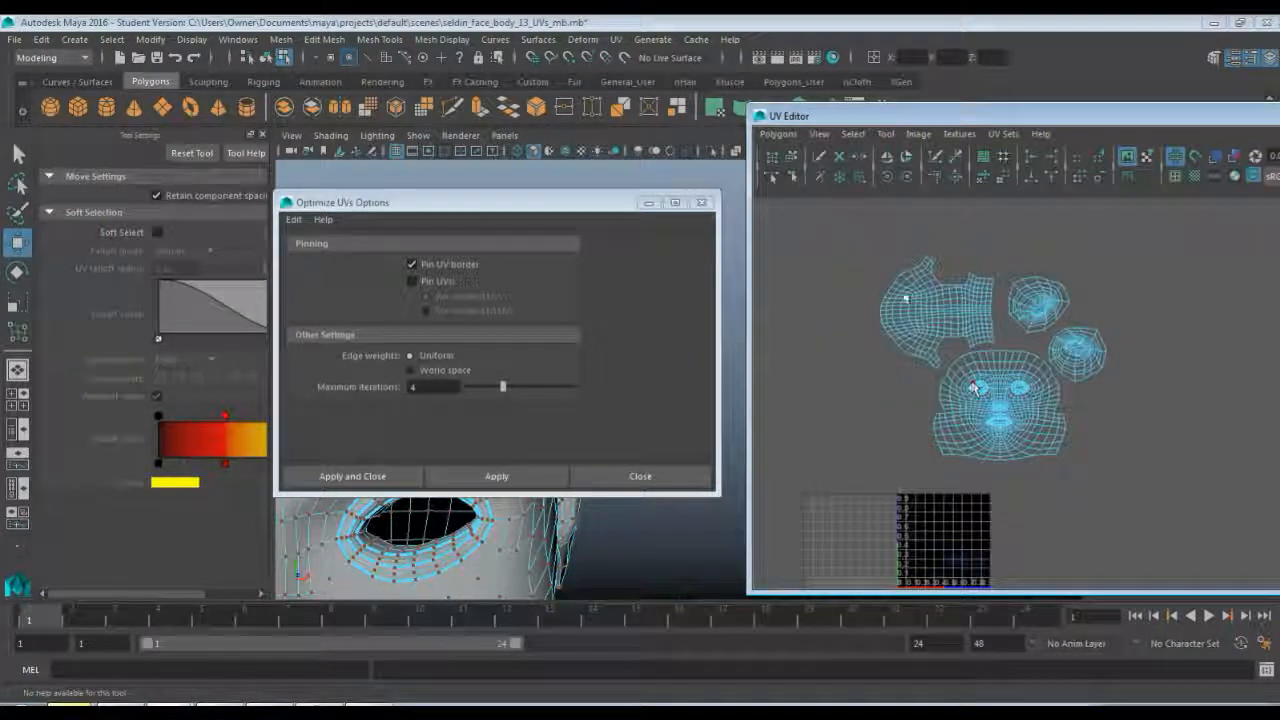
pyautogui.moveTo(944, 323); pyautogui.dragTo(1120, 488)
pyautogui.keyDown('alt'); pyautogui.moveTo(1013, 387); pyautogui.dragTo(1013, 322, button='middle'); pyautogui.keyUp('alt')
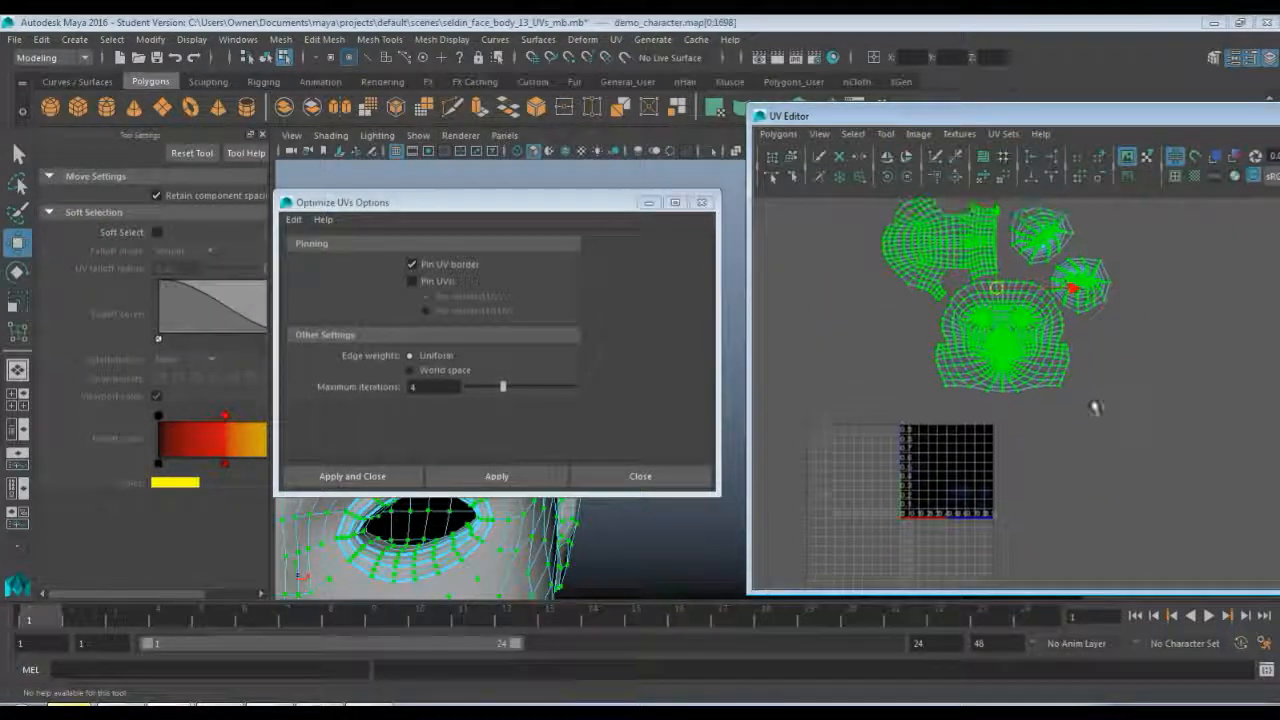
pyautogui.moveTo(1012, 320); pyautogui.dragTo(964, 470)
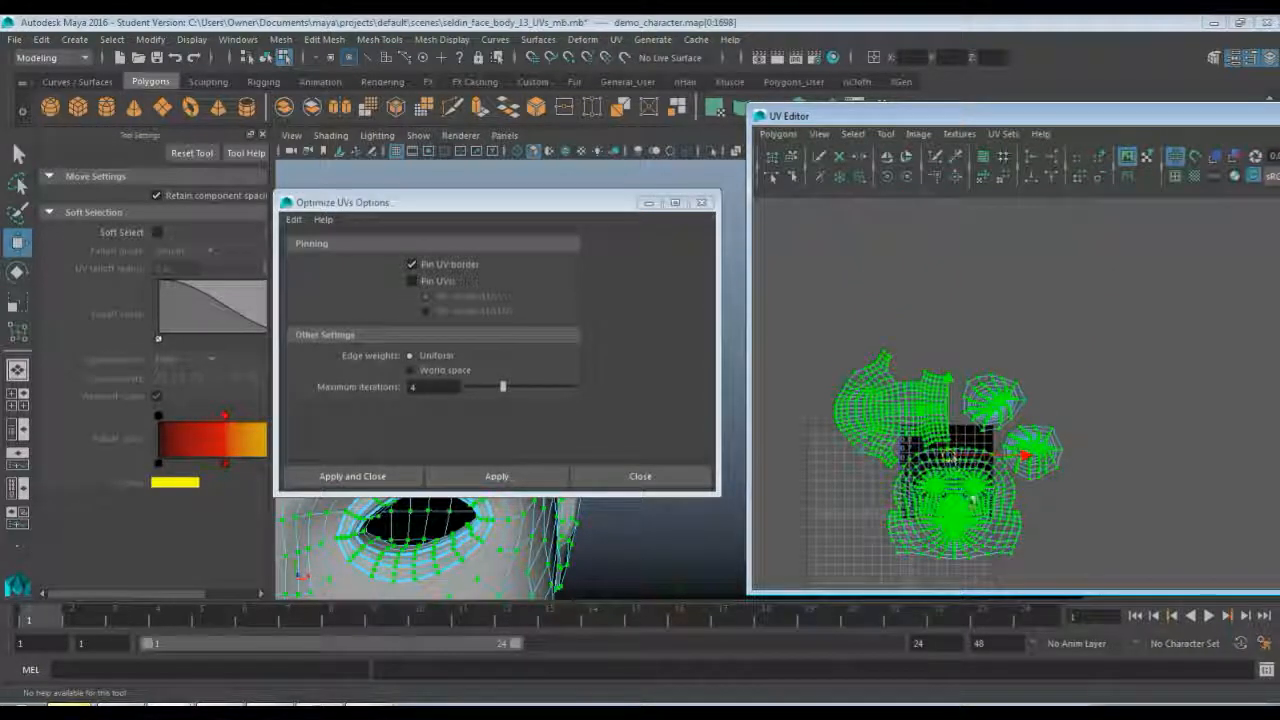
pyautogui.press('r')
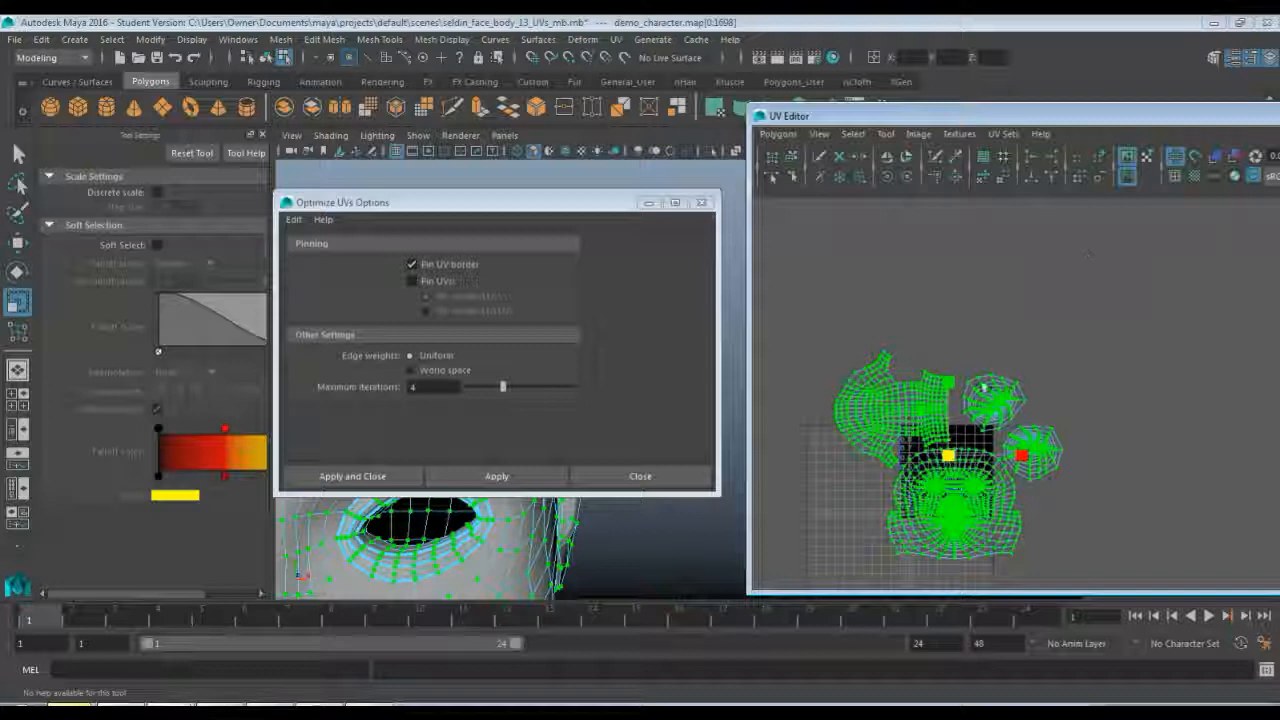
pyautogui.moveTo(954, 455); pyautogui.dragTo(901, 478)
pyautogui.keyDown('alt'); pyautogui.moveTo(901, 478); pyautogui.dragTo(947, 377, button='middle'); pyautogui.keyUp('alt')
pyautogui.keyDown('alt'); pyautogui.moveTo(947, 377); pyautogui.dragTo(975, 392, button='right'); pyautogui.keyUp('alt')
pyautogui.keyDown('alt'); pyautogui.moveTo(950, 385); pyautogui.dragTo(1123, 460, button='middle'); pyautogui.keyUp('alt')
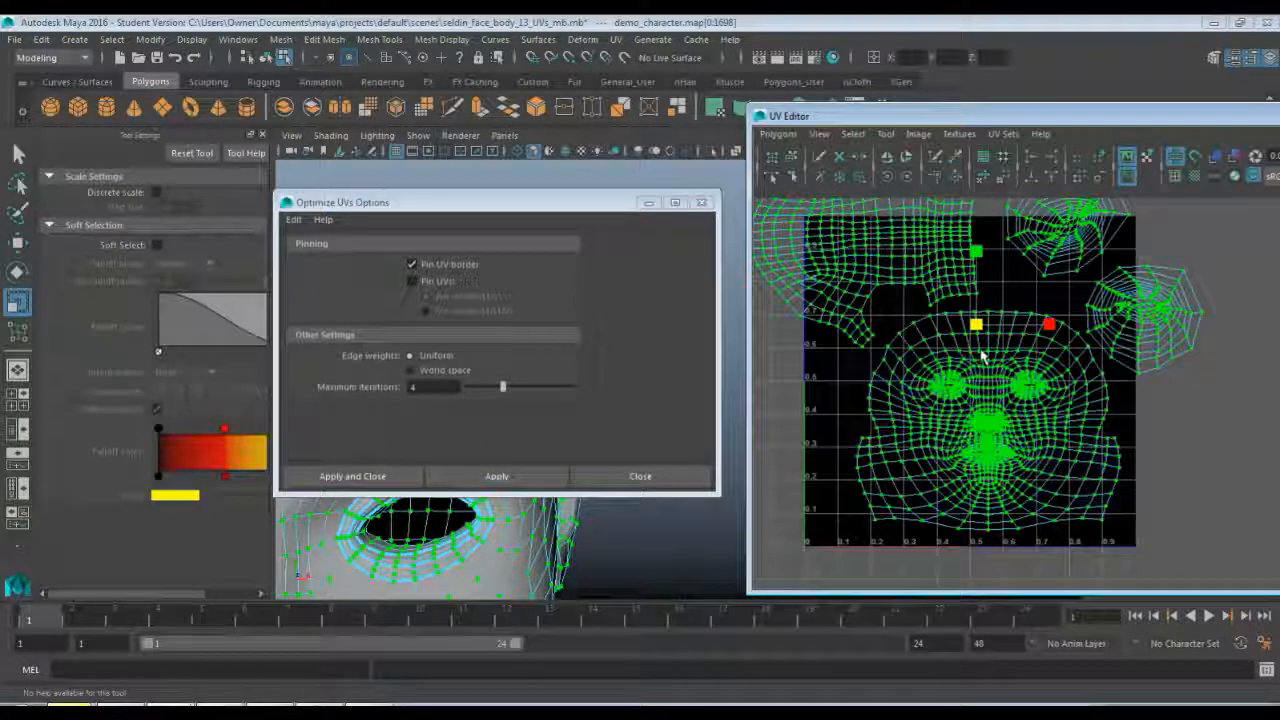
# - Shrink all the shells further and reposition them so the back-of-head and face shells fit within the 0 to 1 square
pyautogui.press('w')
pyautogui.moveTo(976, 328); pyautogui.dragTo(952, 340)
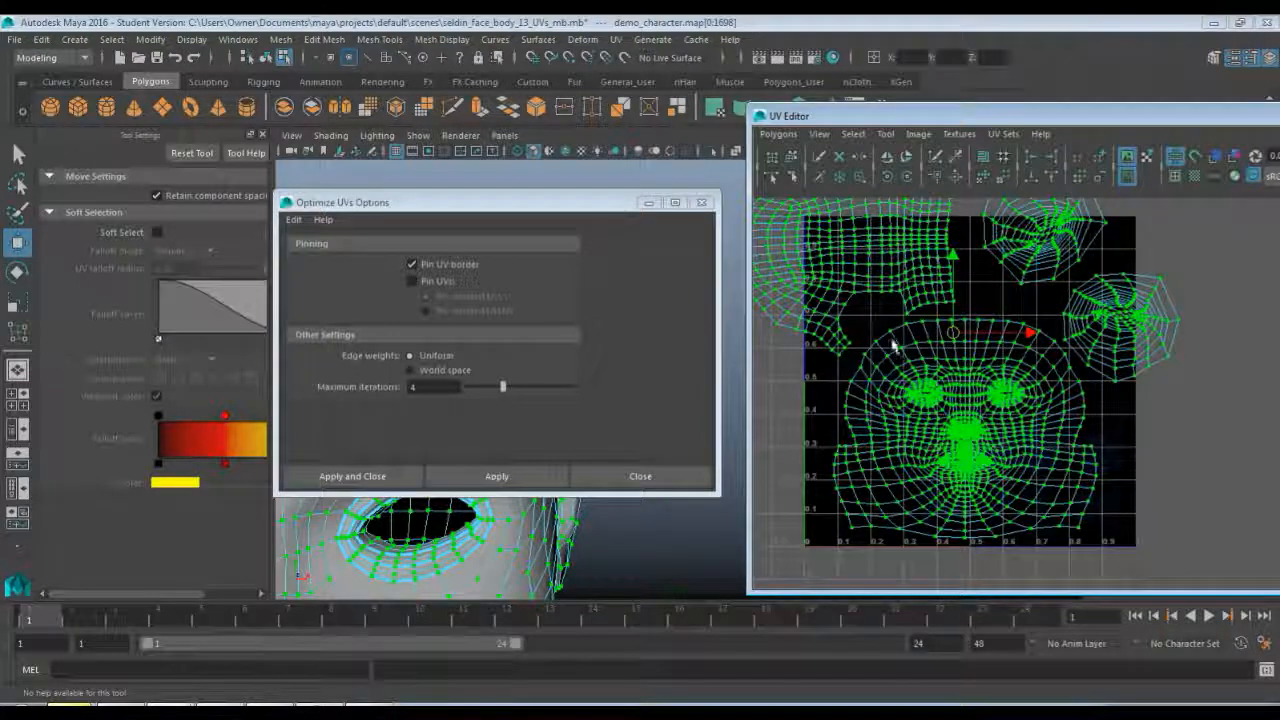
pyautogui.keyDown('alt'); pyautogui.moveTo(896, 346); pyautogui.dragTo(941, 338, button='middle'); pyautogui.keyUp('alt')
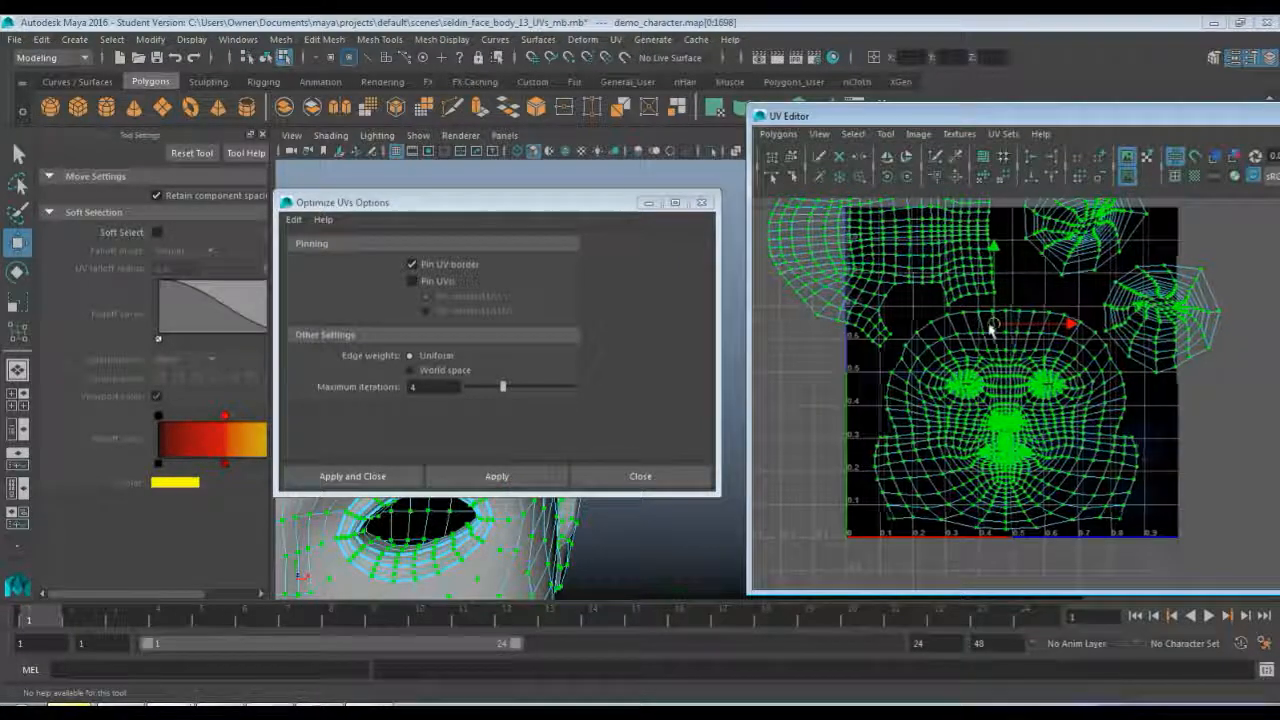
pyautogui.press('r')
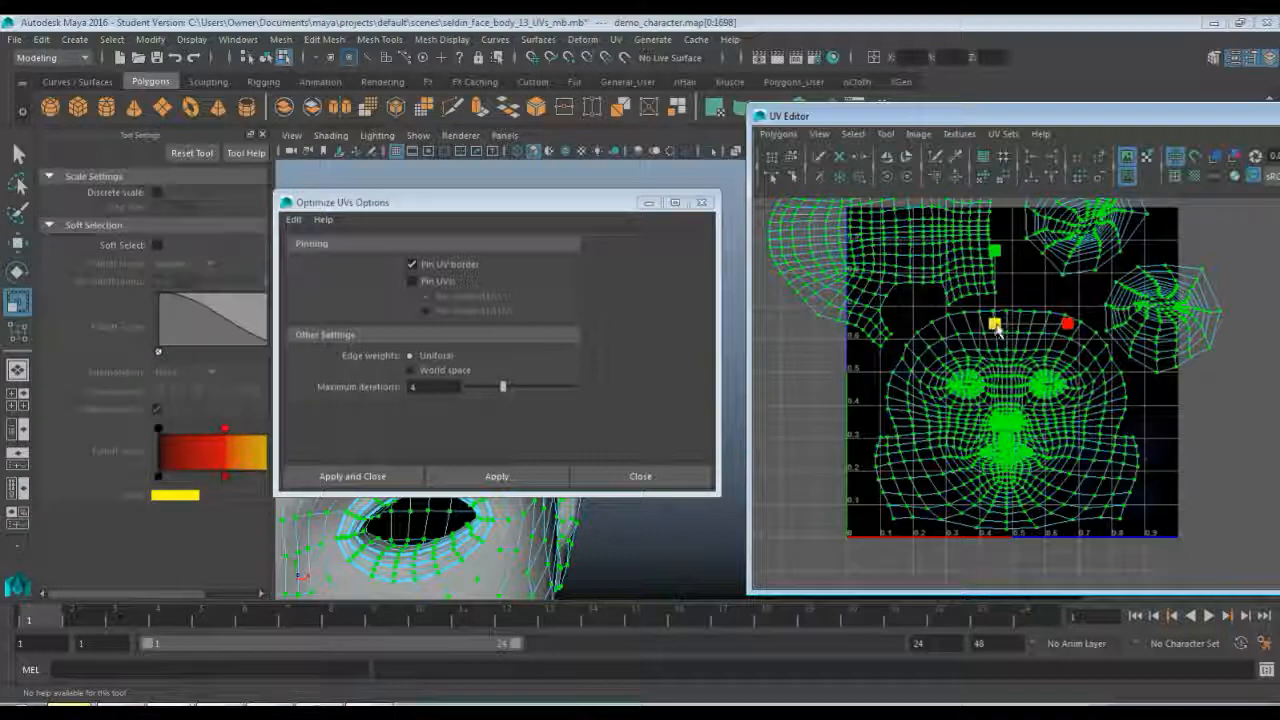
pyautogui.moveTo(995, 328); pyautogui.dragTo(1033, 297)
pyautogui.keyDown('alt'); pyautogui.moveTo(1033, 297); pyautogui.dragTo(1020, 327, button='middle'); pyautogui.keyUp('alt')
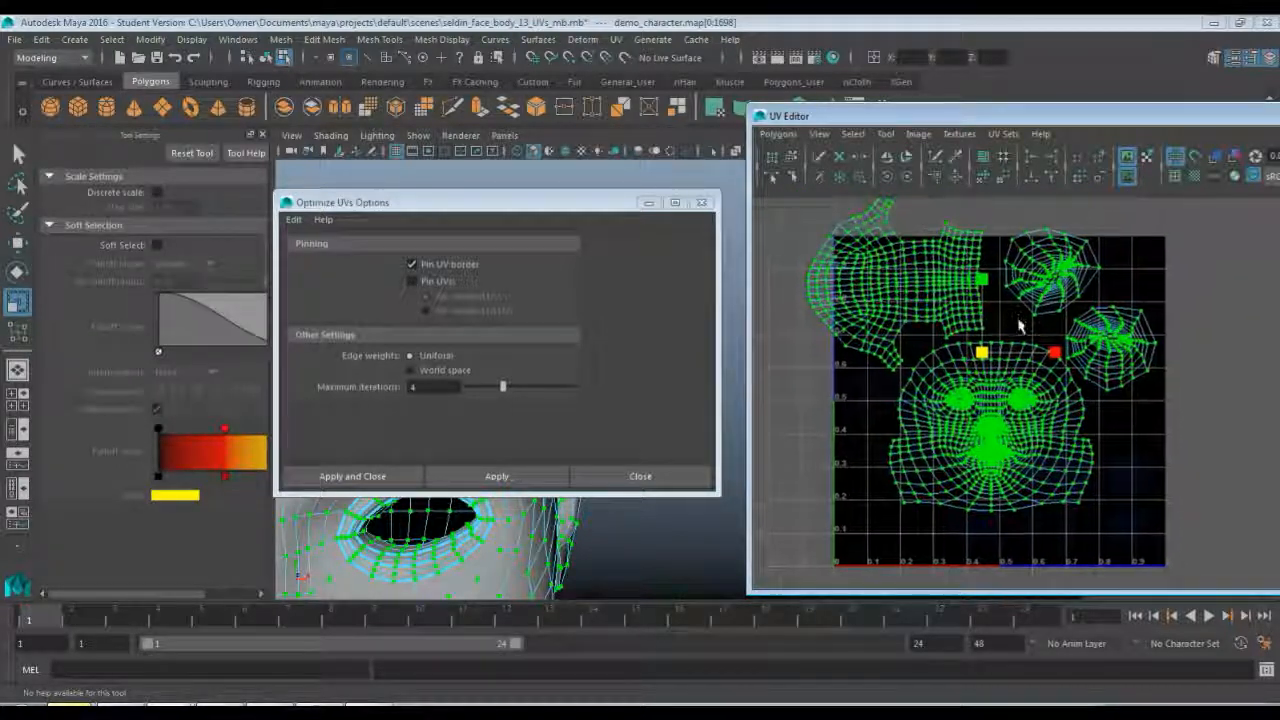
pyautogui.press('w')
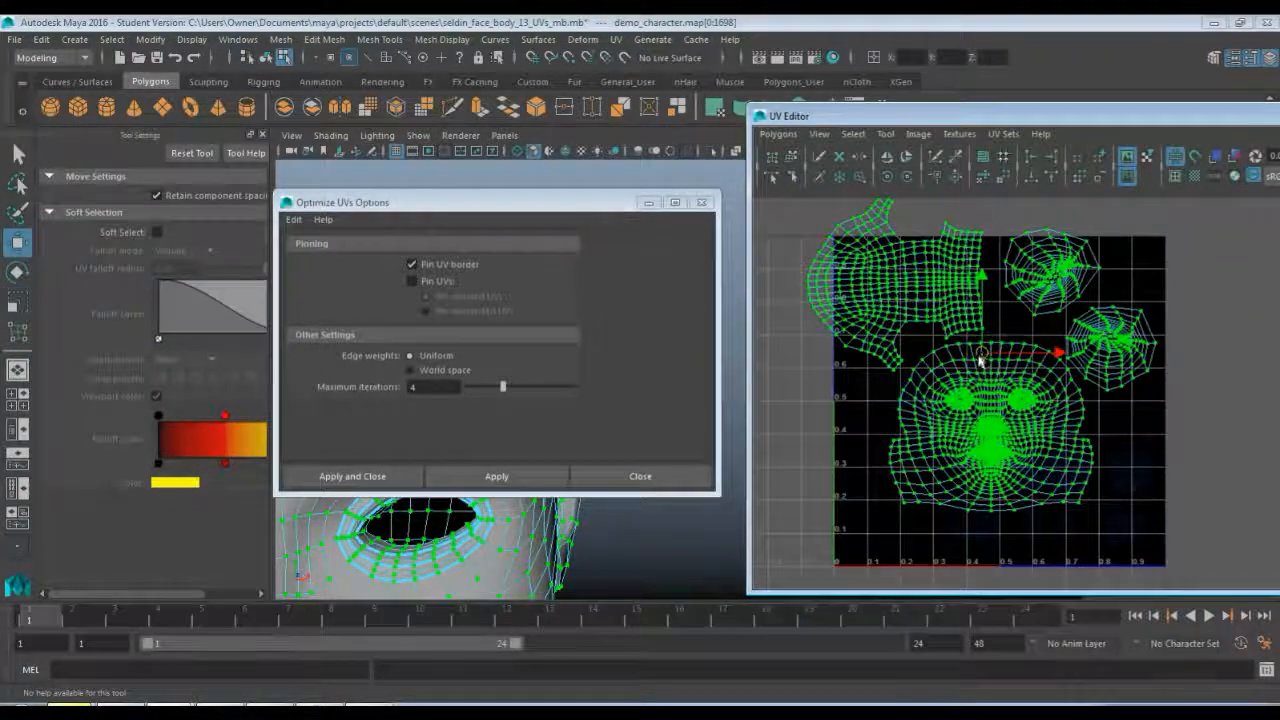
pyautogui.moveTo(986, 355); pyautogui.dragTo(1014, 403)
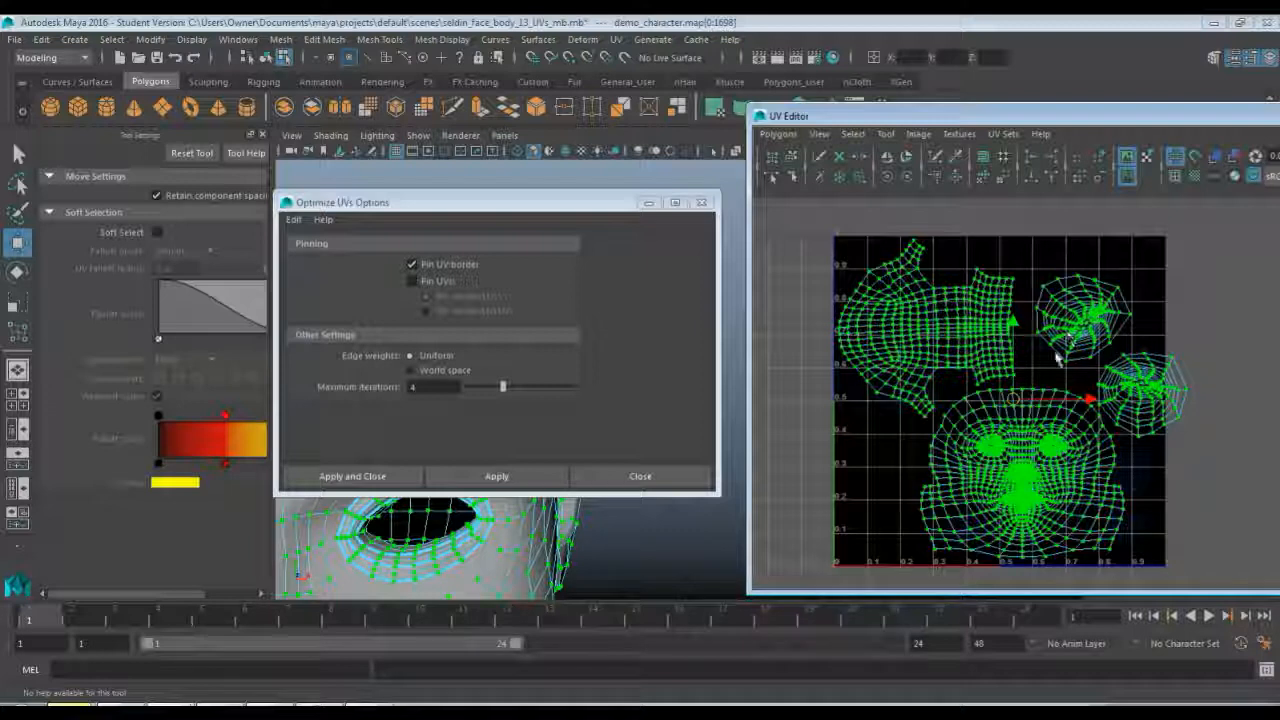
# - Move one ear shell into the square's upper-right corner and the other below the back-of-head shell at the left edge
pyautogui.click(1090, 282)
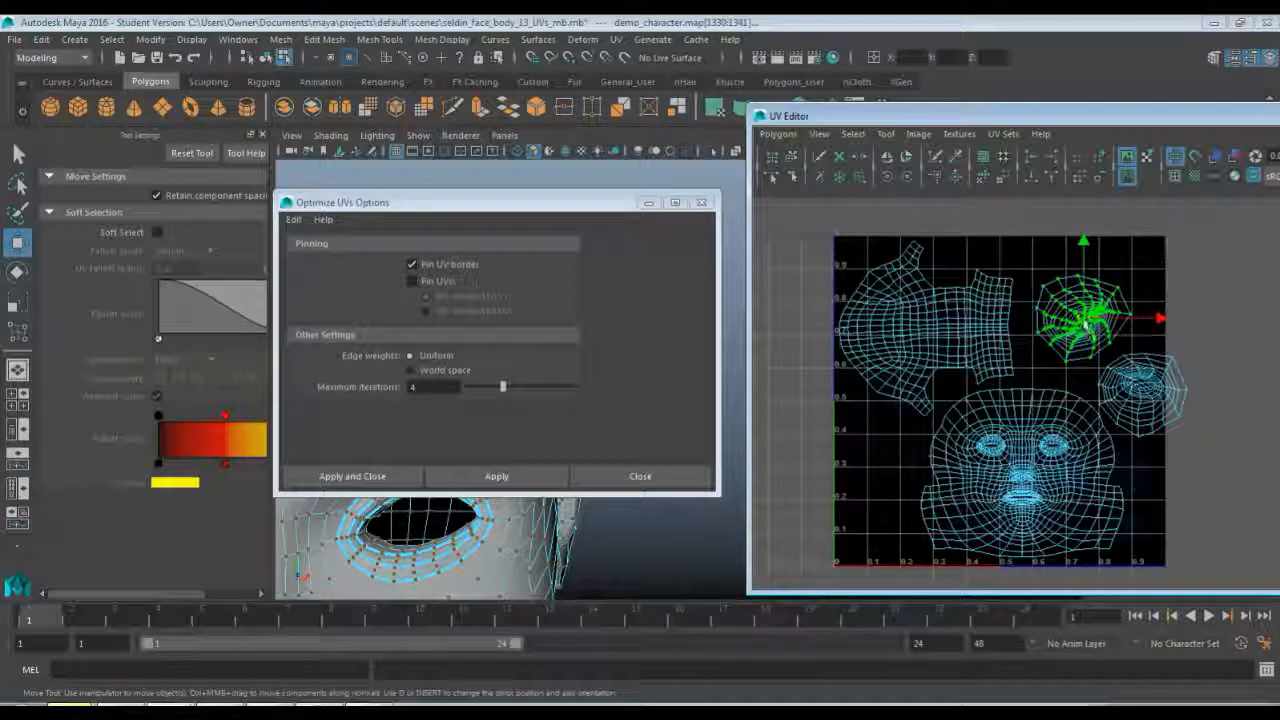
pyautogui.moveTo(1085, 318); pyautogui.dragTo(1113, 292)
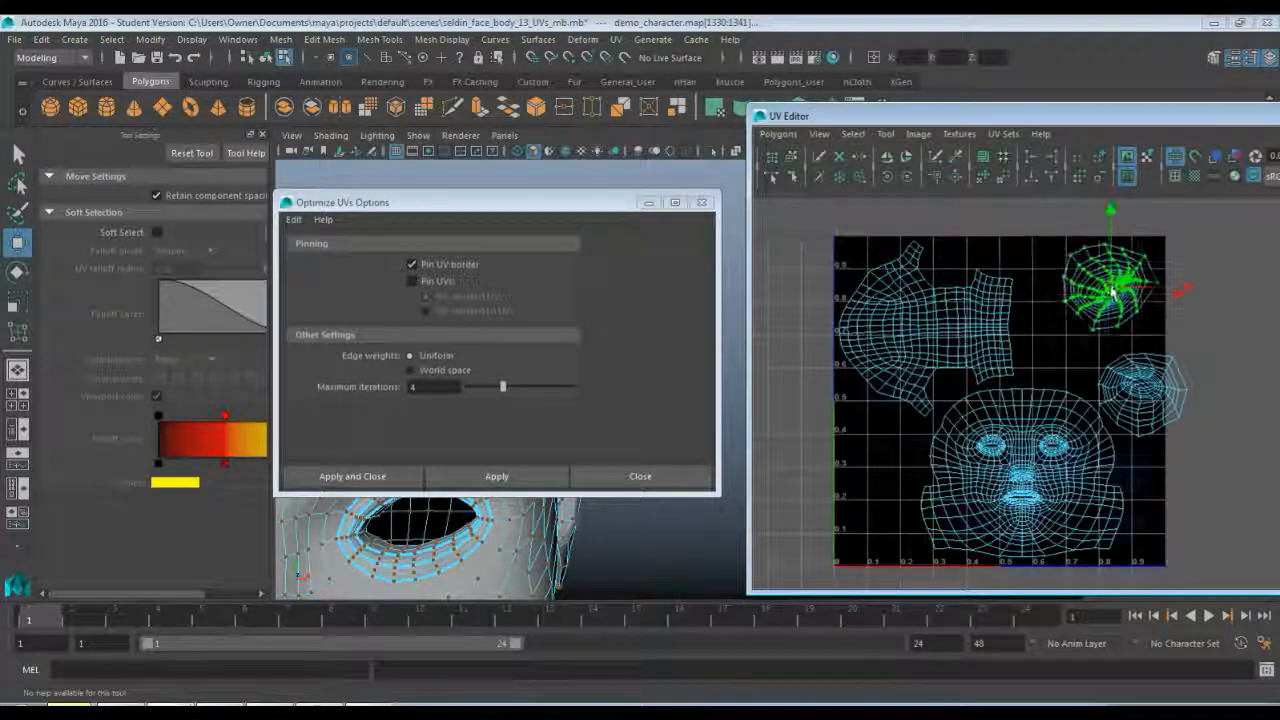
pyautogui.click(1148, 397)
pyautogui.moveTo(1145, 395); pyautogui.dragTo(885, 449)
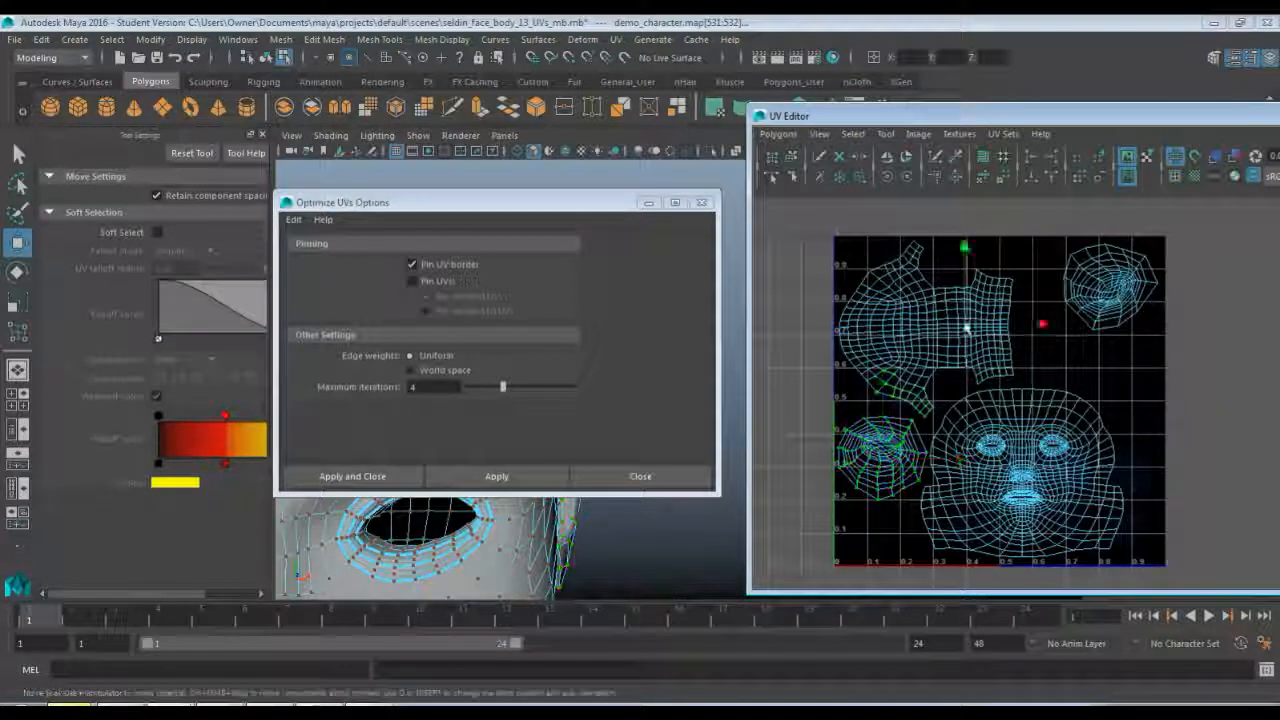
# - Shift the face shell right toward the square's lower-right corner and nudge the upper-right ear shell slightly
pyautogui.click(1008, 348)
pyautogui.click(1024, 448)
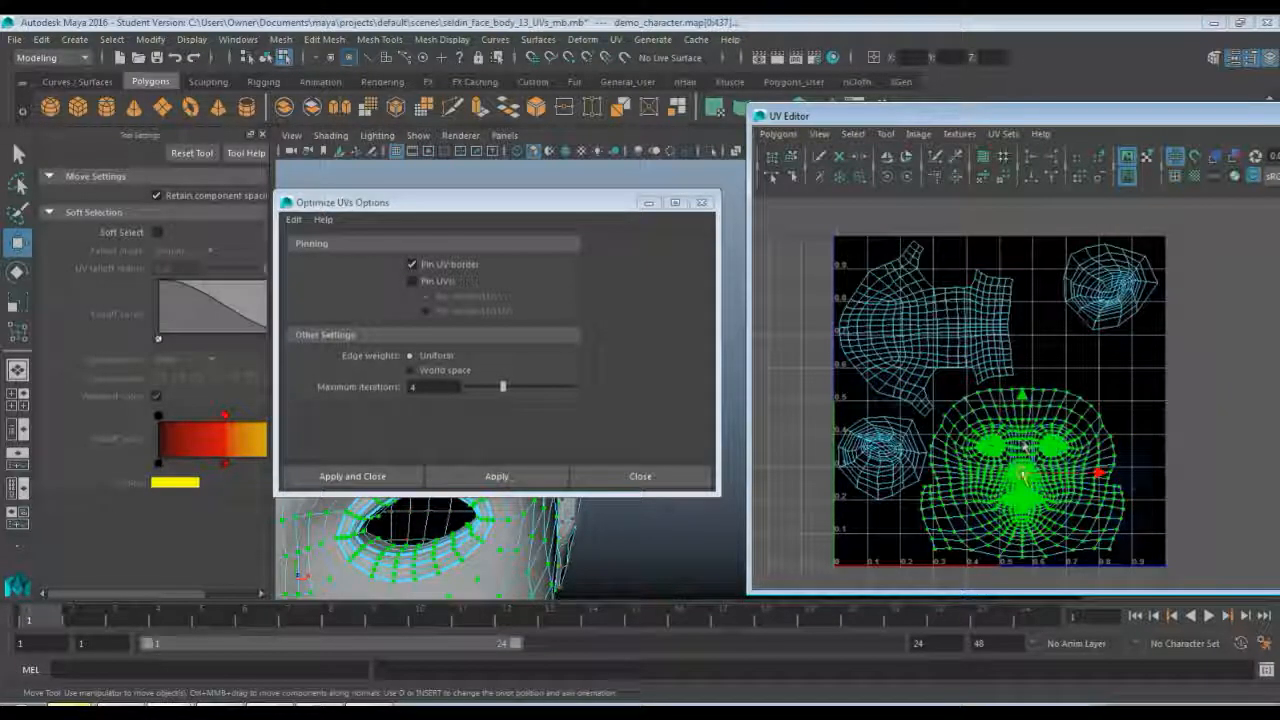
pyautogui.moveTo(1022, 478); pyautogui.dragTo(1052, 481)
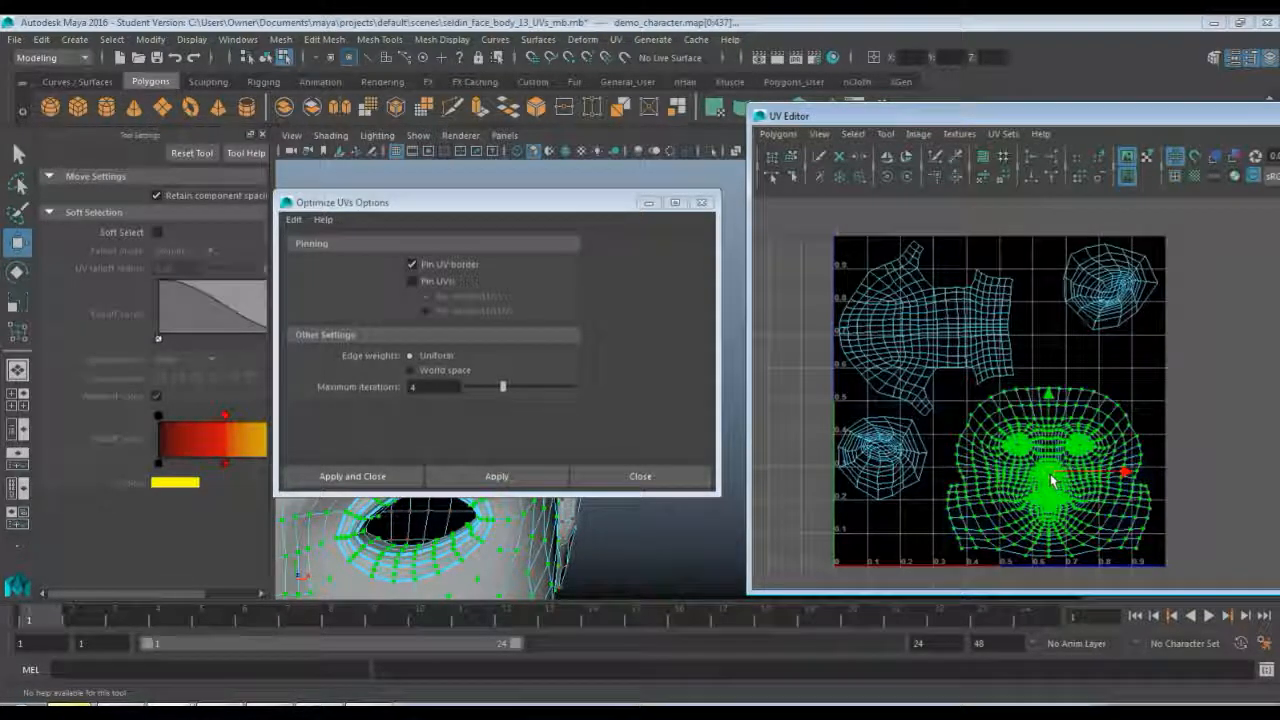
pyautogui.click(1095, 293)
pyautogui.moveTo(1115, 293)
pyautogui.mouseDown()
pyautogui.moveTo(1150, 240)
pyautogui.moveTo(1135, 262)
pyautogui.moveTo(1120, 215)
pyautogui.moveTo(1108, 292)
pyautogui.mouseUp()
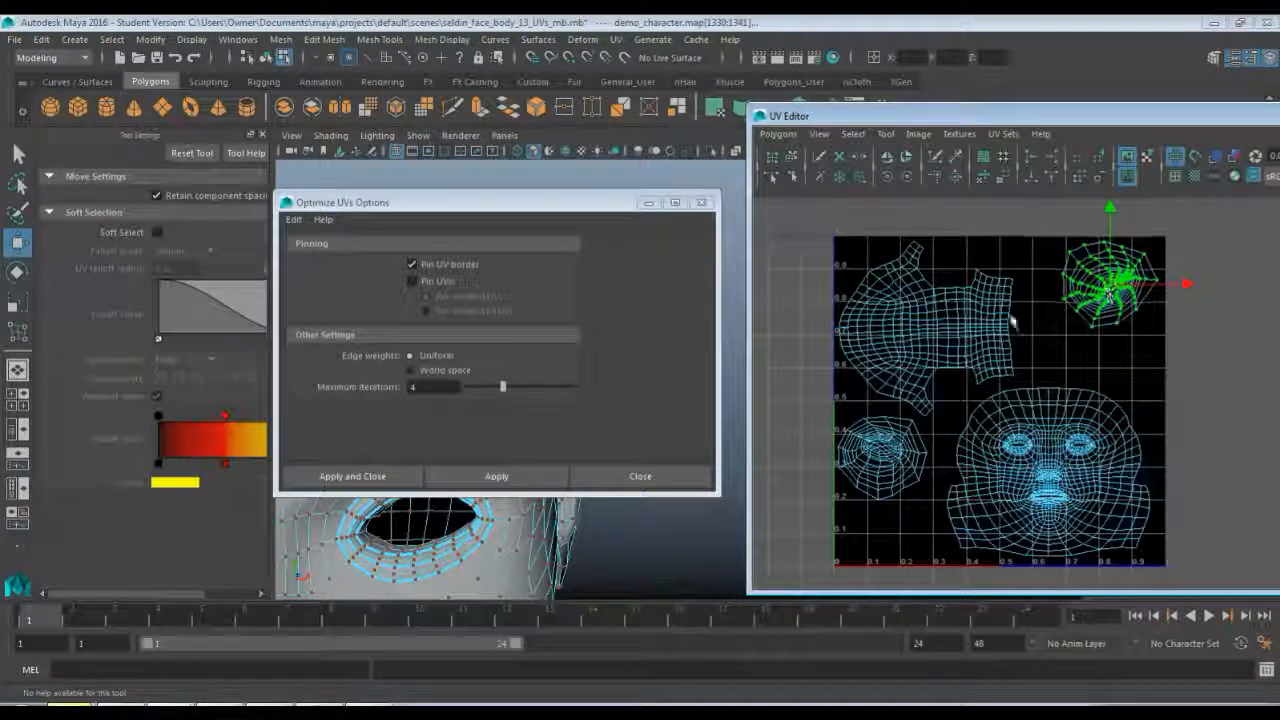
# - Select the back-of-head shell and minimize the Optimize UVs Options window
pyautogui.click(950, 332)
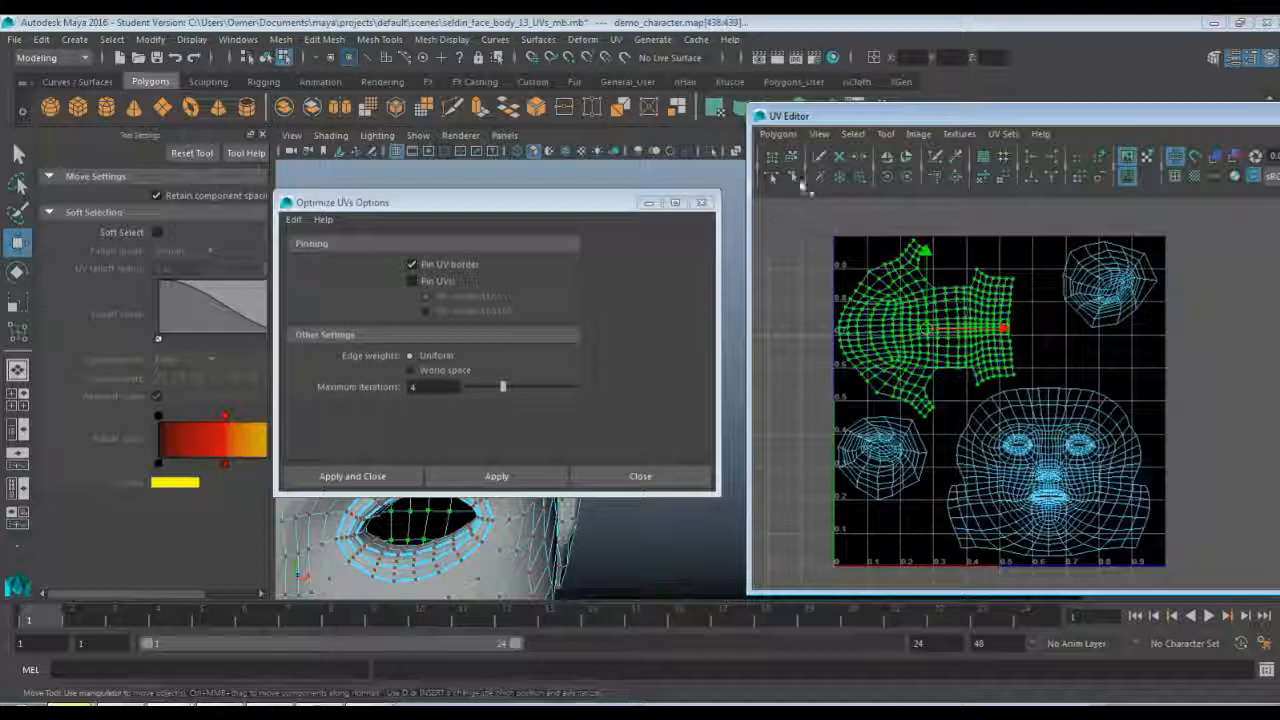
pyautogui.click(646, 215)
pyautogui.click(648, 202)
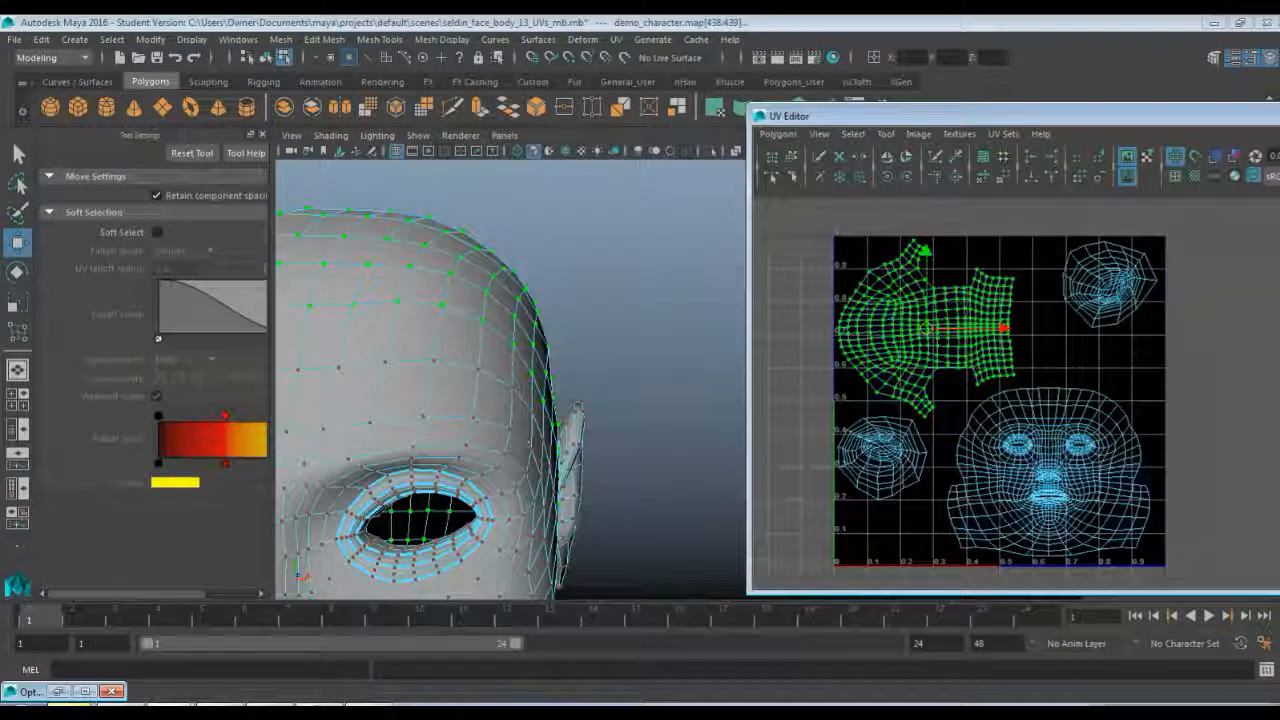
# - Return to object selection, minimize the UV Editor and show the eyes layer
pyautogui.moveTo(442, 296); pyautogui.dragTo(493, 265, button='right')
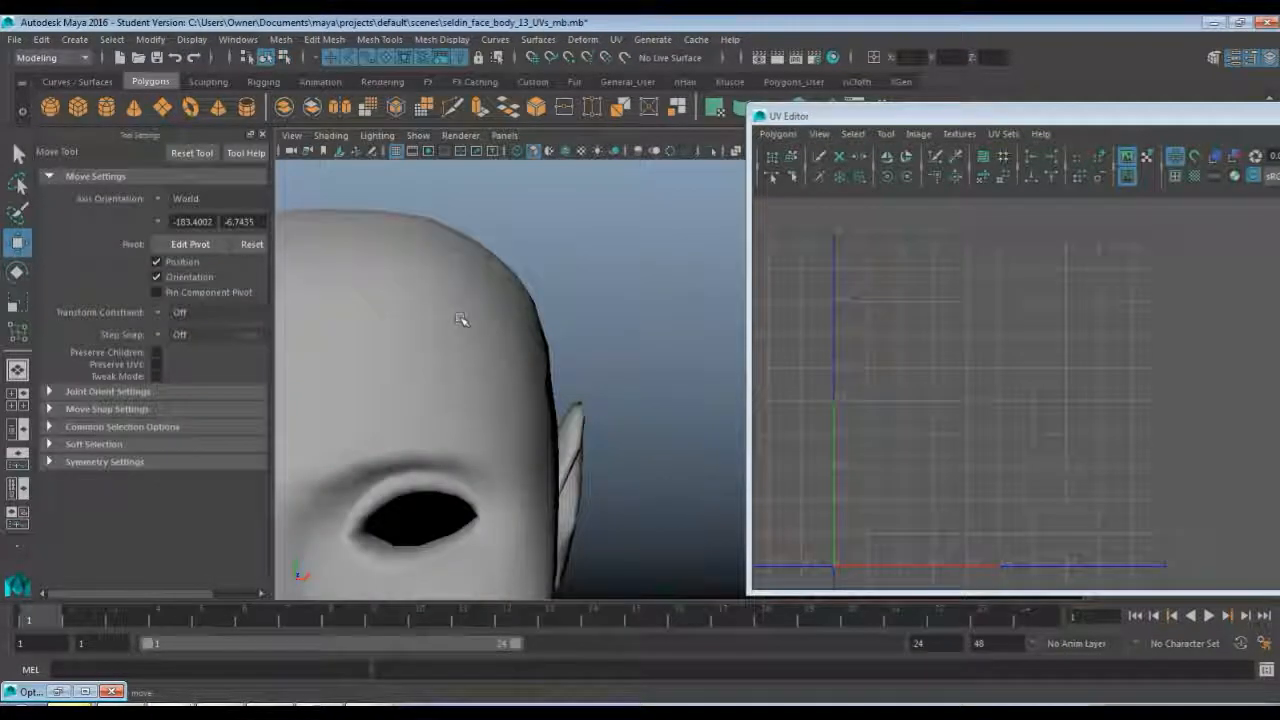
pyautogui.moveTo(1046, 116); pyautogui.dragTo(686, 127)
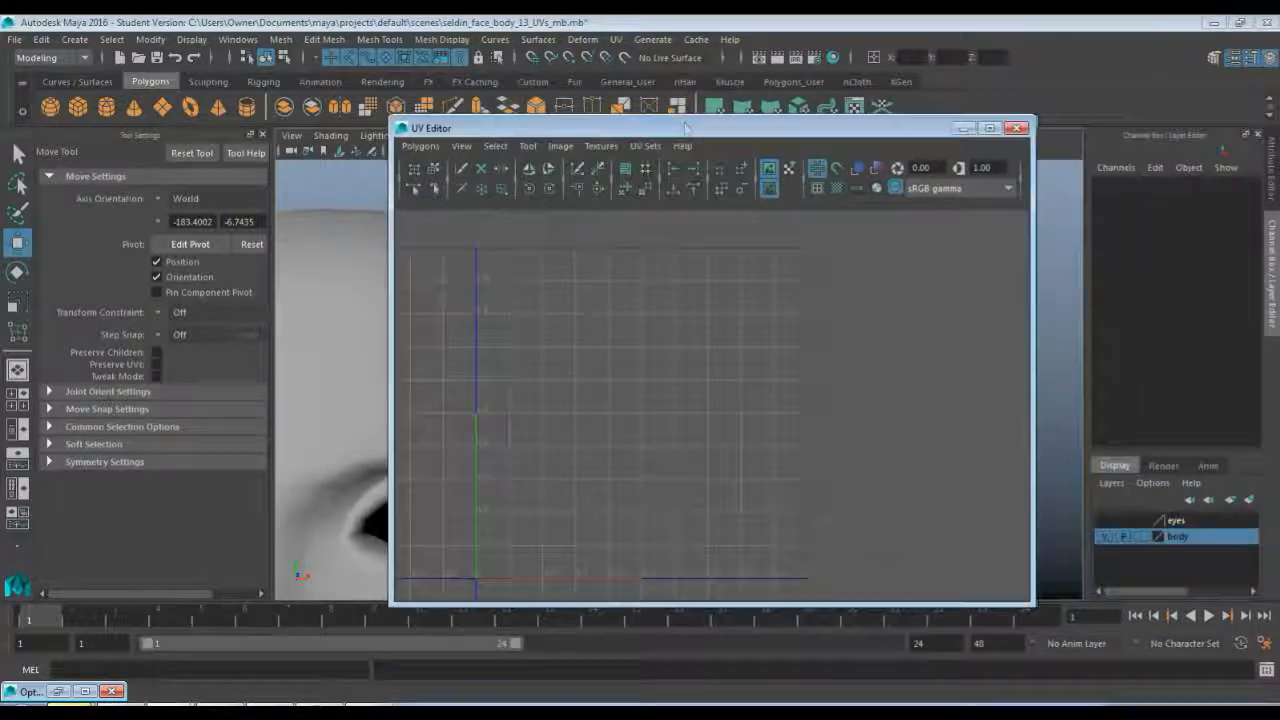
pyautogui.click(963, 128)
pyautogui.click(1106, 521)
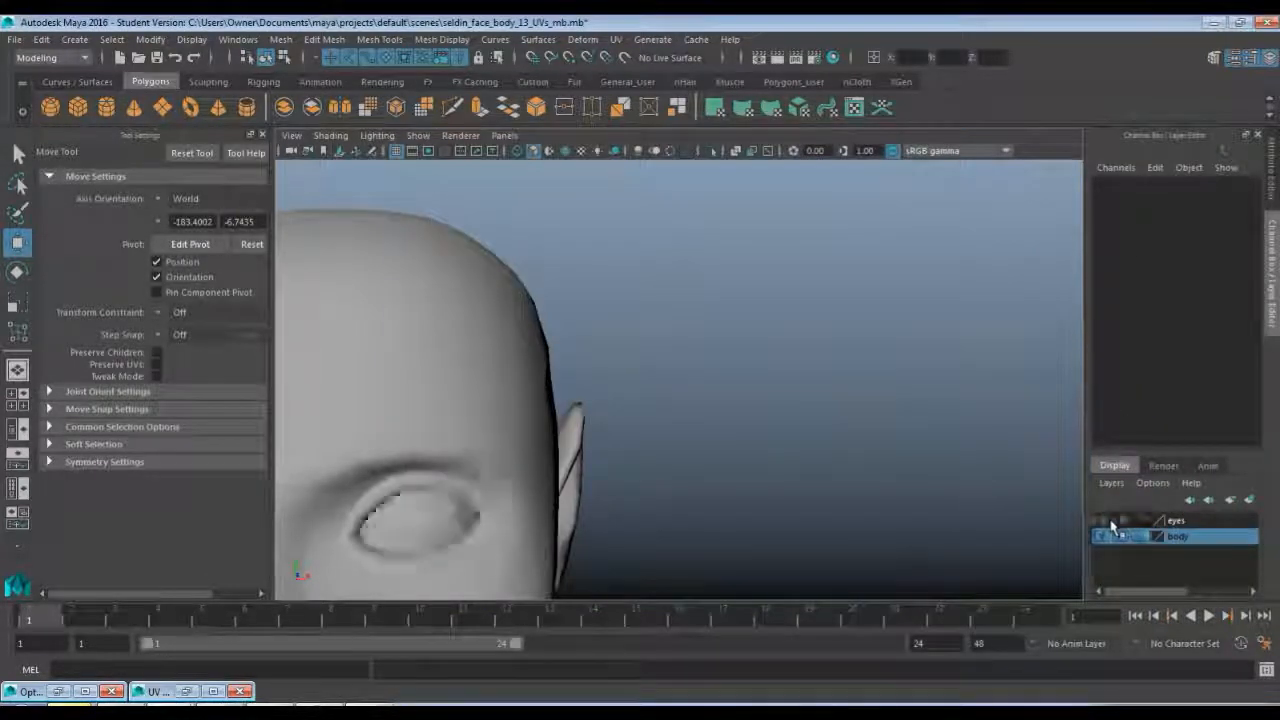
# - Select both eyeballs together with the head and restore the UV Editor beside the model
pyautogui.click(379, 524)
pyautogui.scroll(-5, 453, 487)
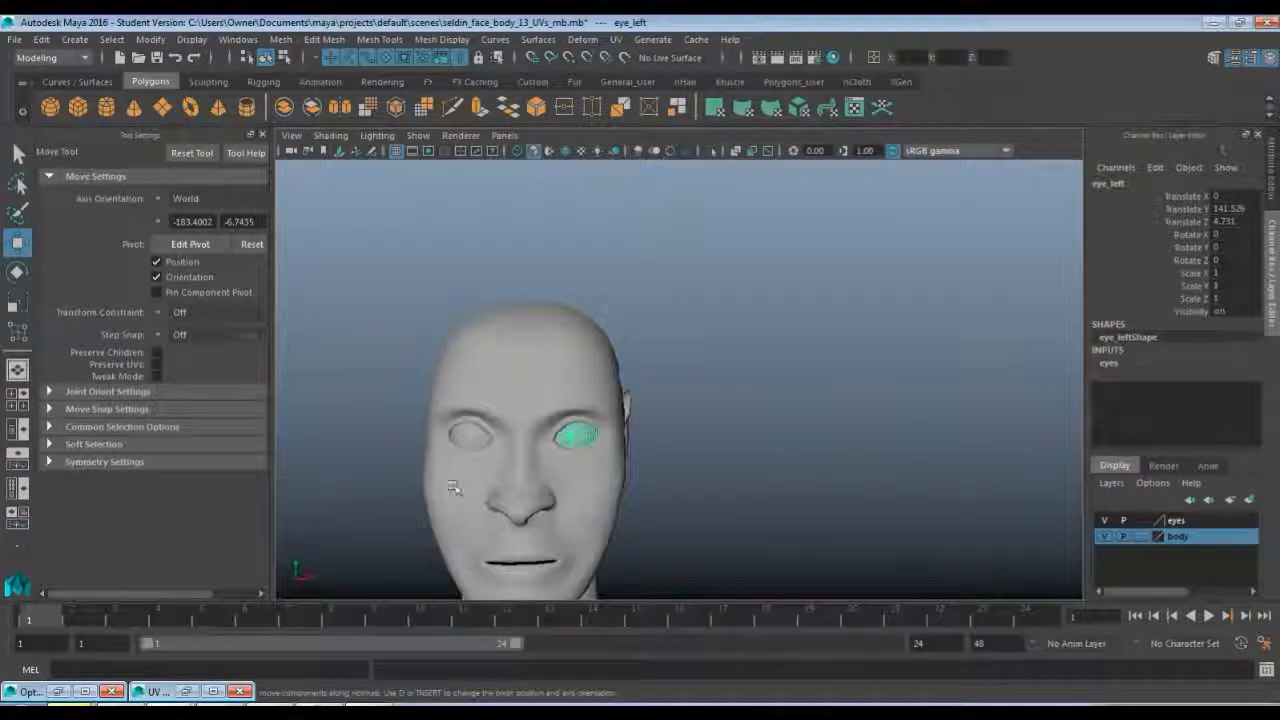
pyautogui.click(482, 431)
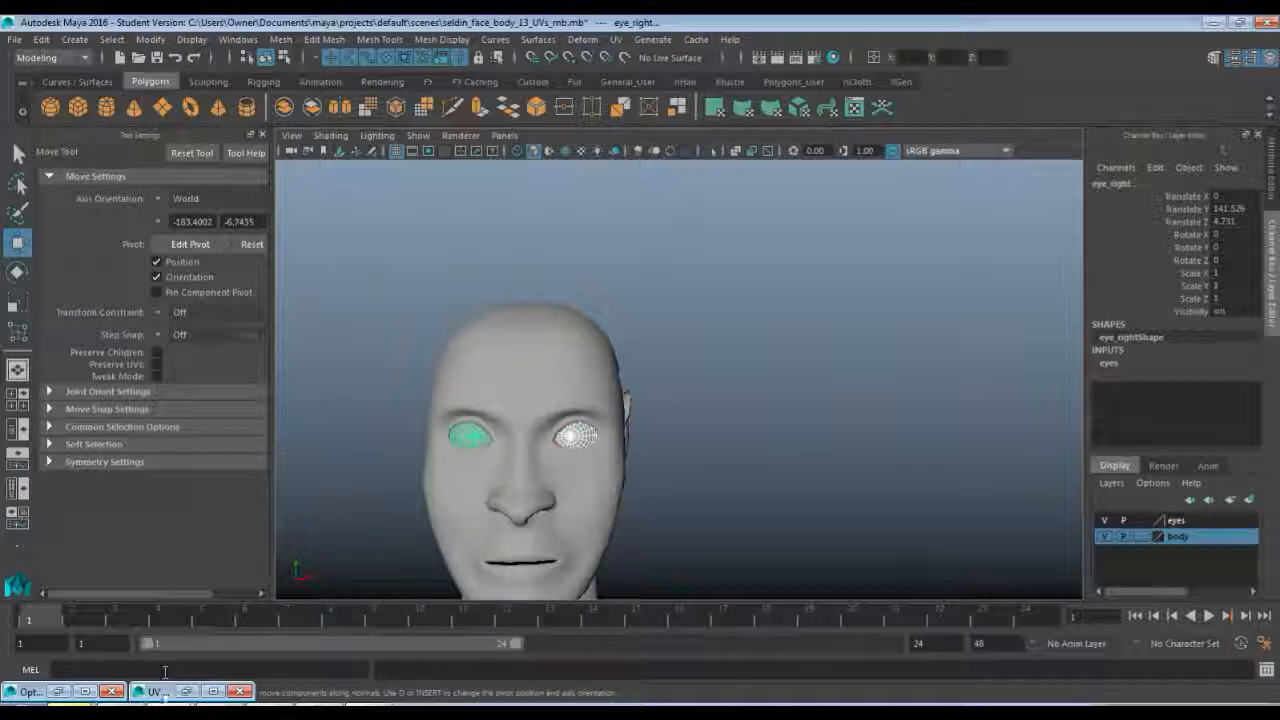
pyautogui.click(187, 692)
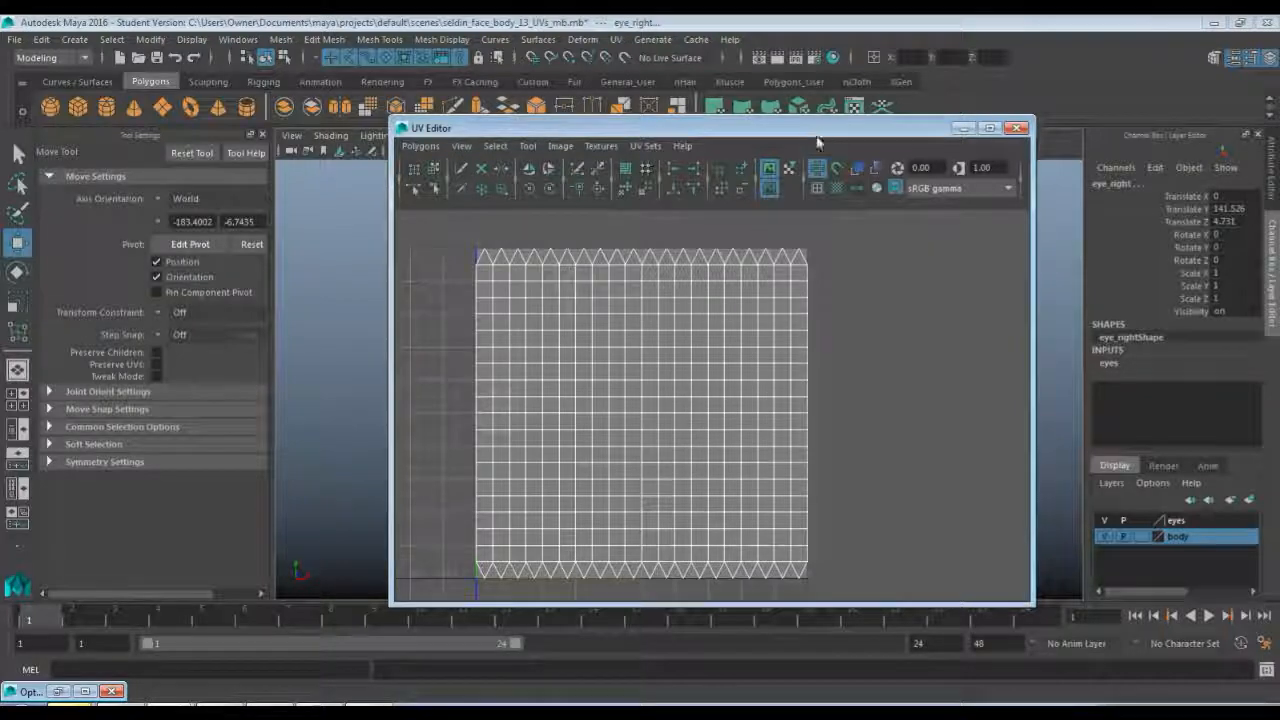
pyautogui.moveTo(816, 130); pyautogui.dragTo(1066, 140)
pyautogui.press('f')
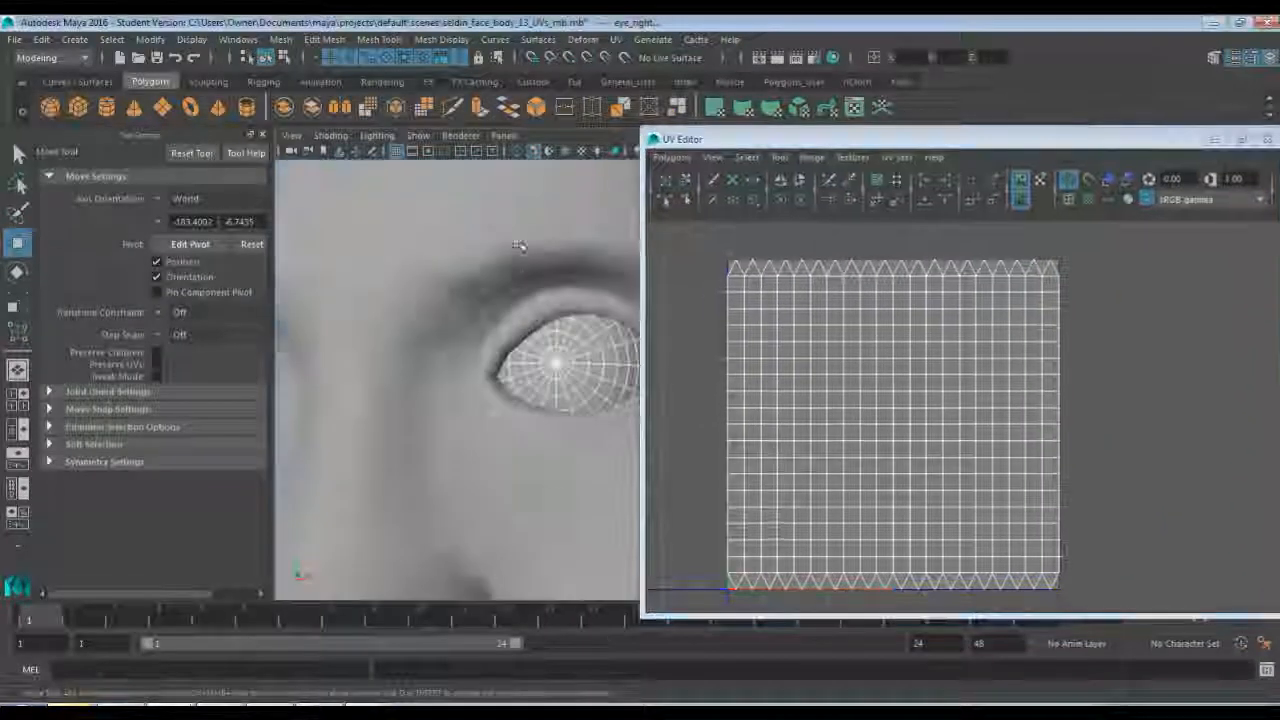
pyautogui.click(518, 245)
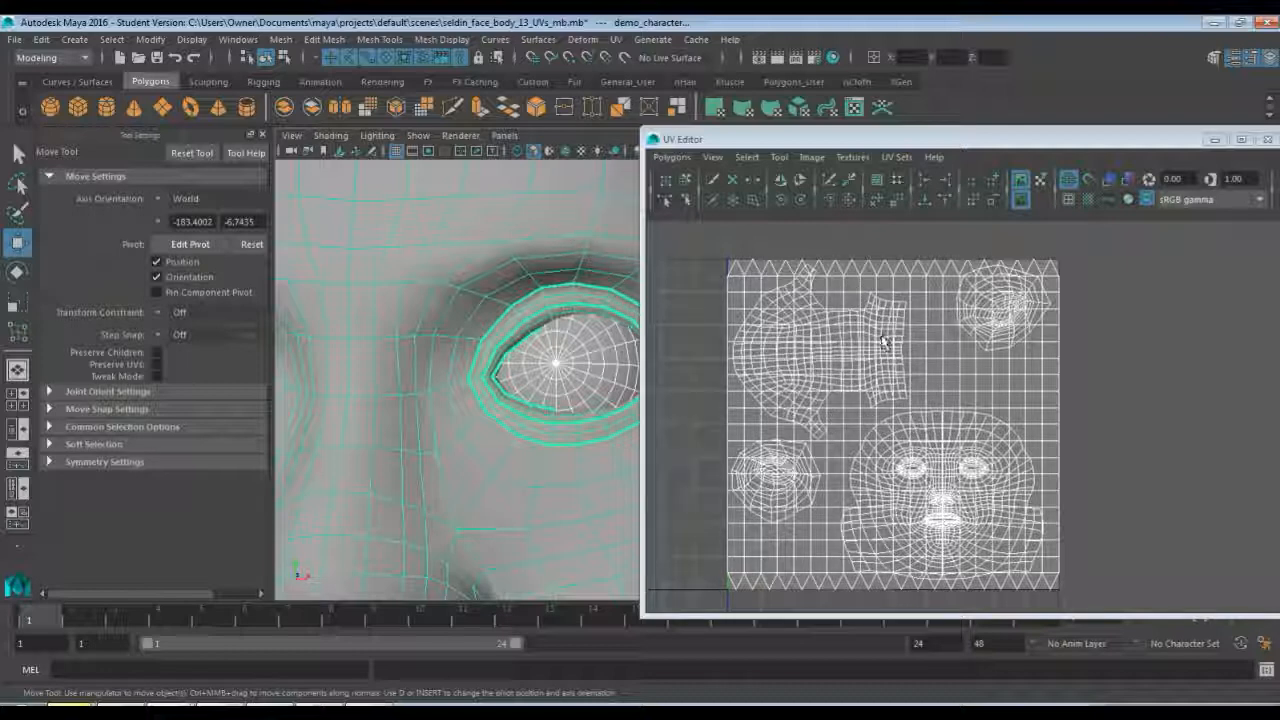
# - Select the UVs of both overlapping eye shells and move them outside the 0 to 1 square, to its right
pyautogui.moveTo(930, 280); pyautogui.dragTo(966, 283, button='right')
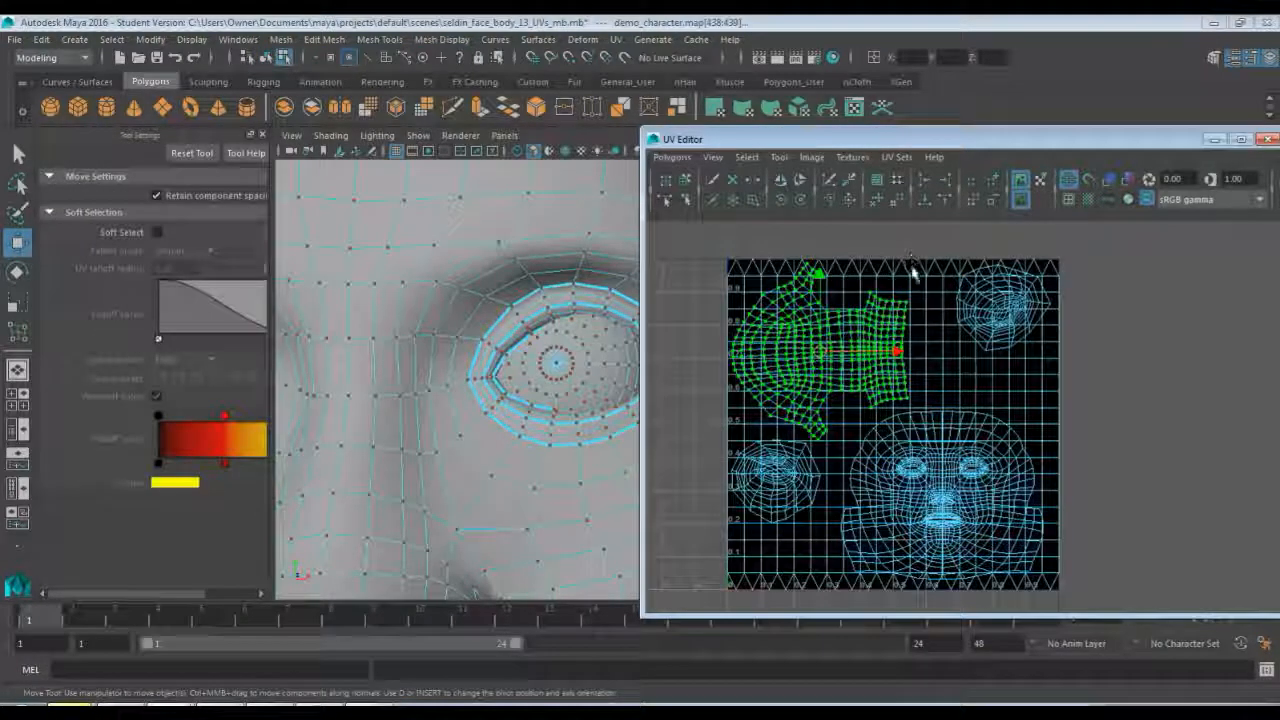
pyautogui.click(922, 268)
pyautogui.keyDown('ctrl'); pyautogui.moveTo(921, 268); pyautogui.dragTo(926, 286, button='right'); pyautogui.keyUp('ctrl')
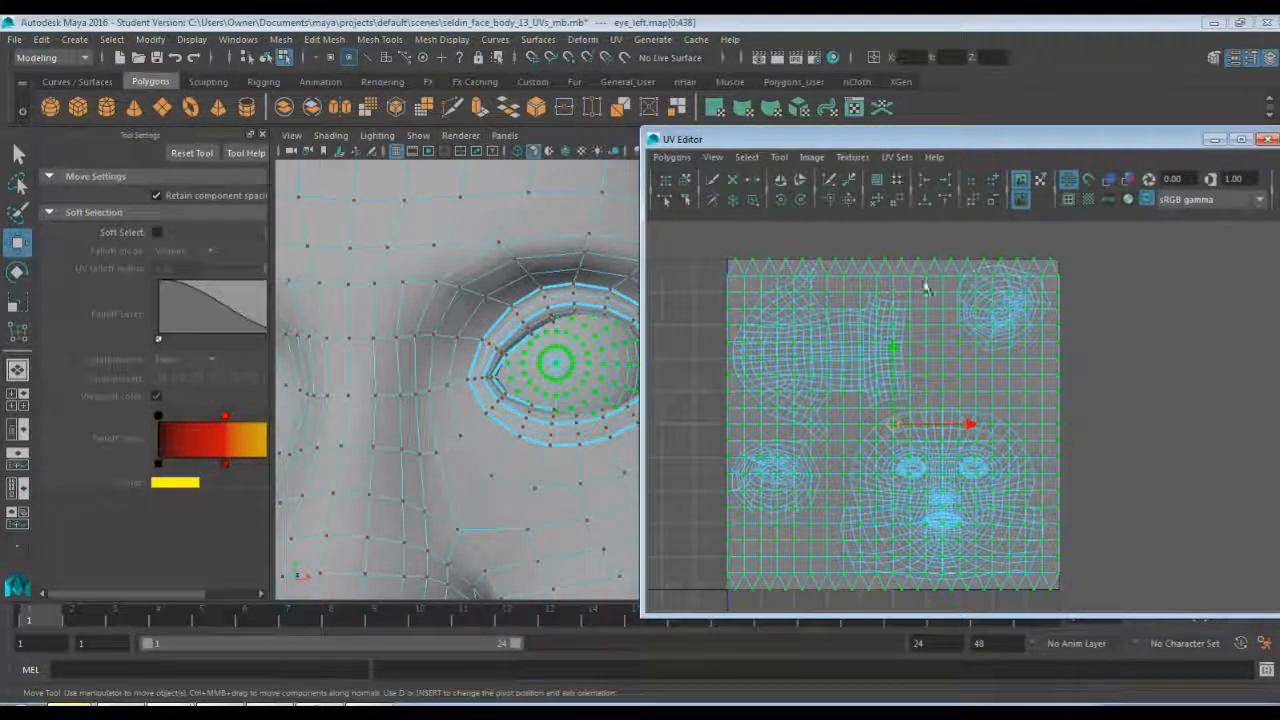
pyautogui.scroll(-3, 932, 322)
pyautogui.scroll(-2, 960, 412)
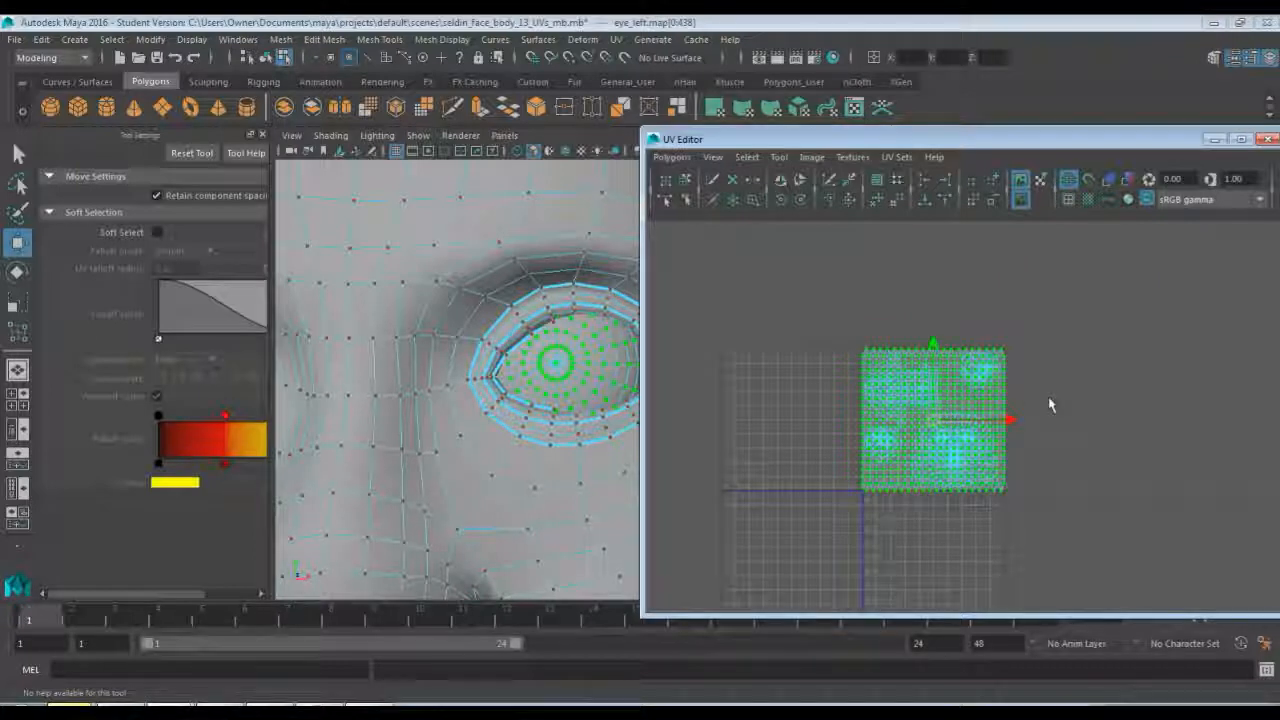
pyautogui.keyDown('alt'); pyautogui.moveTo(430, 372); pyautogui.dragTo(572, 340, button='middle'); pyautogui.keyUp('alt')
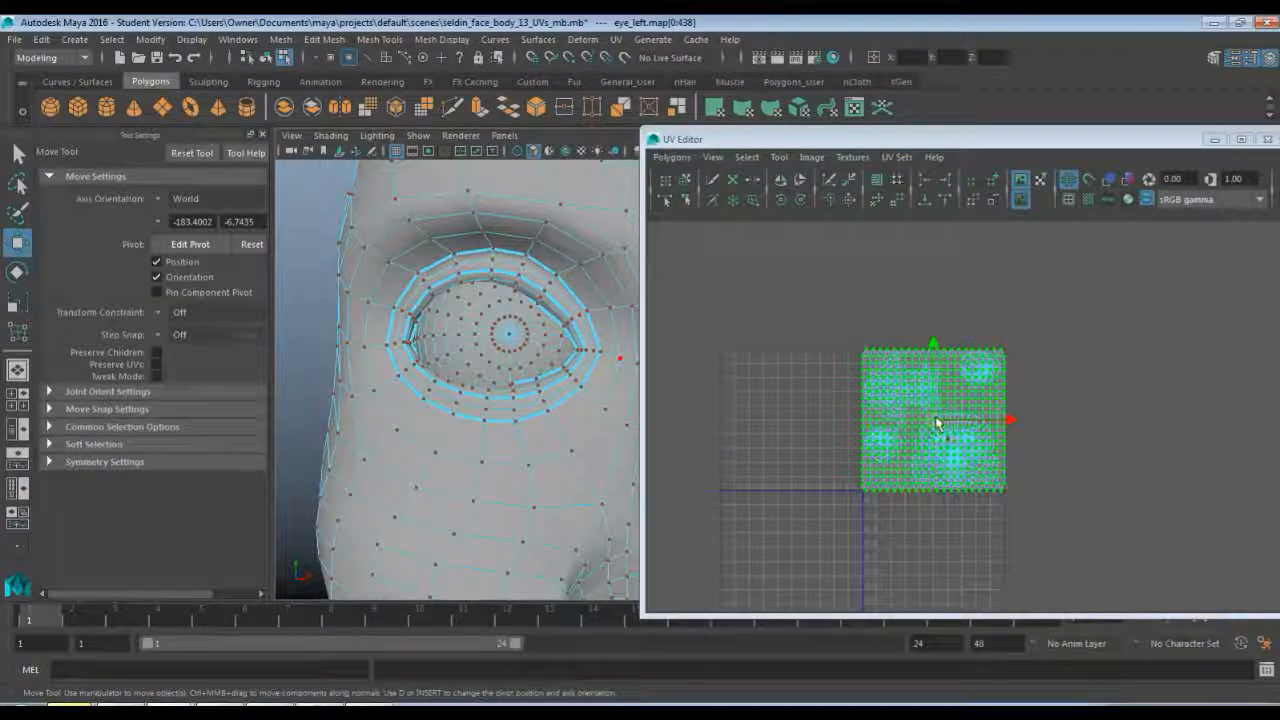
pyautogui.moveTo(937, 423); pyautogui.dragTo(1150, 360)
pyautogui.keyDown('shift'); pyautogui.click(1003, 417); pyautogui.keyUp('shift')
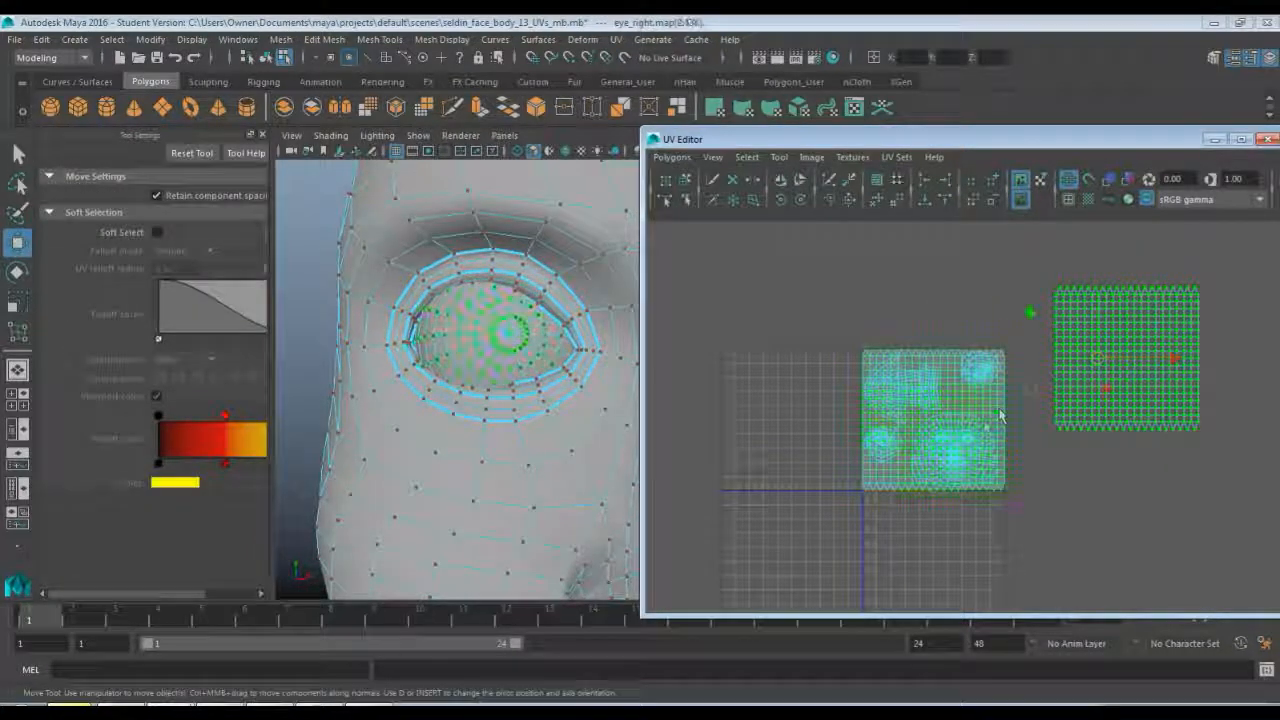
pyautogui.moveTo(1030, 390); pyautogui.dragTo(1211, 327)
pyautogui.keyDown('alt'); pyautogui.moveTo(1114, 415); pyautogui.dragTo(920, 460, button='middle'); pyautogui.keyUp('alt')
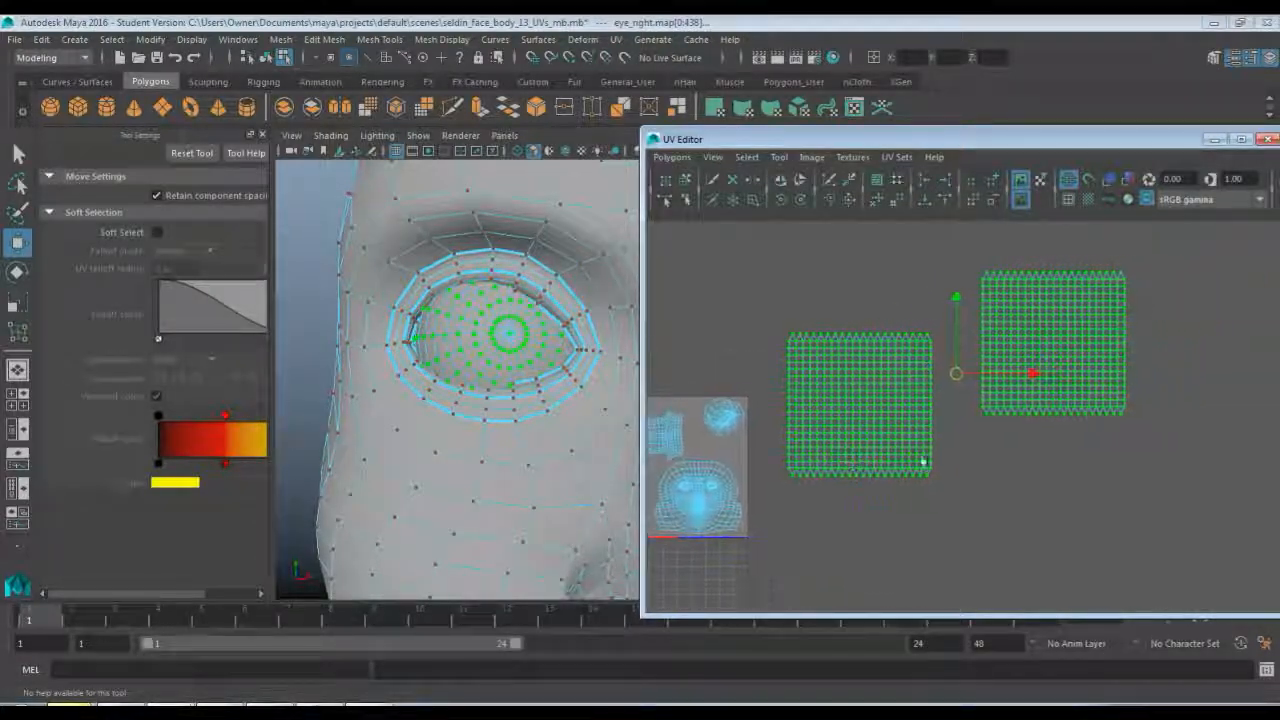
# - Place the left eye's shell directly beside the right eye's shell and scale both down
pyautogui.click(994, 455)
pyautogui.moveTo(980, 250); pyautogui.dragTo(1148, 448)
pyautogui.moveTo(1051, 346); pyautogui.dragTo(1008, 405)
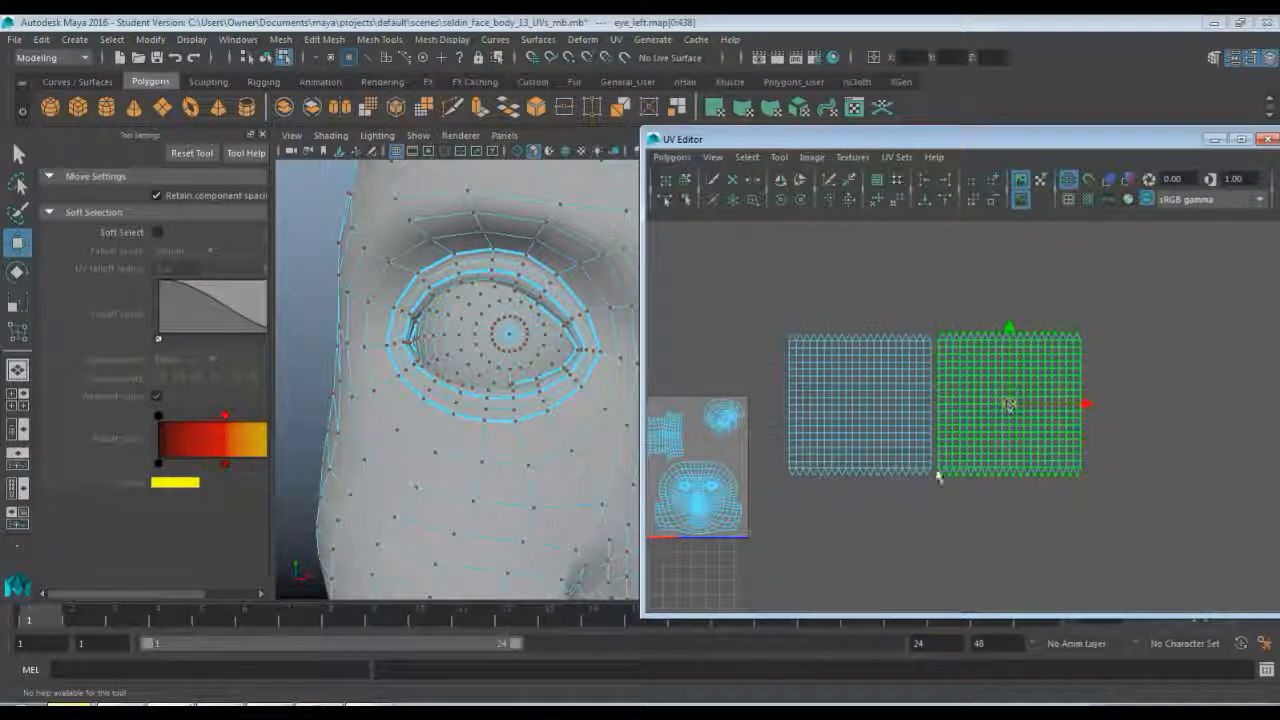
pyautogui.press('r')
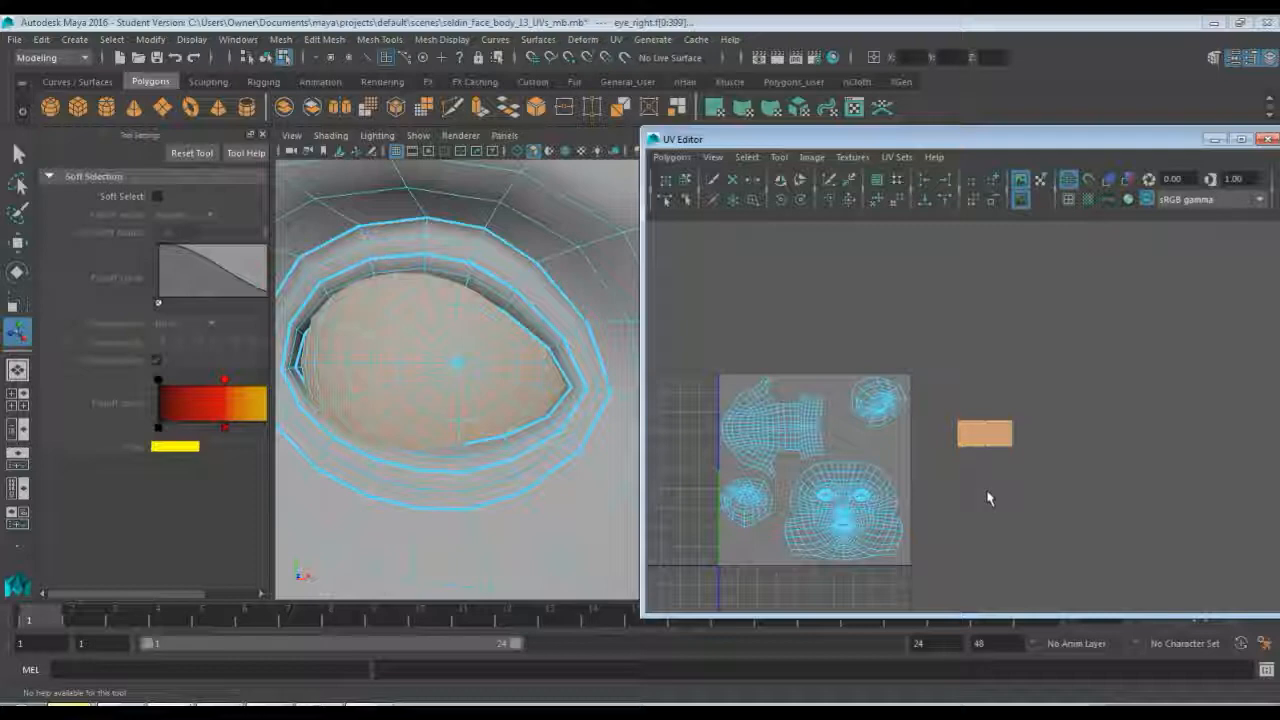
# - Select all faces of the left eye's shell and apply a spherical UV projection
pyautogui.click(998, 485)
pyautogui.doubleClick(1004, 439)
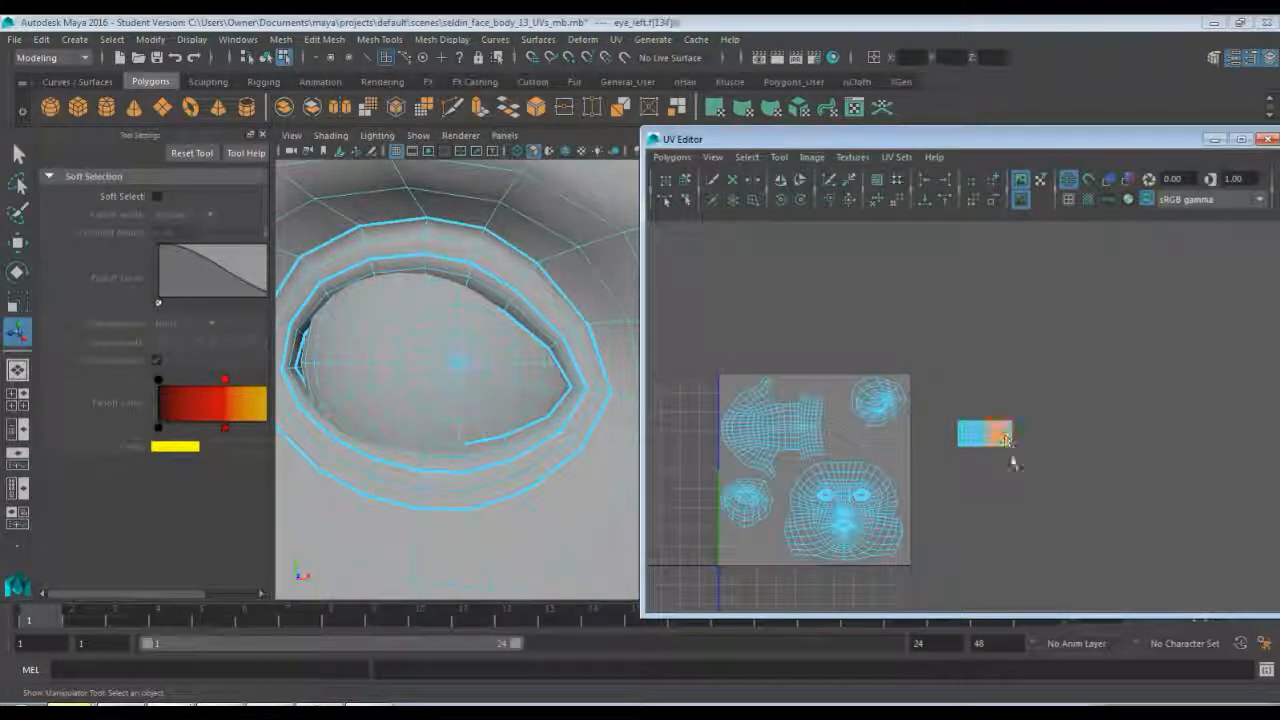
pyautogui.click(616, 39)
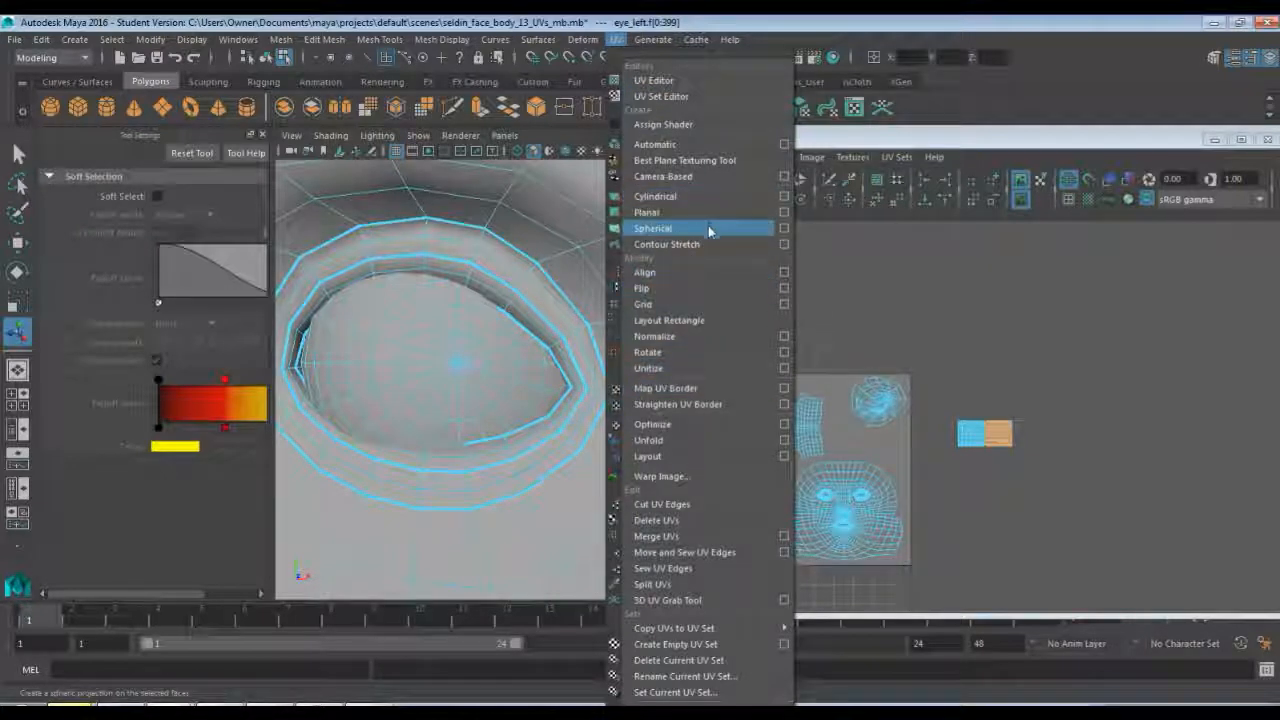
pyautogui.click(708, 231)
# - Move the left eye's projected shell off the head shells into the empty space right of the 0 to 1 square
pyautogui.moveTo(920, 418); pyautogui.dragTo(938, 428)
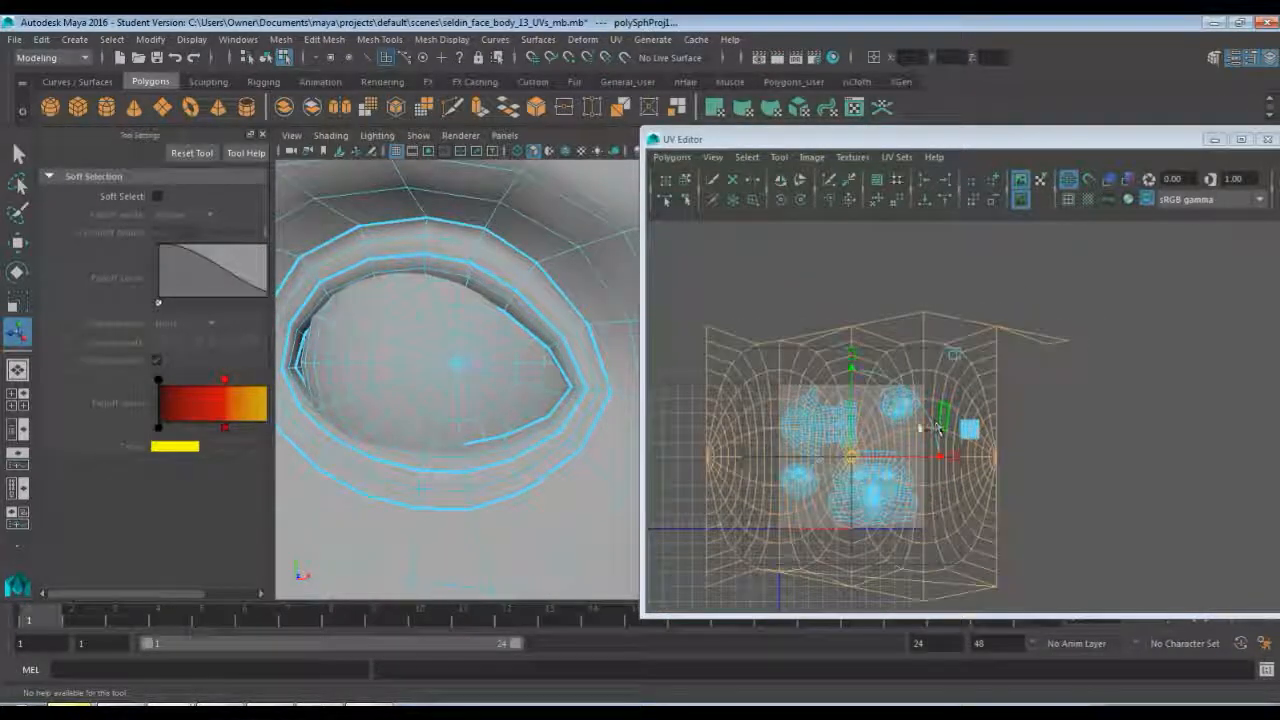
pyautogui.click(853, 460)
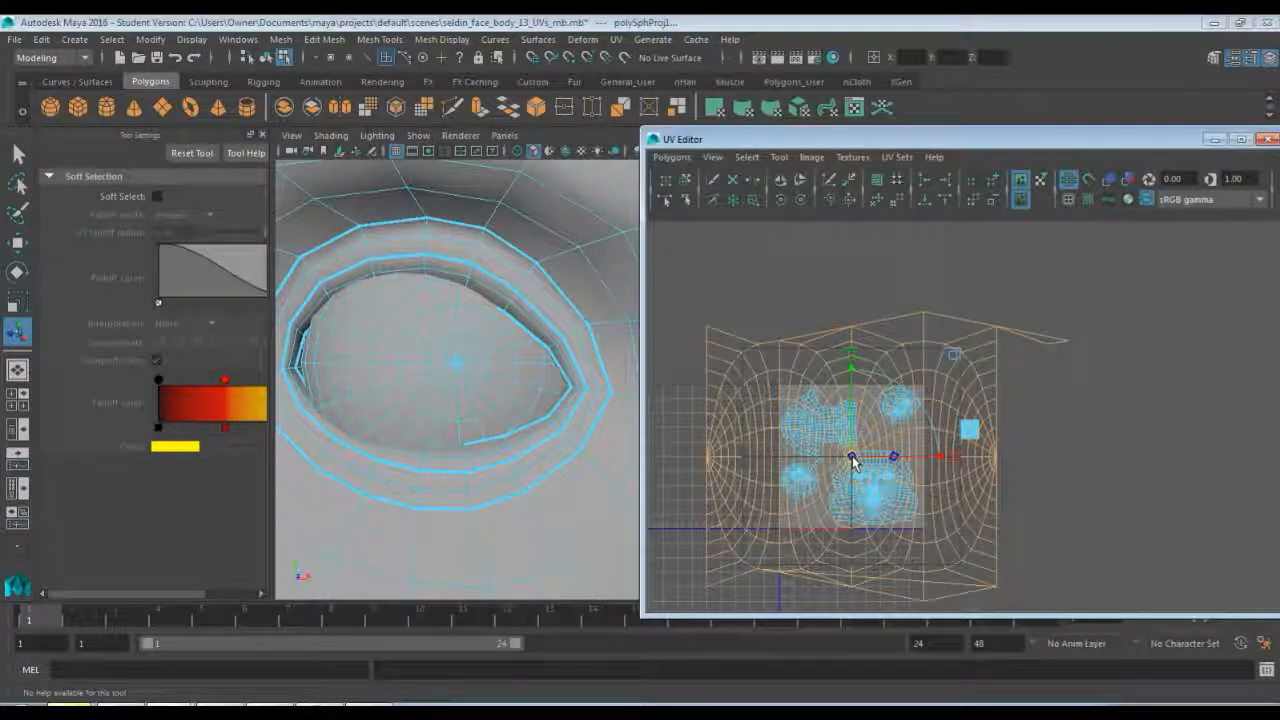
pyautogui.moveTo(853, 460); pyautogui.dragTo(1145, 370)
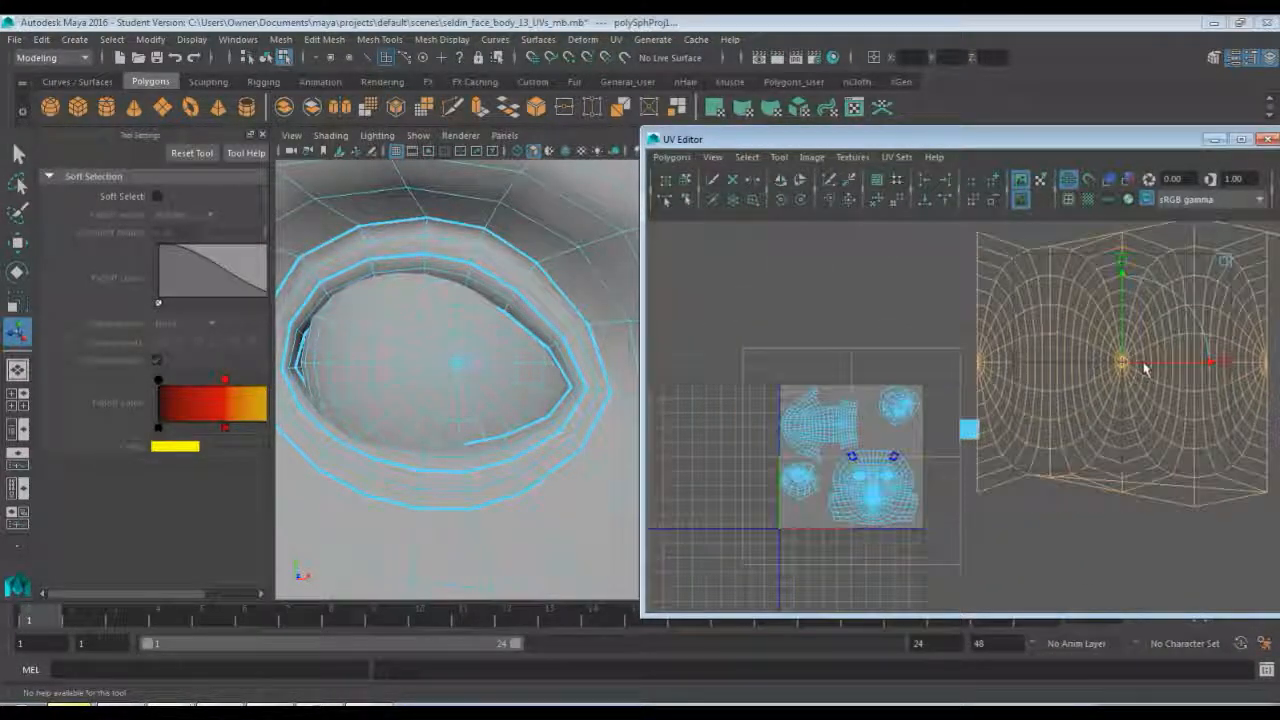
pyautogui.click(1108, 430)
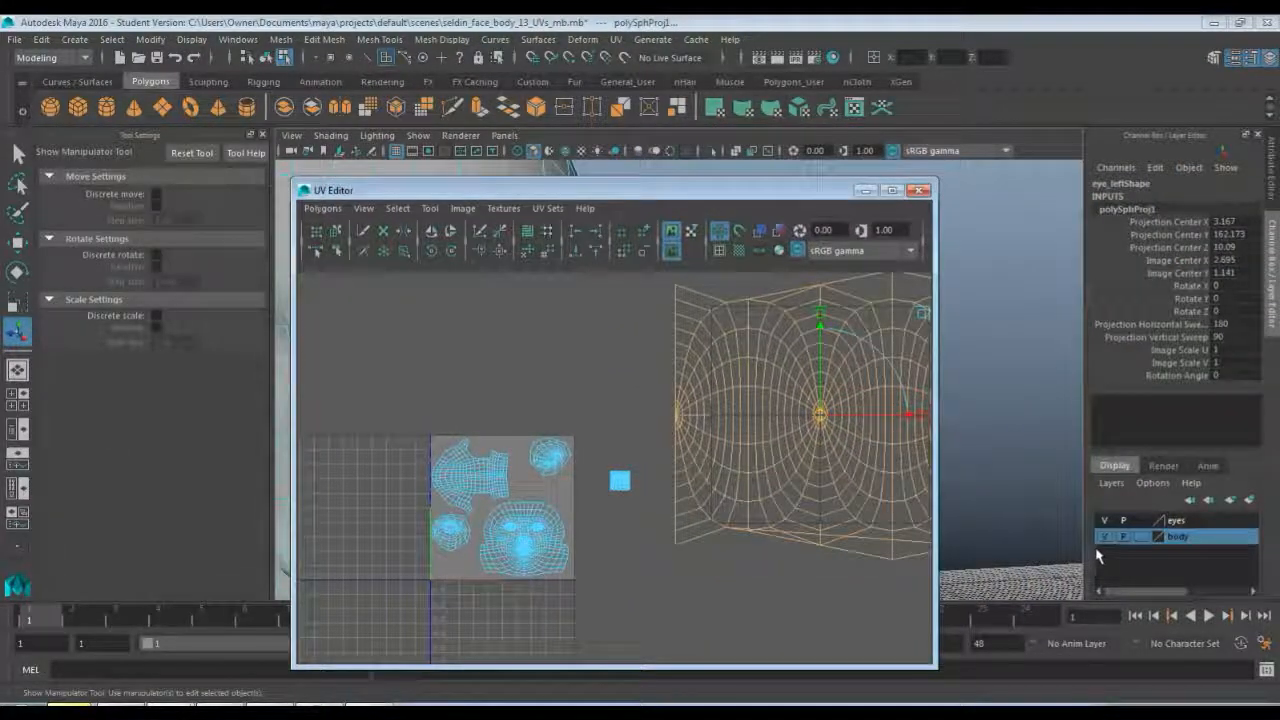
# - Hide the body layer and examine the left eyeball next to its spherical projection in the UV Editor
pyautogui.click(1104, 537)
pyautogui.moveTo(545, 191); pyautogui.dragTo(877, 188)
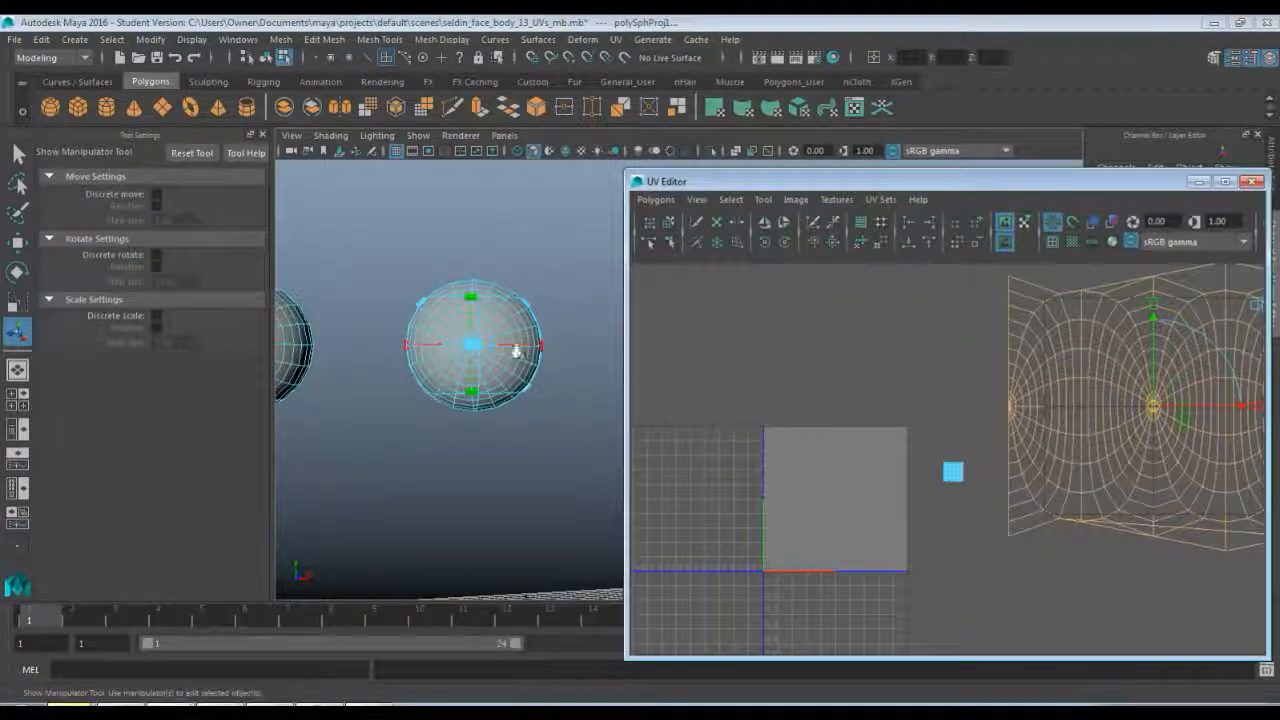
pyautogui.scroll(5, 516, 350)
pyautogui.keyDown('alt'); pyautogui.moveTo(466, 340); pyautogui.dragTo(594, 363, button='middle'); pyautogui.keyUp('alt')
pyautogui.keyDown('alt'); pyautogui.moveTo(596, 376); pyautogui.dragTo(612, 405); pyautogui.keyUp('alt')
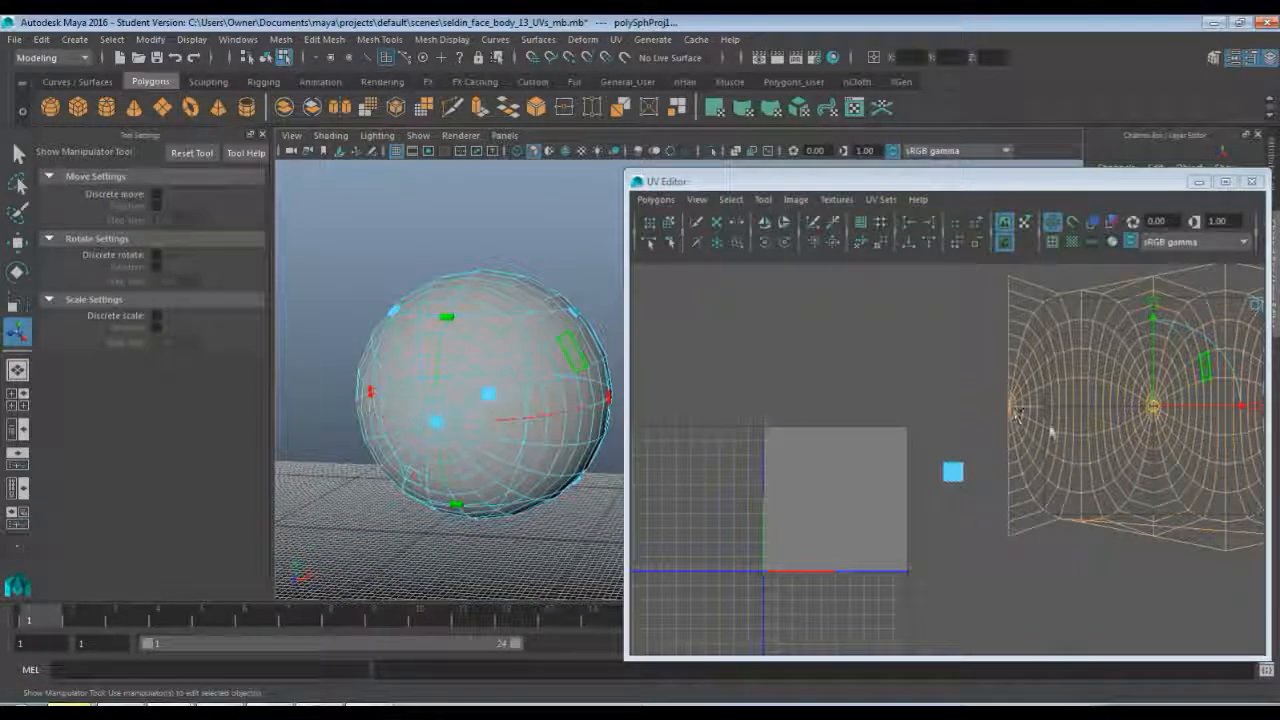
pyautogui.keyDown('alt'); pyautogui.moveTo(1140, 432); pyautogui.dragTo(1019, 440, button='middle'); pyautogui.keyUp('alt')
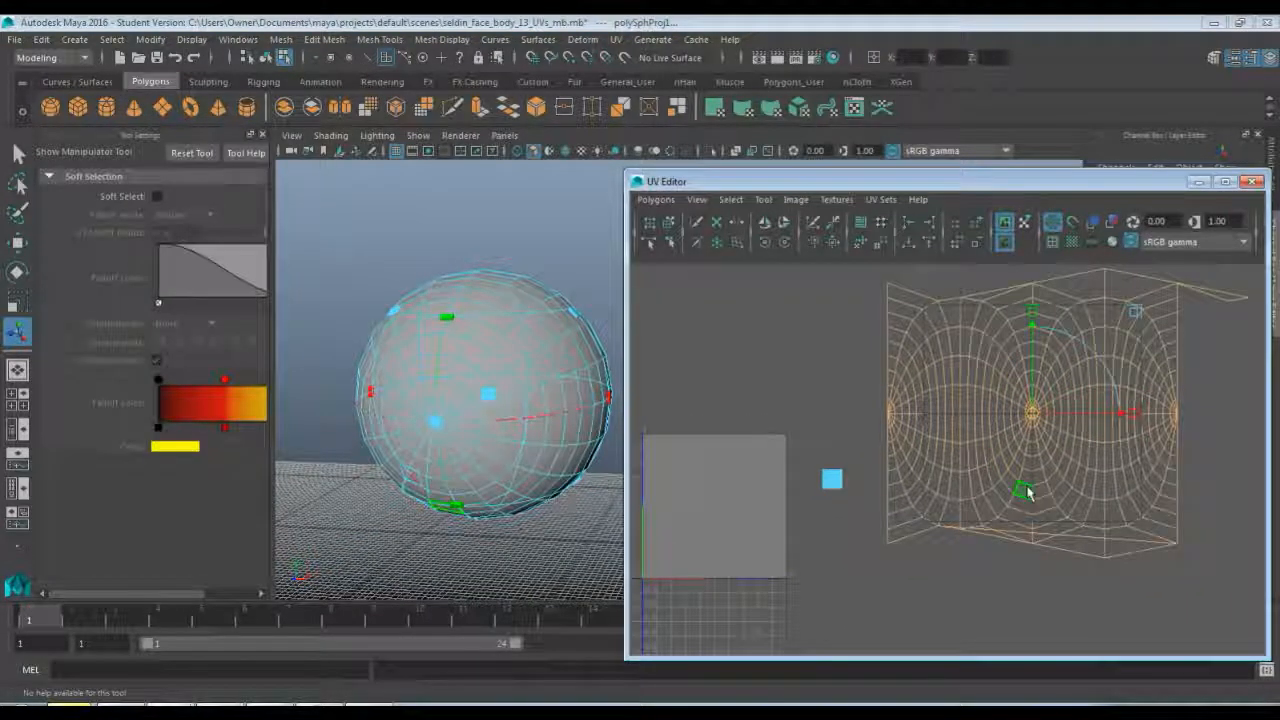
pyautogui.scroll(2, 1030, 492)
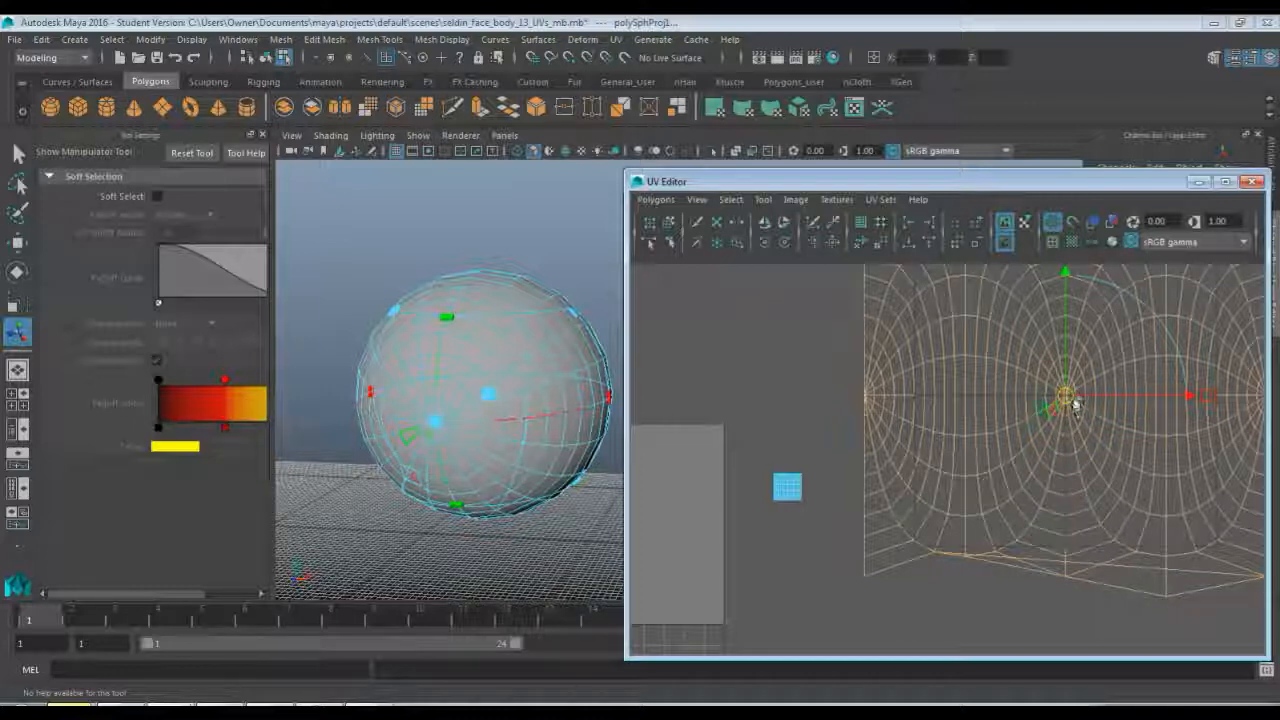
pyautogui.scroll(-2, 1040, 525)
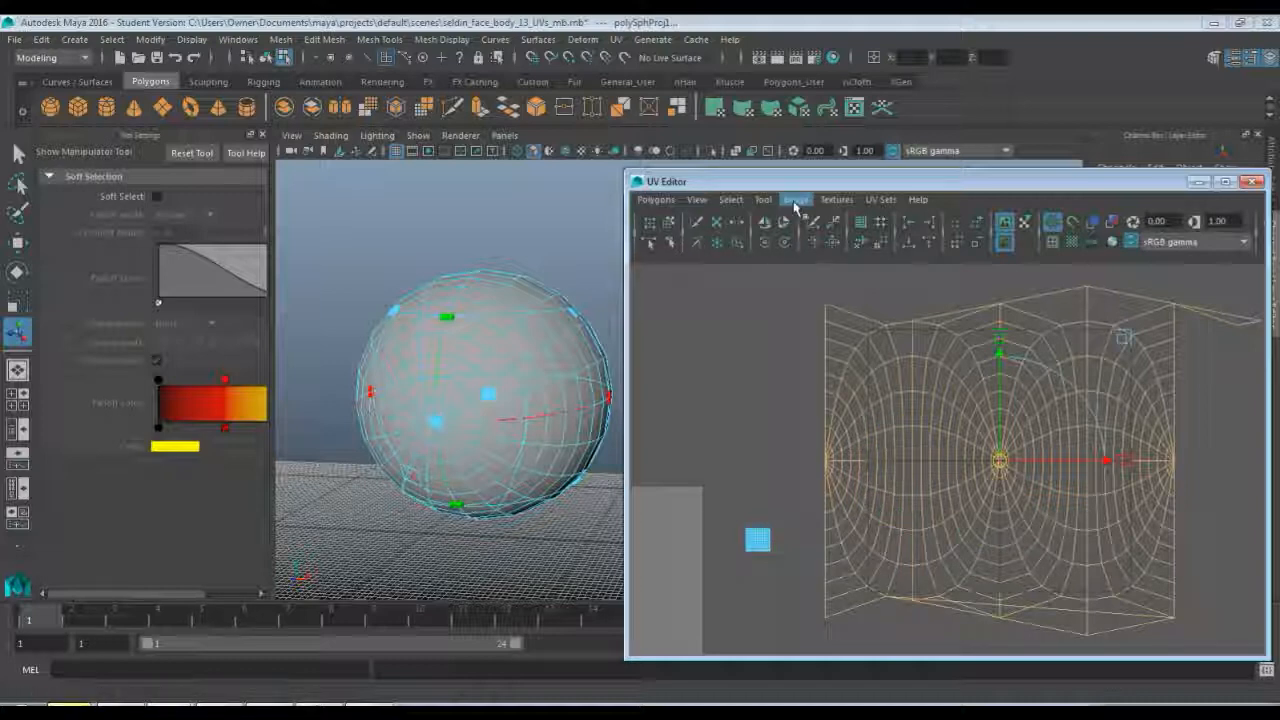
# - Select the left eye shell's UVs, then unfold and relax them with the Smooth UV Tool
pyautogui.moveTo(928, 357); pyautogui.dragTo(930, 345, button='right')
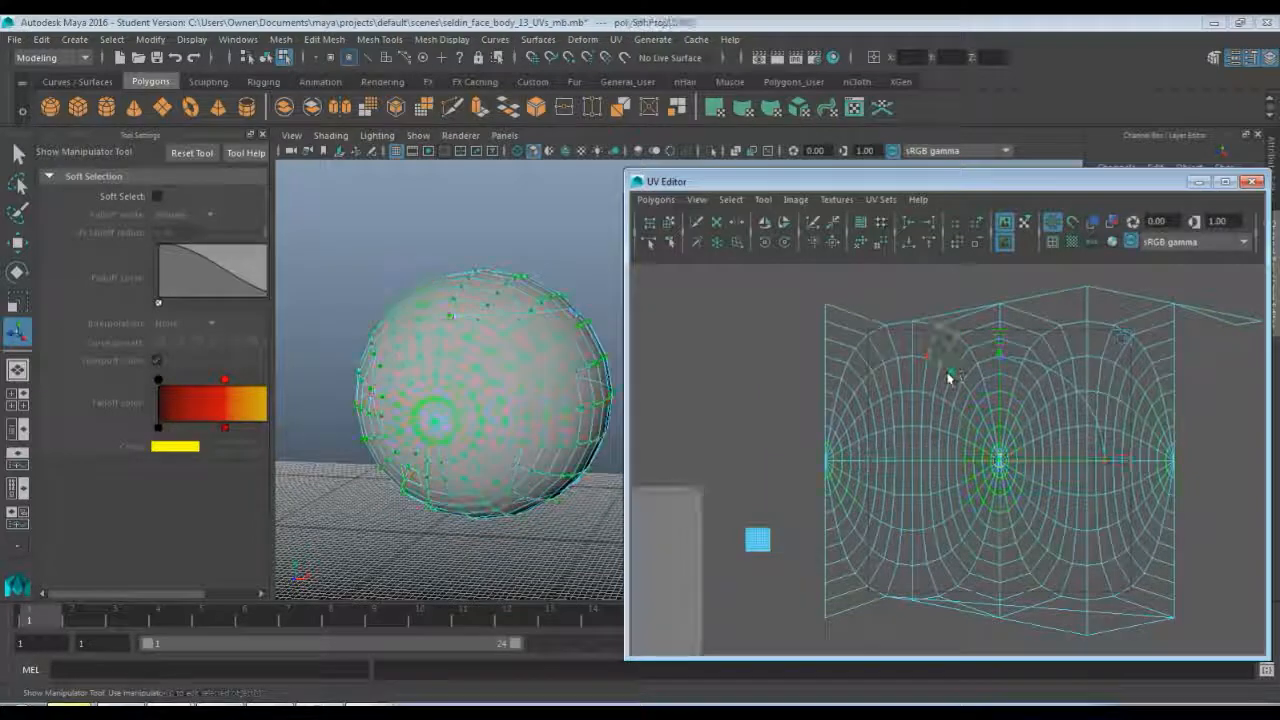
pyautogui.click(761, 200)
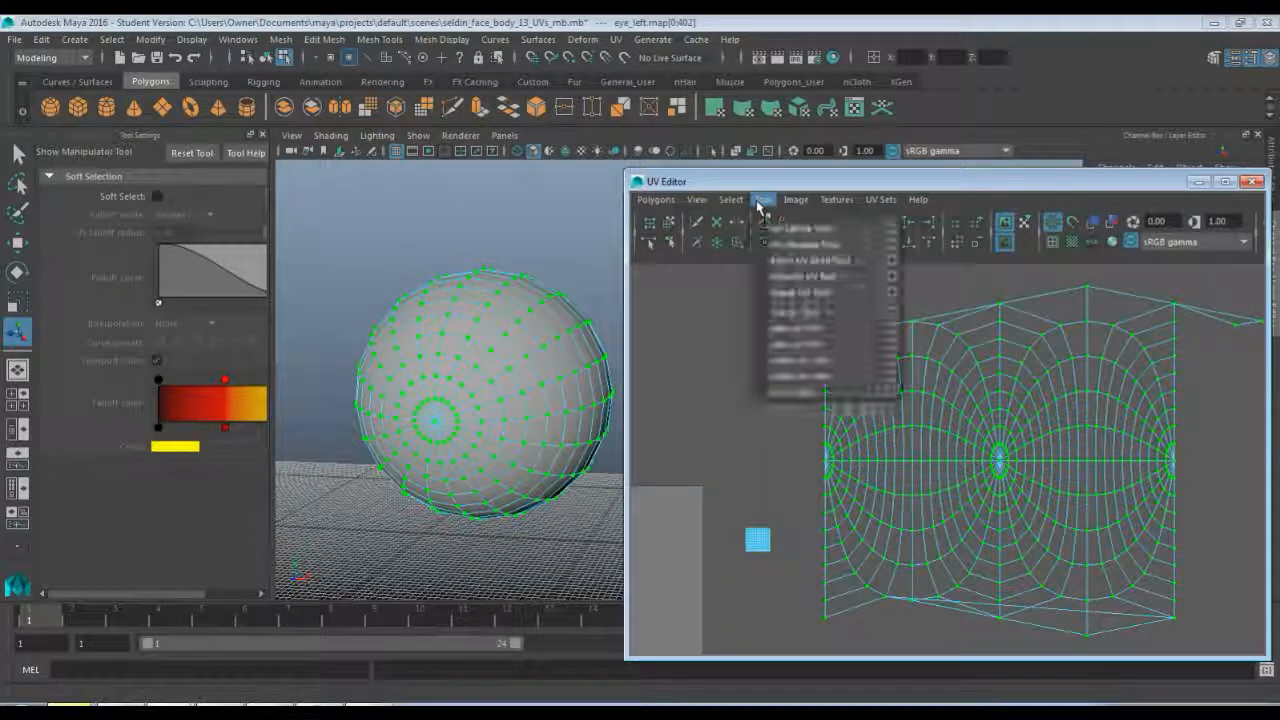
pyautogui.click(823, 276)
pyautogui.moveTo(806, 632); pyautogui.dragTo(1072, 641)
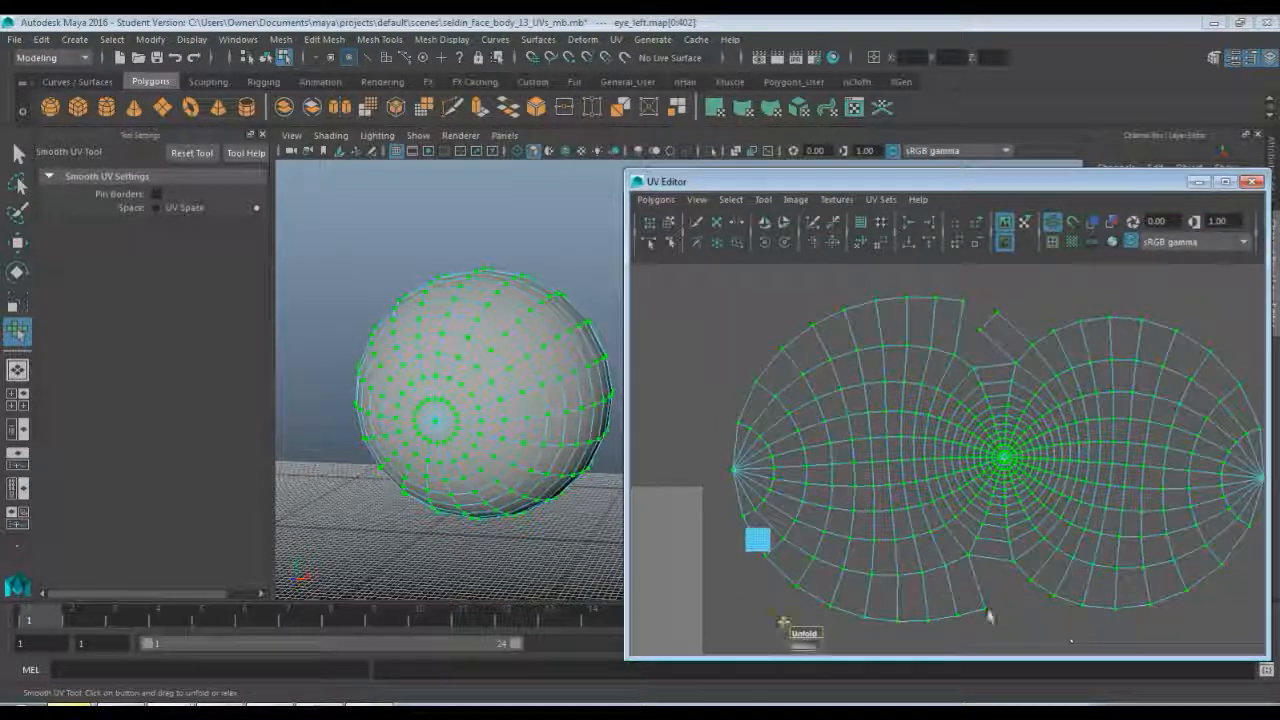
pyautogui.moveTo(803, 646); pyautogui.dragTo(1030, 621)
pyautogui.moveTo(932, 598); pyautogui.dragTo(884, 598)
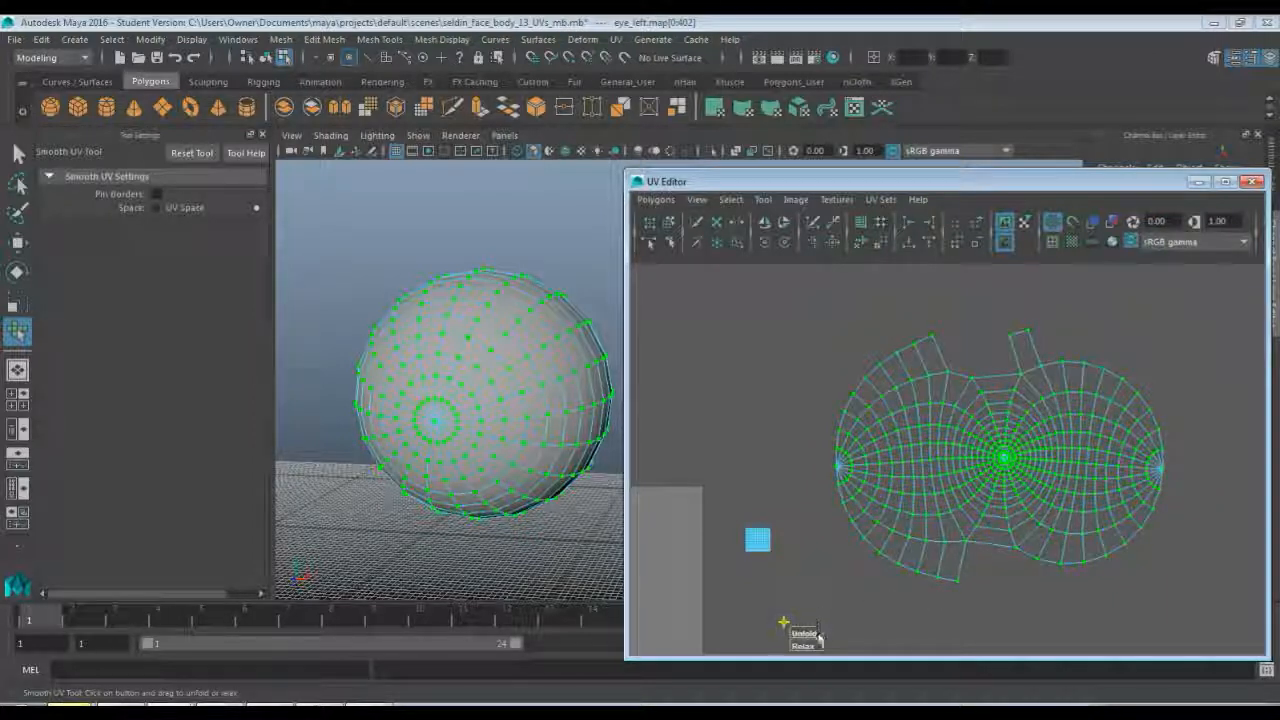
pyautogui.moveTo(808, 648); pyautogui.dragTo(875, 634)
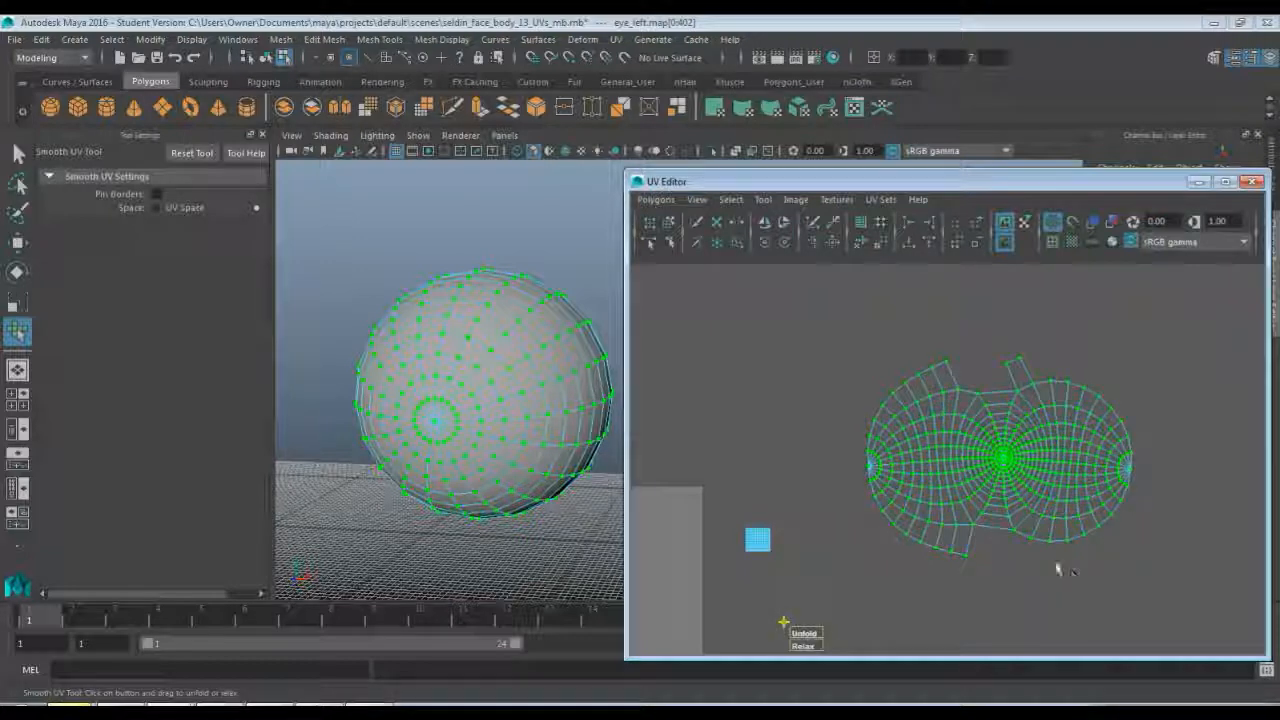
# - Select all faces of the right eye's small square shell and apply a spherical UV projection
pyautogui.scroll(3, 997, 563)
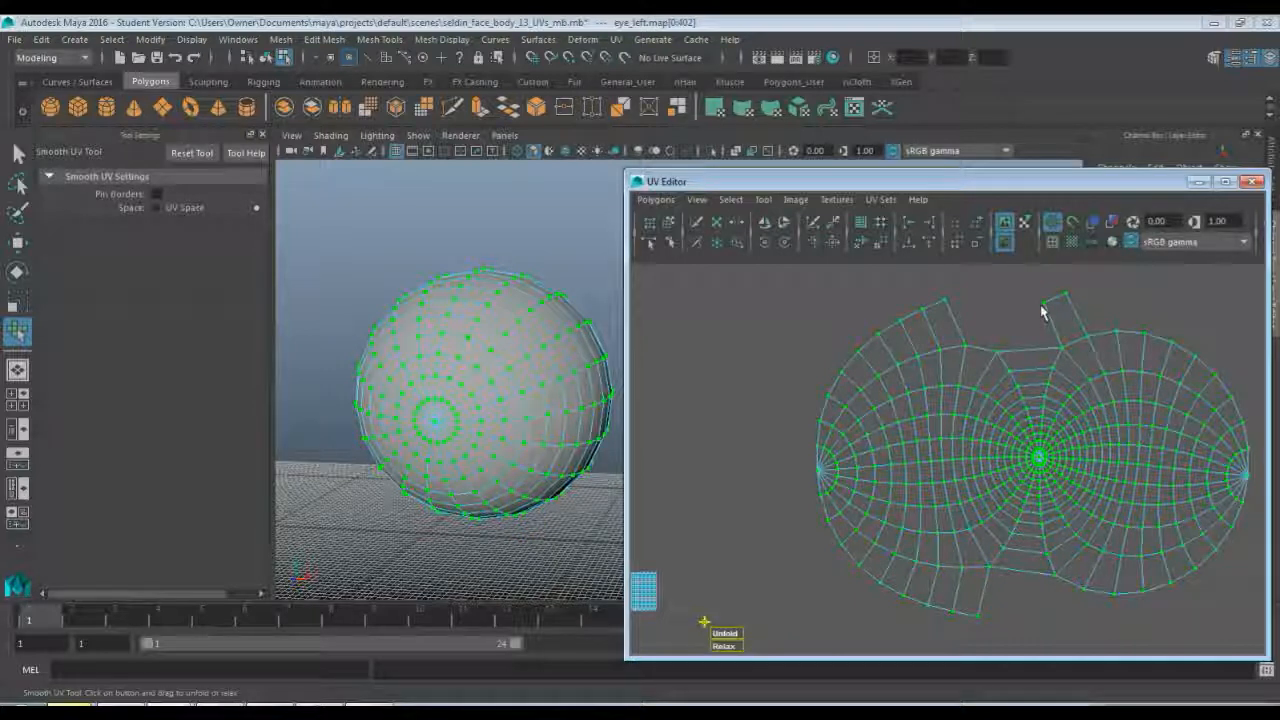
pyautogui.scroll(-2, 896, 510)
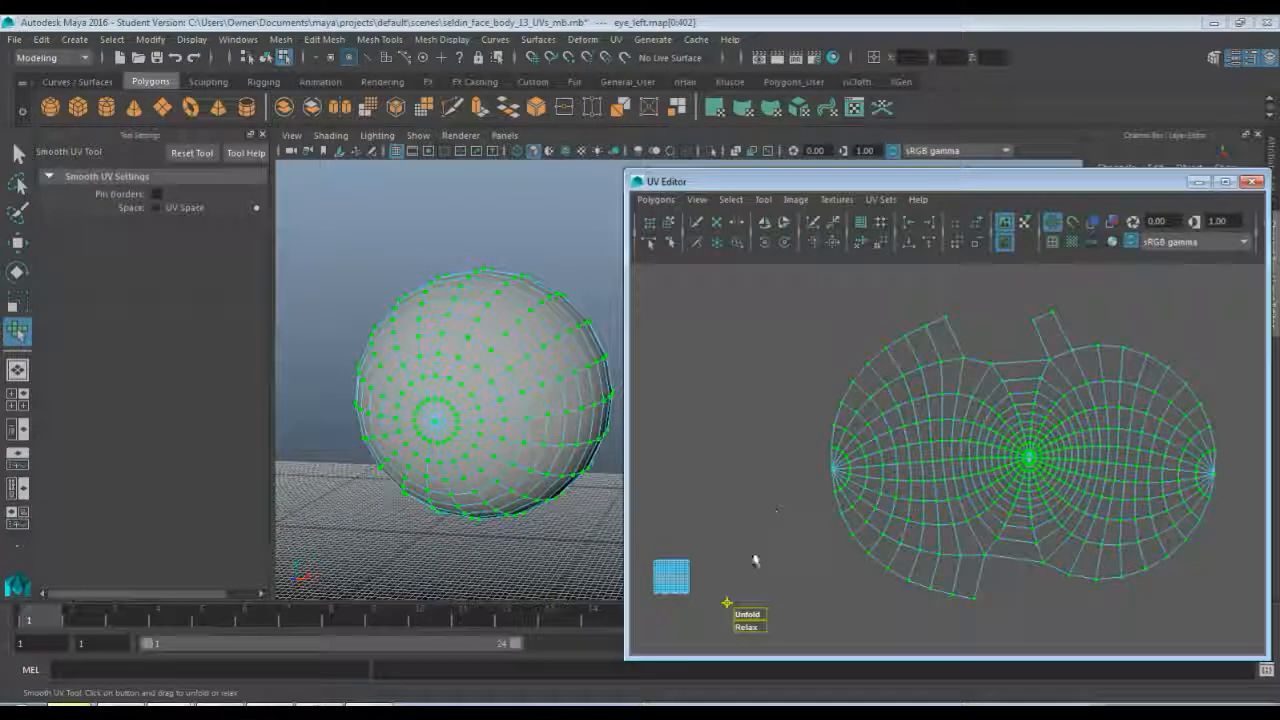
pyautogui.keyDown('alt'); pyautogui.moveTo(750, 500); pyautogui.dragTo(803, 397, button='middle'); pyautogui.keyUp('alt')
pyautogui.moveTo(749, 504); pyautogui.dragTo(744, 538, button='right')
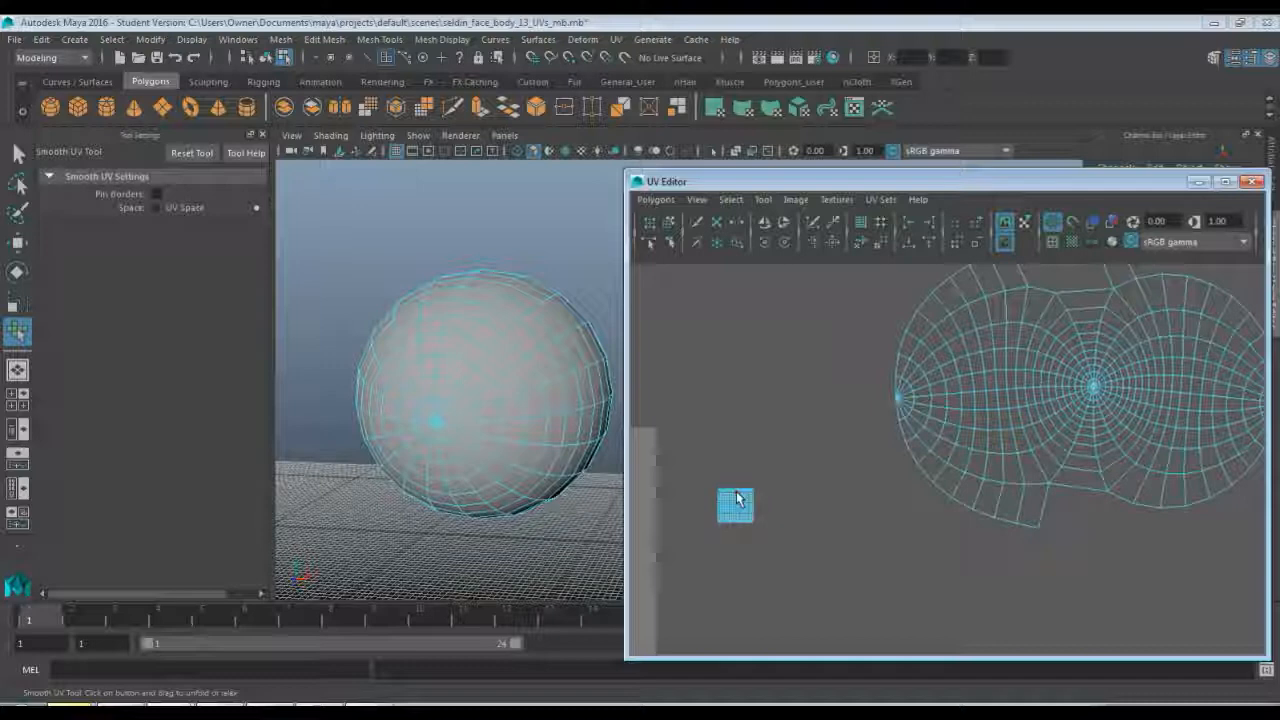
pyautogui.press('q')
pyautogui.moveTo(709, 460); pyautogui.dragTo(792, 559)
pyautogui.click(616, 39)
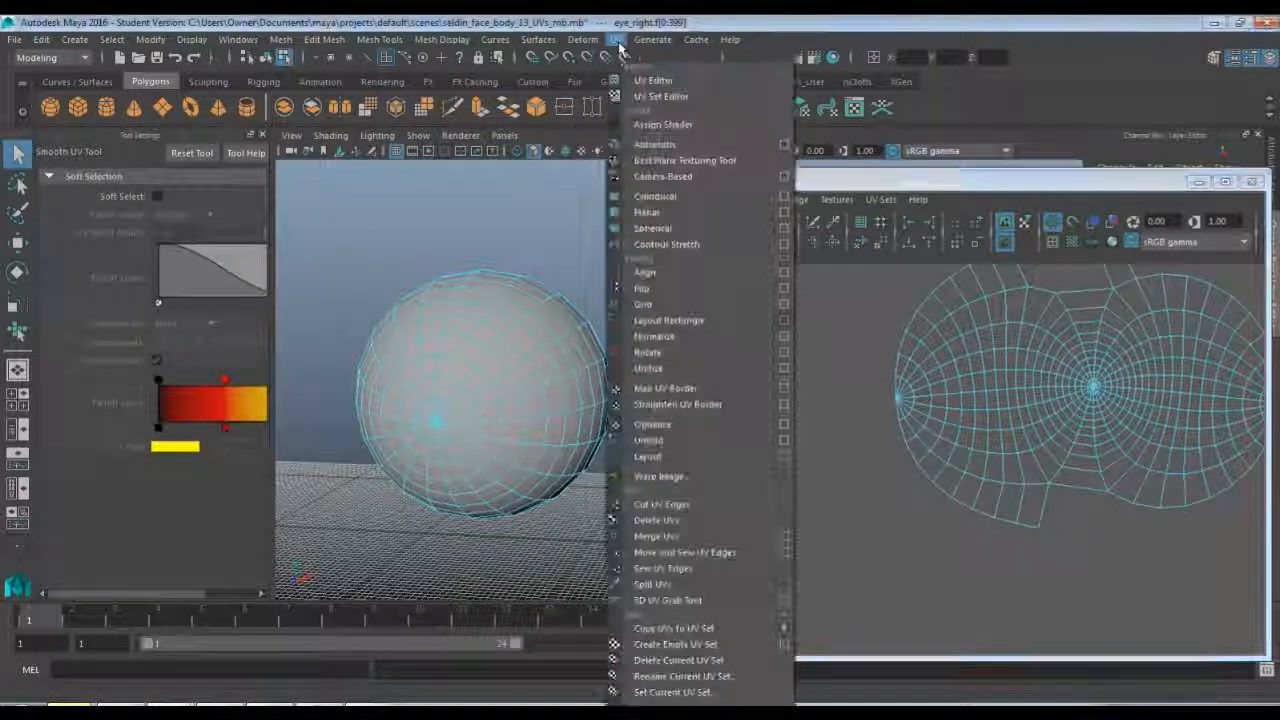
pyautogui.click(690, 228)
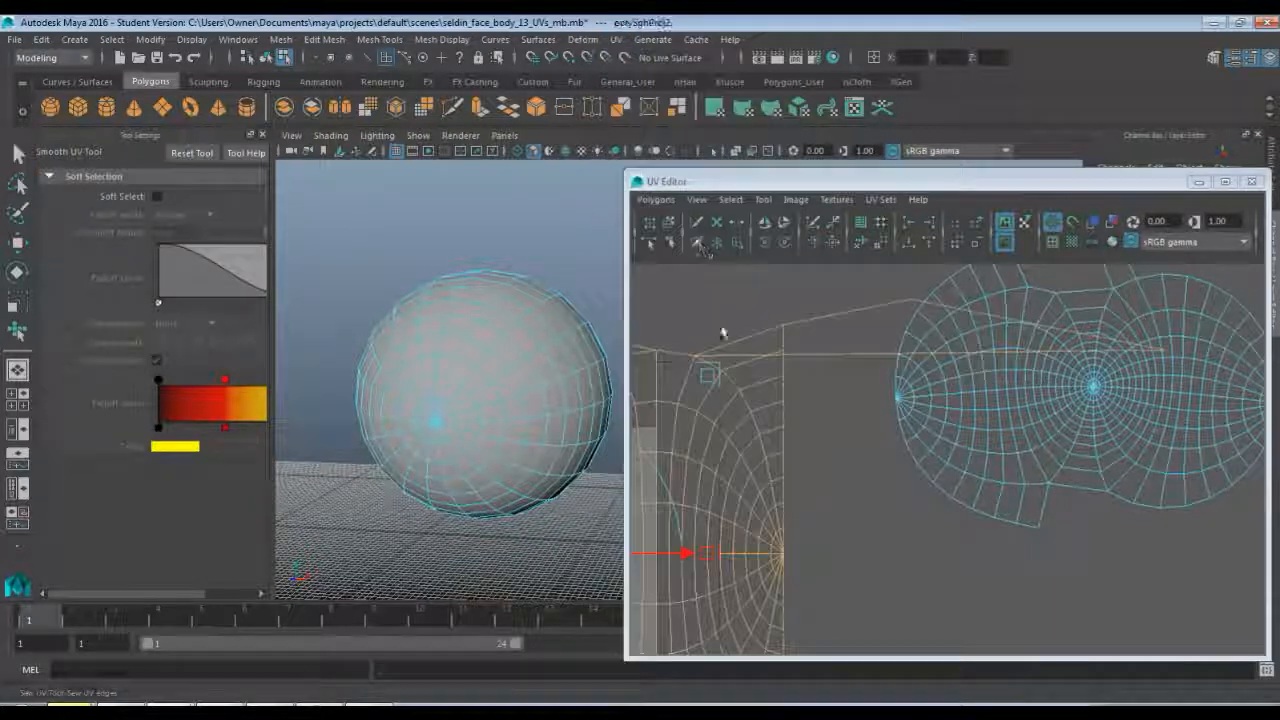
pyautogui.scroll(-2, 822, 517)
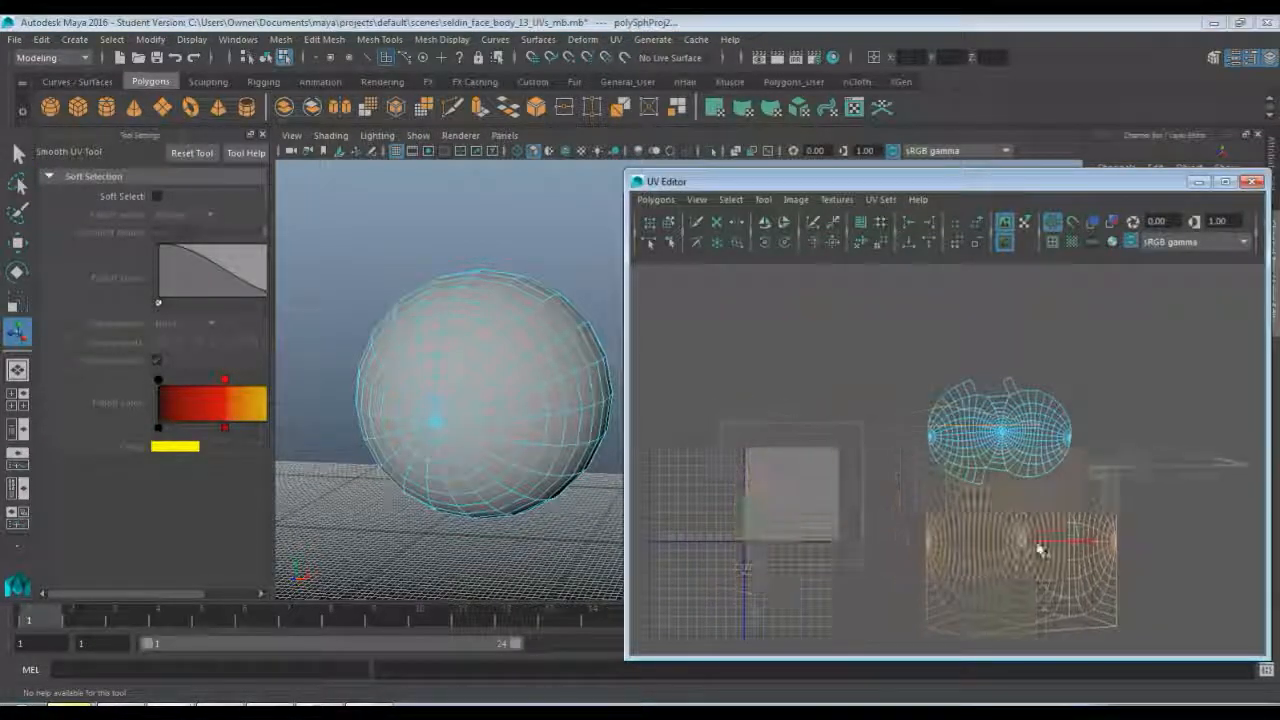
pyautogui.keyDown('alt'); pyautogui.moveTo(1128, 614); pyautogui.dragTo(1124, 462, button='middle'); pyautogui.keyUp('alt')
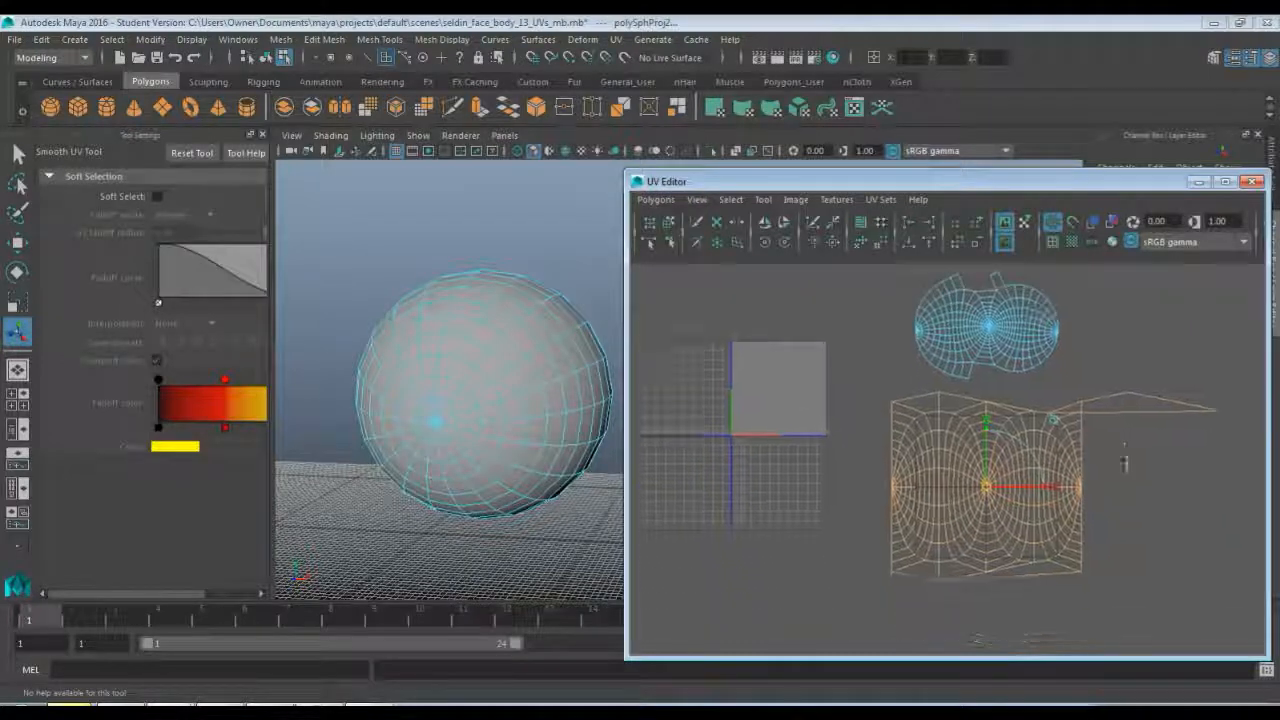
# - Select the right eye shell's UVs and unfold them with the Smooth UV Tool
pyautogui.moveTo(912, 425); pyautogui.dragTo(924, 445, button='right')
pyautogui.click(924, 445)
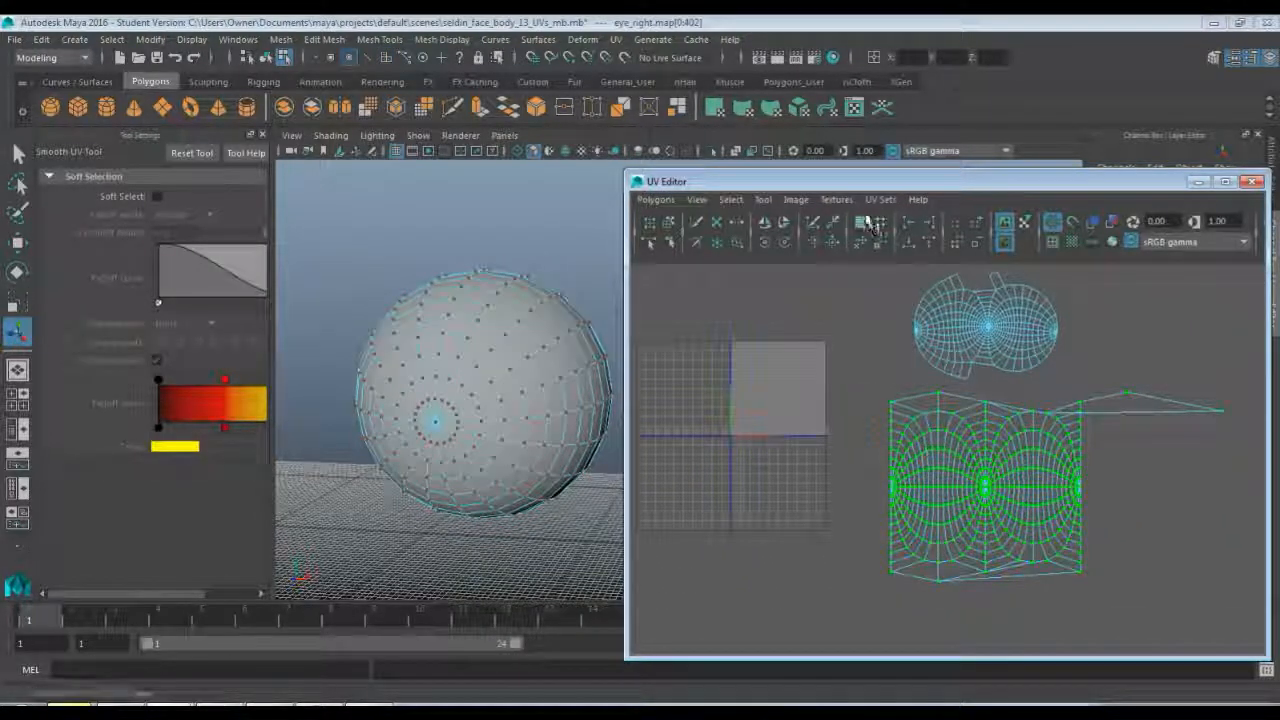
pyautogui.click(796, 199)
pyautogui.moveTo(763, 199)
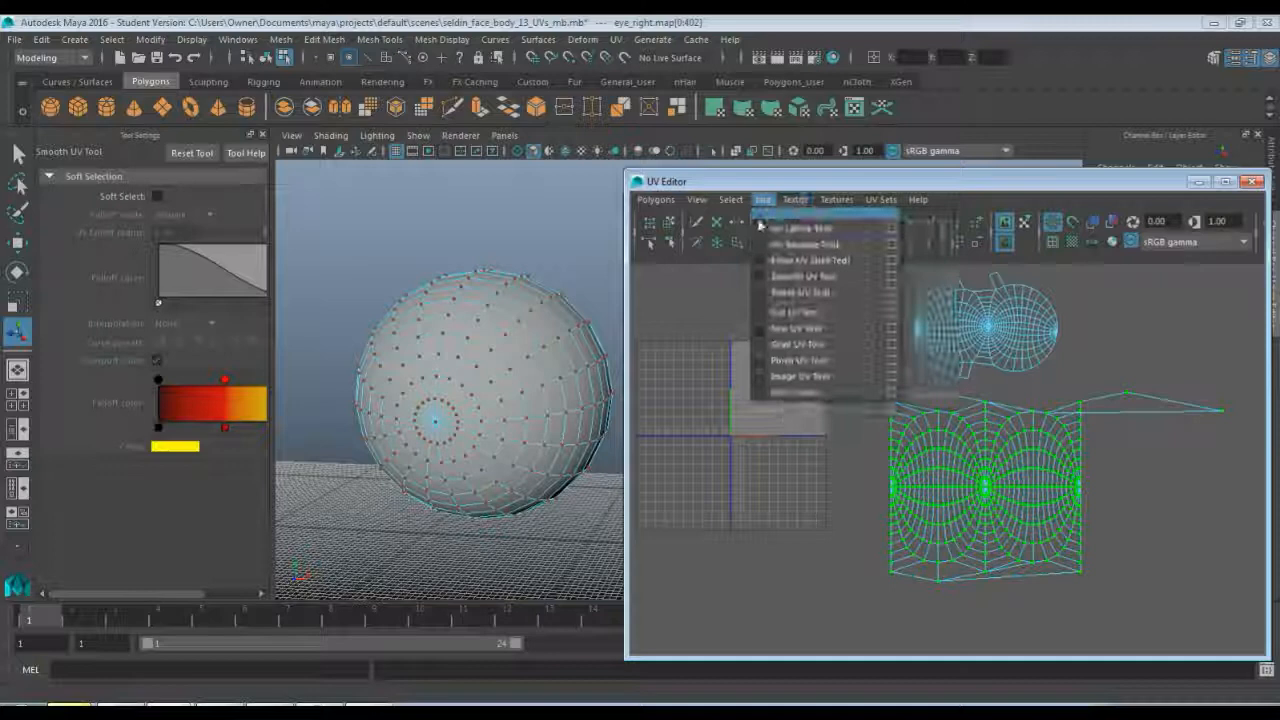
pyautogui.click(812, 280)
pyautogui.moveTo(877, 590); pyautogui.dragTo(1160, 575)
pyautogui.moveTo(878, 598); pyautogui.dragTo(1105, 578)
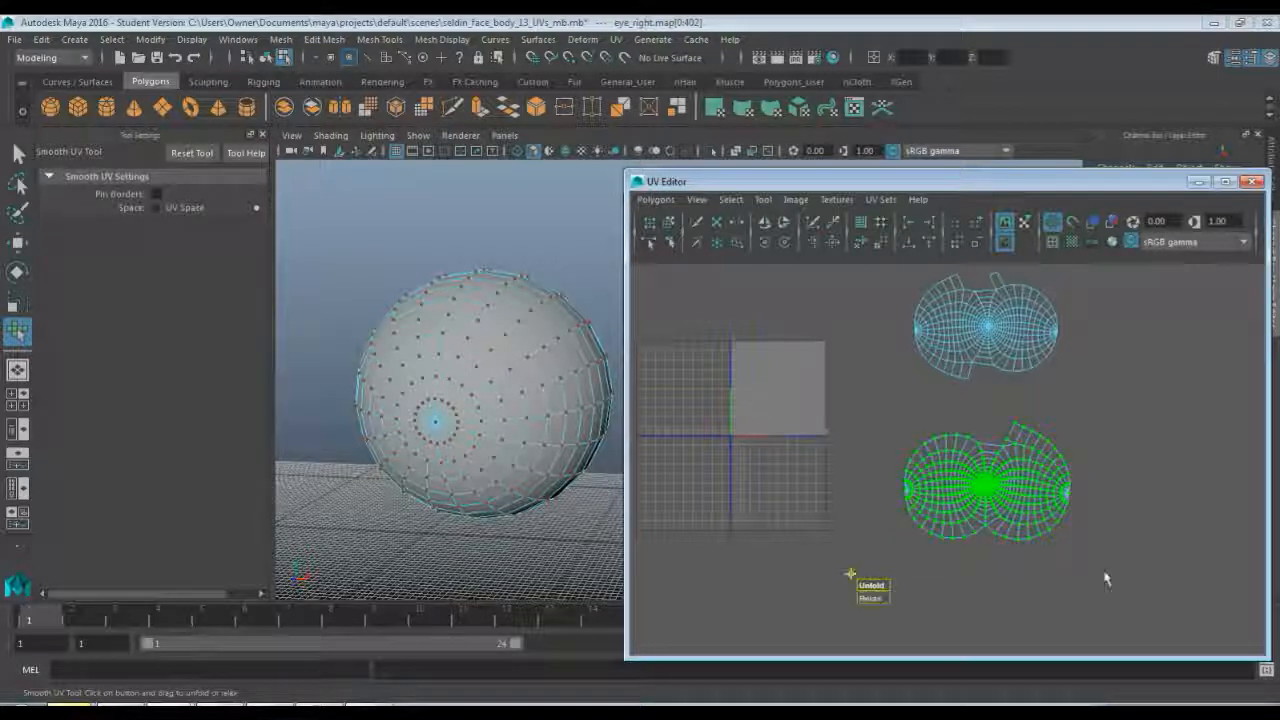
pyautogui.click(1118, 493)
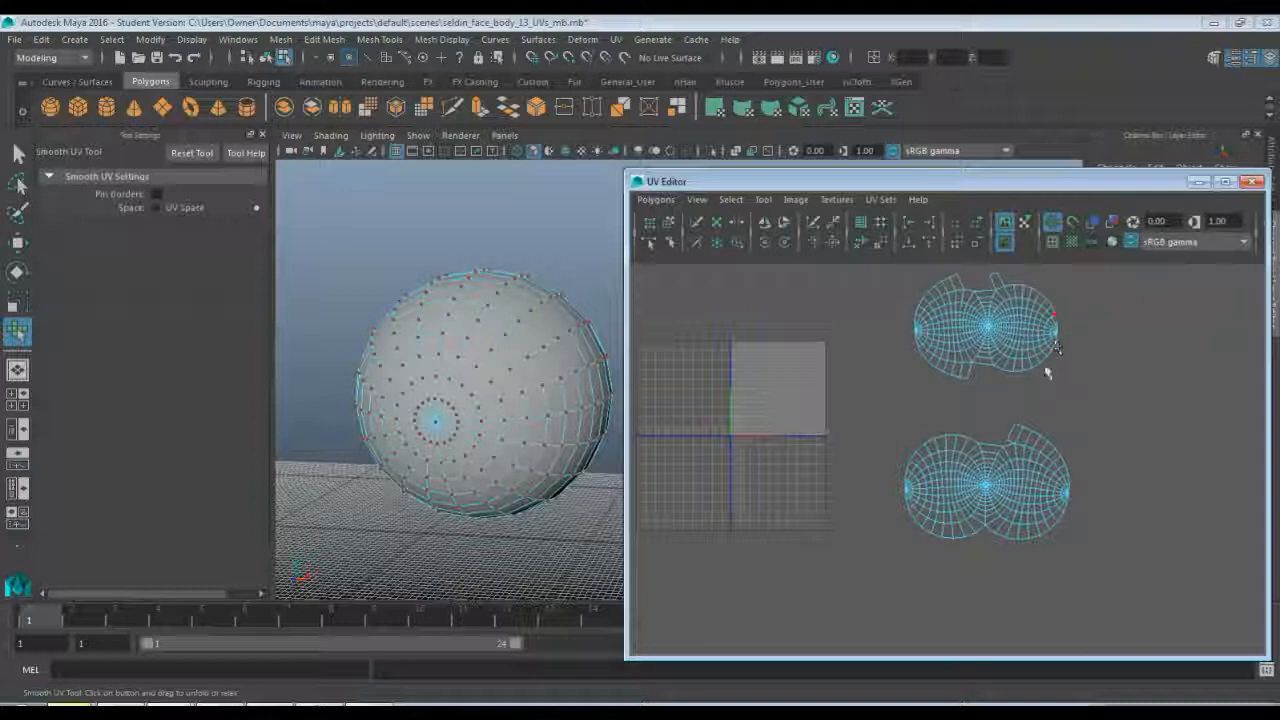
# - Select the UVs of both eye shells and make the body layer visible again alongside the UV Editor
pyautogui.scroll(2, 1014, 443)
pyautogui.keyDown('alt'); pyautogui.moveTo(994, 280); pyautogui.dragTo(990, 457, button='middle'); pyautogui.keyUp('alt')
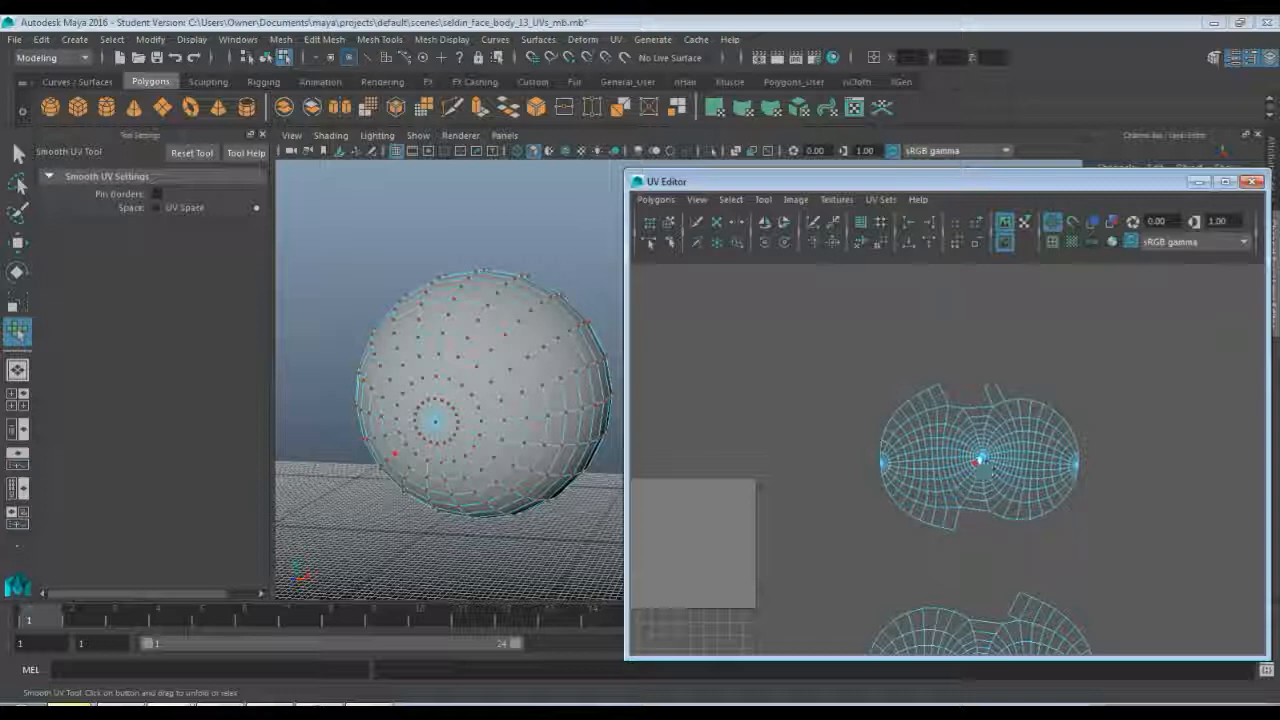
pyautogui.scroll(6, 967, 499)
pyautogui.keyDown('alt'); pyautogui.moveTo(965, 506); pyautogui.dragTo(870, 457, button='middle'); pyautogui.keyUp('alt')
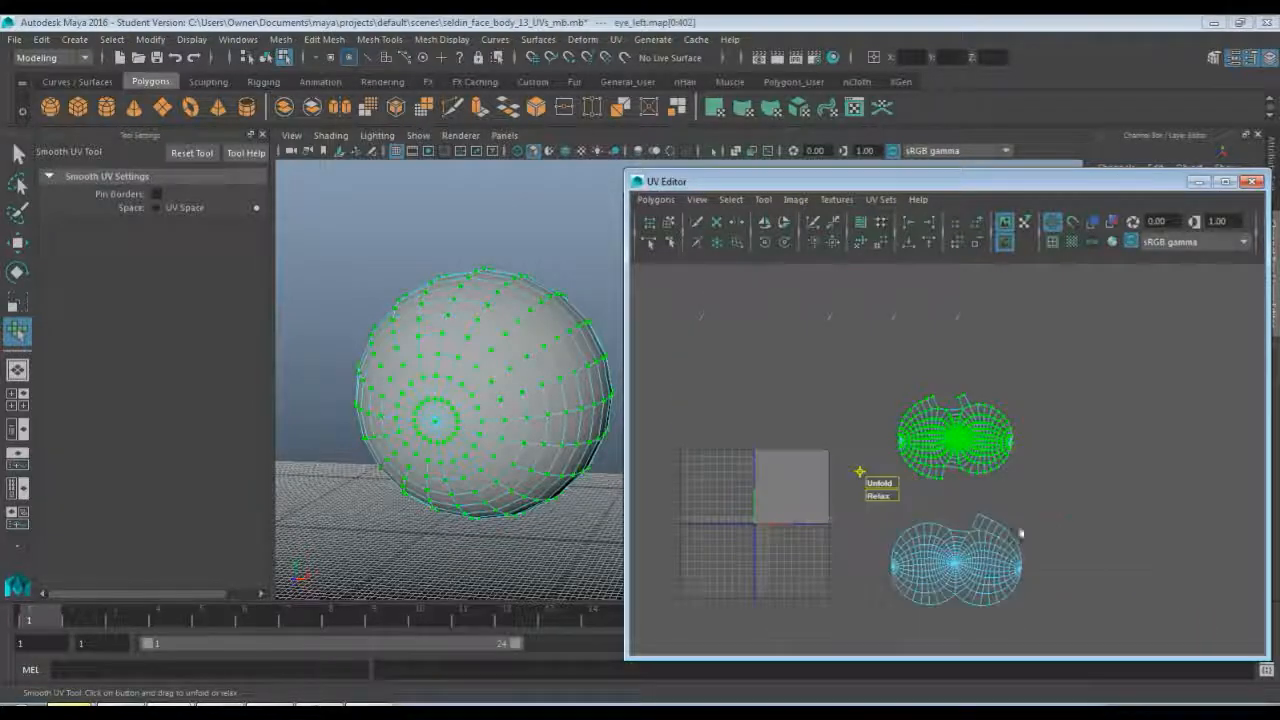
pyautogui.press('q')
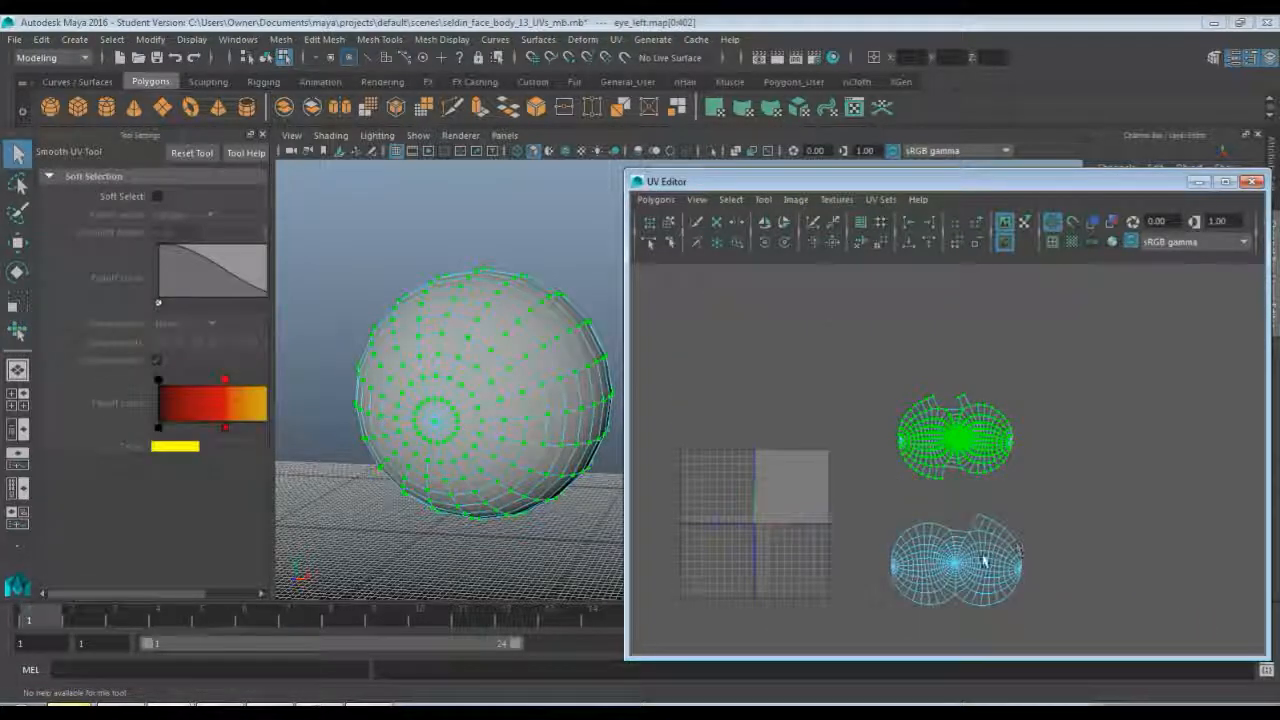
pyautogui.keyDown('shift'); pyautogui.doubleClick(984, 556); pyautogui.keyUp('shift')
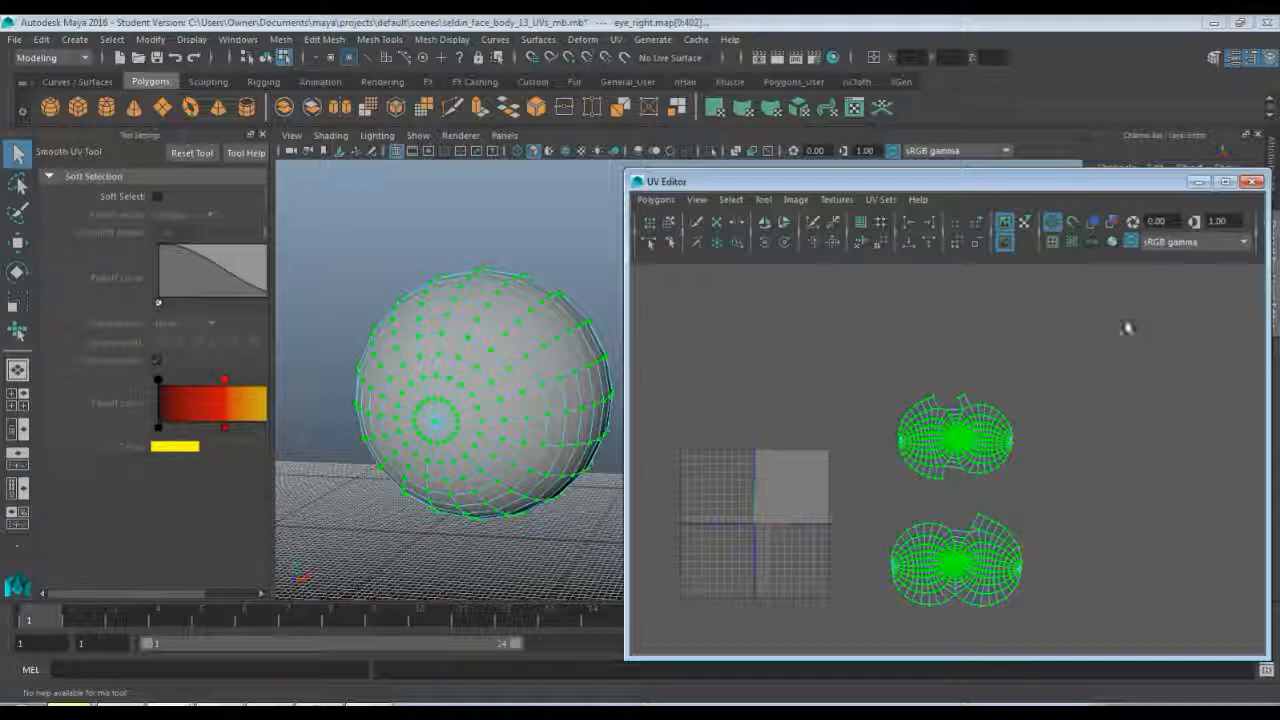
pyautogui.click(1198, 181)
pyautogui.click(1105, 538)
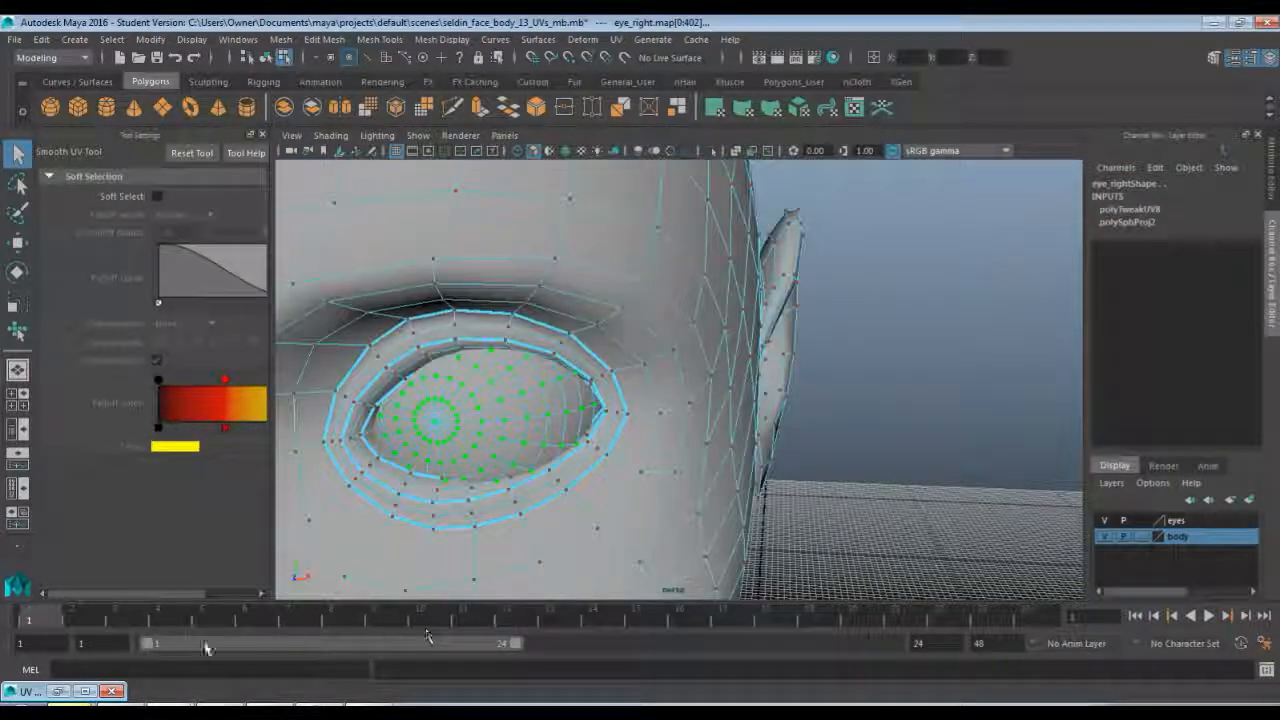
pyautogui.click(50, 694)
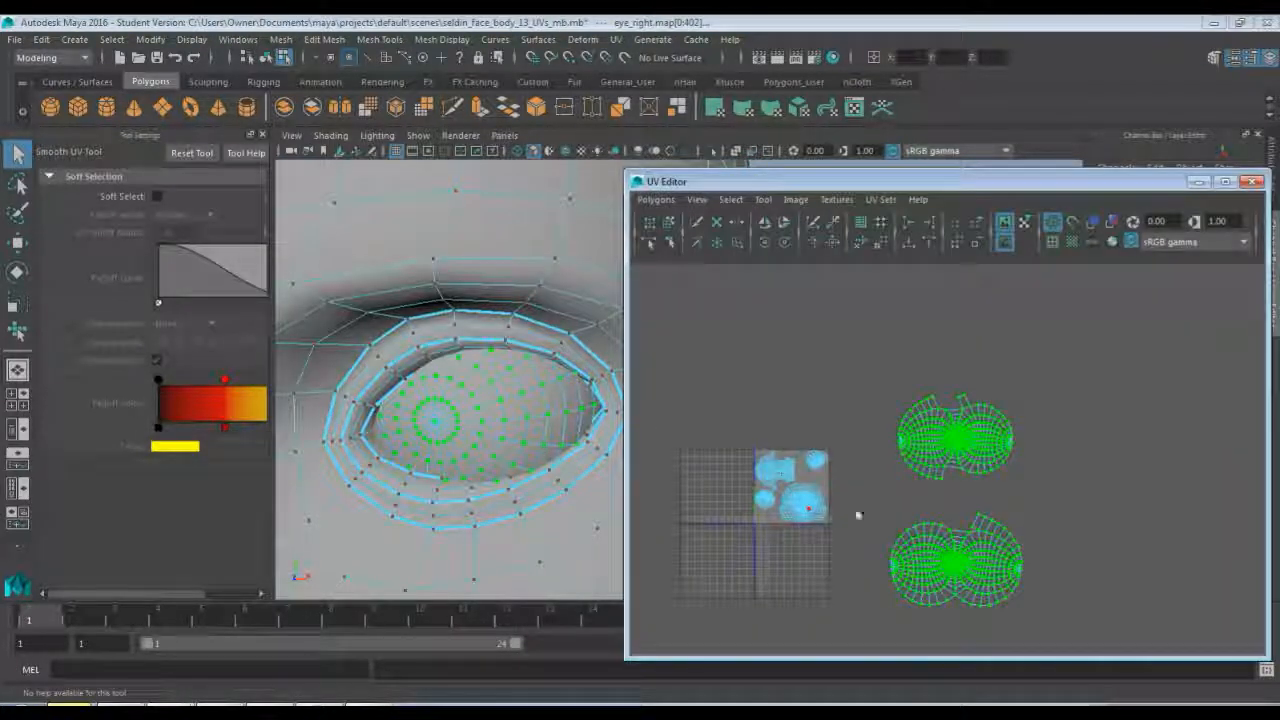
# - Scale both eye shells down together to suit the head shells and place them just right of the 0 to 1 square
pyautogui.press('r')
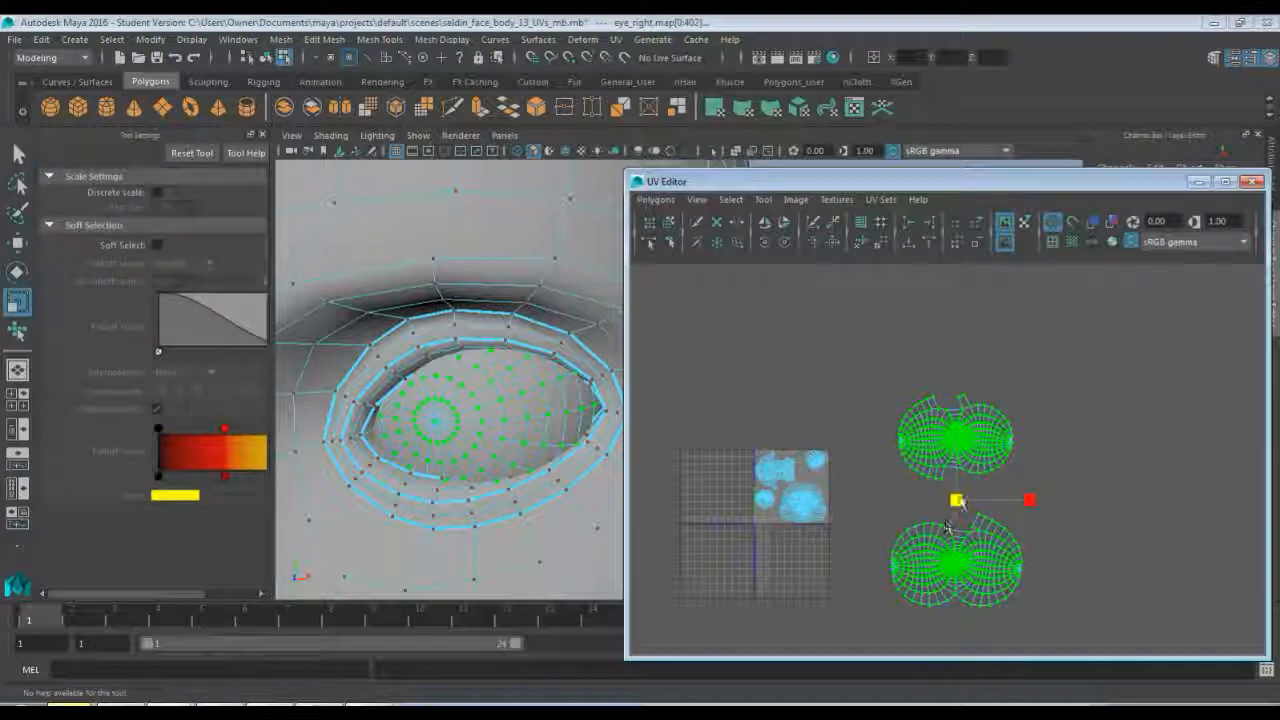
pyautogui.moveTo(958, 500); pyautogui.dragTo(862, 467)
pyautogui.press('w')
pyautogui.scroll(5, 837, 508)
pyautogui.keyDown('alt'); pyautogui.moveTo(837, 508); pyautogui.dragTo(877, 484, button='middle'); pyautogui.keyUp('alt')
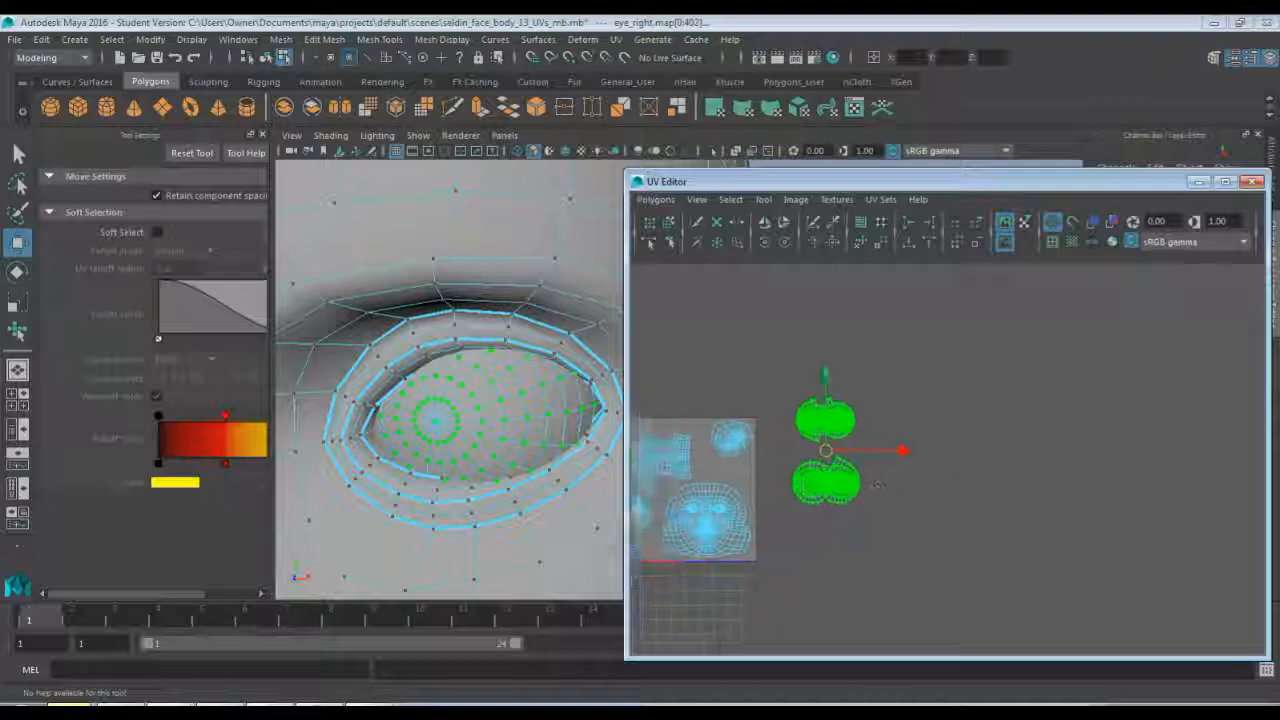
pyautogui.scroll(8, 877, 484)
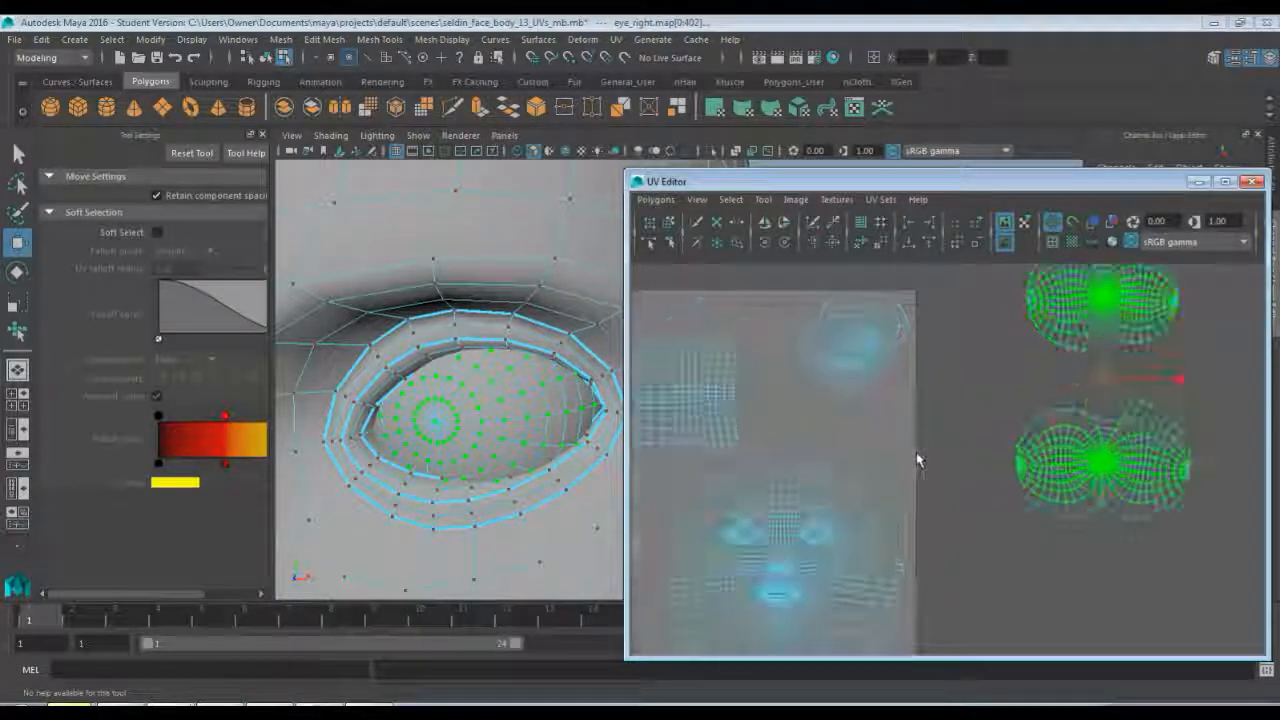
pyautogui.press('r')
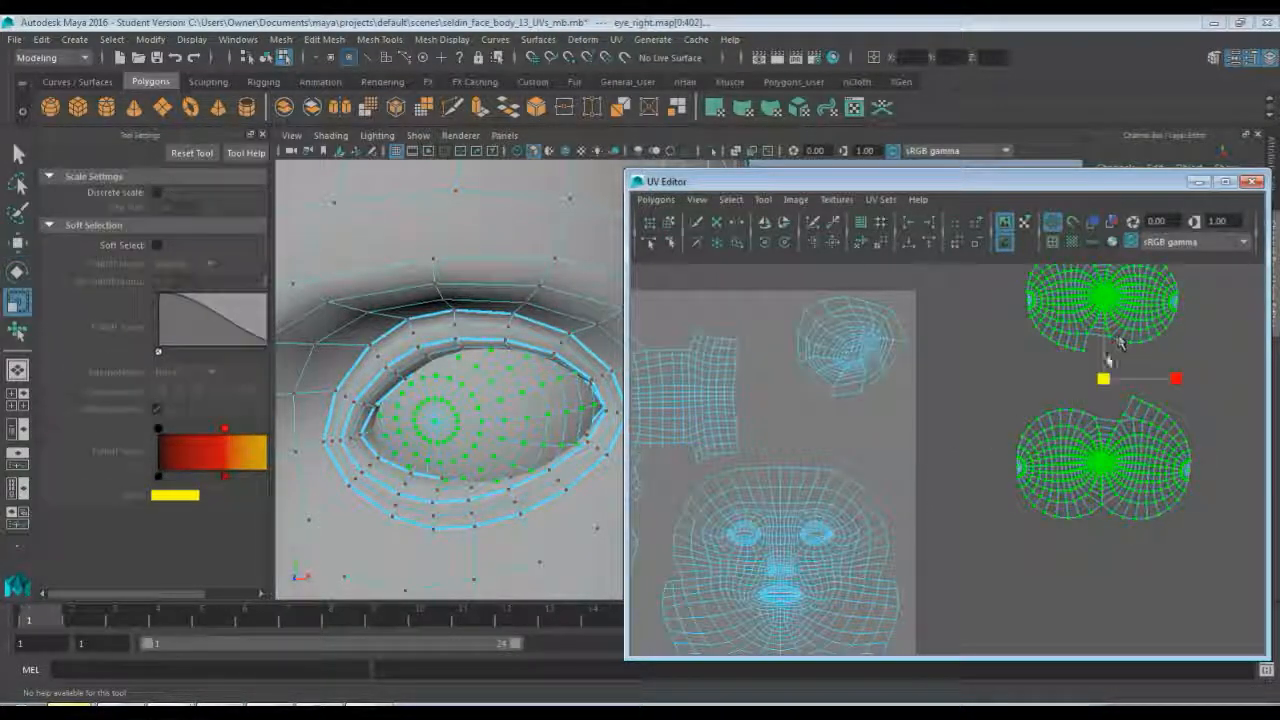
pyautogui.moveTo(1103, 378); pyautogui.dragTo(1025, 525)
pyautogui.press('w')
pyautogui.click(1054, 409)
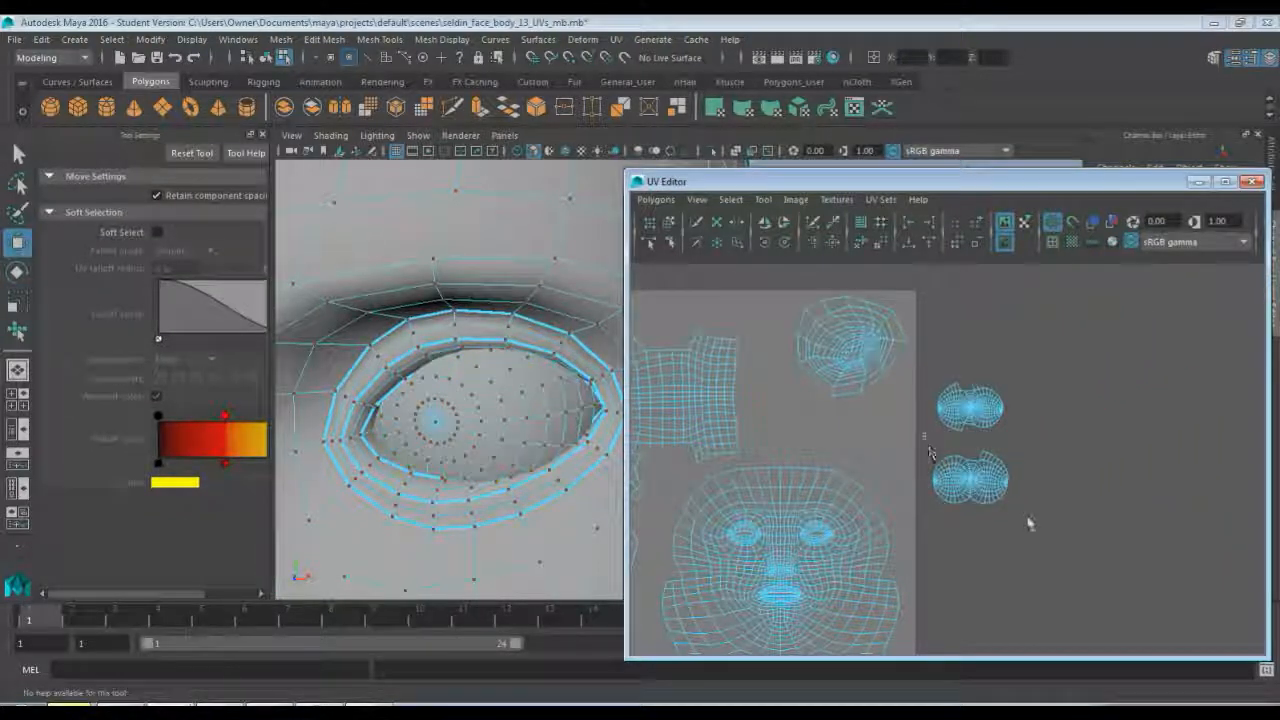
# - Move the right eye shell into the lower-left corner of the 0 to 1 square, below the round ear shell
pyautogui.moveTo(977, 486); pyautogui.dragTo(805, 428)
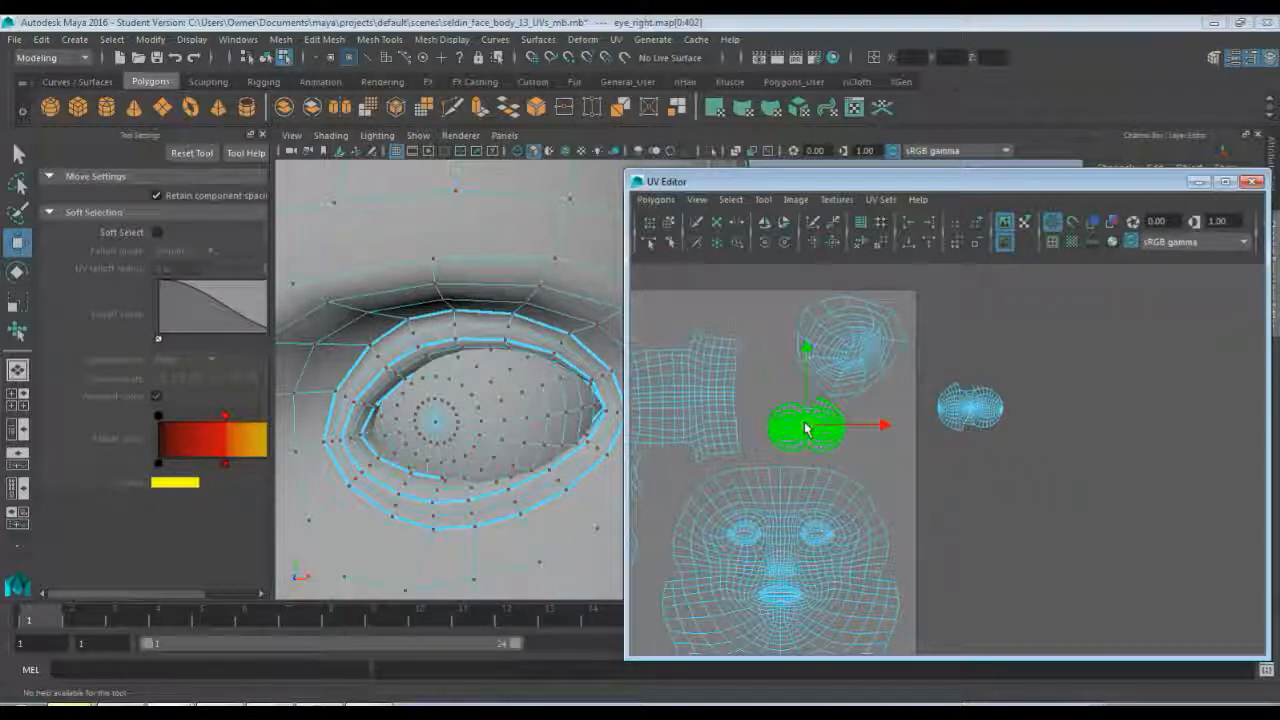
pyautogui.keyDown('alt'); pyautogui.moveTo(860, 455); pyautogui.dragTo(1002, 413, button='middle'); pyautogui.keyUp('alt')
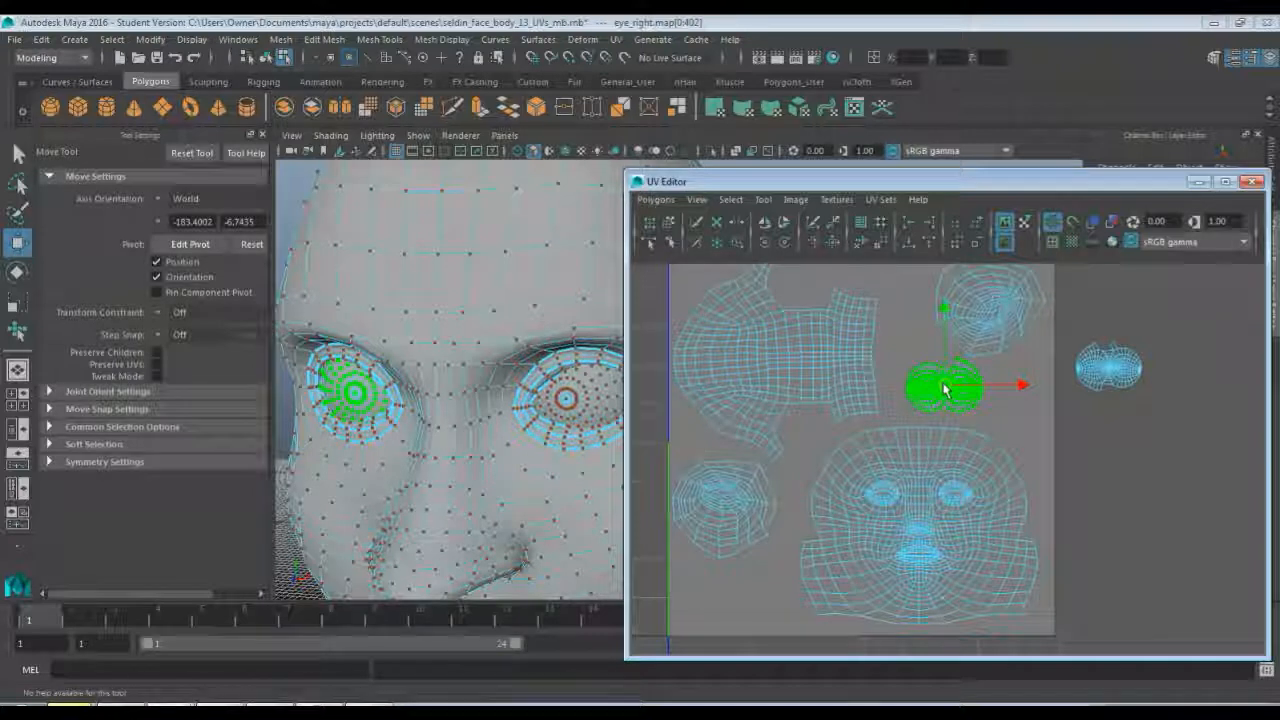
pyautogui.moveTo(945, 390); pyautogui.dragTo(731, 603)
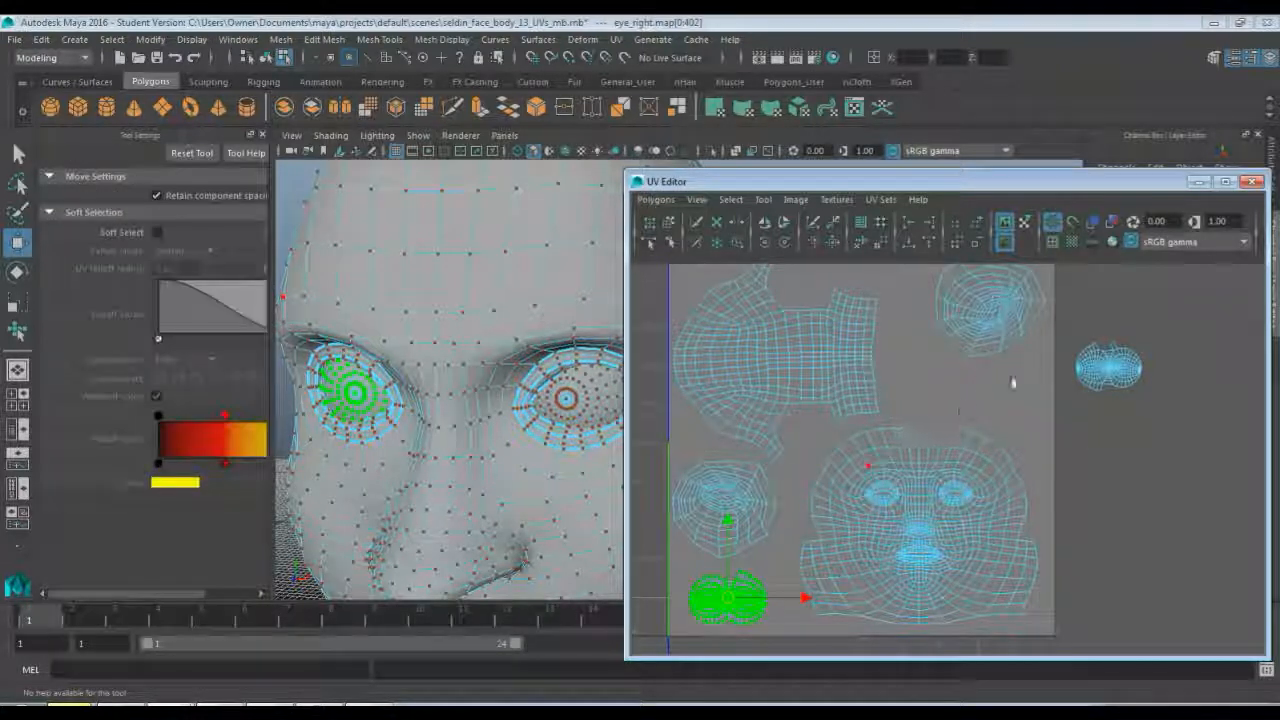
# - Move the left eye shell into the 0 to 1 square, between the upper-right ear shell and the face shell
pyautogui.click(1108, 368)
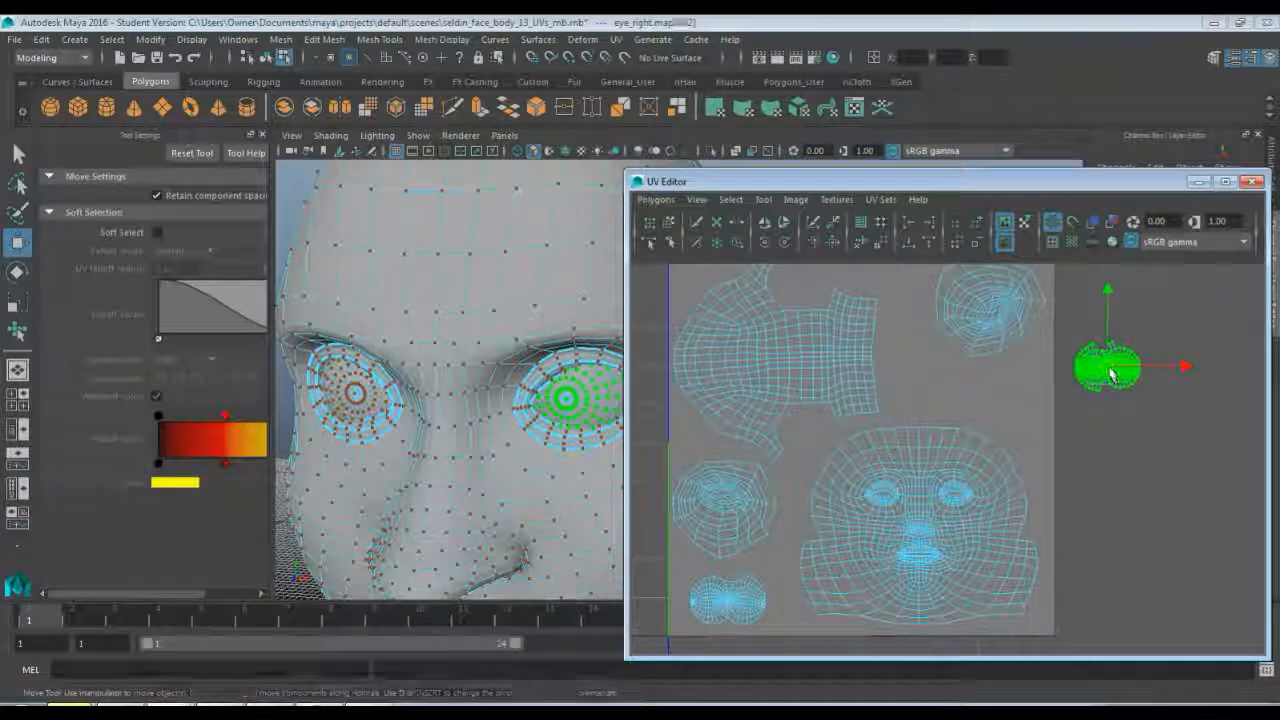
pyautogui.moveTo(1110, 372); pyautogui.dragTo(997, 400)
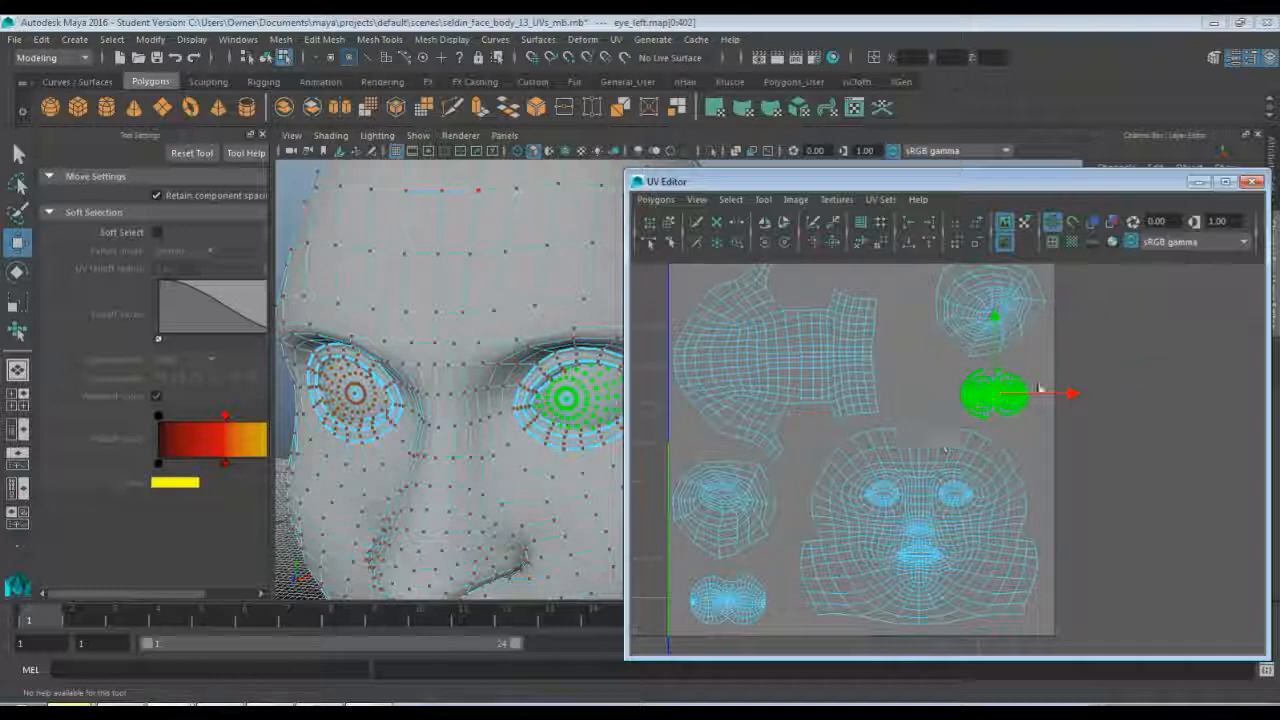
pyautogui.moveTo(991, 400); pyautogui.dragTo(1010, 400)
# - Move the right eye shell directly beside the left eye shell, in the gap above the face shell
pyautogui.click(738, 606)
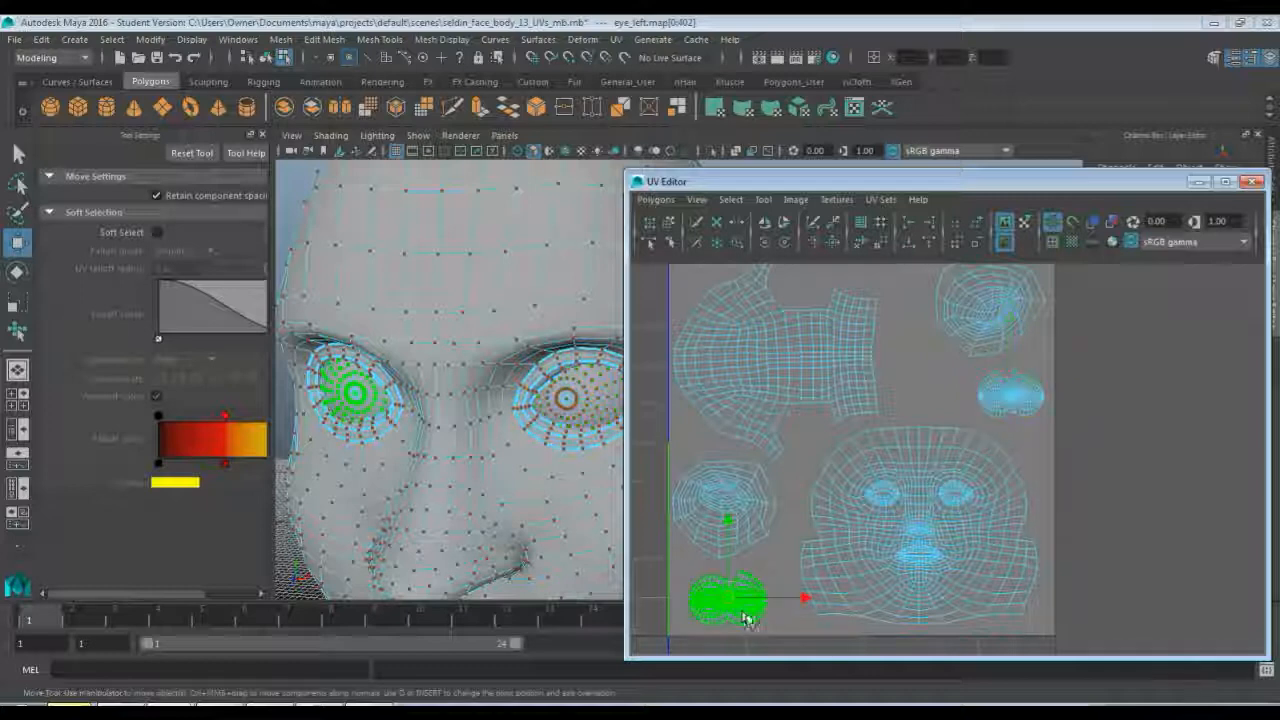
pyautogui.moveTo(729, 601); pyautogui.dragTo(930, 400)
pyautogui.click(1040, 449)
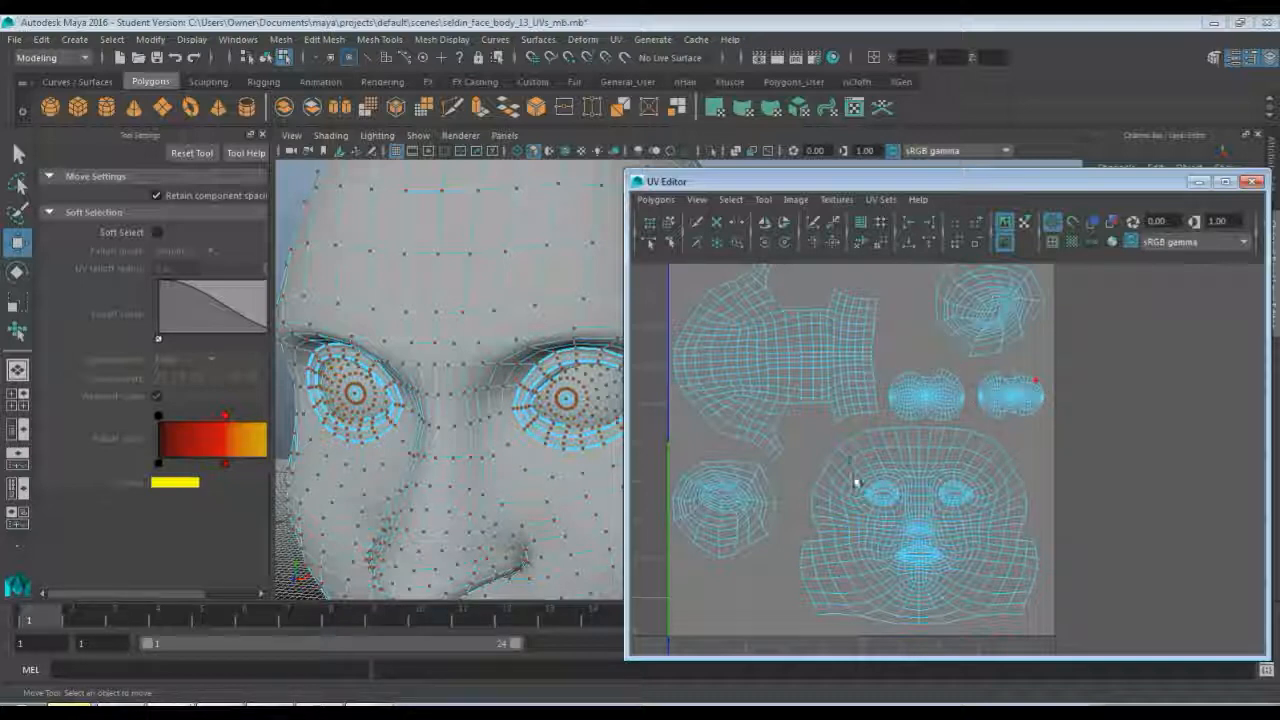
pyautogui.moveTo(858, 394)
pyautogui.keyDown('alt'); pyautogui.mouseDown(button='middle')
pyautogui.moveTo(855, 440)
pyautogui.moveTo(849, 412)
pyautogui.mouseUp(button='middle'); pyautogui.keyUp('alt')
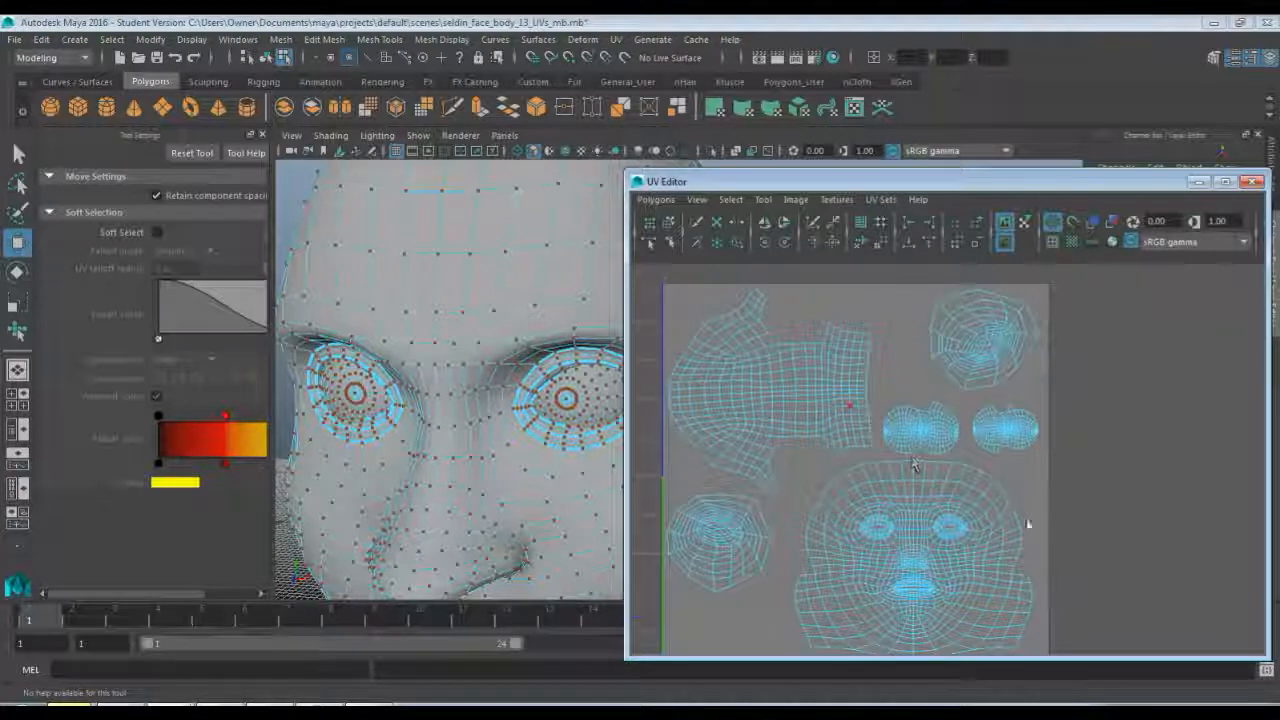
pyautogui.scroll(-2, 850, 414)
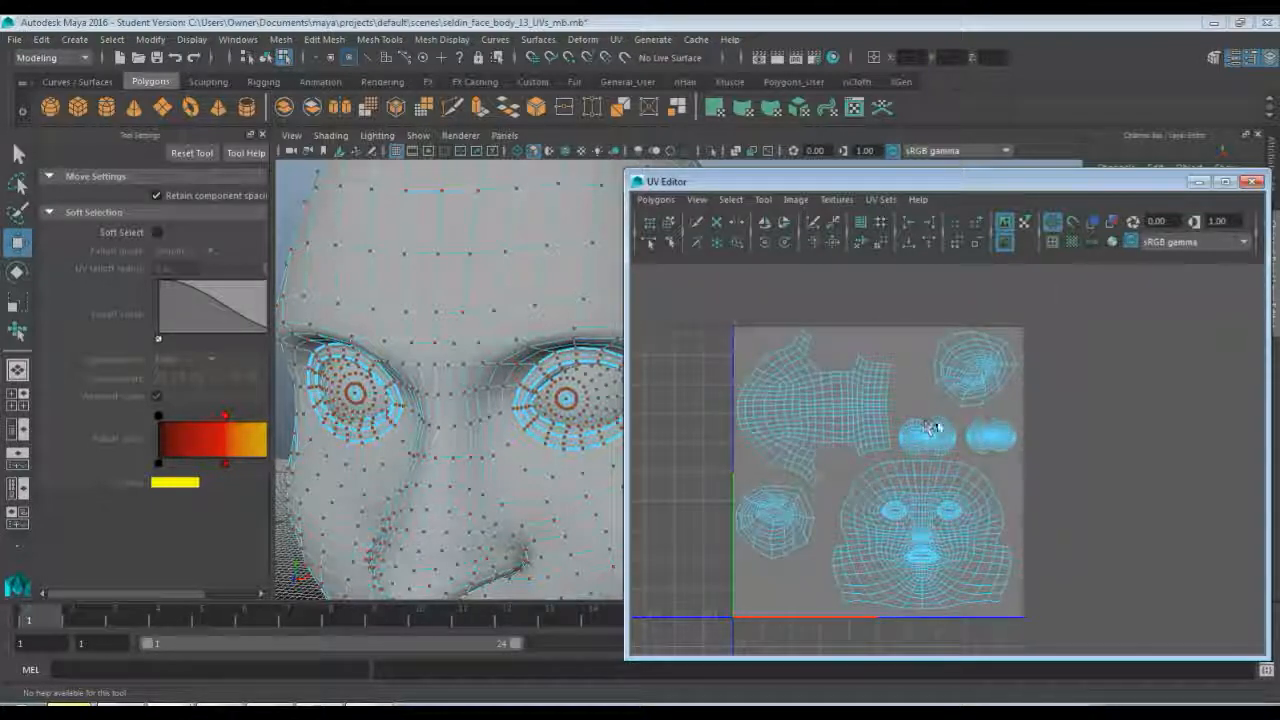